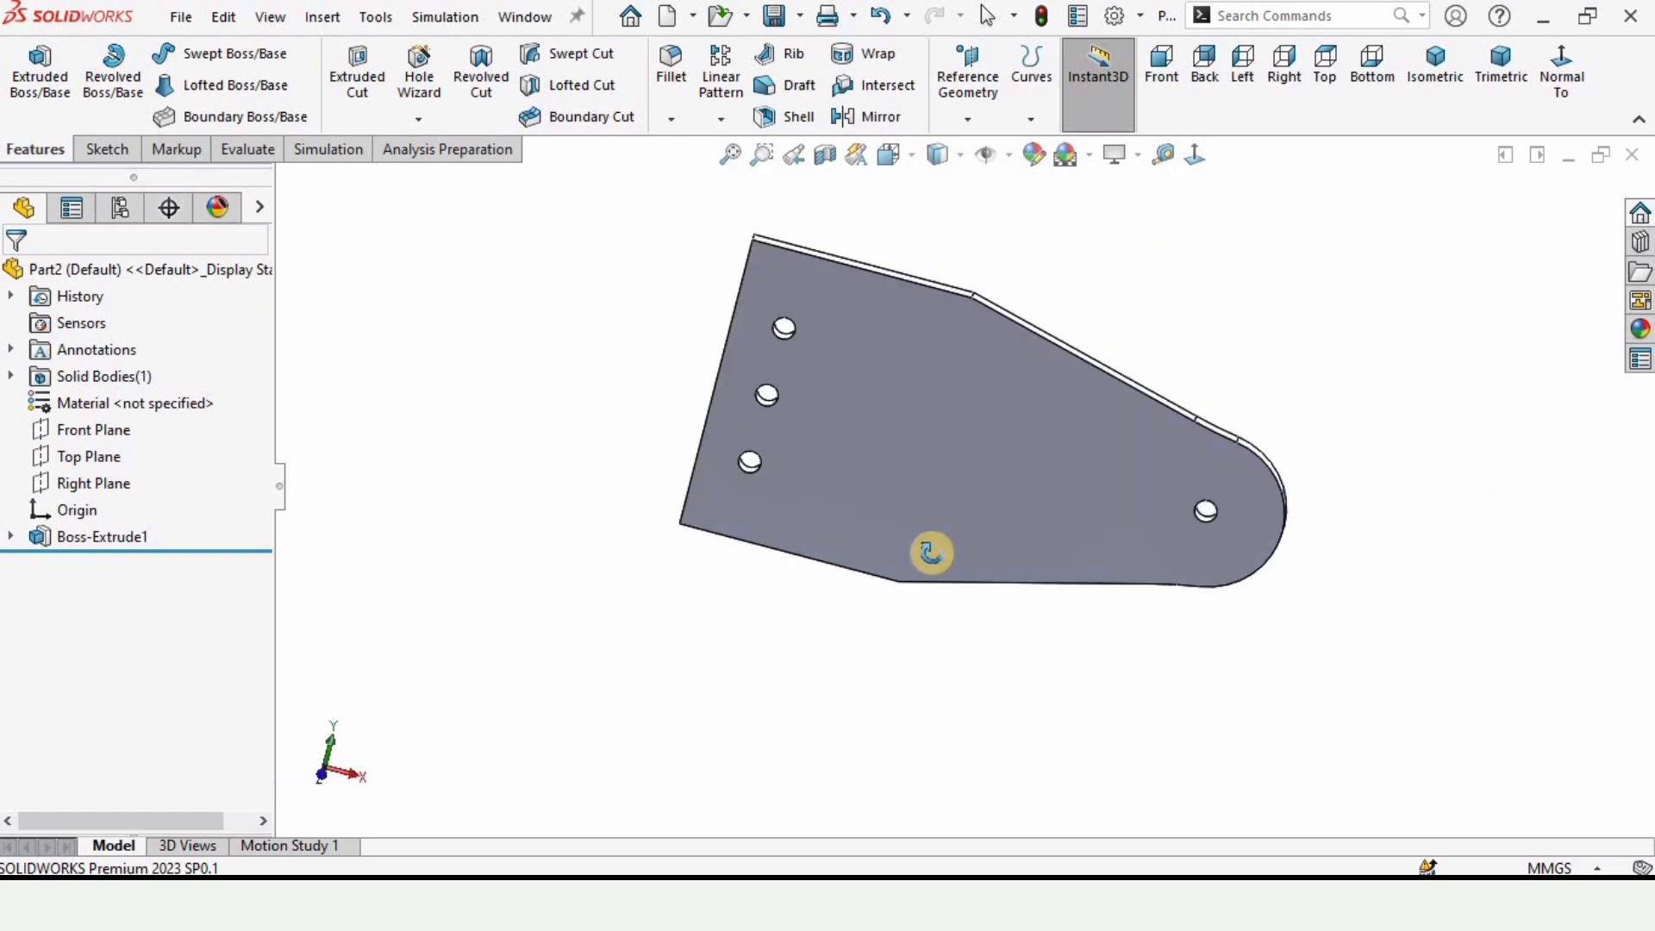
{"action": "left_click", "coordinate": [181, 17]}
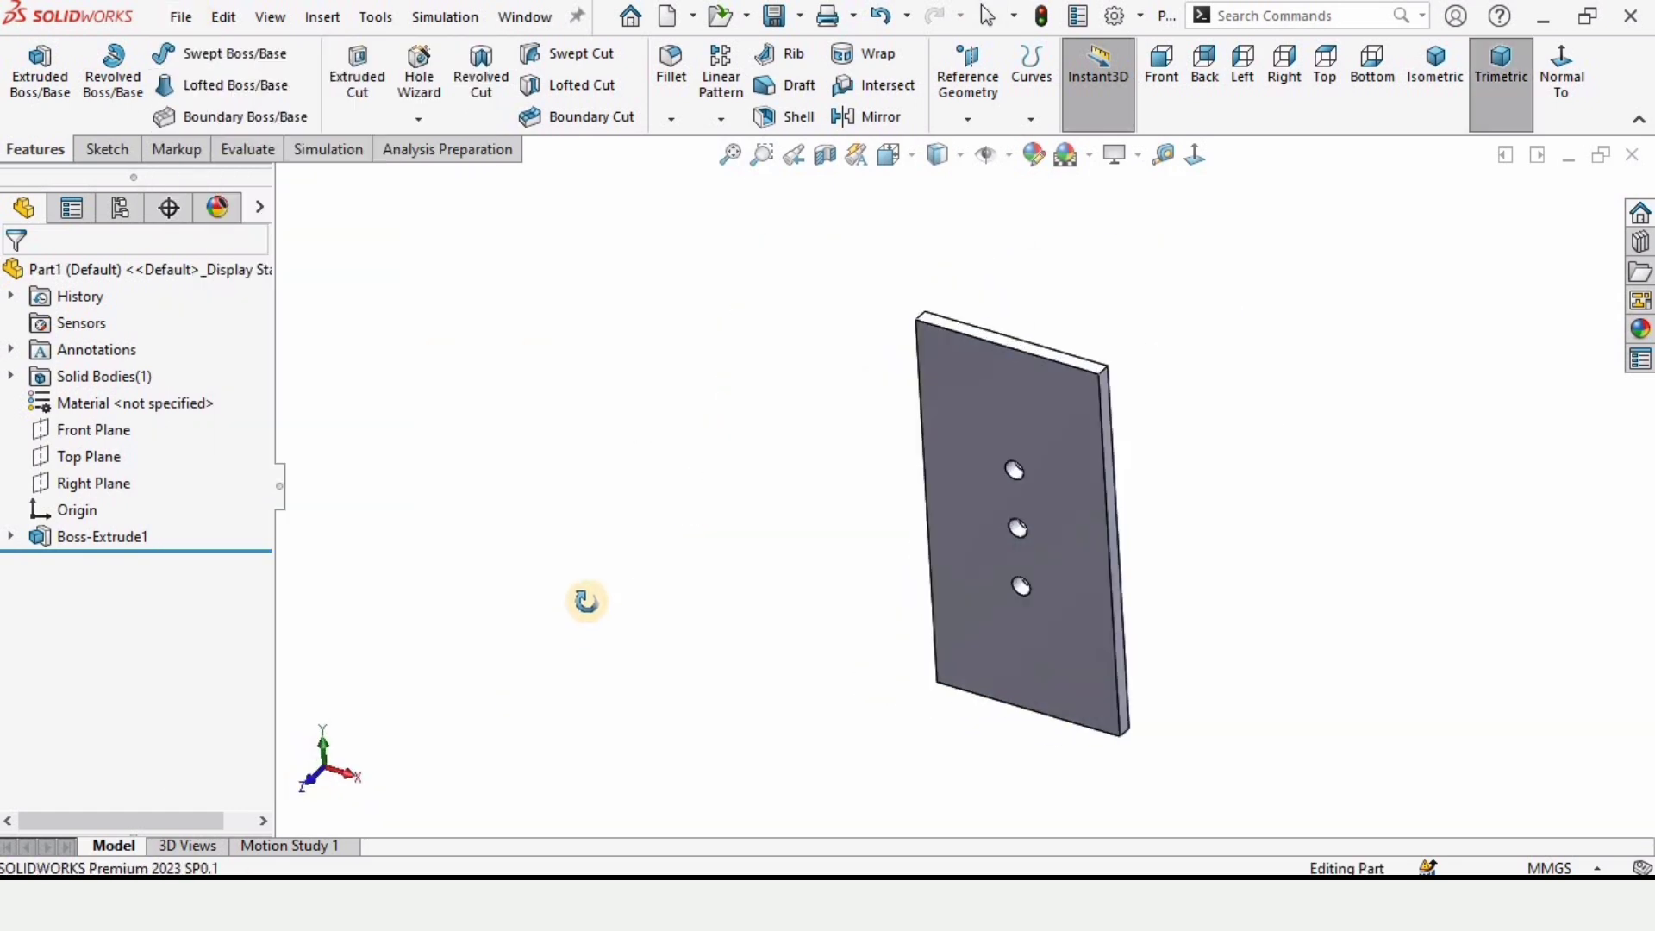
{"action": "middle_click_drag", "start_coordinate": [583, 598], "coordinate": [1277, 480]}
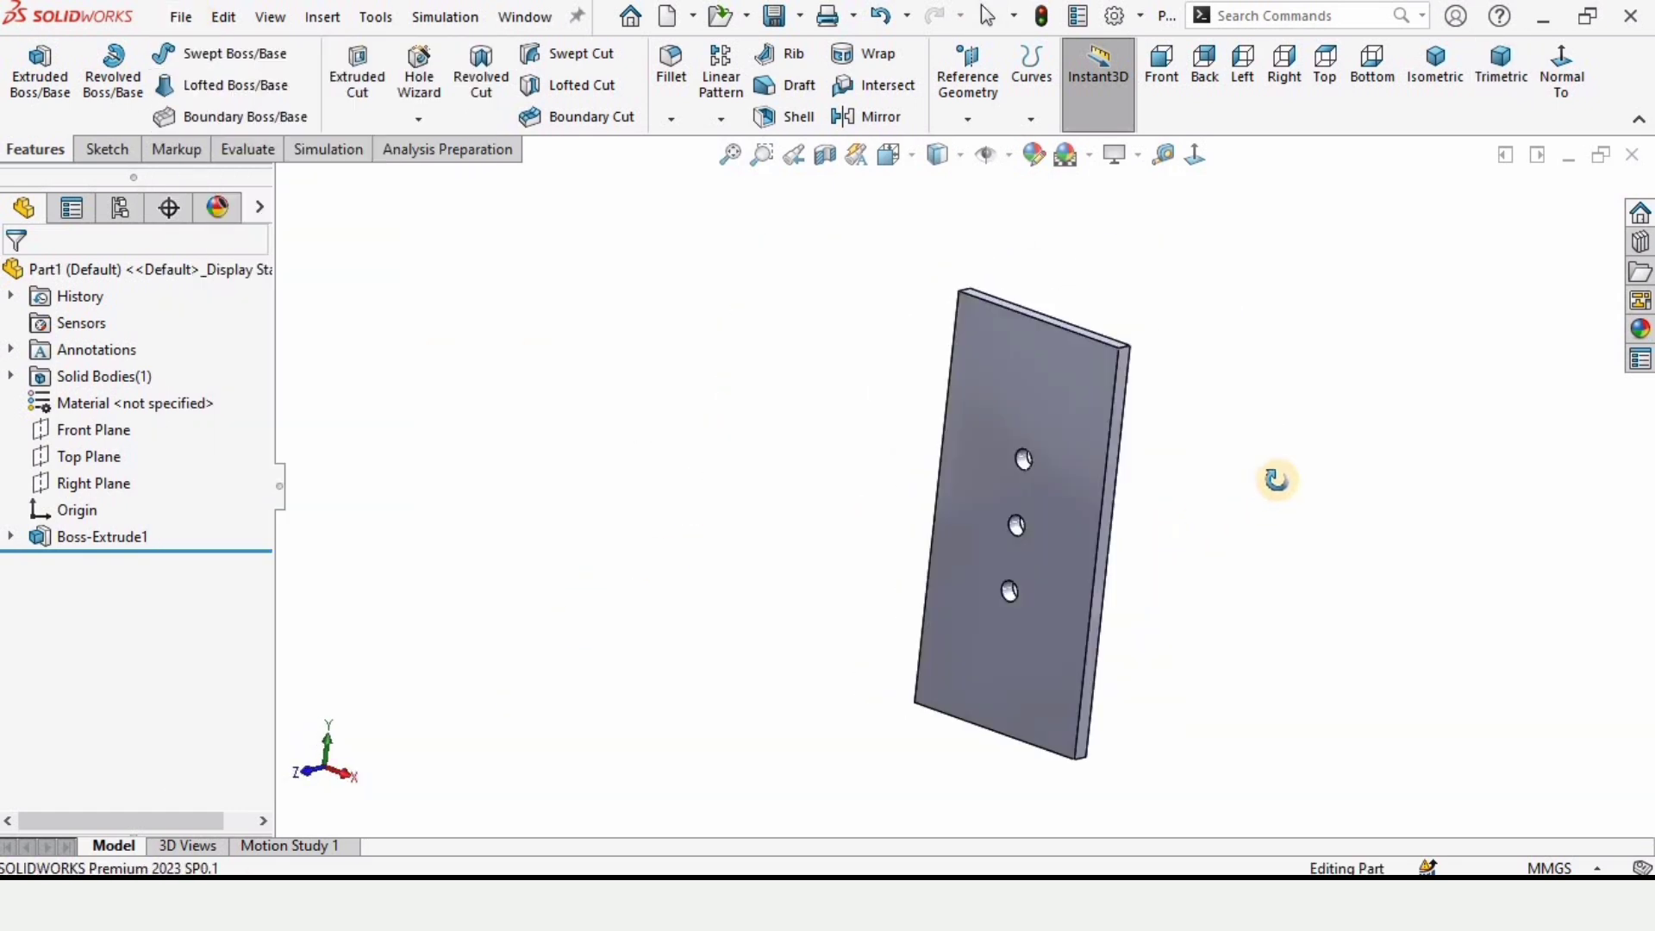
{"action": "left_click", "coordinate": [181, 17]}
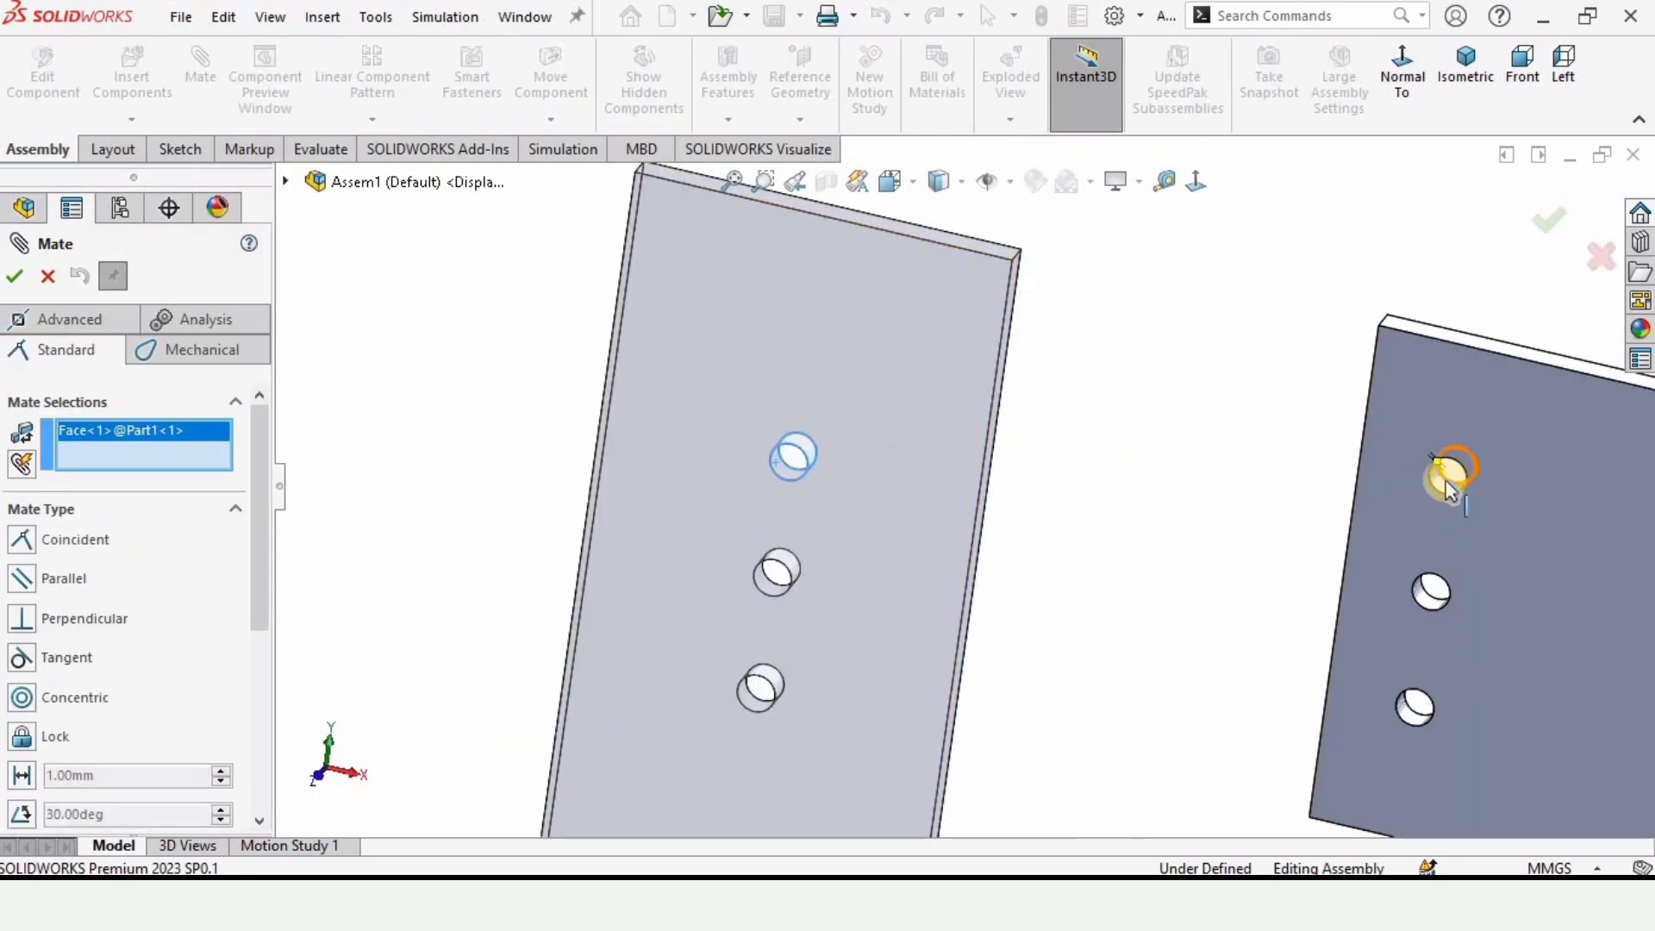
{"action": "left_click", "coordinate": [1449, 482]}
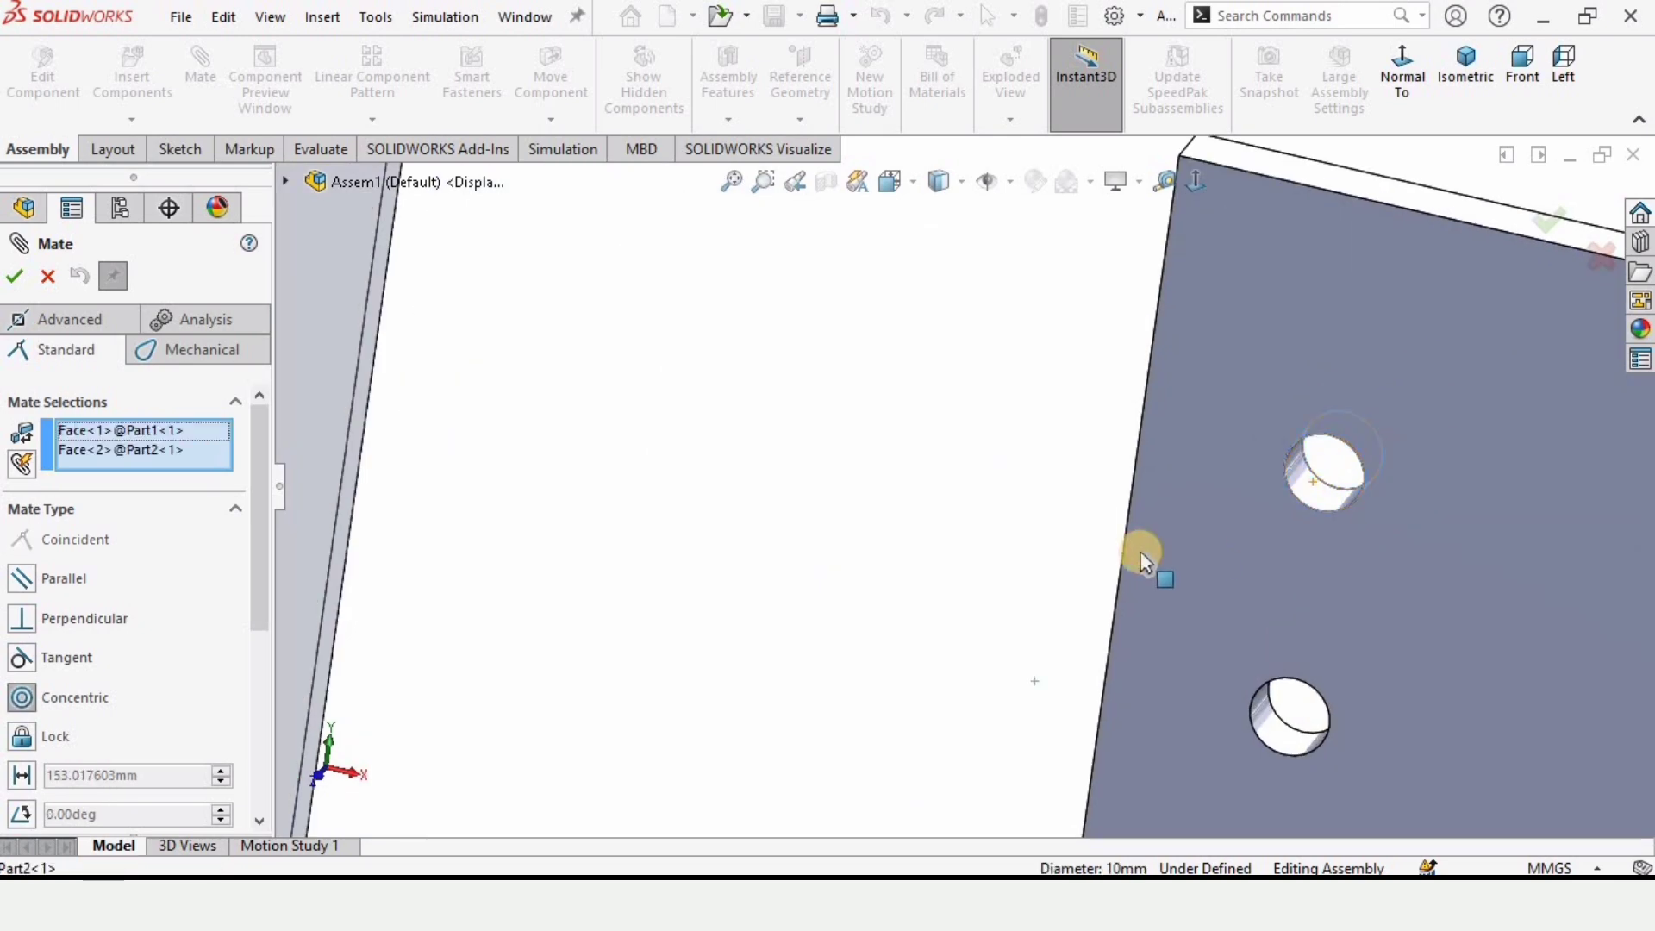
{"action": "left_click", "coordinate": [1280, 607]}
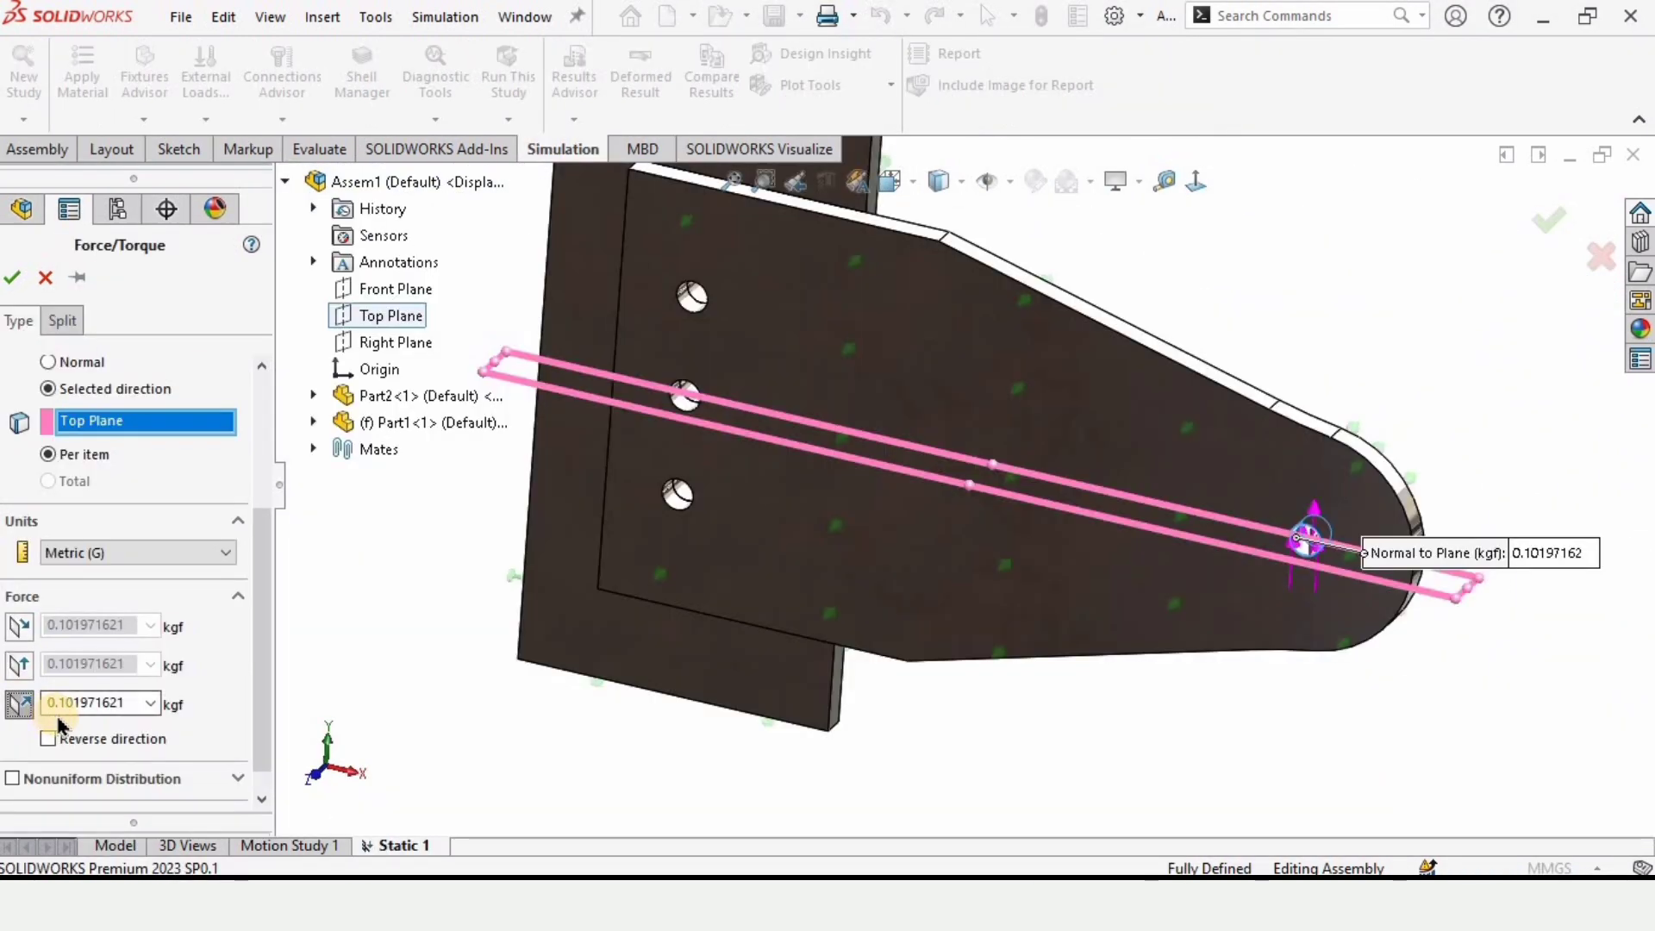
{"action": "scroll", "coordinate": [1345, 559], "scroll_direction": "down", "scroll_amount": 6}
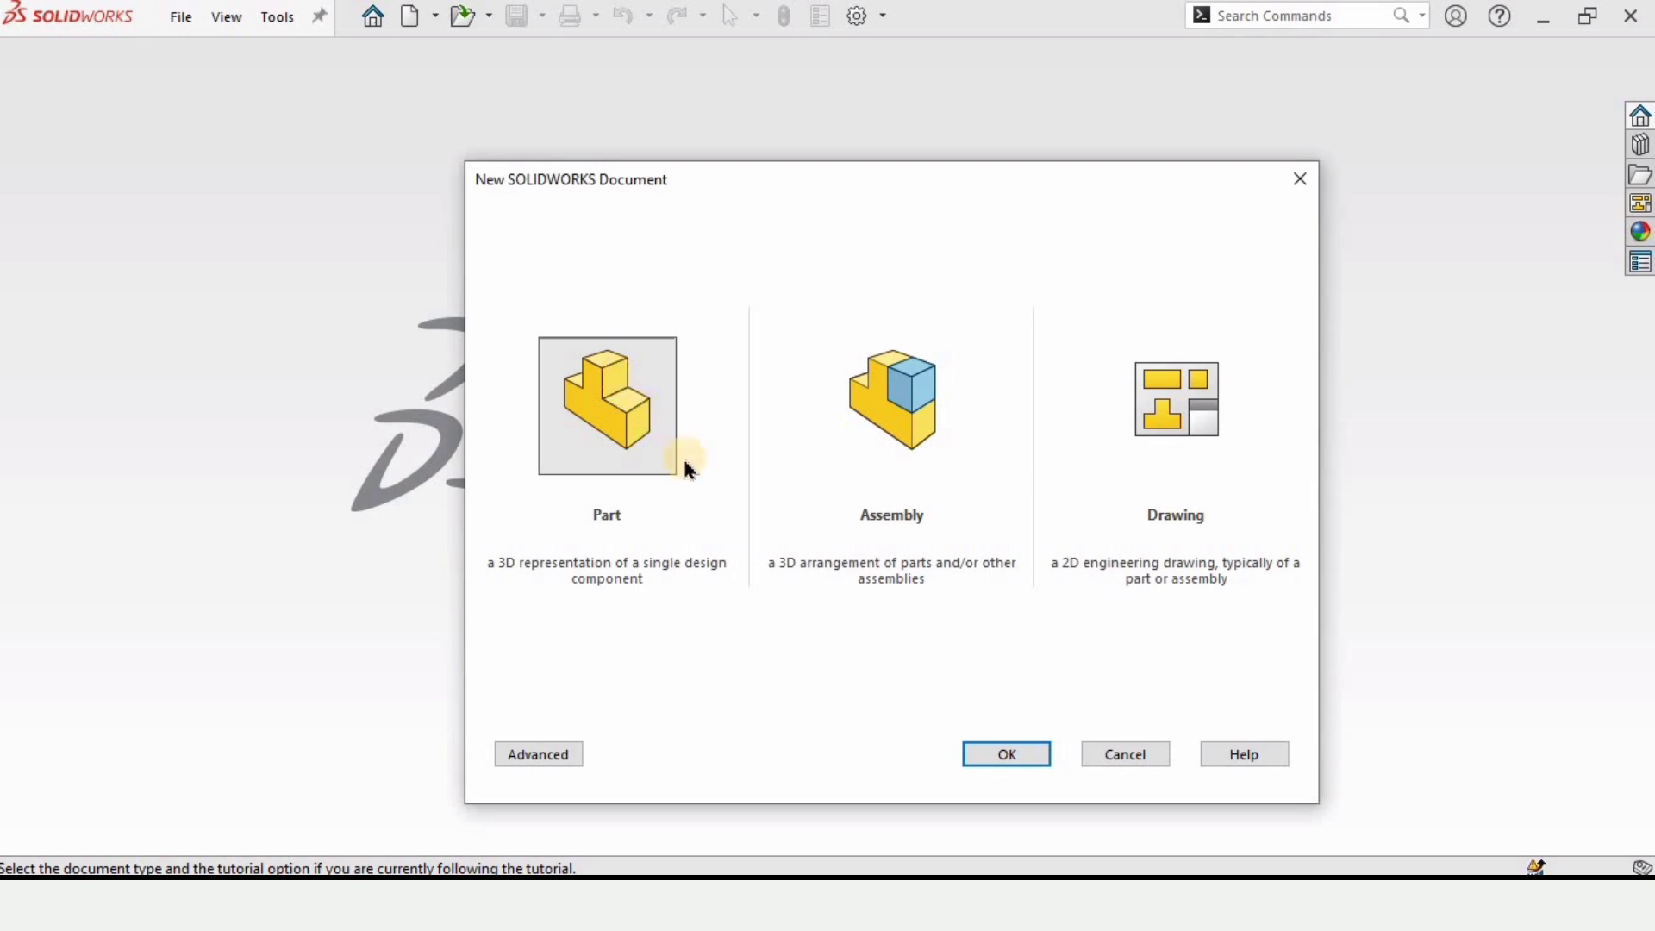
Create a new part document with the Plain White scene and MMGS (millimeter, gram, second) units.
{"action": "left_click", "coordinate": [1016, 753]}
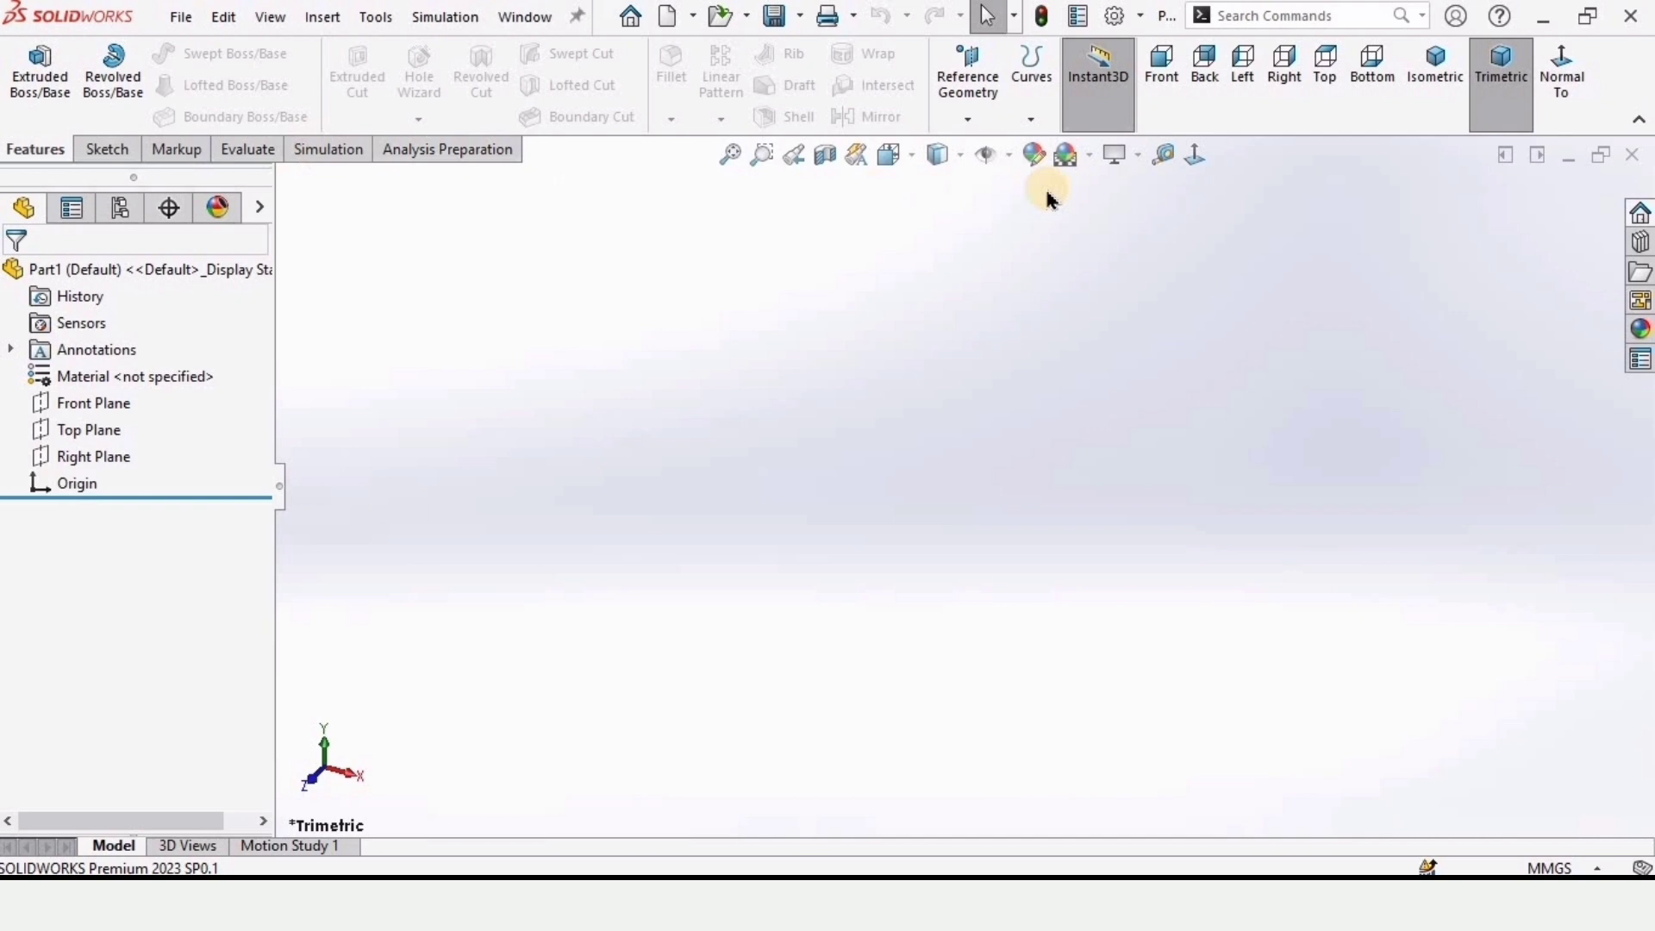
{"action": "left_click", "coordinate": [1092, 161]}
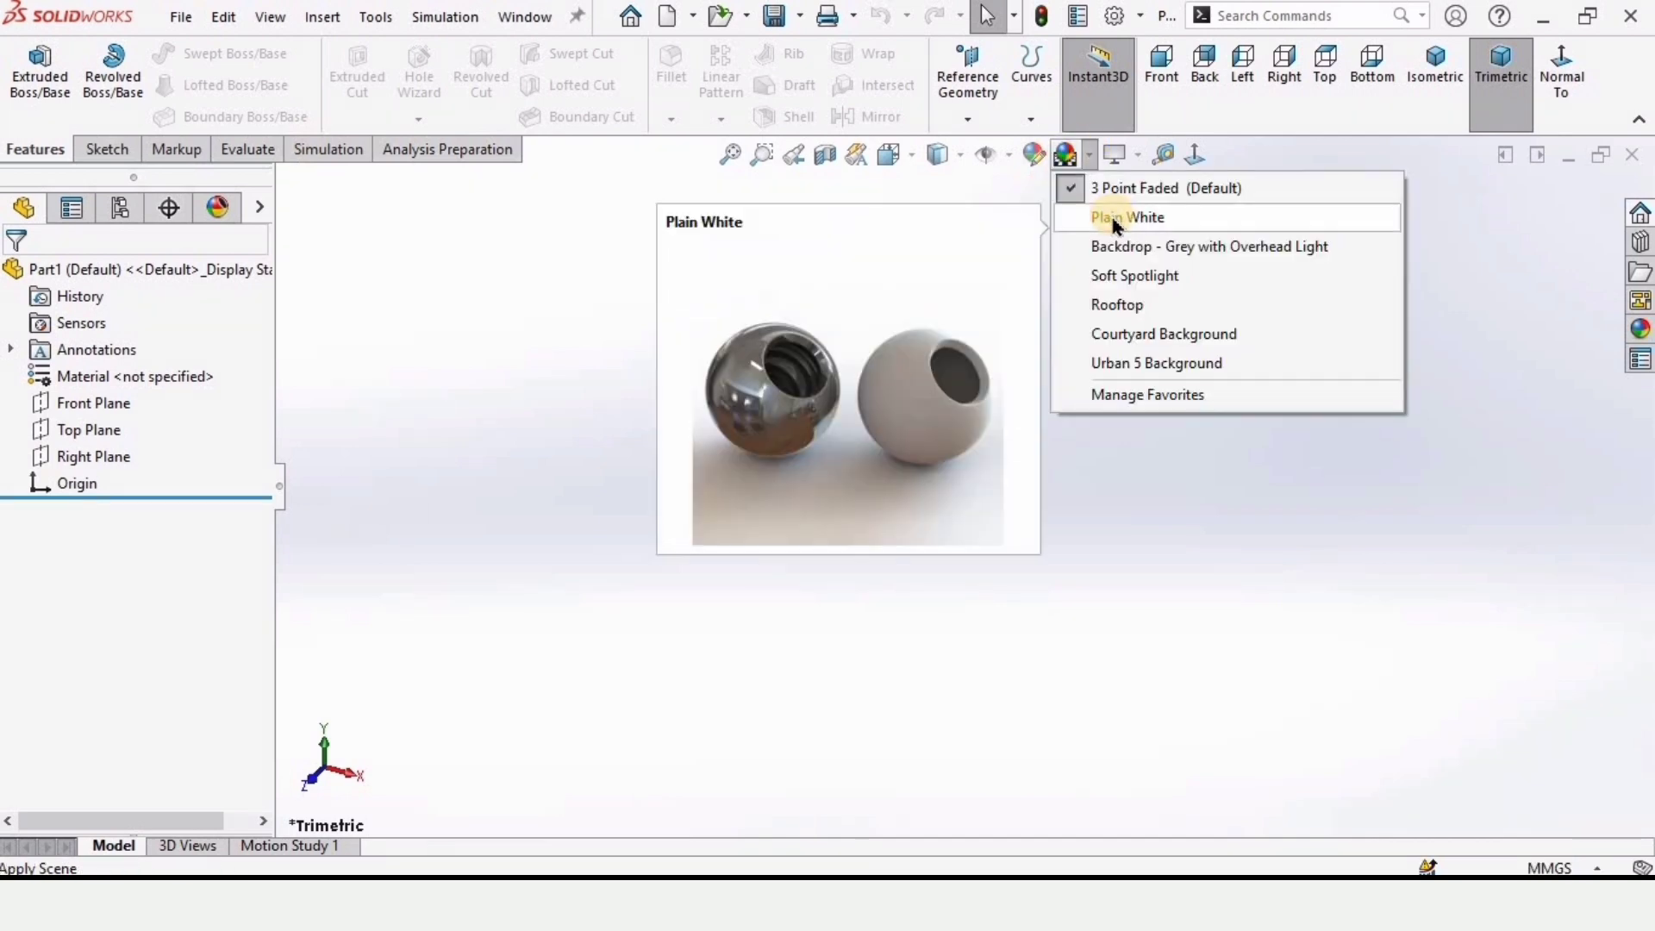
{"action": "left_click", "coordinate": [1120, 222]}
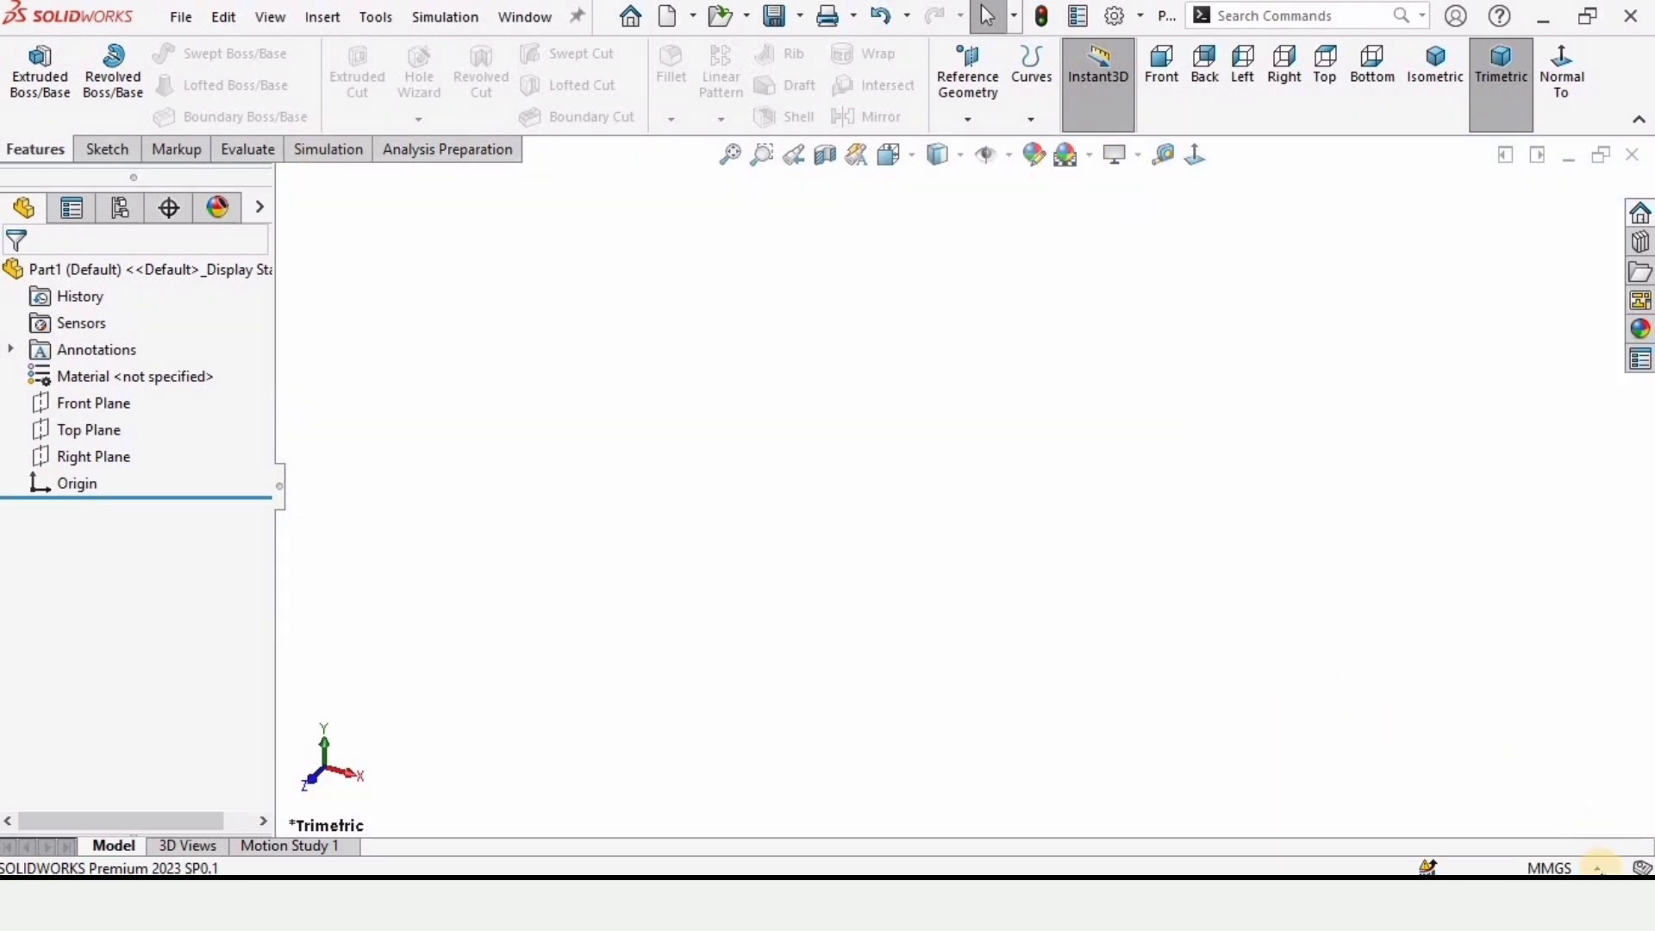
{"action": "left_click", "coordinate": [1597, 870]}
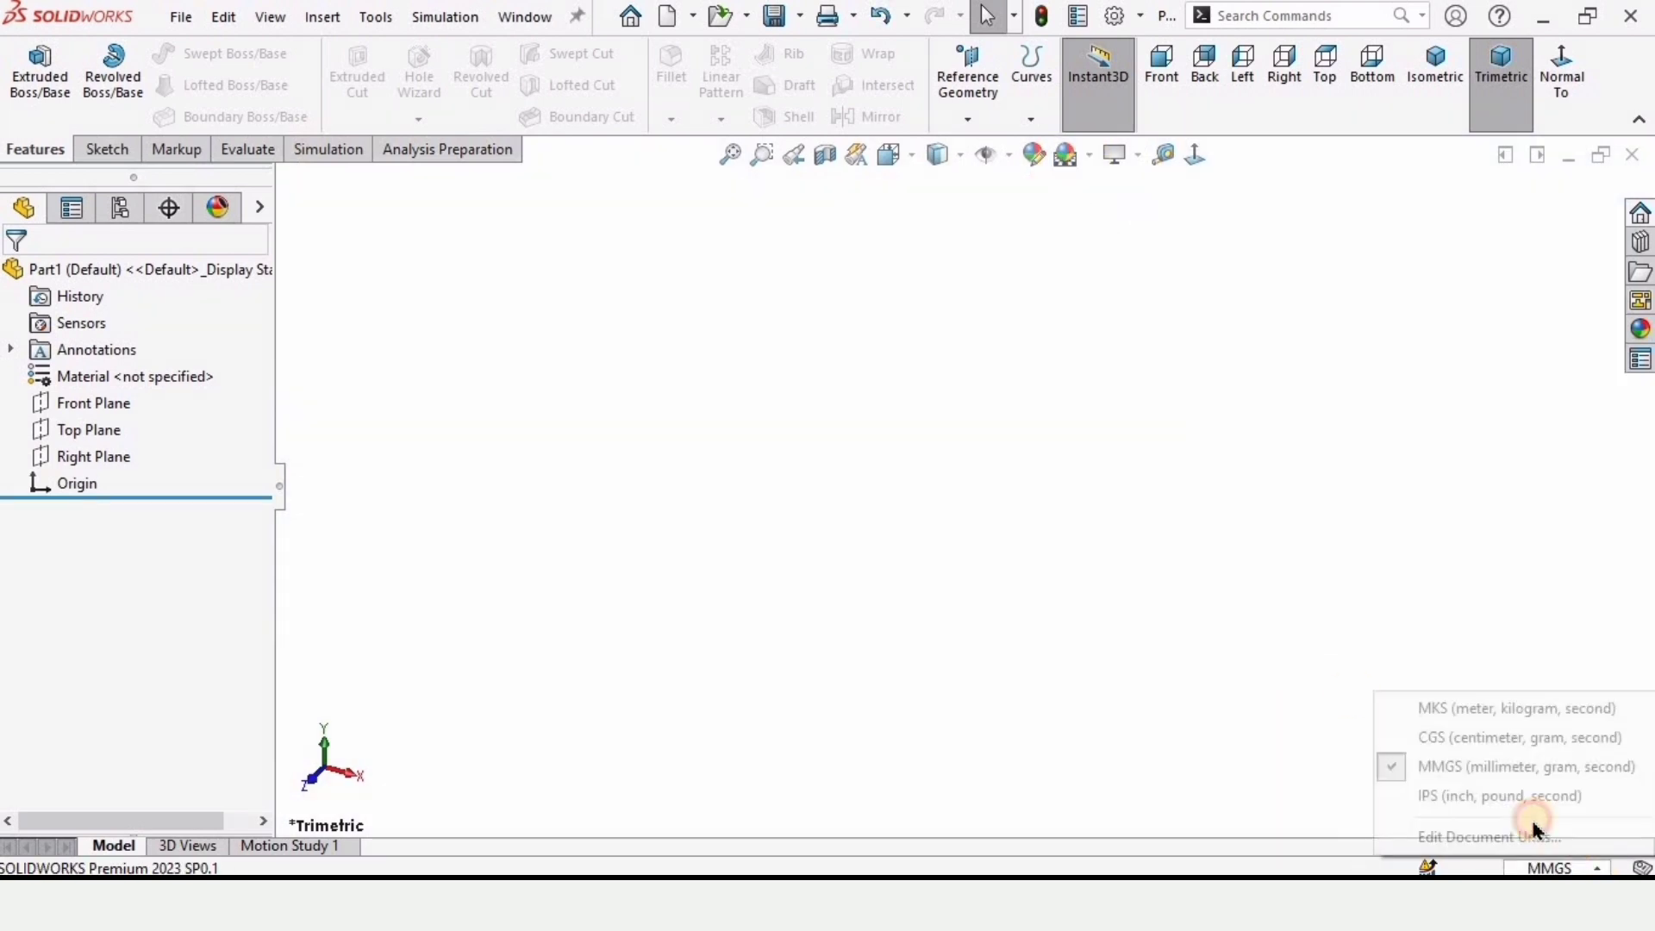
{"action": "left_click", "coordinate": [1460, 781]}
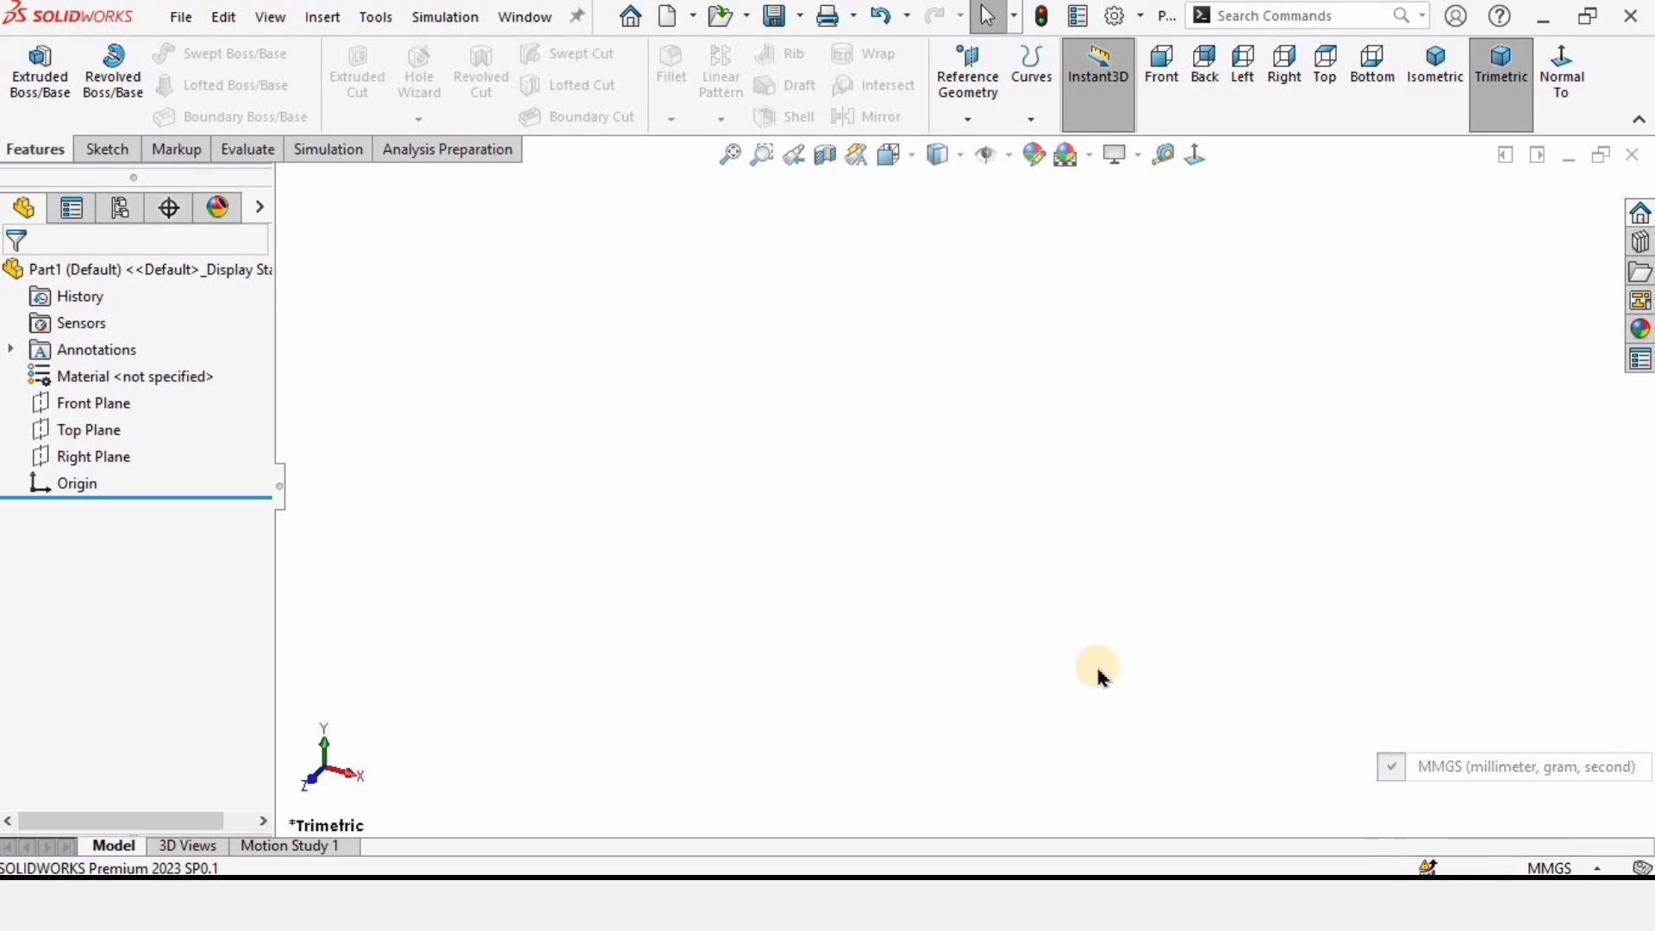
Start a sketch on the Front Plane and draw a center rectangle about 132 mm wide, centred on the origin.
{"action": "left_click", "coordinate": [91, 409]}
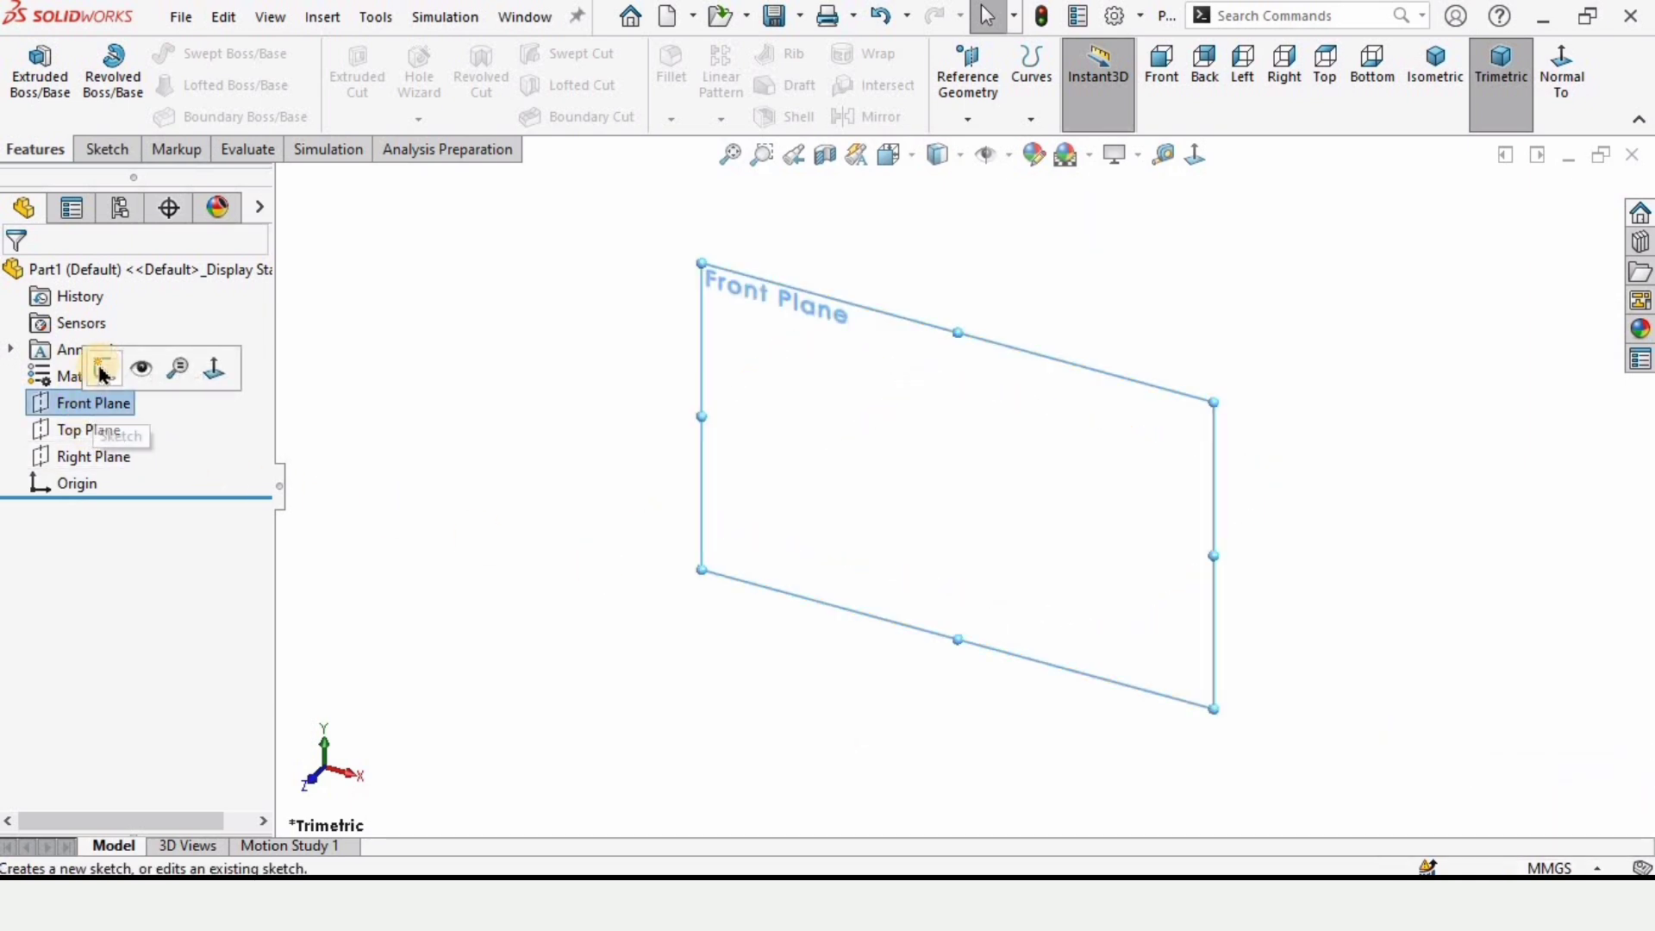
{"action": "left_click", "coordinate": [101, 371]}
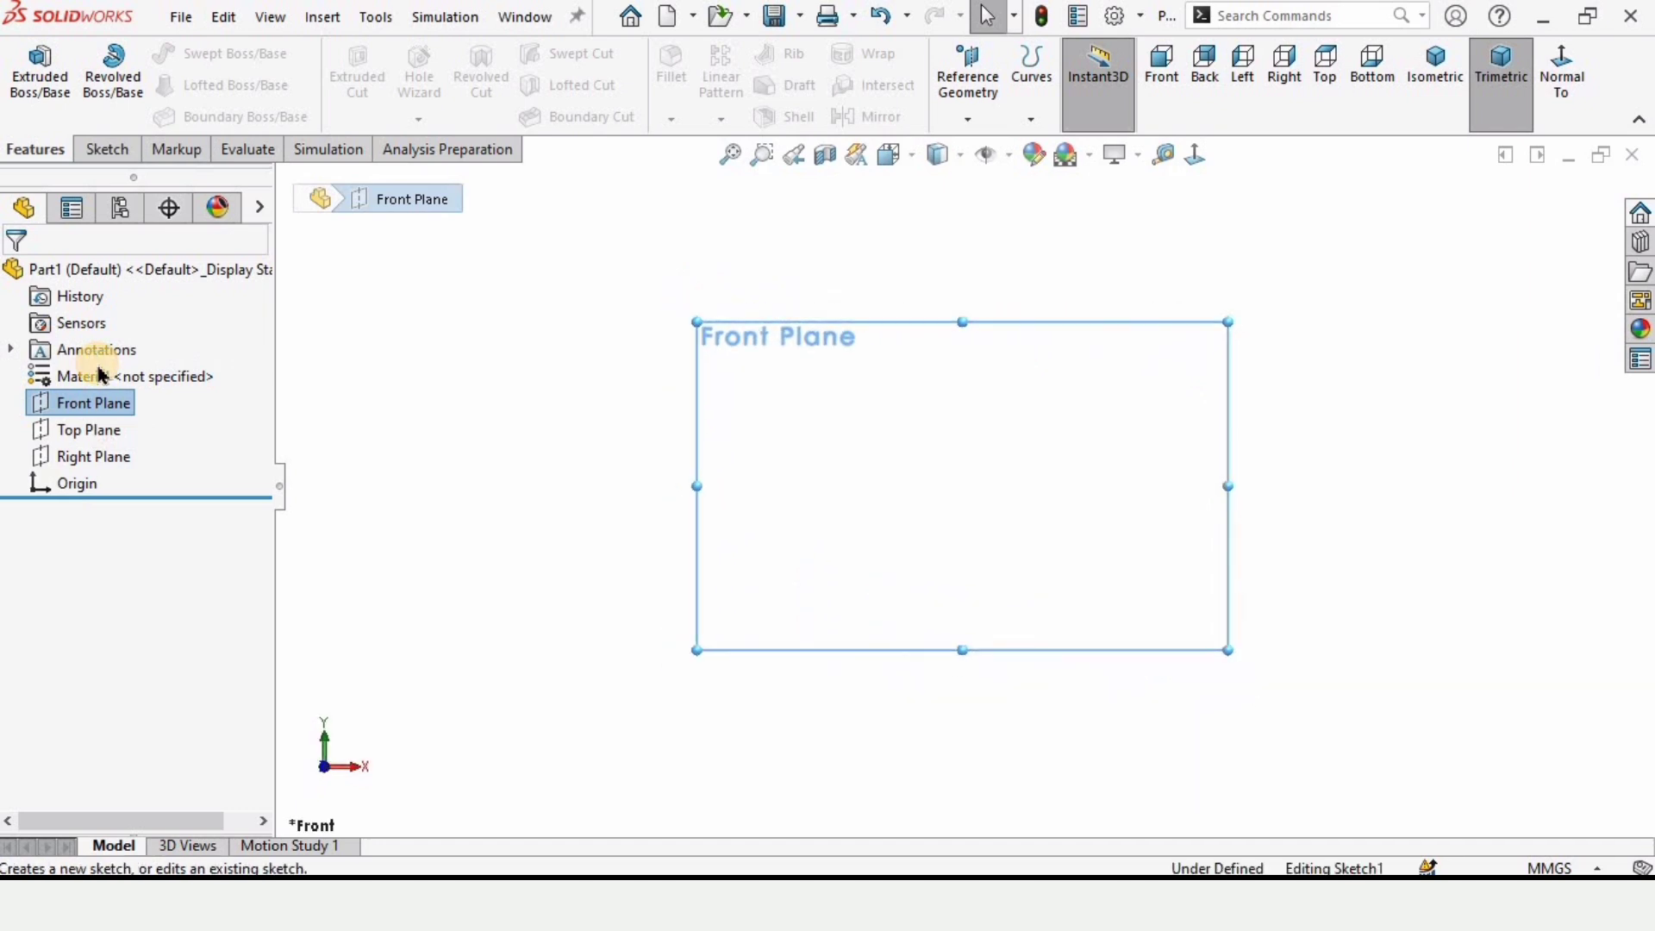
{"action": "left_click", "coordinate": [178, 85]}
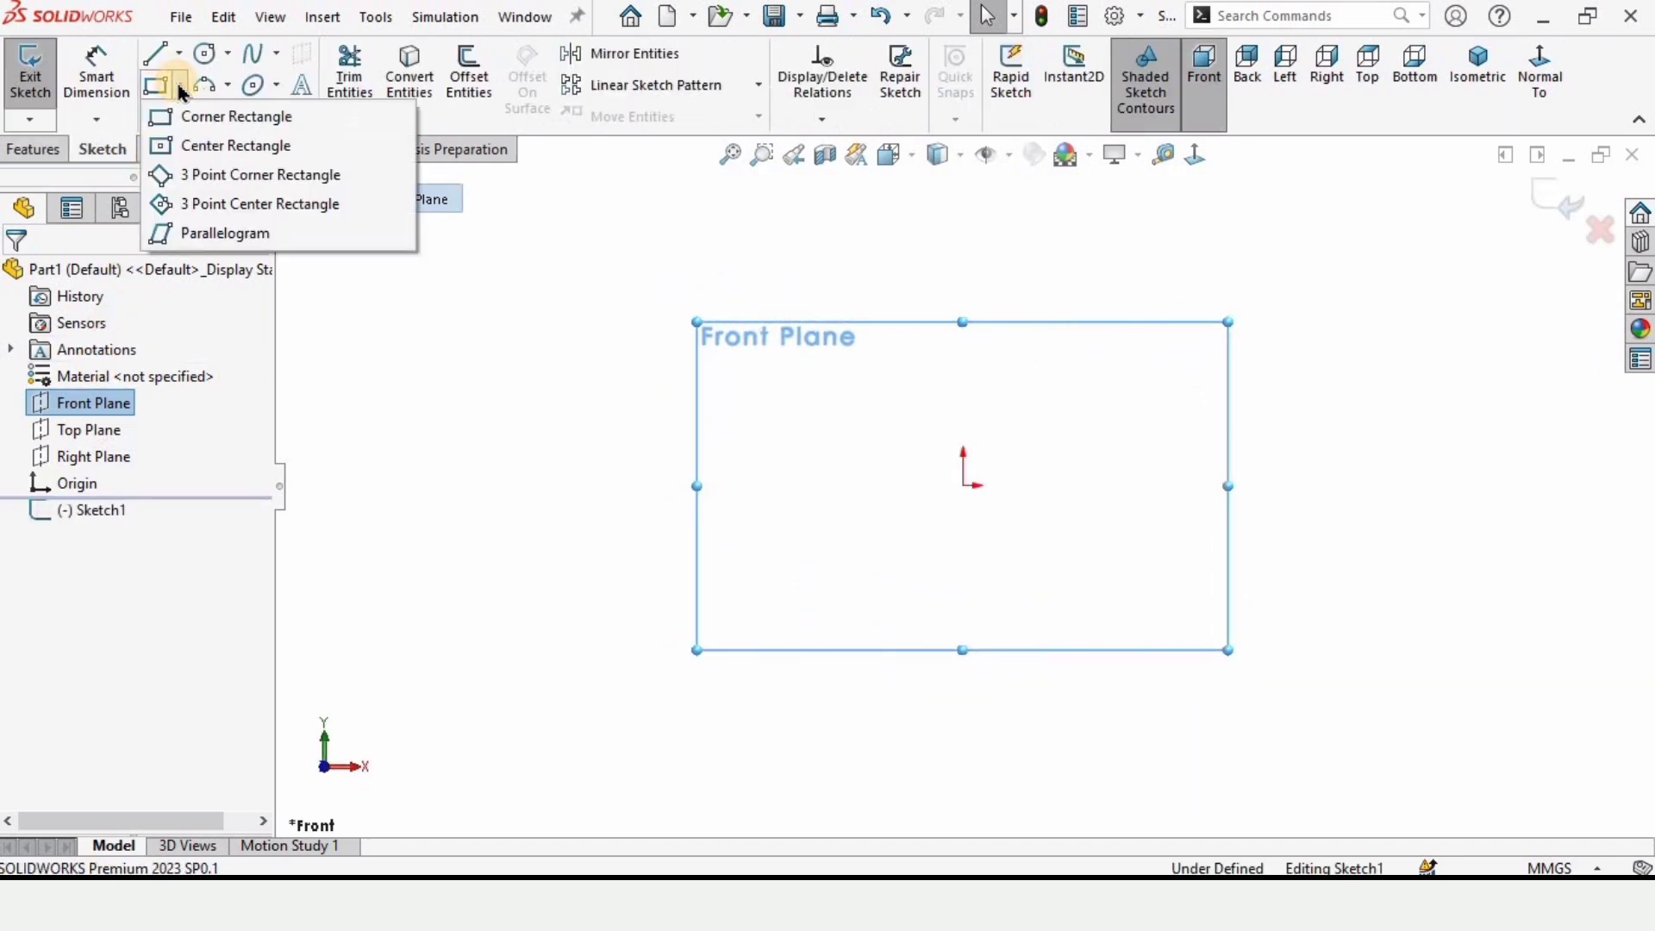
{"action": "left_click", "coordinate": [220, 148]}
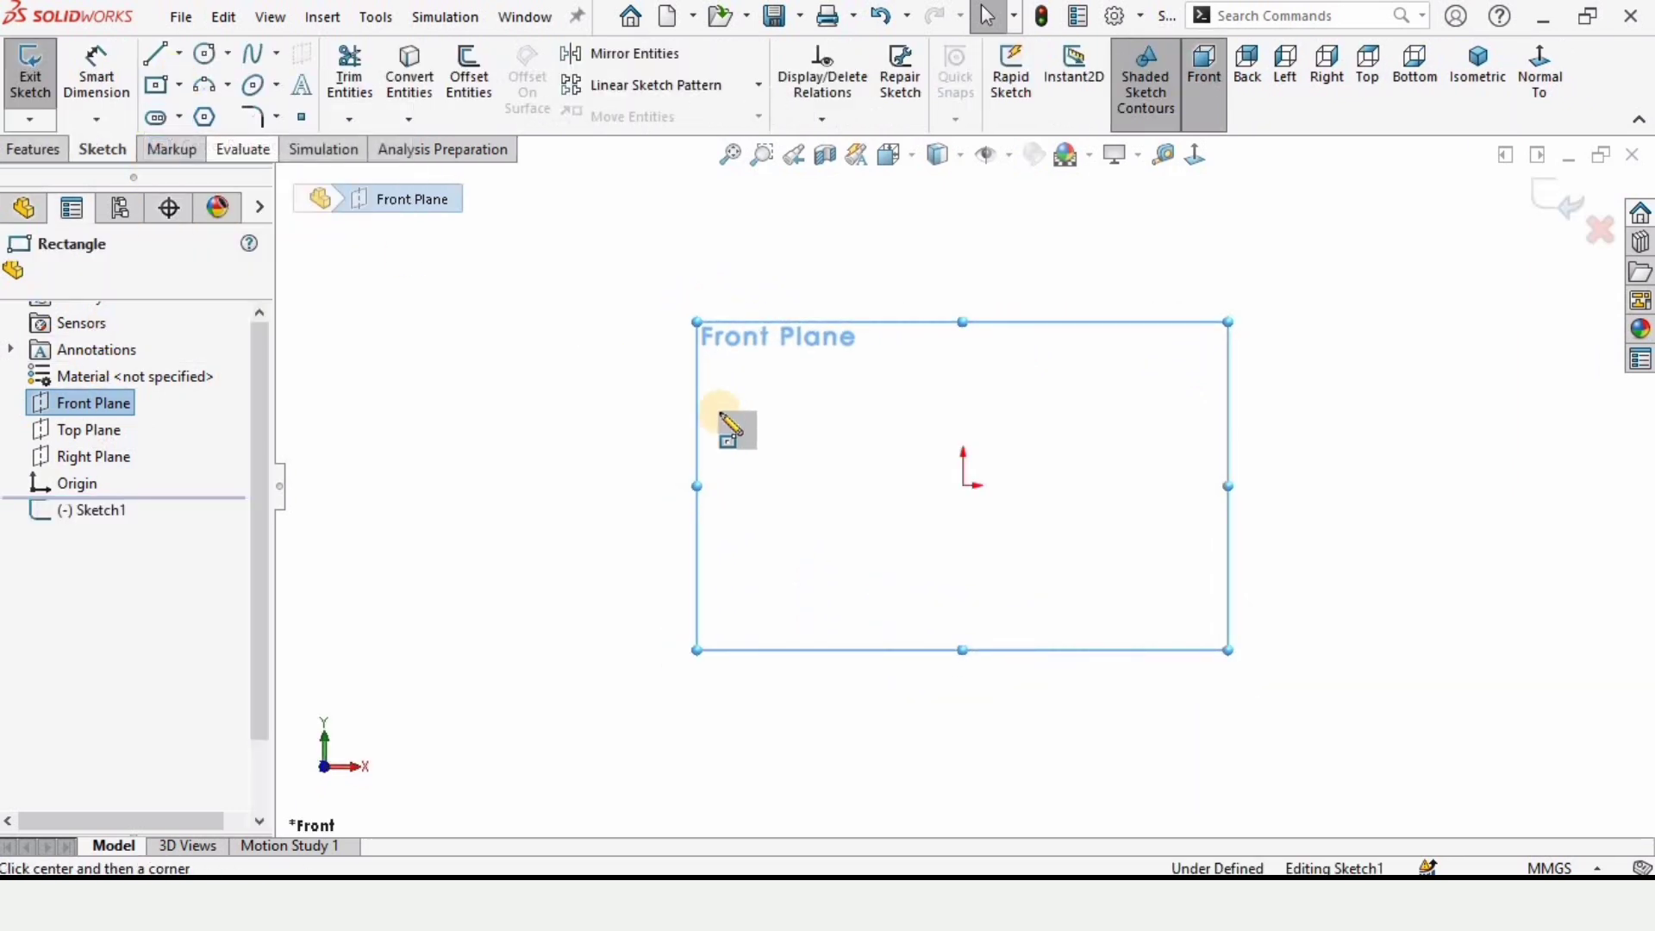
{"action": "left_click", "coordinate": [964, 486]}
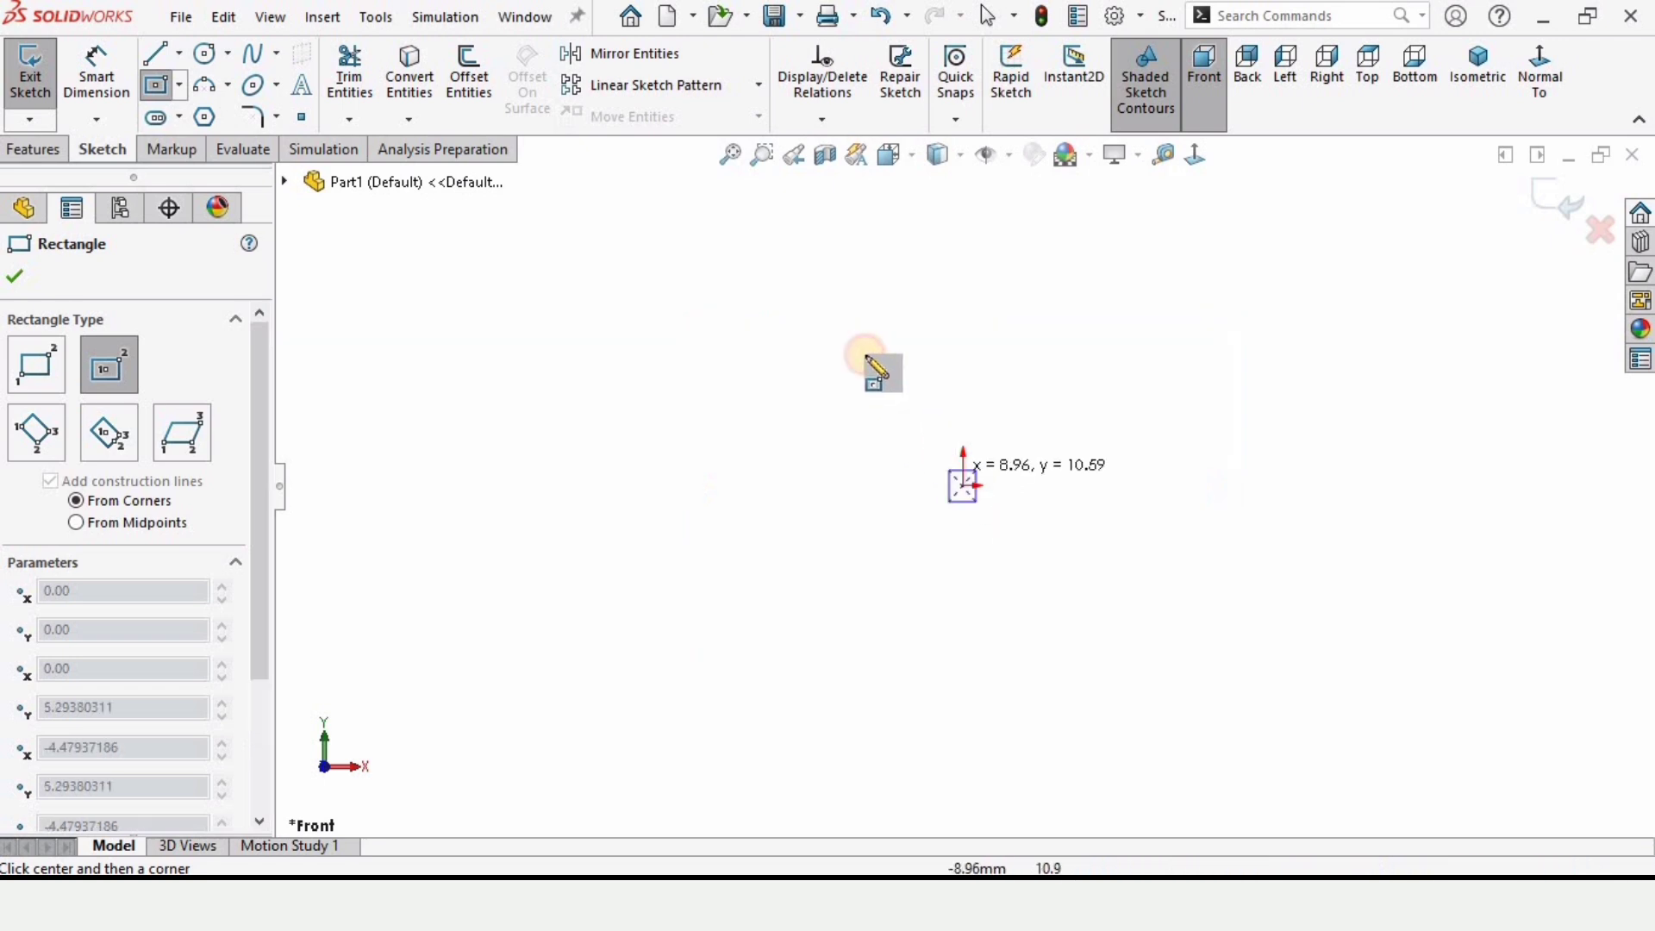
{"action": "left_click", "coordinate": [766, 266]}
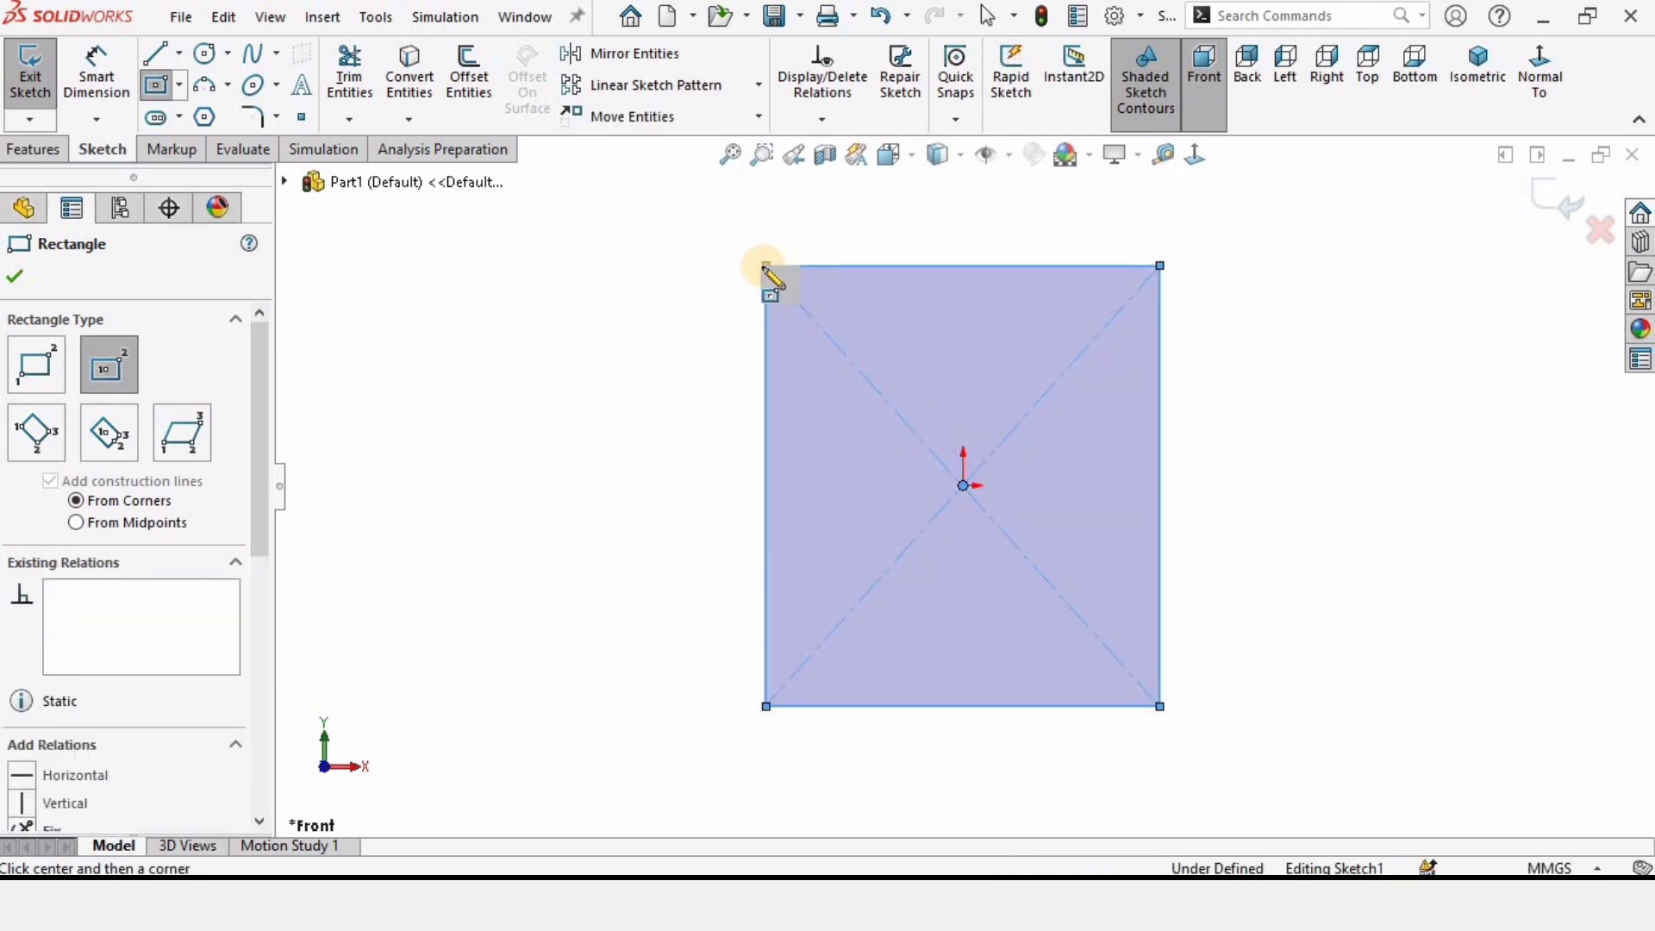
Dimension the rectangle with a width of 100 mm and a height of 200 mm.
{"action": "left_click", "coordinate": [110, 80]}
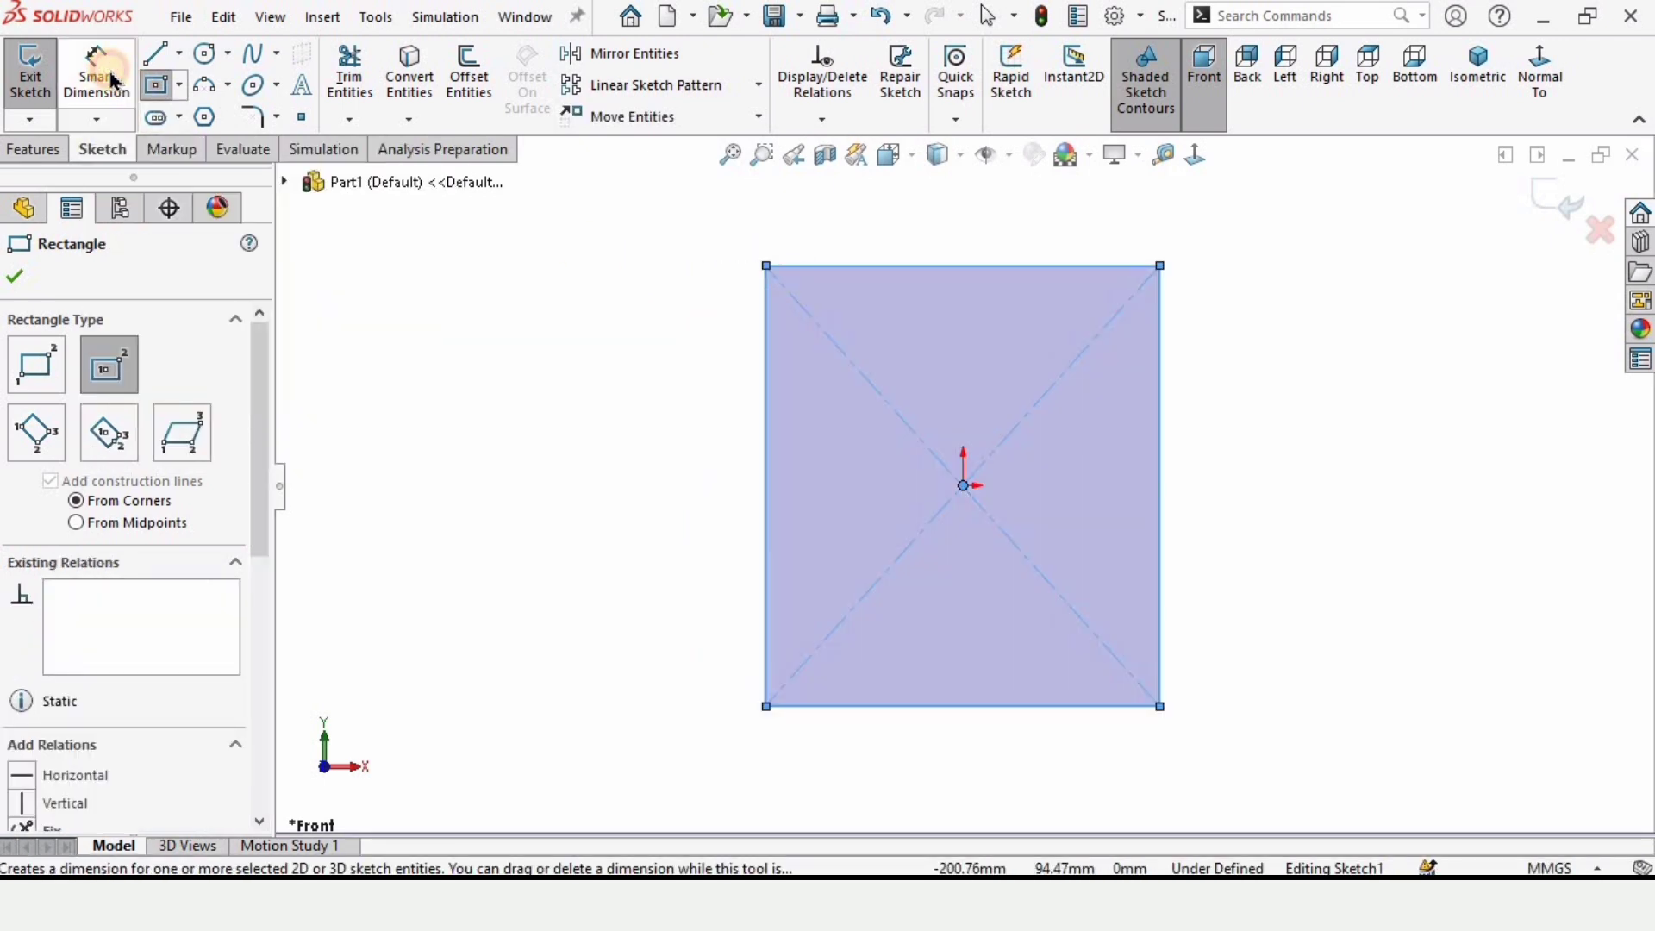
{"action": "left_click", "coordinate": [883, 266]}
{"action": "left_click", "coordinate": [939, 217]}
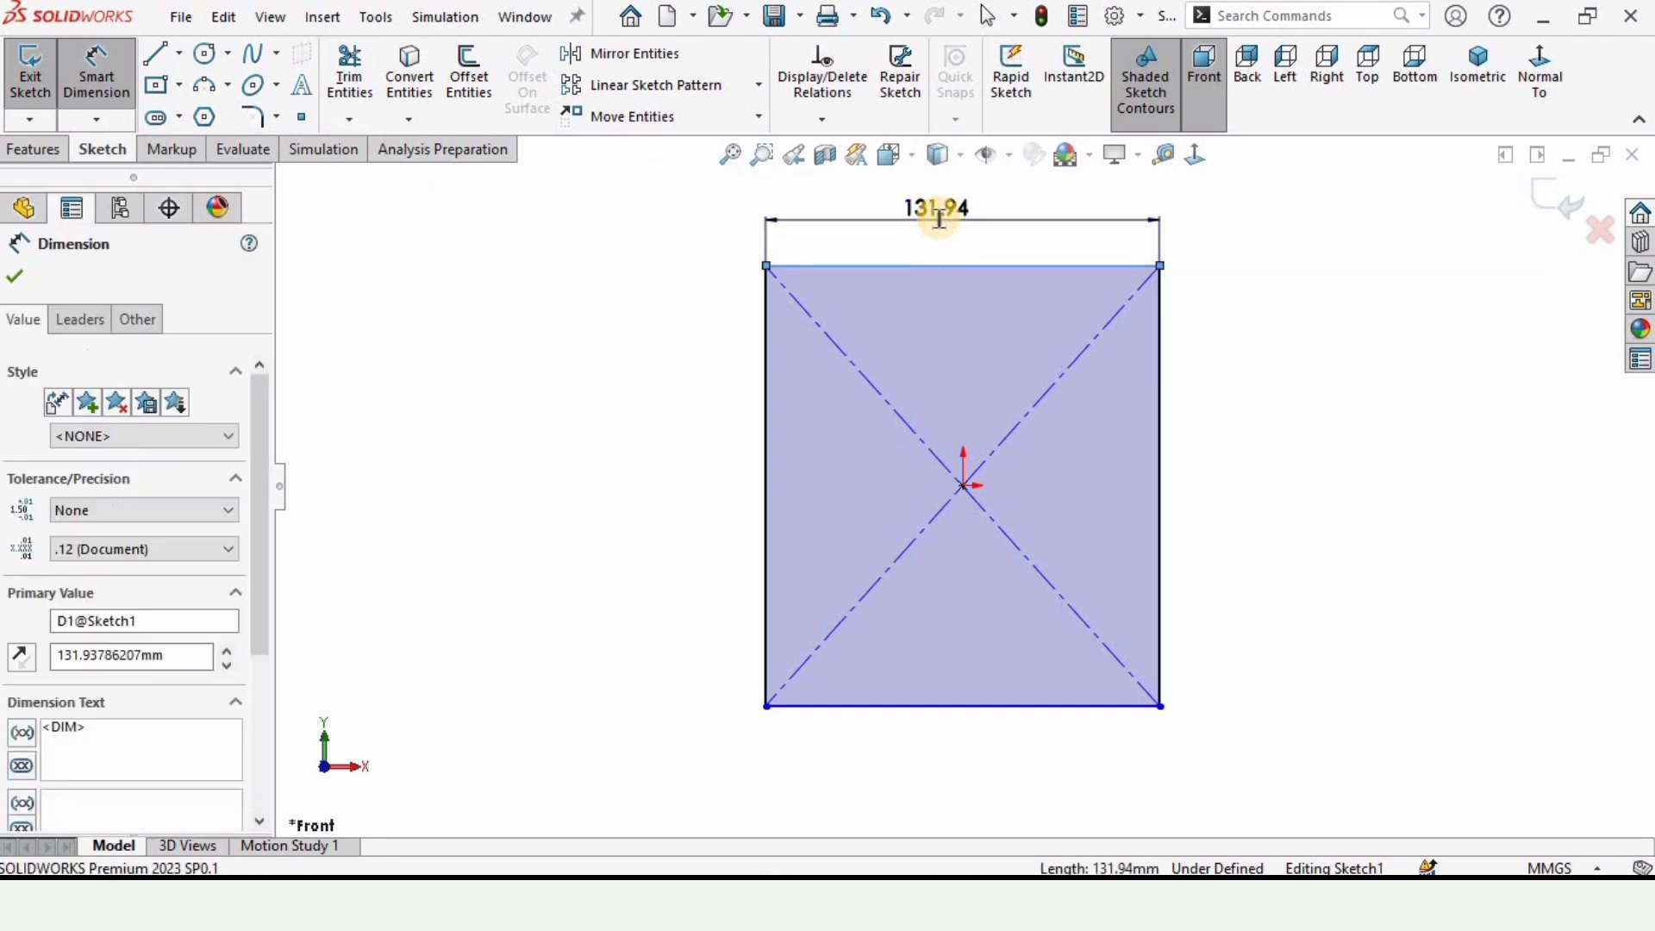
{"action": "type", "text": "100"}
{"action": "key", "text": "Return"}
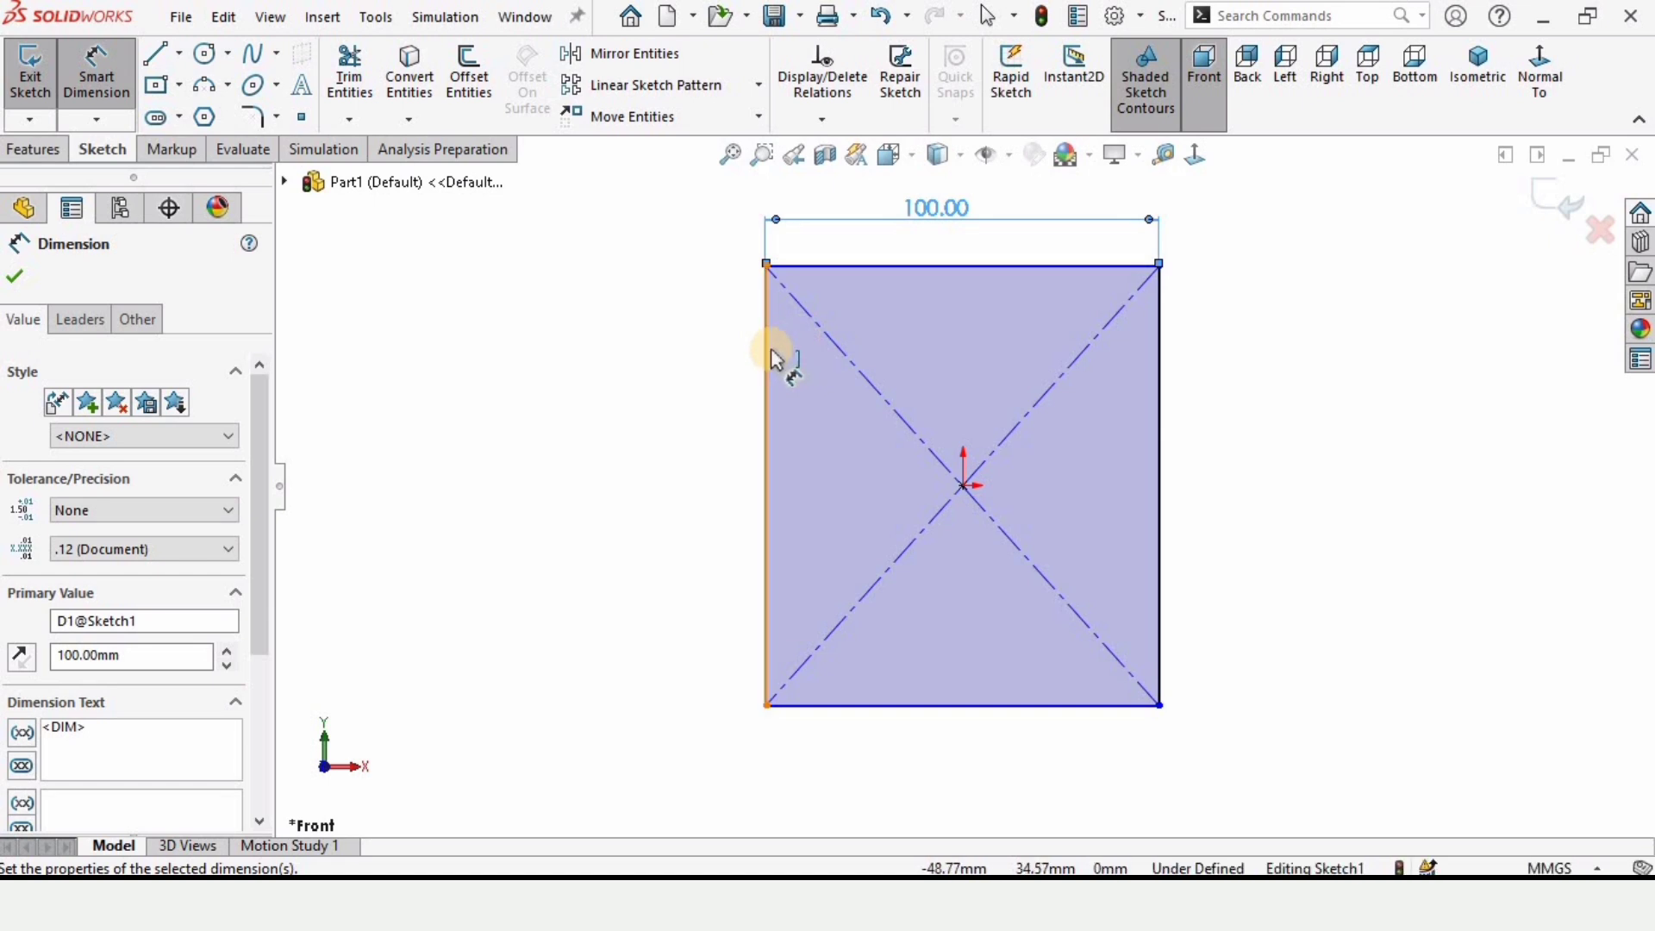
{"action": "left_click", "coordinate": [833, 370]}
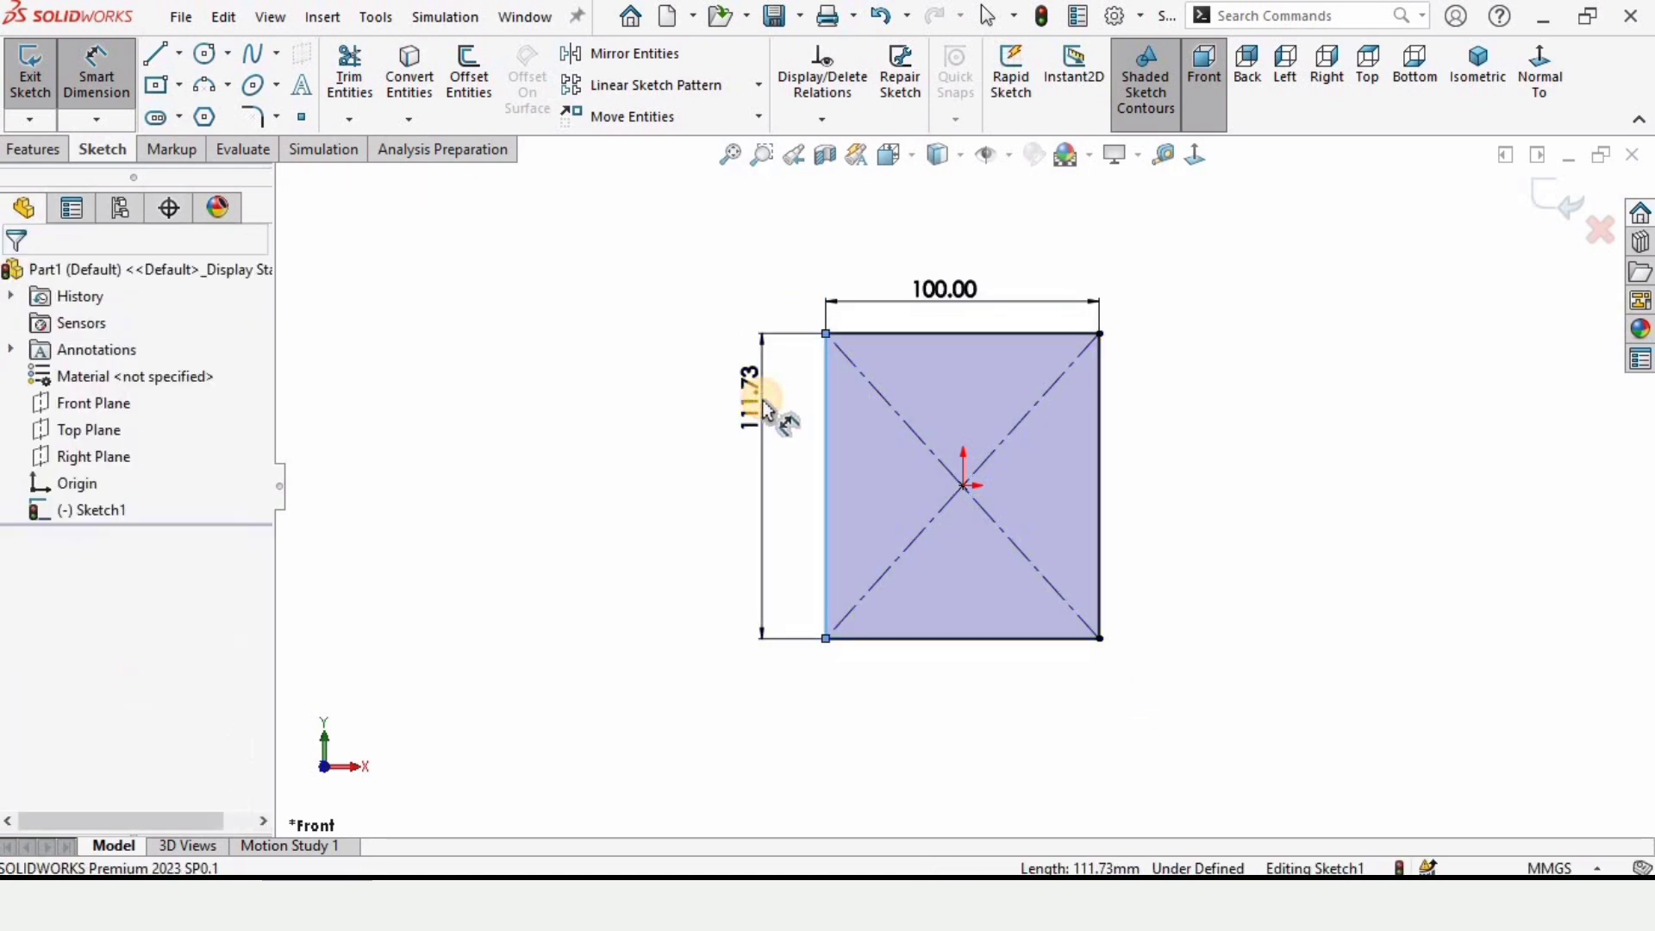
{"action": "left_click", "coordinate": [772, 413]}
{"action": "type", "text": "200"}
{"action": "key", "text": "Return"}
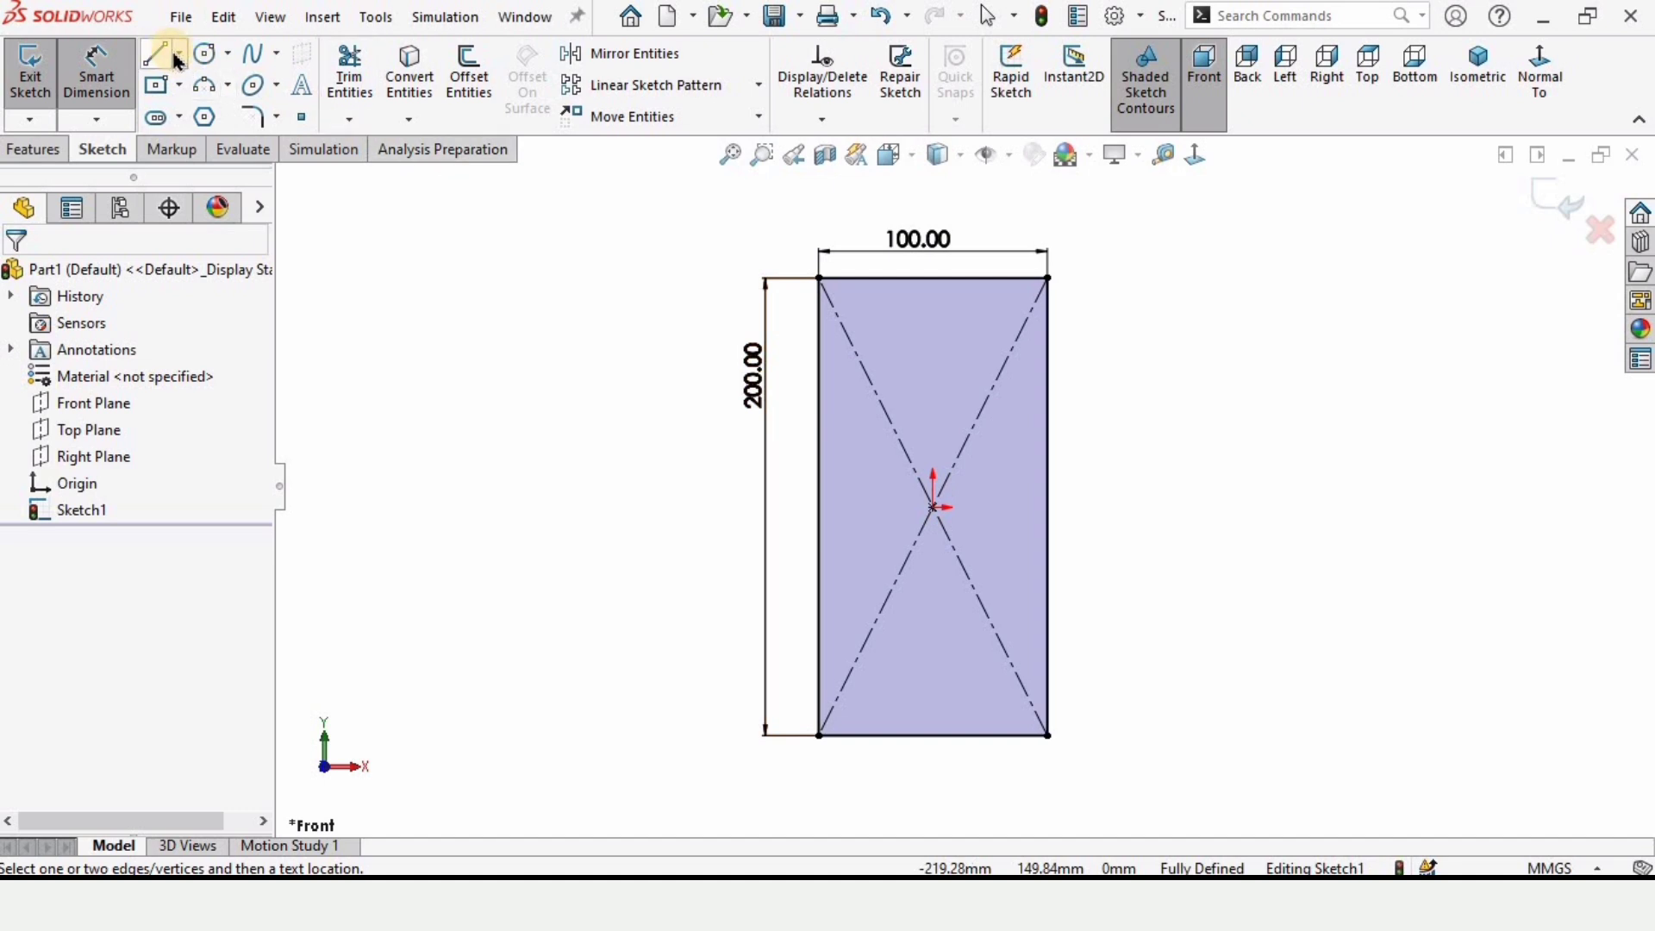
Draw a horizontal and a vertical centerline through the rectangle, connecting the midpoints of its opposite sides.
{"action": "left_click", "coordinate": [180, 57]}
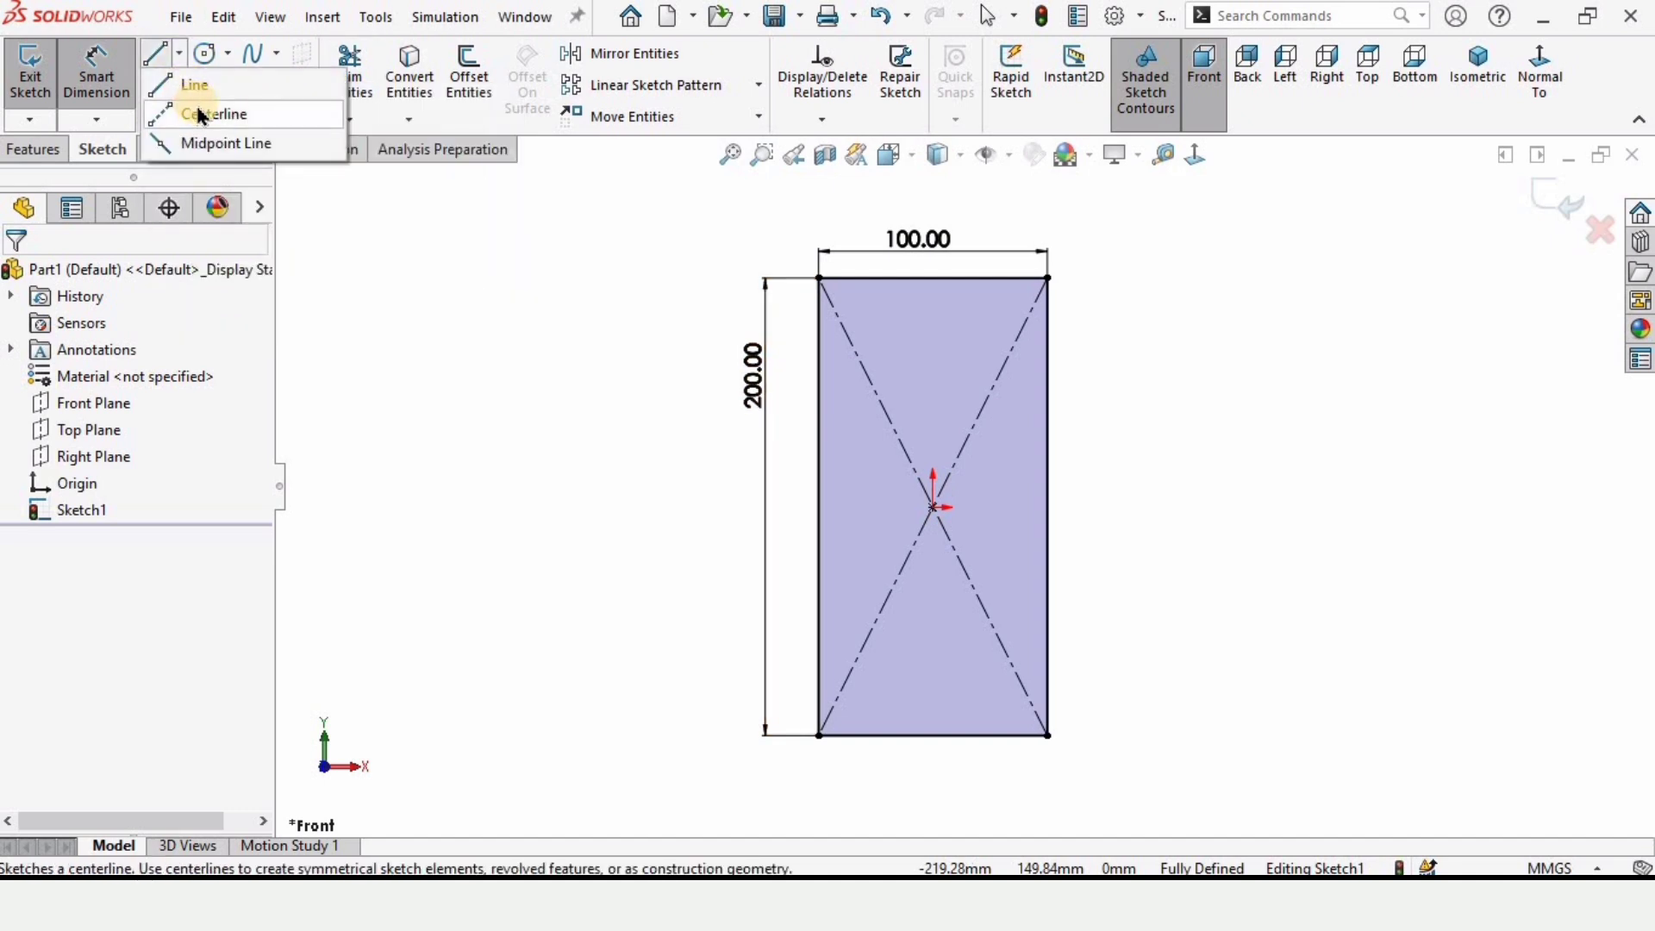
{"action": "left_click", "coordinate": [200, 113]}
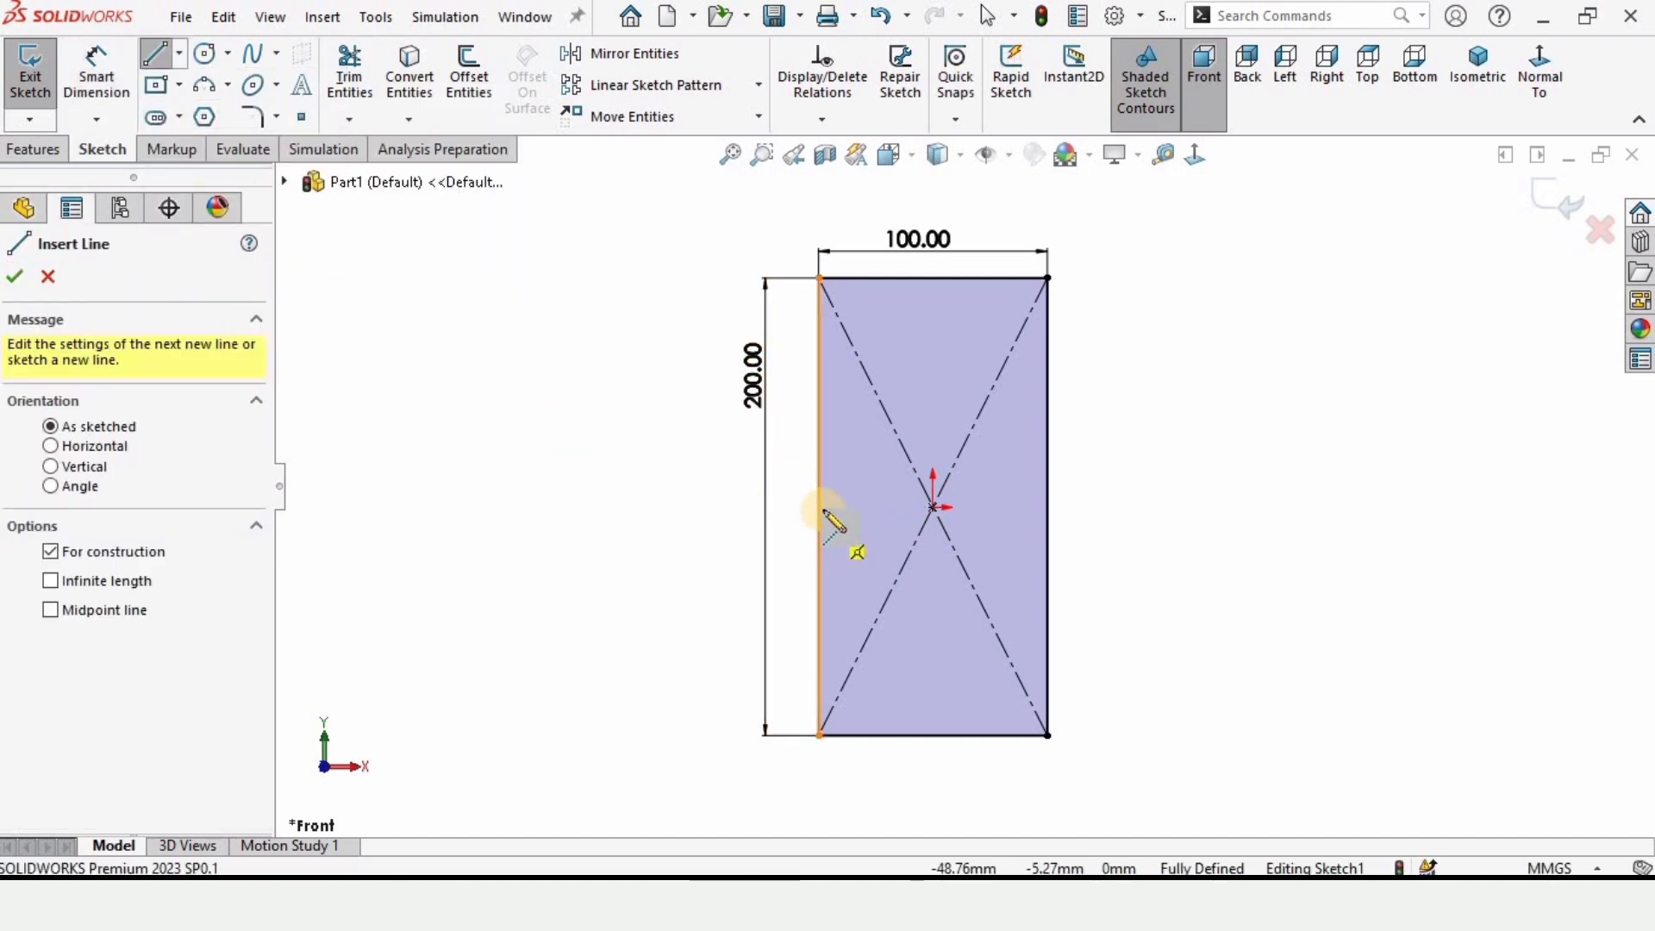
{"action": "left_click", "coordinate": [819, 507]}
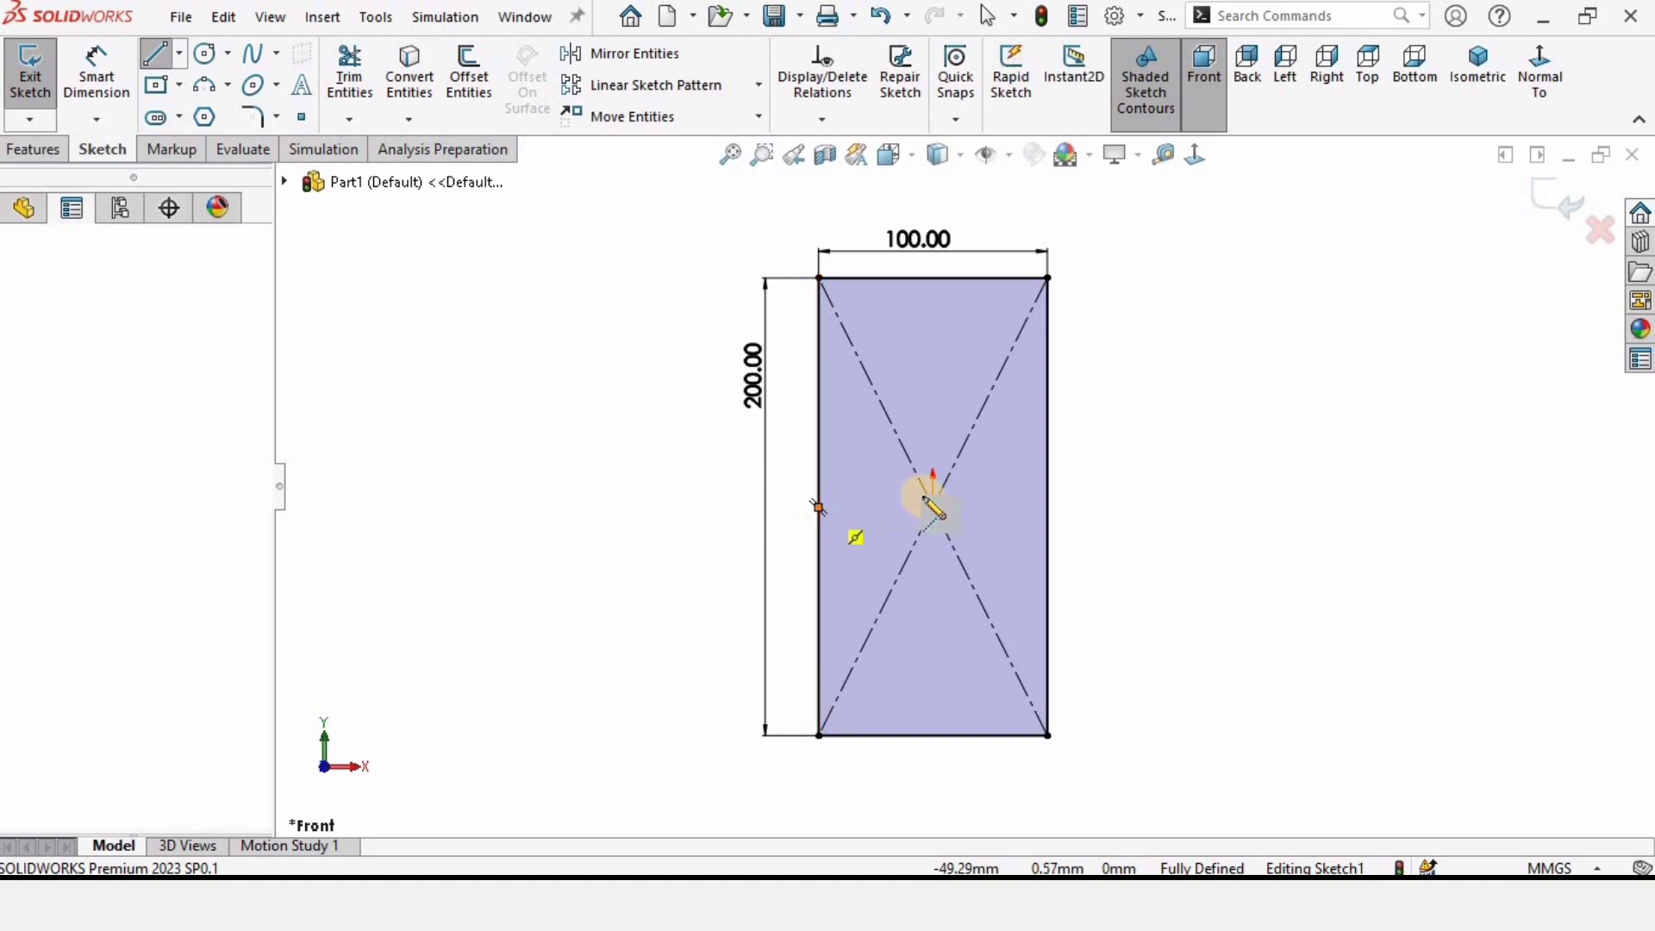
{"action": "left_click", "coordinate": [1047, 507]}
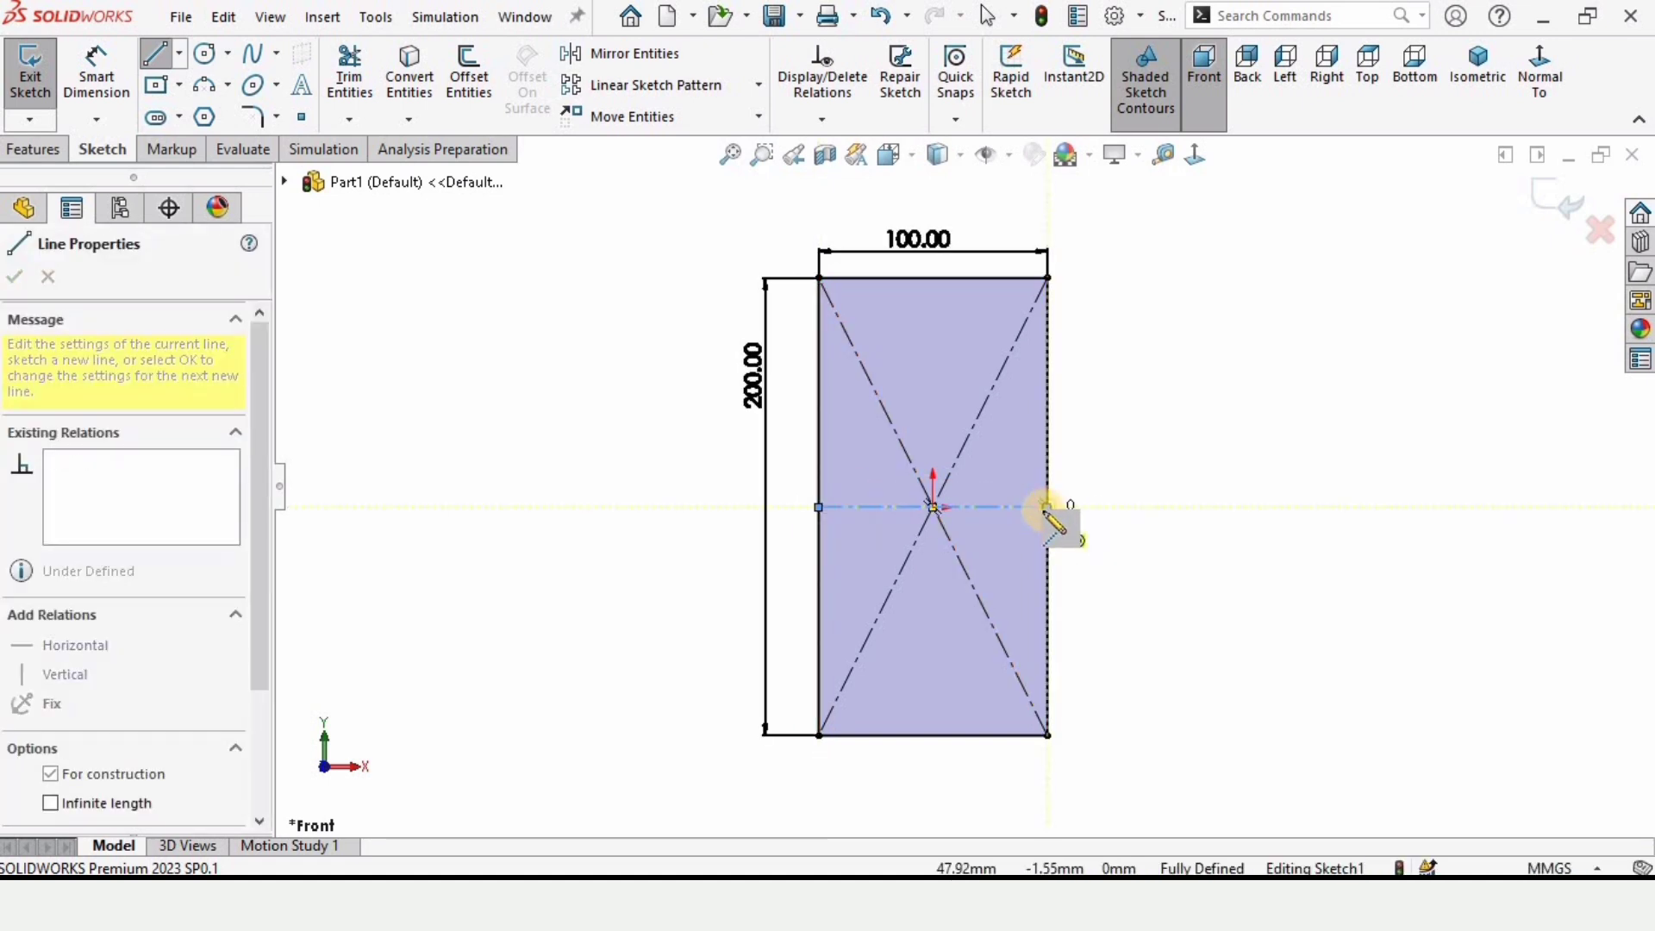
{"action": "double_click", "coordinate": [1045, 508]}
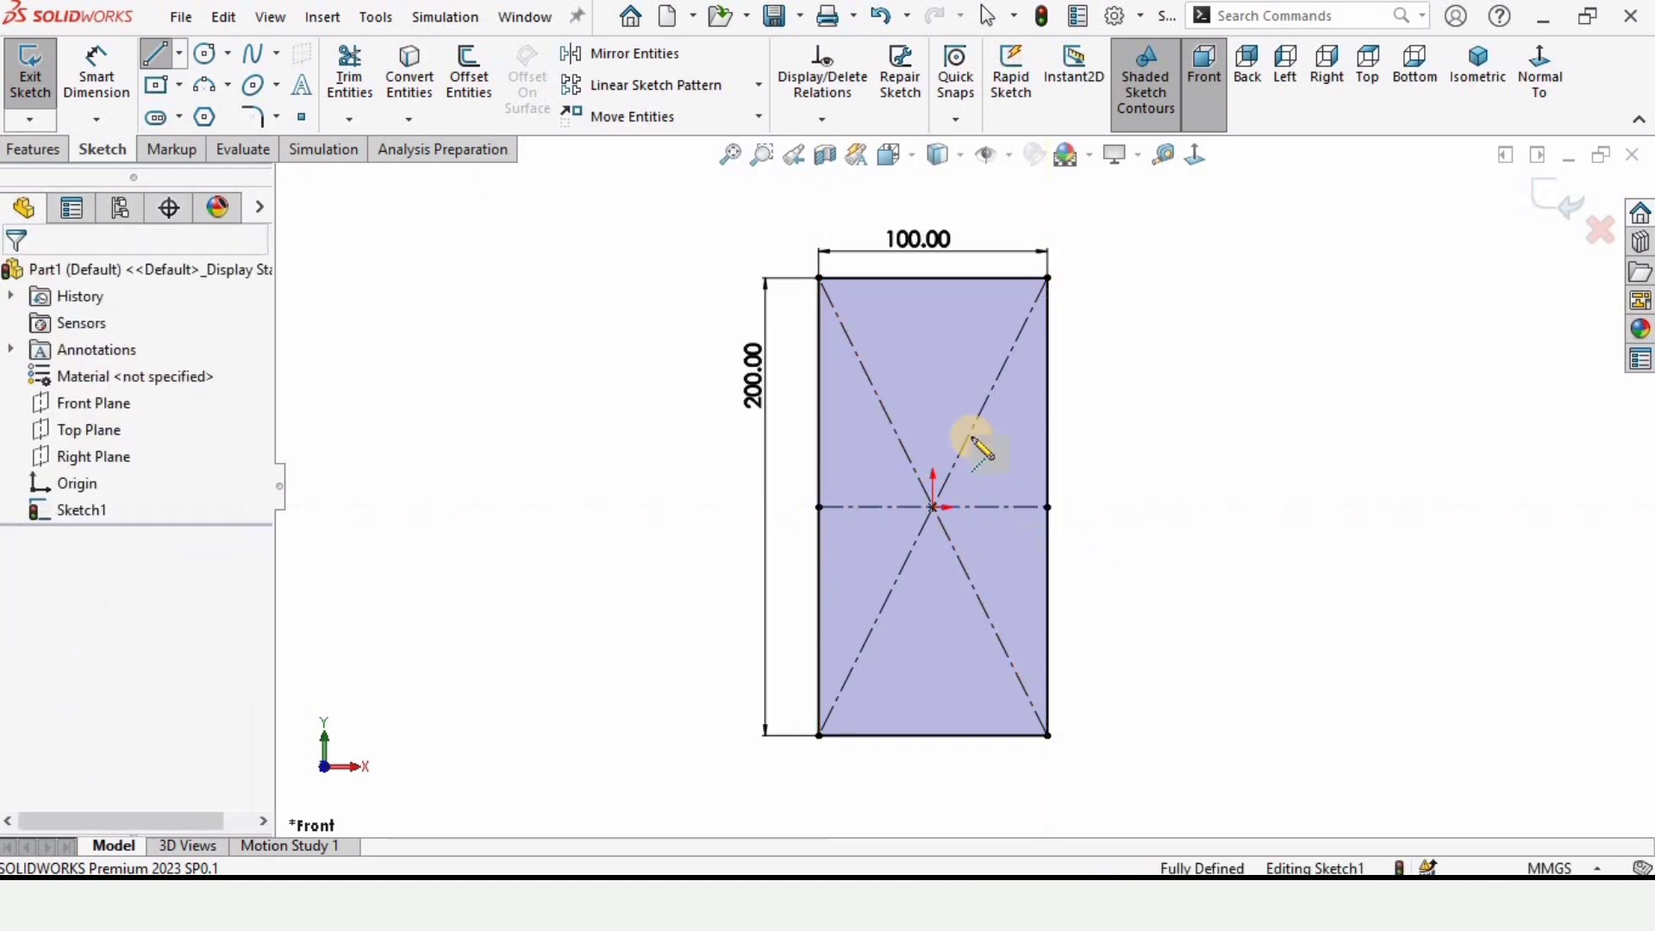
{"action": "left_click", "coordinate": [932, 277]}
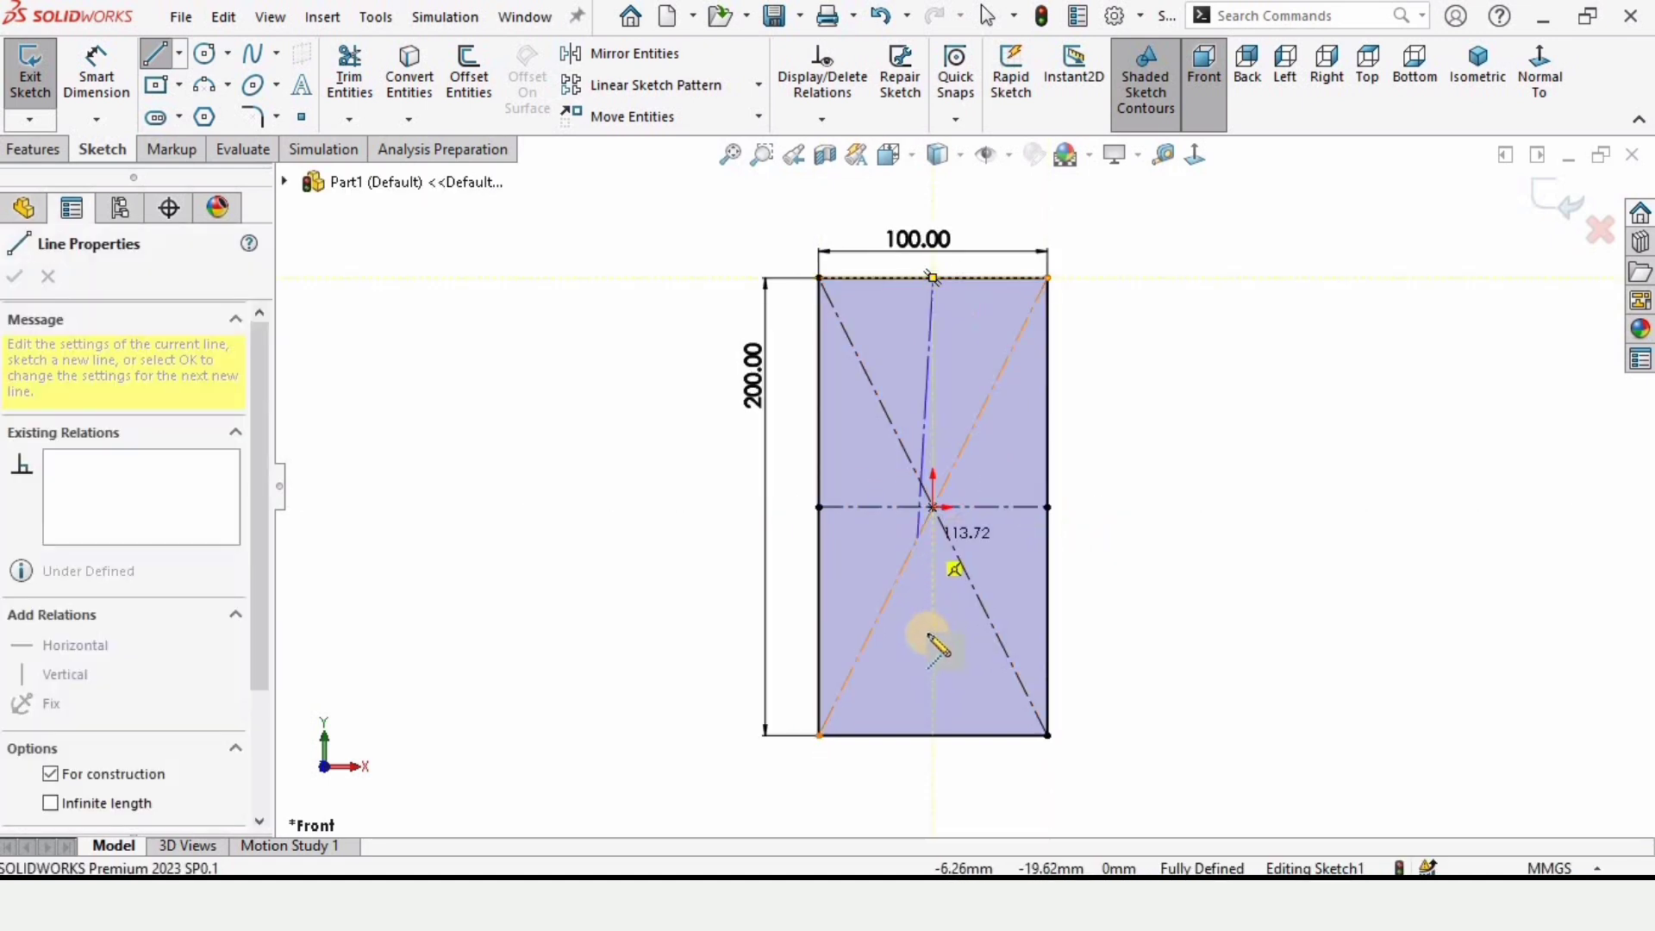
{"action": "double_click", "coordinate": [938, 735]}
{"action": "key", "text": "Escape"}
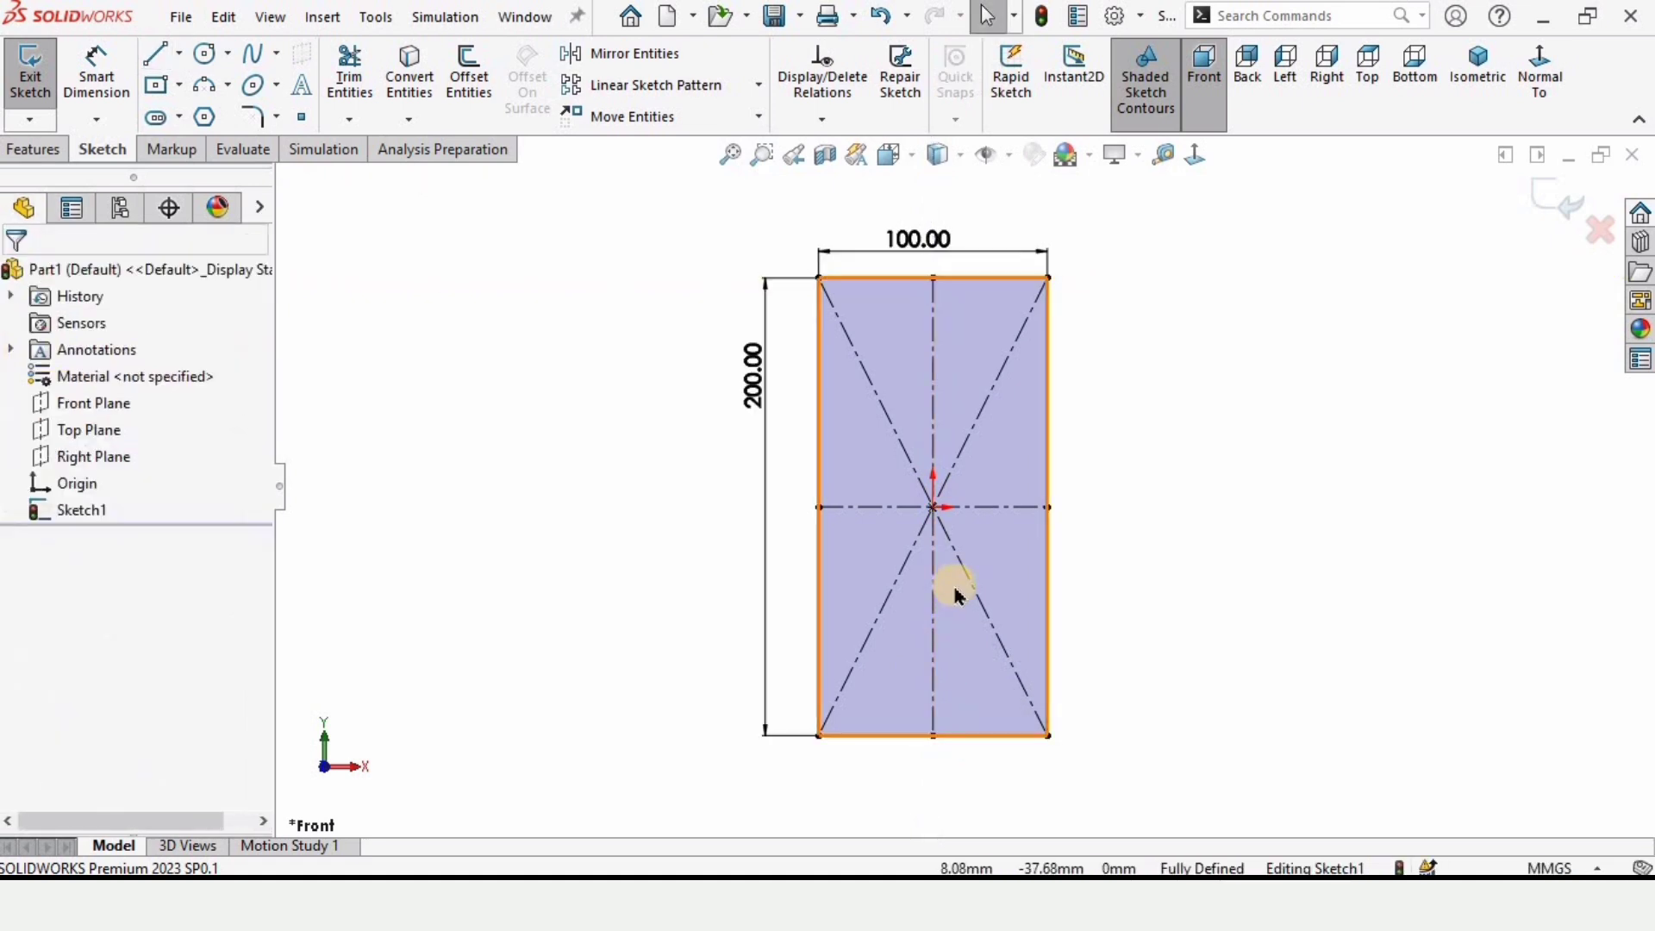
Sketch a circle of about 6.6 mm radius on the vertical centerline about 28 mm above the origin, and one of about 10.5 mm radius at the origin.
{"action": "scroll", "coordinate": [953, 583], "scroll_direction": "down", "scroll_amount": 3}
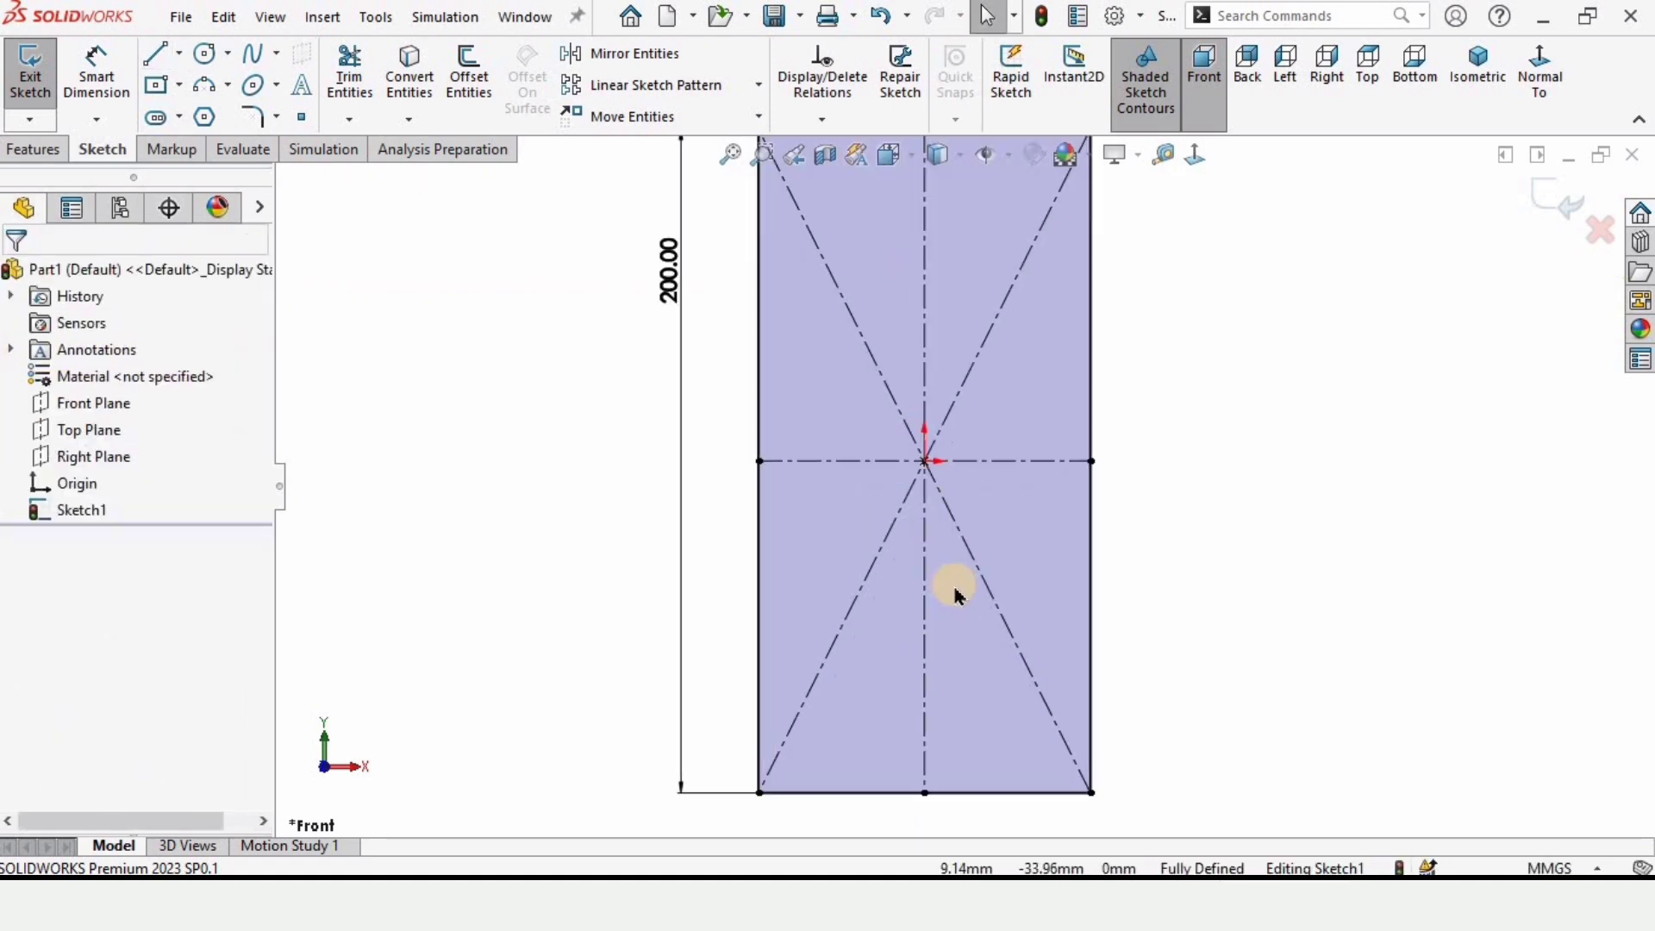
{"action": "left_click", "coordinate": [207, 58]}
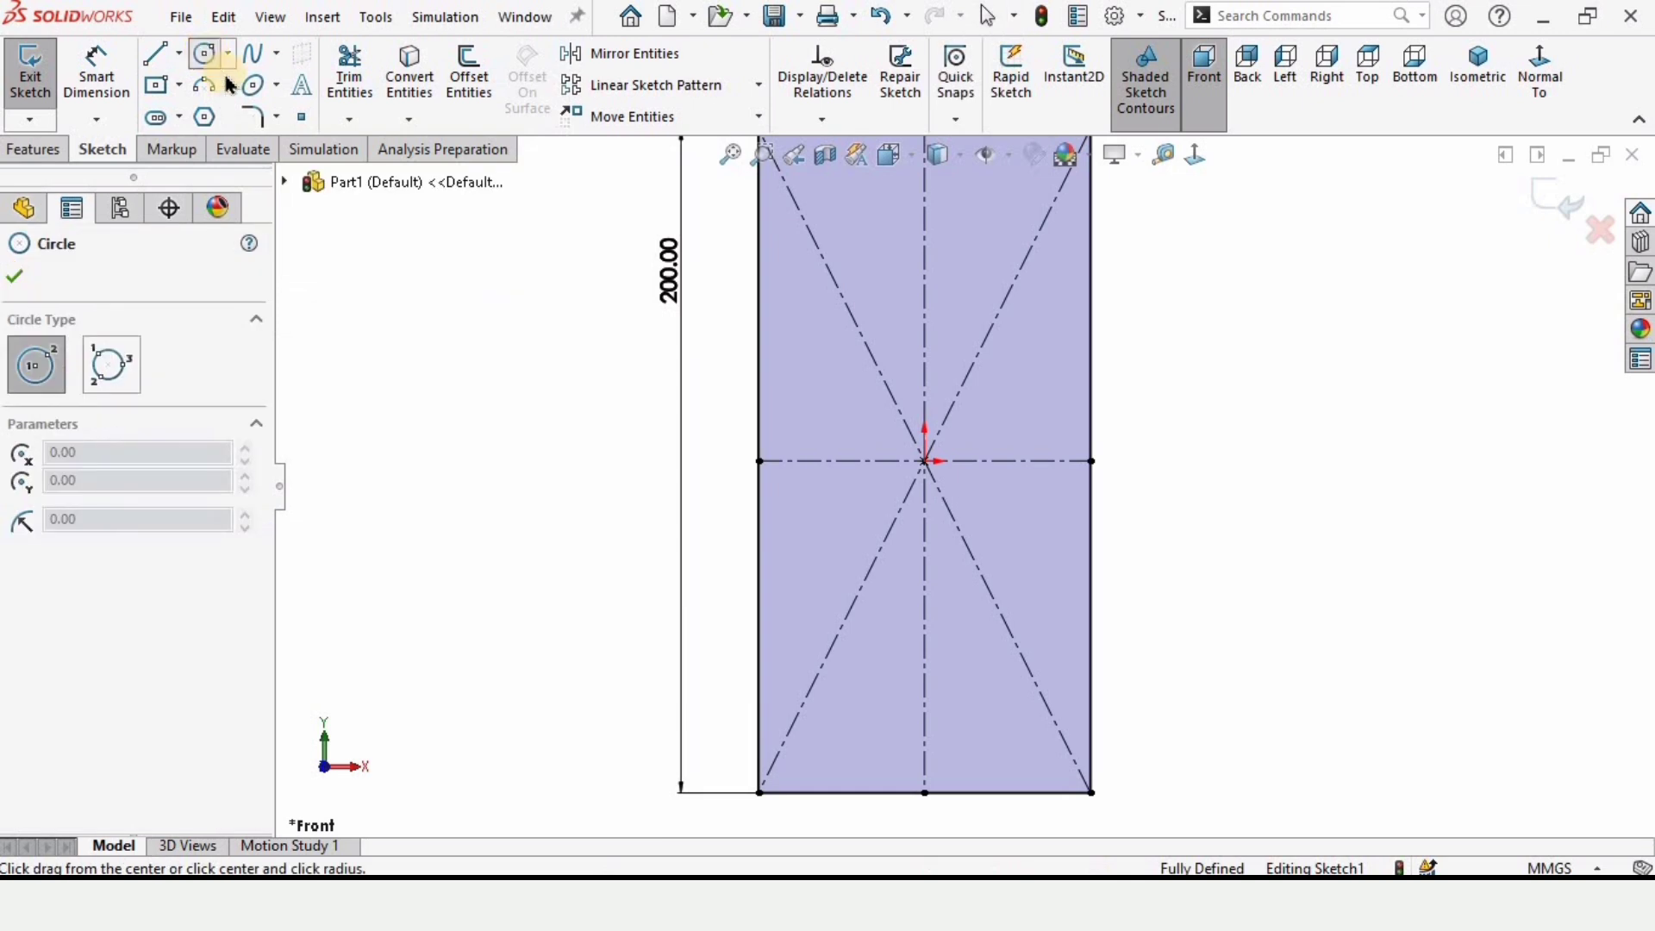
{"action": "left_click", "coordinate": [925, 369]}
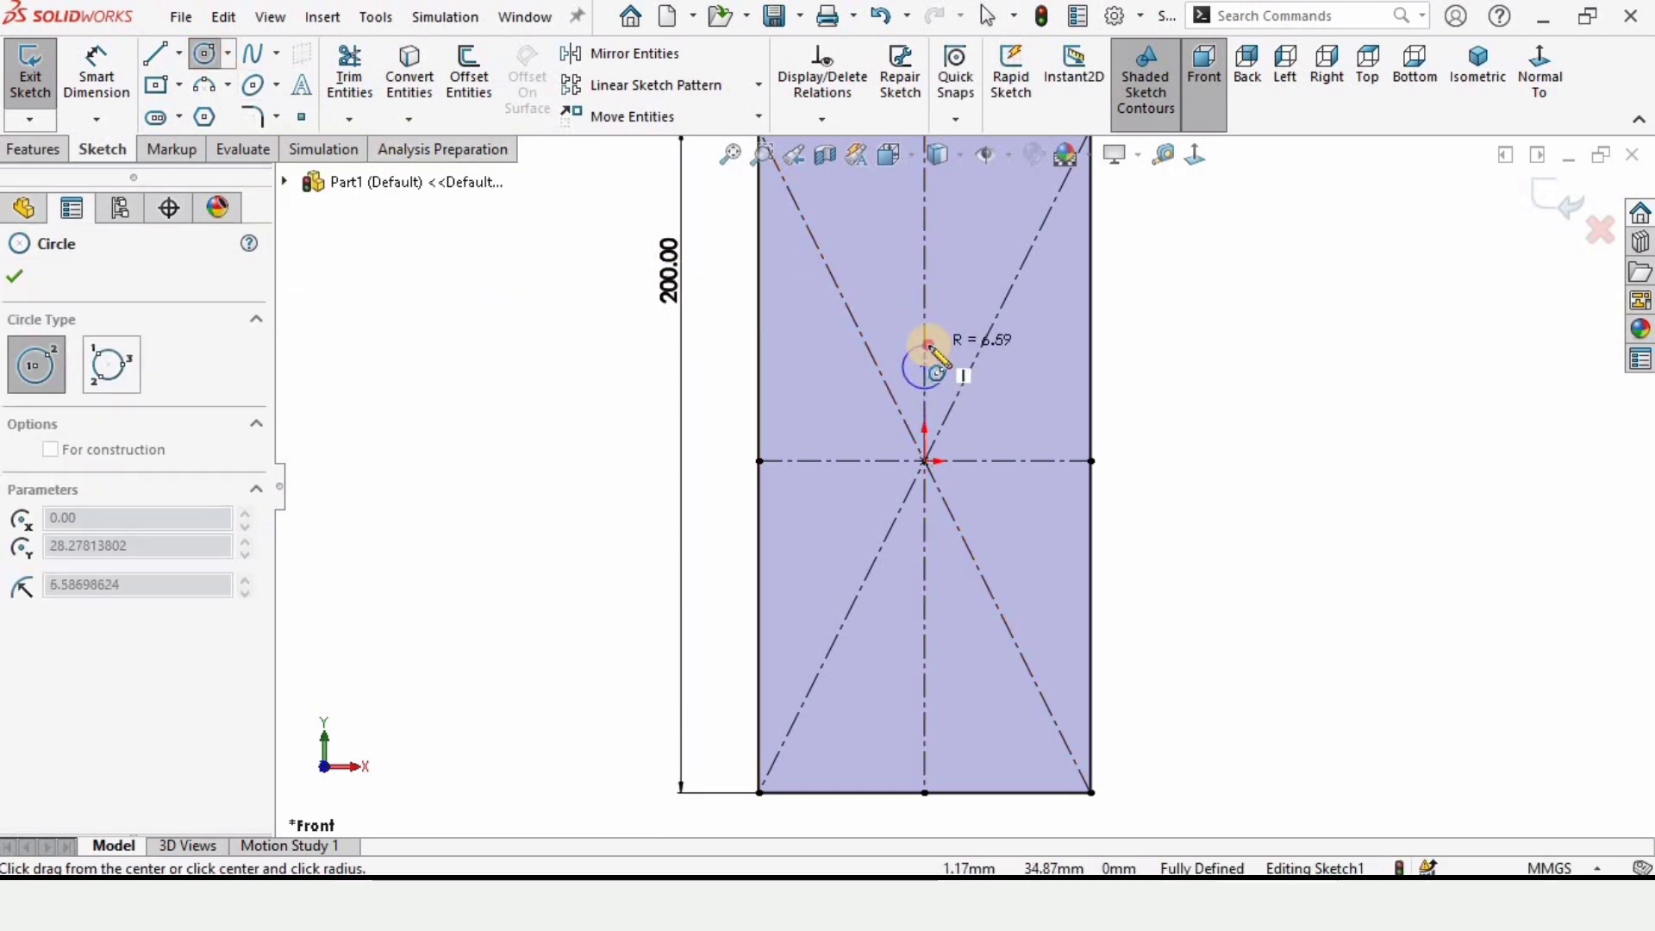
{"action": "left_click", "coordinate": [929, 346]}
{"action": "left_click", "coordinate": [925, 462]}
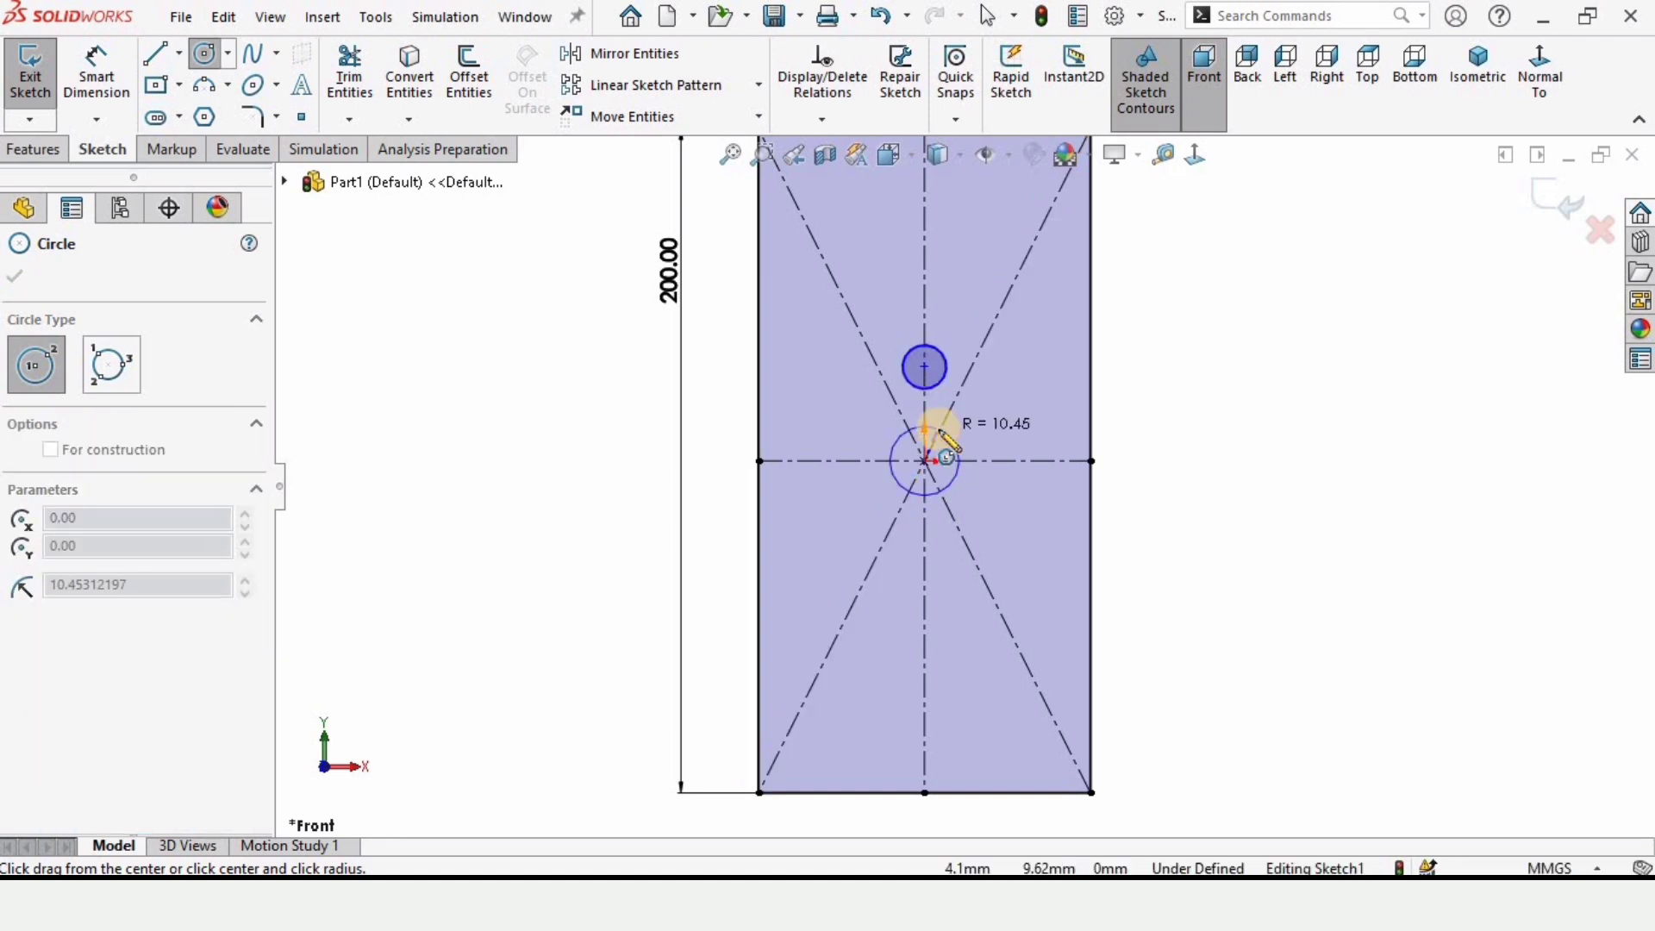
{"action": "left_click", "coordinate": [939, 431]}
{"action": "key", "text": "Escape"}
{"action": "key", "text": "Escape"}
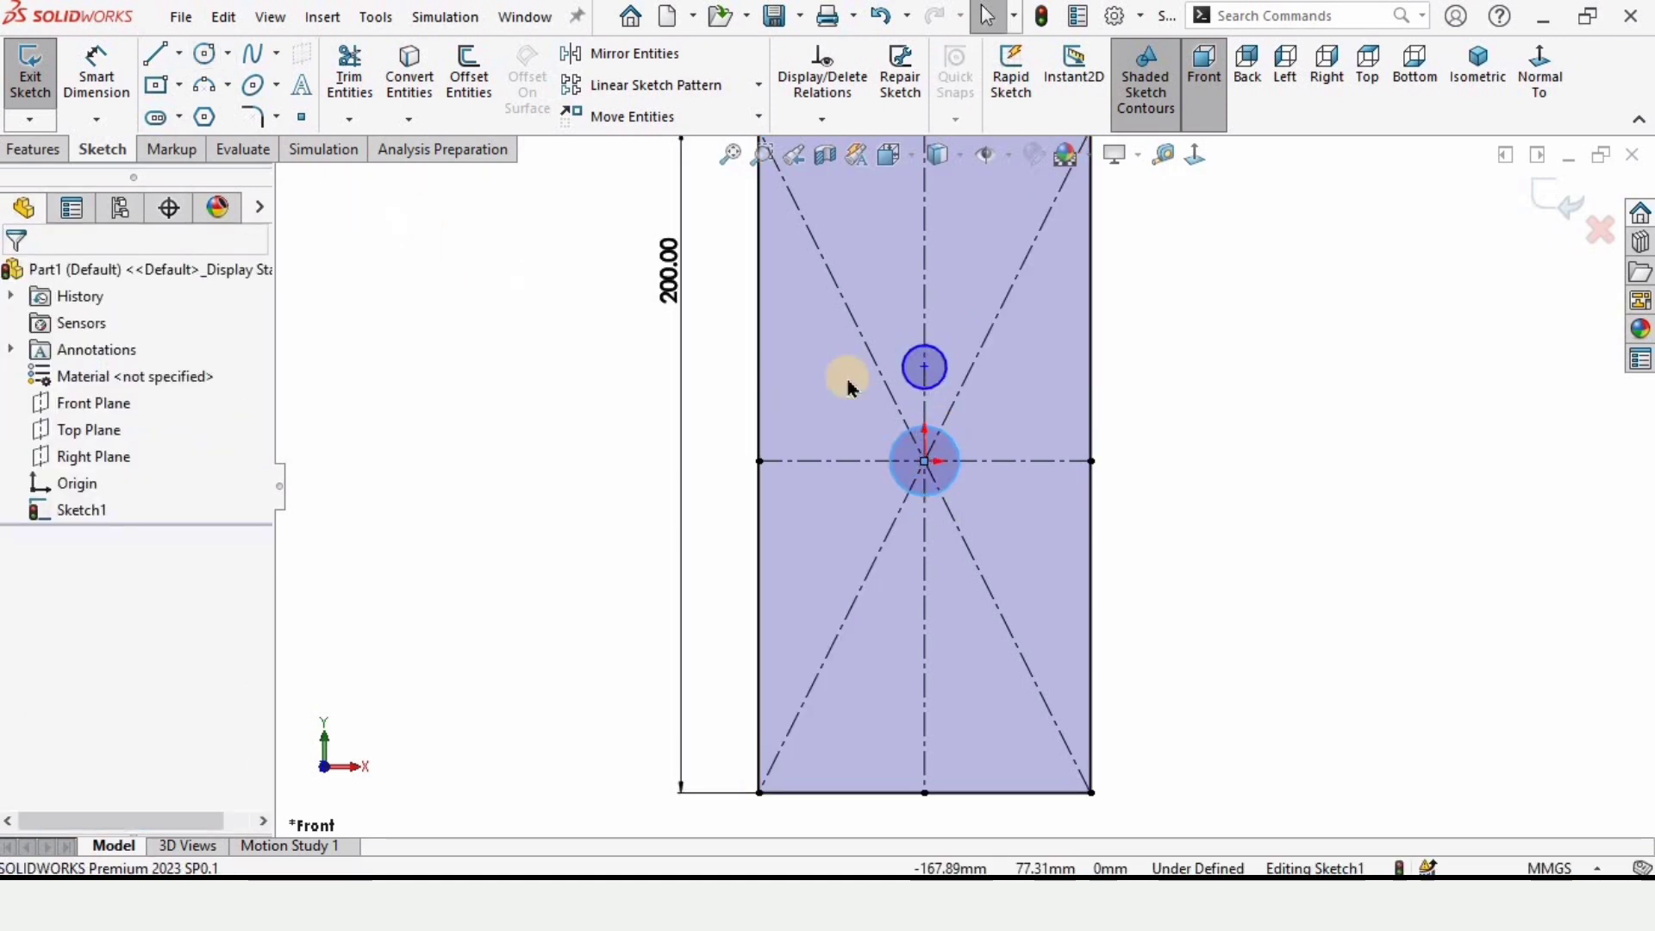
Add an Equal relation between the circle on the vertical centerline and the circle at the origin.
{"action": "left_click", "coordinate": [942, 355]}
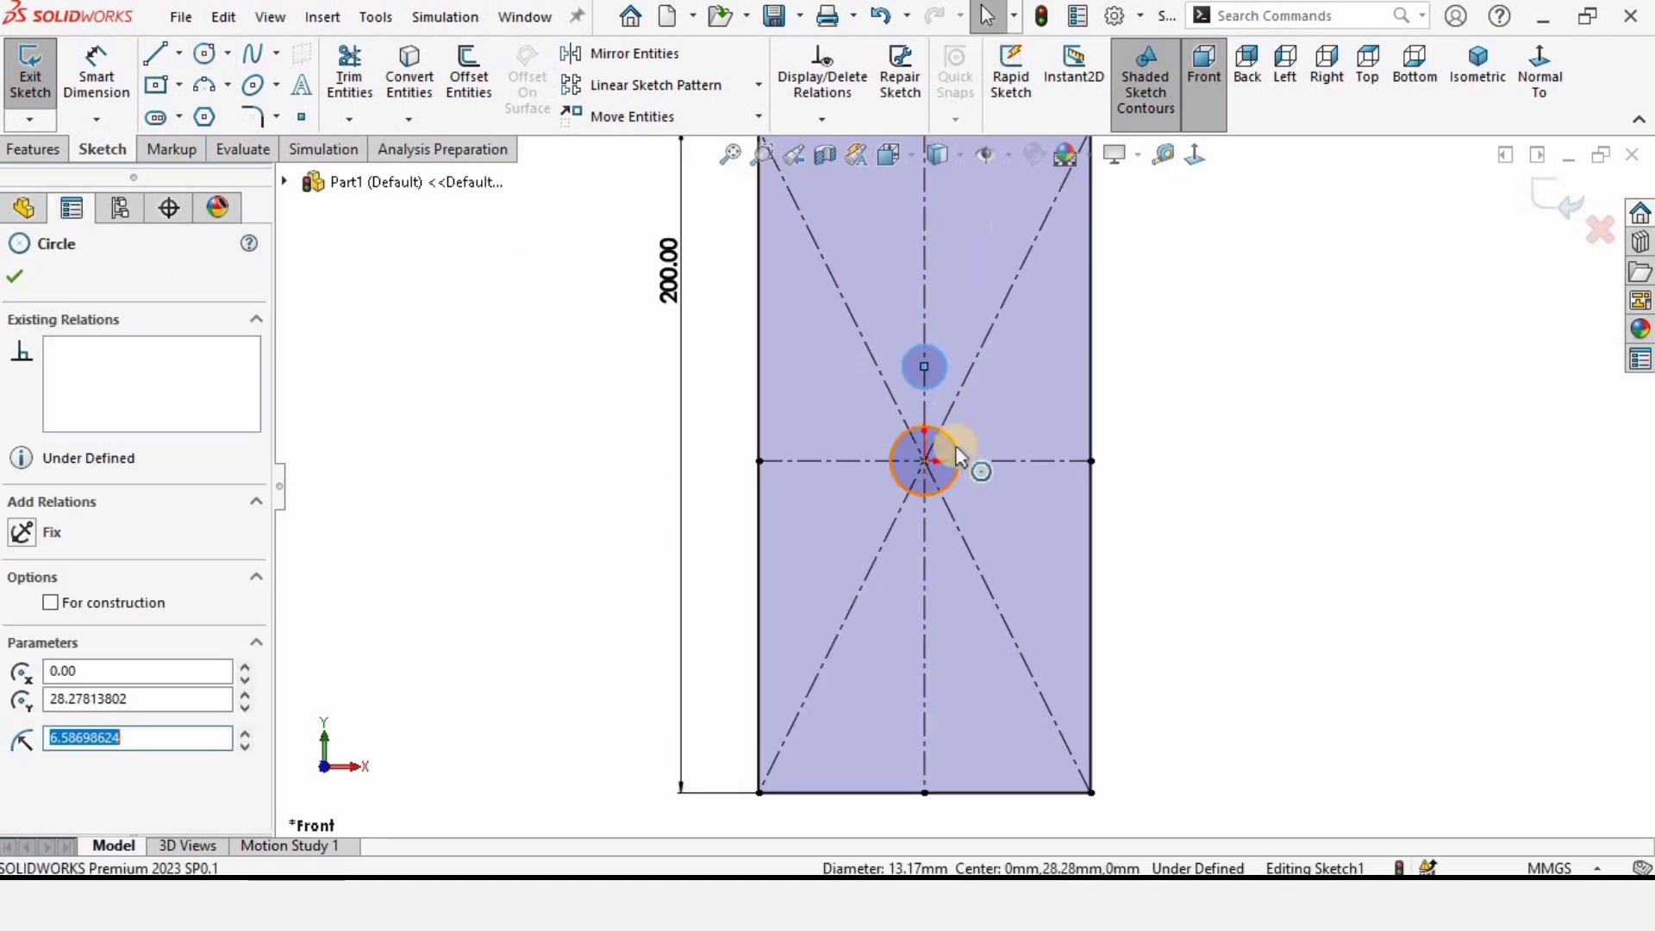
{"action": "left_click", "coordinate": [957, 454], "text": "ctrl"}
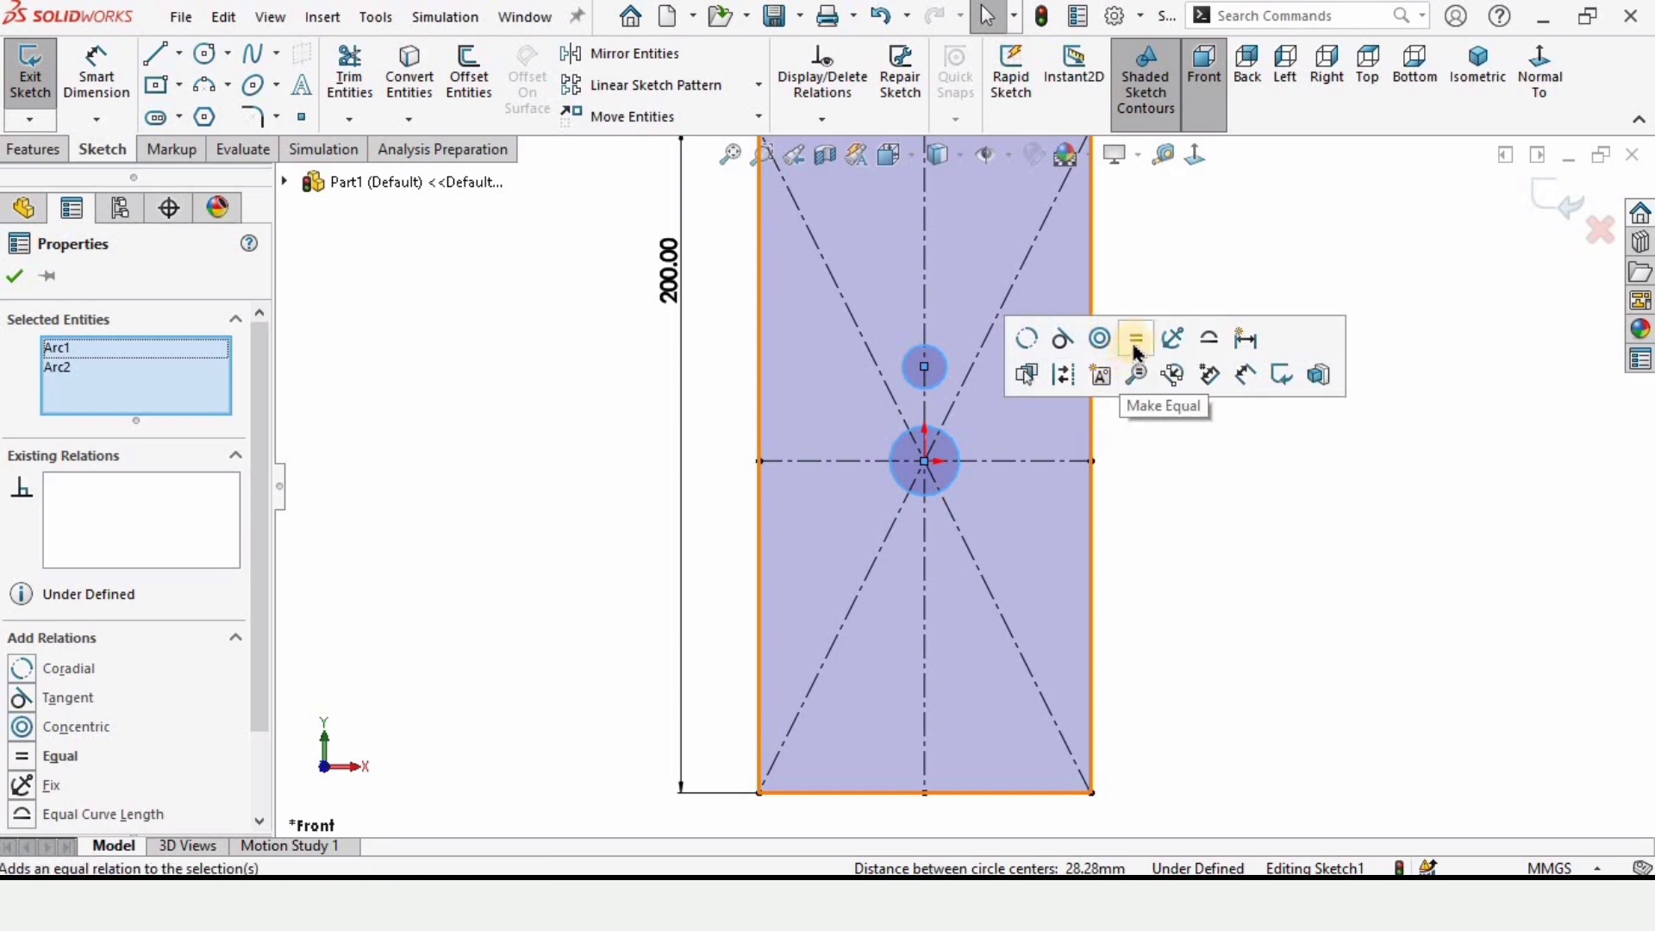
{"action": "left_click", "coordinate": [1138, 341]}
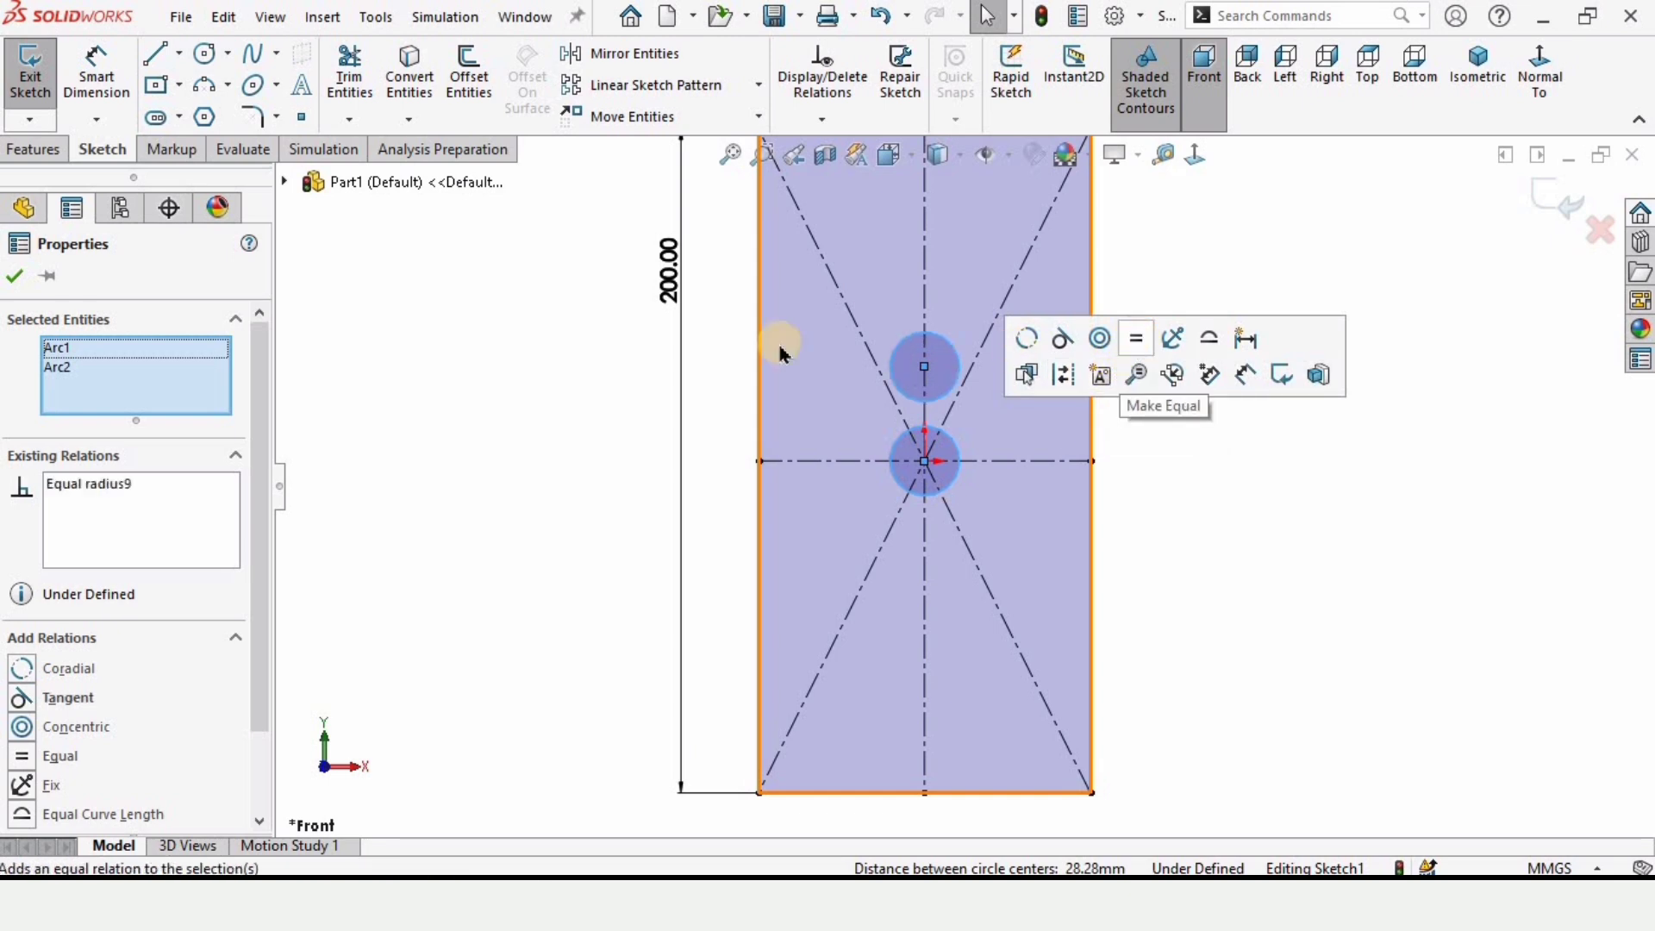
{"action": "left_click", "coordinate": [473, 284]}
Dimension the upper circle with a diameter of 8 mm.
{"action": "left_click", "coordinate": [93, 82]}
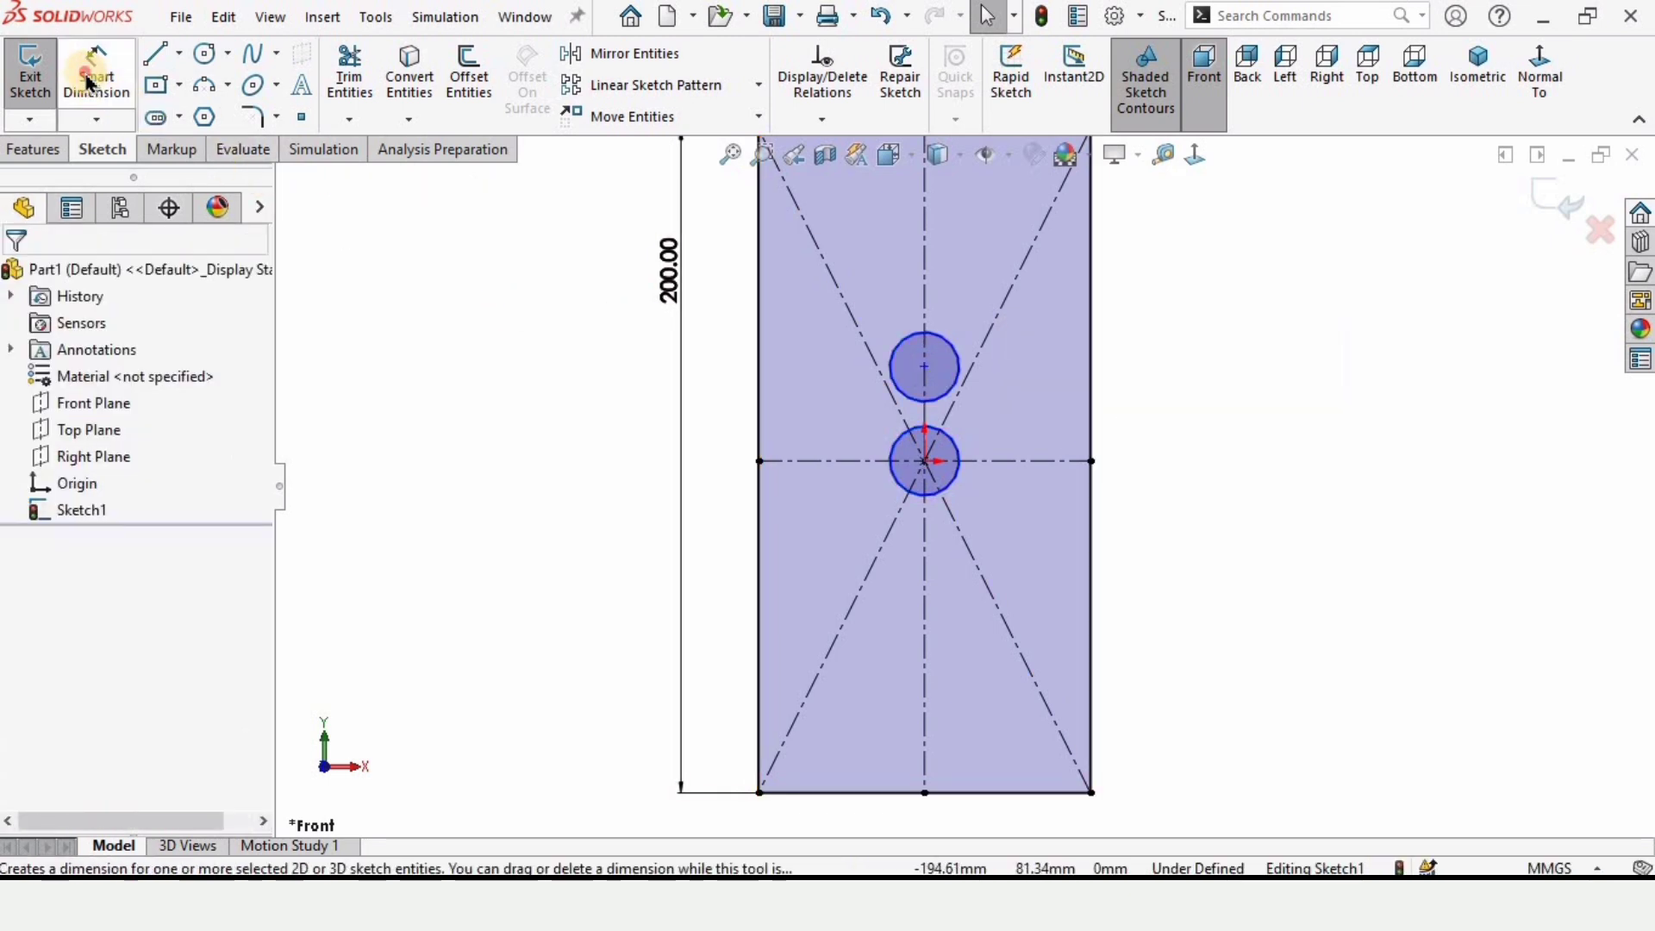
{"action": "left_click", "coordinate": [951, 342]}
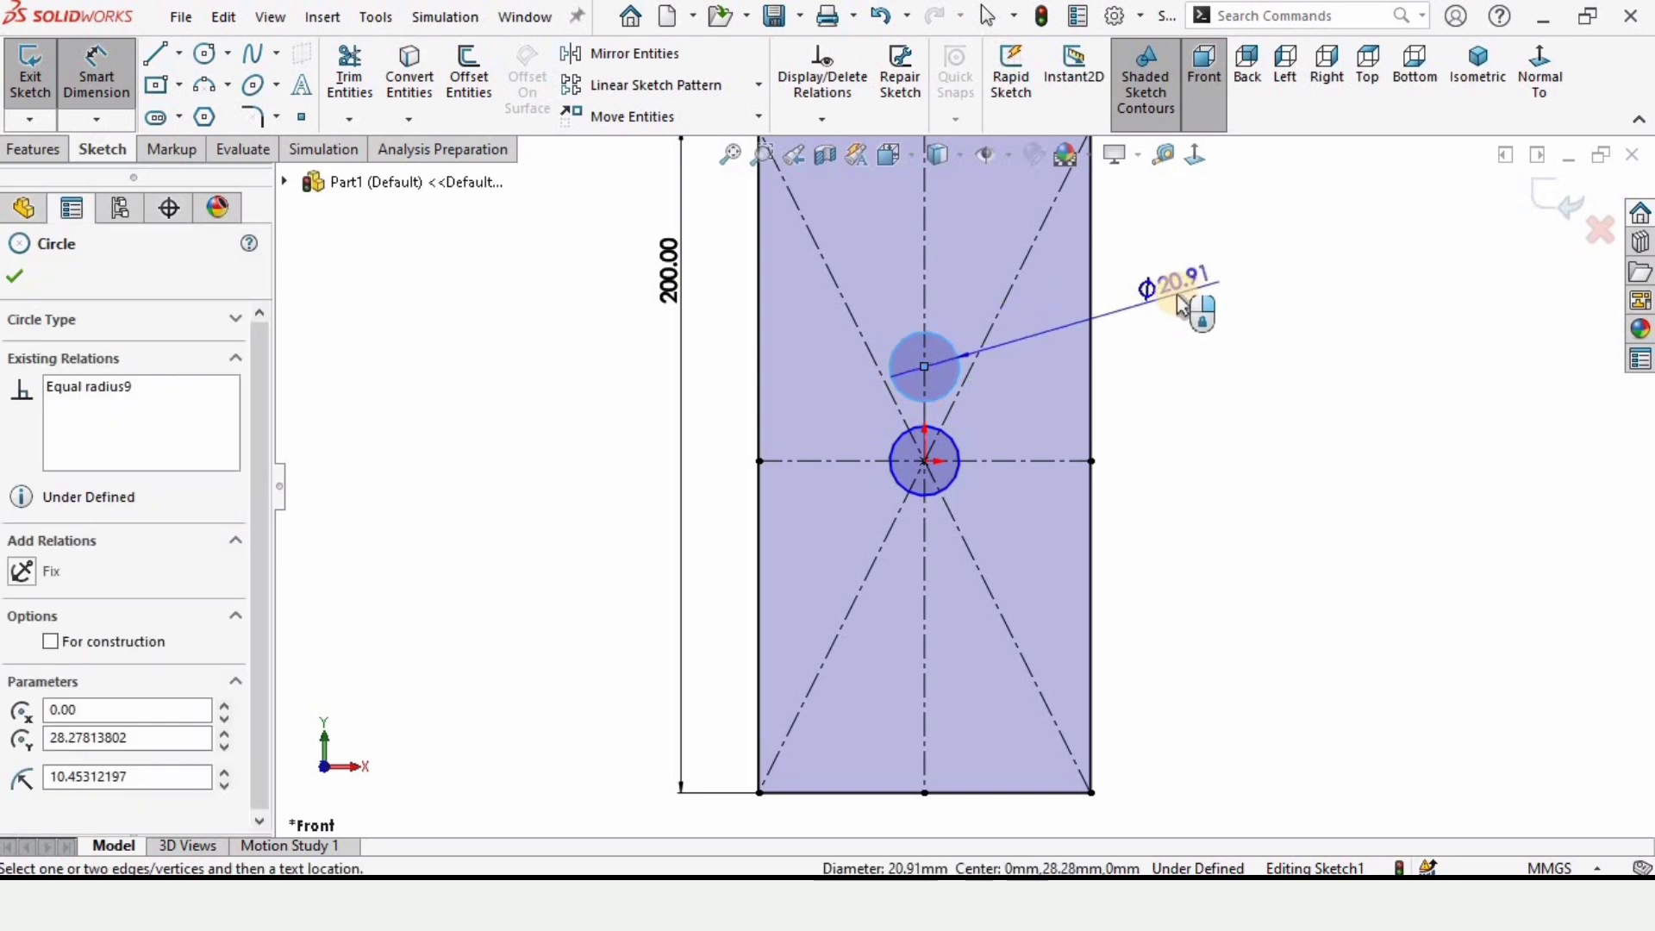
{"action": "left_click", "coordinate": [1181, 306]}
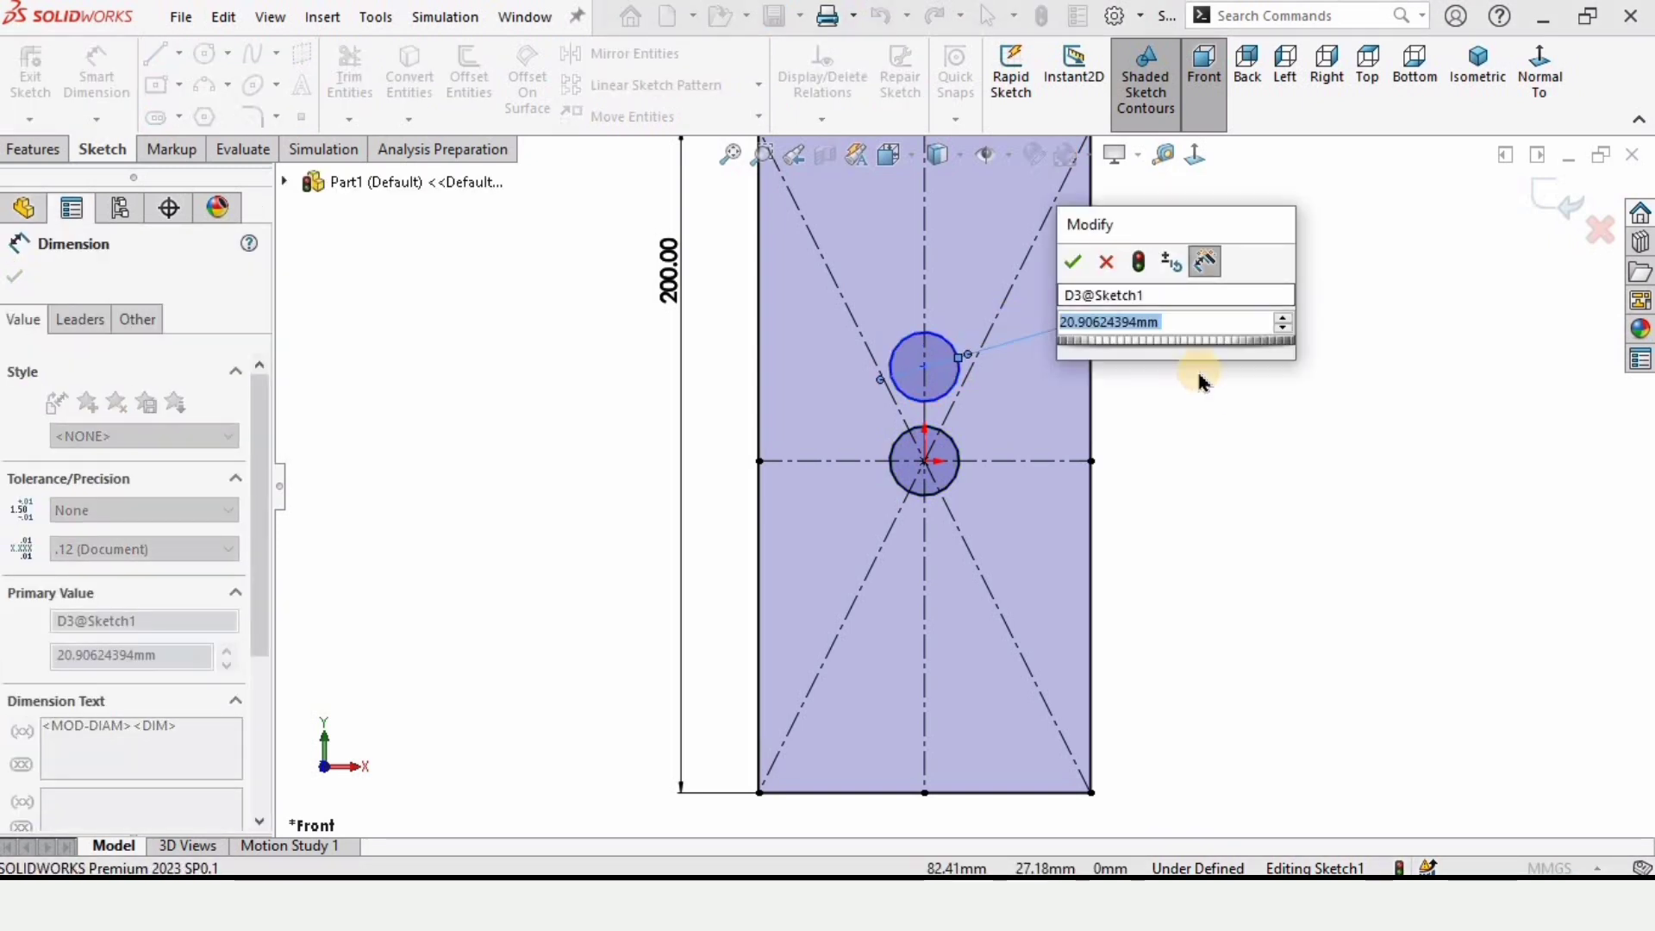
{"action": "type", "text": "8"}
{"action": "key", "text": "Return"}
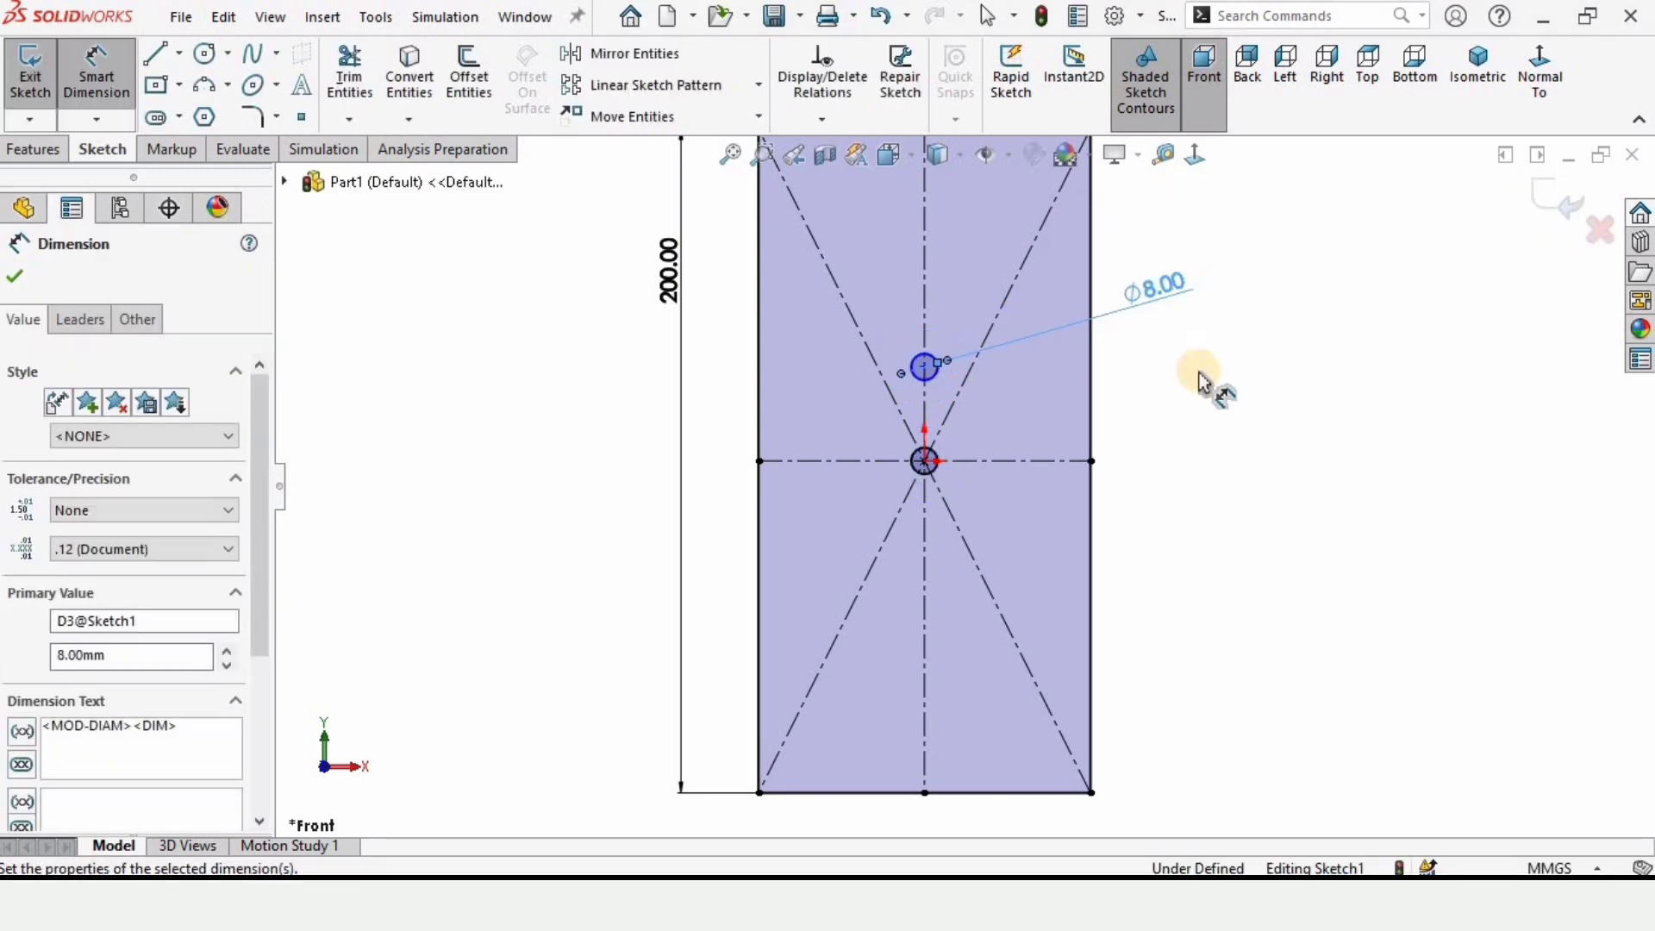
Set the upper circle's diameter dimension to 10 mm.
{"action": "key", "text": "f"}
{"action": "left_click", "coordinate": [1130, 354]}
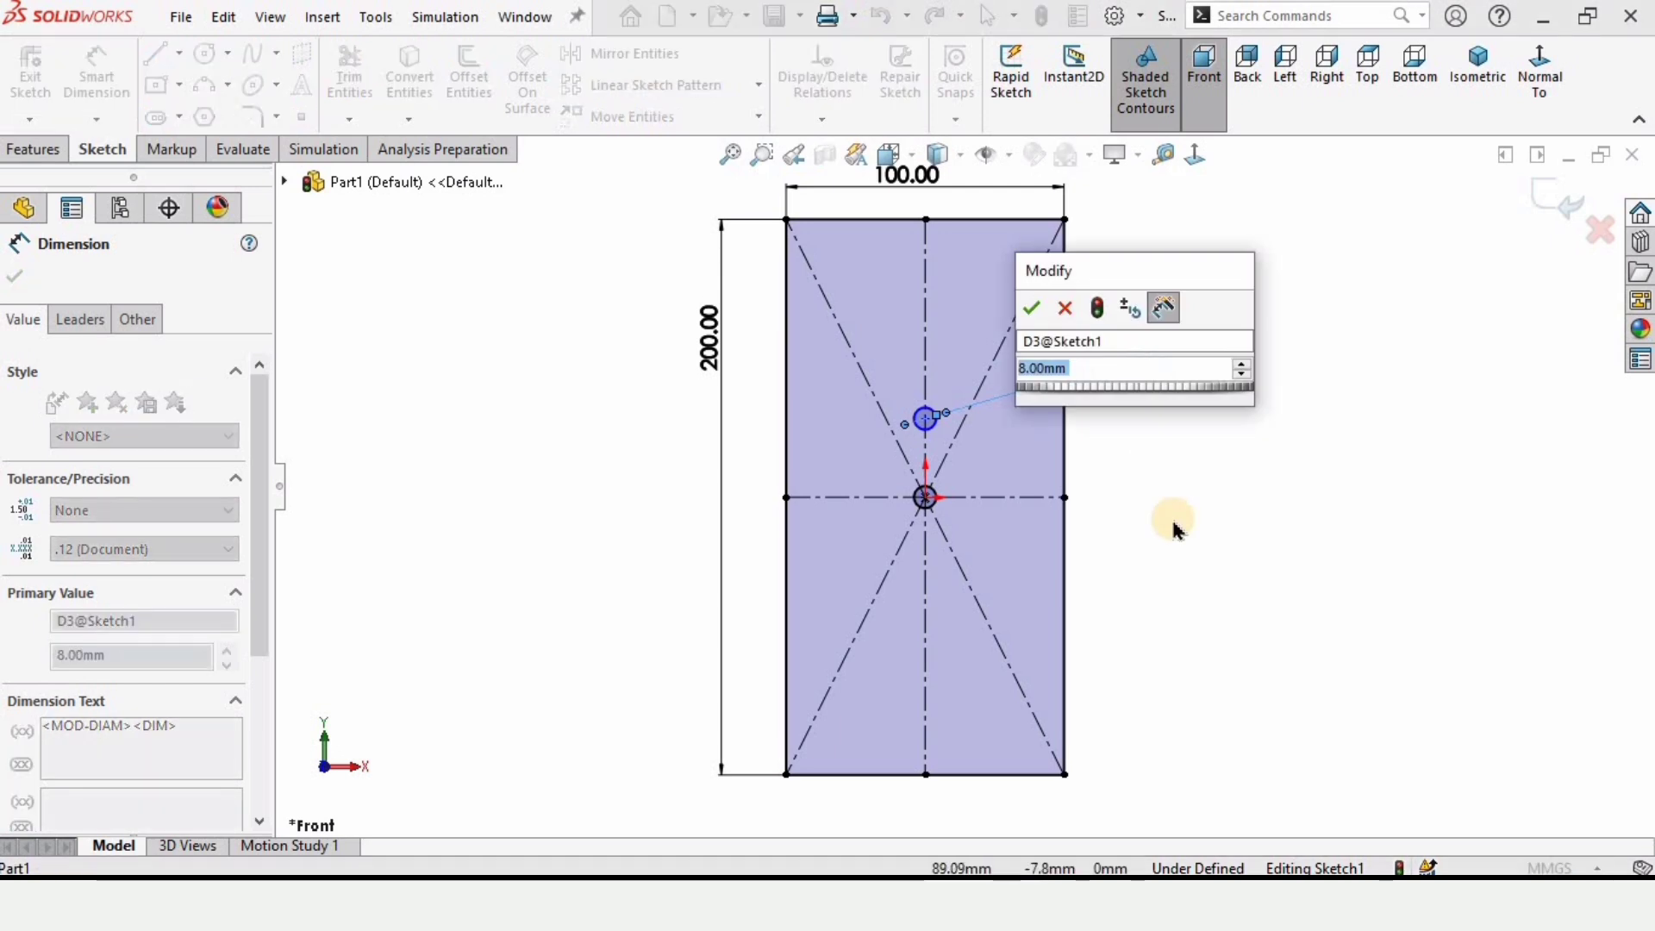
{"action": "type", "text": "10"}
{"action": "key", "text": "Return"}
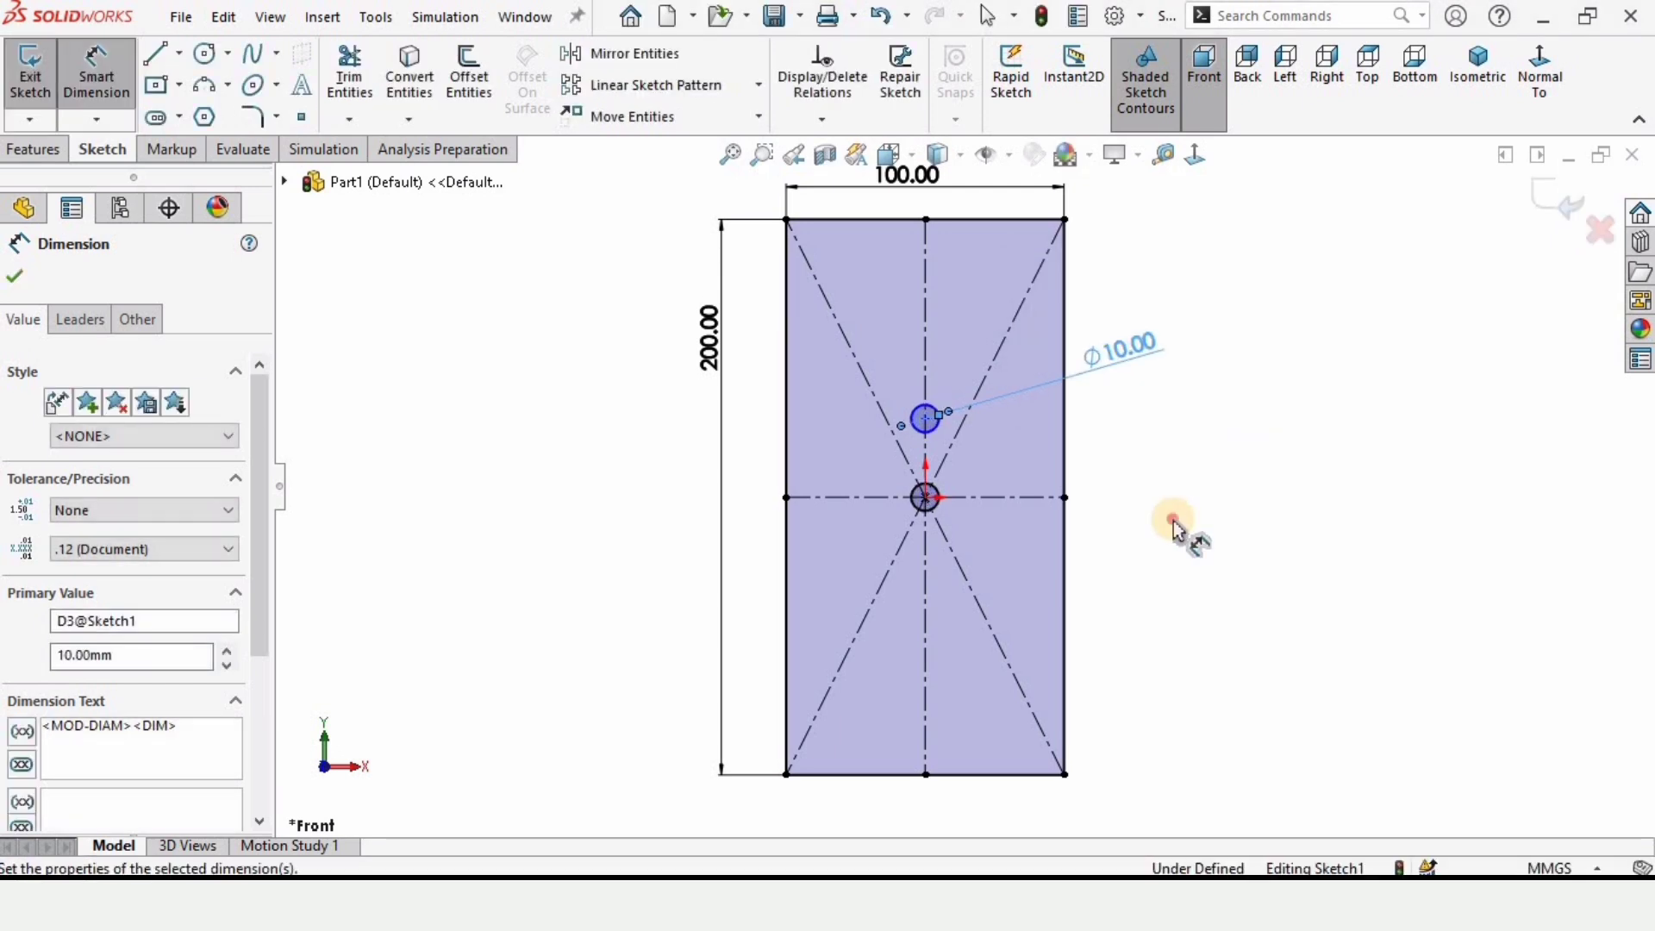
Dimension the vertical distance between the two circle centres as 32 mm.
{"action": "left_click", "coordinate": [925, 420]}
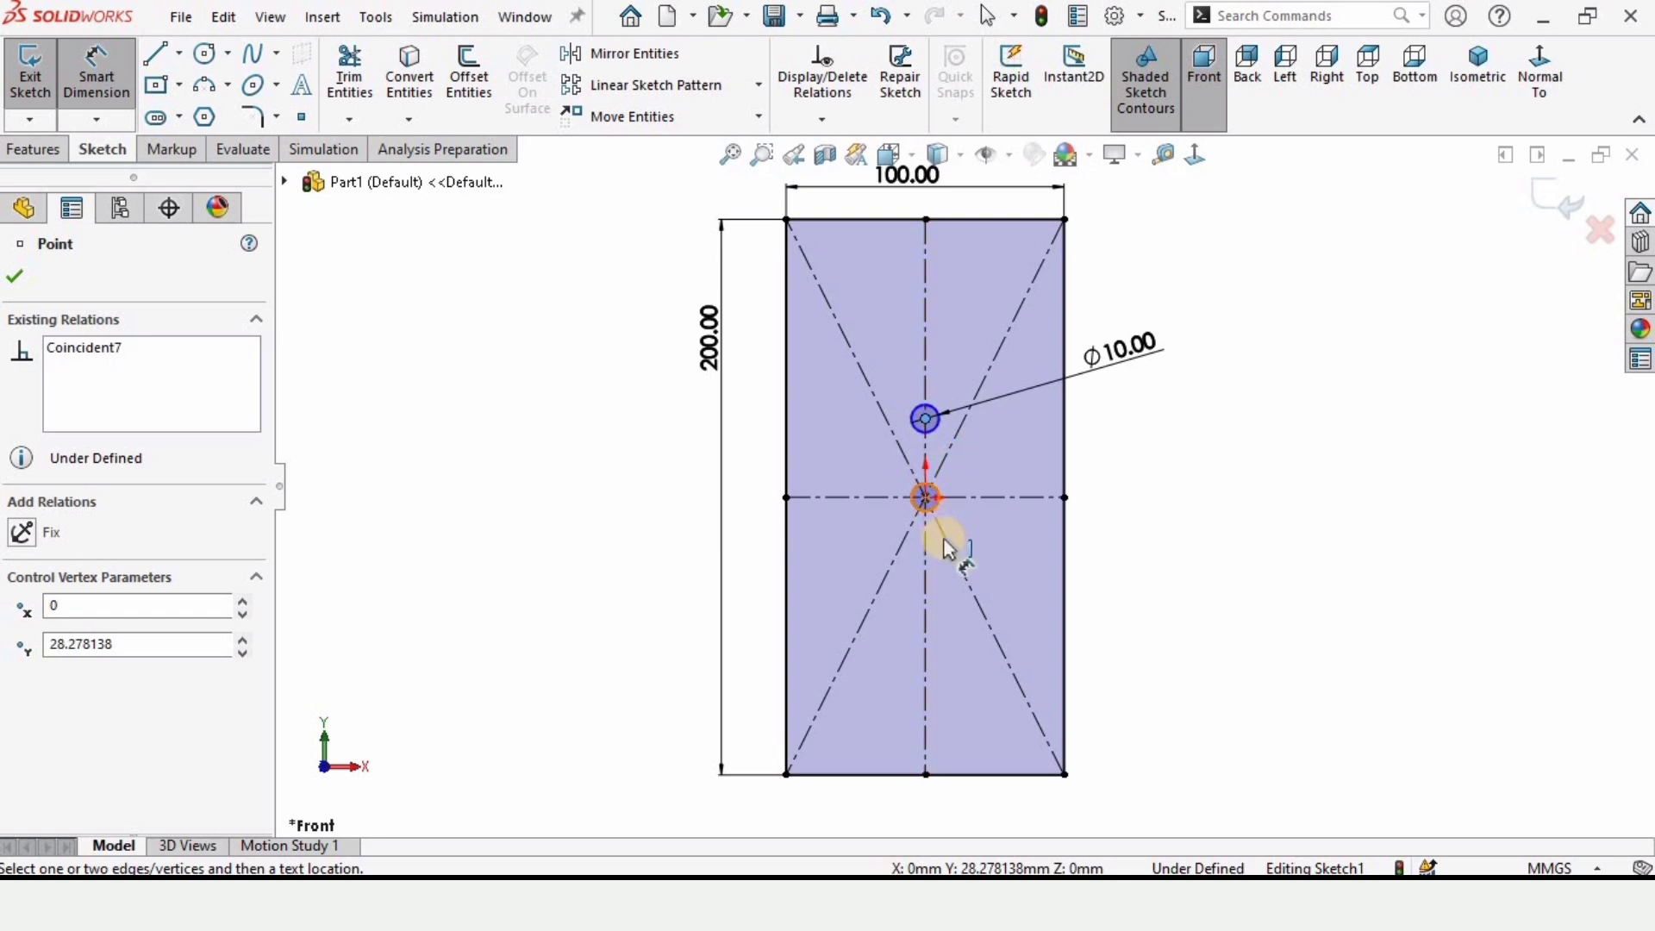
{"action": "left_click", "coordinate": [926, 497]}
{"action": "left_click", "coordinate": [522, 470]}
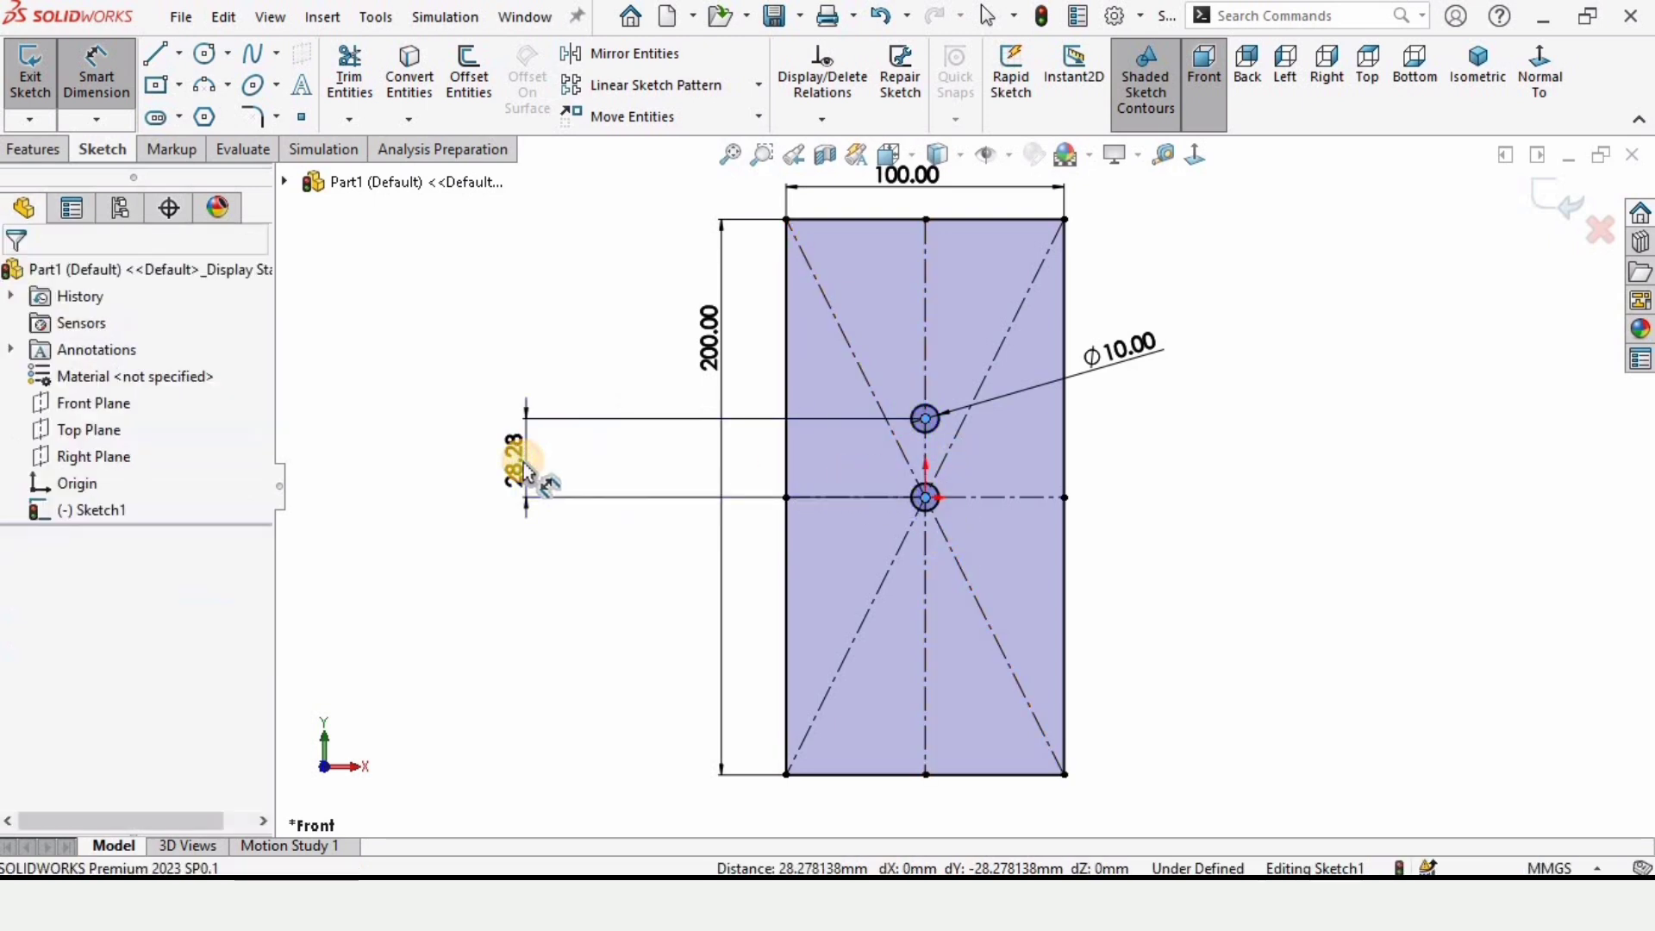
{"action": "type", "text": "32"}
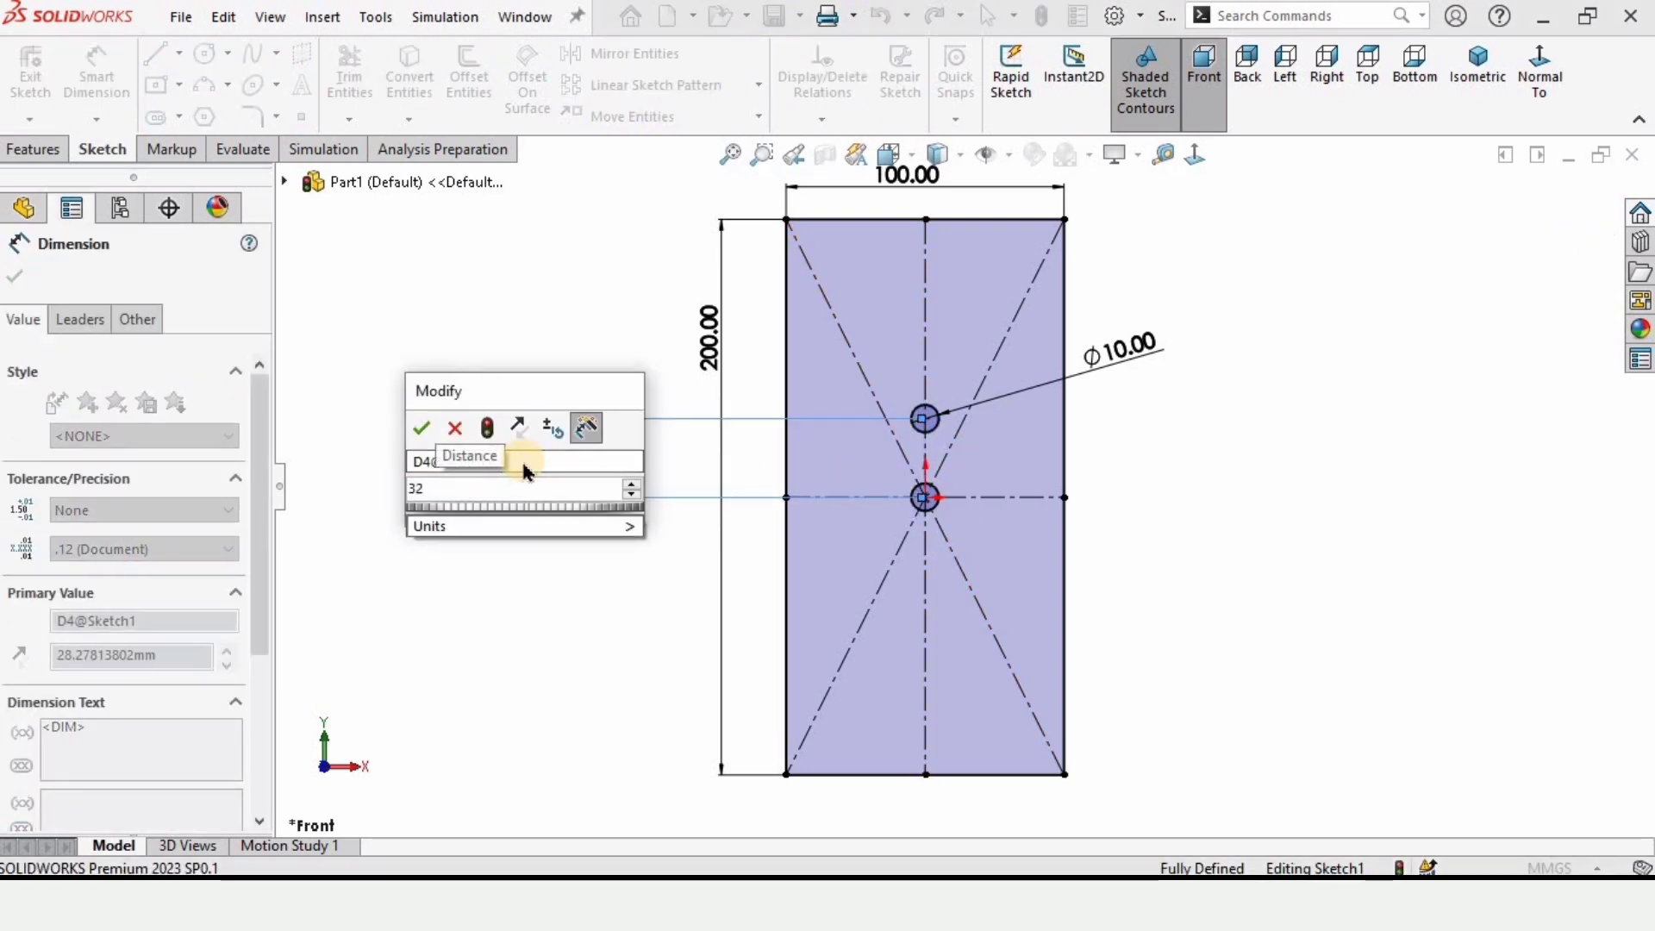
{"action": "key", "text": "Return"}
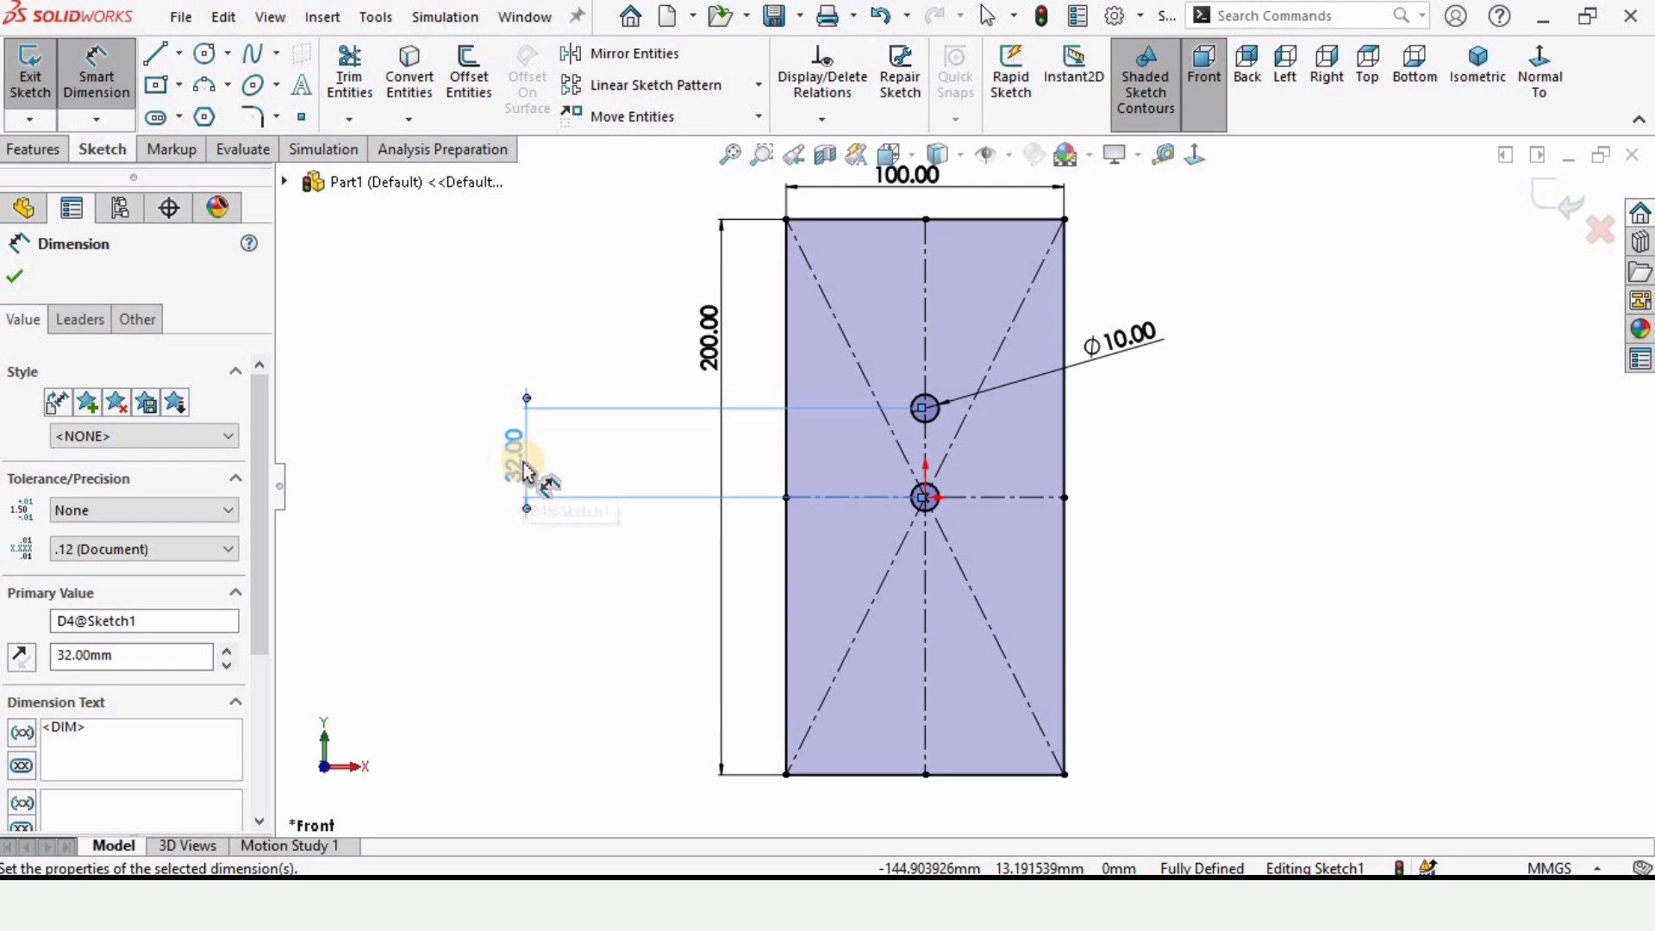
{"action": "left_click", "coordinate": [392, 364]}
Mirror a copy of the upper circle about the plate's horizontal centerline.
{"action": "left_click", "coordinate": [642, 57]}
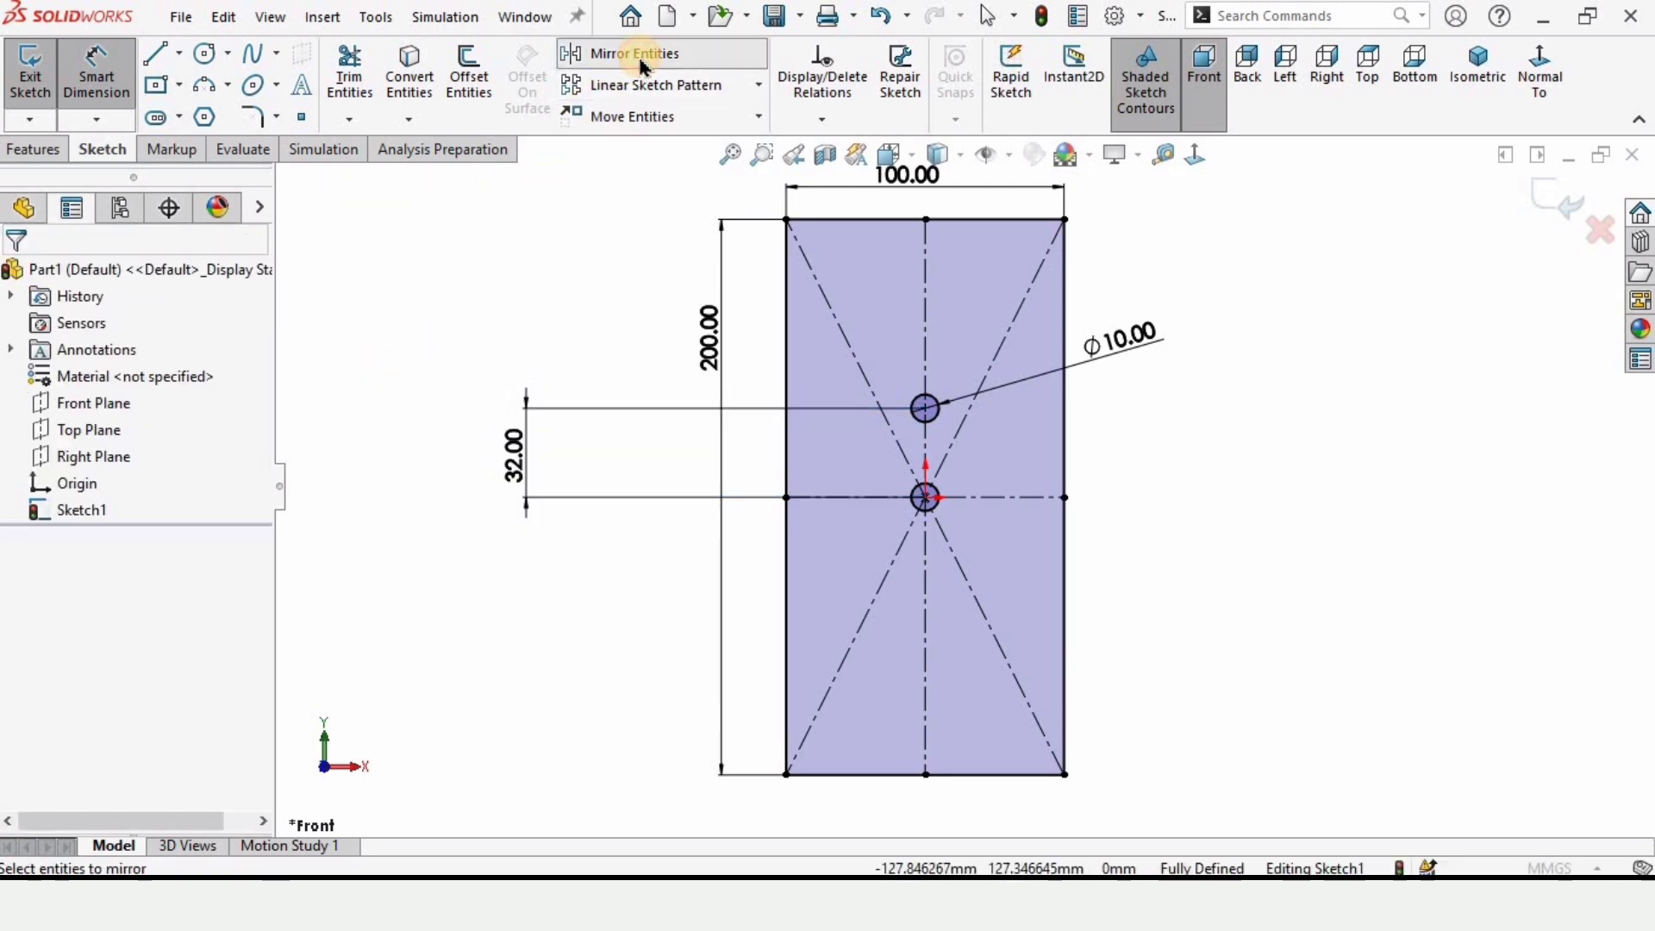
{"action": "scroll", "coordinate": [982, 405], "scroll_direction": "down", "scroll_amount": 1}
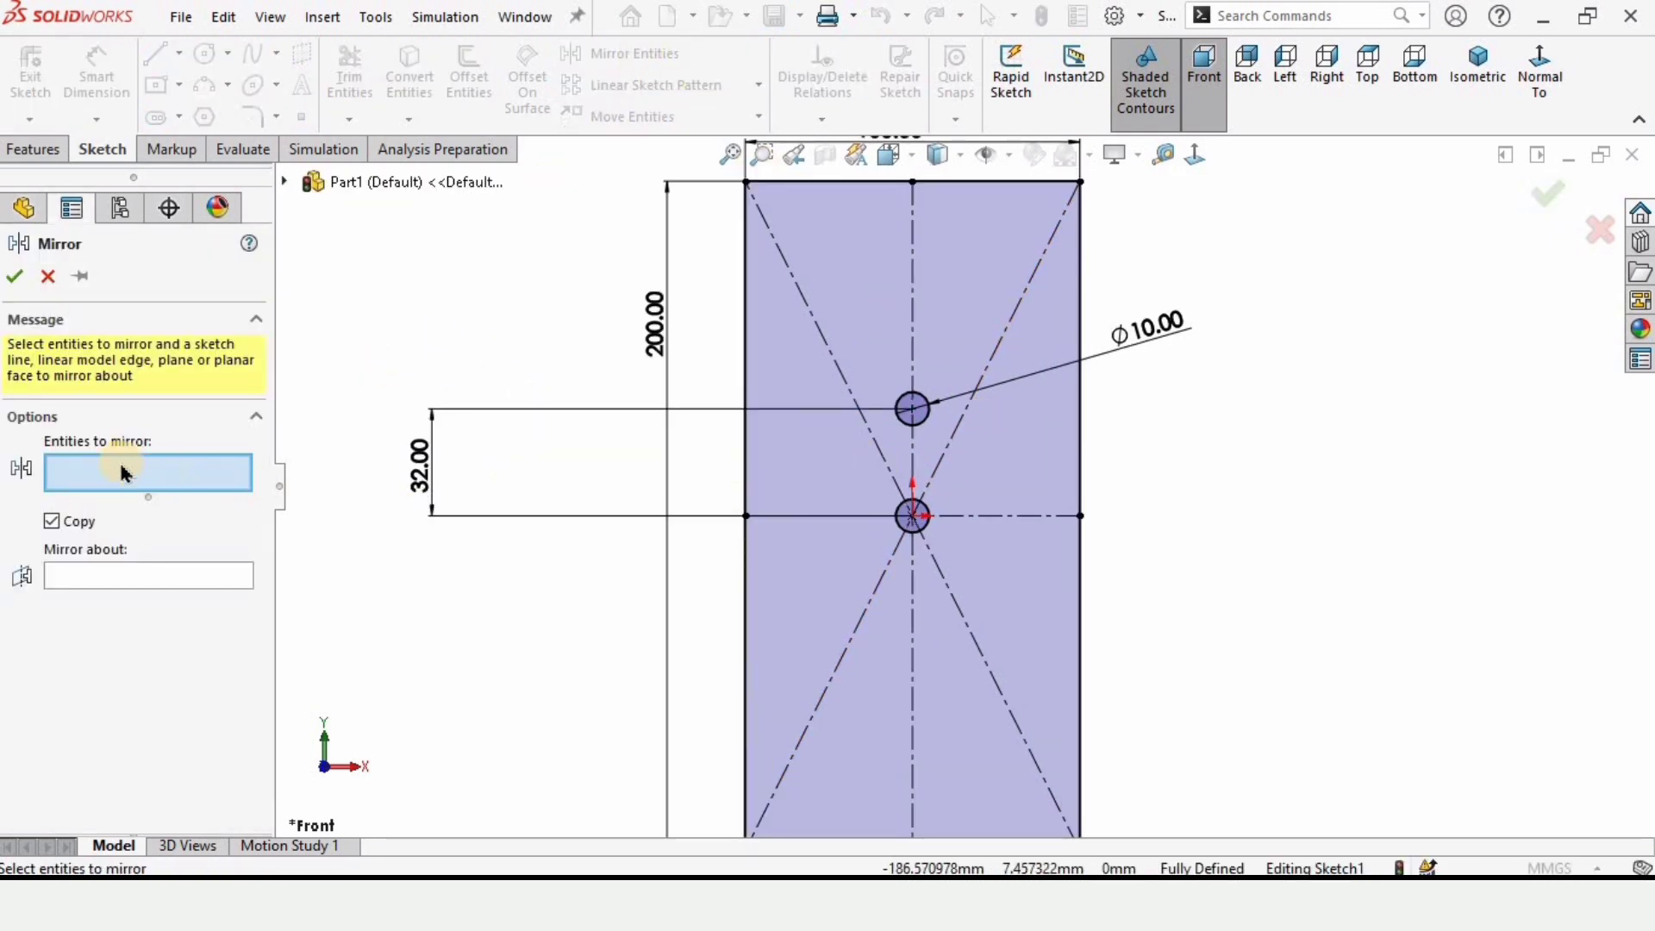
{"action": "left_click", "coordinate": [921, 397]}
{"action": "left_click", "coordinate": [110, 579]}
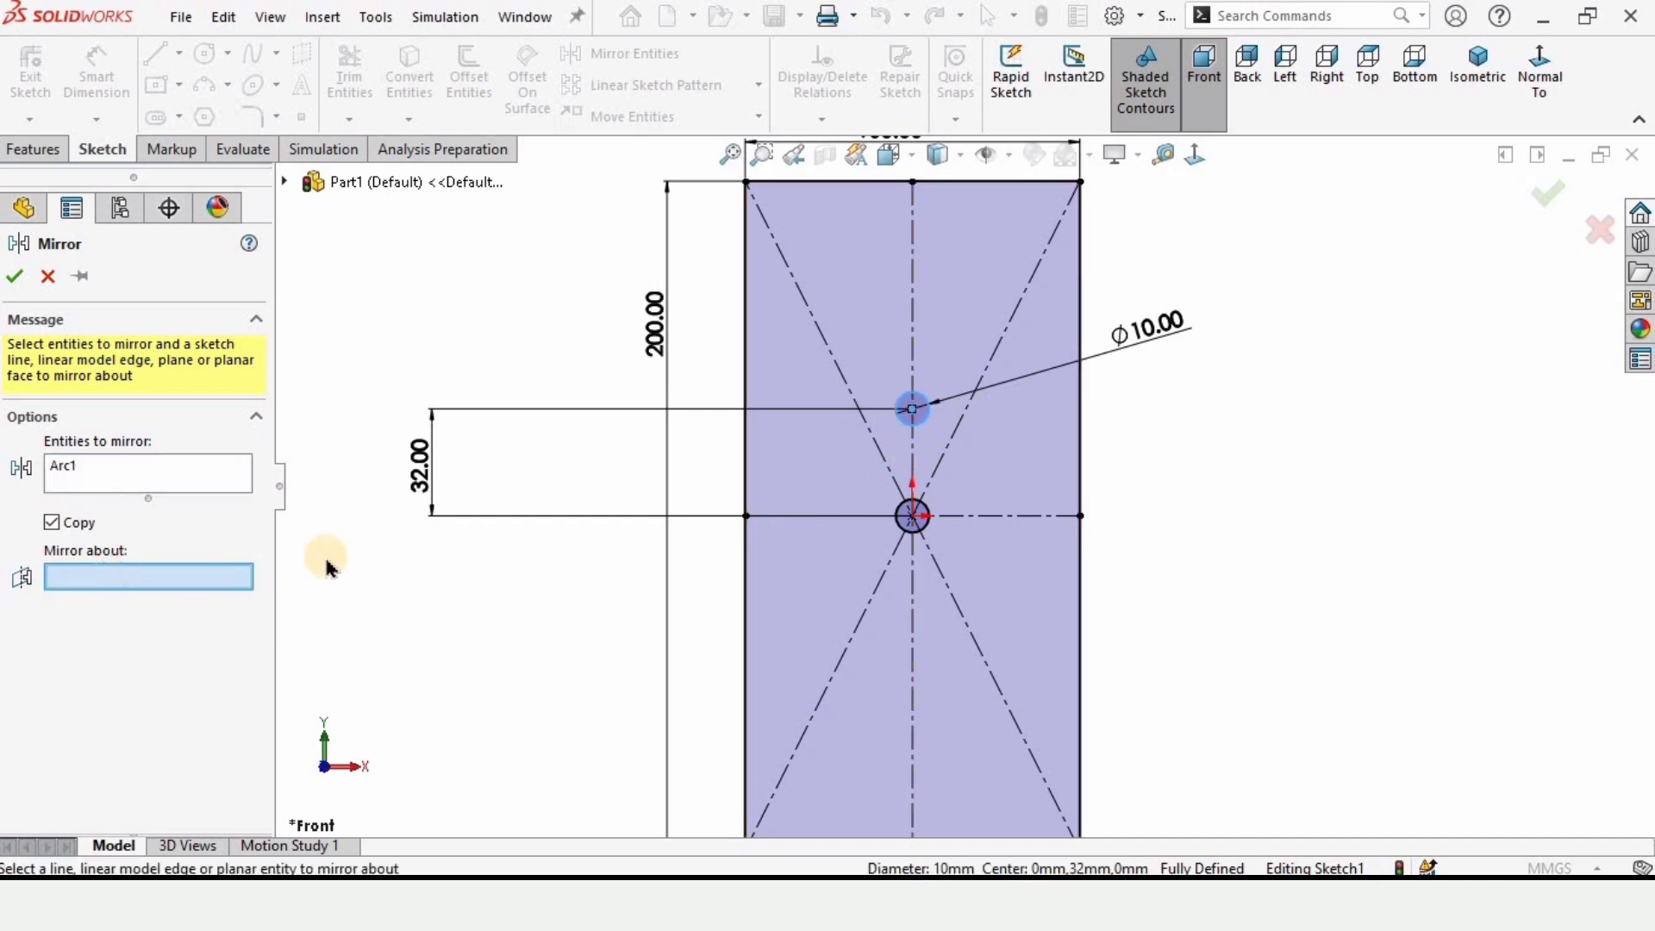
{"action": "left_click", "coordinate": [826, 517]}
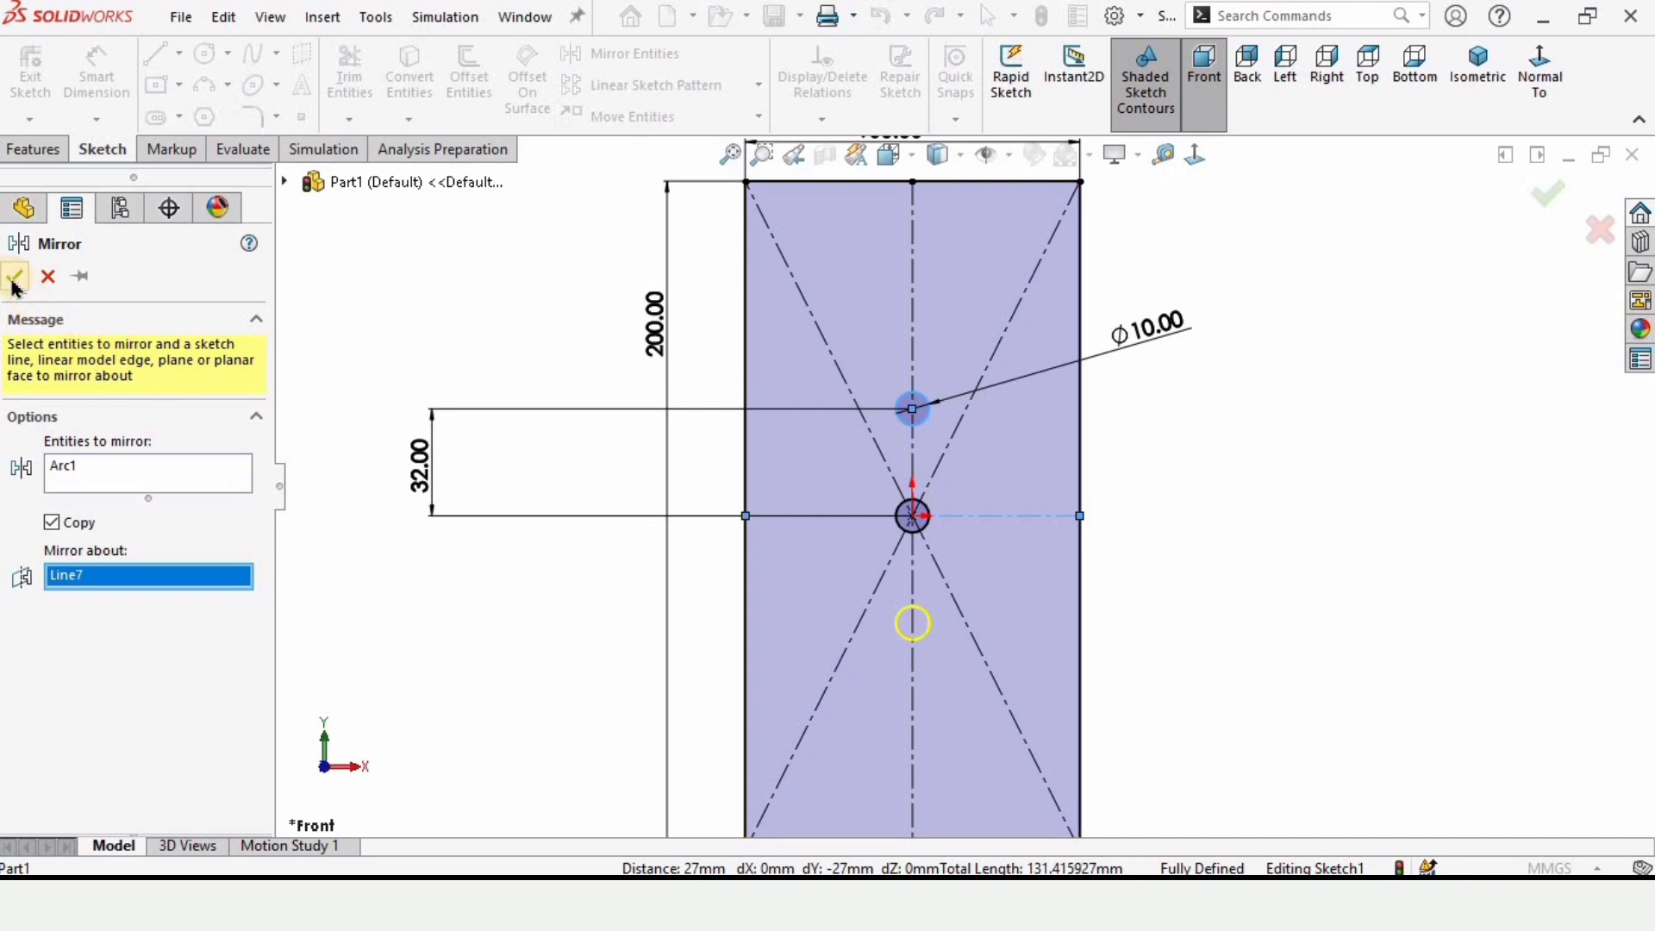
{"action": "right_click", "coordinate": [591, 395]}
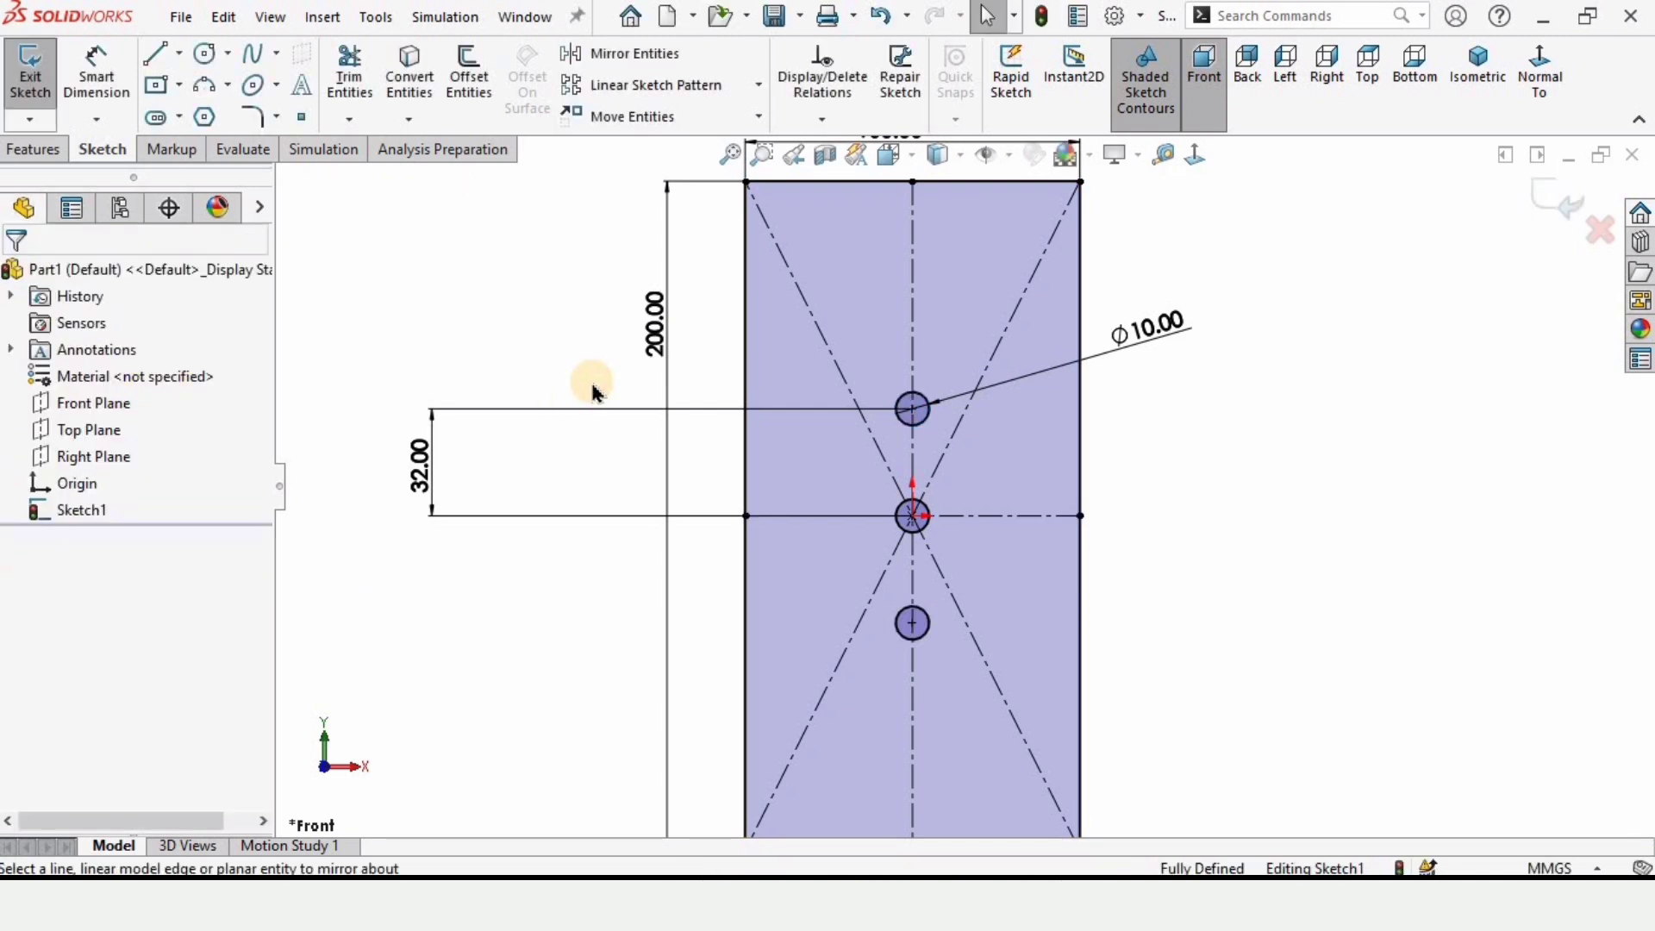
Extrude the plate sketch with its three holes as a blind boss 8 mm deep.
{"action": "key", "text": "f"}
{"action": "left_click", "coordinate": [36, 152]}
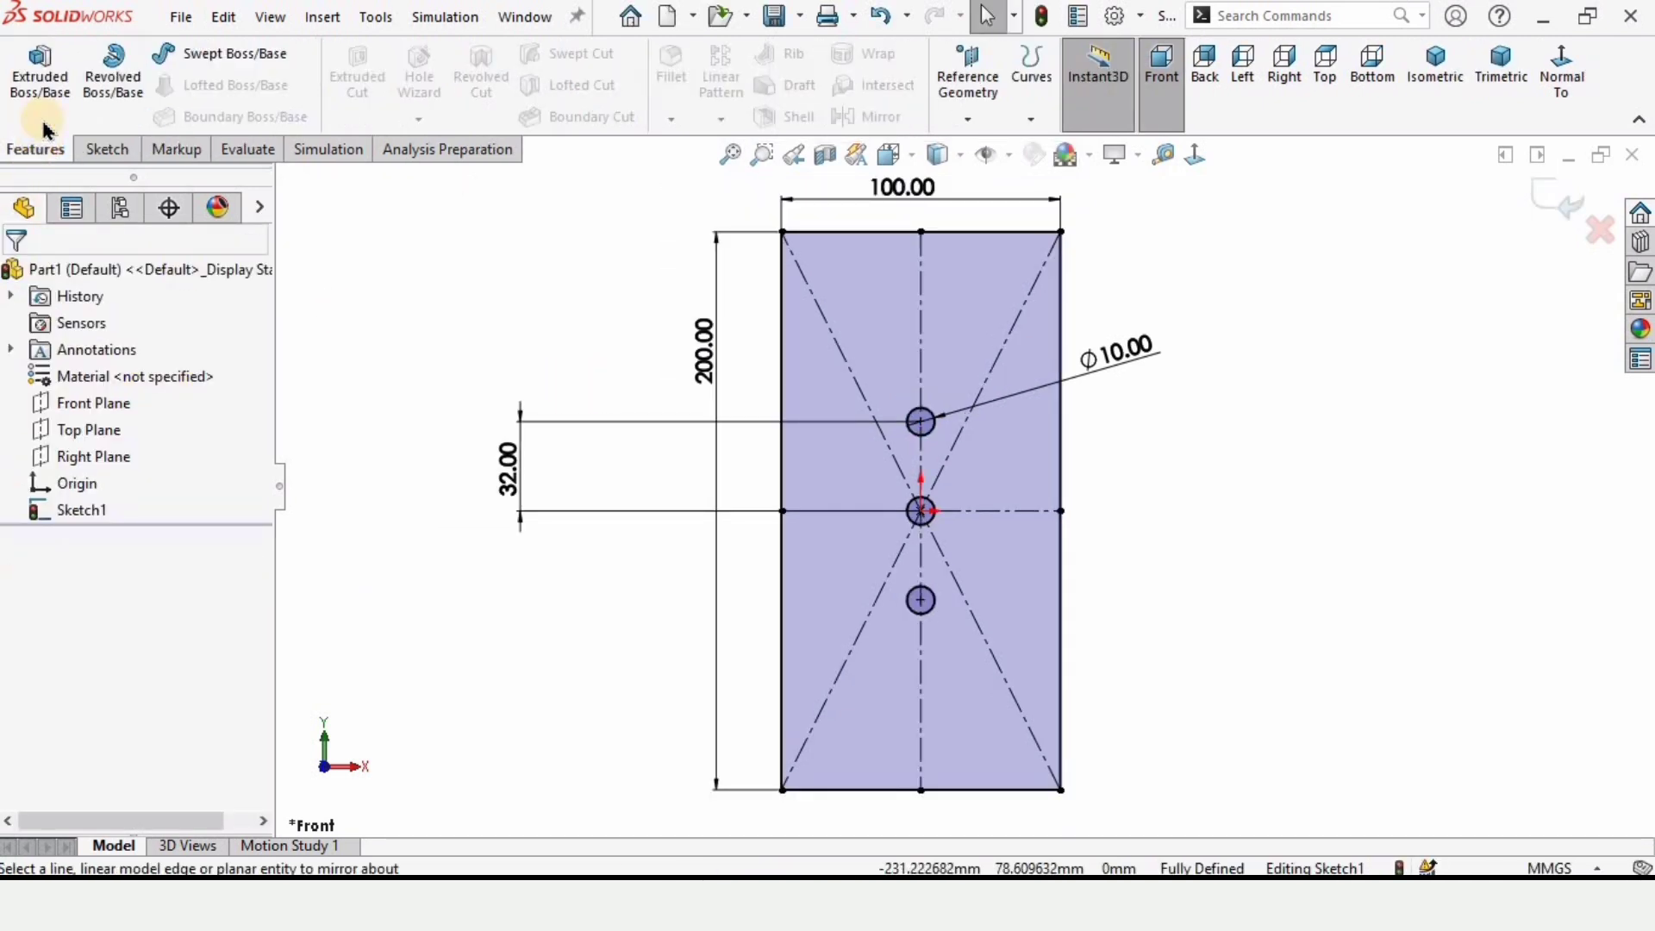
{"action": "left_click", "coordinate": [50, 76]}
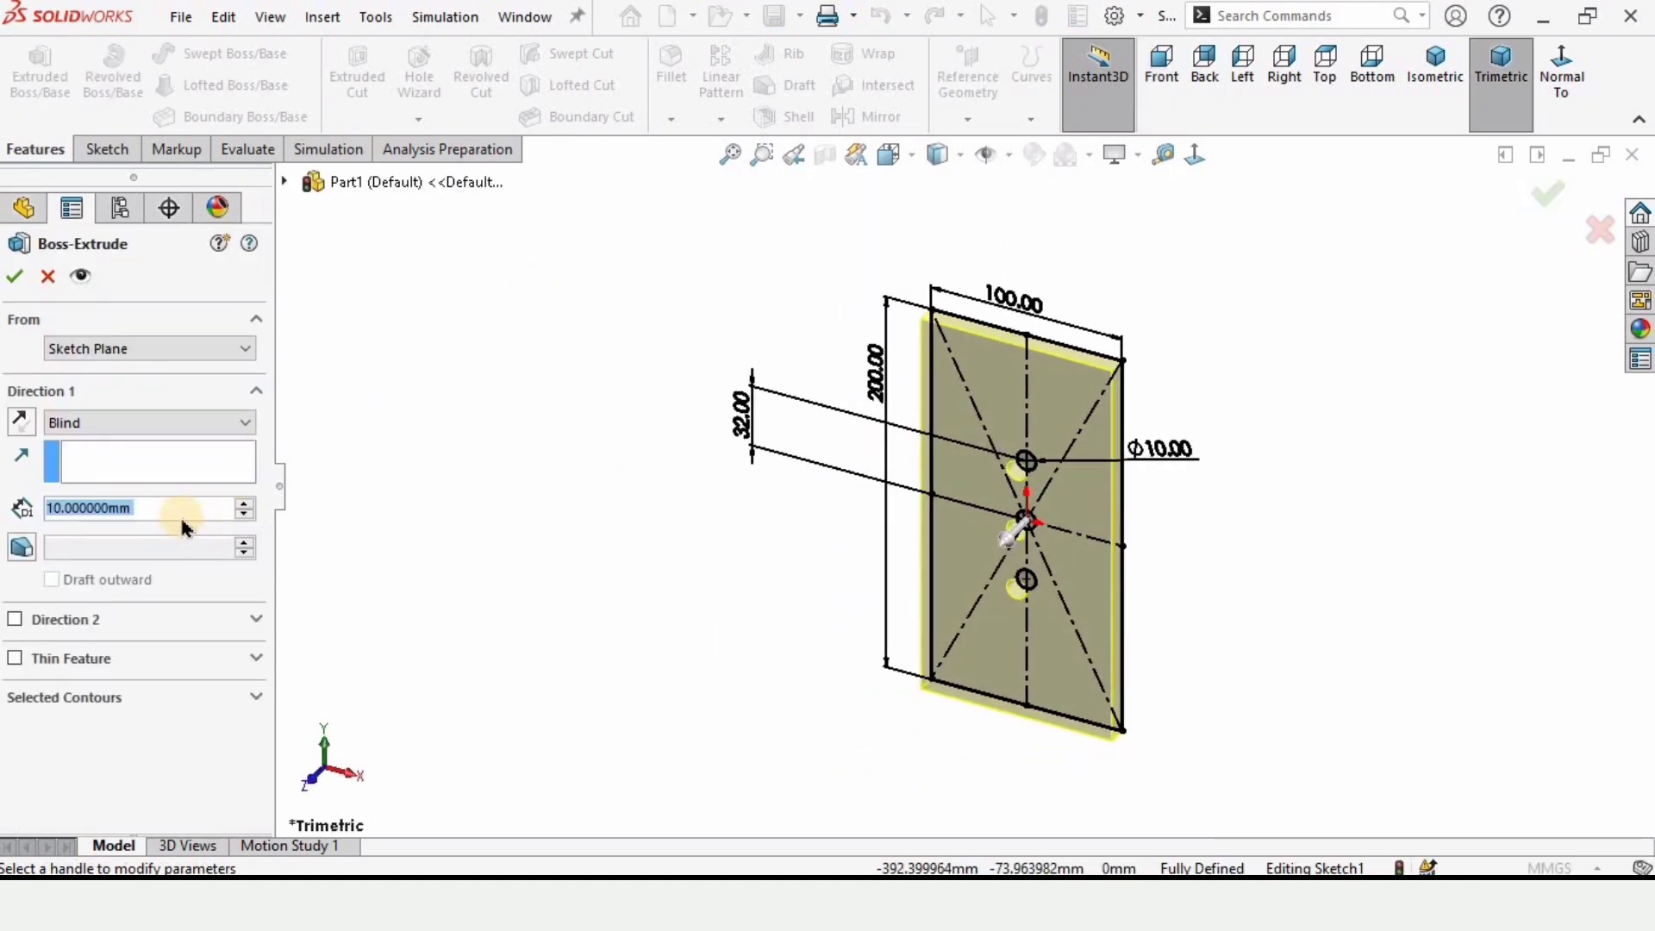
{"action": "type", "text": "8"}
{"action": "key", "text": "Return"}
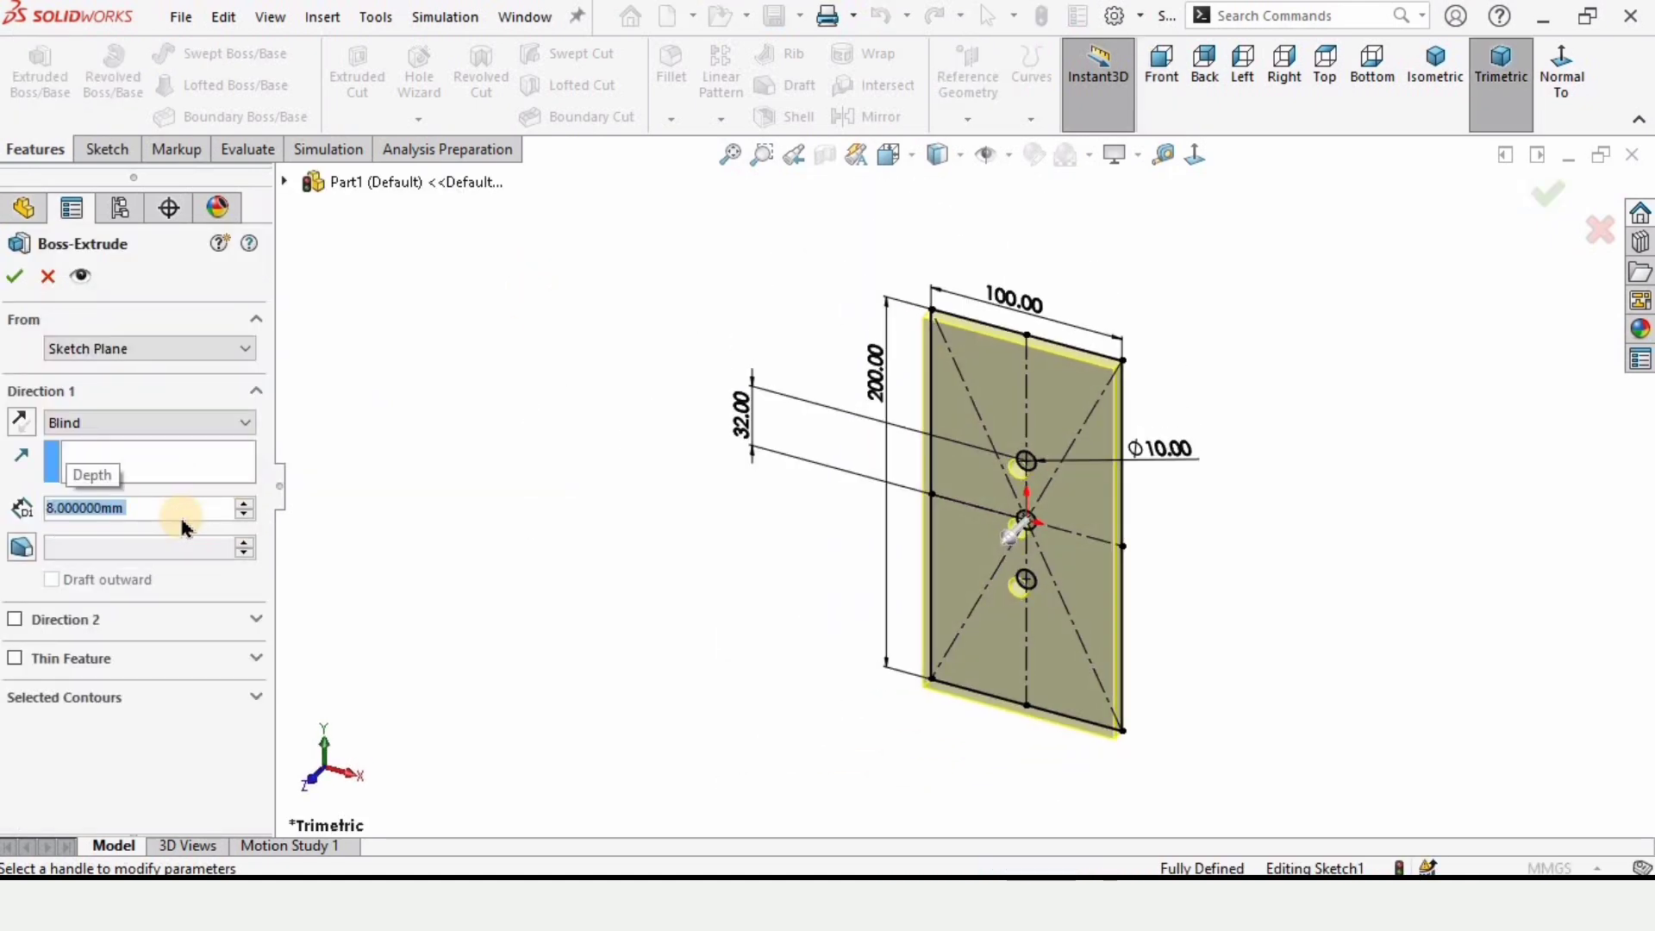
{"action": "left_click", "coordinate": [8, 279]}
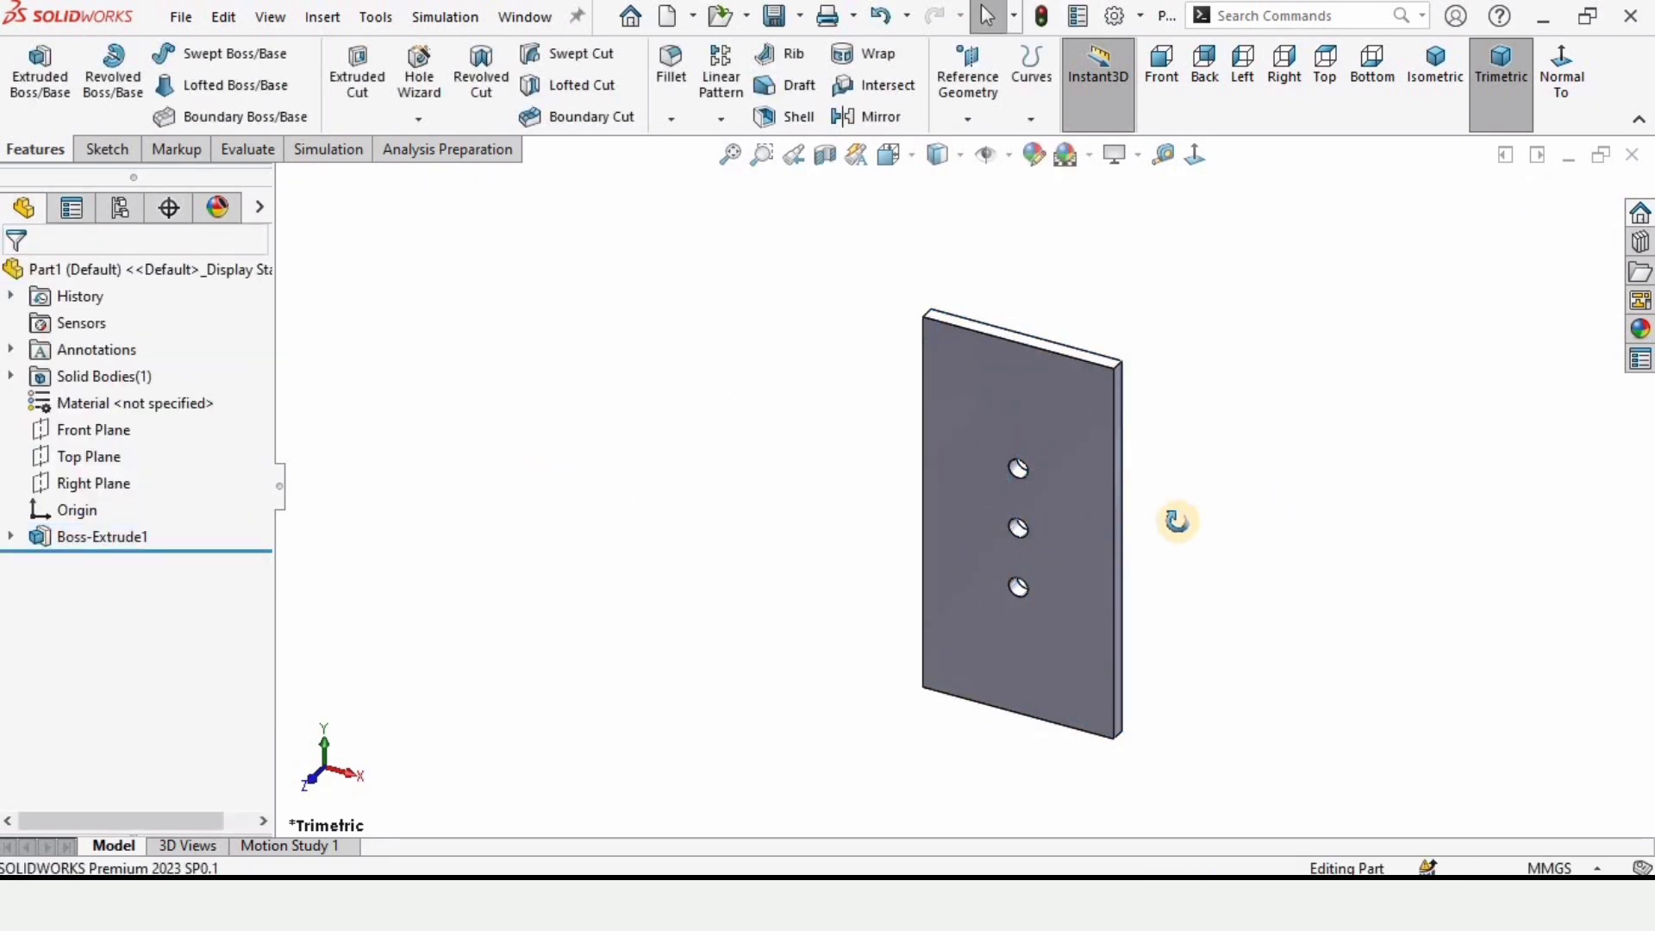
{"action": "middle_click_drag", "start_coordinate": [1177, 520], "coordinate": [287, 177]}
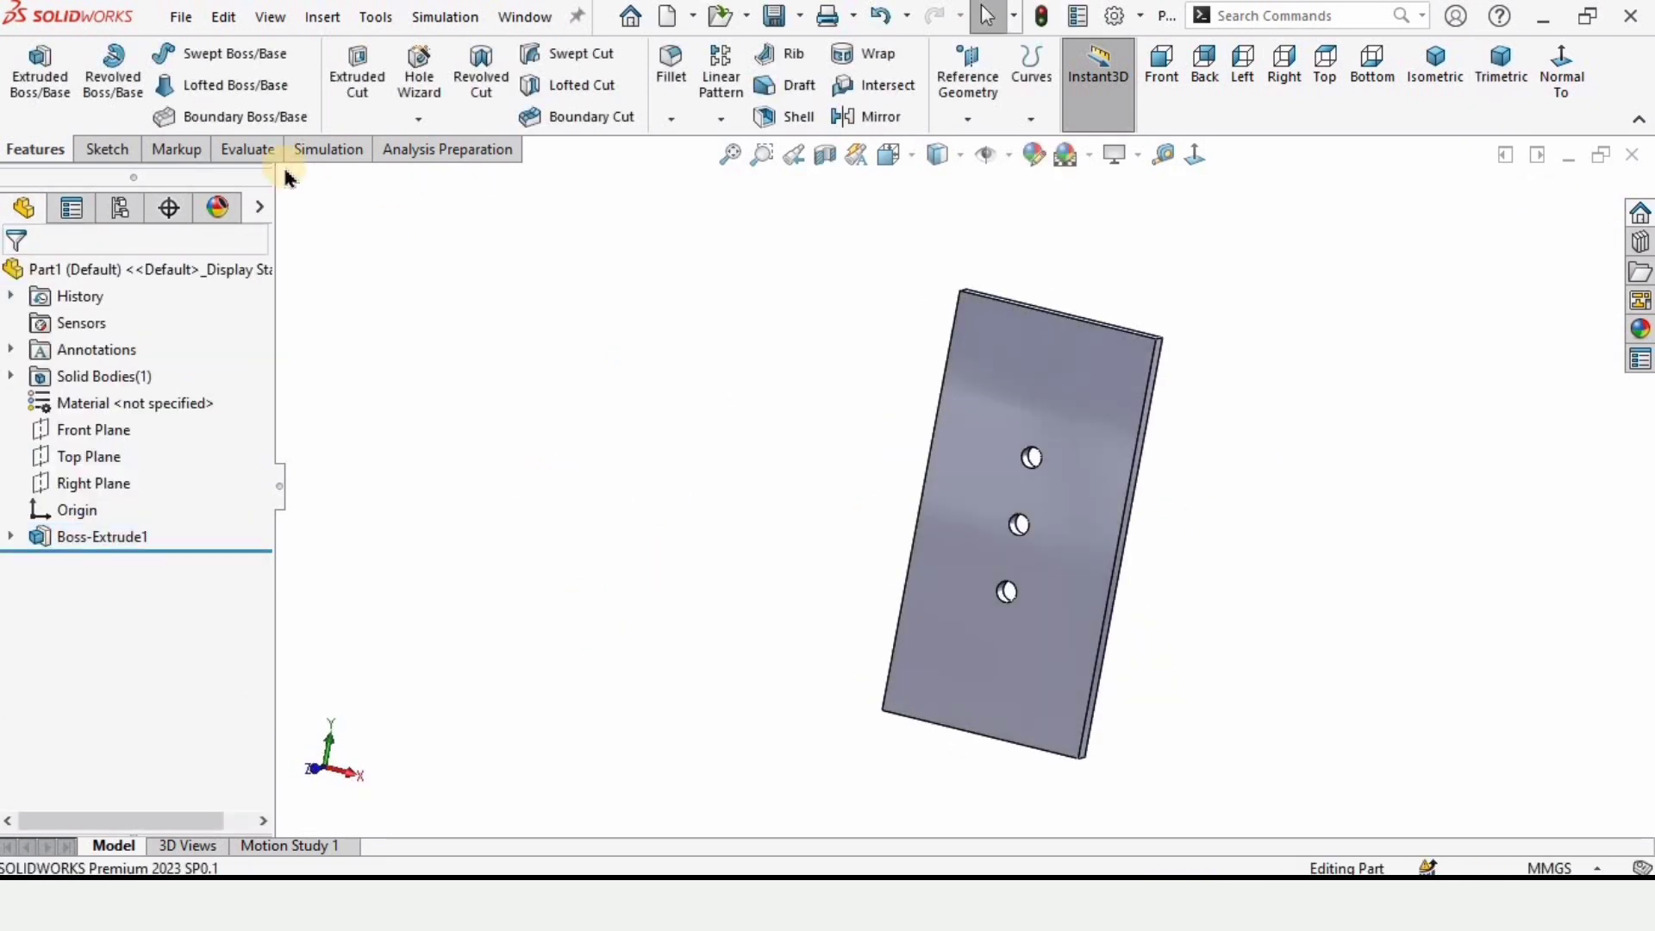
Save the plate as Part1 in the Shear folder and close it.
{"action": "left_click", "coordinate": [193, 16]}
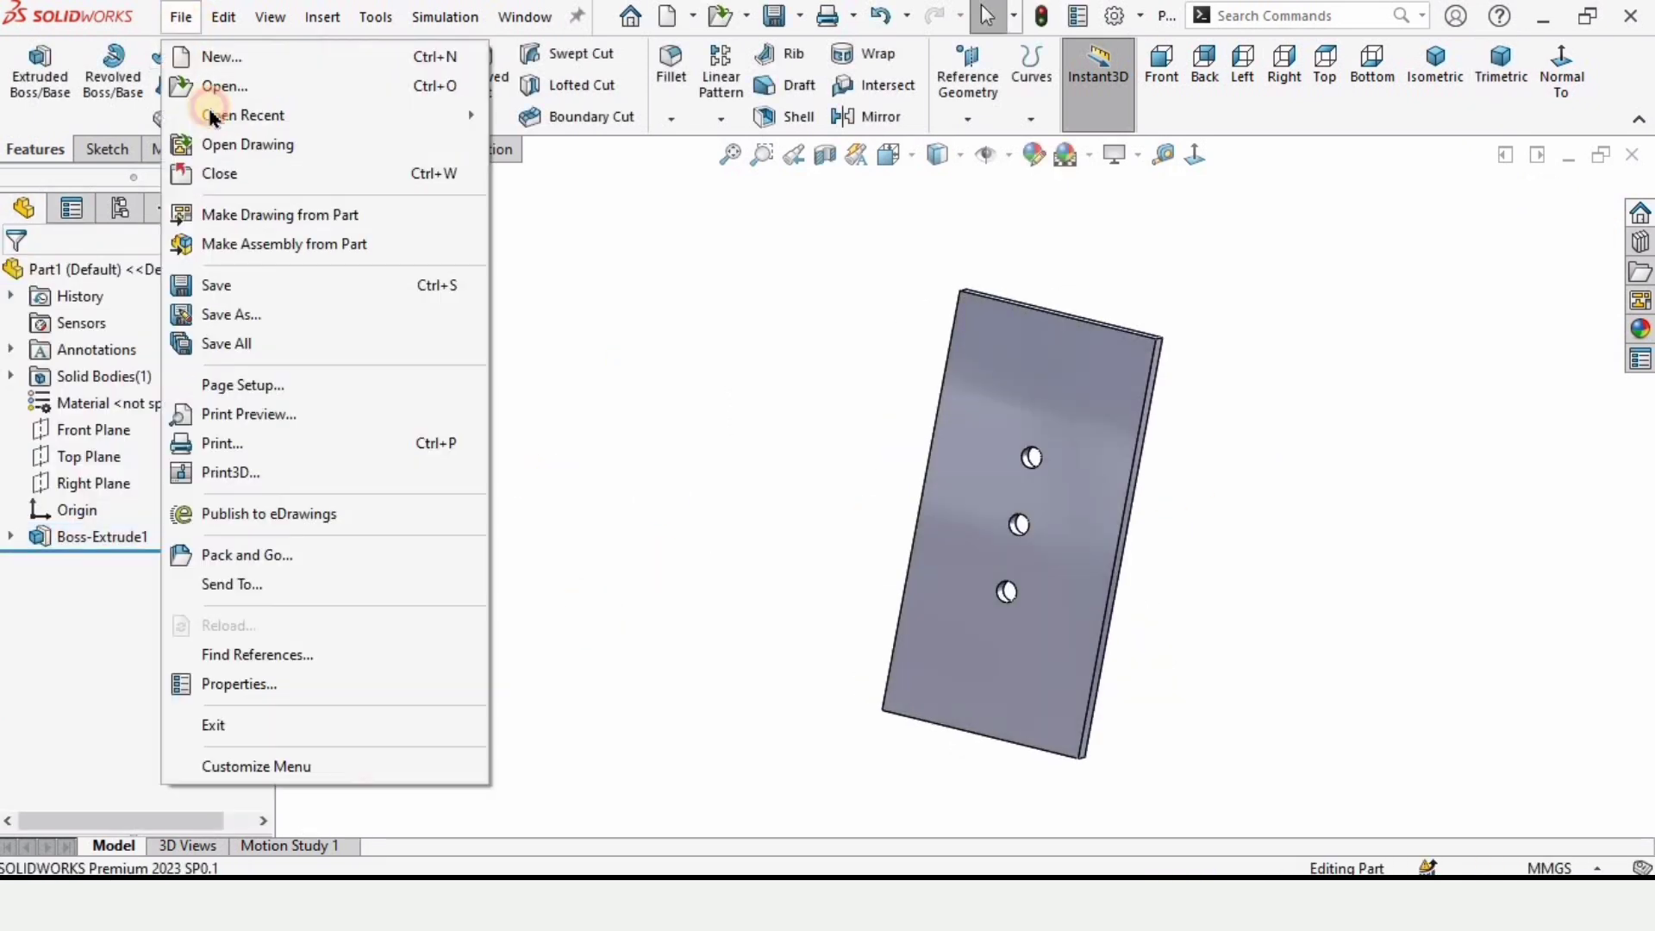
{"action": "left_click", "coordinate": [234, 316]}
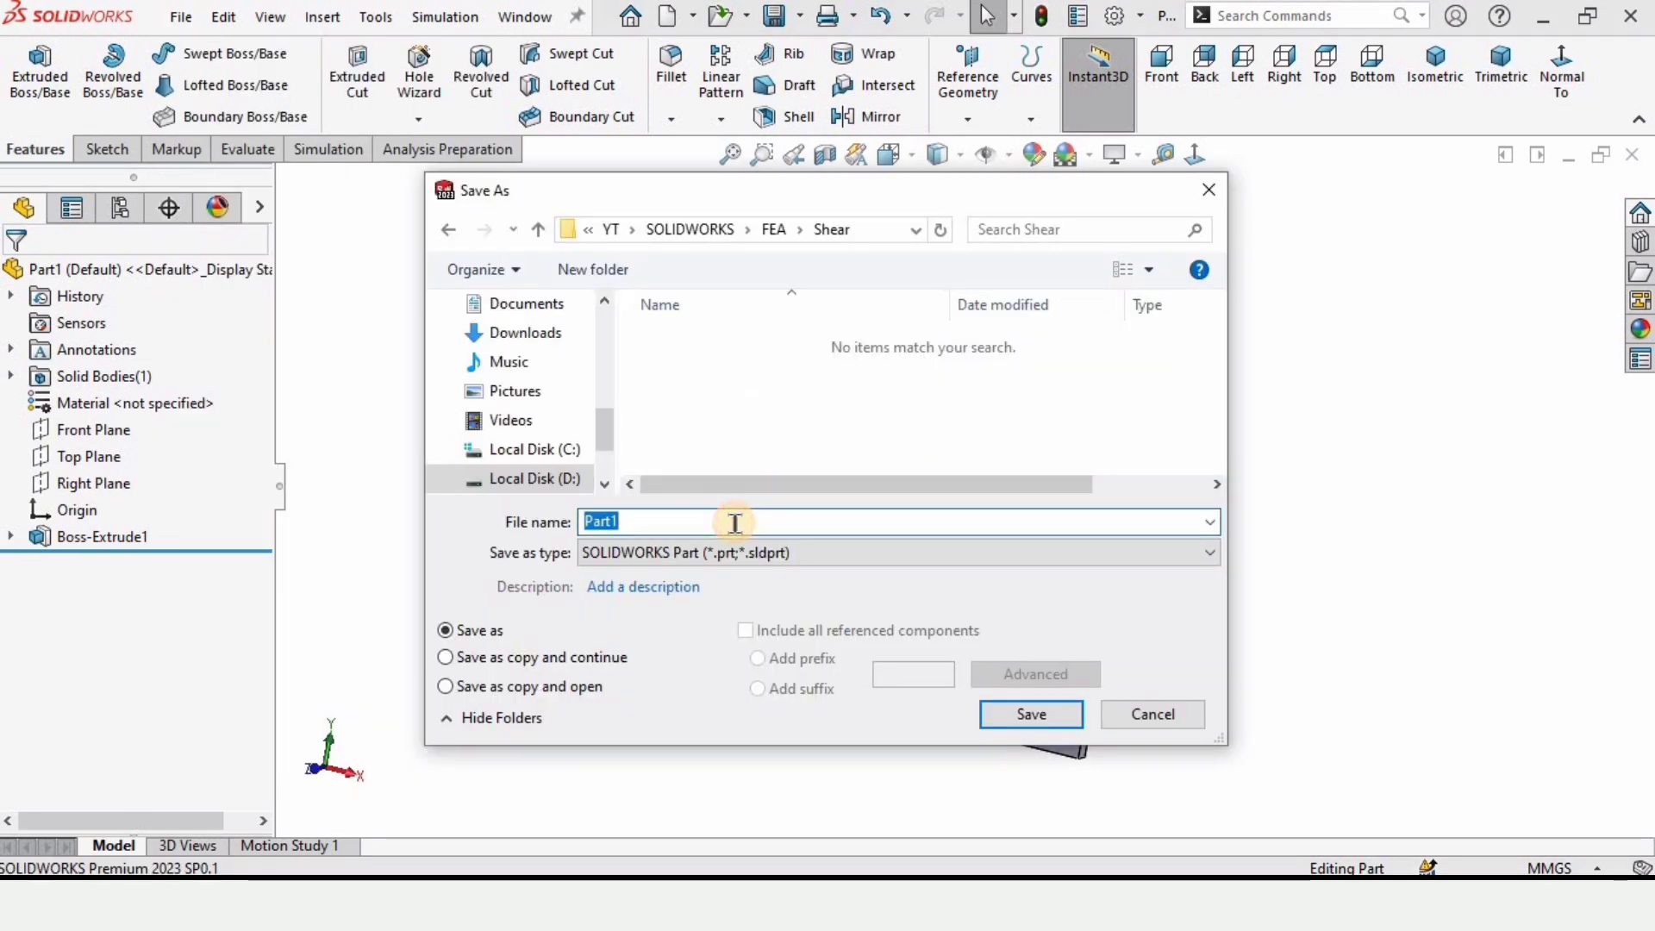
{"action": "left_click", "coordinate": [1031, 715]}
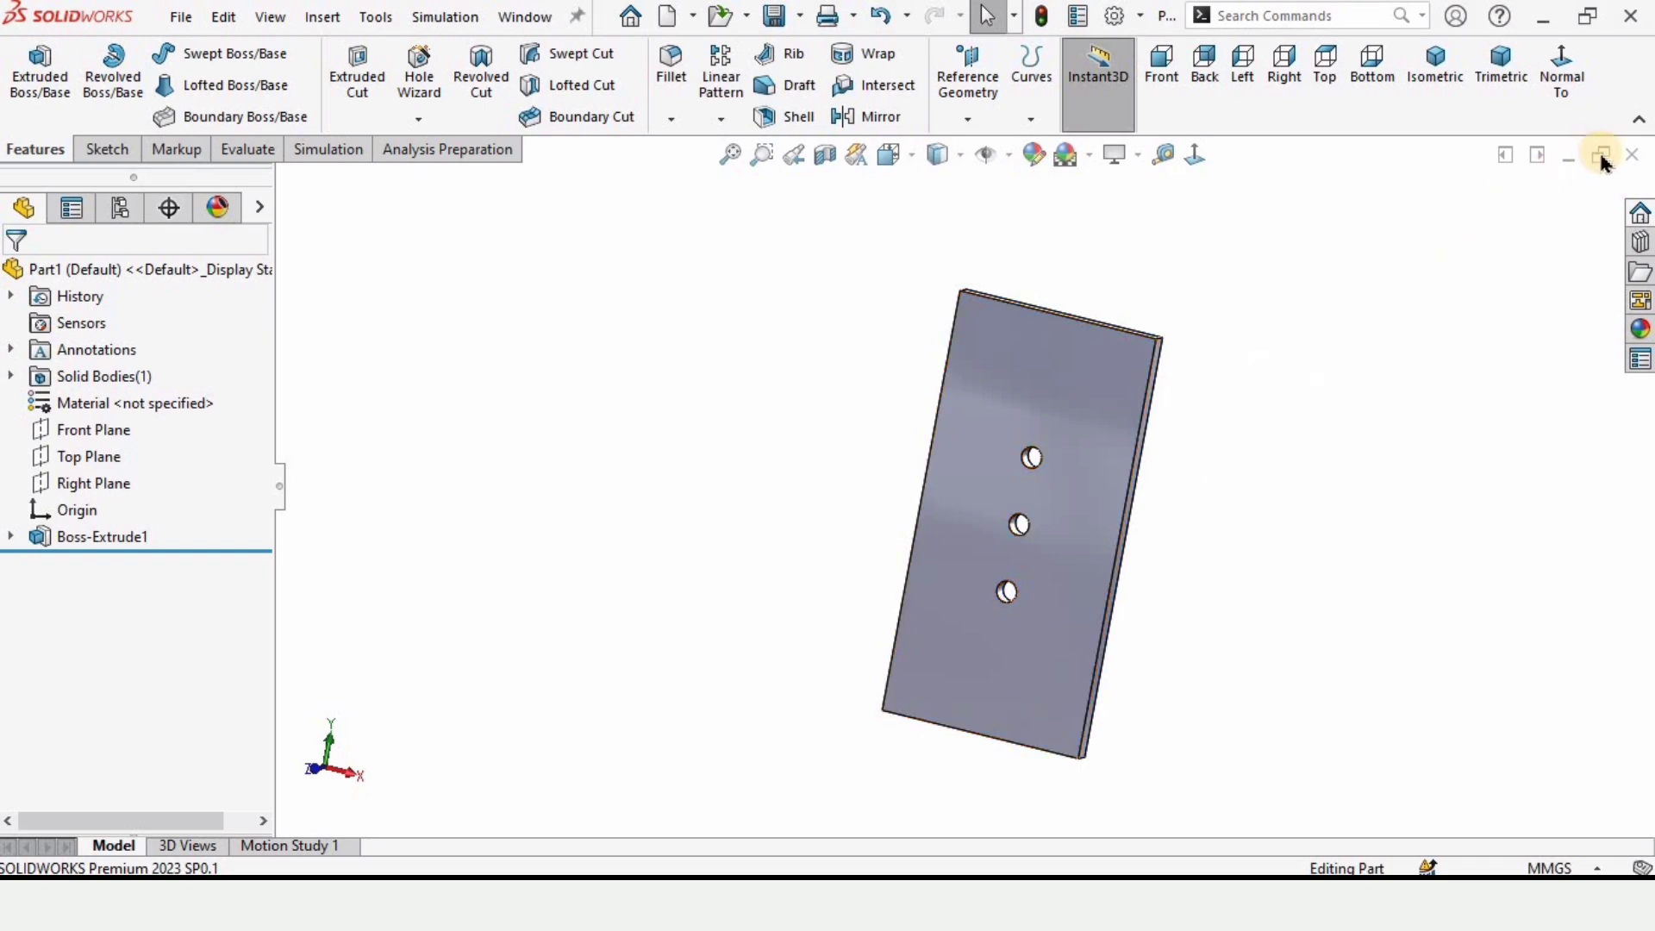
{"action": "left_click", "coordinate": [1630, 156]}
Create a new part document.
{"action": "left_click", "coordinate": [179, 19]}
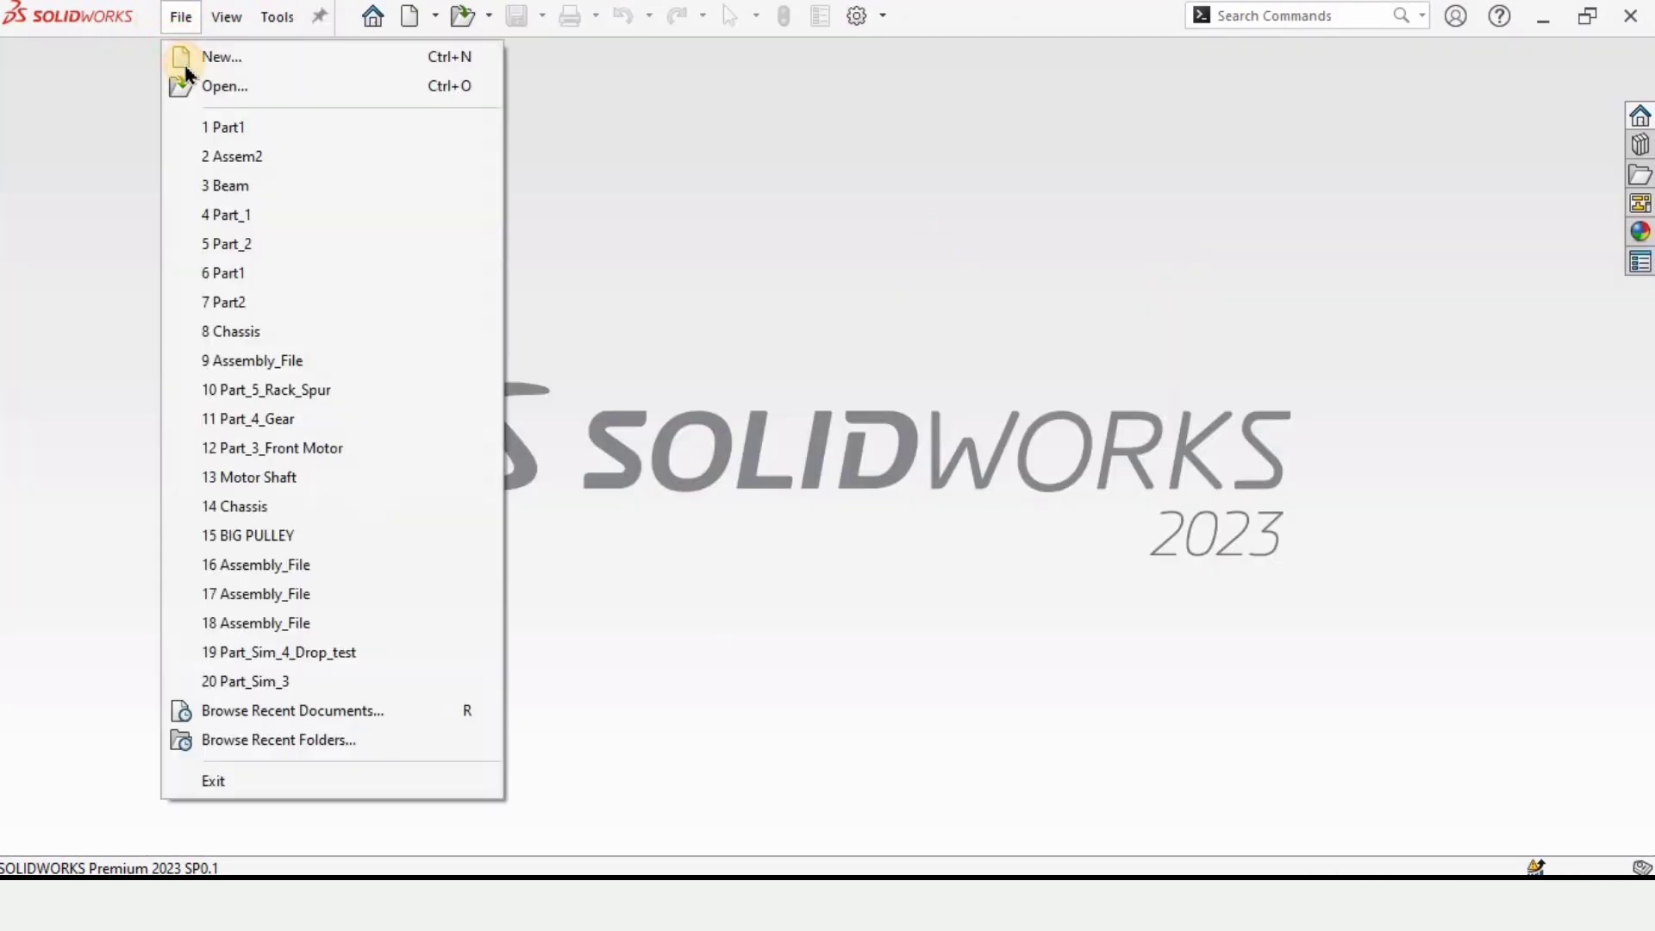
{"action": "left_click", "coordinate": [211, 56]}
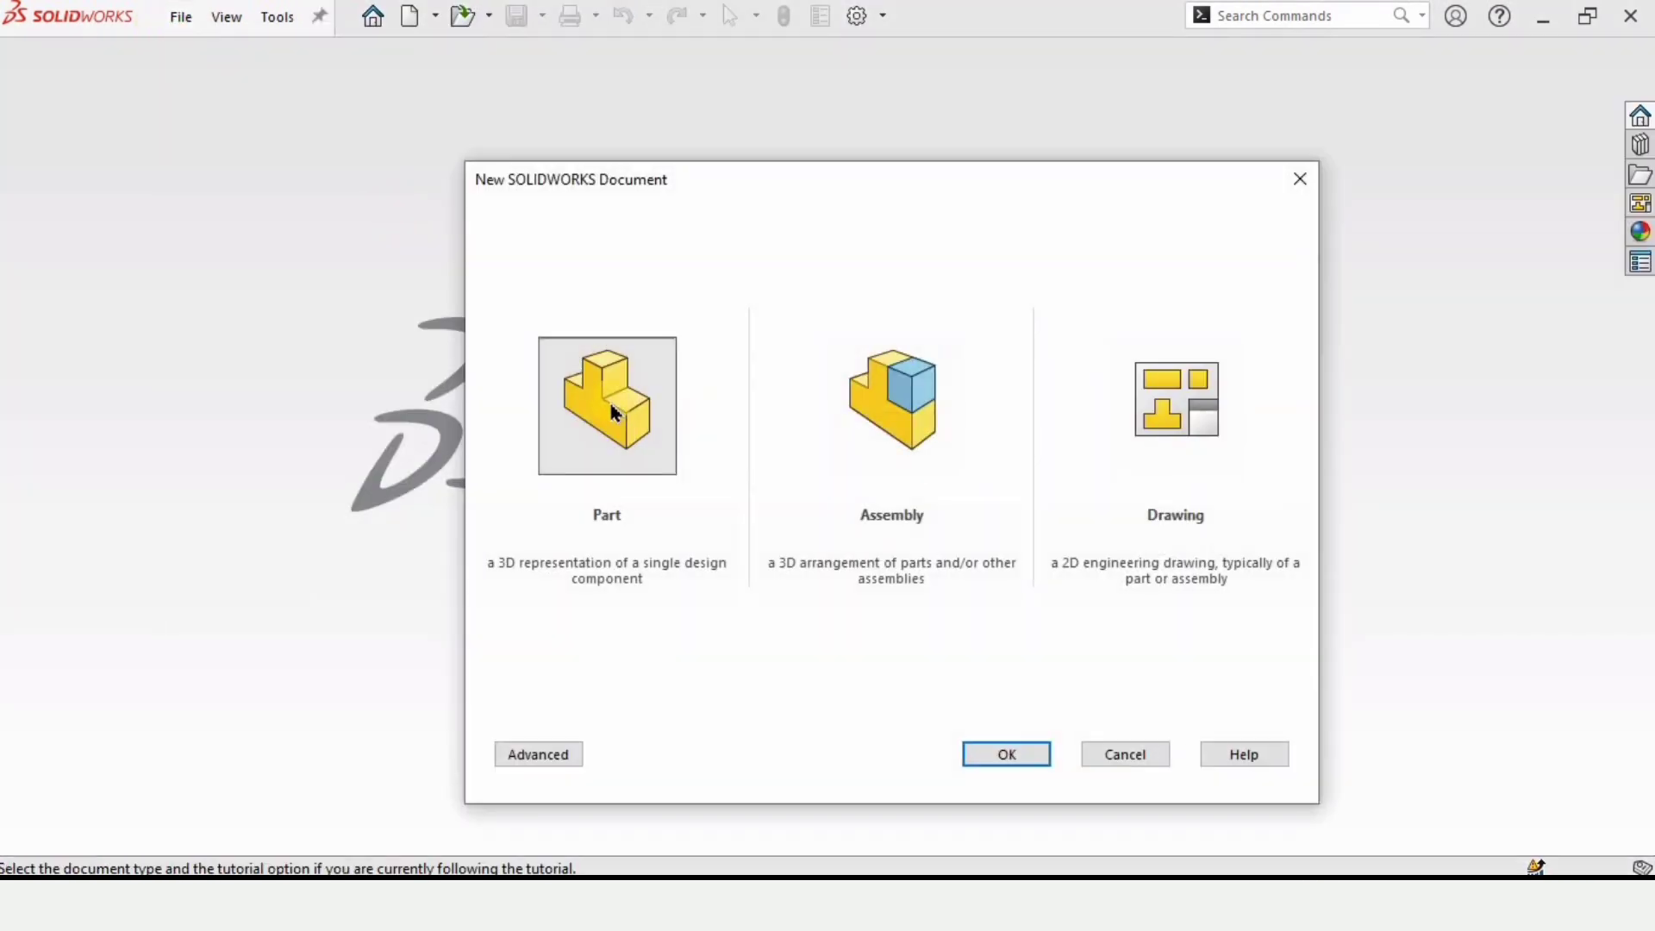
{"action": "left_click", "coordinate": [1019, 755]}
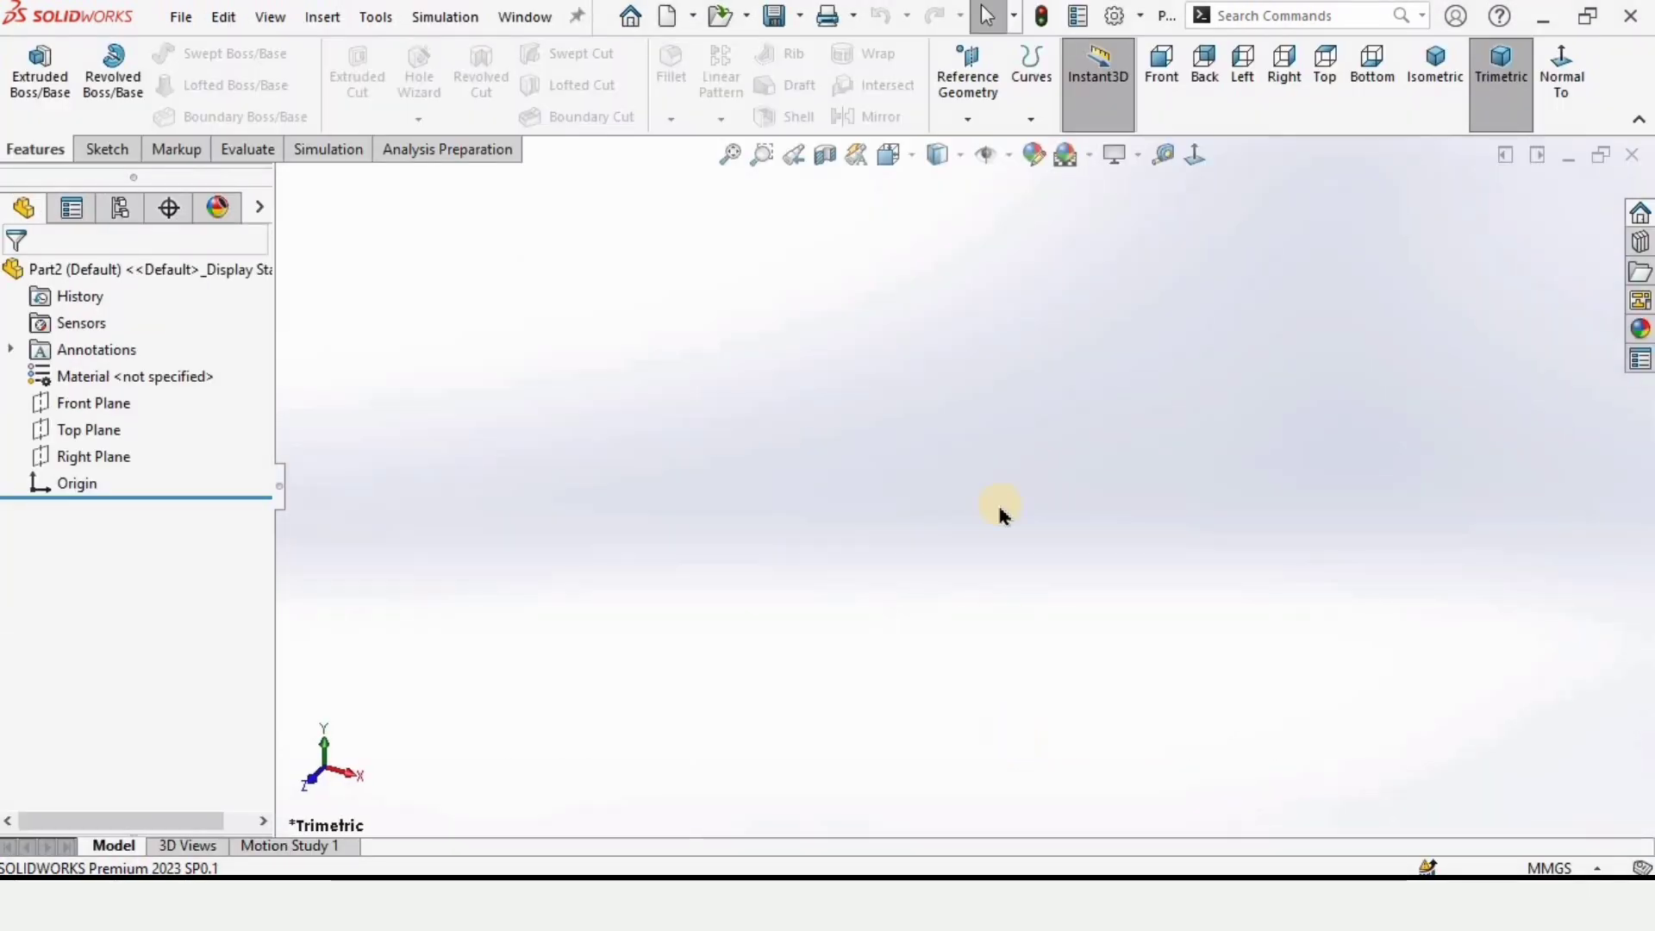
Apply the Plain White scene to the new part and set its units to MMGS.
{"action": "left_click", "coordinate": [1093, 162]}
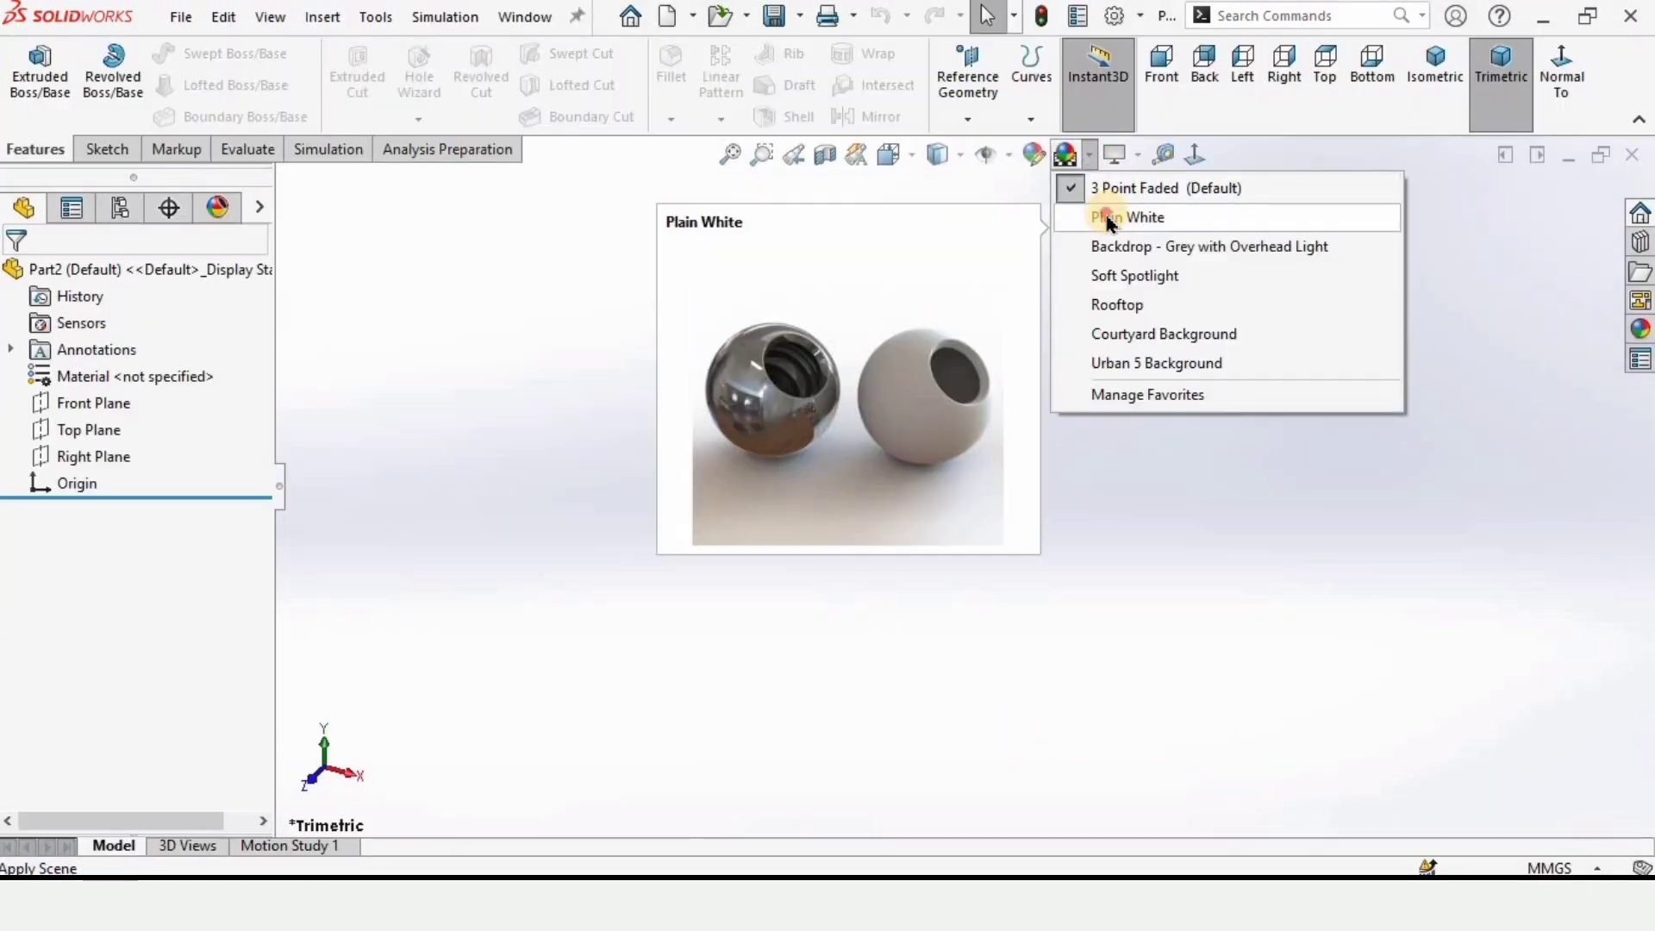
{"action": "left_click", "coordinate": [1106, 219]}
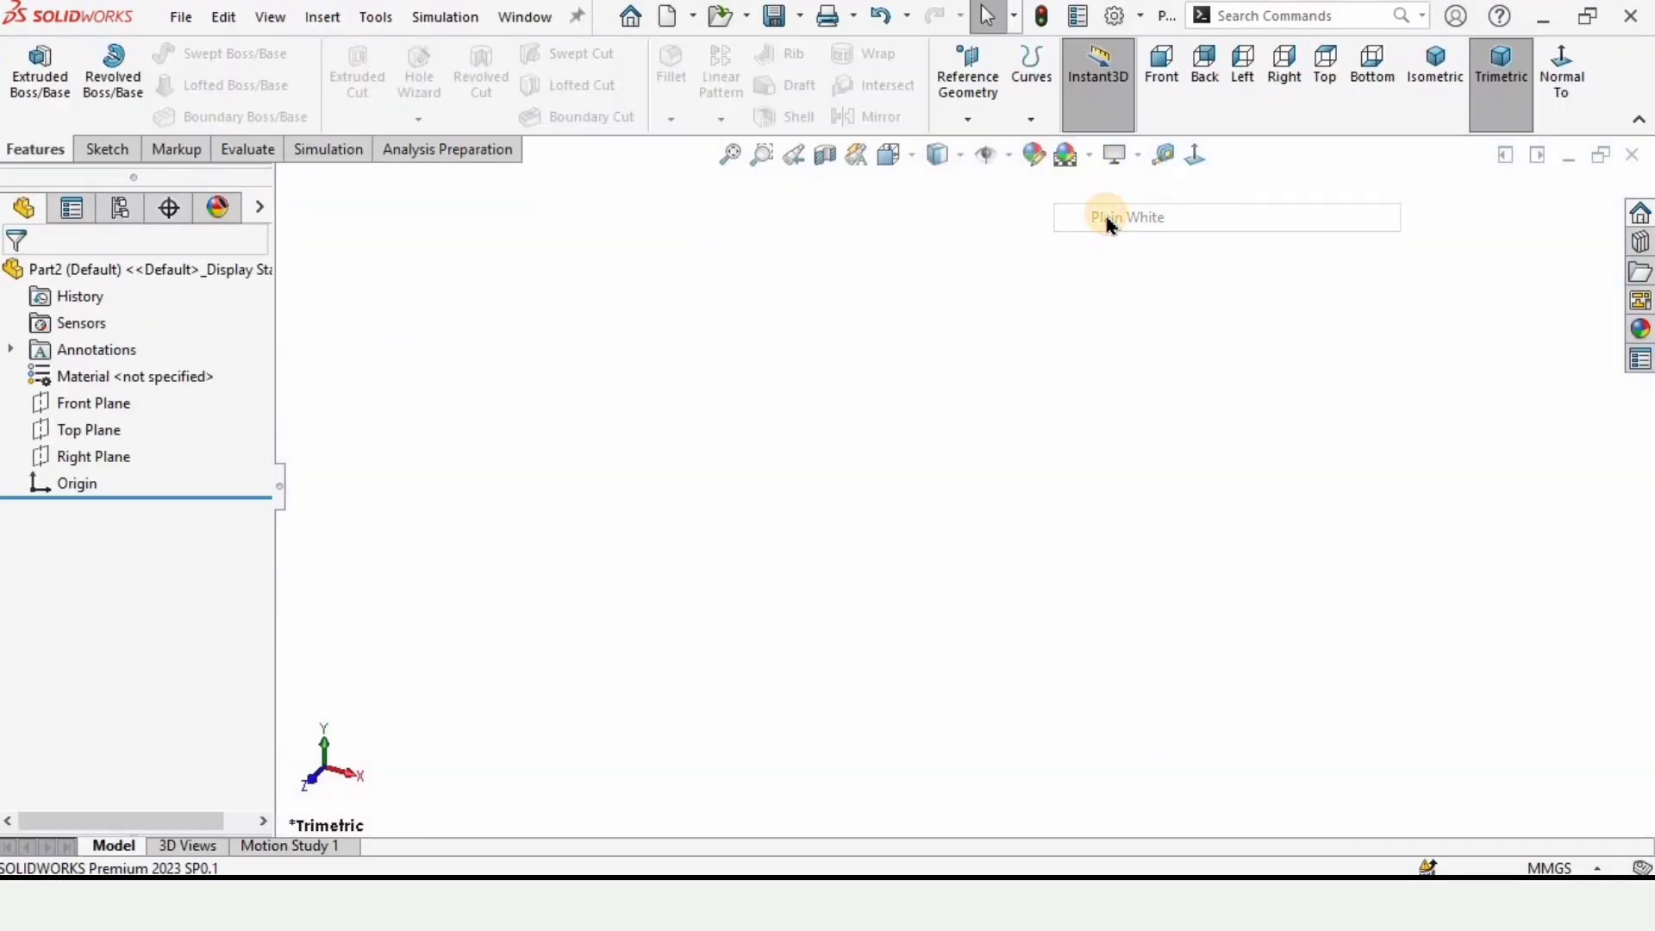
{"action": "left_click", "coordinate": [1576, 866]}
{"action": "left_click", "coordinate": [1447, 770]}
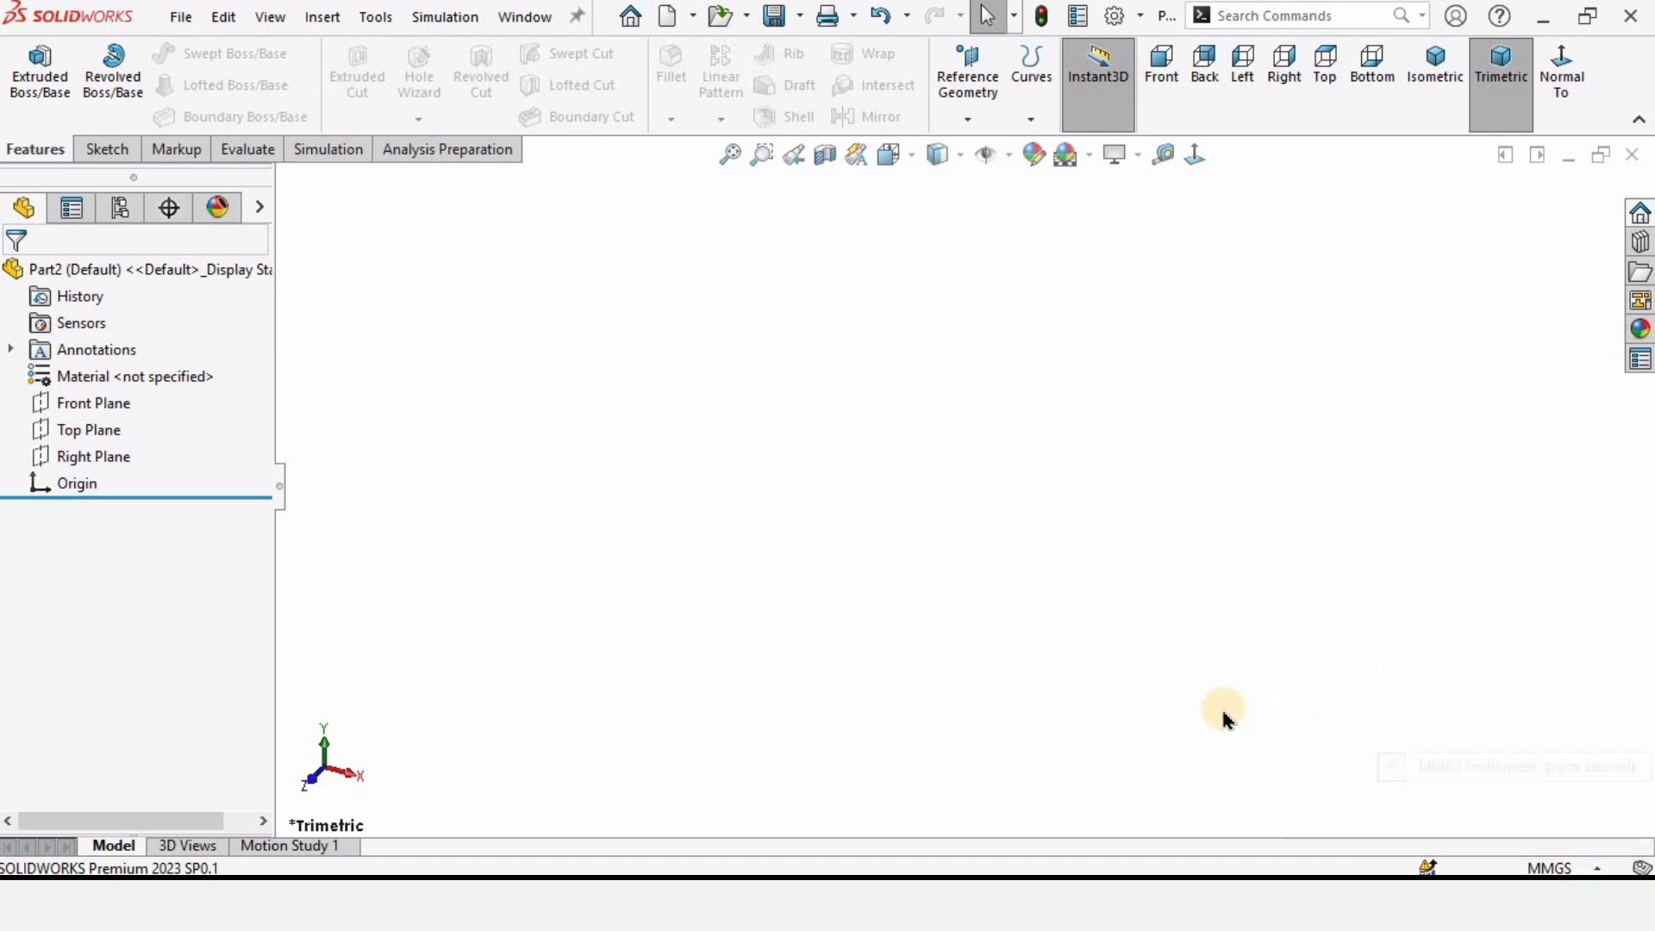
Sketch a center rectangle about 97 mm high around the origin on the Front Plane.
{"action": "left_click", "coordinate": [78, 405]}
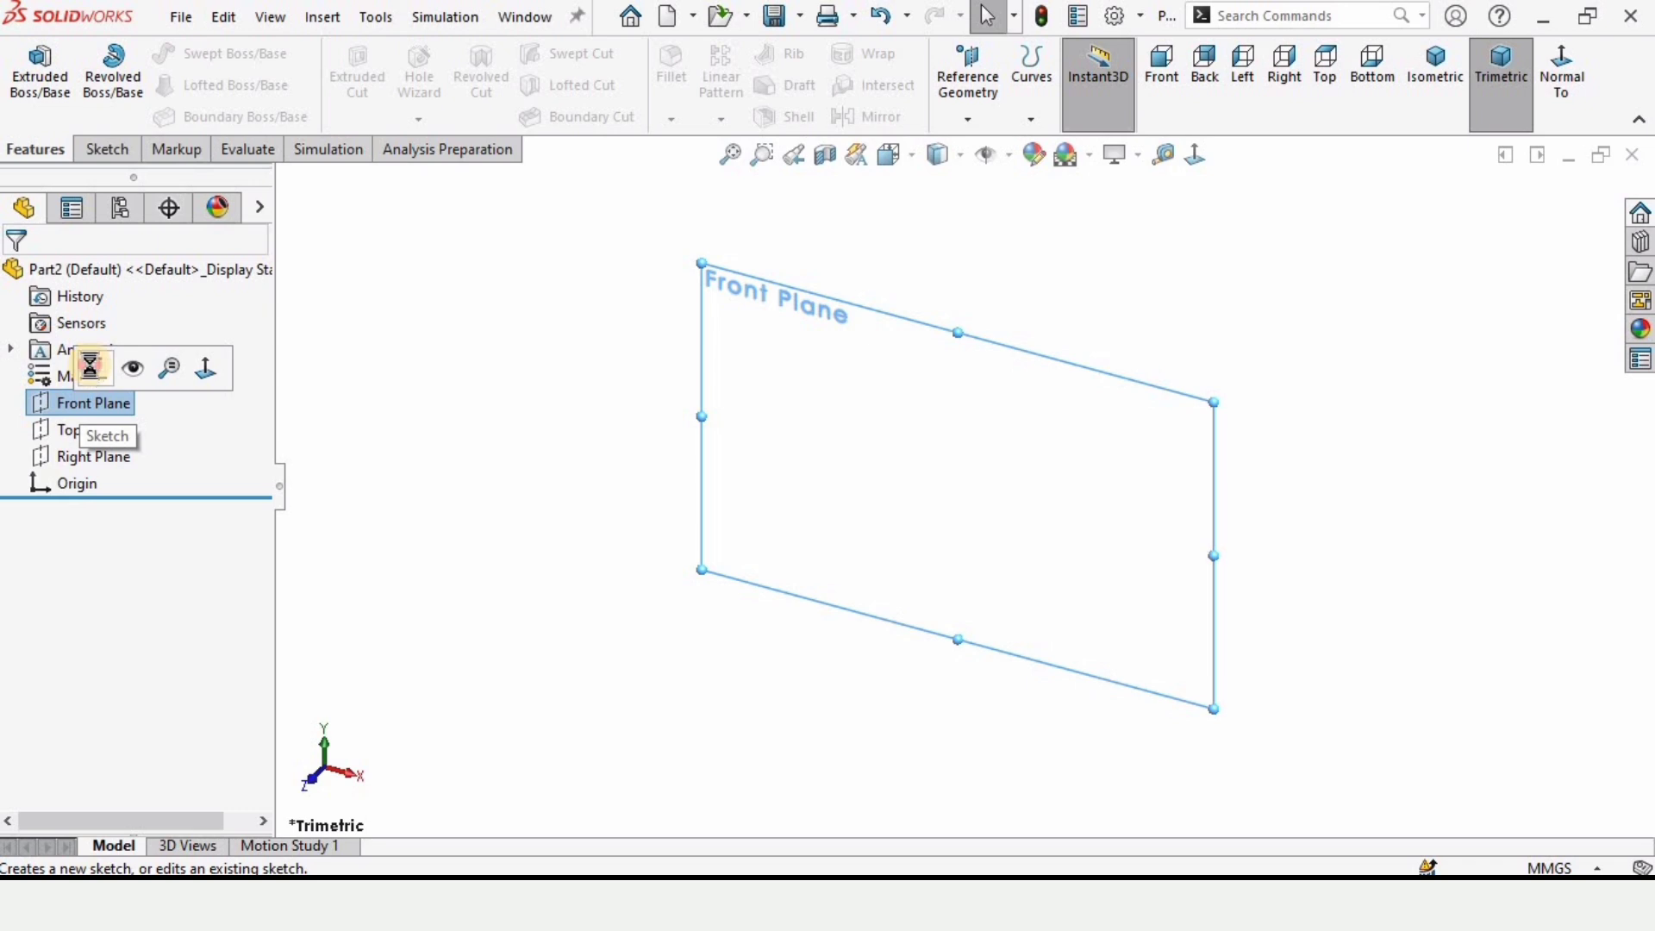
{"action": "left_click", "coordinate": [91, 368]}
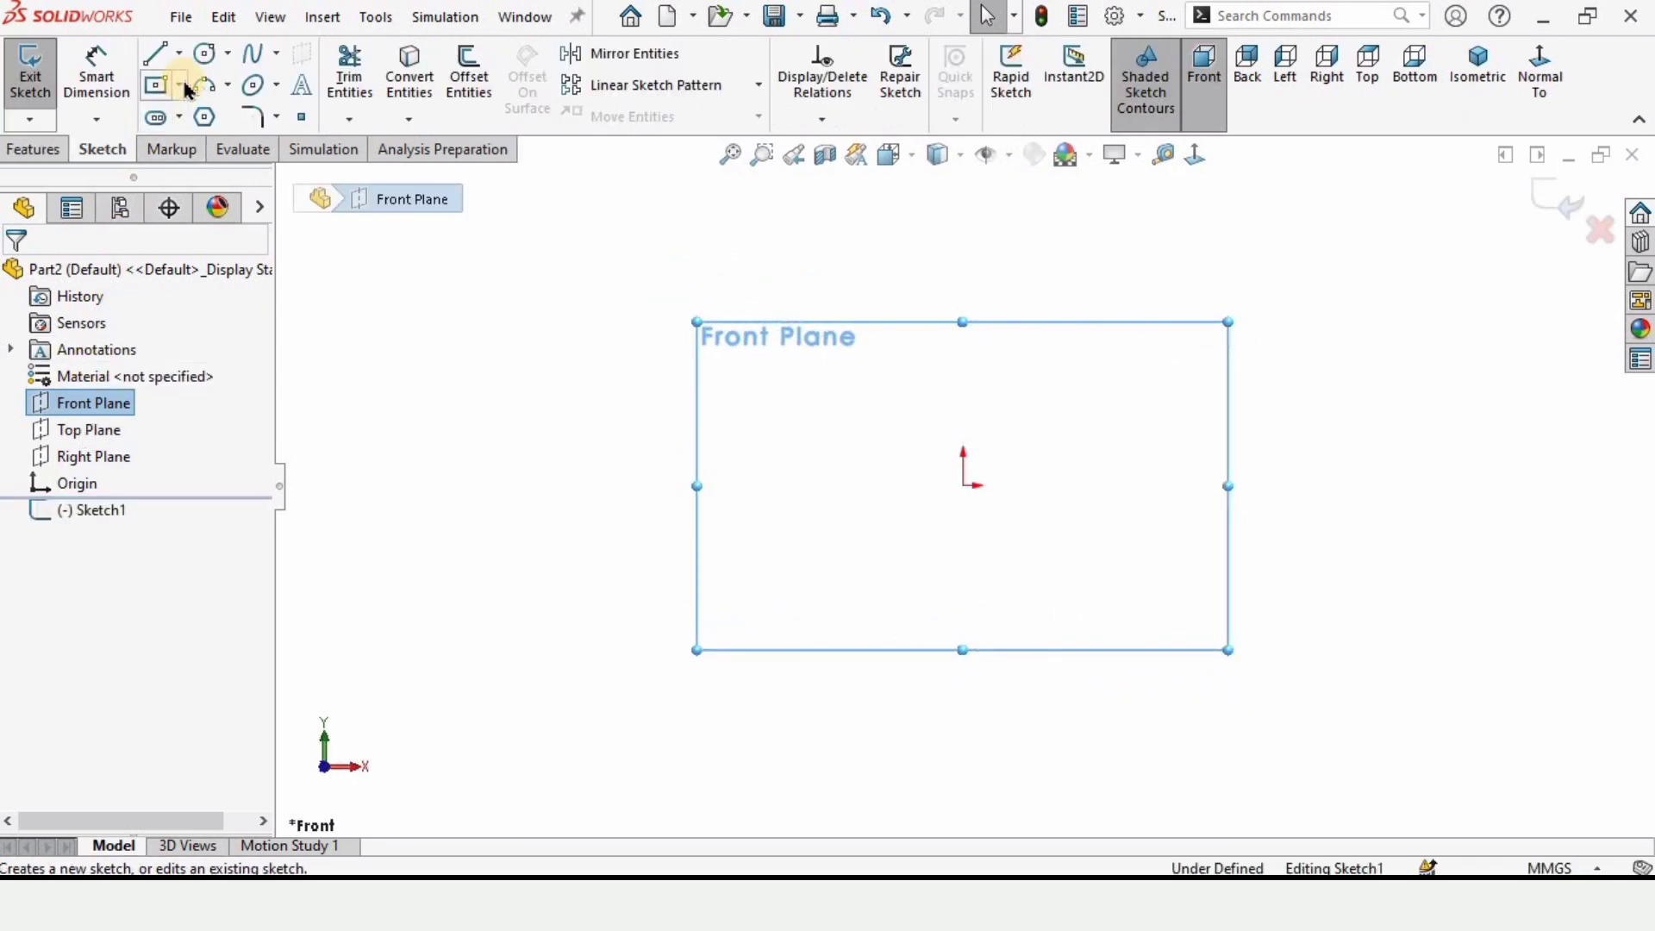
{"action": "left_click", "coordinate": [181, 86]}
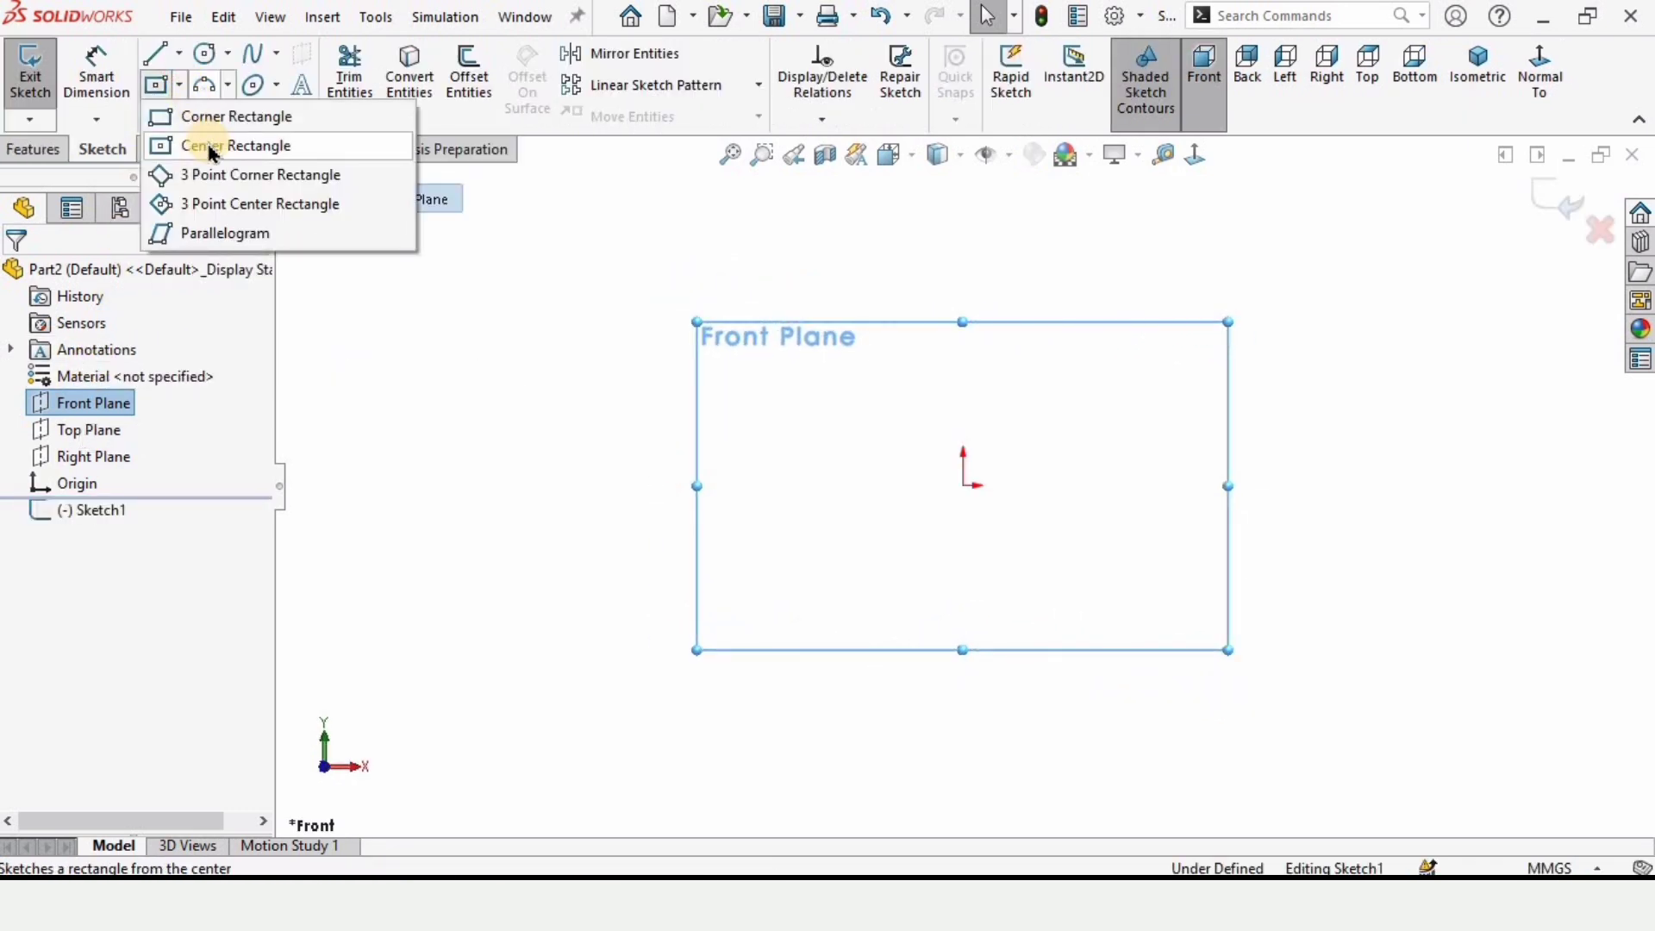
{"action": "left_click", "coordinate": [963, 485]}
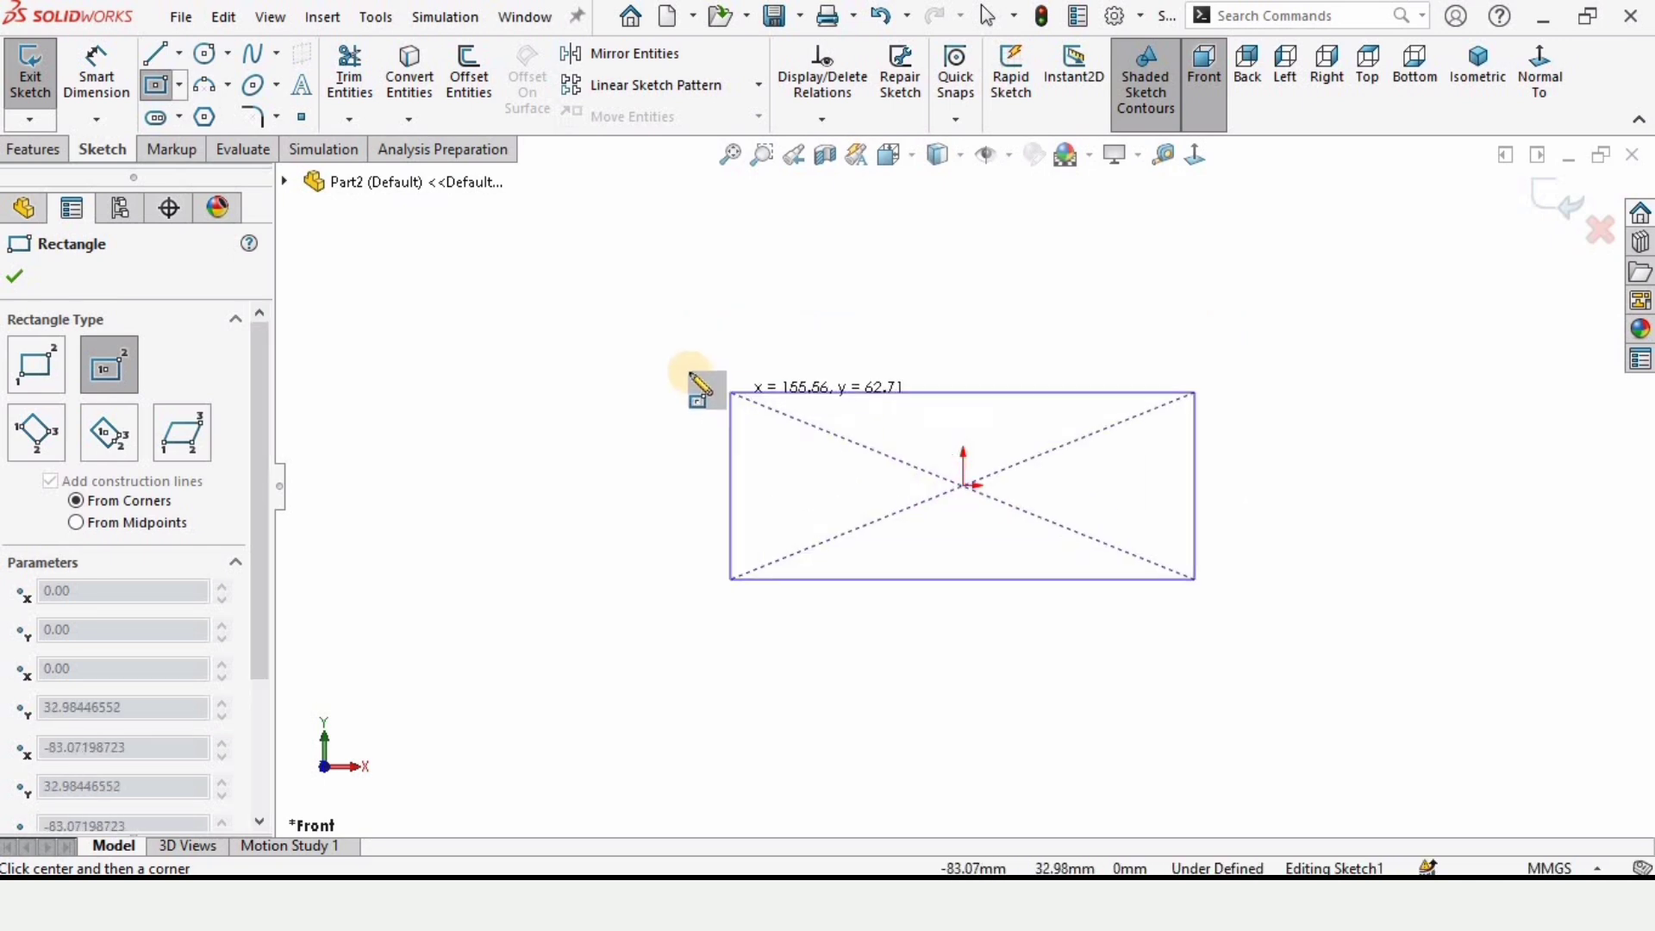
{"action": "left_click", "coordinate": [684, 342]}
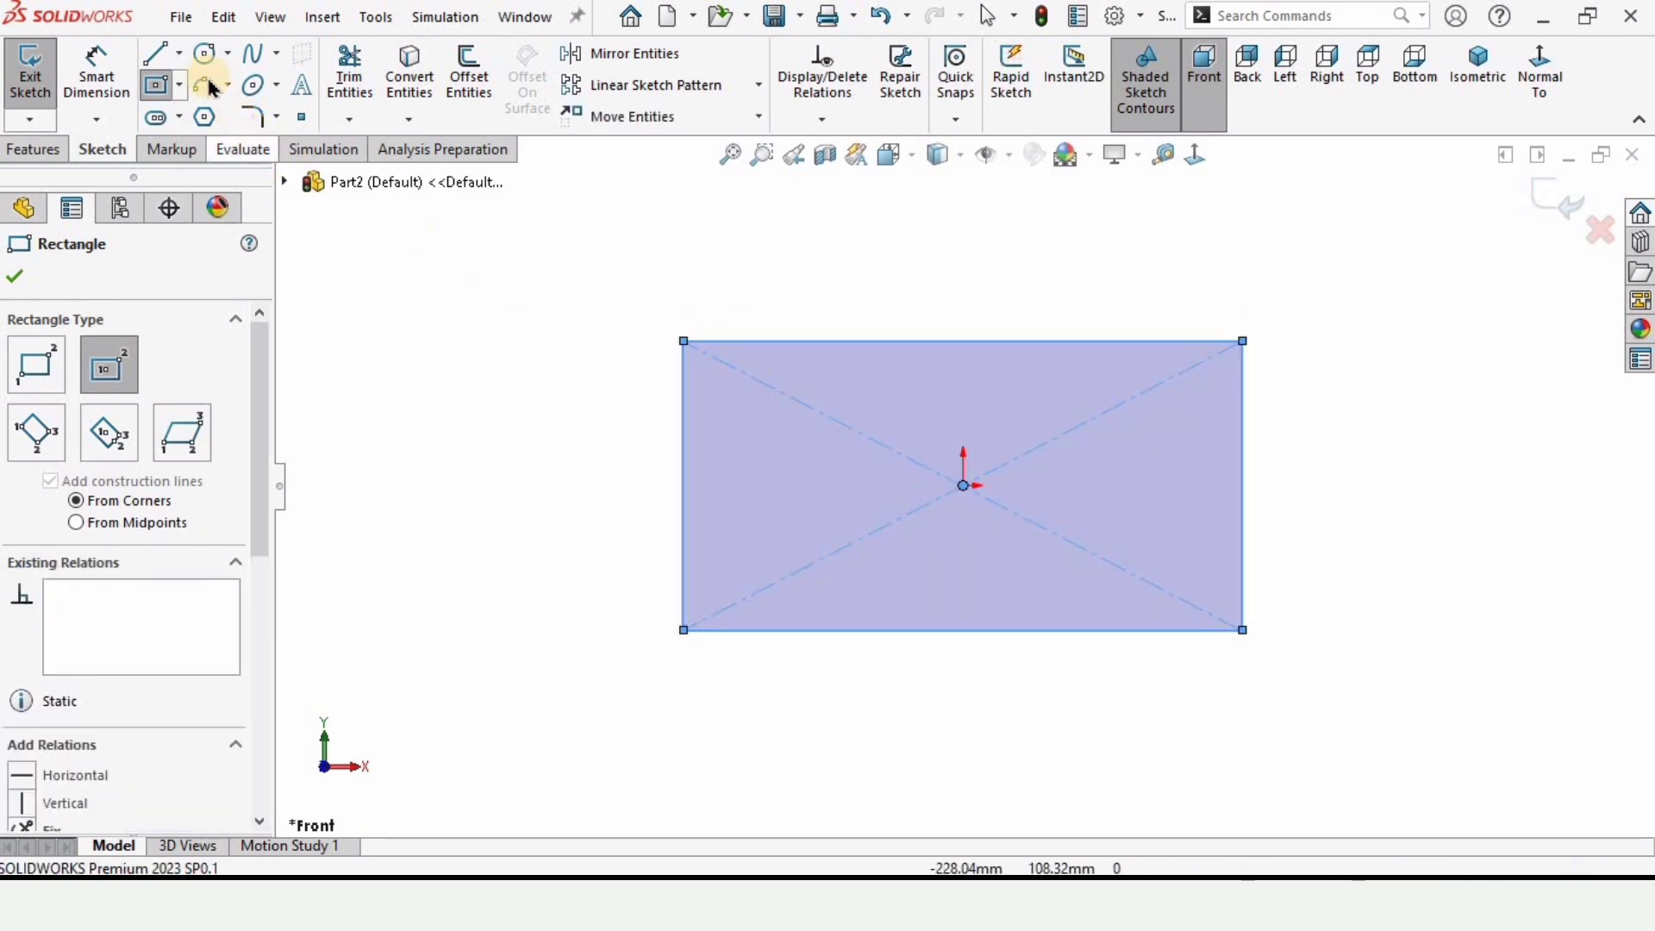
Draw a vertical line between the midpoints of the rectangle's top and bottom edges and convert it to construction geometry.
{"action": "left_click", "coordinate": [164, 69]}
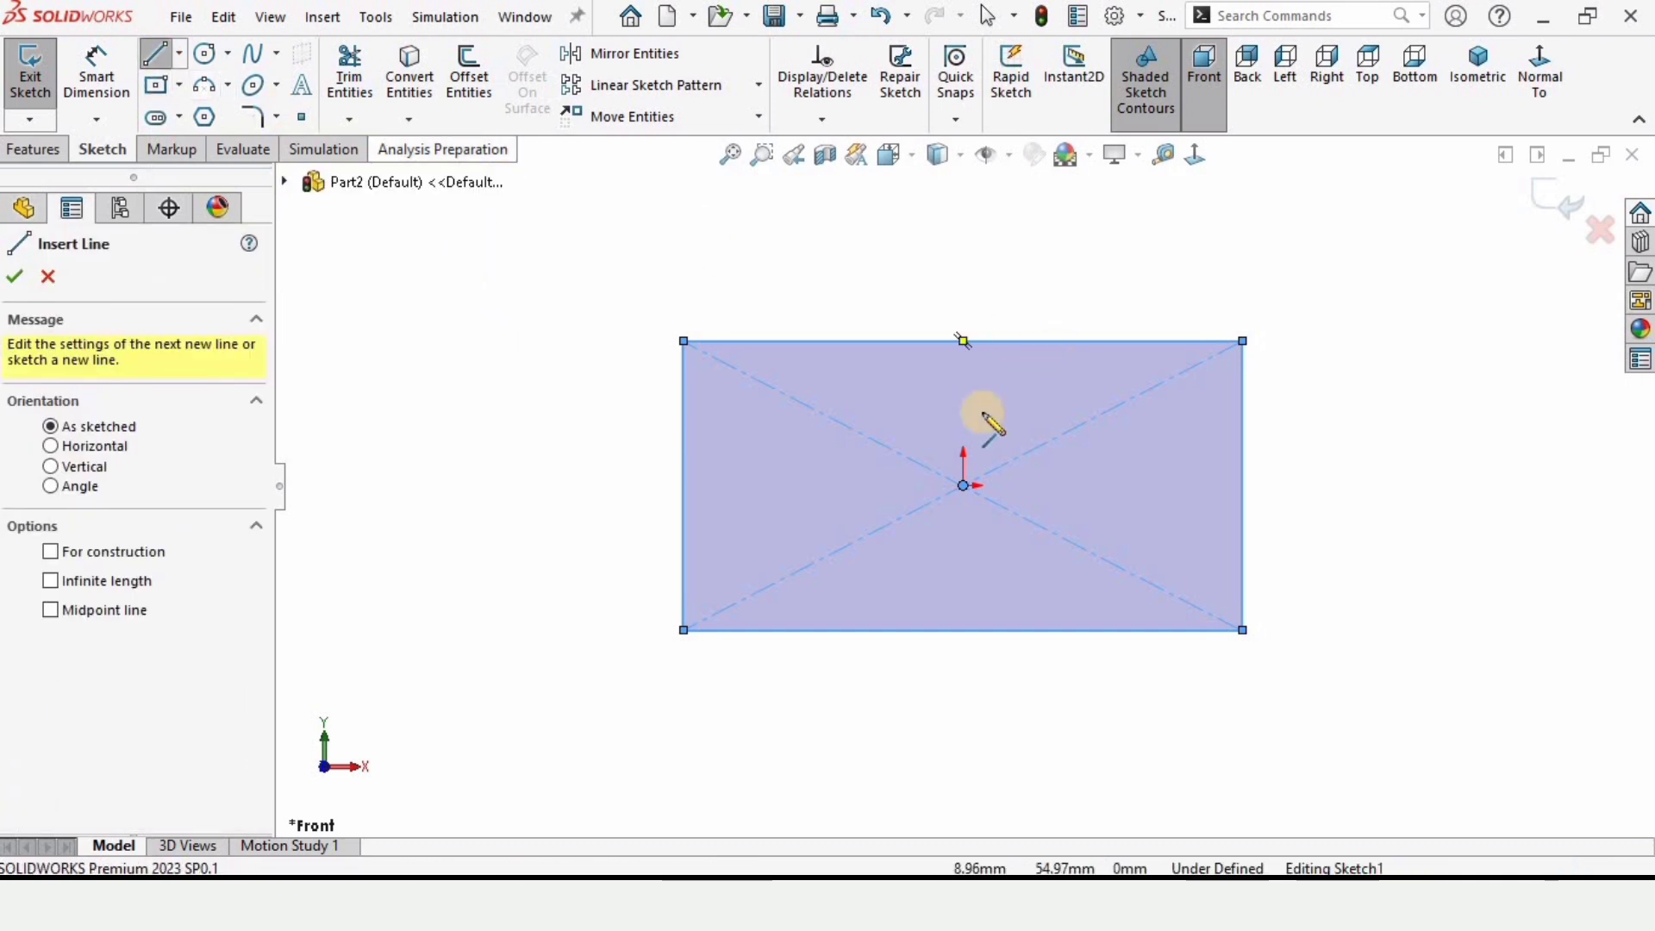
{"action": "left_click", "coordinate": [963, 342]}
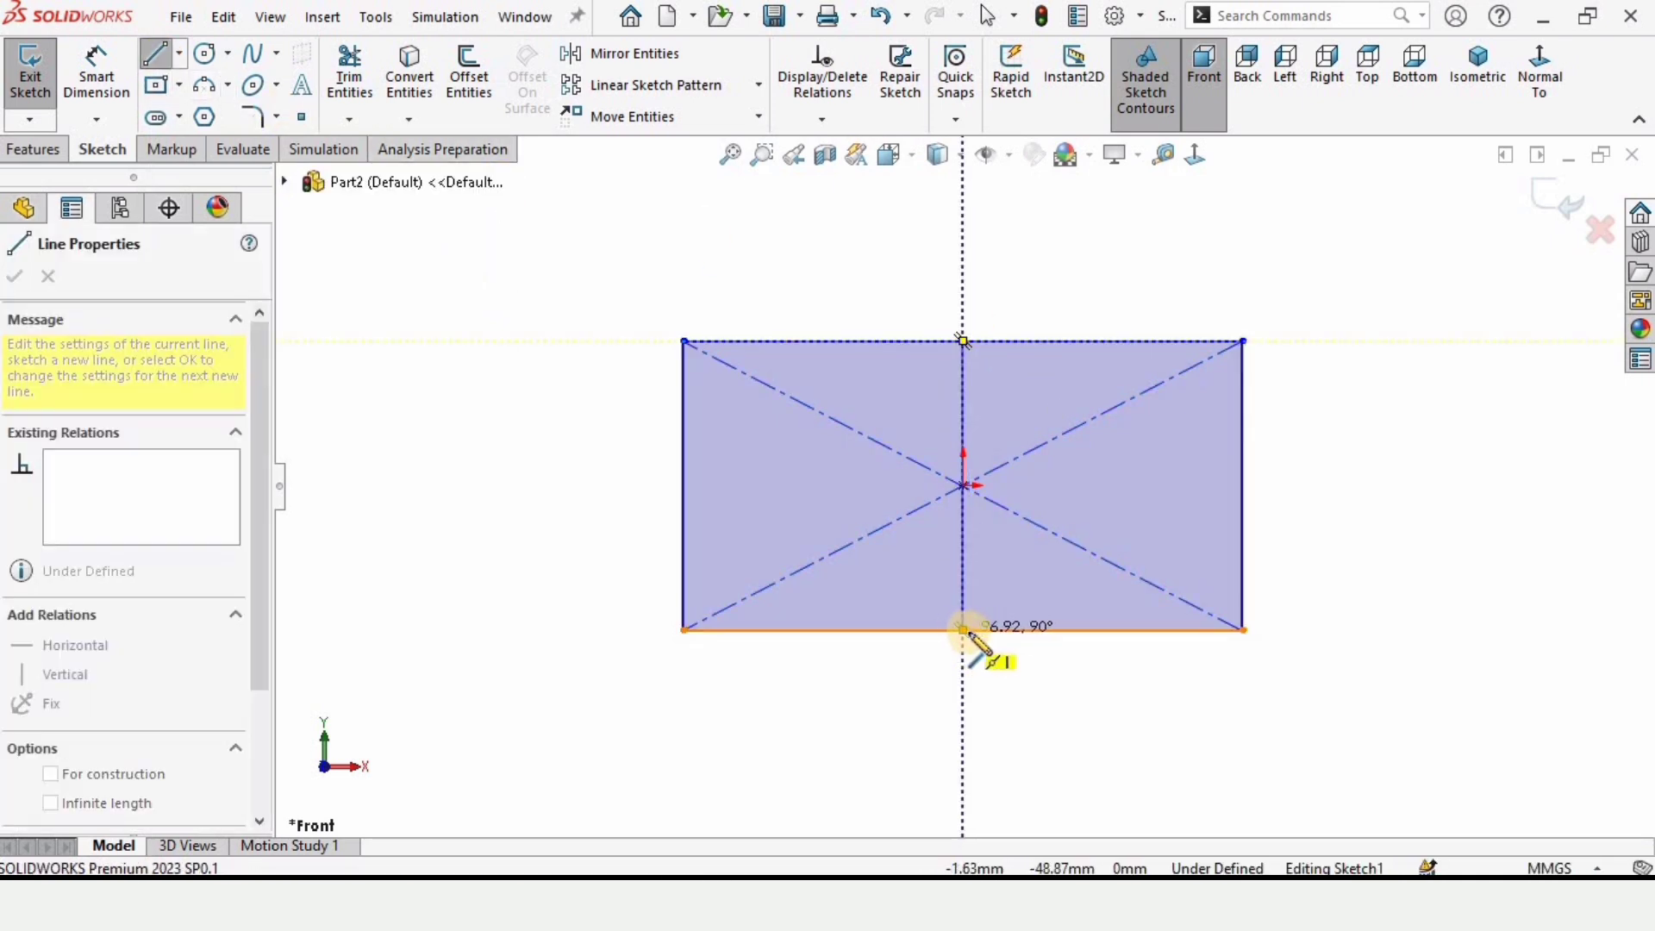
{"action": "left_click", "coordinate": [966, 633]}
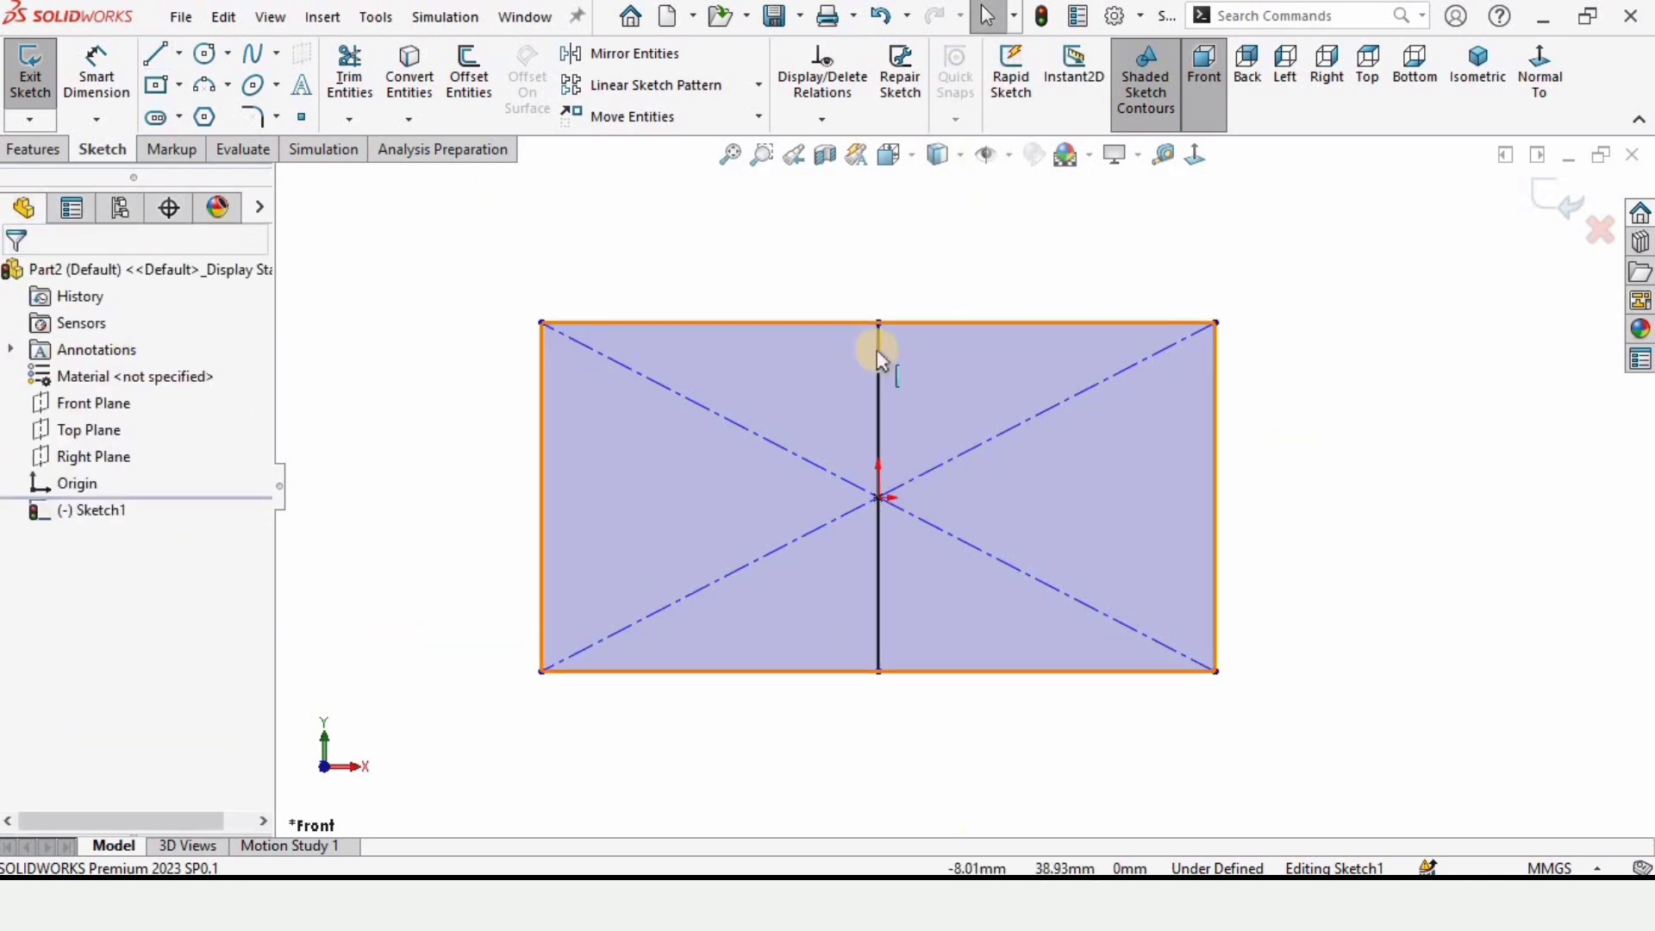
{"action": "left_click", "coordinate": [884, 349]}
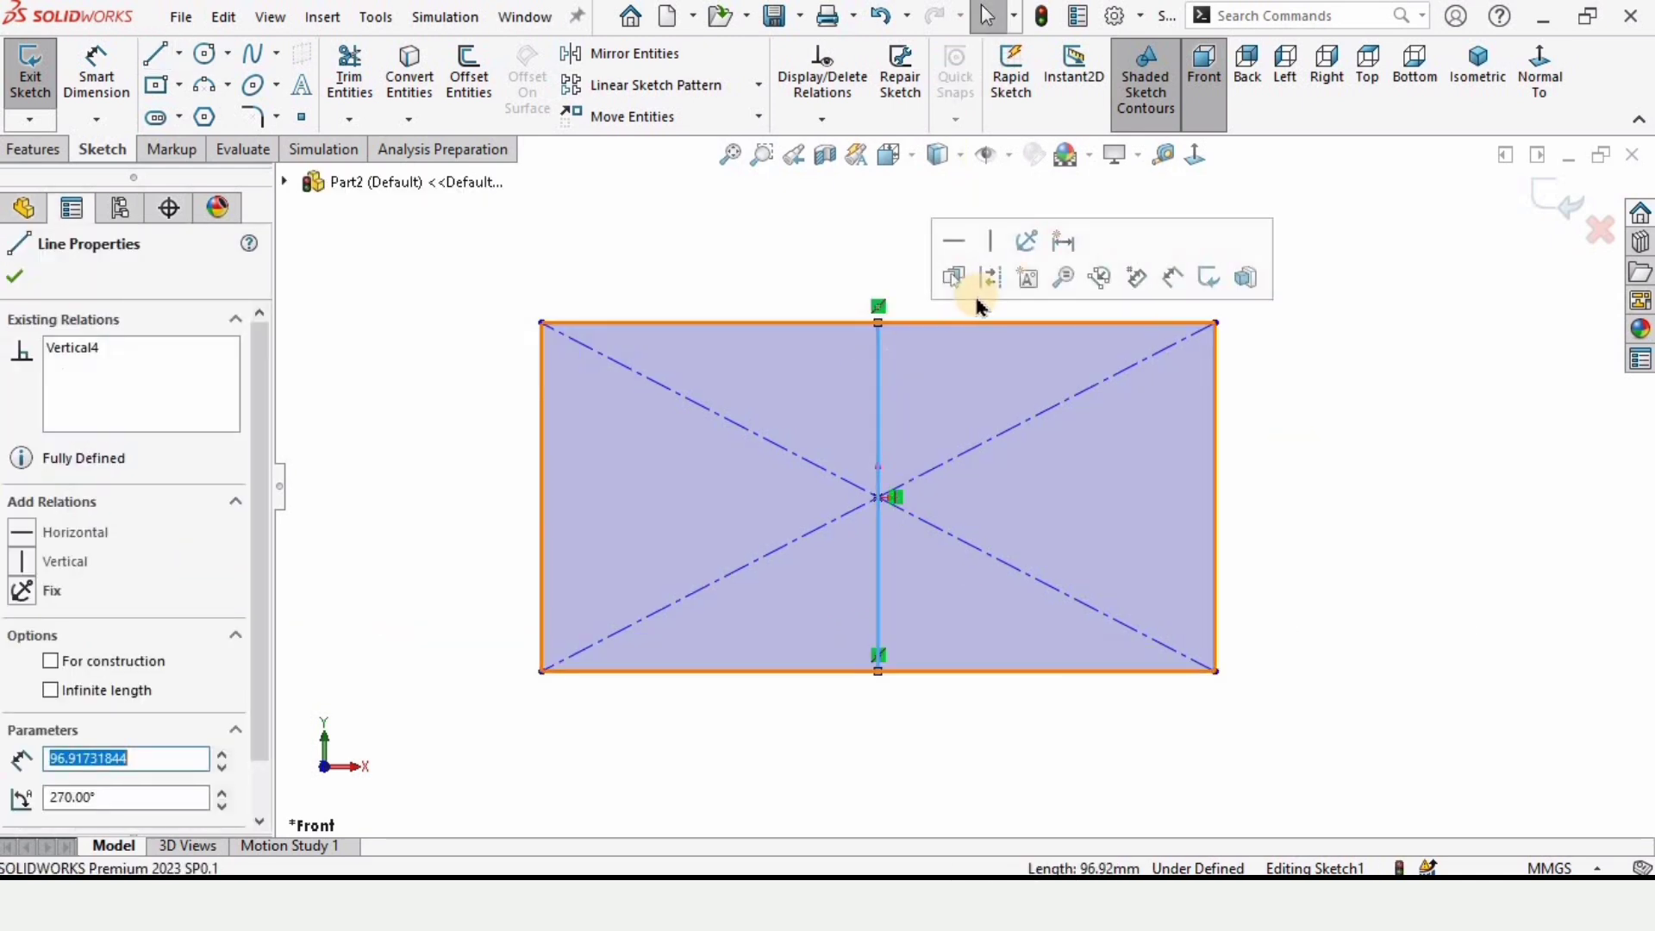
{"action": "left_click", "coordinate": [808, 230]}
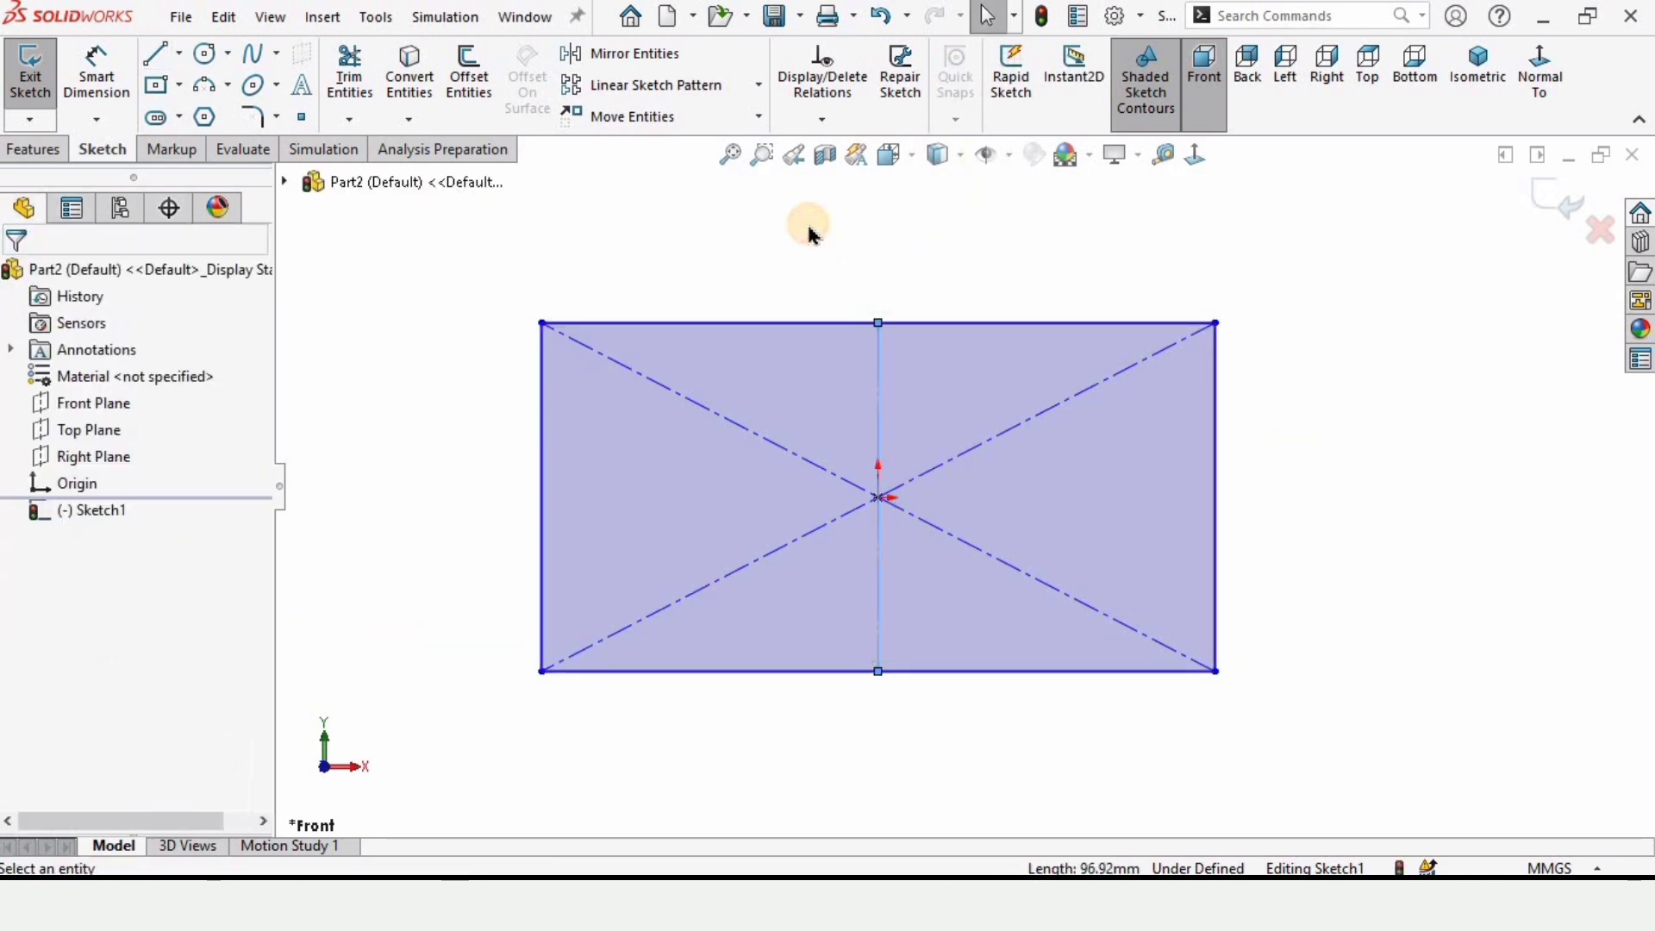
Draw a slanted line about 99 mm long from the top edge's midpoint down to the upper part of the rectangle's right edge.
{"action": "left_click", "coordinate": [154, 57]}
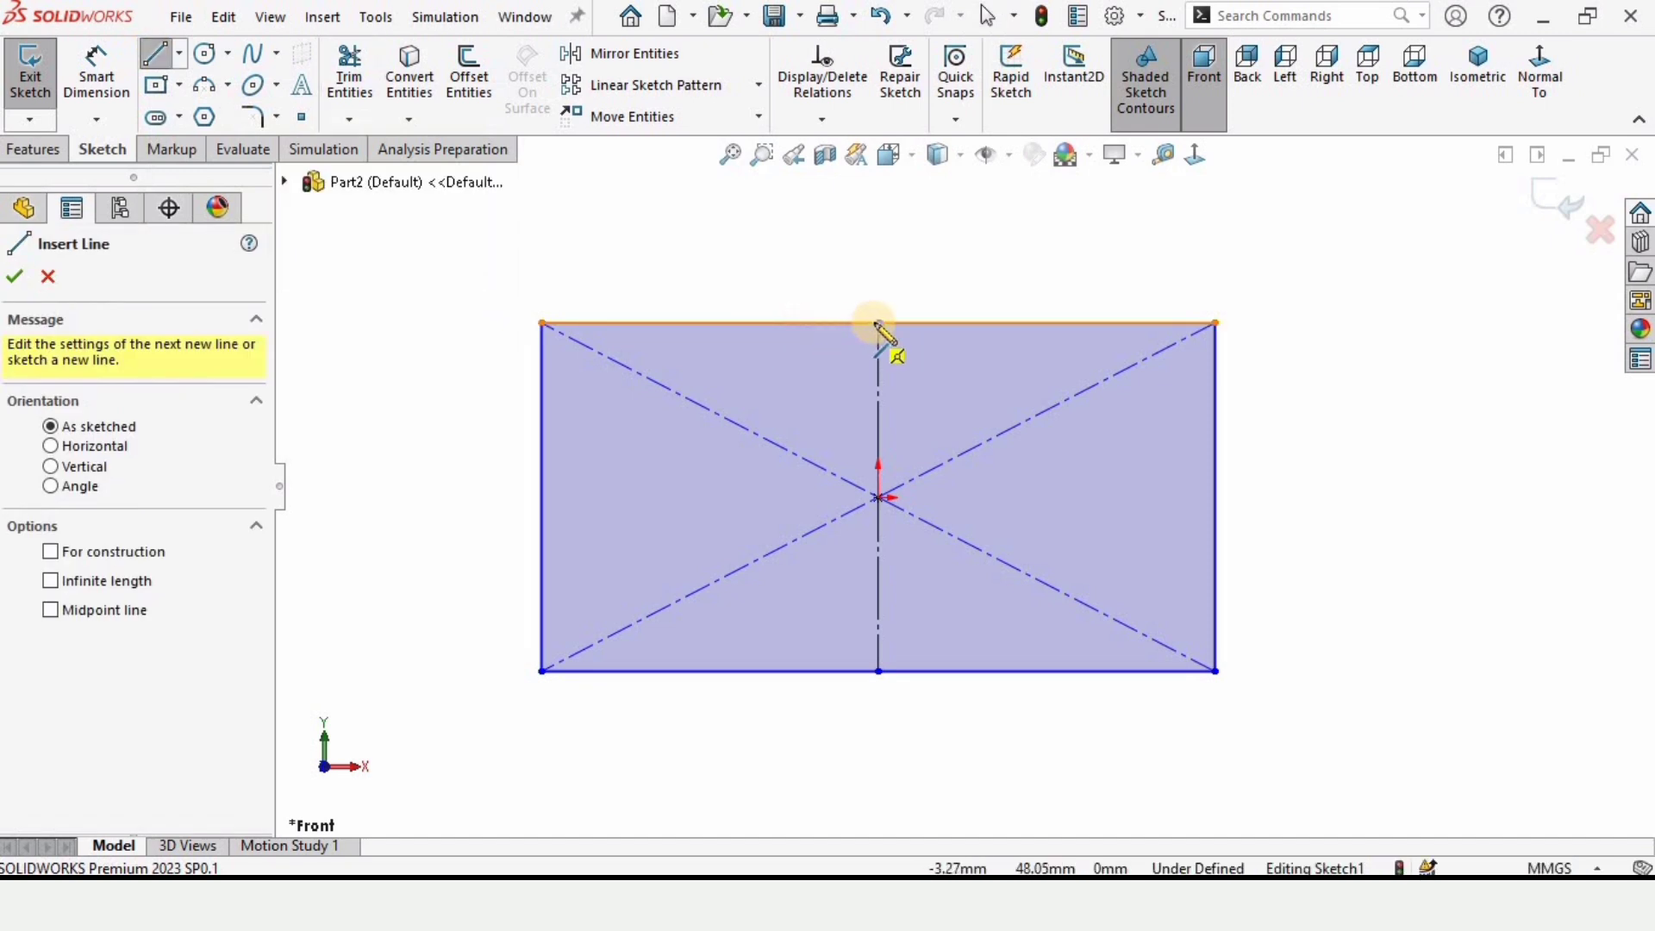
{"action": "left_click_drag", "start_coordinate": [1062, 401], "coordinate": [1218, 438]}
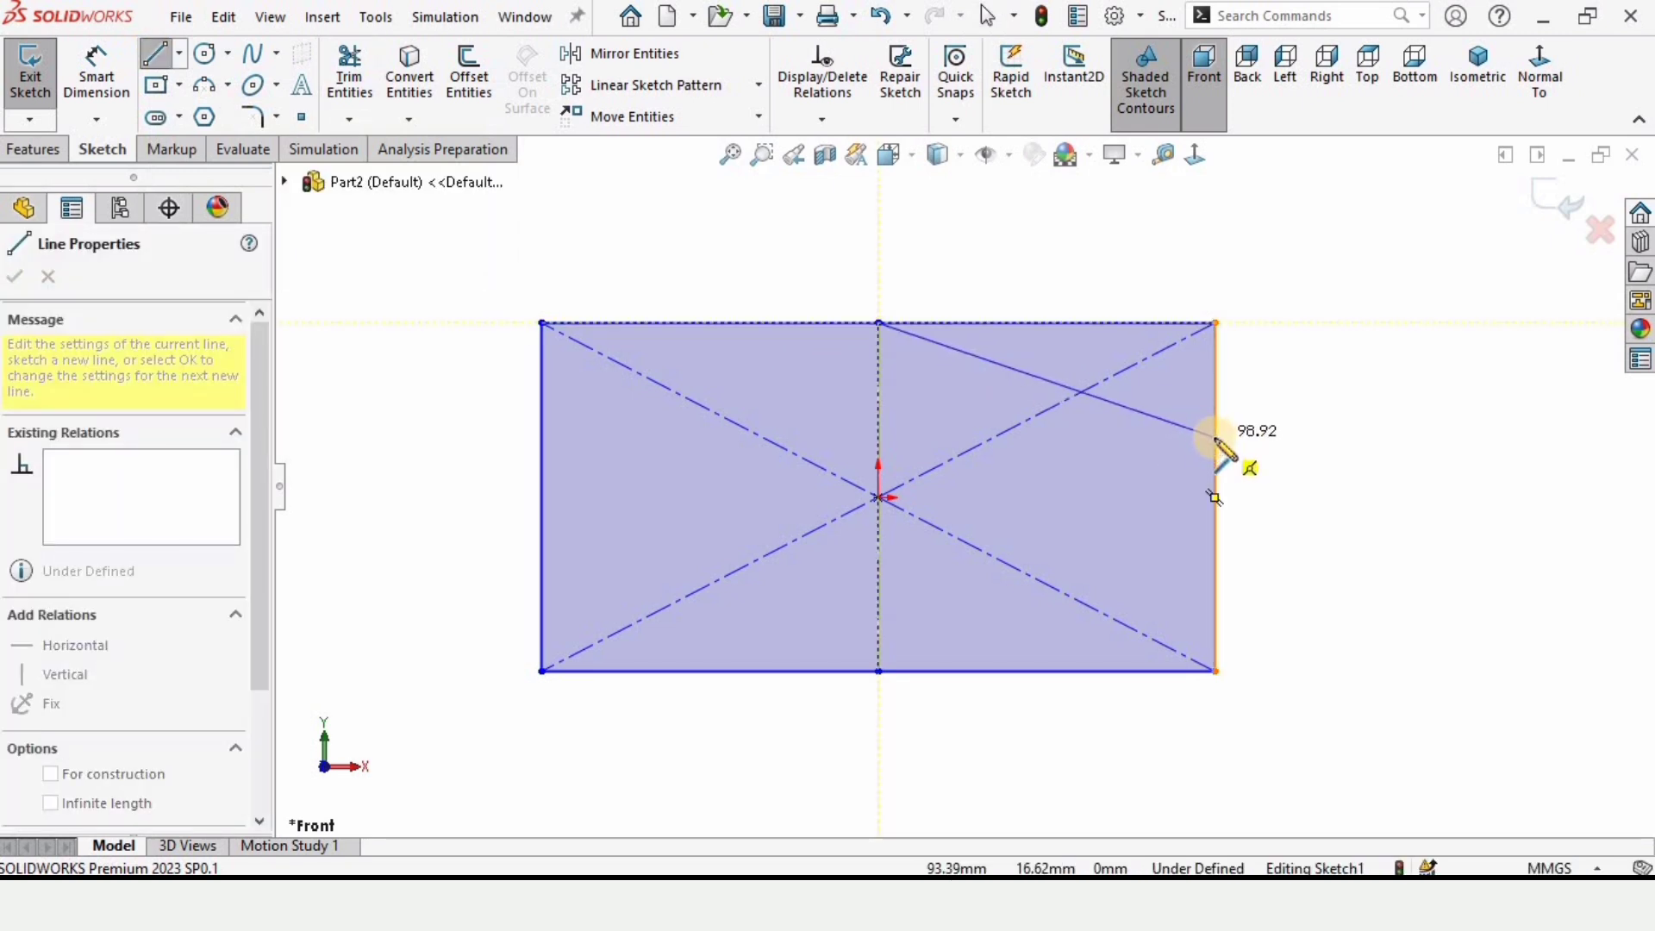
{"action": "key", "text": "Escape"}
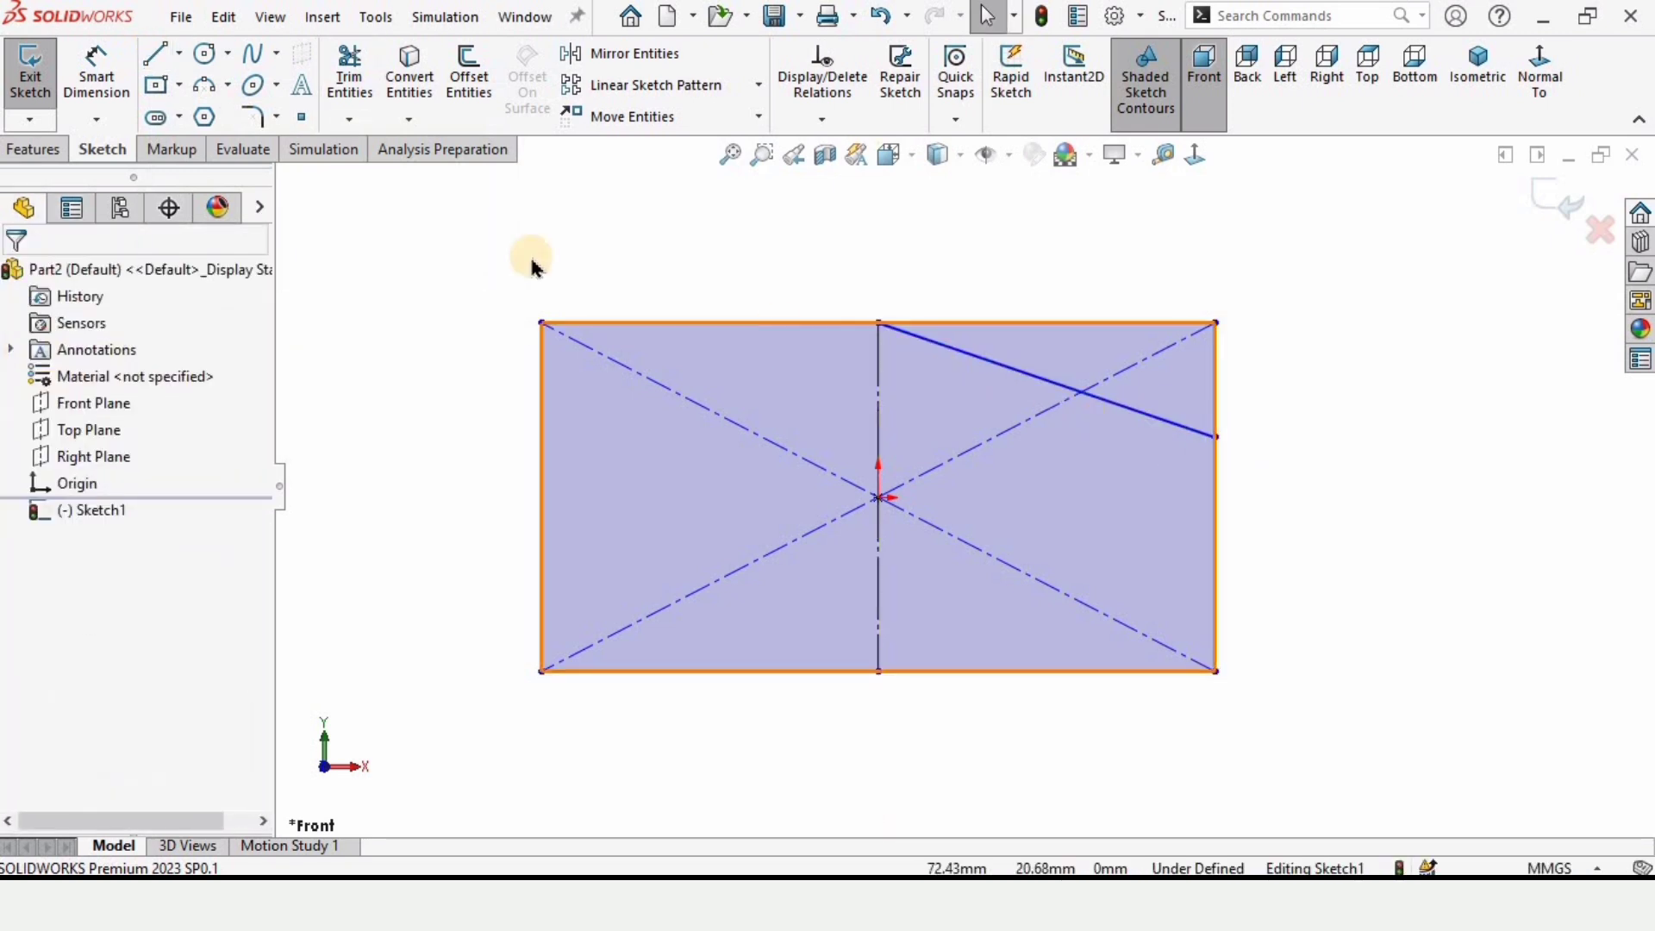
Draw a horizontal centerline from the origin to the midpoint of the rectangle's left edge.
{"action": "left_click", "coordinate": [180, 54]}
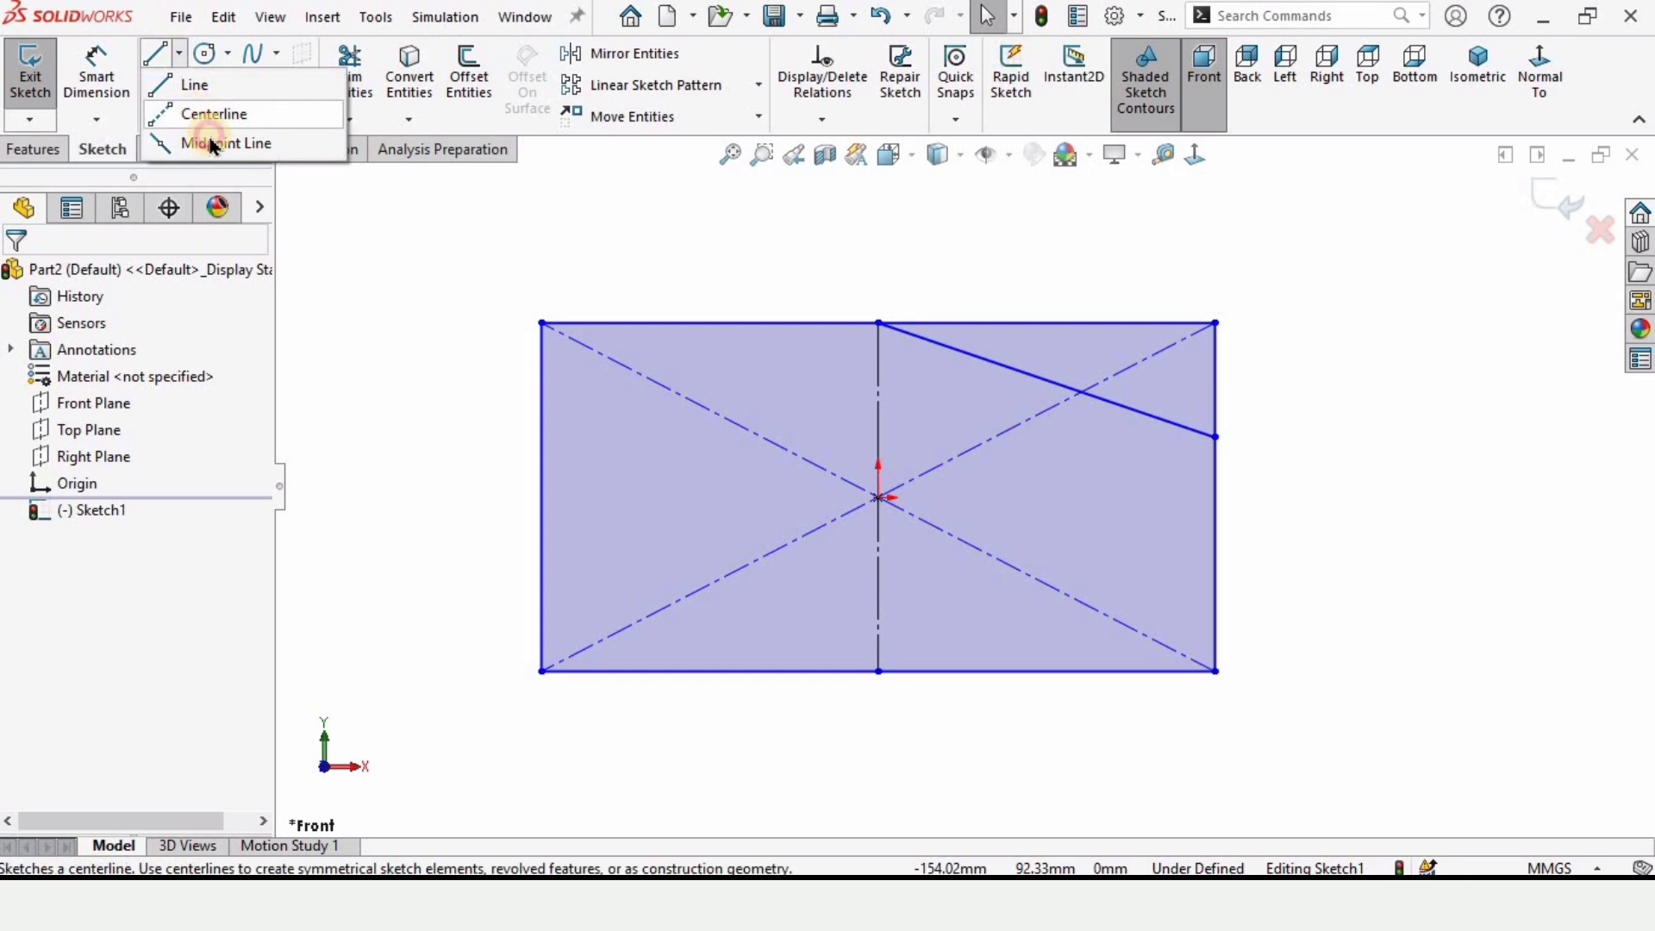
{"action": "left_click", "coordinate": [211, 114]}
{"action": "left_click", "coordinate": [878, 498]}
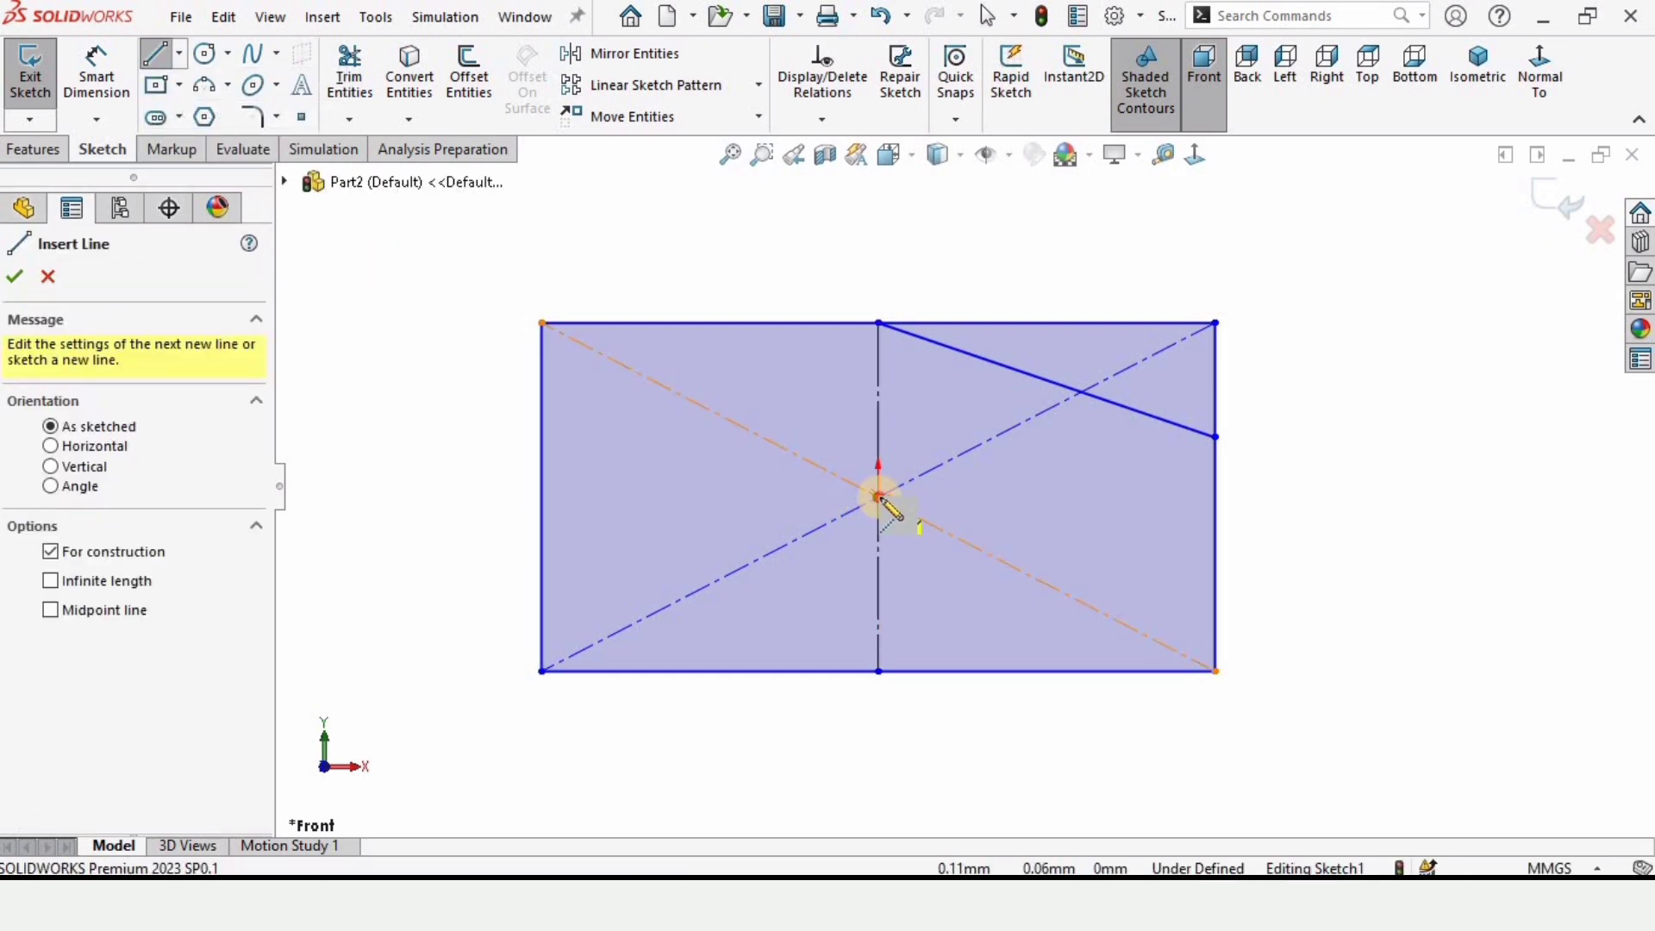
{"action": "left_click", "coordinate": [541, 498]}
{"action": "key", "text": "Escape"}
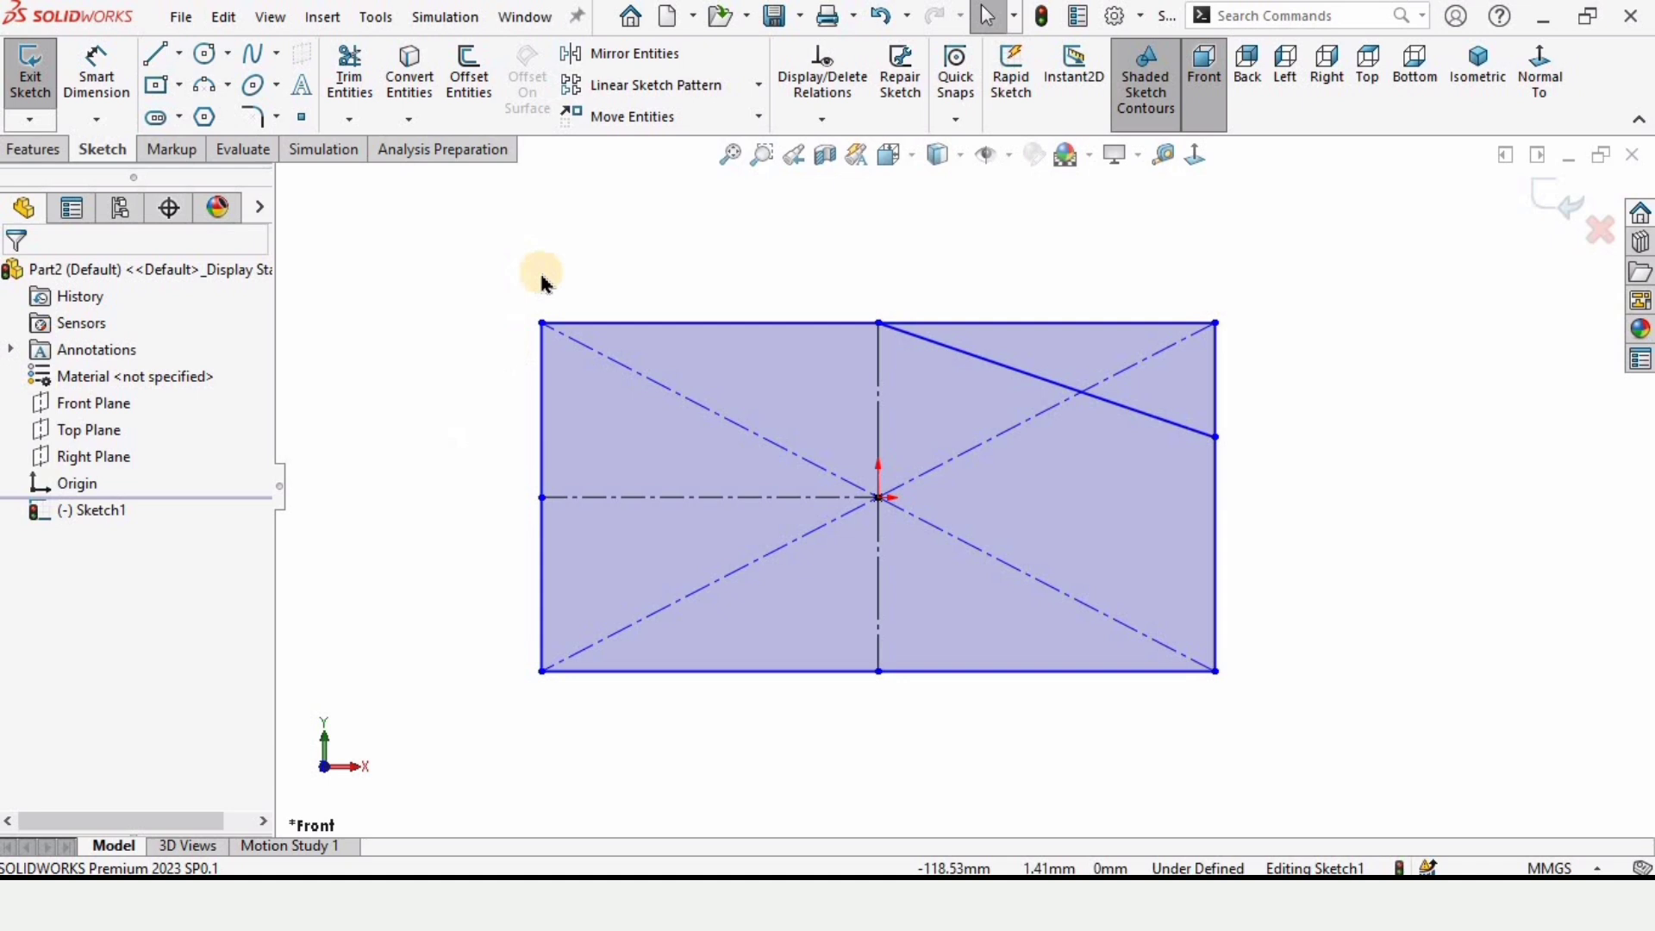
Mirror the slanted line about the horizontal centerline, keeping the original.
{"action": "left_click", "coordinate": [626, 55]}
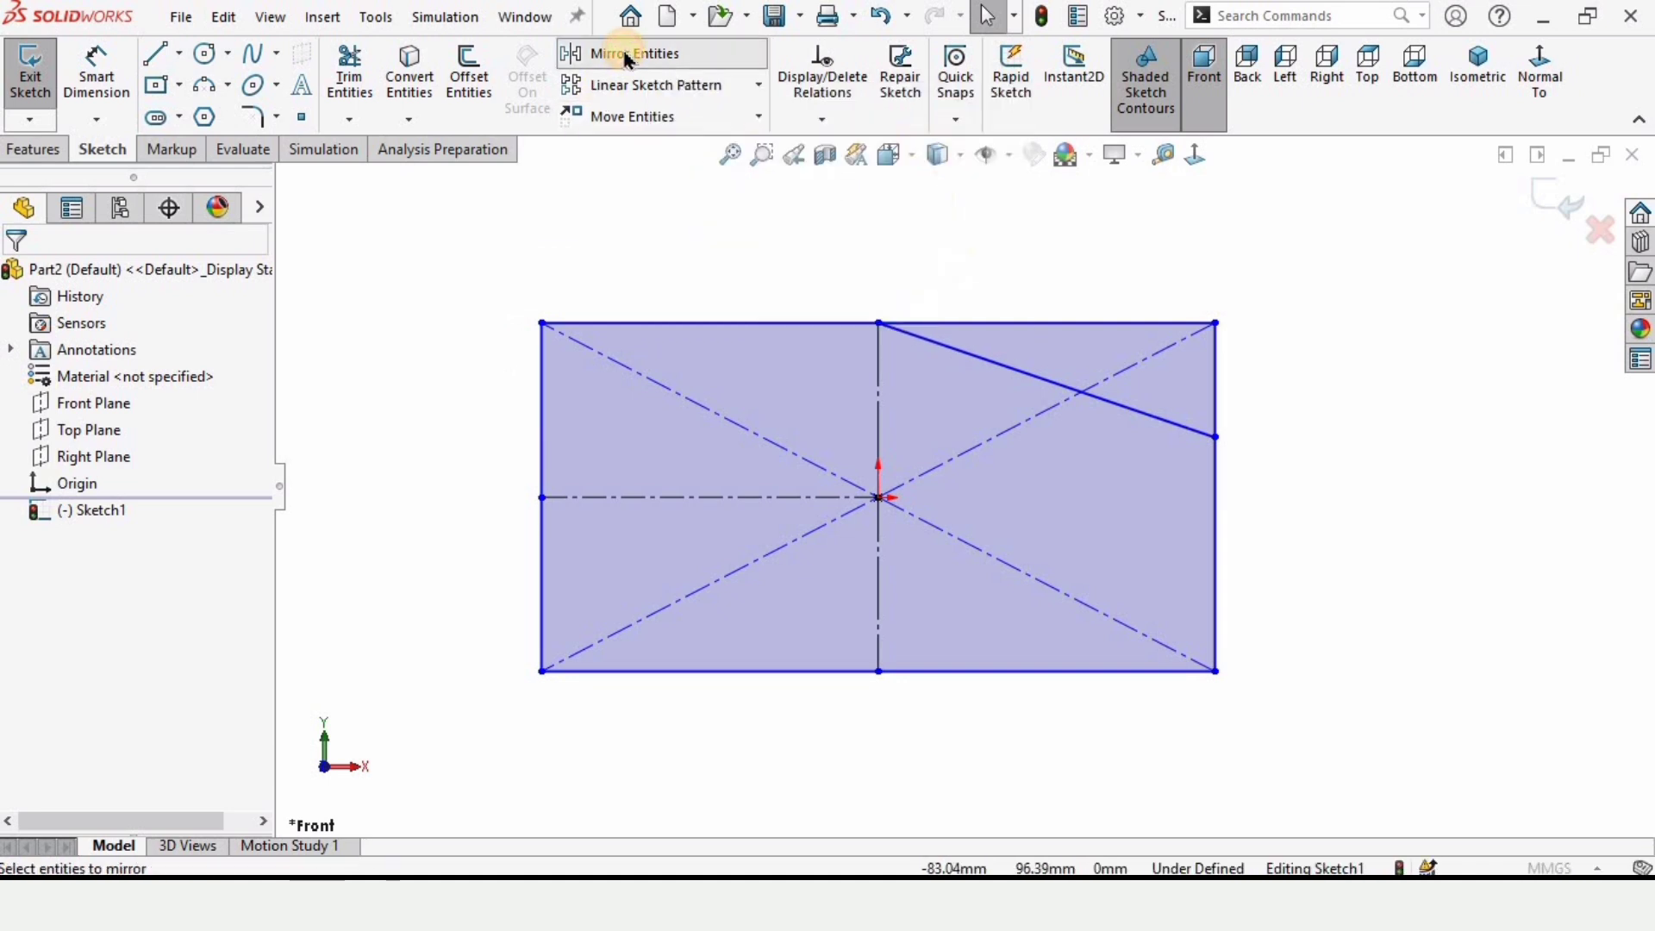
{"action": "left_click", "coordinate": [952, 349]}
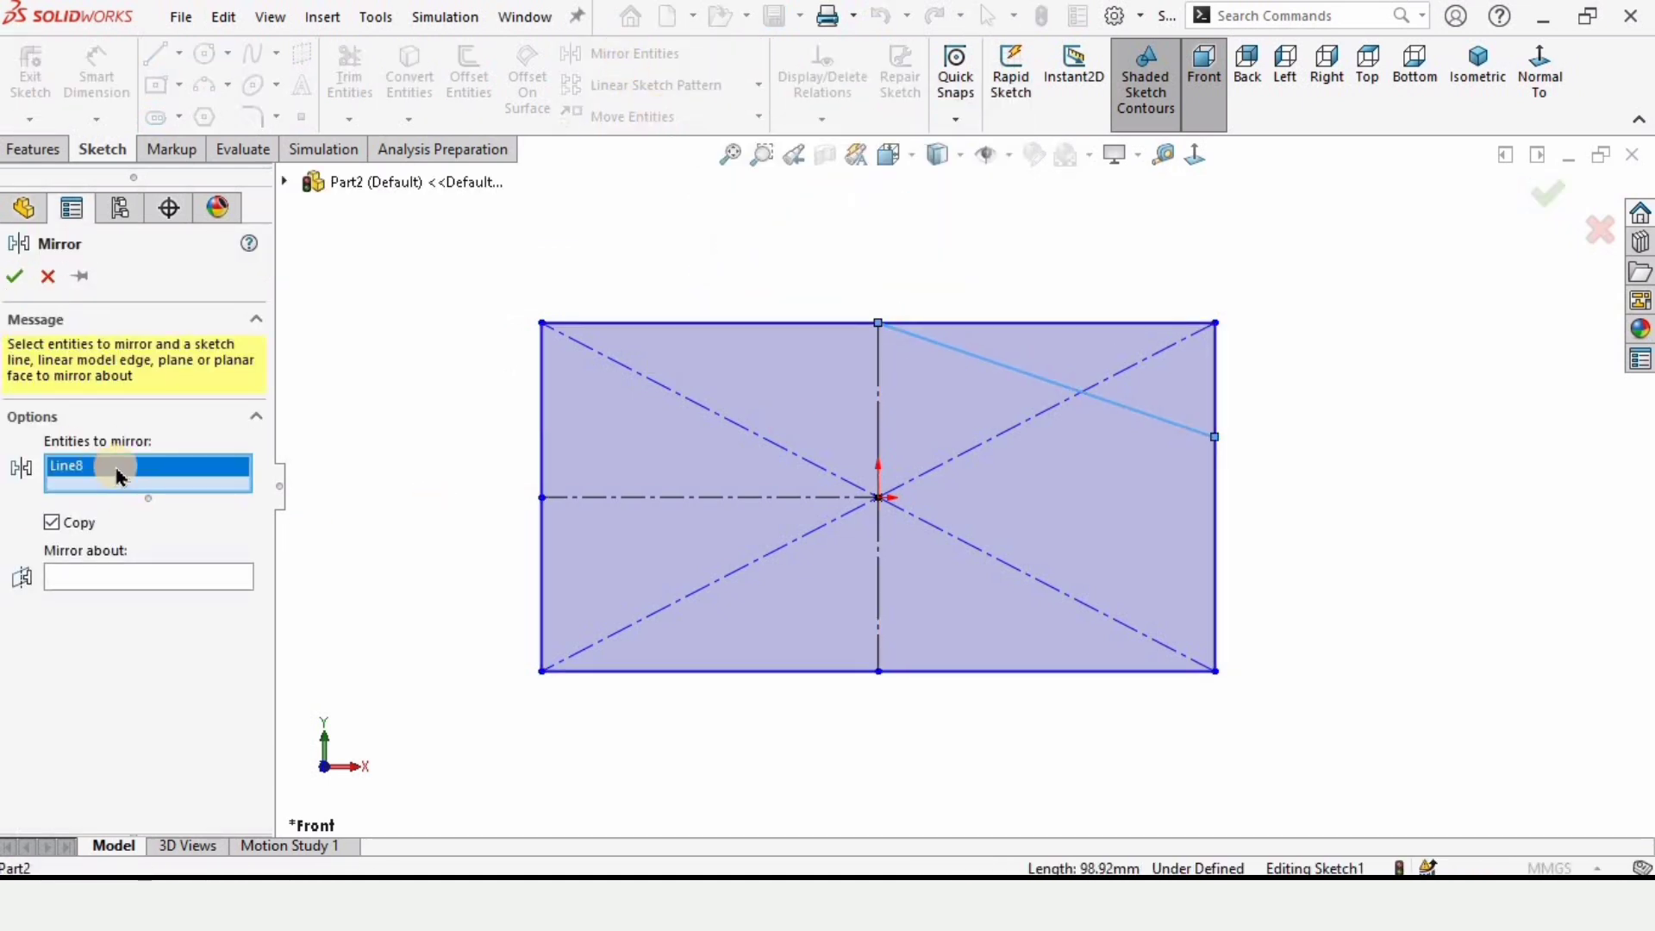
{"action": "left_click", "coordinate": [132, 580]}
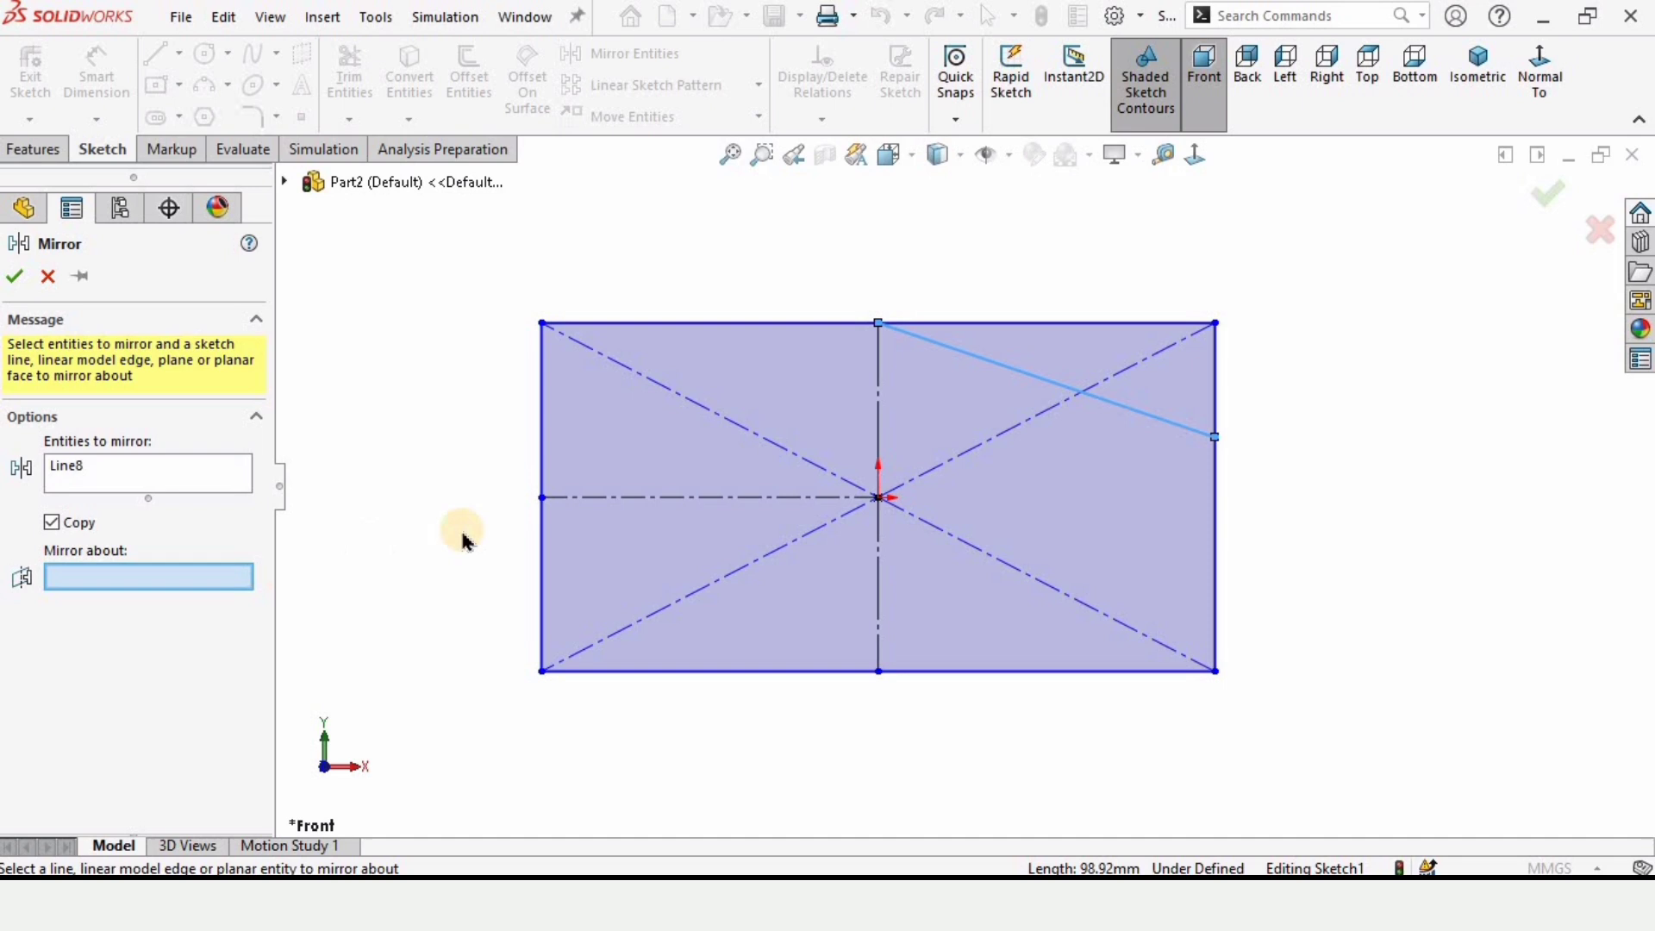
{"action": "left_click", "coordinate": [607, 500]}
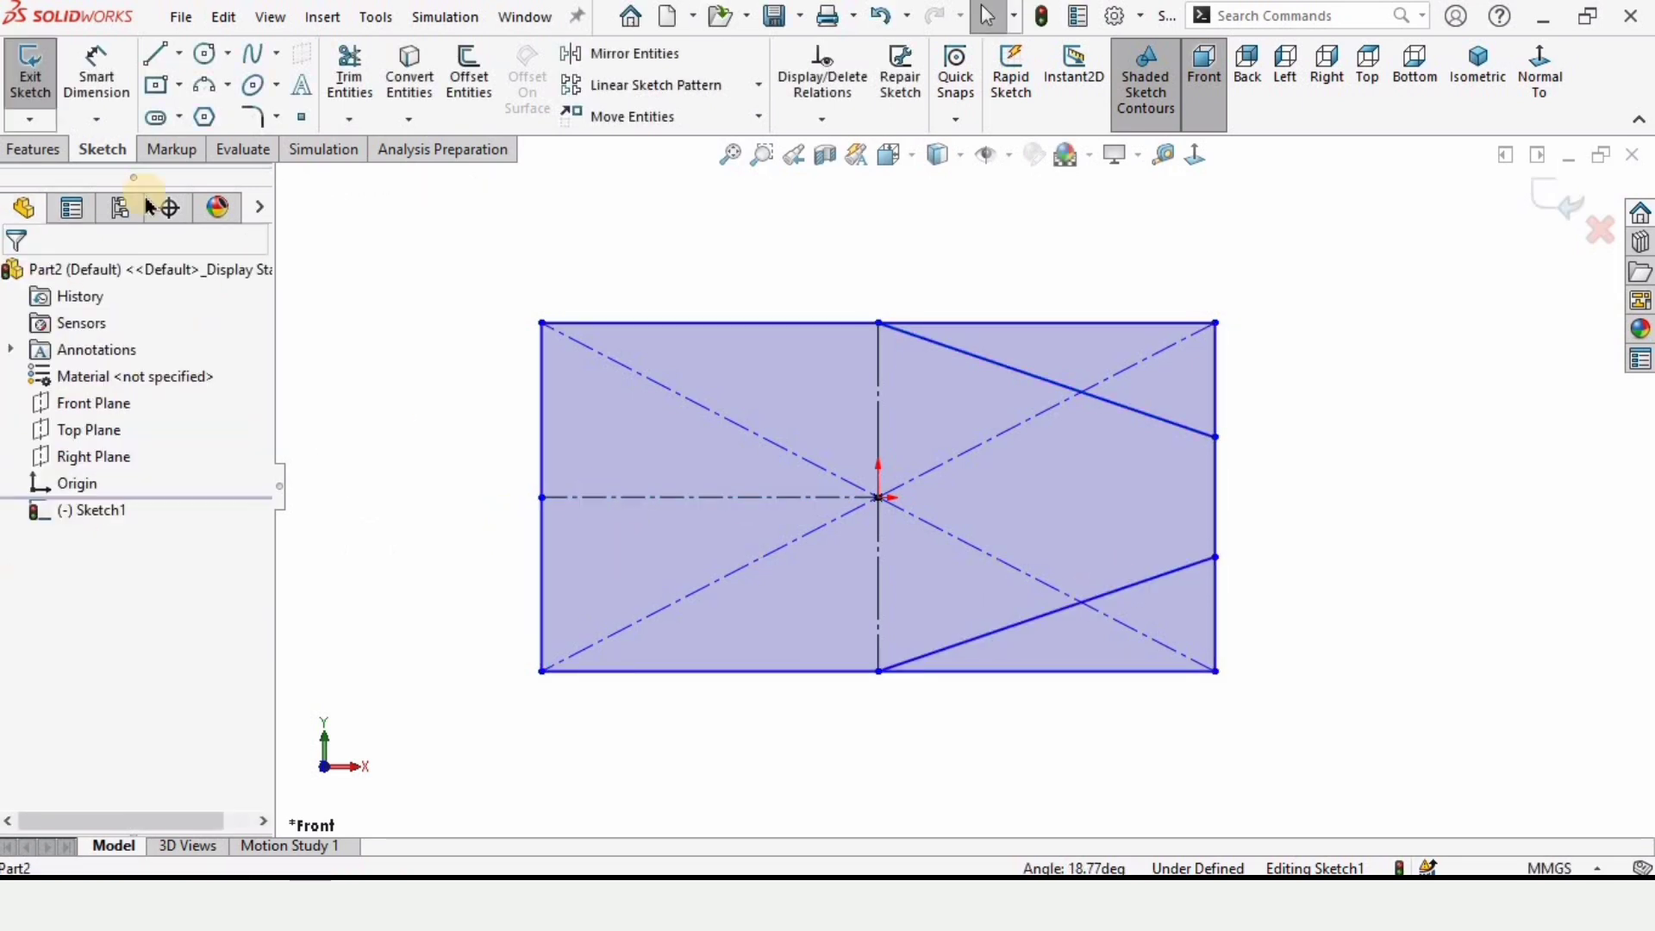
Dimension the angle between the vertical construction line and the upper slanted line as 75 degrees.
{"action": "left_click", "coordinate": [97, 80]}
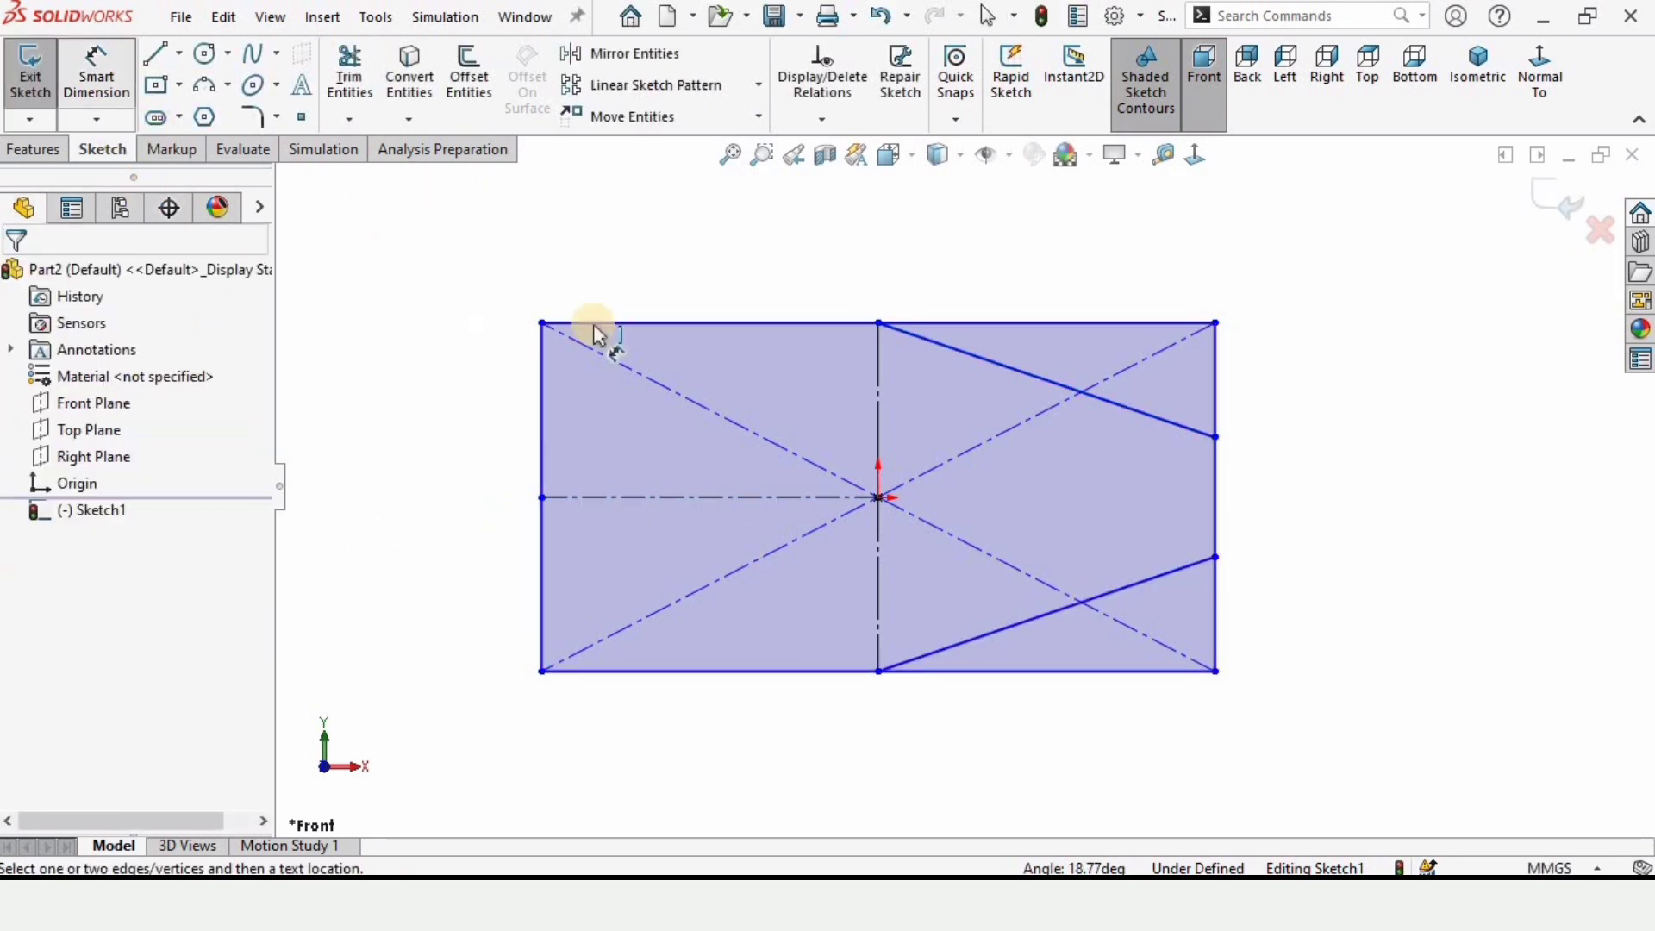
{"action": "left_click", "coordinate": [881, 339]}
{"action": "left_click", "coordinate": [924, 350]}
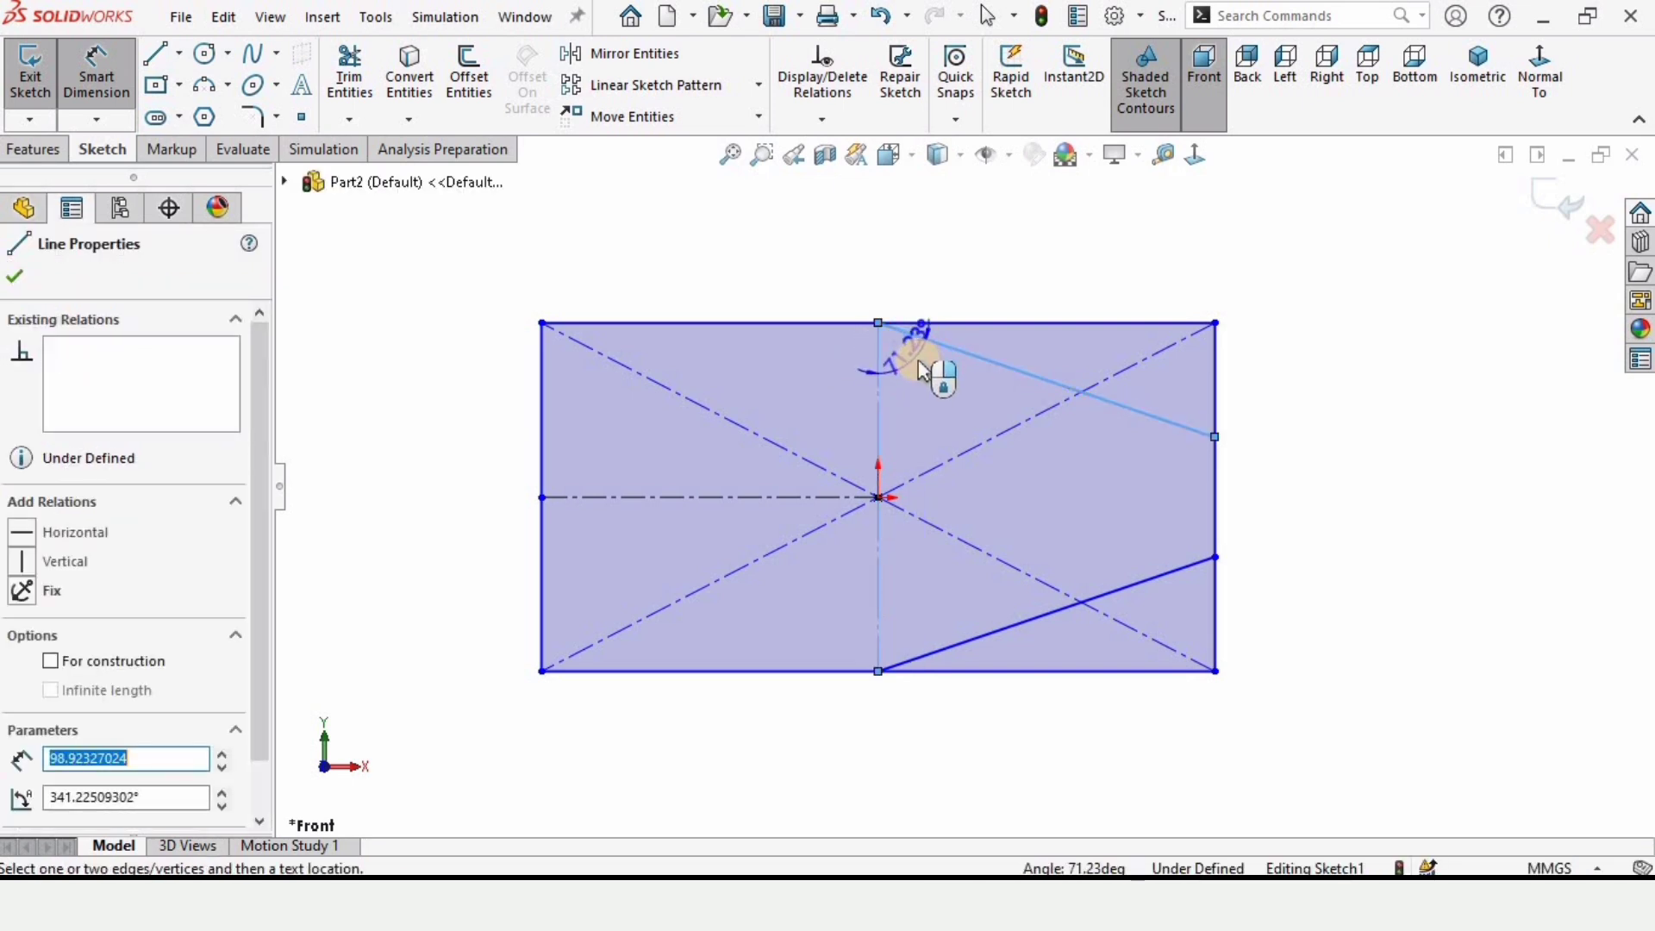
{"action": "left_click", "coordinate": [920, 359]}
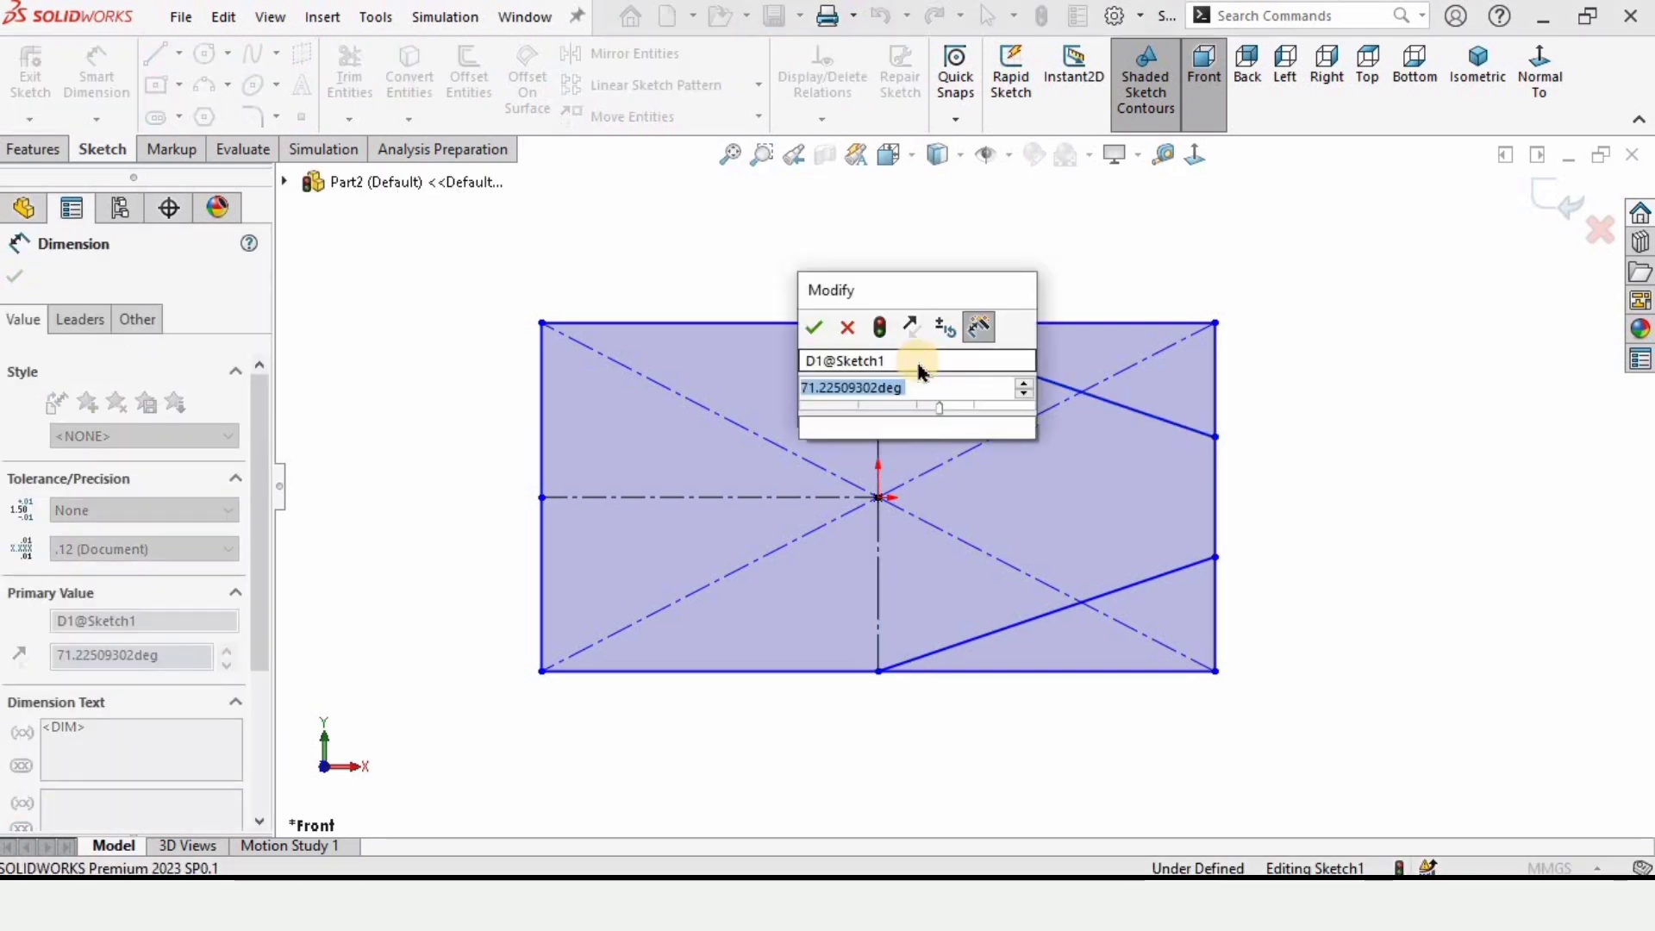
{"action": "type", "text": "75"}
{"action": "key", "text": "Return"}
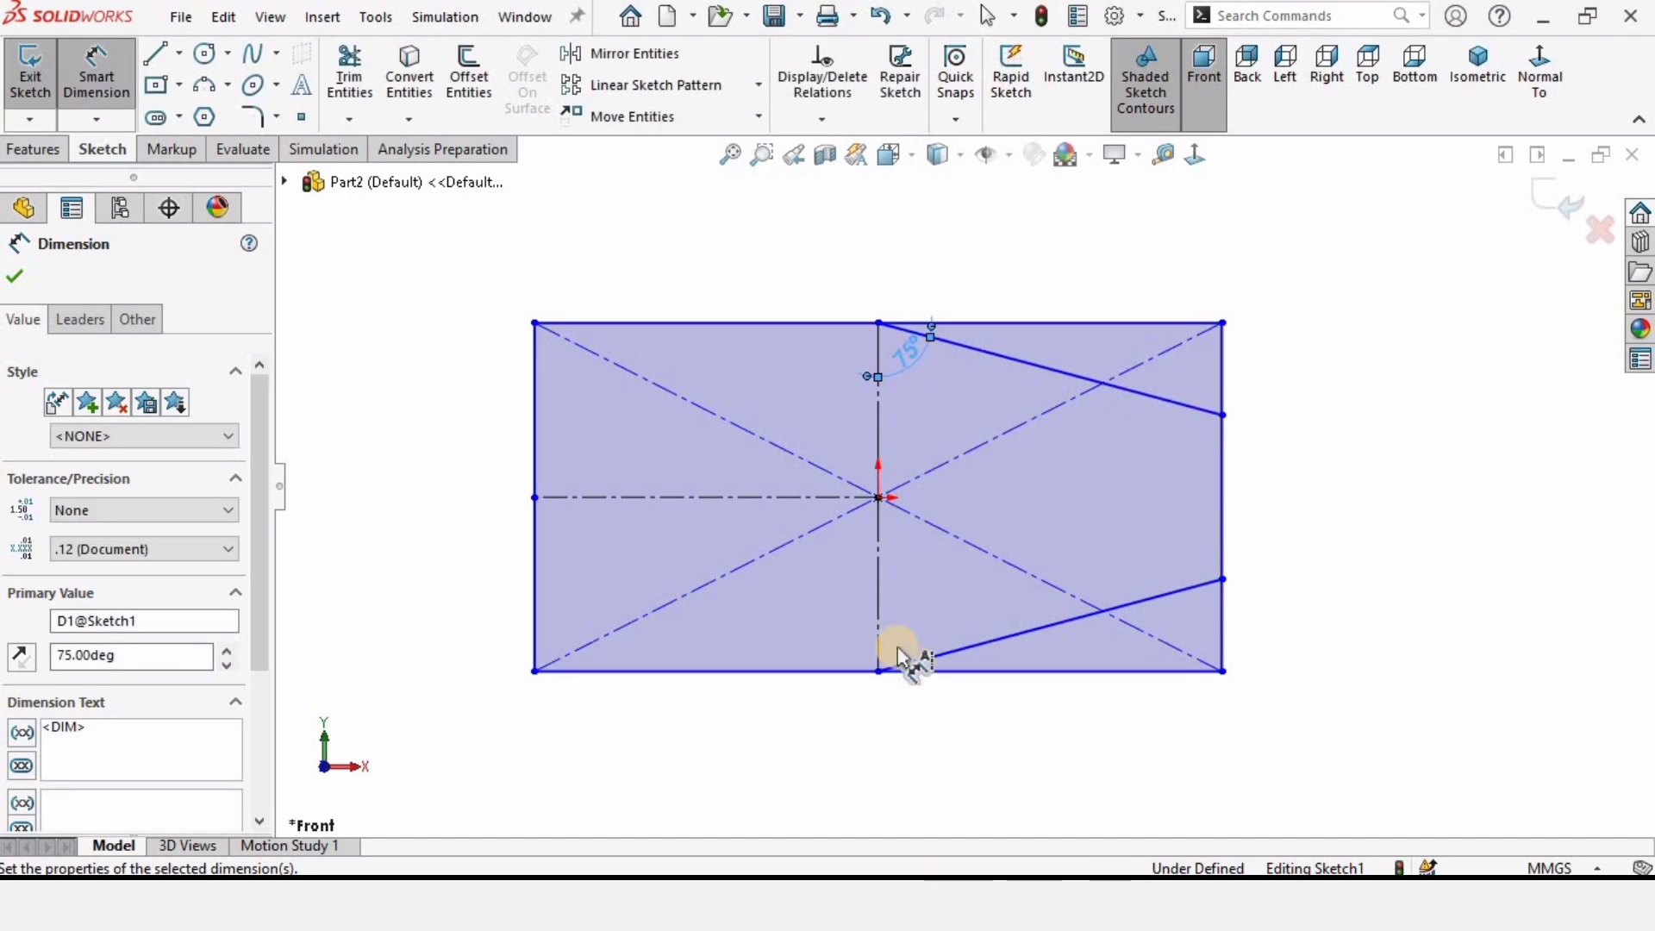
{"action": "left_click", "coordinate": [17, 276]}
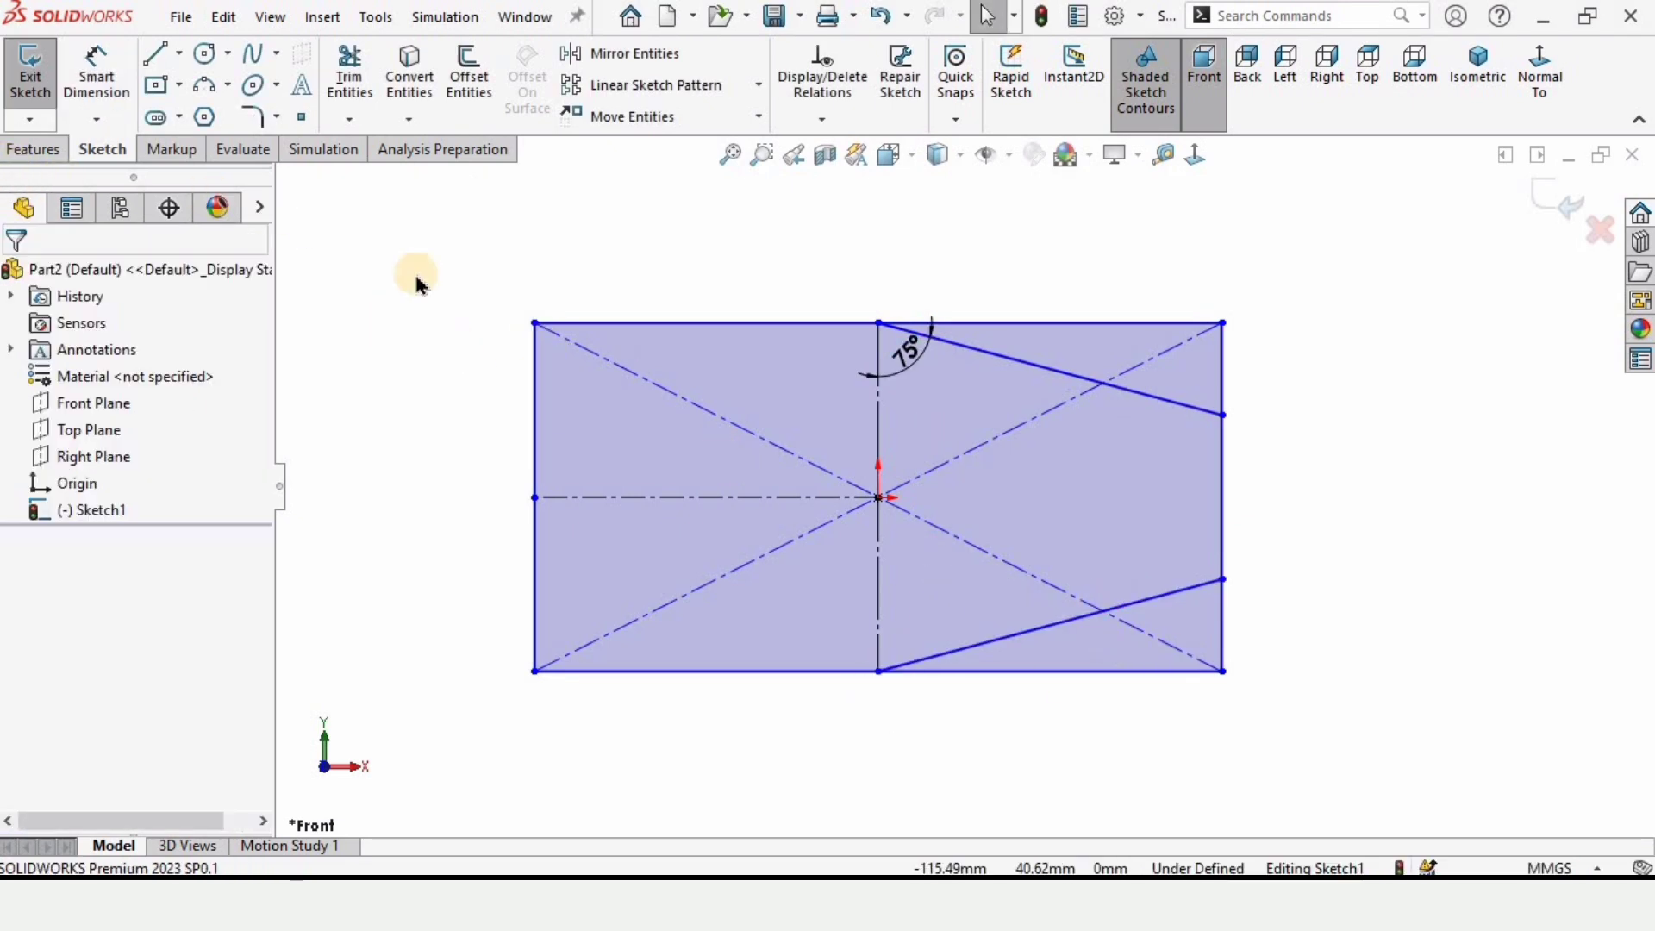
Sketch a circle of about 22.9 mm radius centered on the right edge's midpoint, passing through the slanted line's endpoint.
{"action": "left_click", "coordinate": [207, 57]}
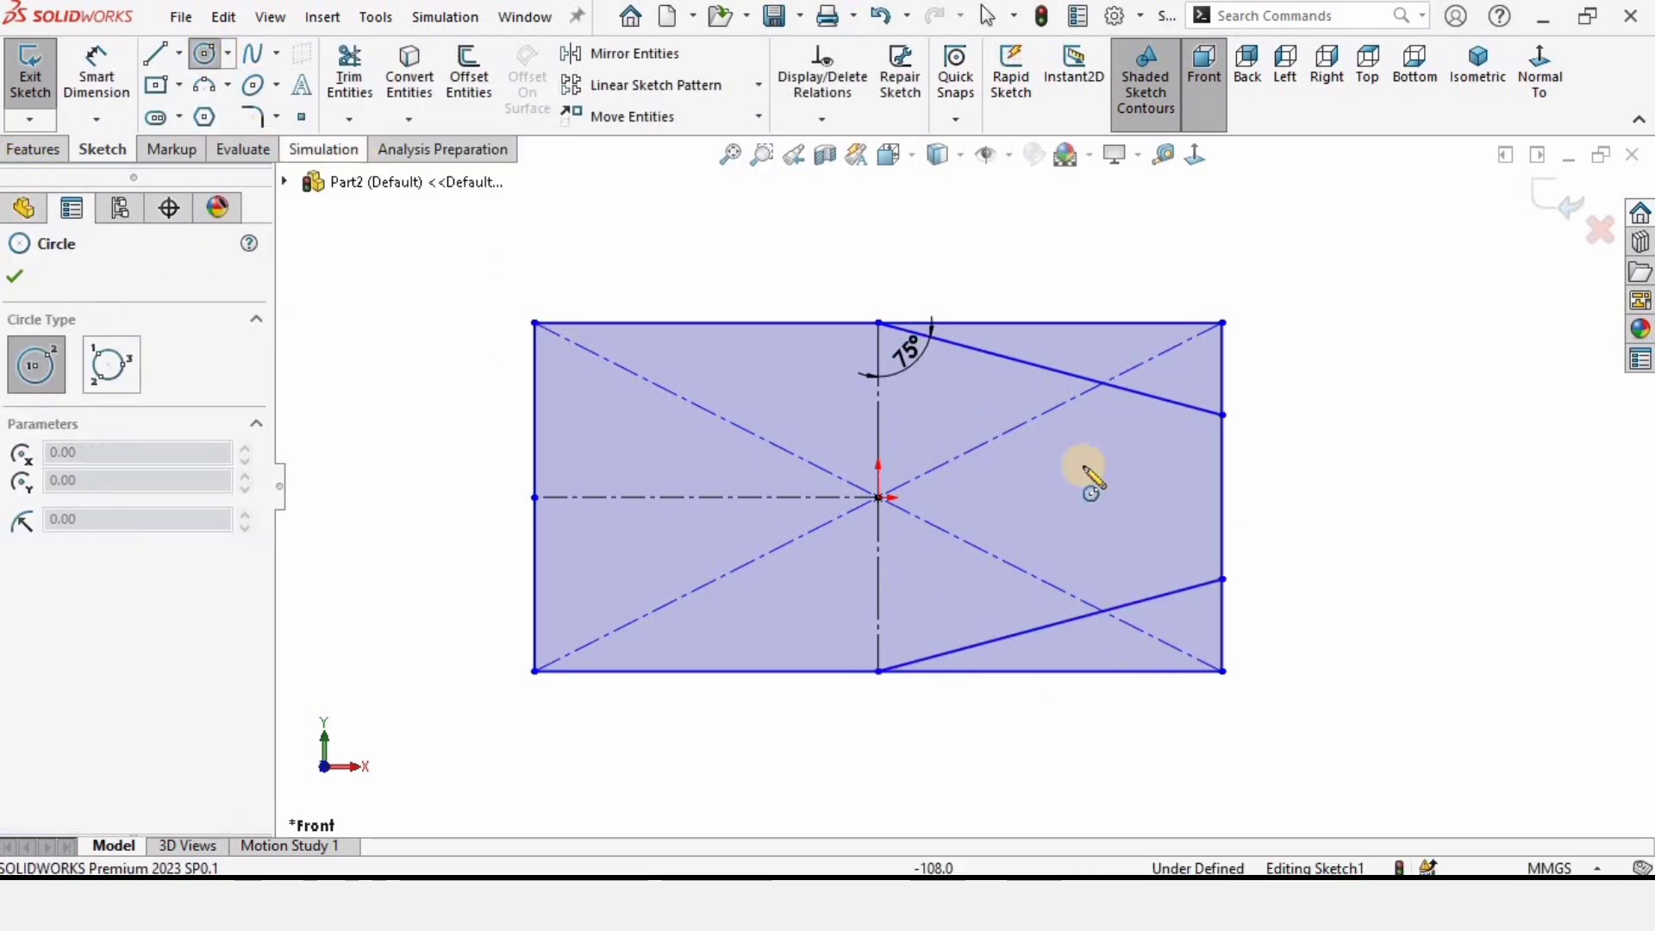
{"action": "left_click", "coordinate": [1223, 498]}
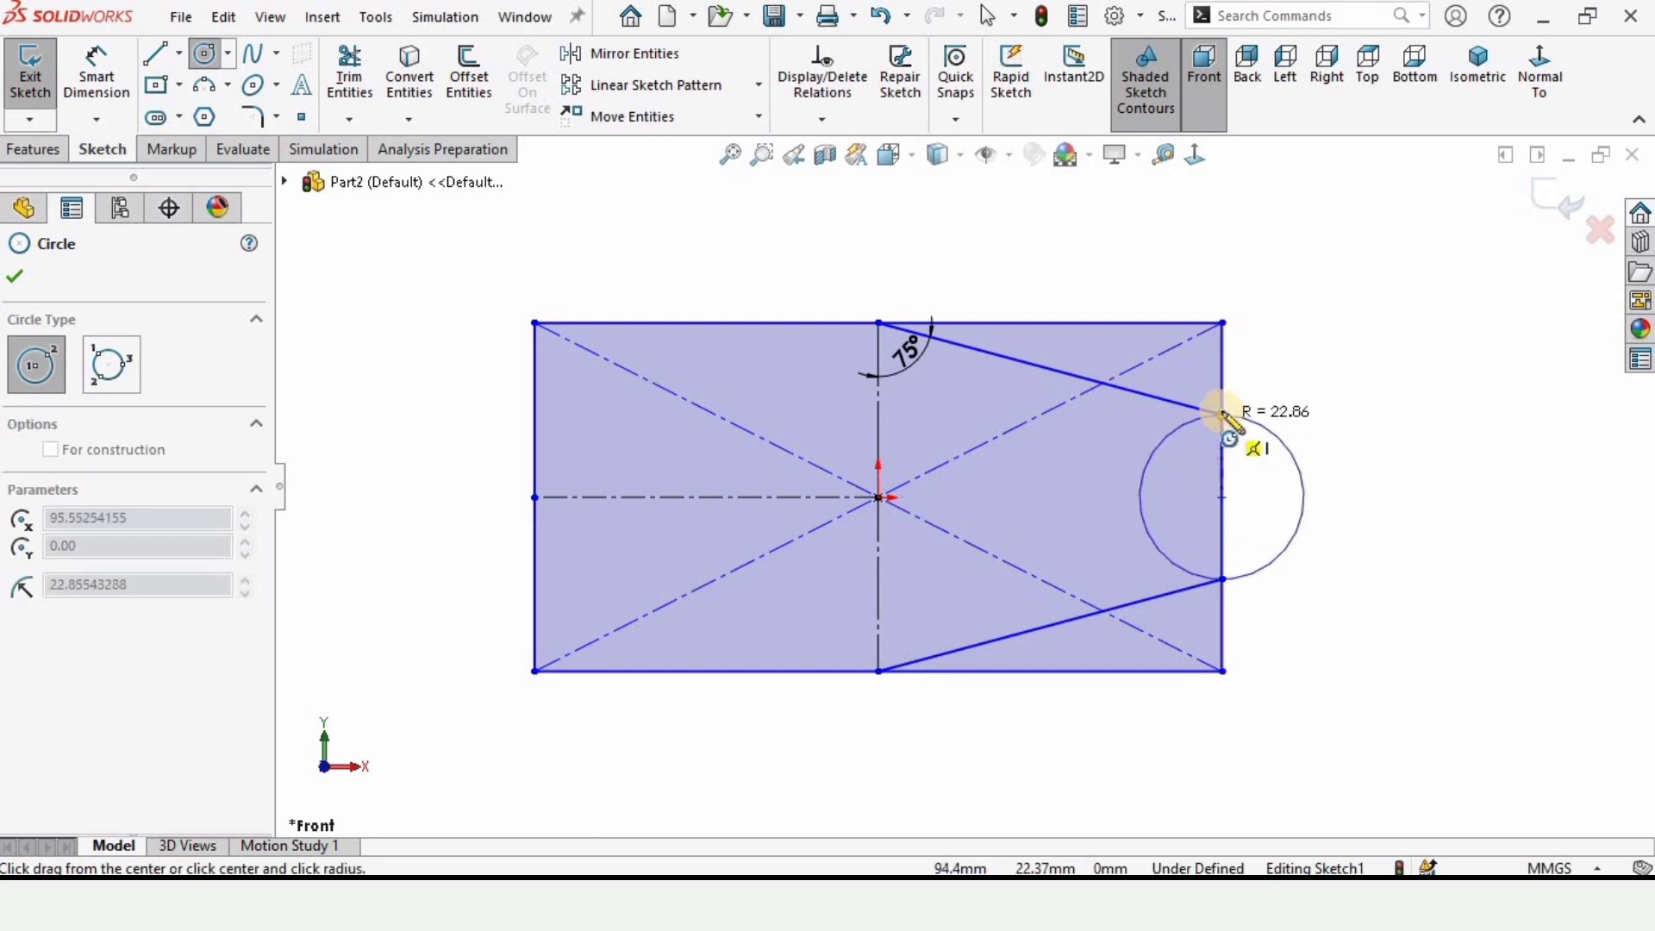
{"action": "left_click", "coordinate": [1222, 411]}
{"action": "key", "text": "Escape"}
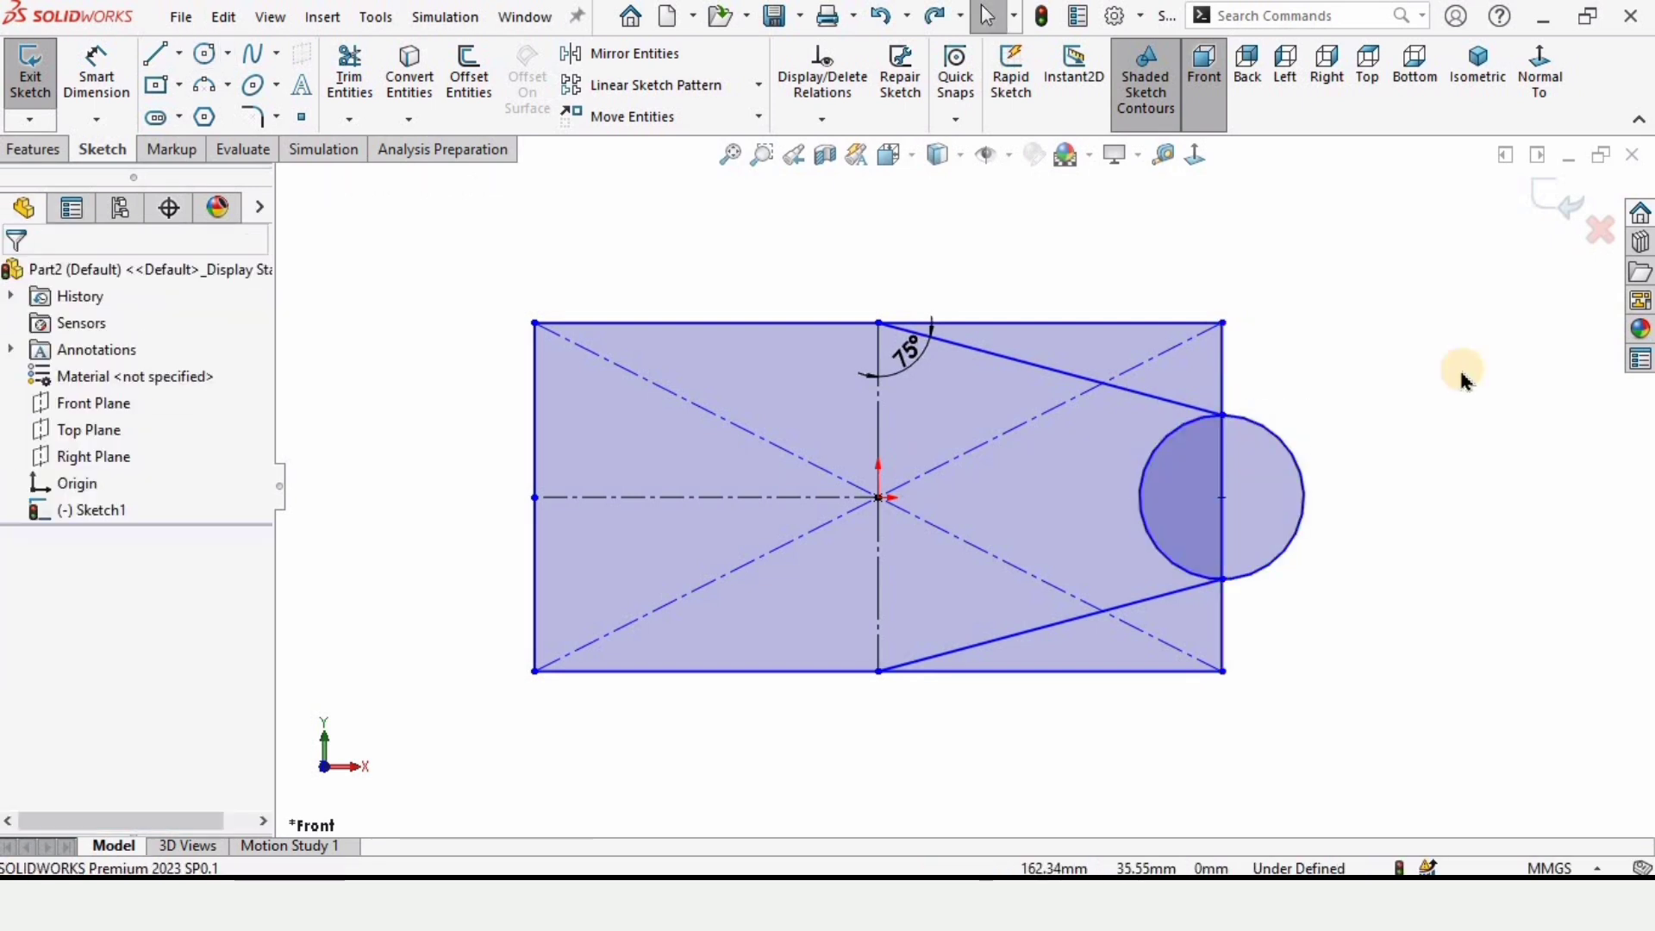
Convert the rectangle's right edge to construction geometry and trim the top and bottom edge segments beyond the slanted lines.
{"action": "left_click", "coordinate": [1223, 362]}
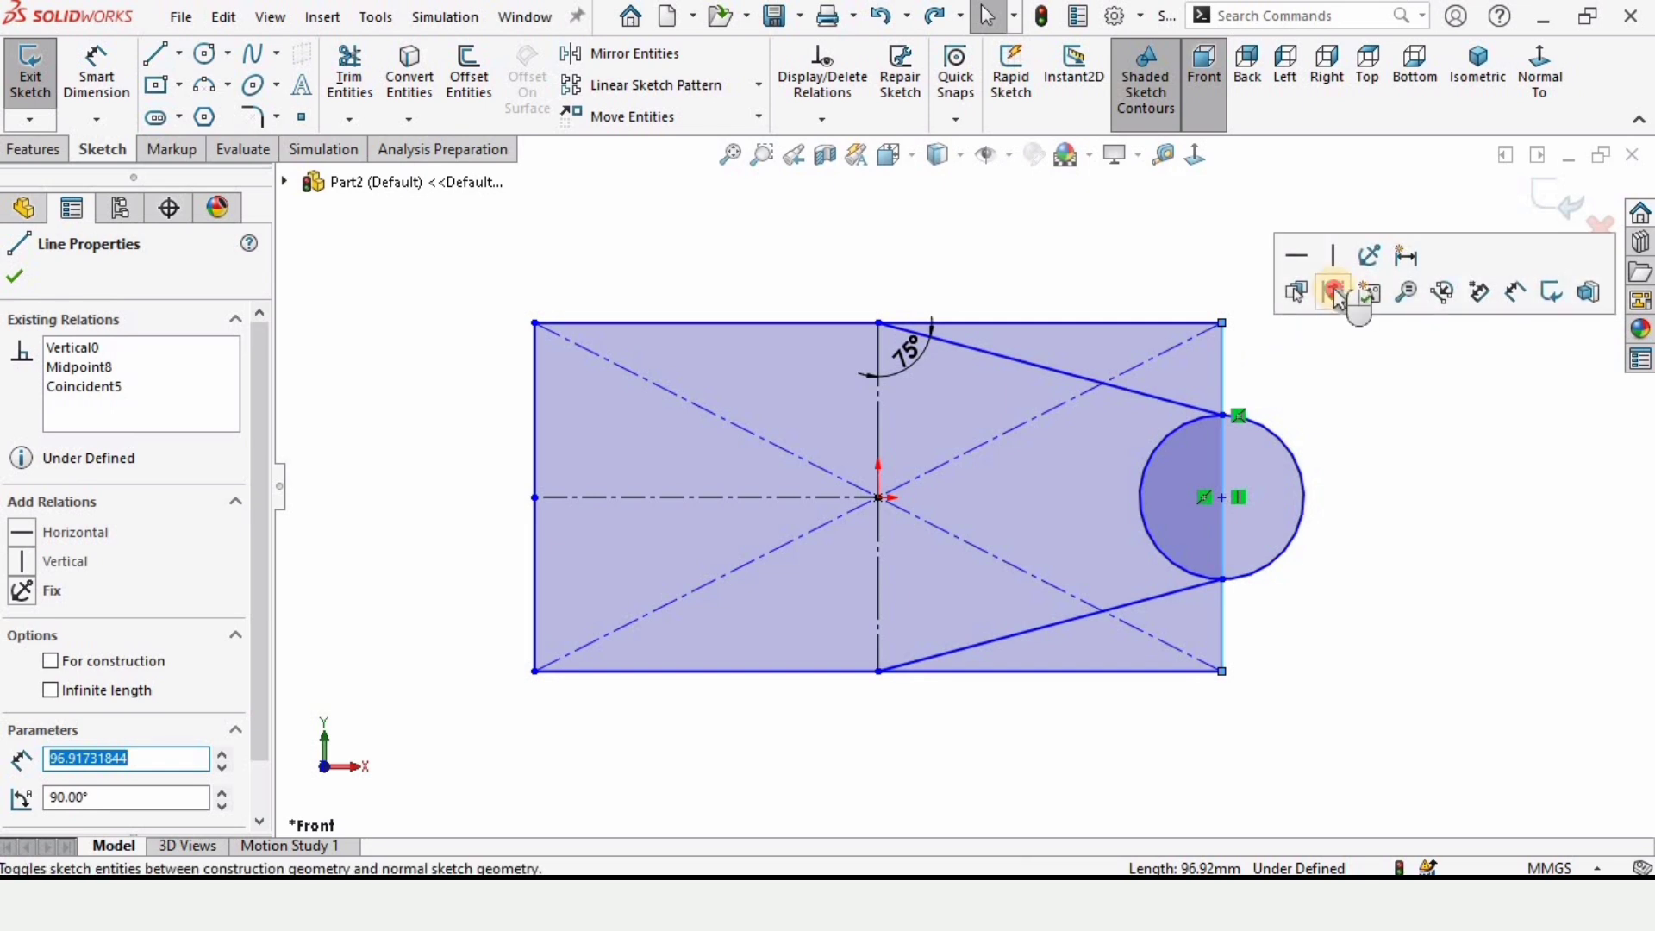
{"action": "left_click", "coordinate": [1334, 293]}
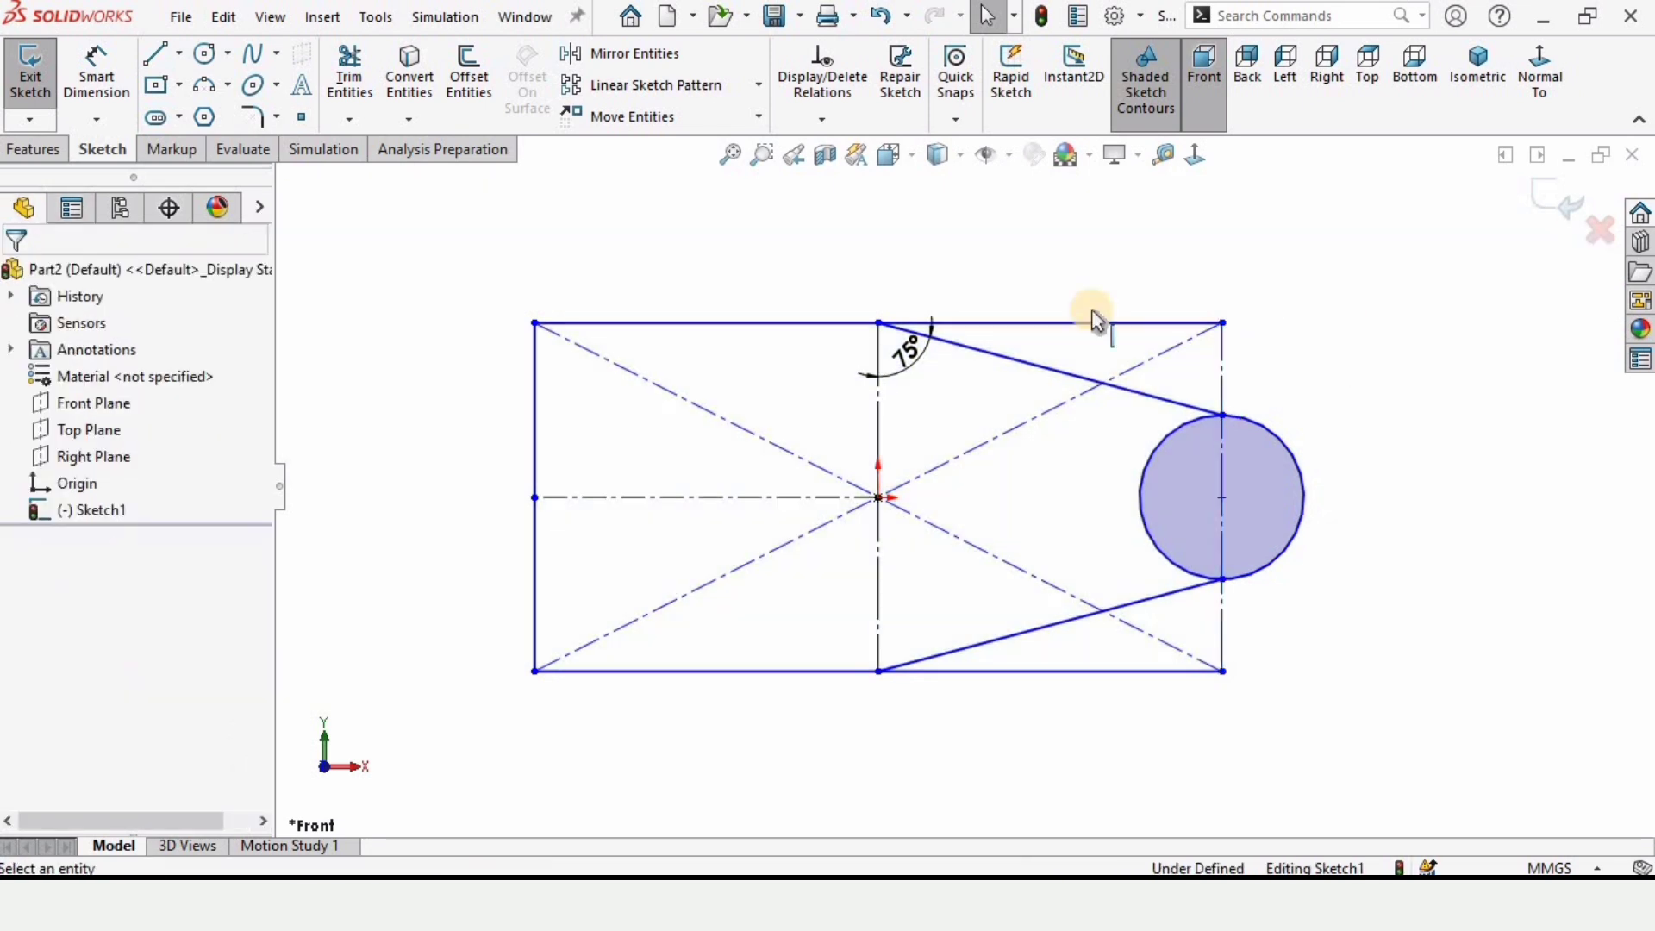
{"action": "left_click", "coordinate": [349, 76]}
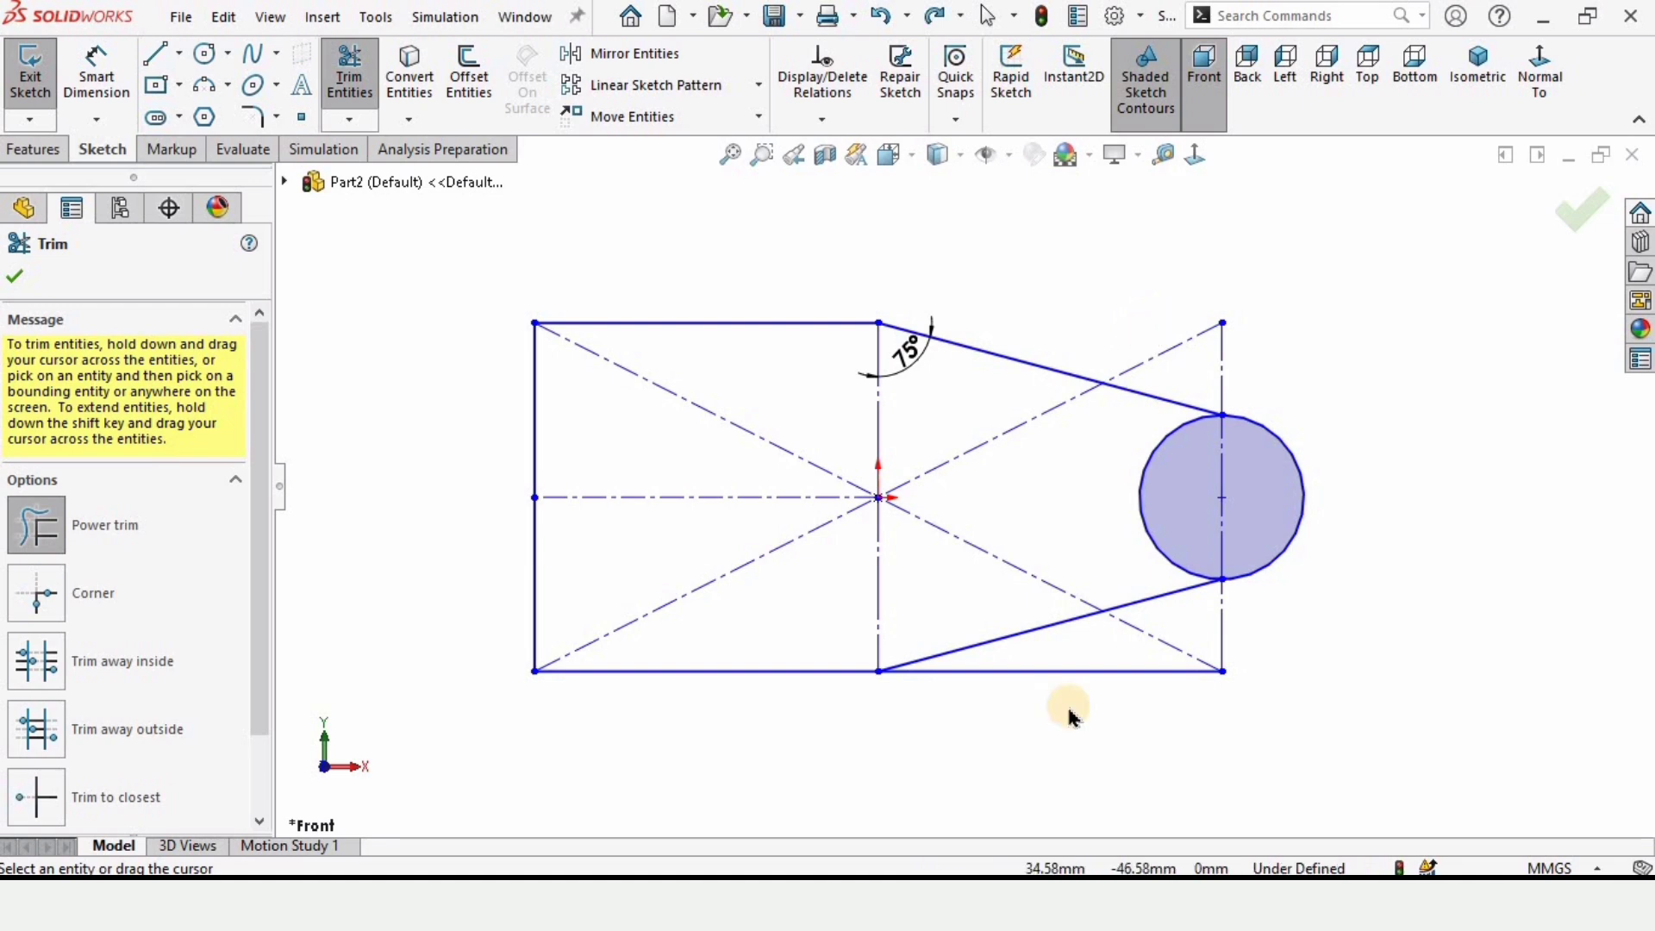
{"action": "left_click_drag", "start_coordinate": [1090, 669], "coordinate": [1131, 670]}
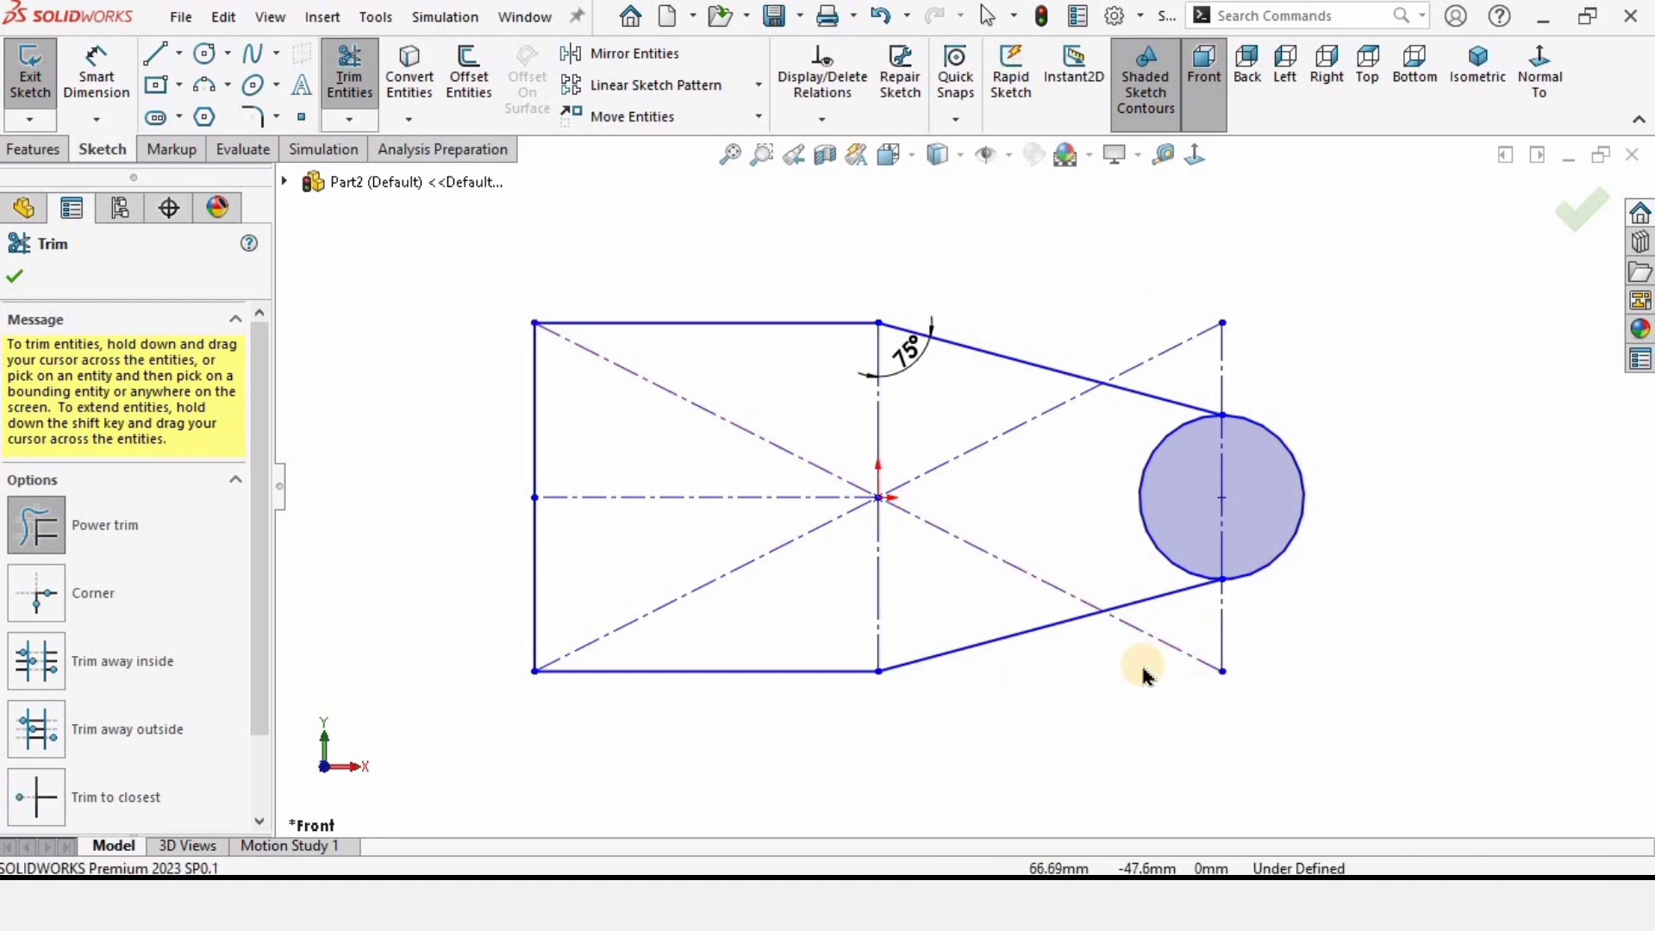
{"action": "key", "text": "Escape"}
Sketch a smaller concentric circle inside the circle at the tapered end of the profile.
{"action": "scroll", "coordinate": [1361, 523], "scroll_direction": "down", "scroll_amount": 1}
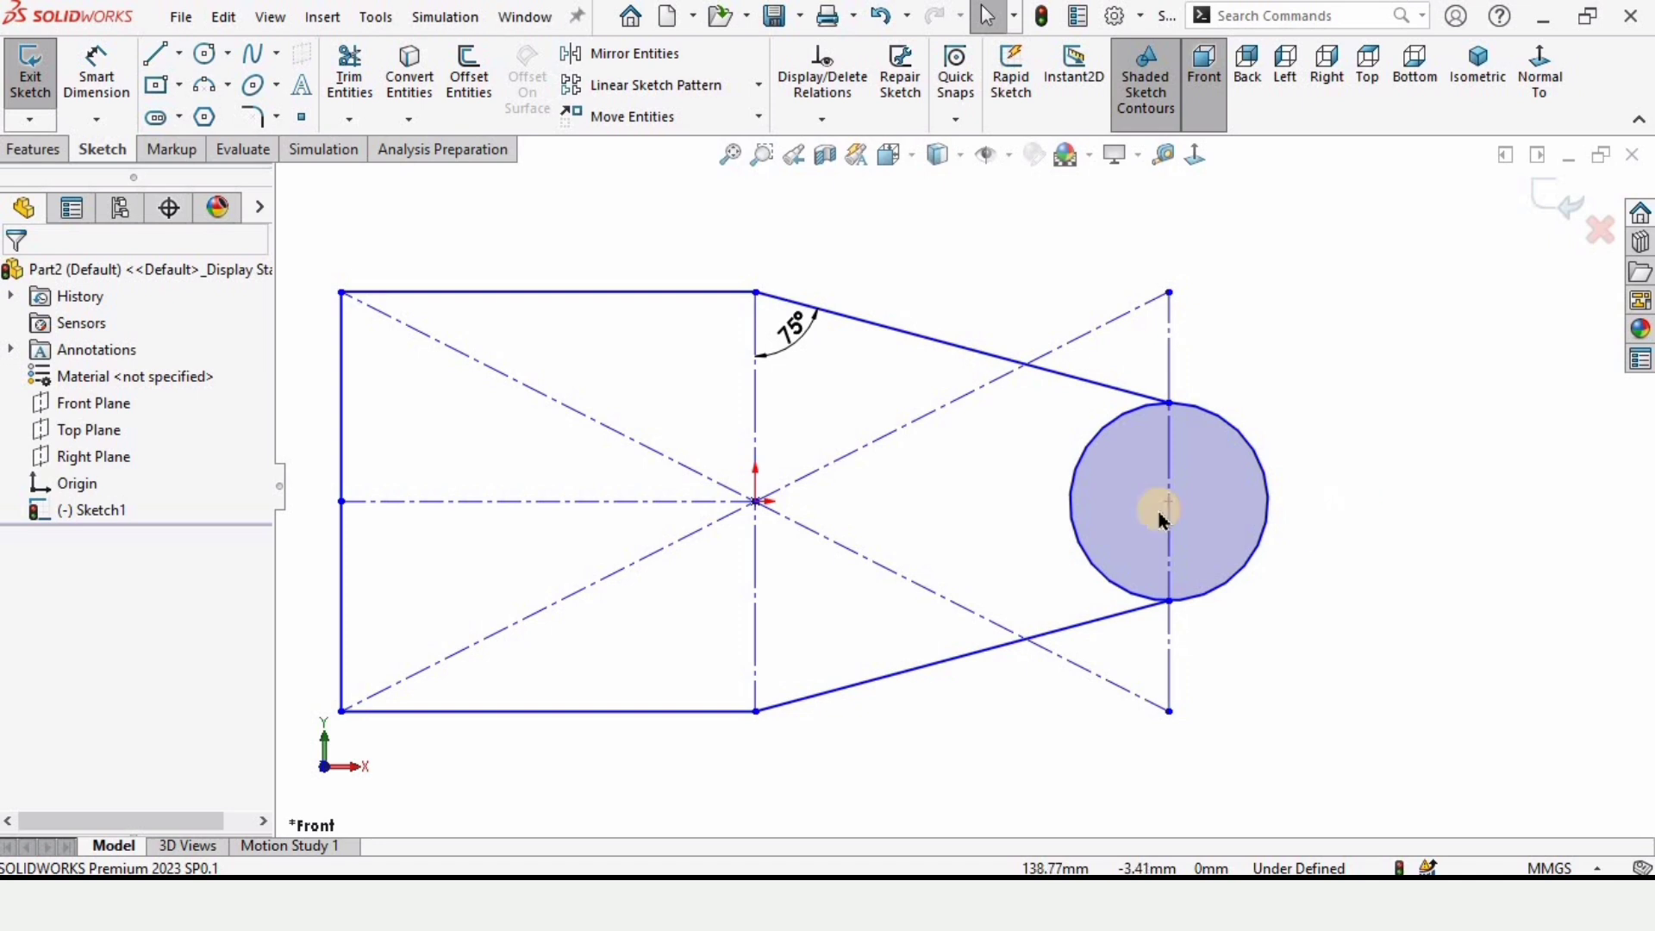
{"action": "left_click", "coordinate": [204, 54]}
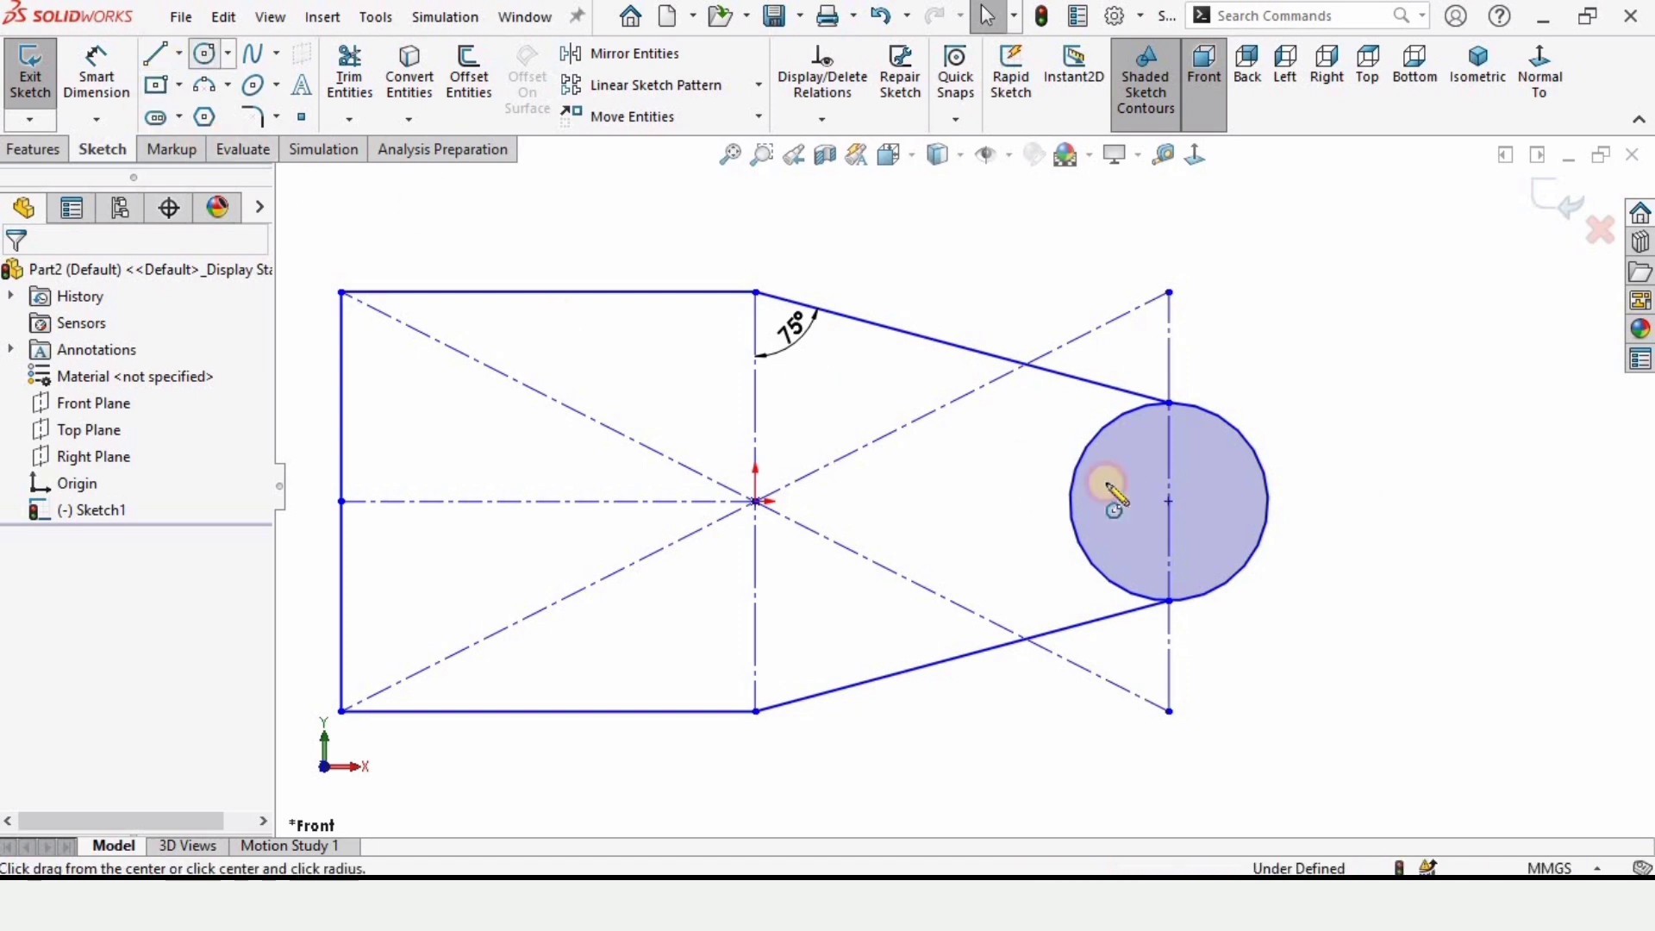
{"action": "left_click", "coordinate": [1169, 501]}
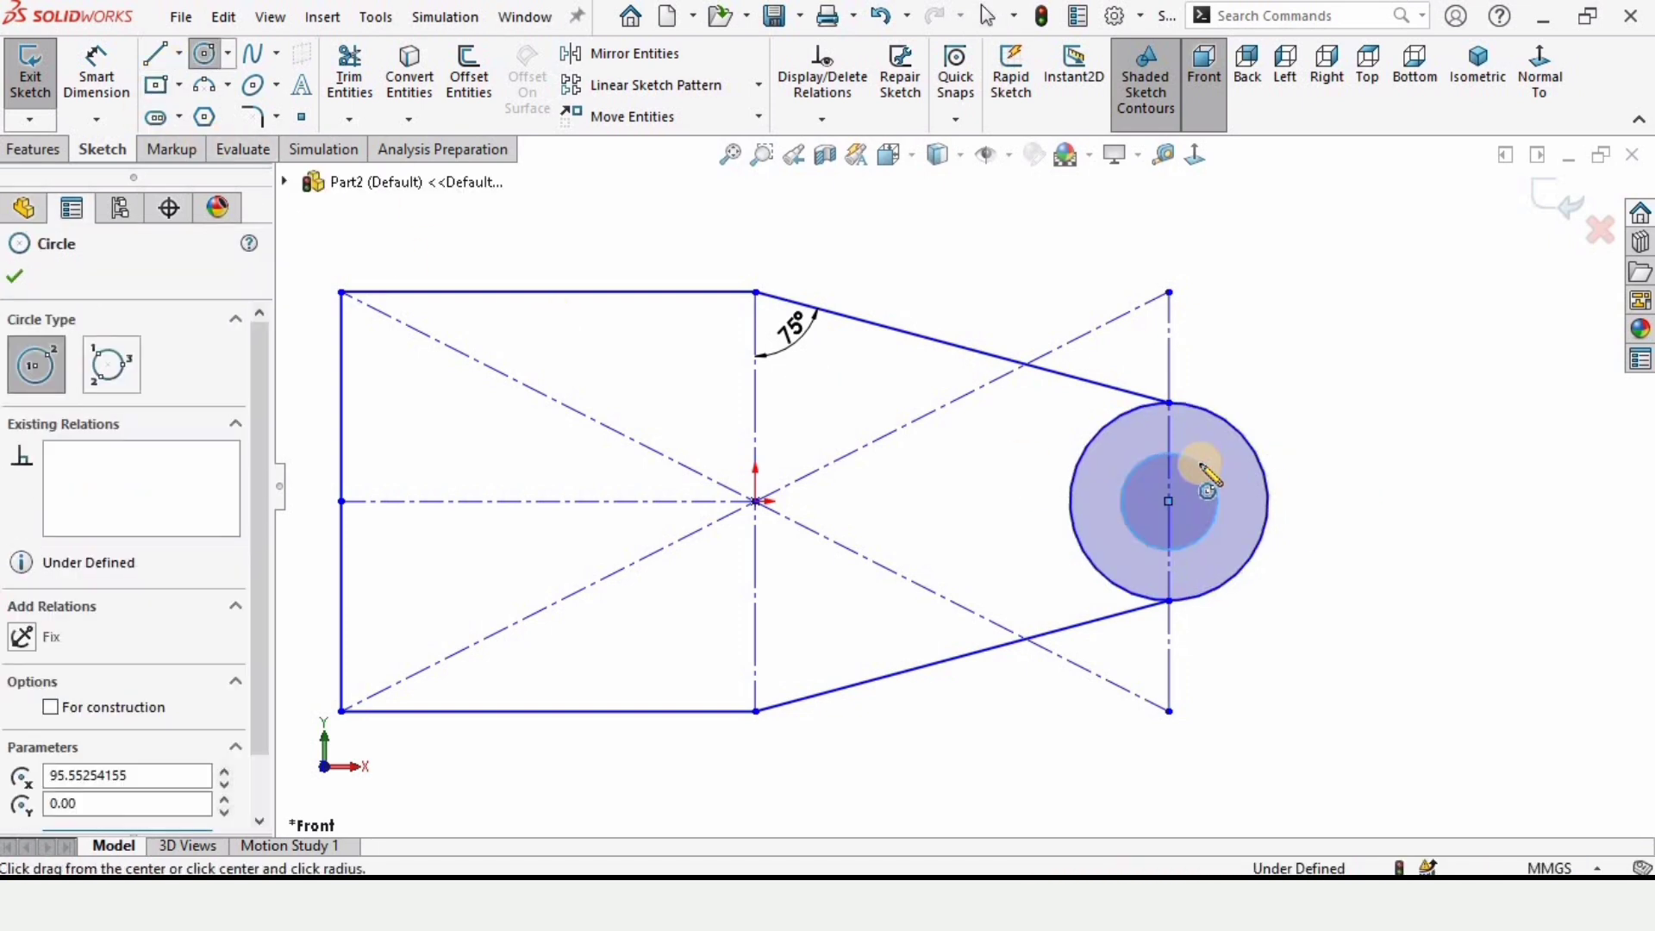
Complete the smaller concentric circle and trim away the large circle's inner arc between the two slanted lines.
{"action": "left_click", "coordinate": [1201, 473]}
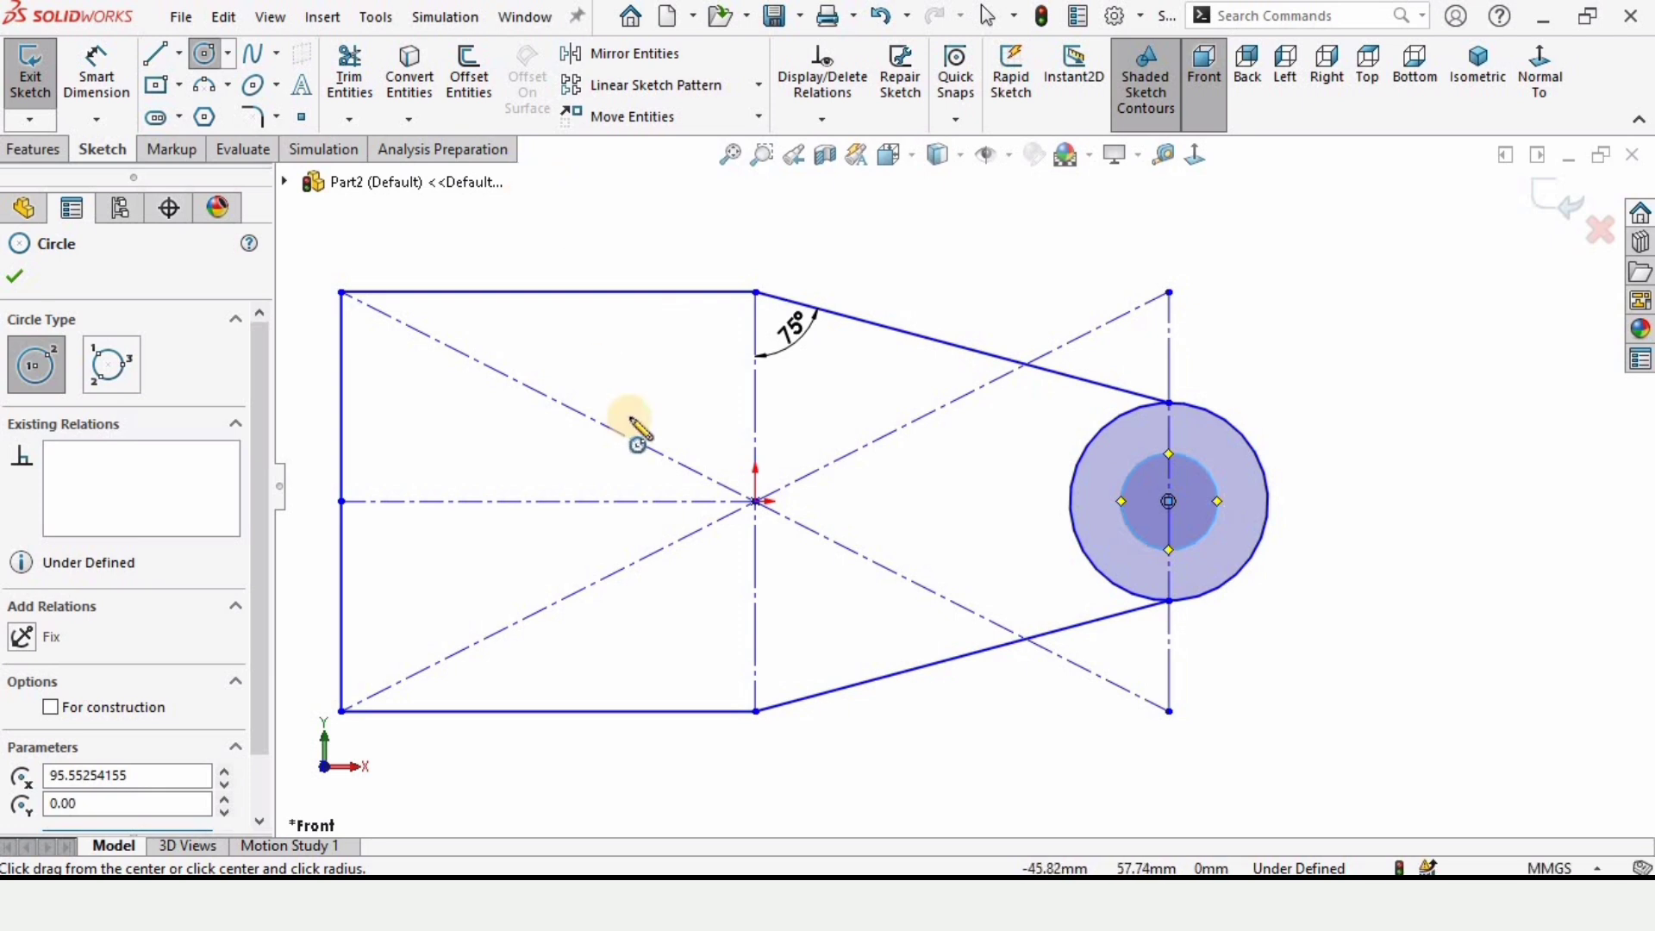
{"action": "key", "text": "Escape"}
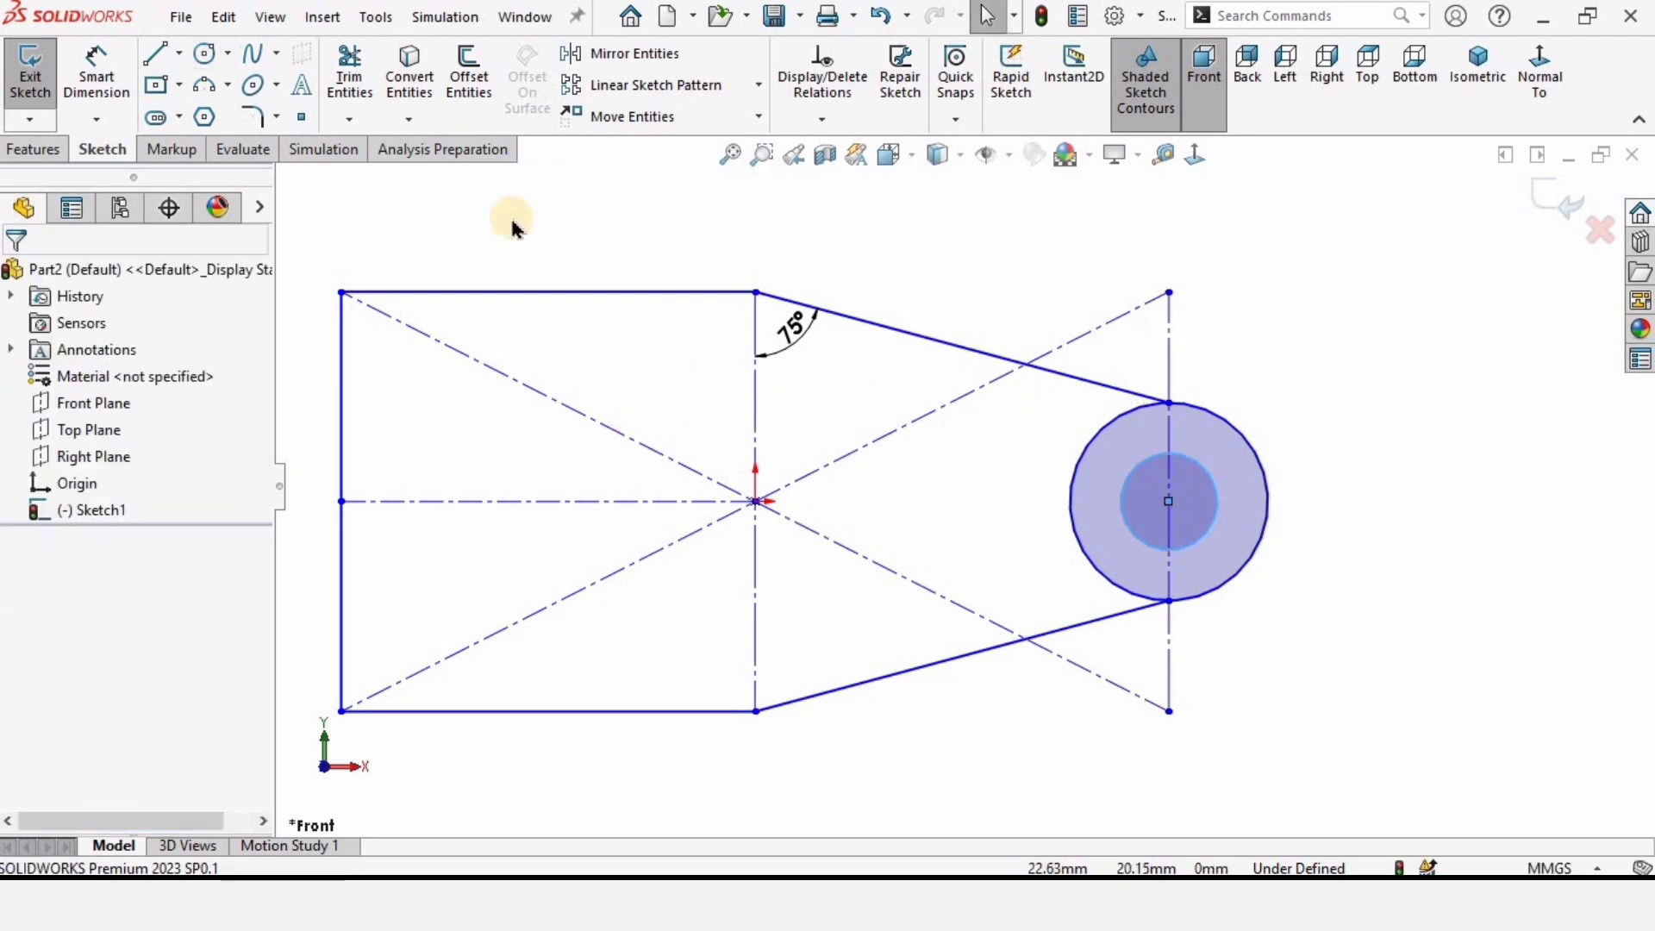
{"action": "left_click", "coordinate": [349, 76]}
{"action": "left_click_drag", "start_coordinate": [1017, 451], "coordinate": [1079, 487]}
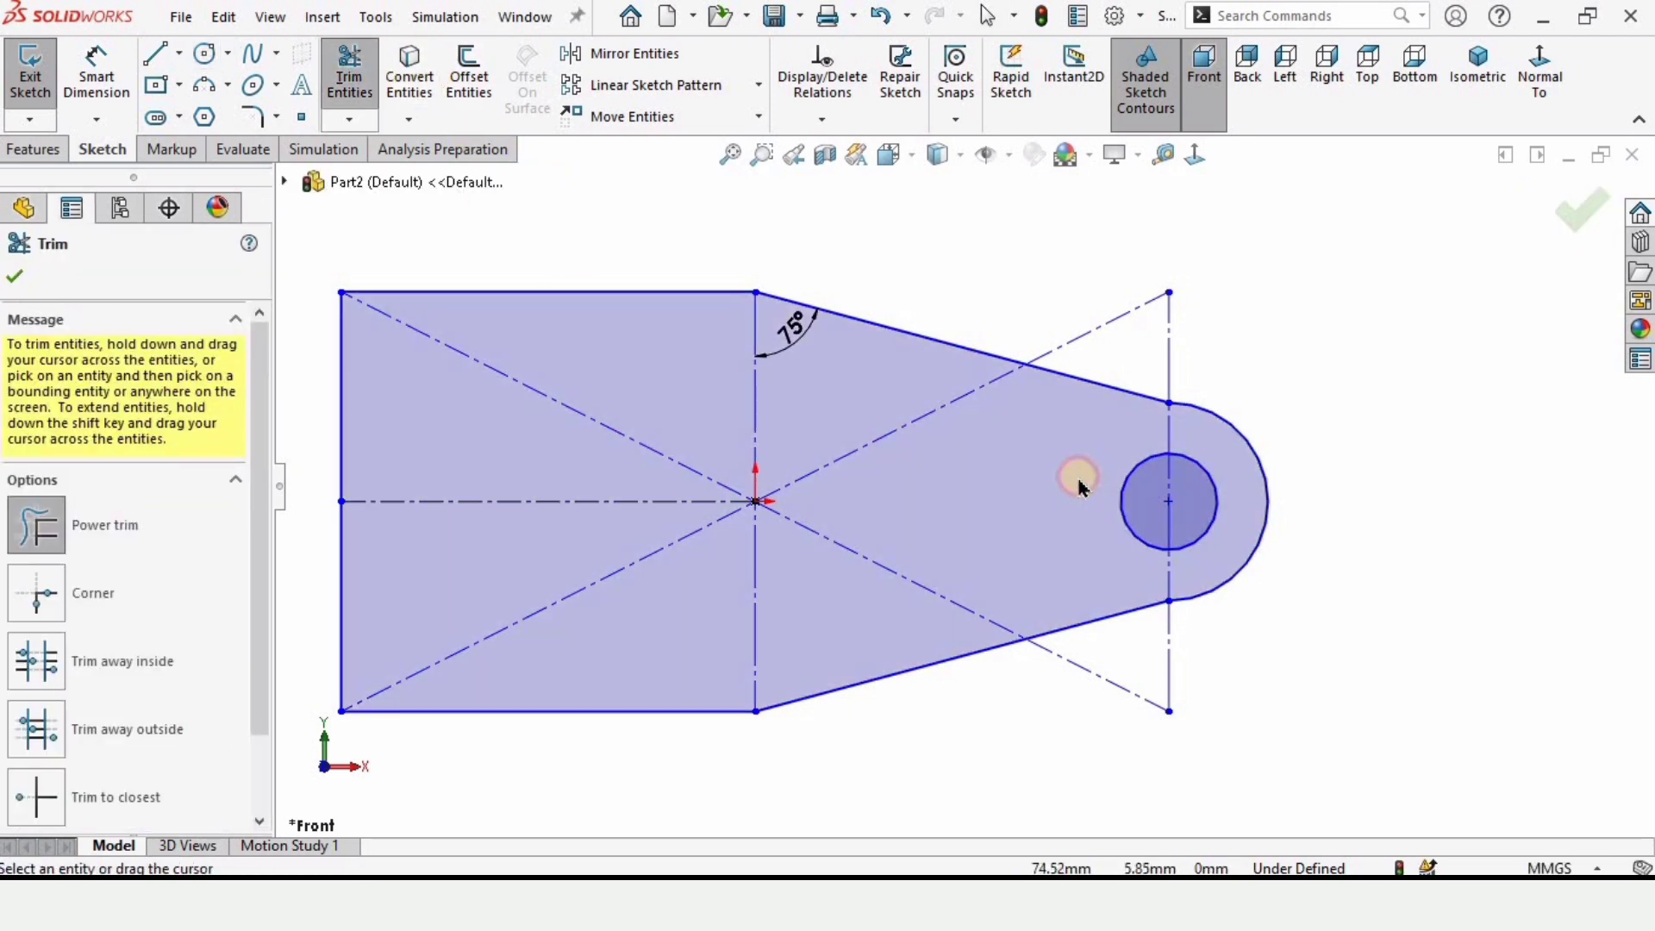
{"action": "key", "text": "Escape"}
Add a 210 mm sketch fillet where the lower slanted line meets the rounded end.
{"action": "scroll", "coordinate": [1084, 518], "scroll_direction": "up", "scroll_amount": 1}
{"action": "scroll", "coordinate": [1090, 590], "scroll_direction": "down", "scroll_amount": 5}
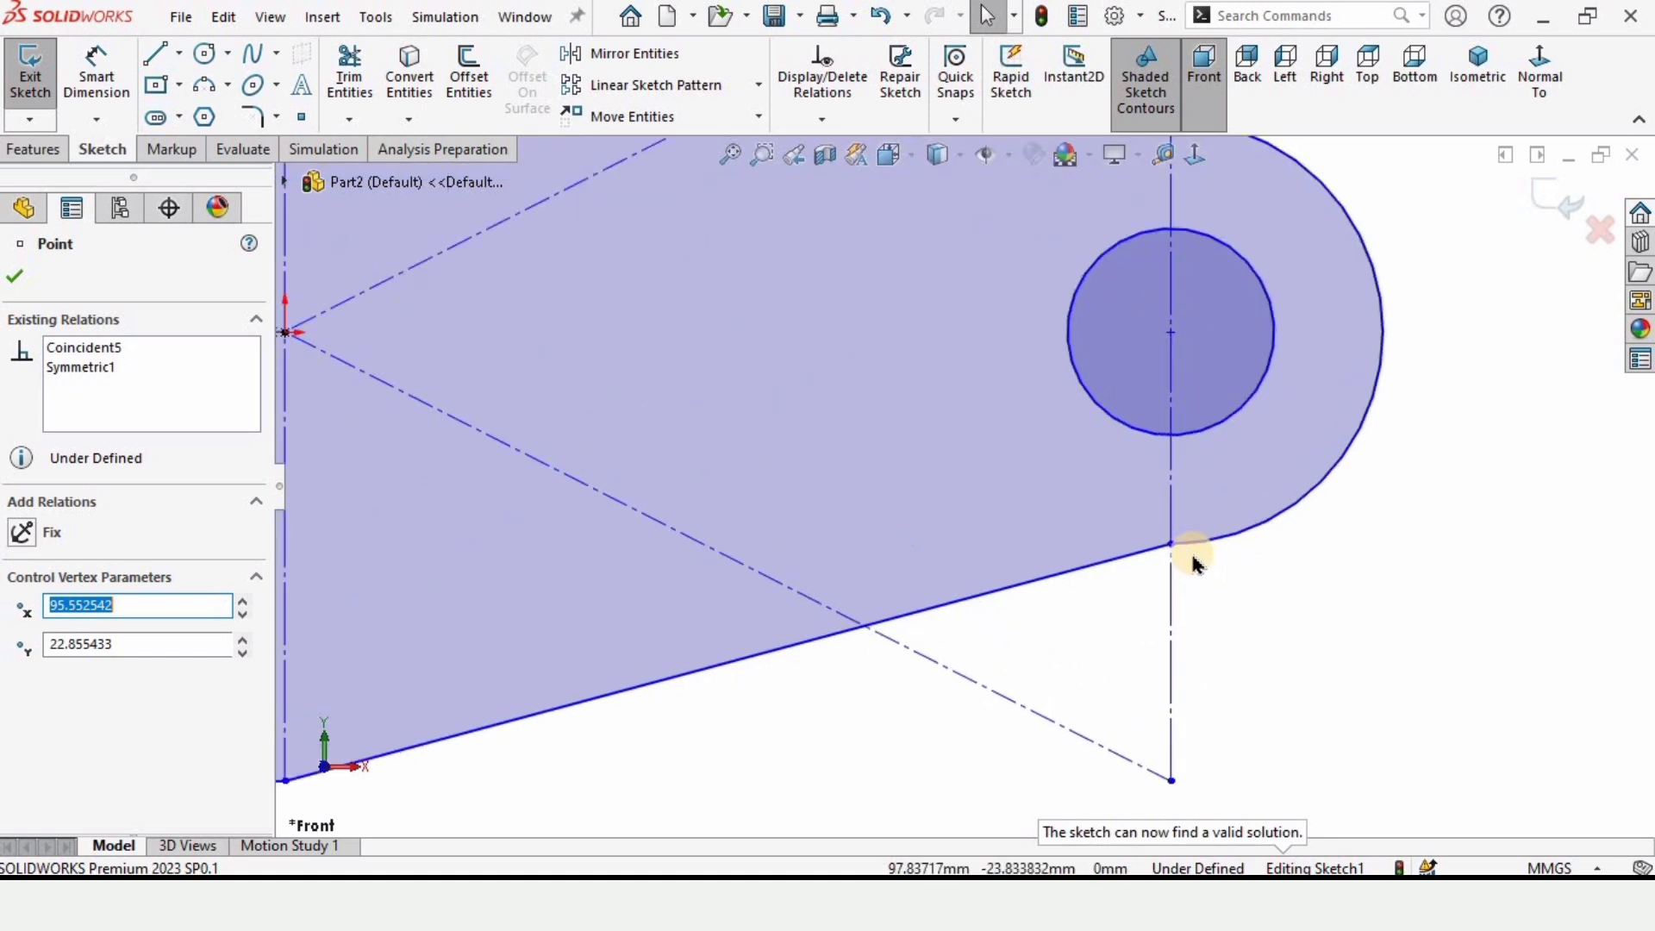
{"action": "left_click", "coordinate": [252, 117]}
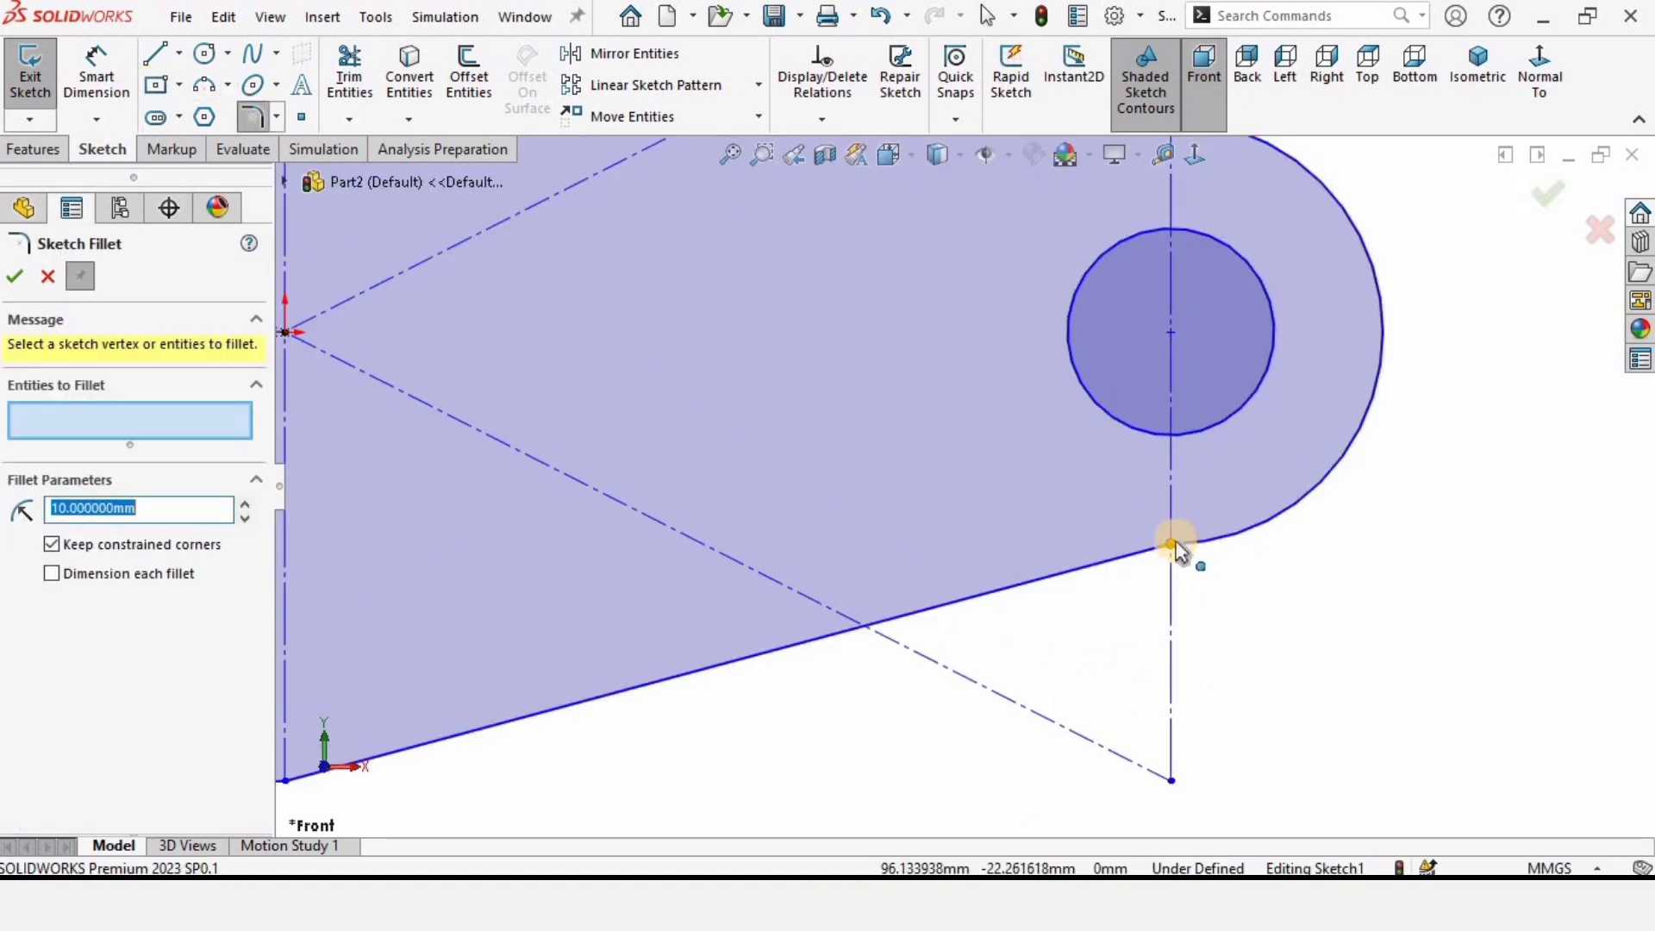
{"action": "left_click", "coordinate": [1171, 545]}
{"action": "left_click", "coordinate": [220, 501]}
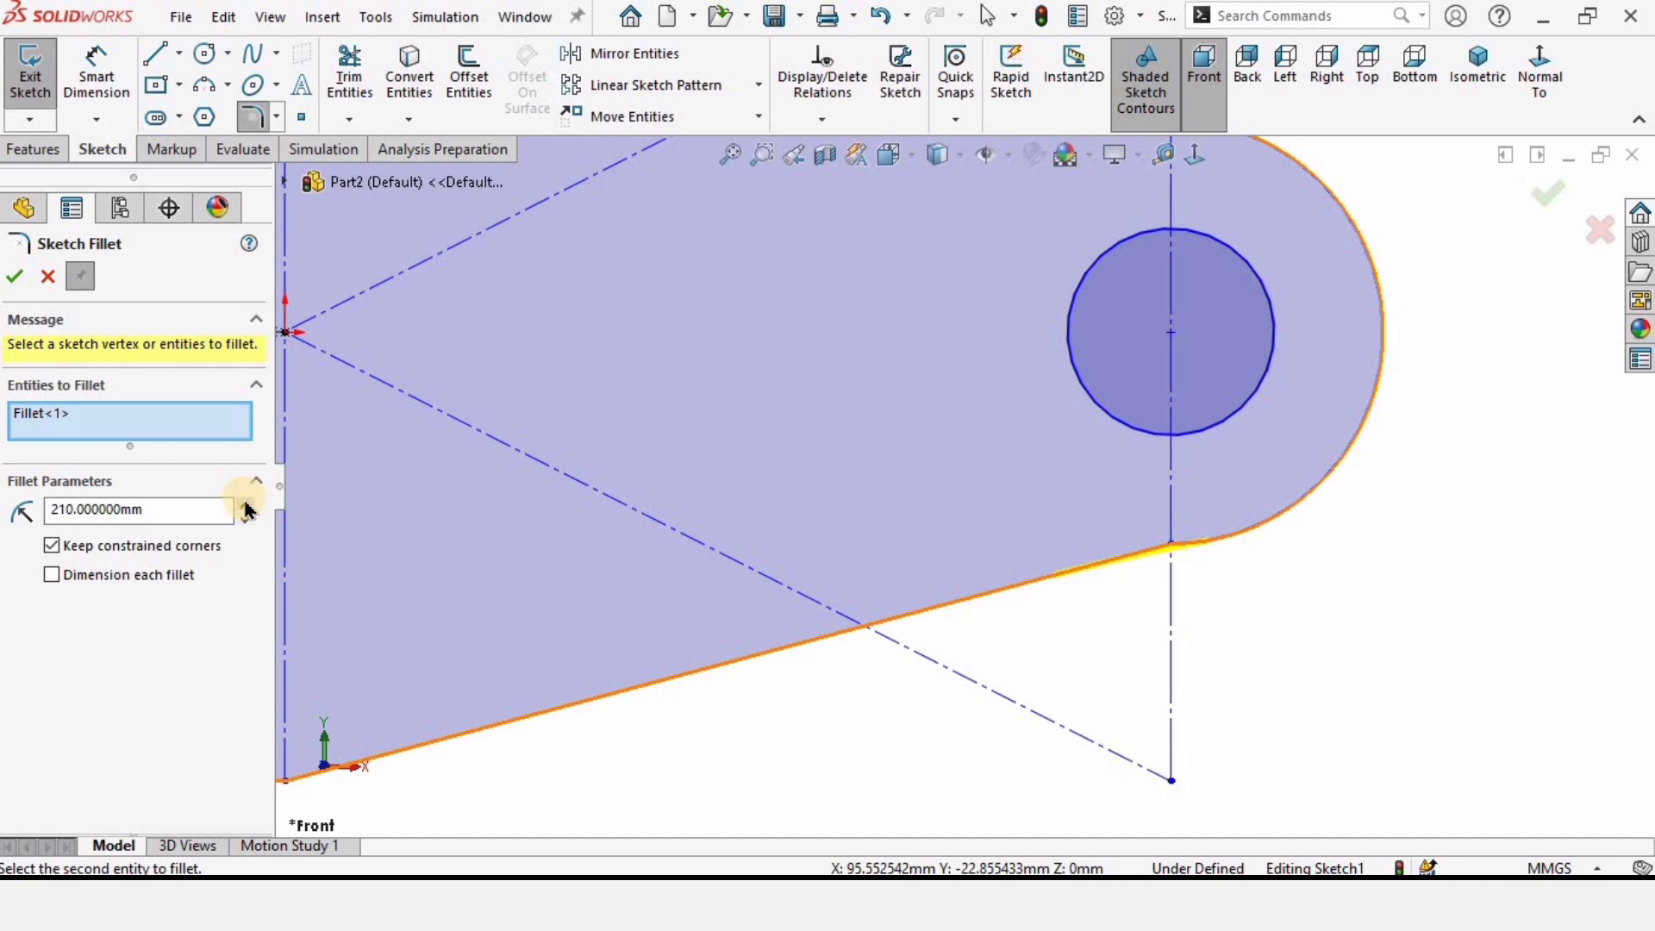
{"action": "right_click", "coordinate": [895, 357]}
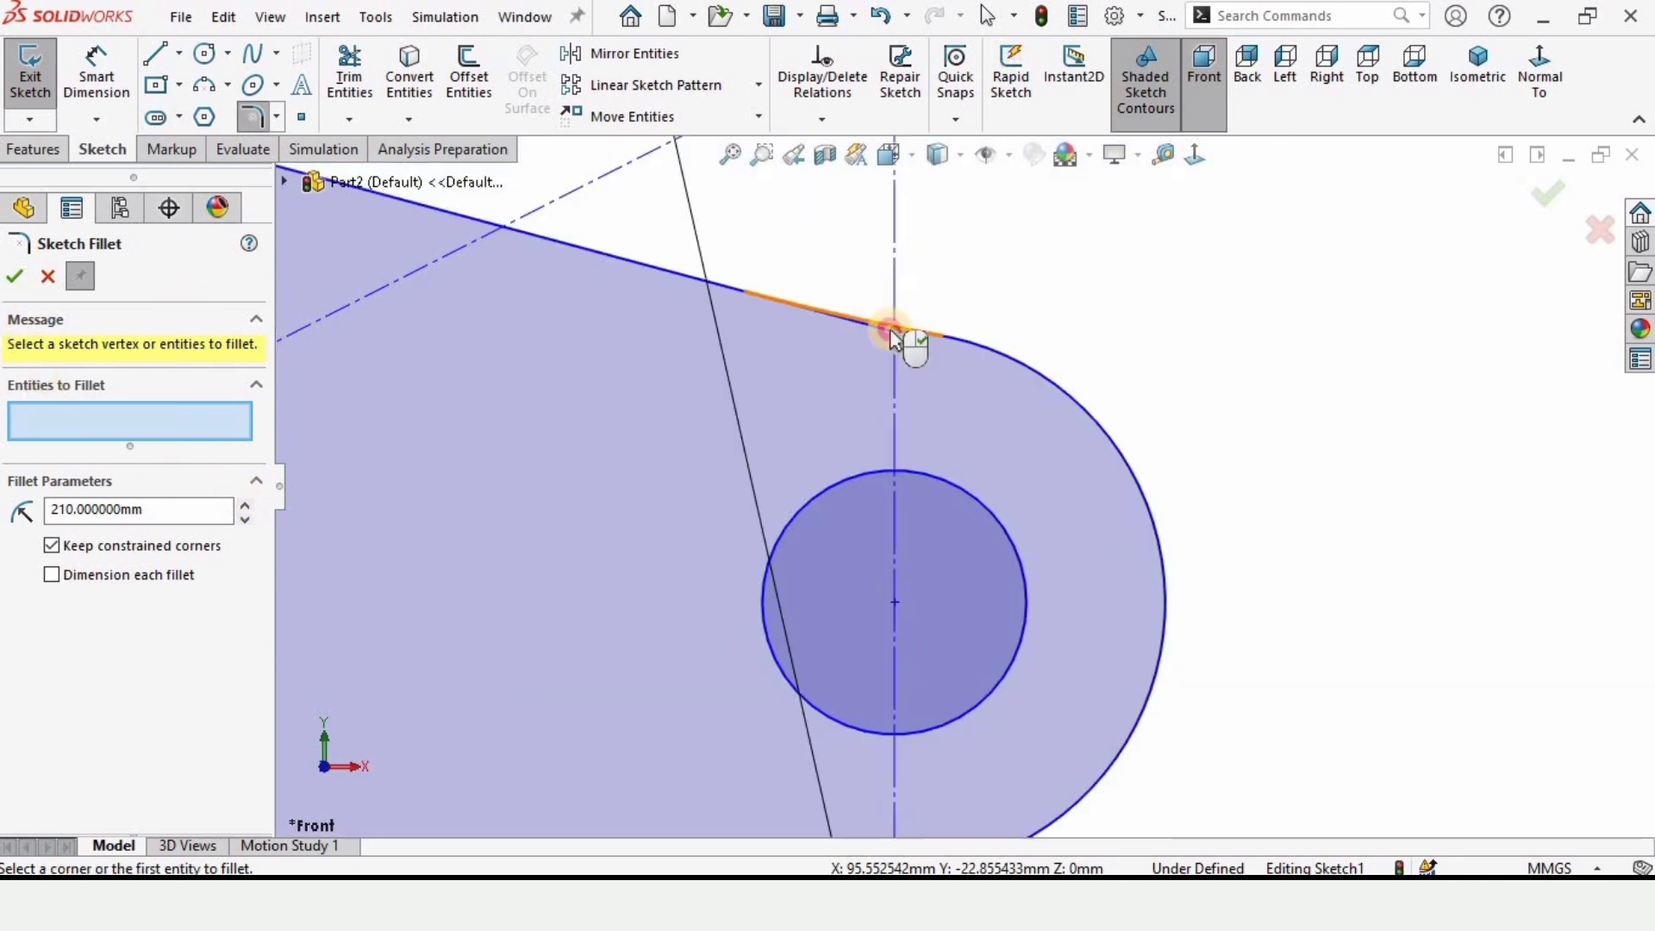
Fillet the junction of the upper slanted line and the end arc with the same 210 mm radius.
{"action": "left_click", "coordinate": [901, 333]}
{"action": "left_click", "coordinate": [14, 277]}
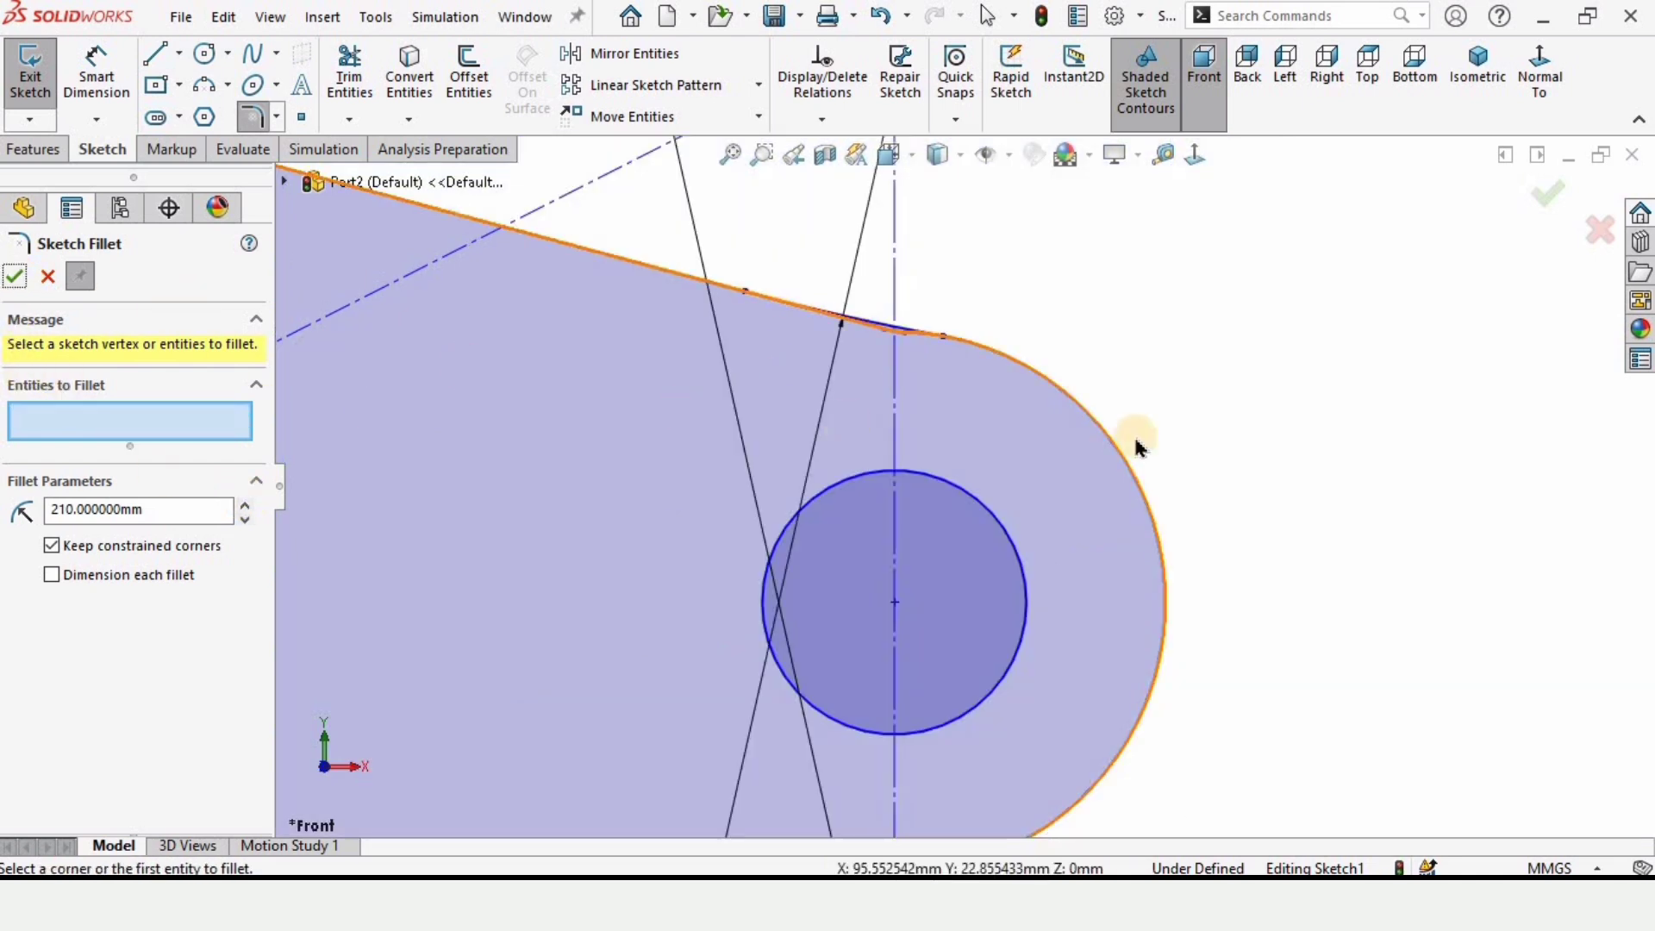
{"action": "left_click", "coordinate": [855, 528]}
{"action": "scroll", "coordinate": [828, 586], "scroll_direction": "up", "scroll_amount": 10}
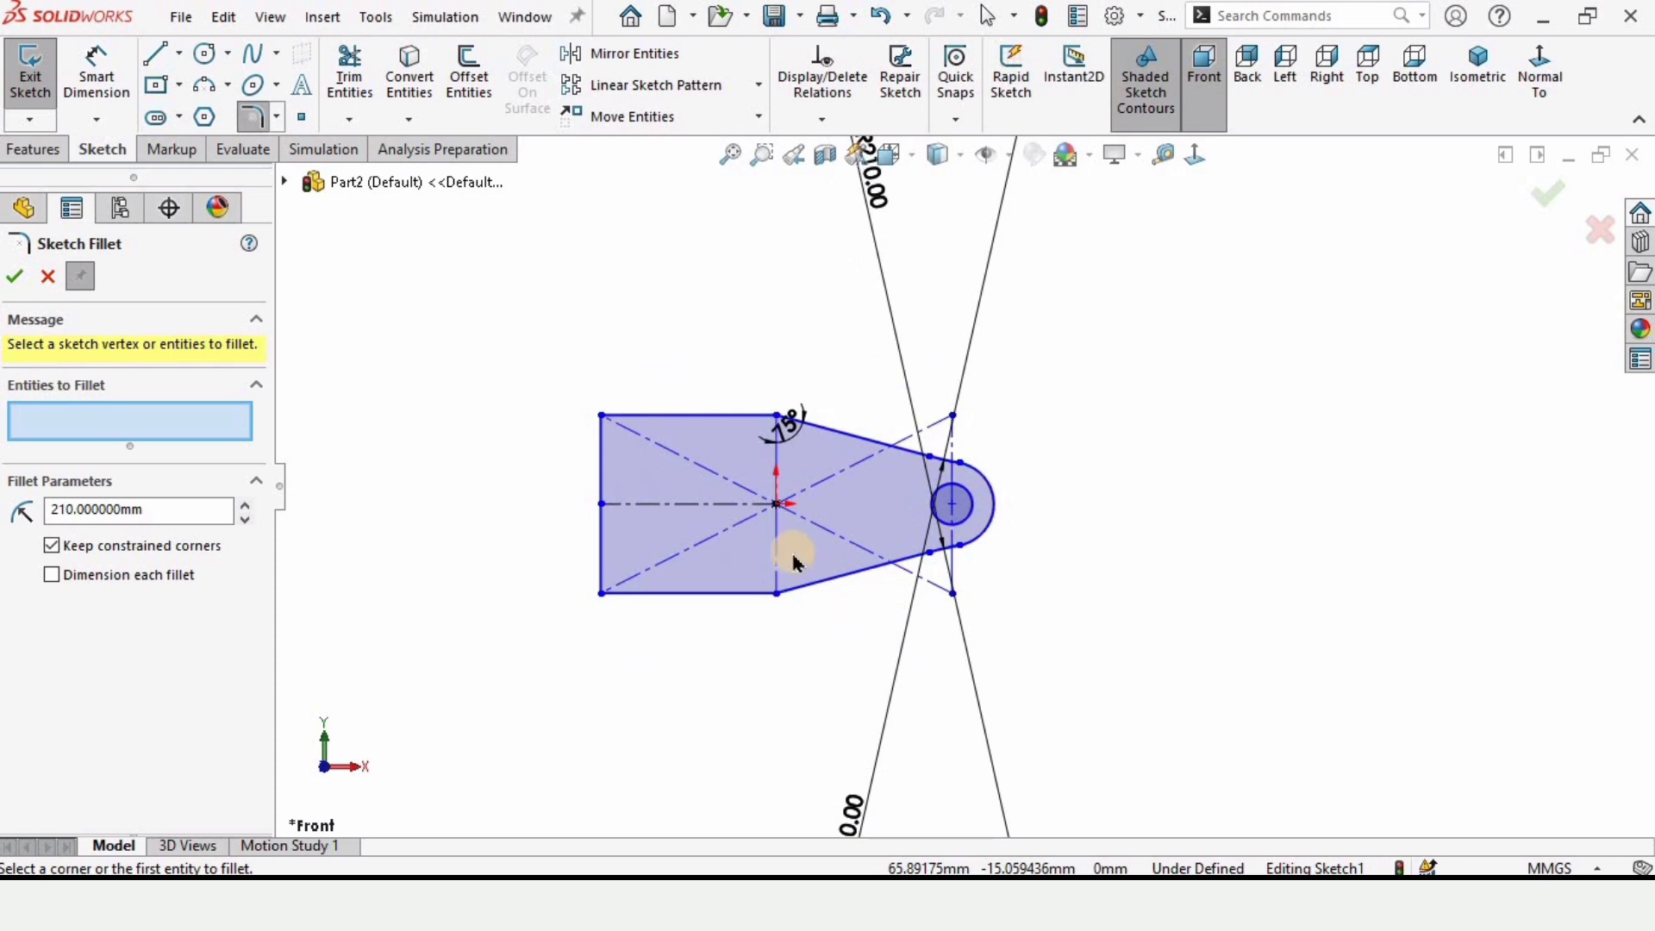
{"action": "scroll", "coordinate": [341, 366], "scroll_direction": "down", "scroll_amount": 3}
{"action": "left_click", "coordinate": [18, 277]}
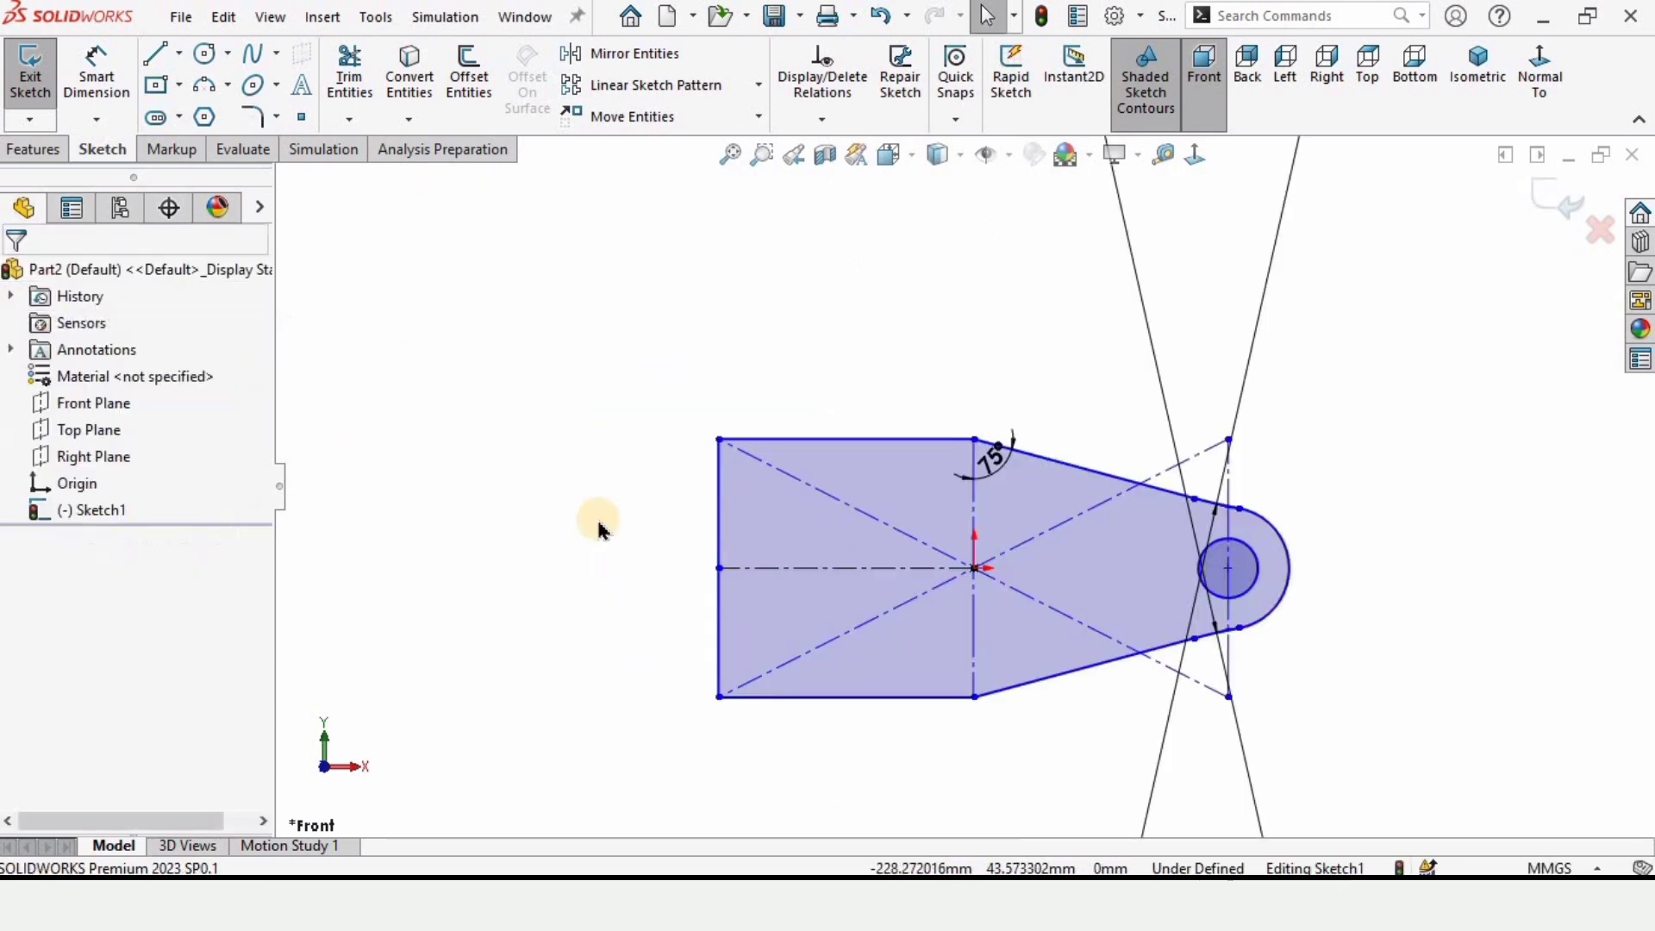
Dimension the profile's top horizontal edge as 100 mm.
{"action": "scroll", "coordinate": [1176, 556], "scroll_direction": "down", "scroll_amount": 2}
{"action": "left_click", "coordinate": [103, 73]}
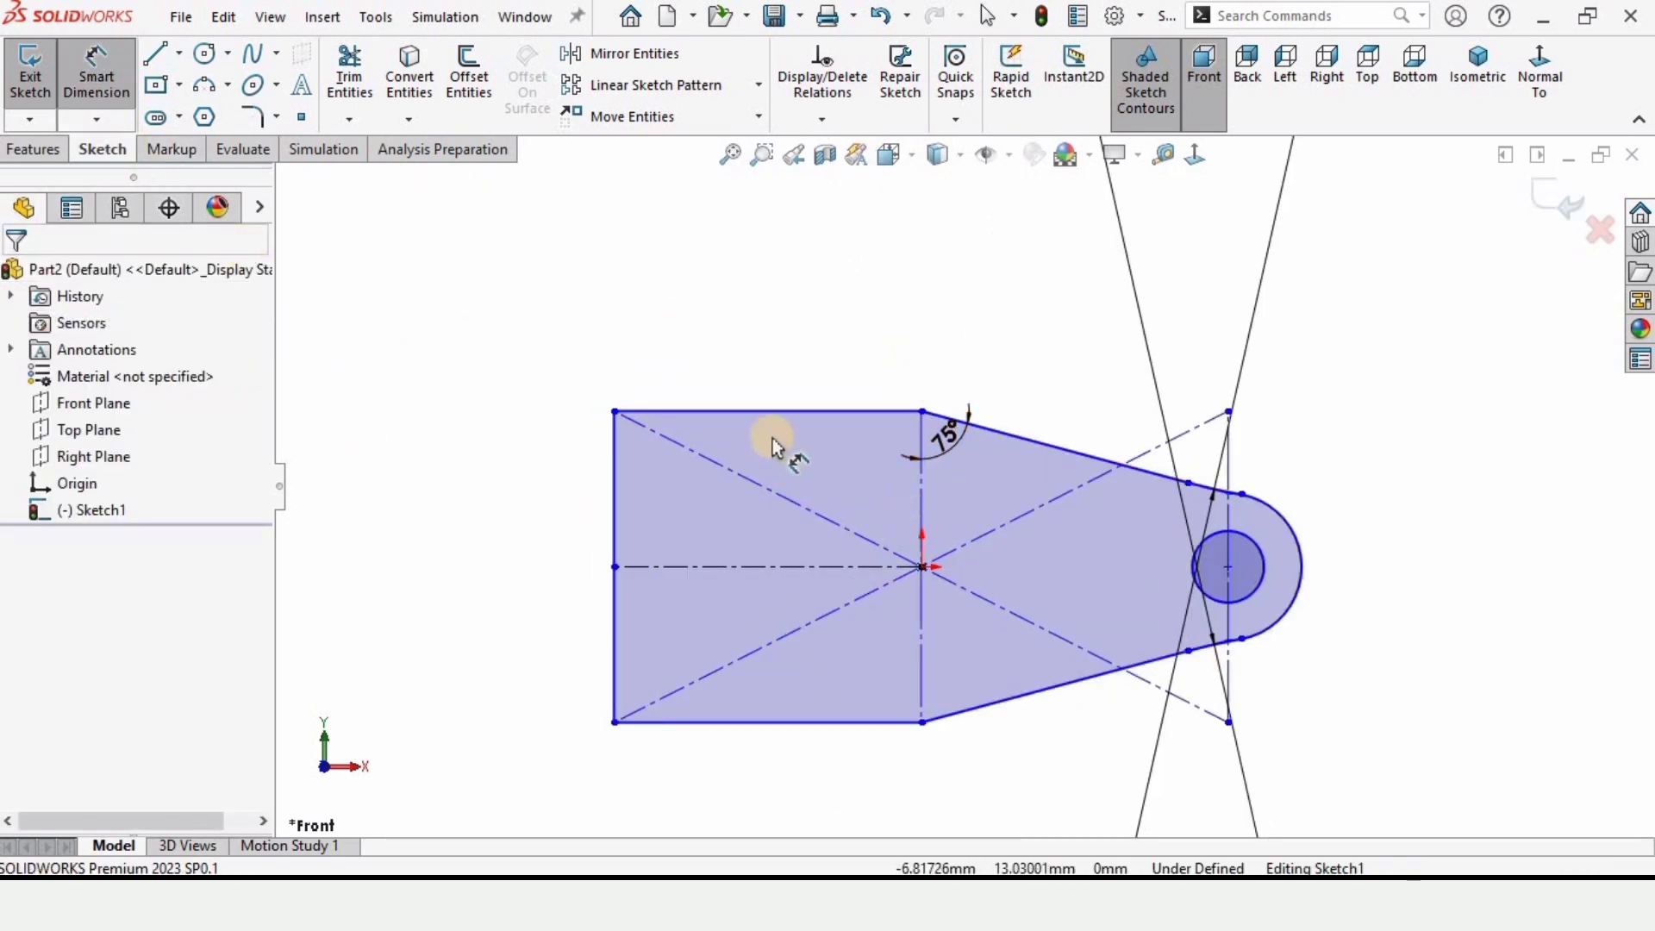
{"action": "left_click", "coordinate": [820, 413]}
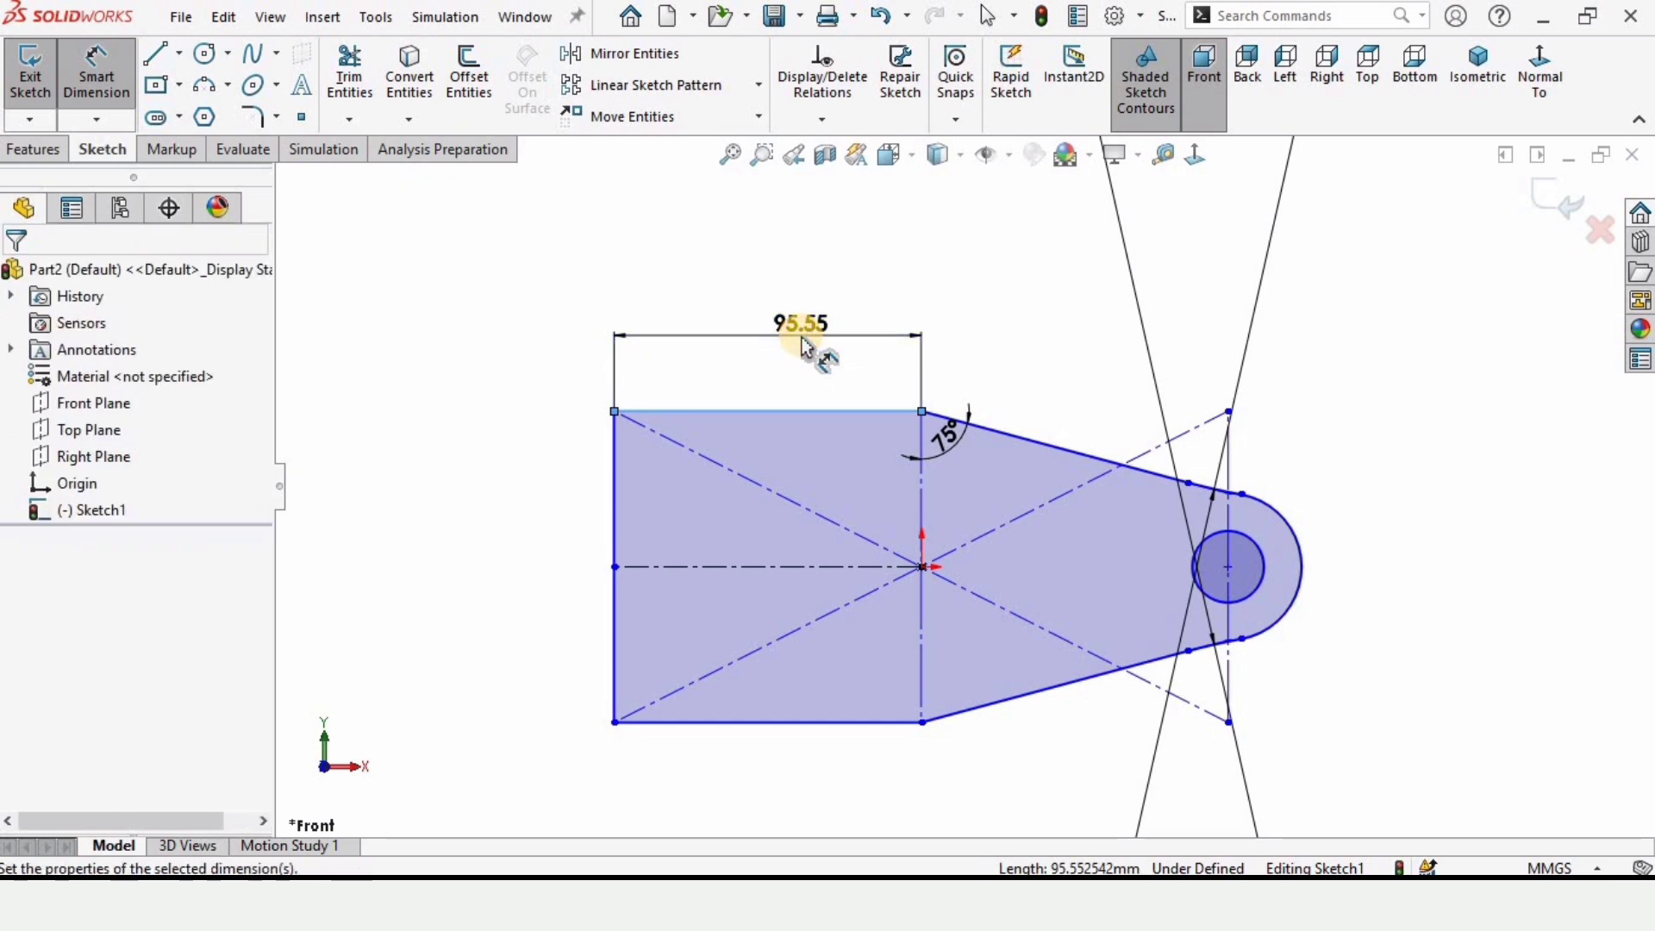
{"action": "left_click", "coordinate": [804, 343]}
{"action": "type", "text": "100"}
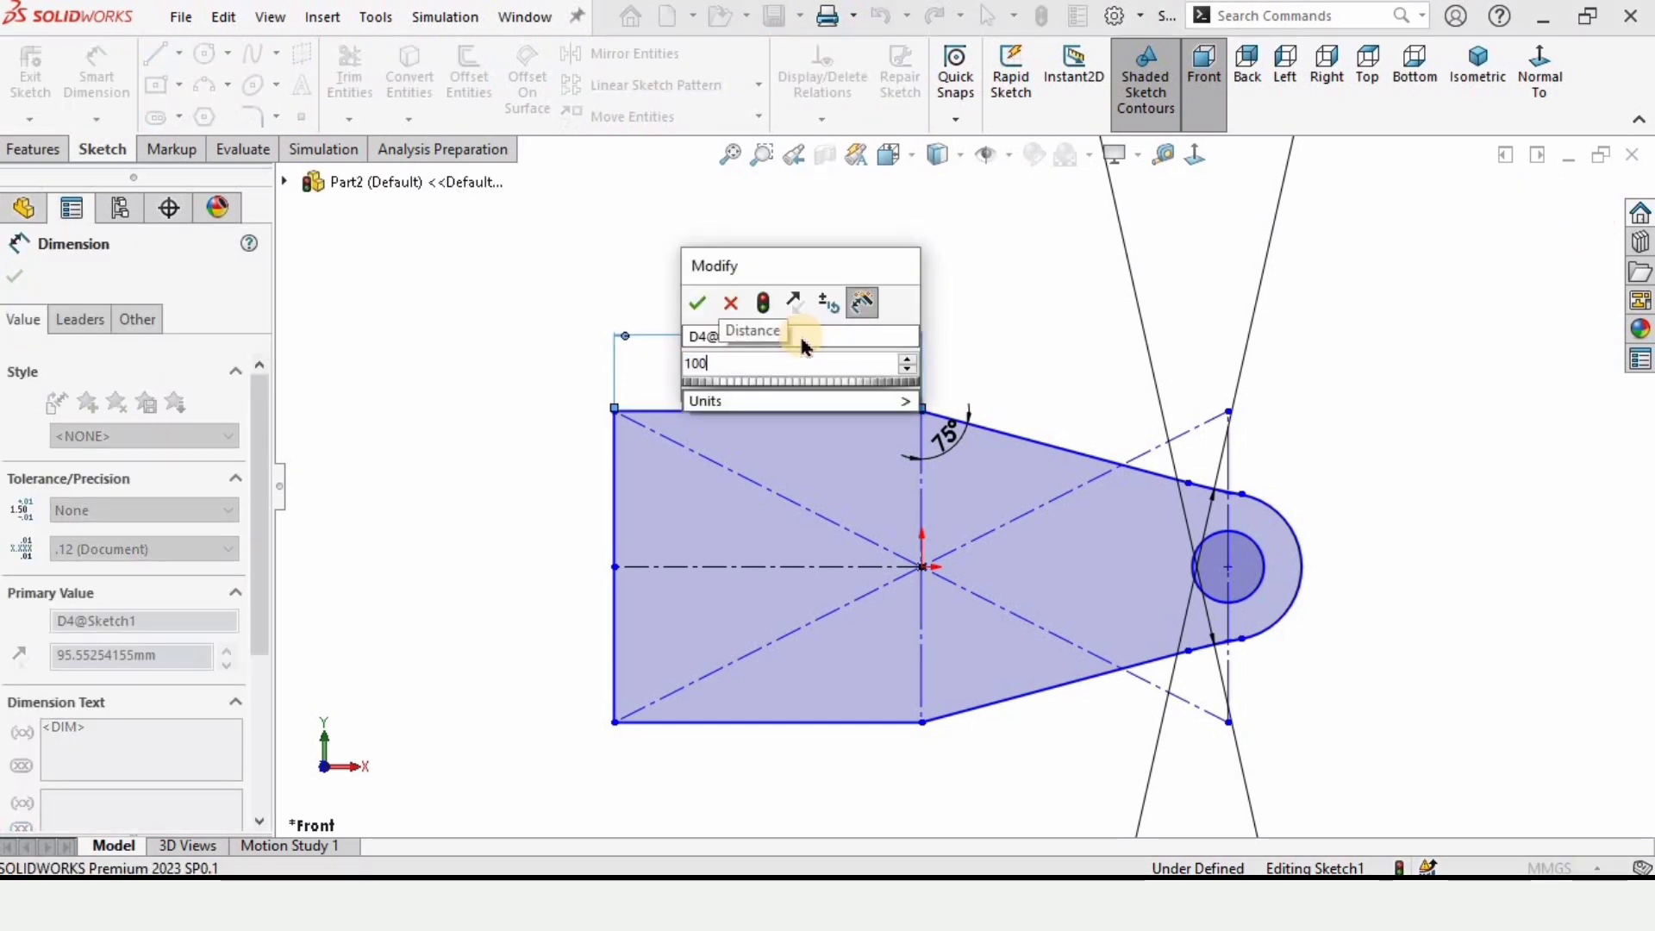
{"action": "key", "text": "Return"}
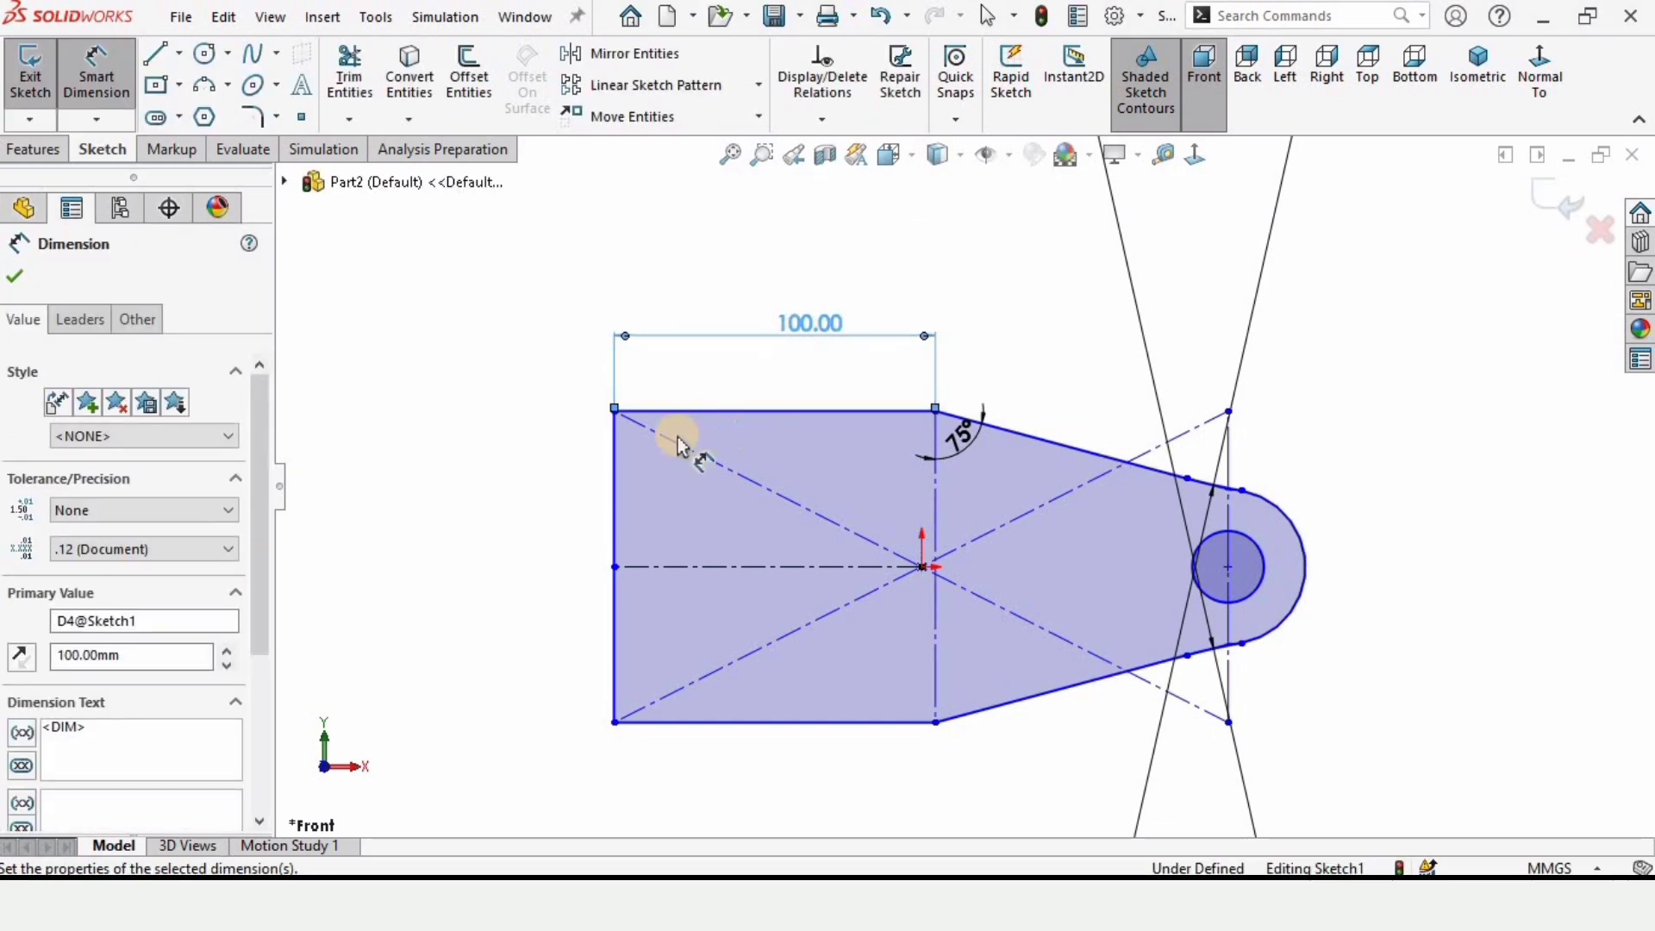
Dimension the profile's left vertical edge as 136 mm.
{"action": "left_click", "coordinate": [615, 457]}
{"action": "left_click", "coordinate": [531, 478]}
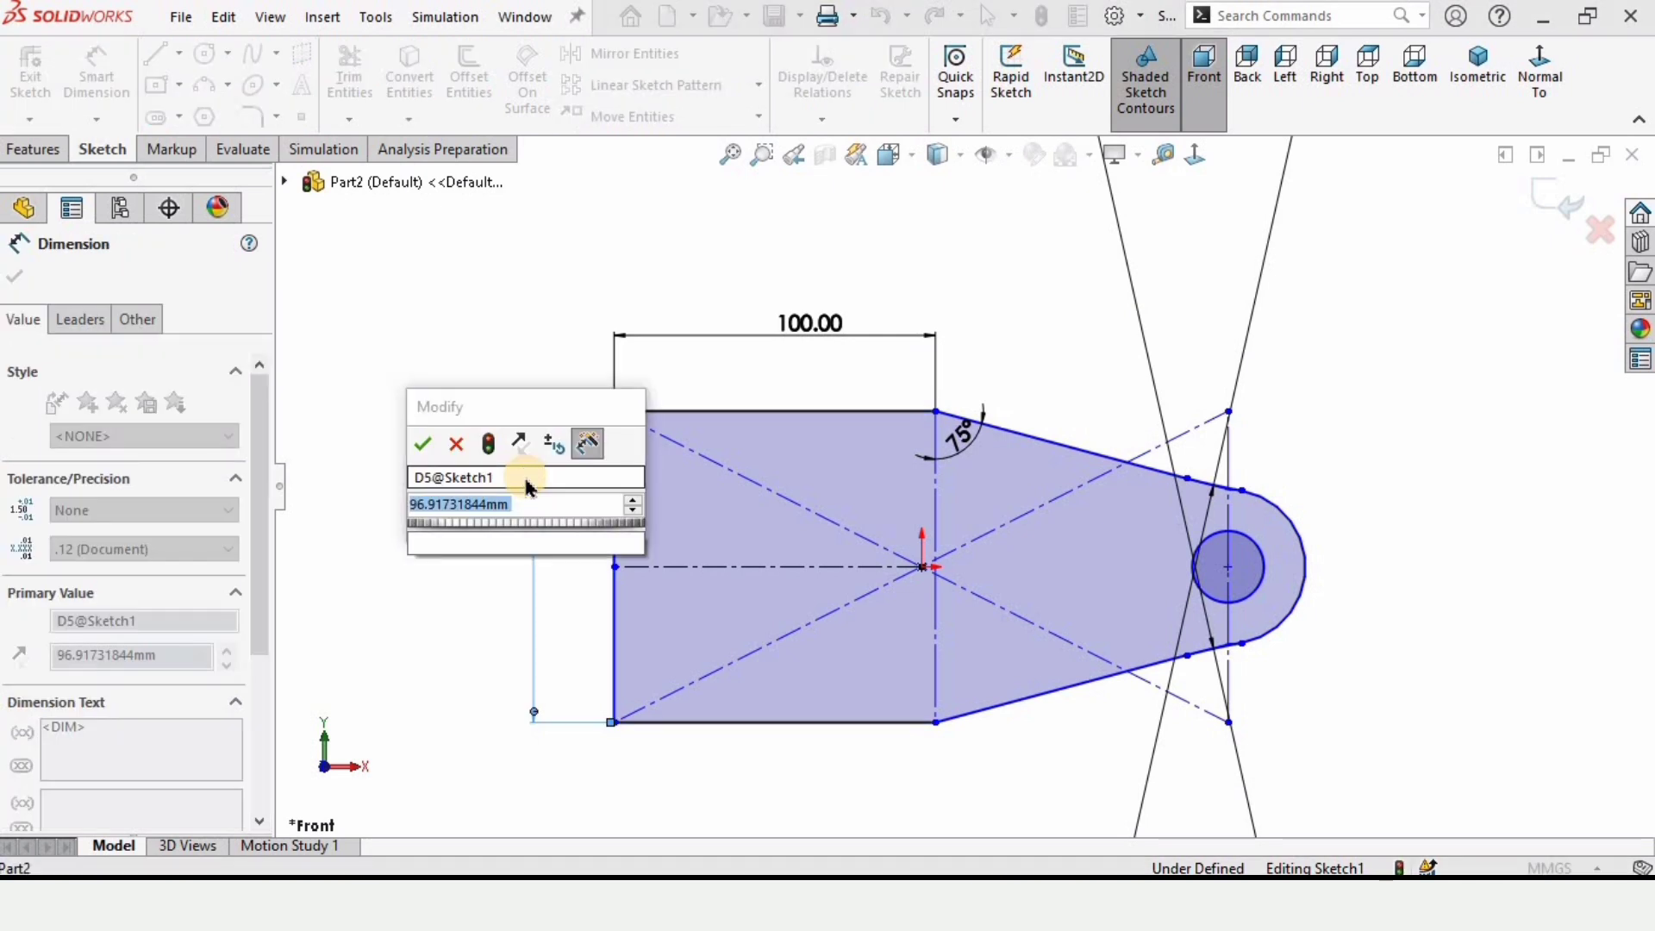
{"action": "type", "text": "136"}
{"action": "key", "text": "Return"}
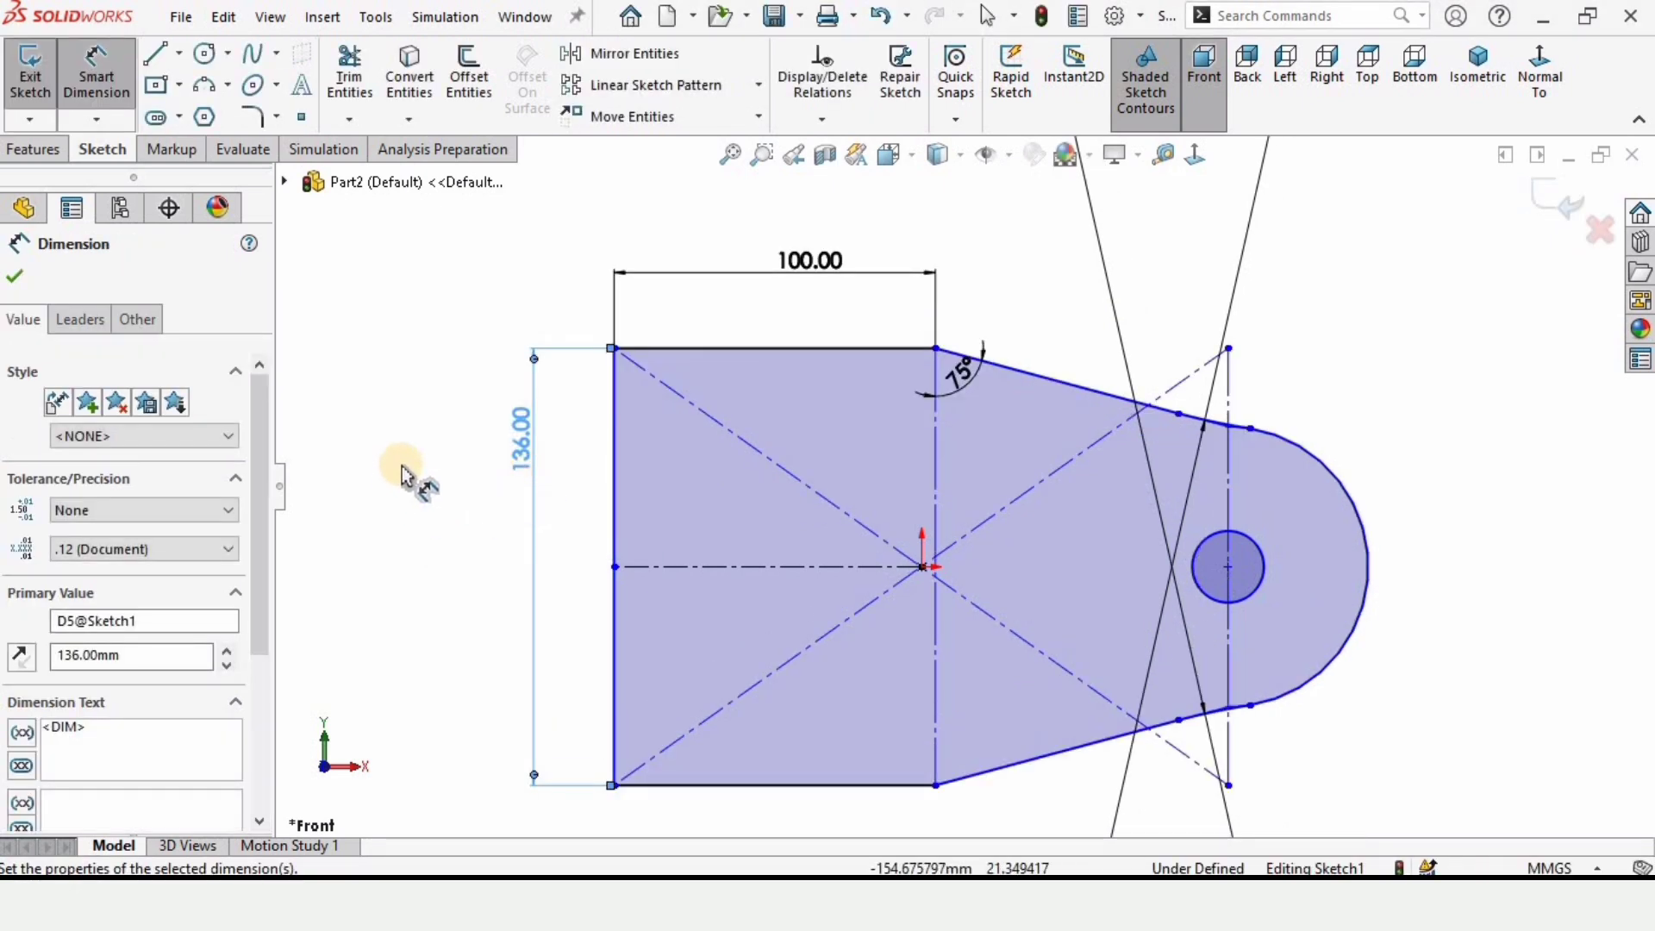
{"action": "left_click", "coordinate": [435, 479]}
{"action": "scroll", "coordinate": [806, 598], "scroll_direction": "up", "scroll_amount": 1}
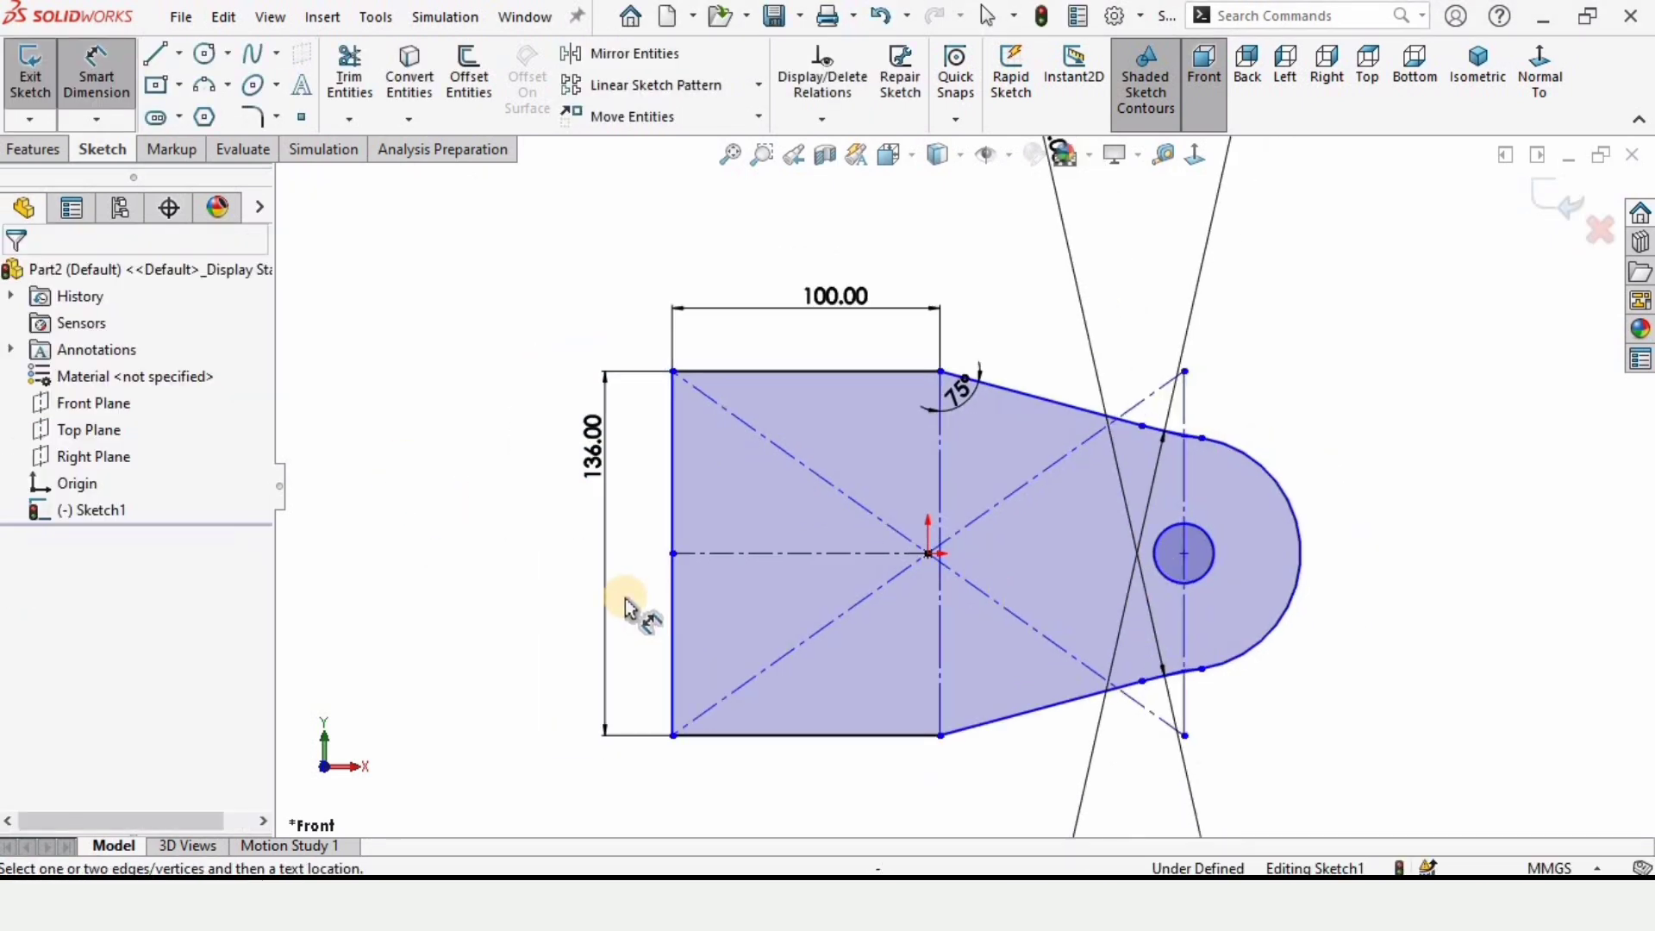
Sketch two vertically aligned circles near the left edge: an upper one of about 7 mm radius and one of about 10 mm radius on the horizontal centerline.
{"action": "left_click", "coordinate": [203, 54]}
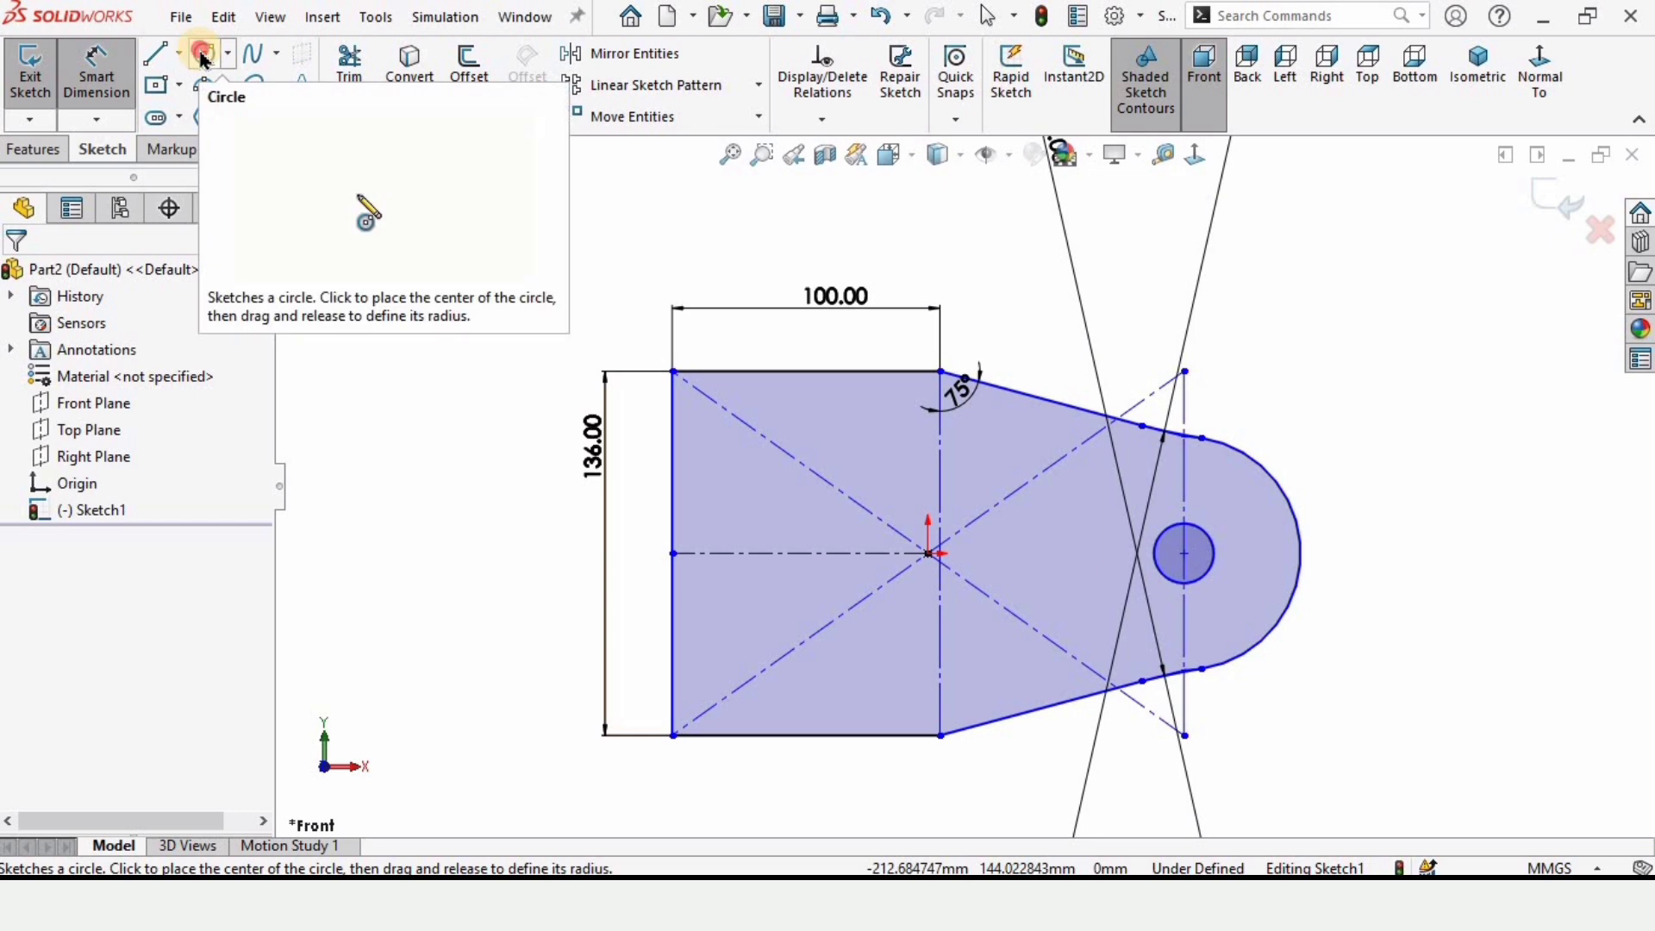
{"action": "left_click", "coordinate": [727, 467]}
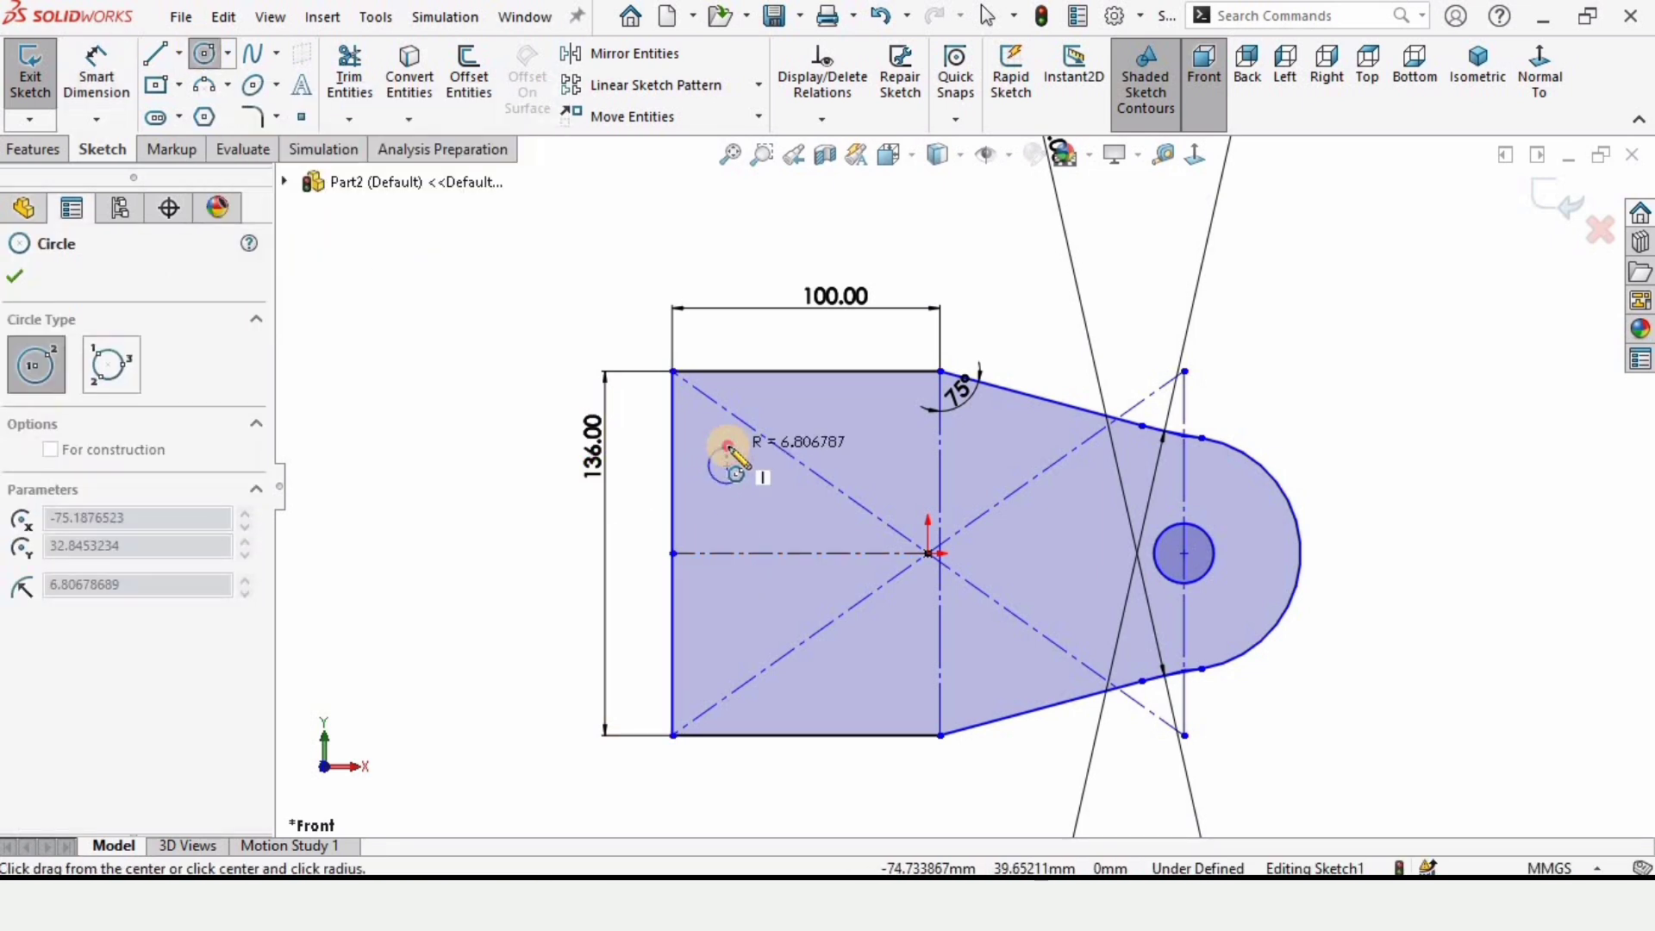
{"action": "left_click", "coordinate": [728, 446]}
{"action": "left_click", "coordinate": [728, 553]}
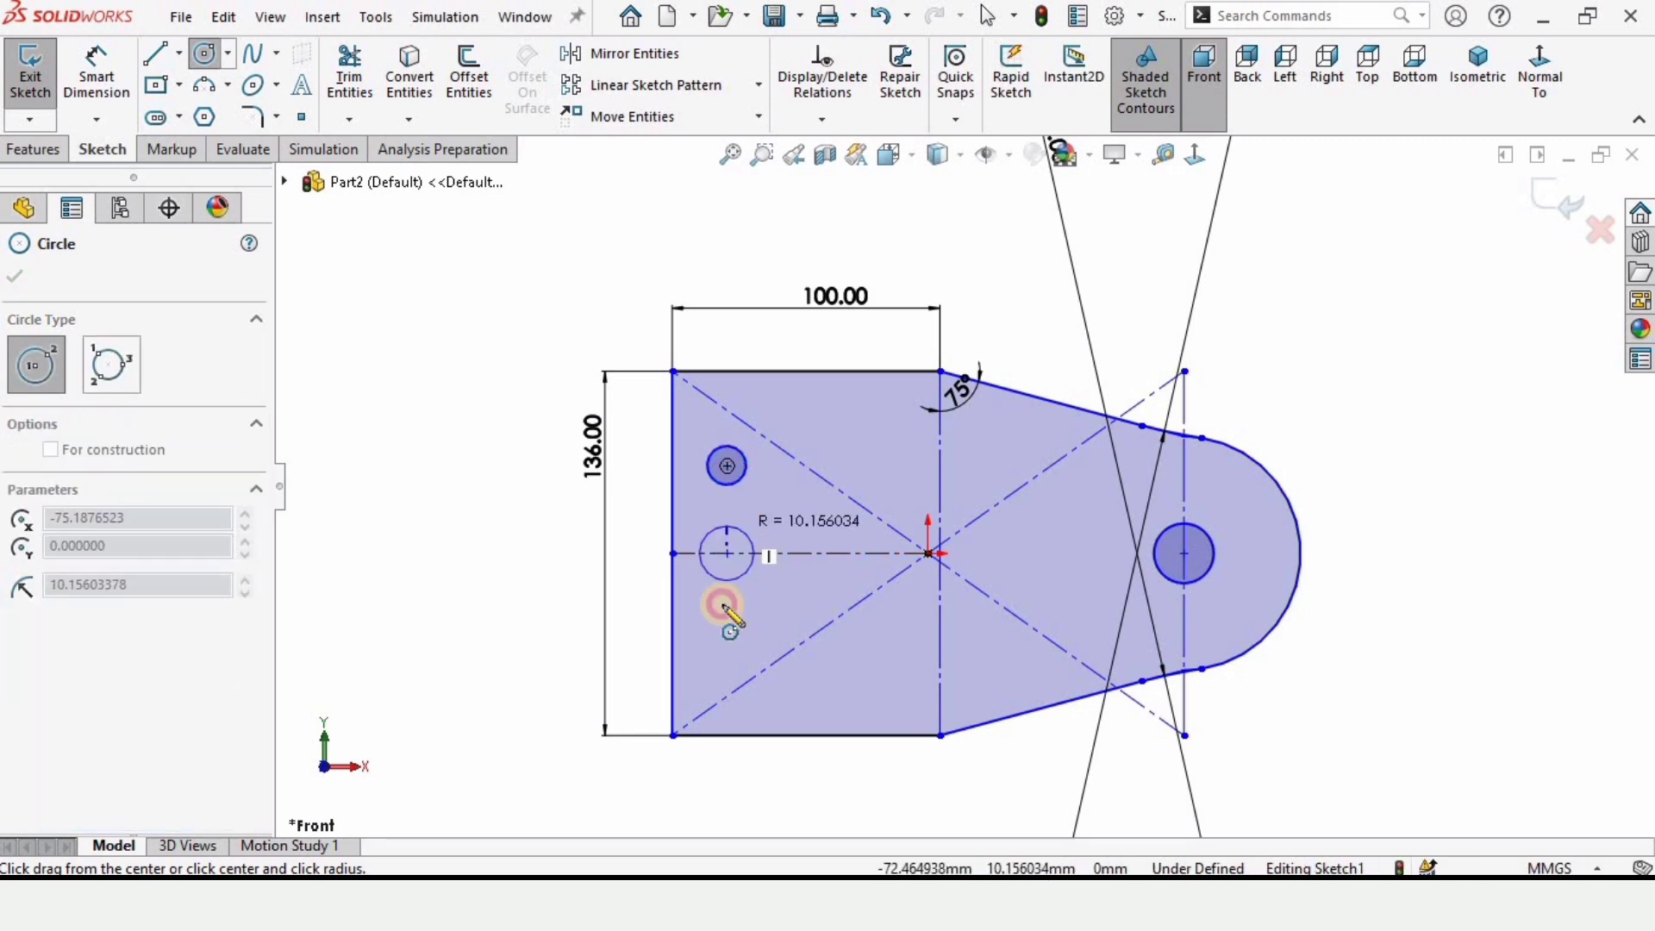
{"action": "left_click", "coordinate": [726, 581]}
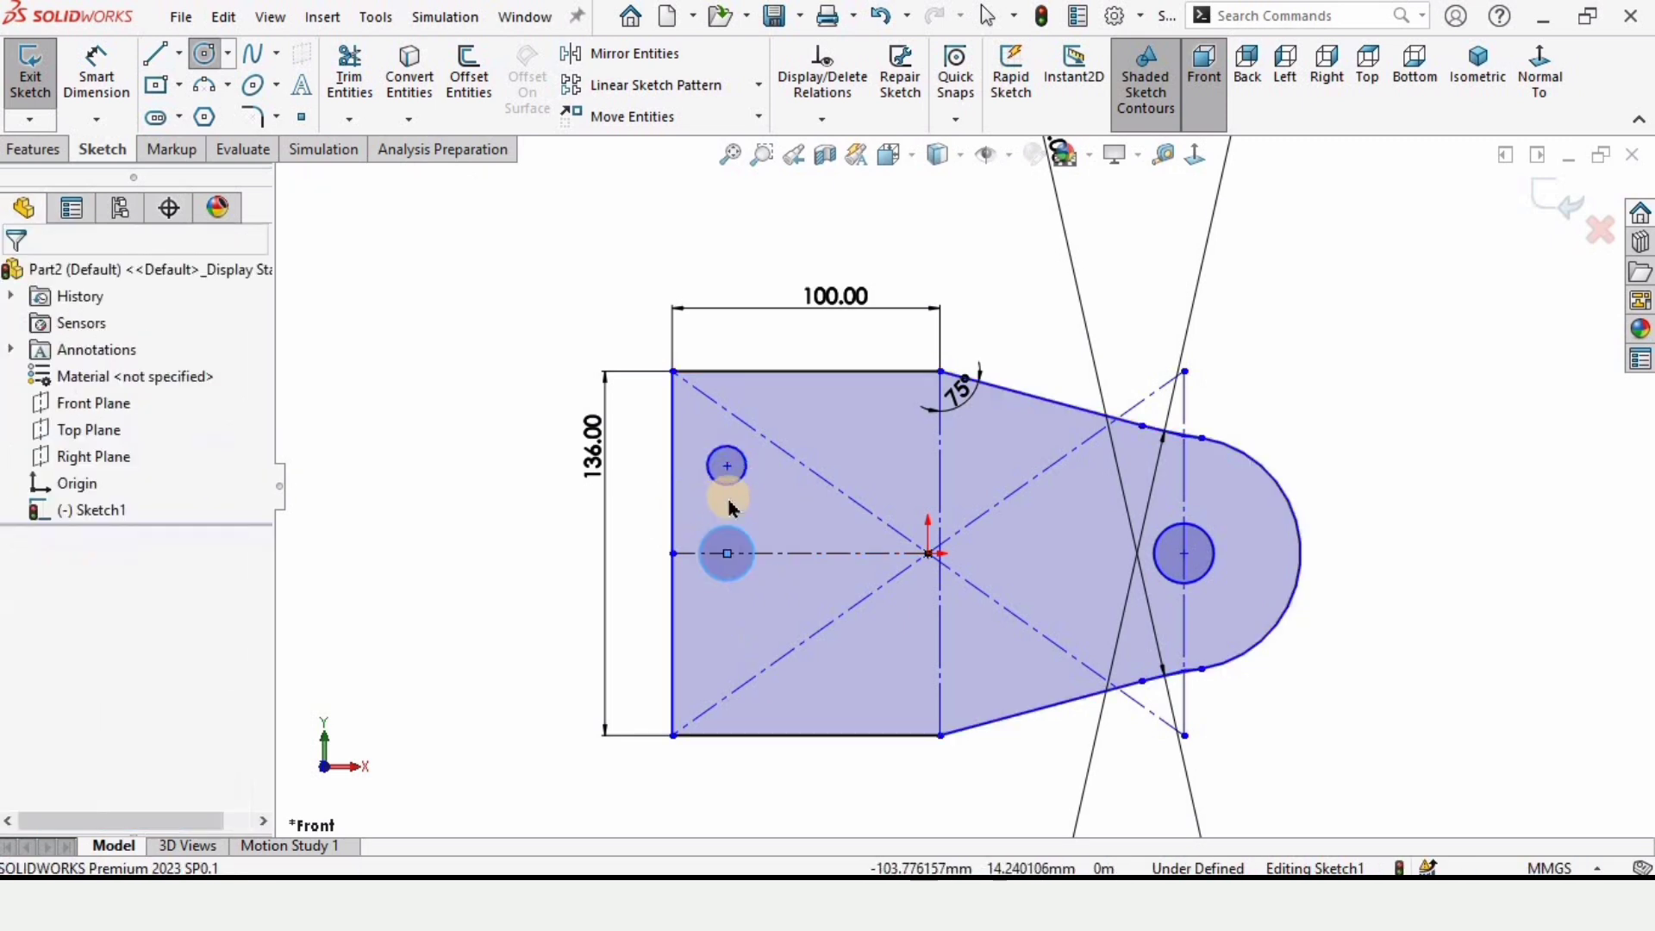
Add an equal relation between the two circles near the left edge.
{"action": "left_click", "coordinate": [726, 584], "text": "ctrl"}
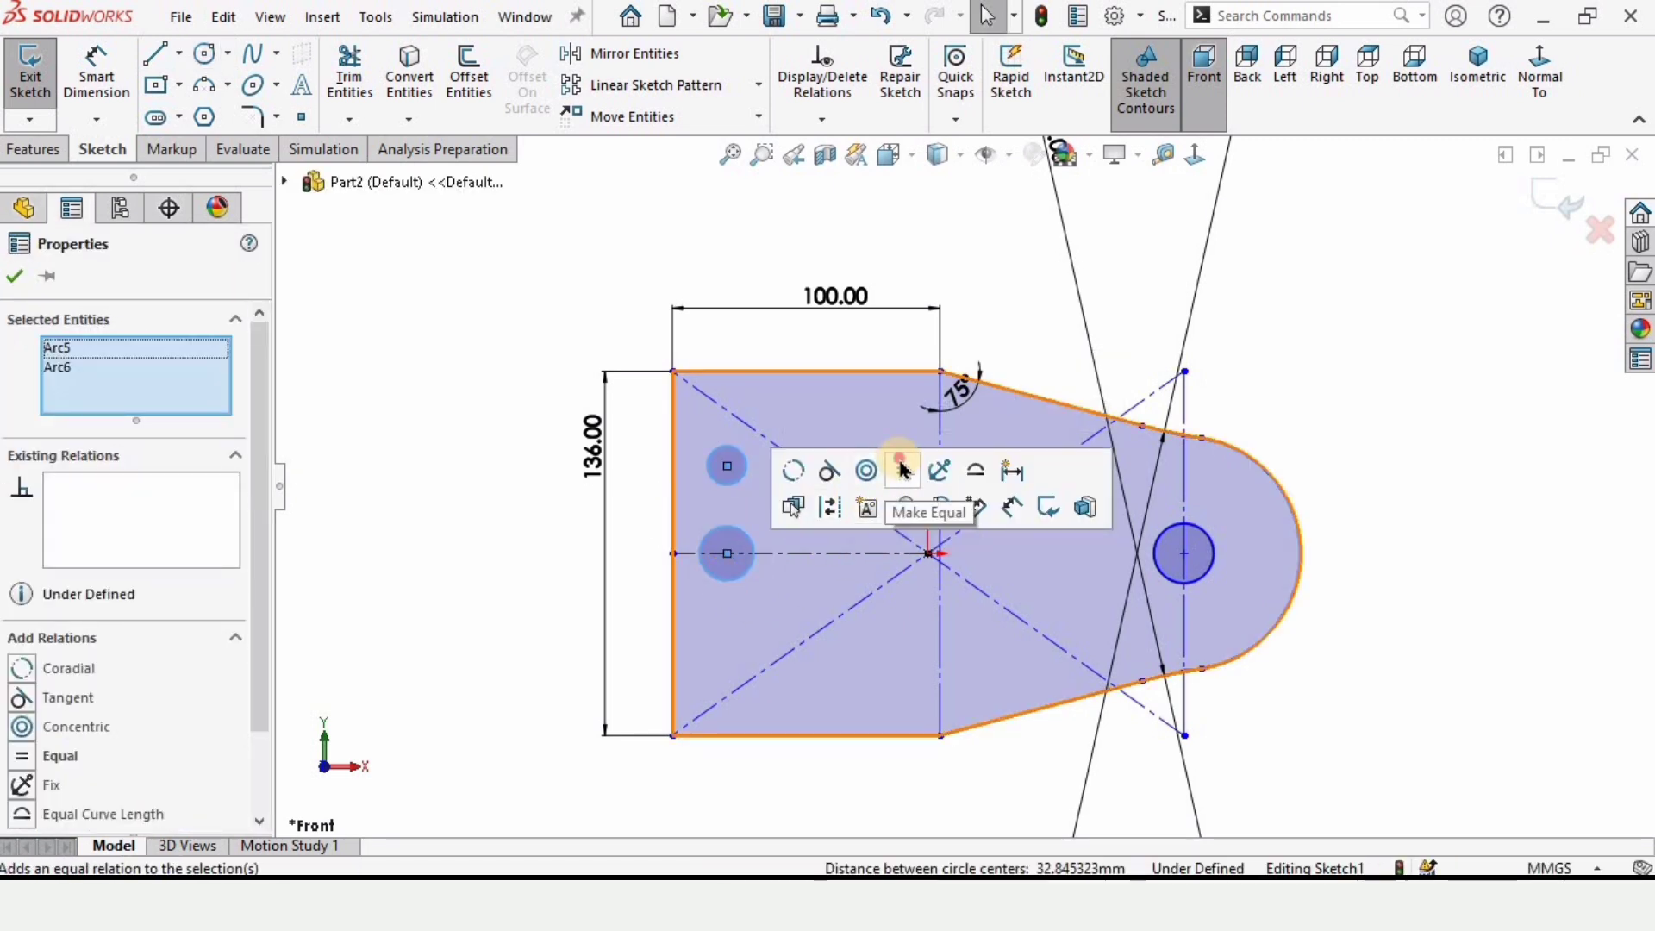
{"action": "left_click", "coordinate": [901, 470]}
{"action": "left_click", "coordinate": [362, 381]}
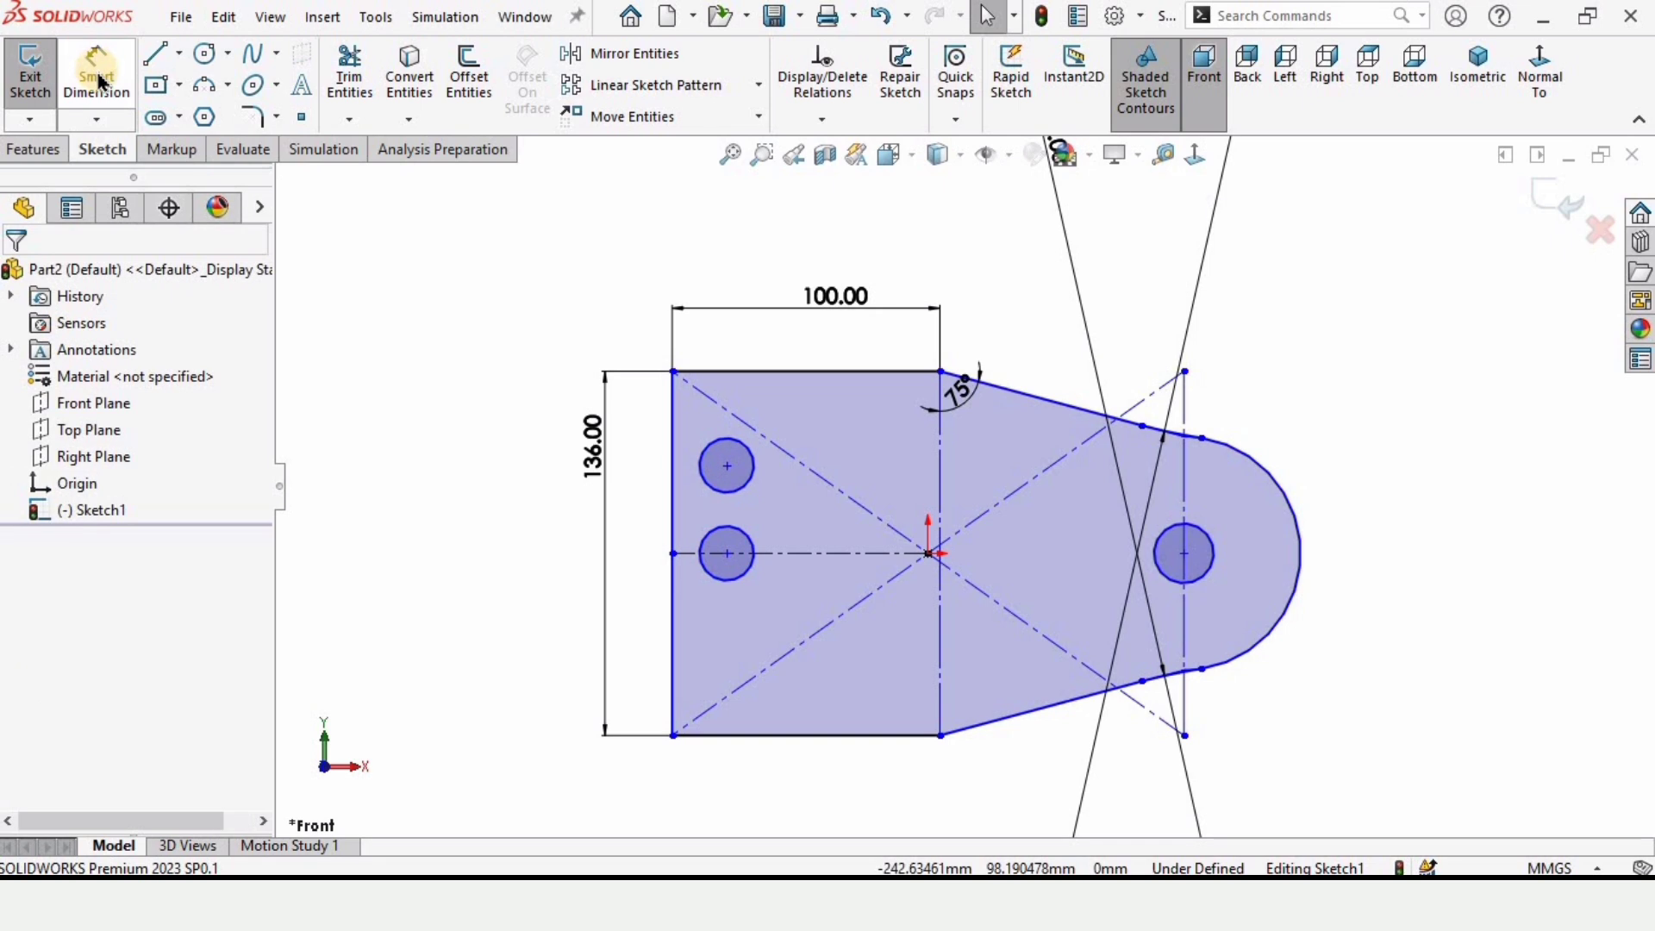
Dimension the distance from the upper left circle's center to the top edge as 36 mm.
{"action": "left_click", "coordinate": [97, 82]}
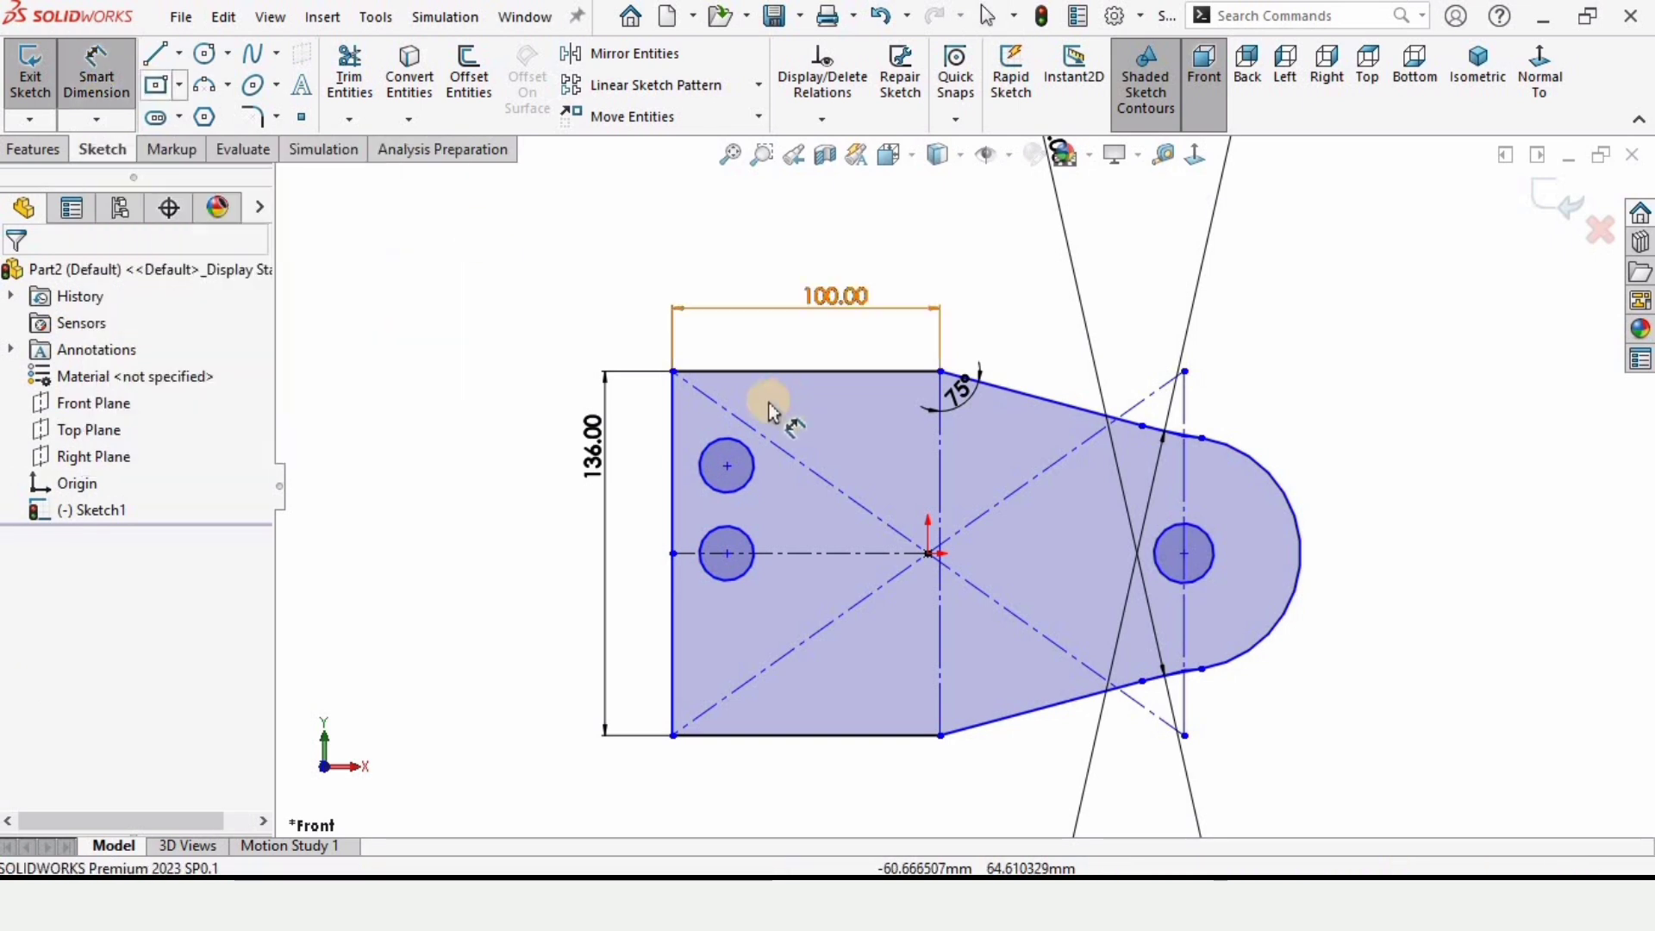
{"action": "left_click", "coordinate": [727, 467]}
{"action": "left_click", "coordinate": [707, 380]}
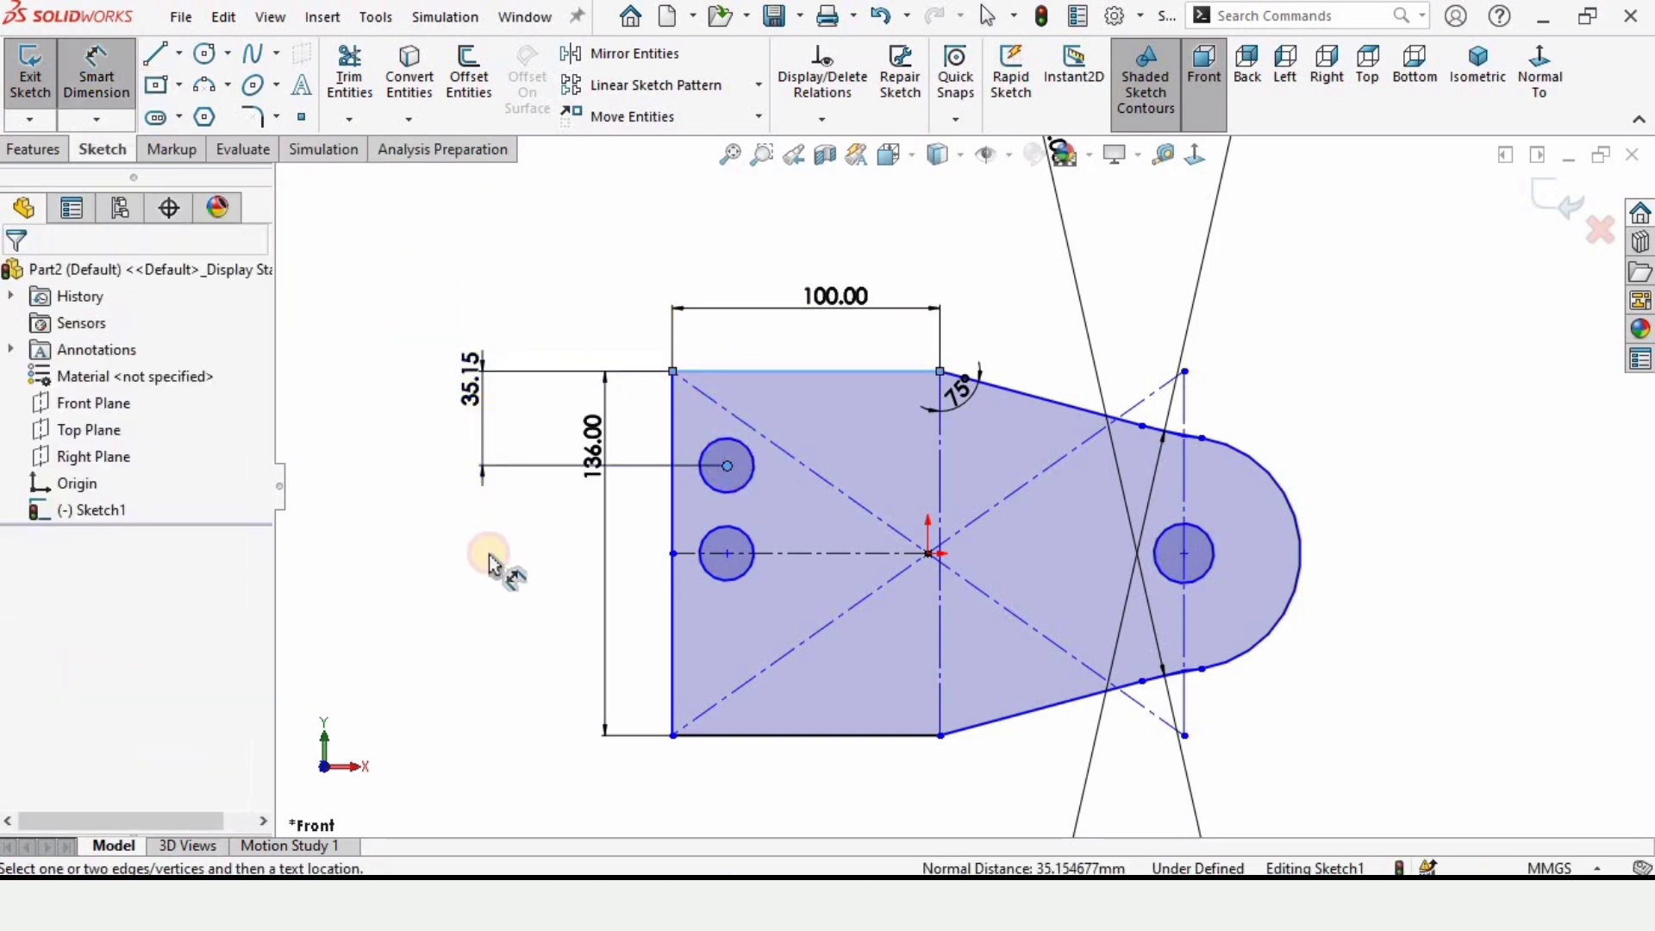
{"action": "left_click", "coordinate": [474, 665]}
{"action": "type", "text": "36"}
{"action": "key", "text": "Return"}
{"action": "left_click", "coordinate": [473, 665]}
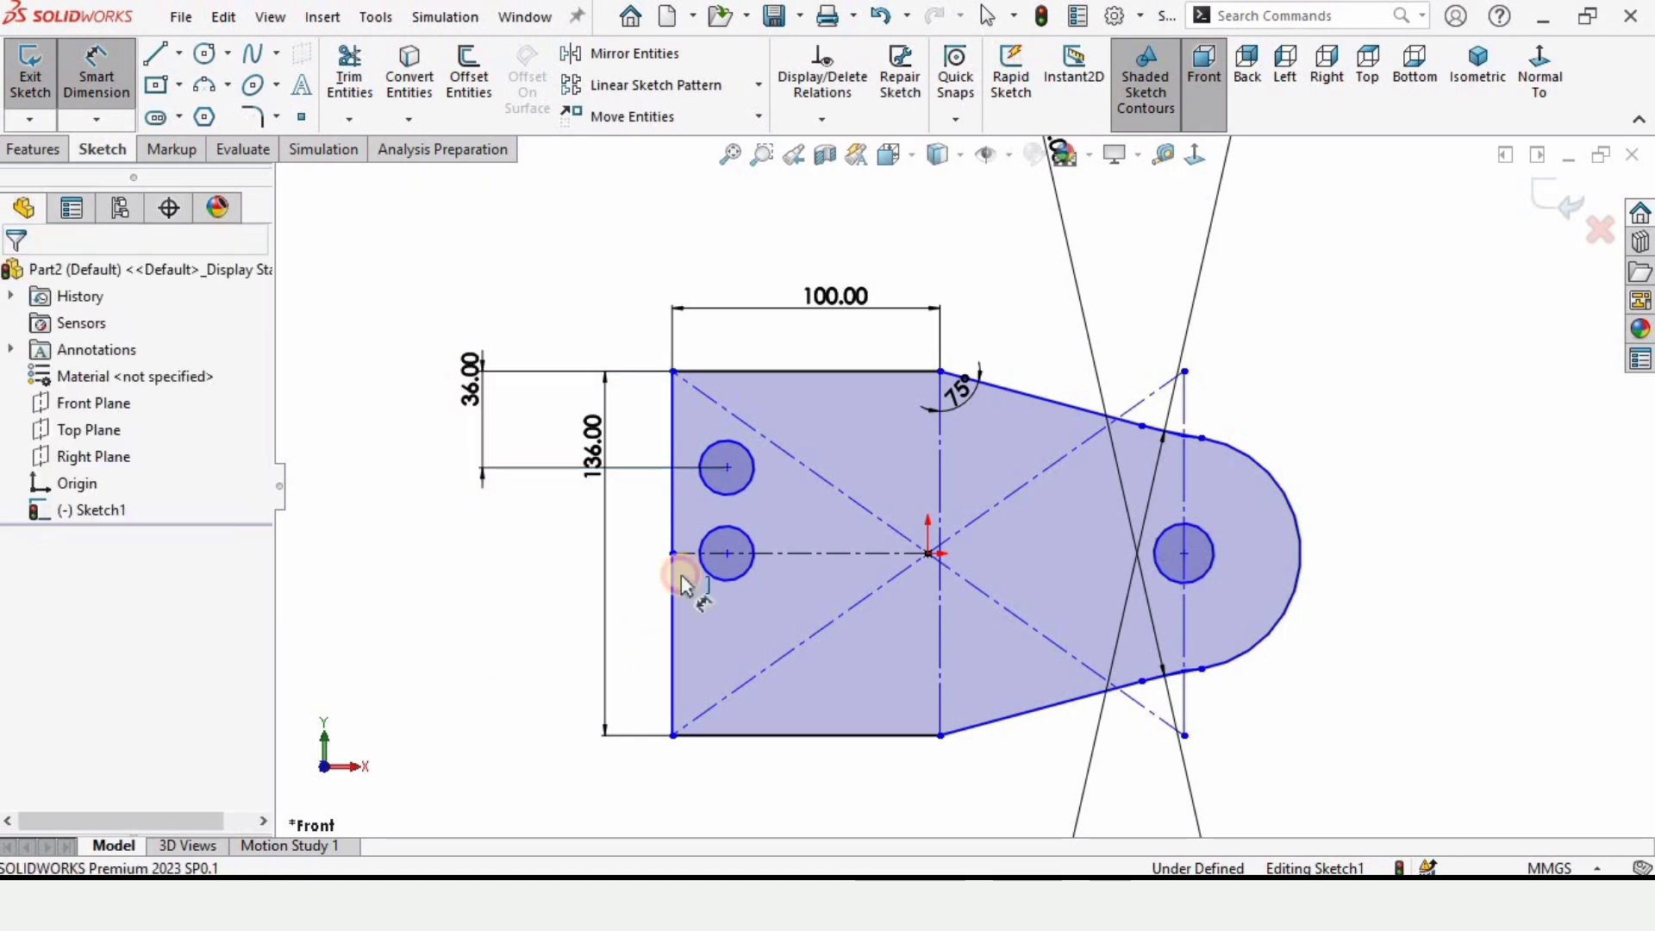
Dimension the vertical spacing between the centers of the two left circles as 32 mm.
{"action": "left_click", "coordinate": [727, 467]}
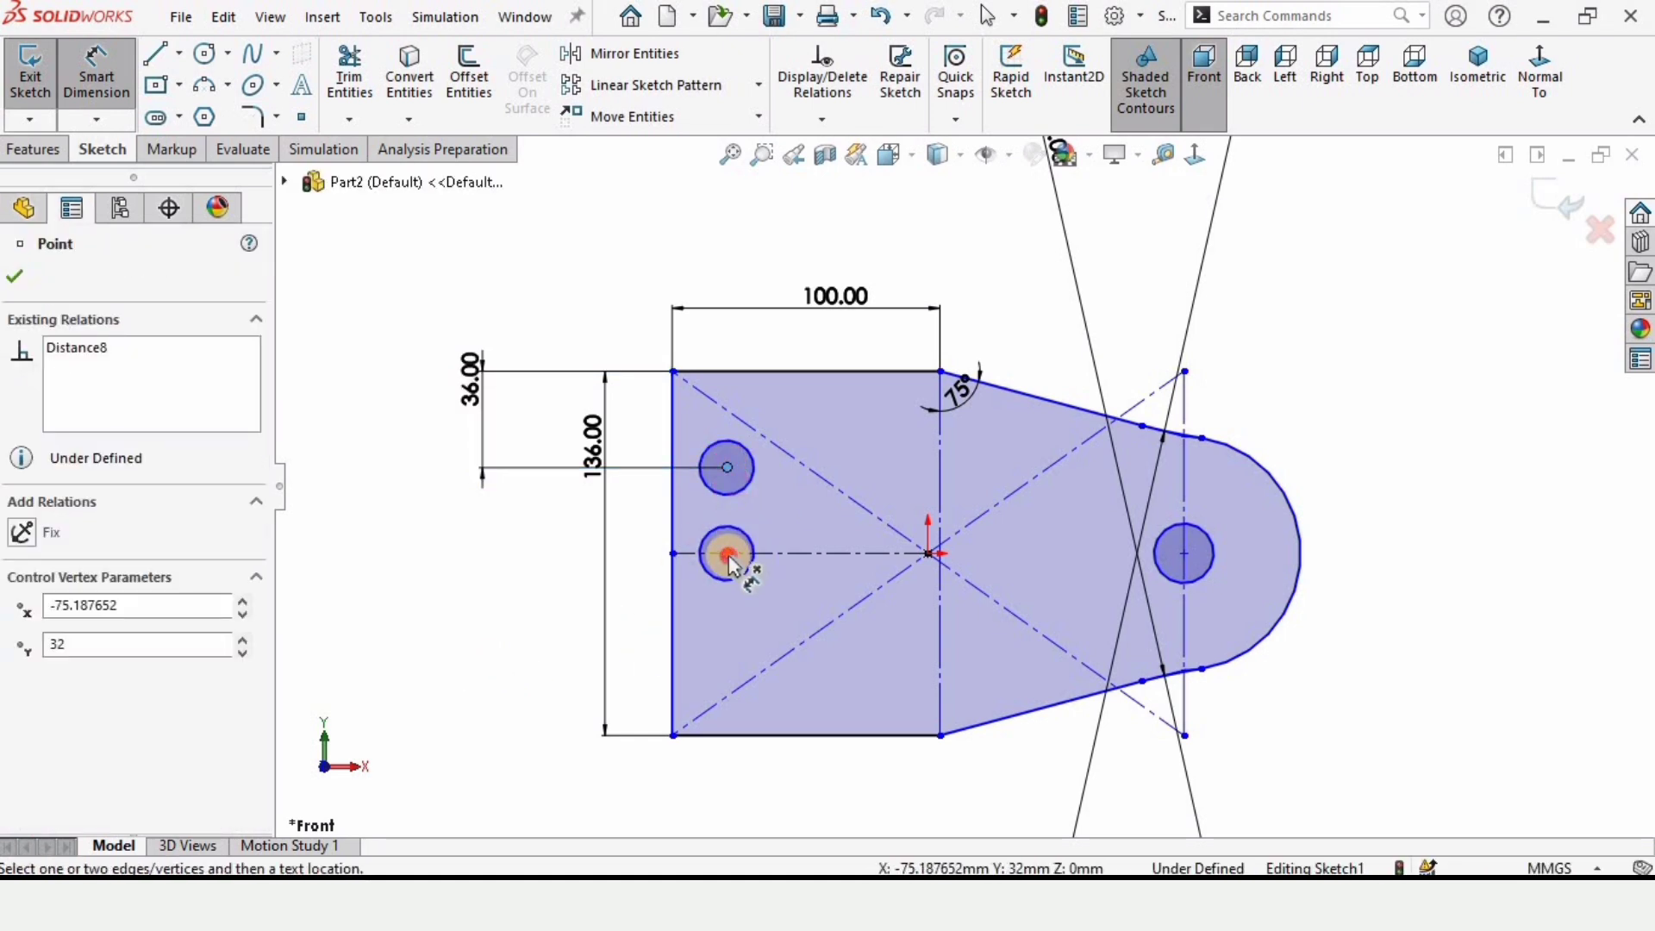
{"action": "left_click", "coordinate": [727, 553]}
{"action": "left_click", "coordinate": [511, 552]}
{"action": "type", "text": "3"}
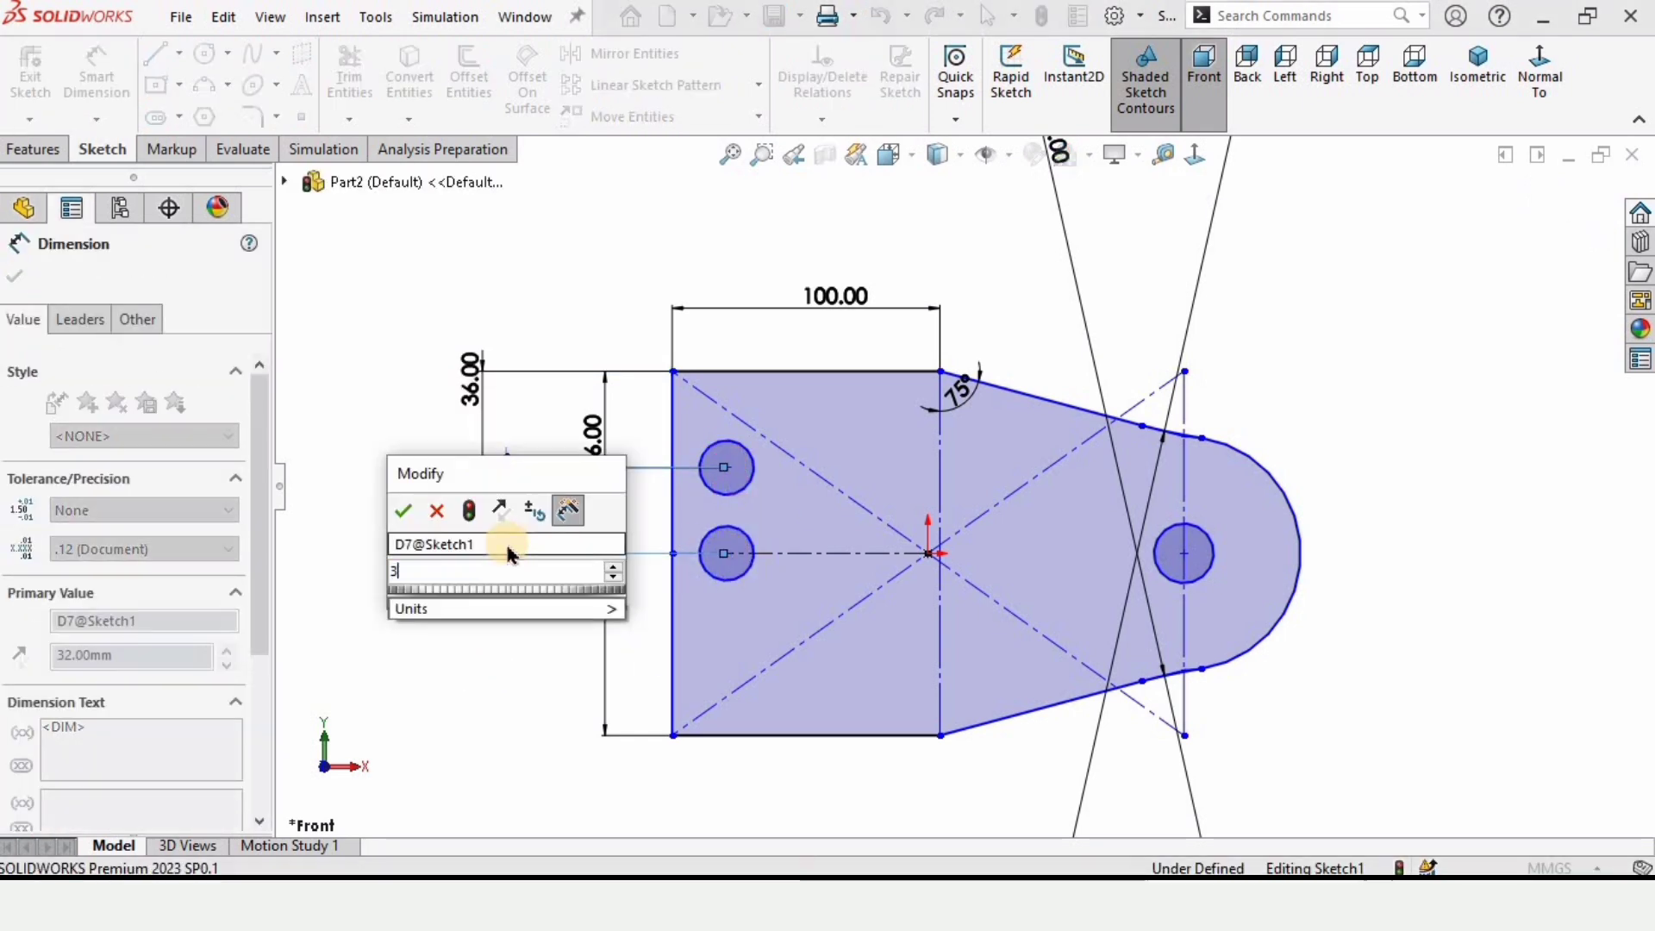
{"action": "type", "text": "2"}
{"action": "key", "text": "Return"}
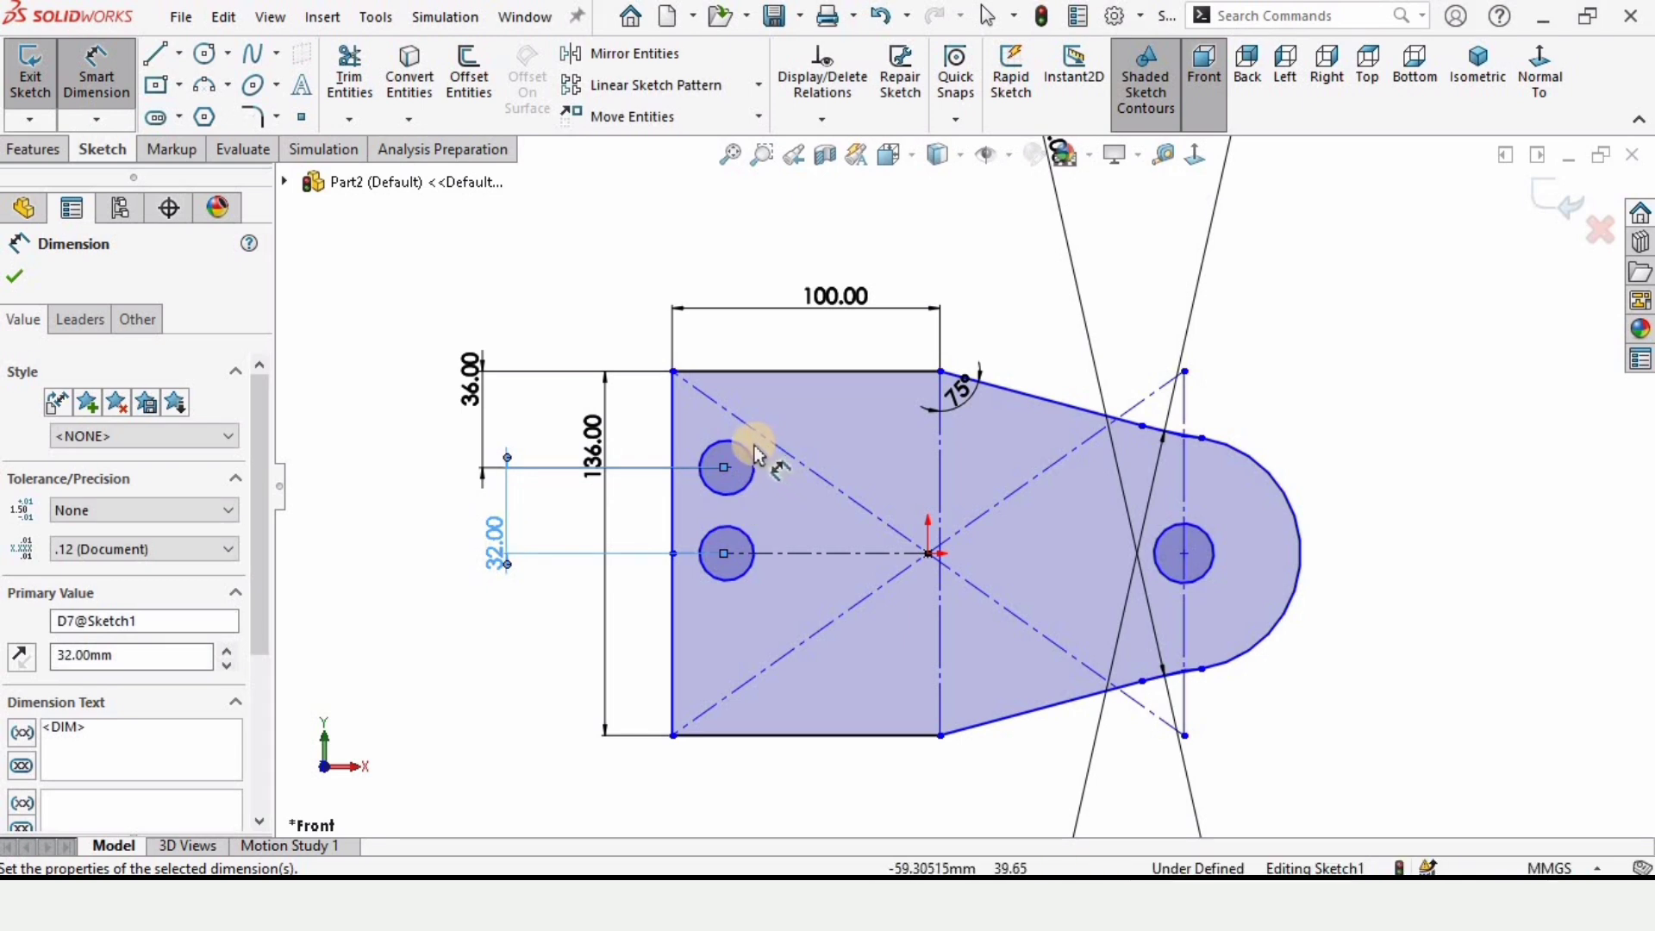
Set the upper left circle's diameter to 10 mm.
{"action": "left_click", "coordinate": [732, 452]}
{"action": "left_click", "coordinate": [584, 282]}
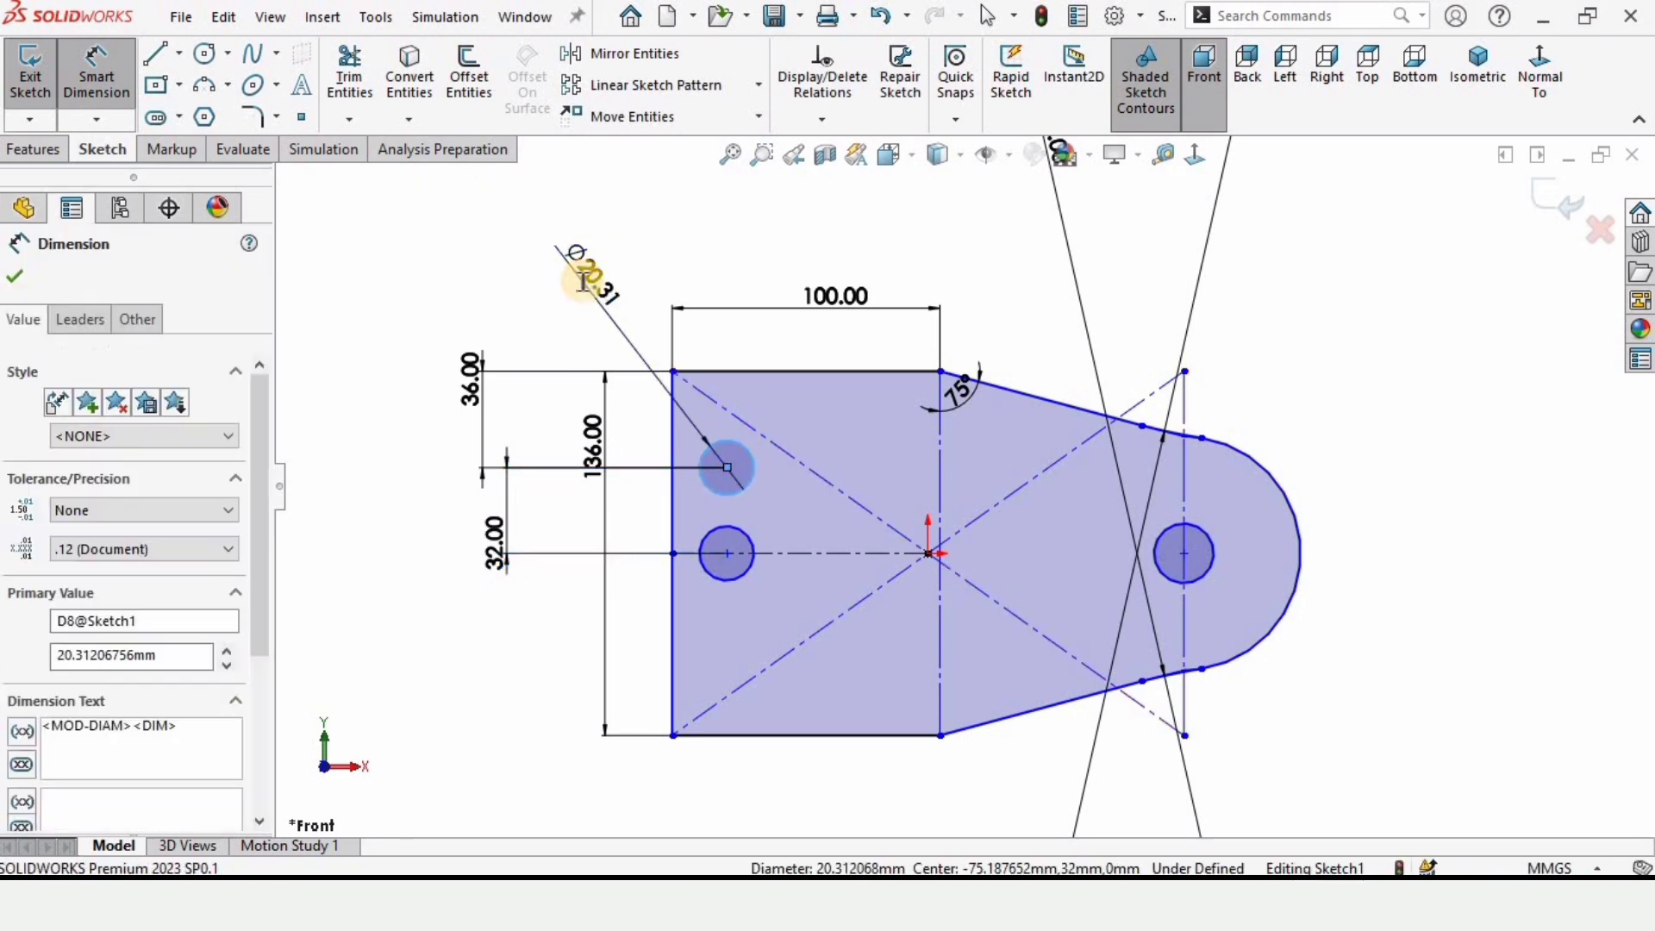
{"action": "type", "text": "10"}
{"action": "key", "text": "Return"}
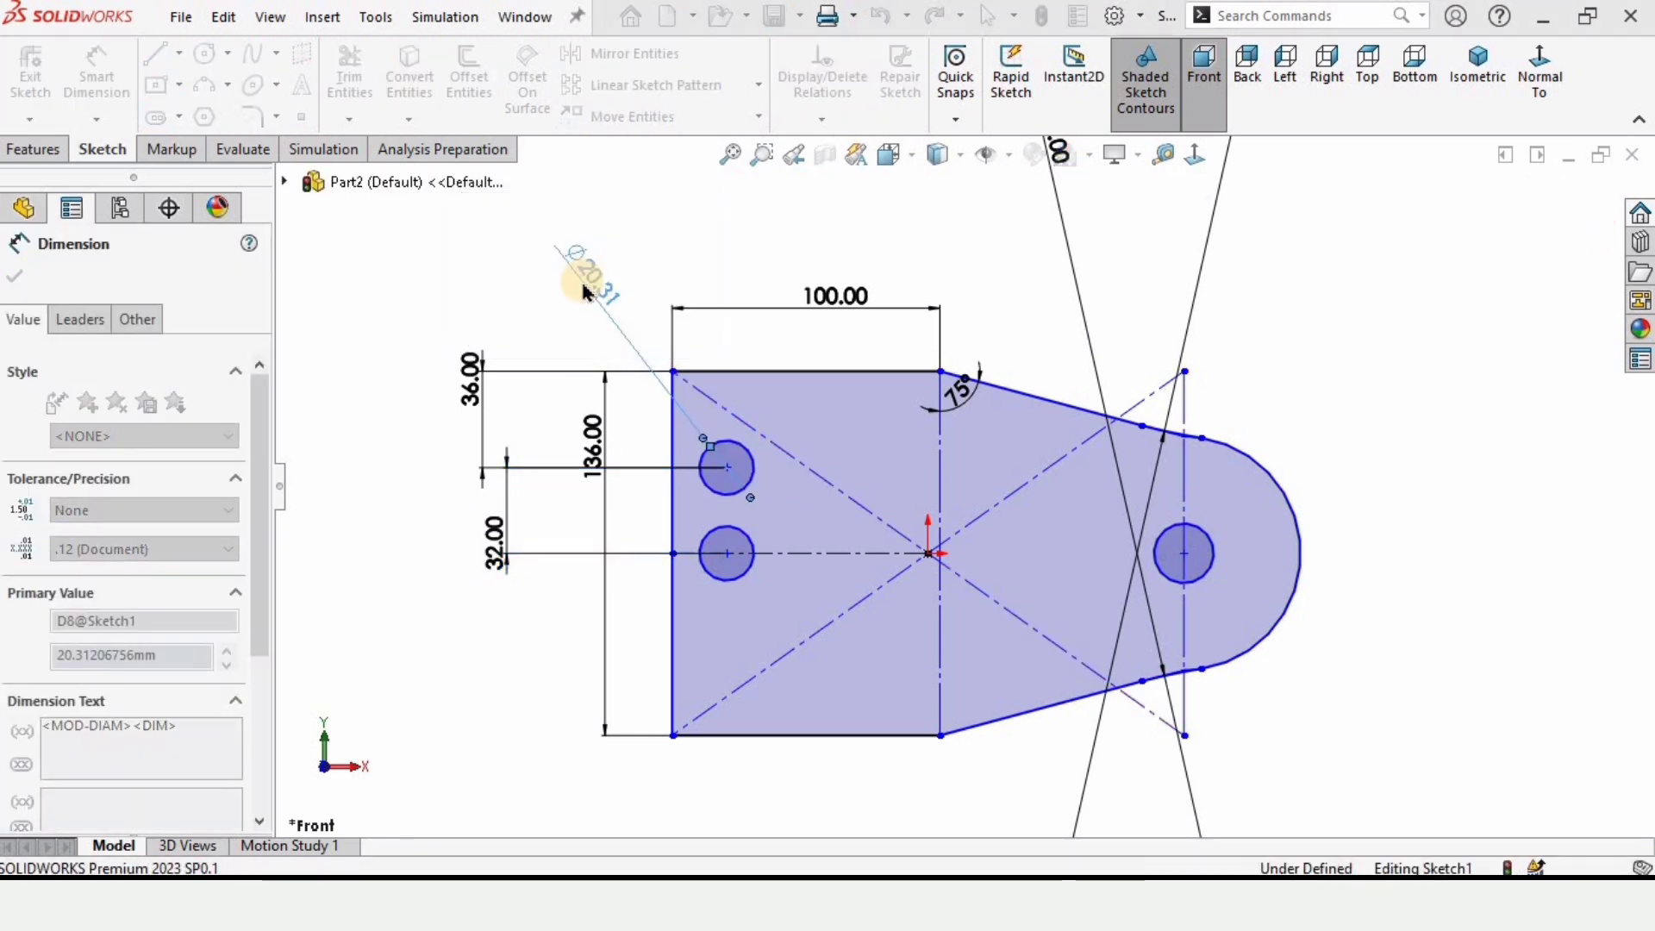
{"action": "left_click", "coordinate": [465, 731]}
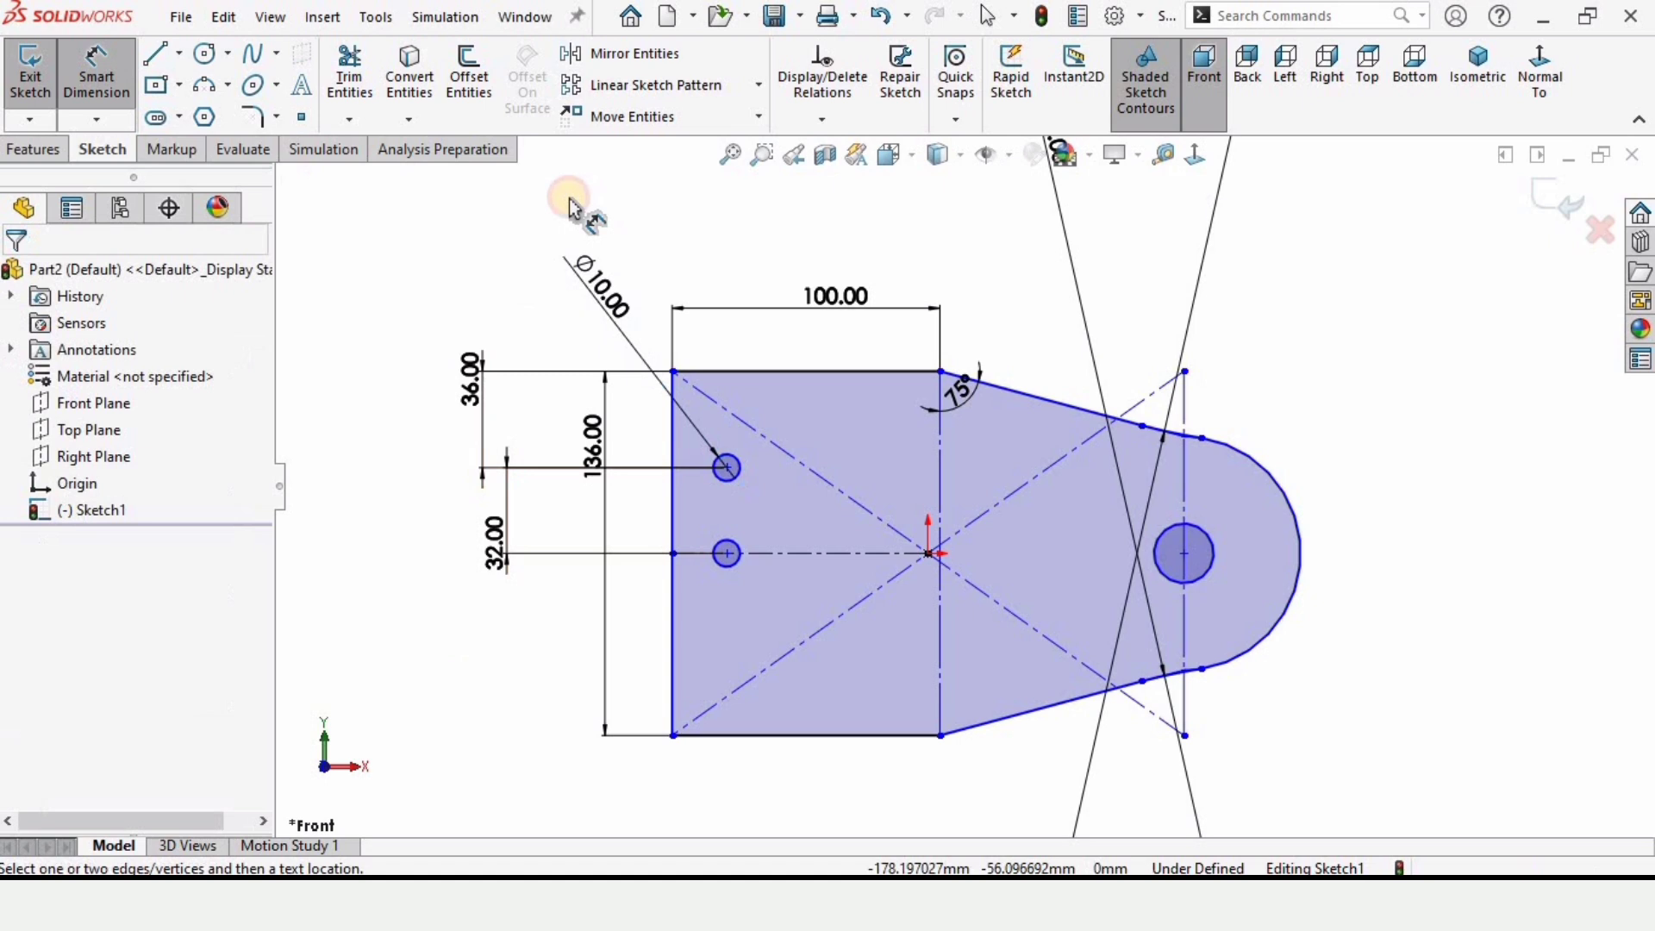
Mirror the upper left circle about the horizontal centerline, keeping the original as a copy.
{"action": "left_click", "coordinate": [626, 54]}
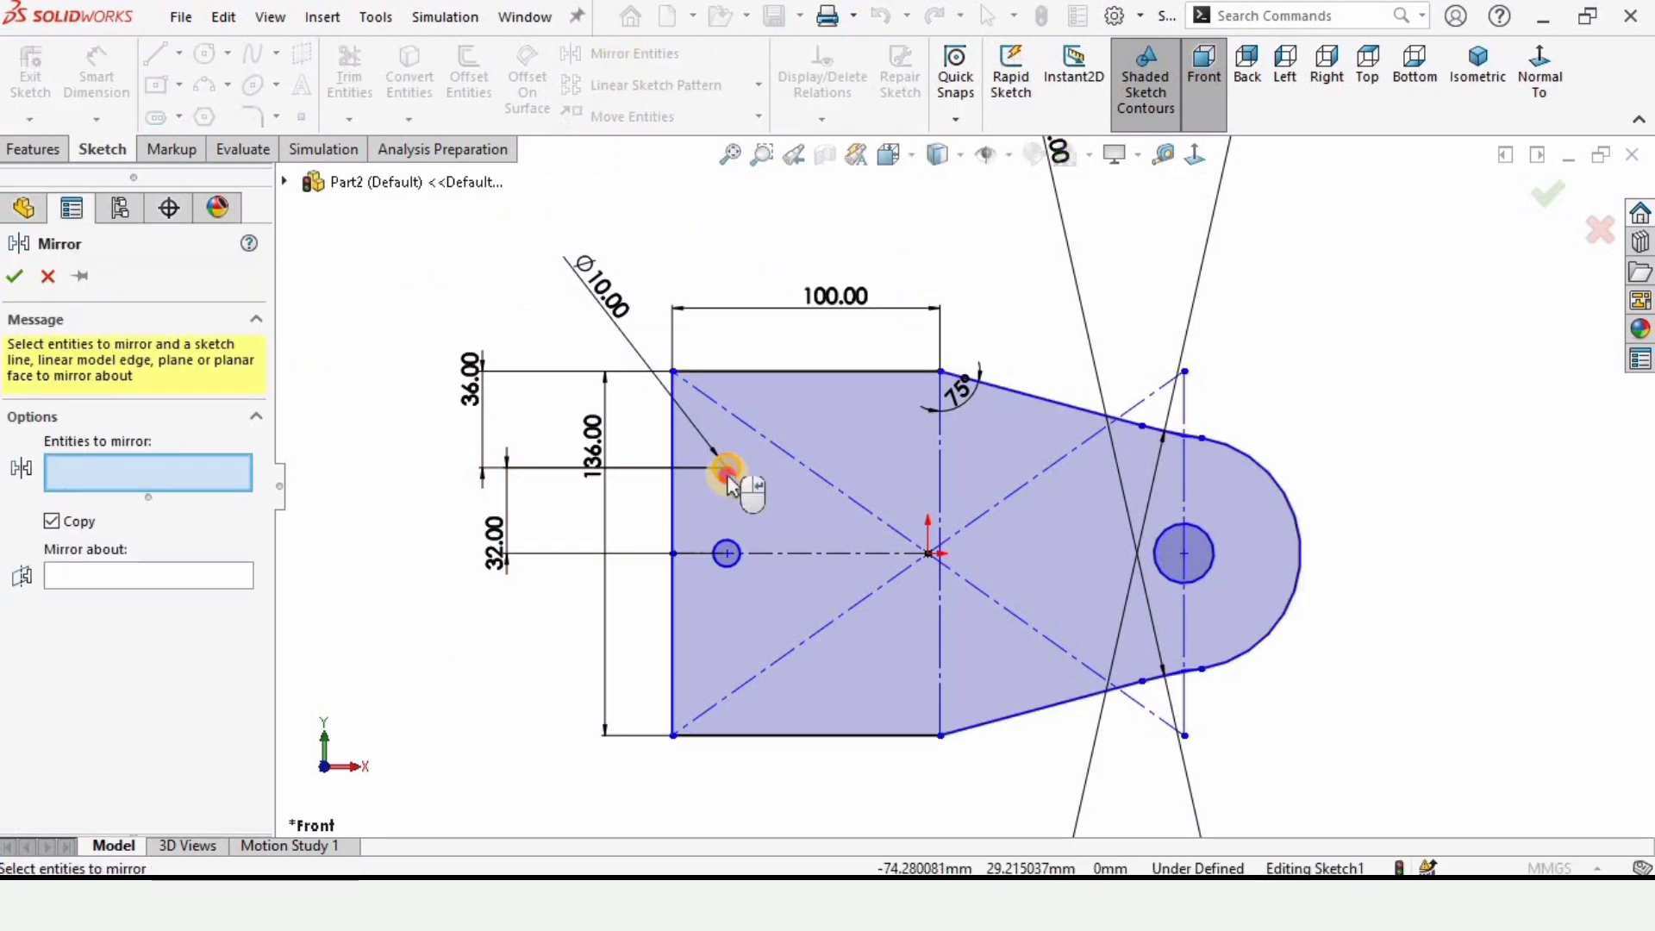
{"action": "left_click", "coordinate": [728, 470]}
{"action": "left_click", "coordinate": [120, 578]}
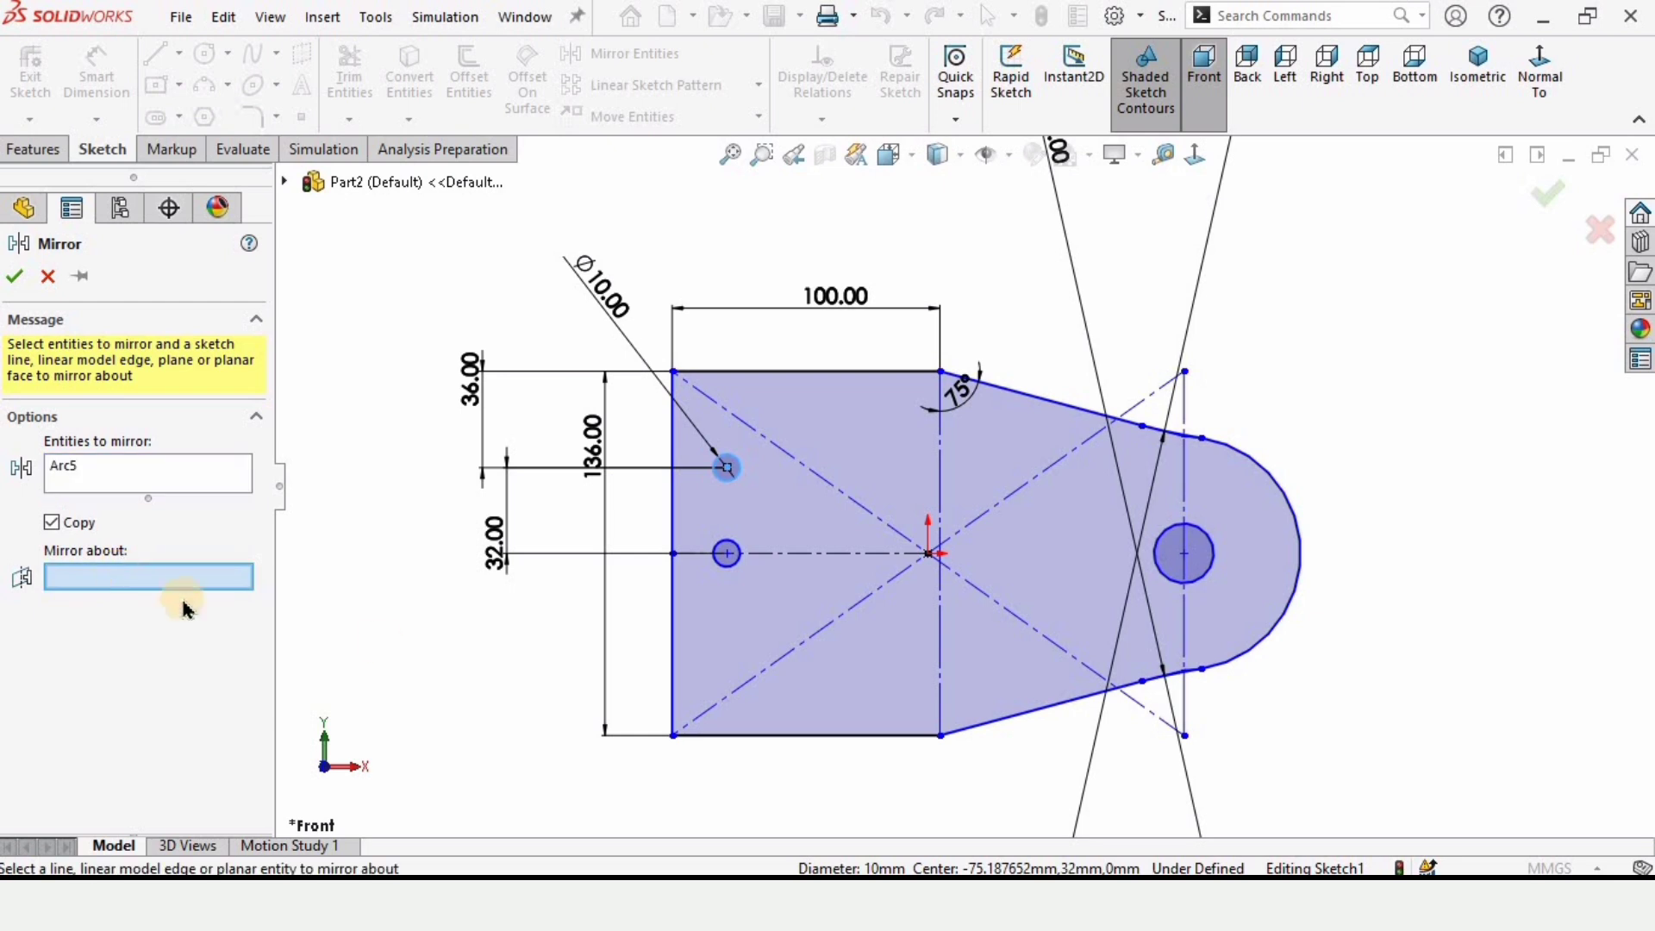
{"action": "left_click", "coordinate": [811, 554]}
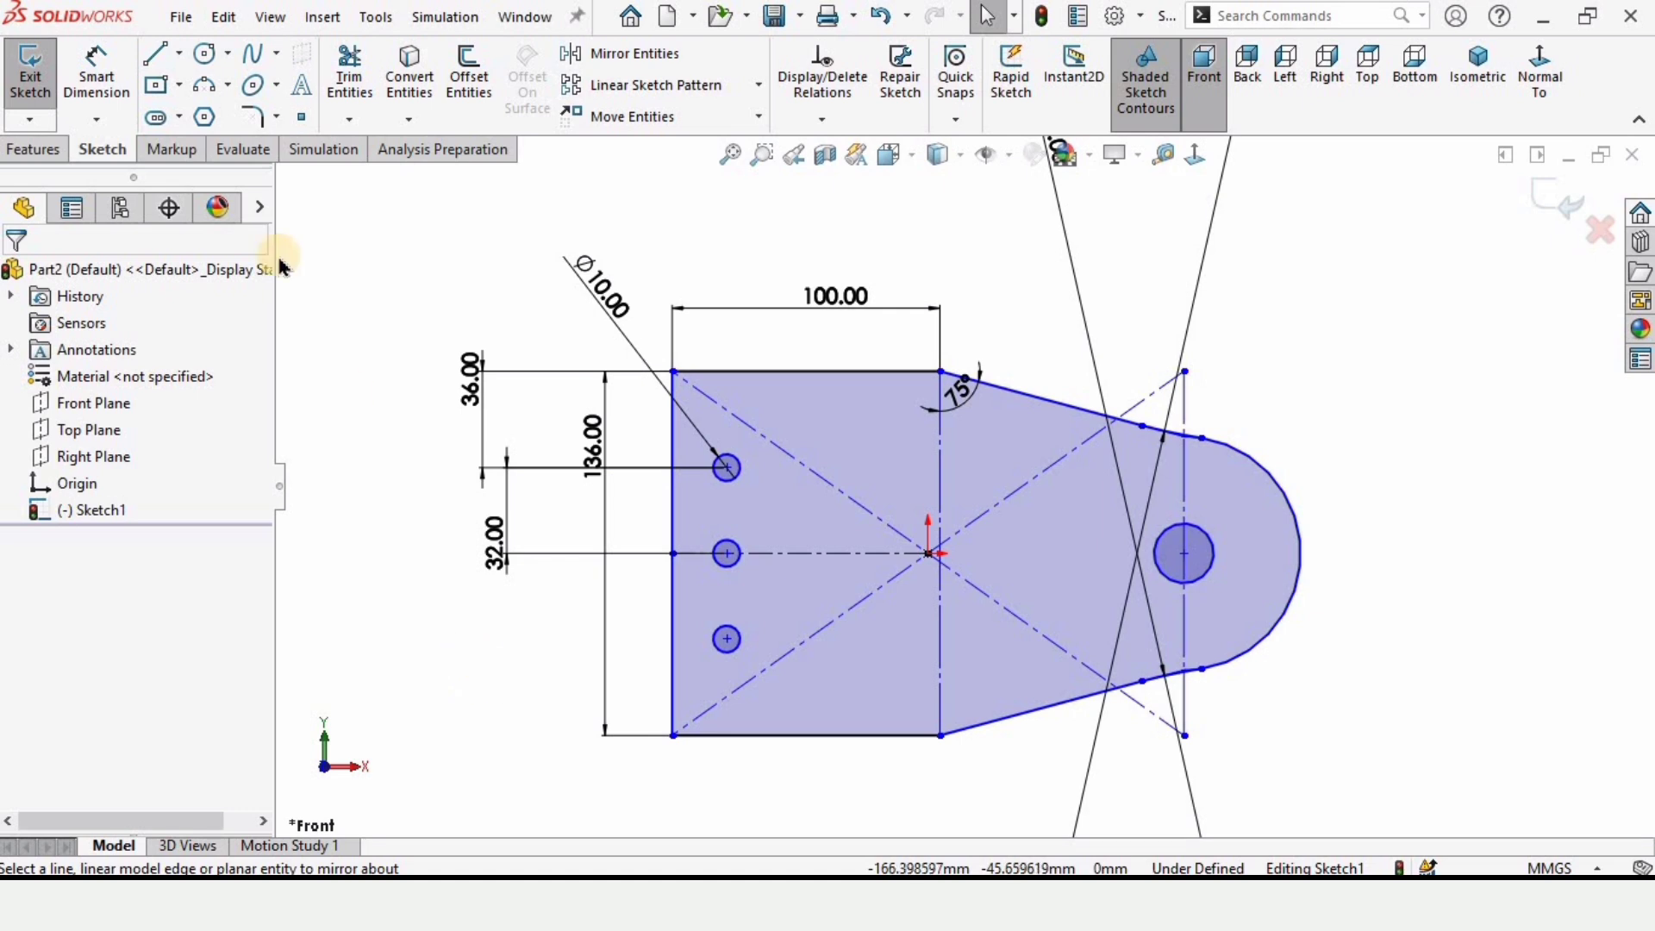
Set the diameter of the circle at the rounded end to 10 mm.
{"action": "left_click", "coordinate": [96, 73]}
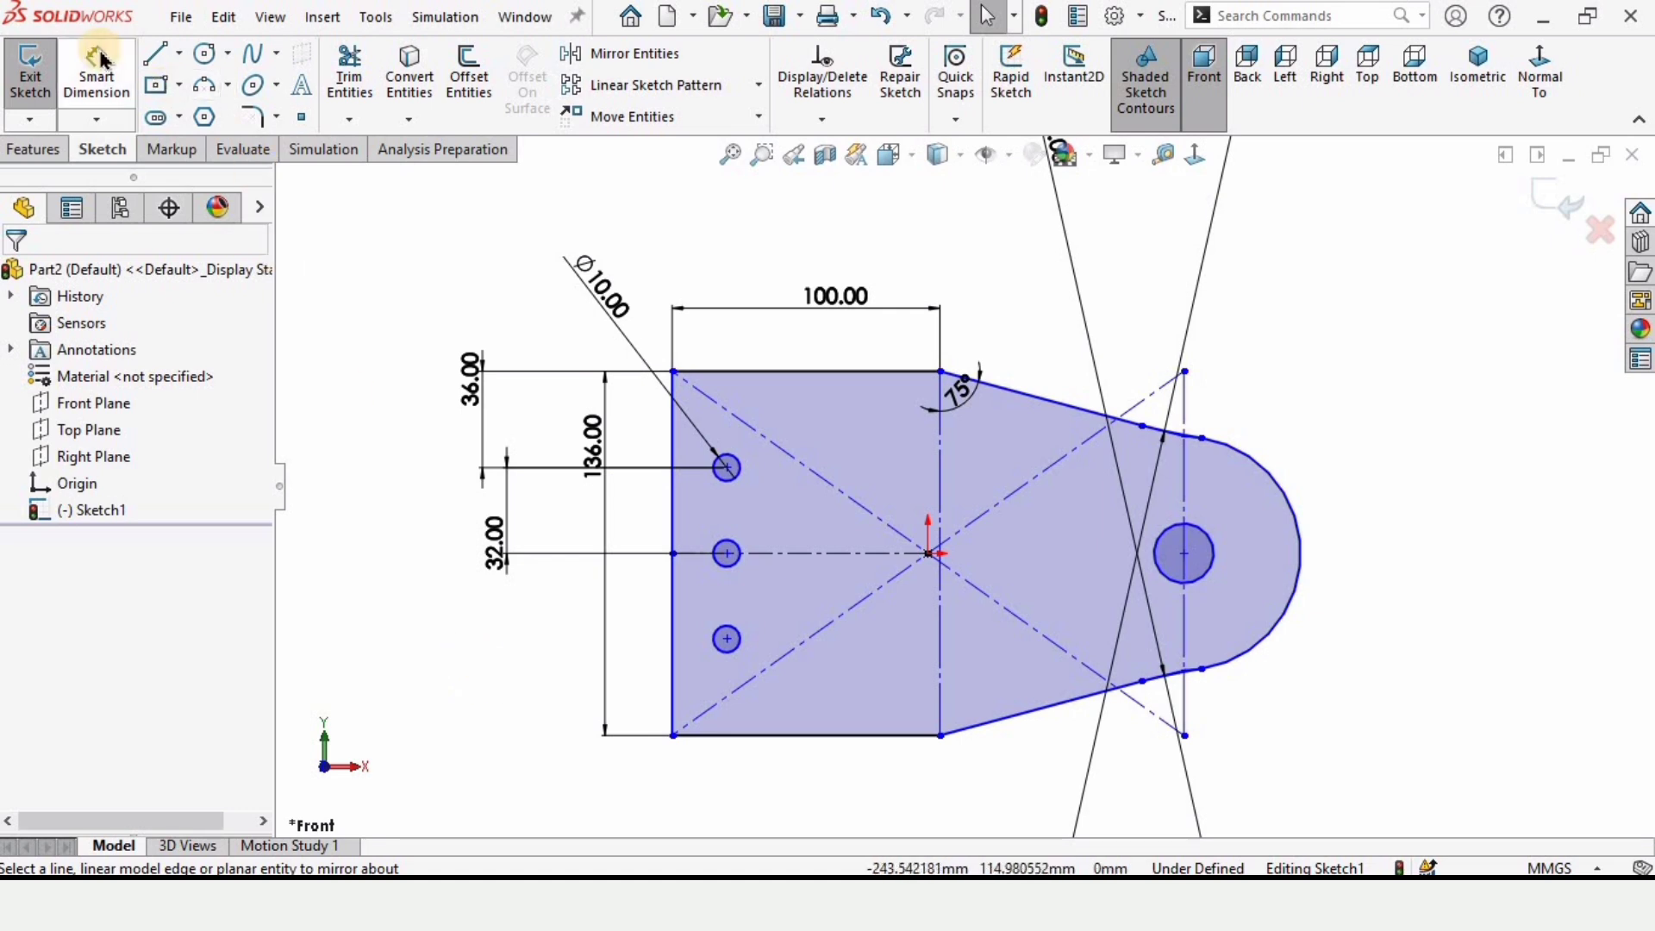
{"action": "left_click", "coordinate": [1212, 545]}
{"action": "left_click", "coordinate": [1482, 380]}
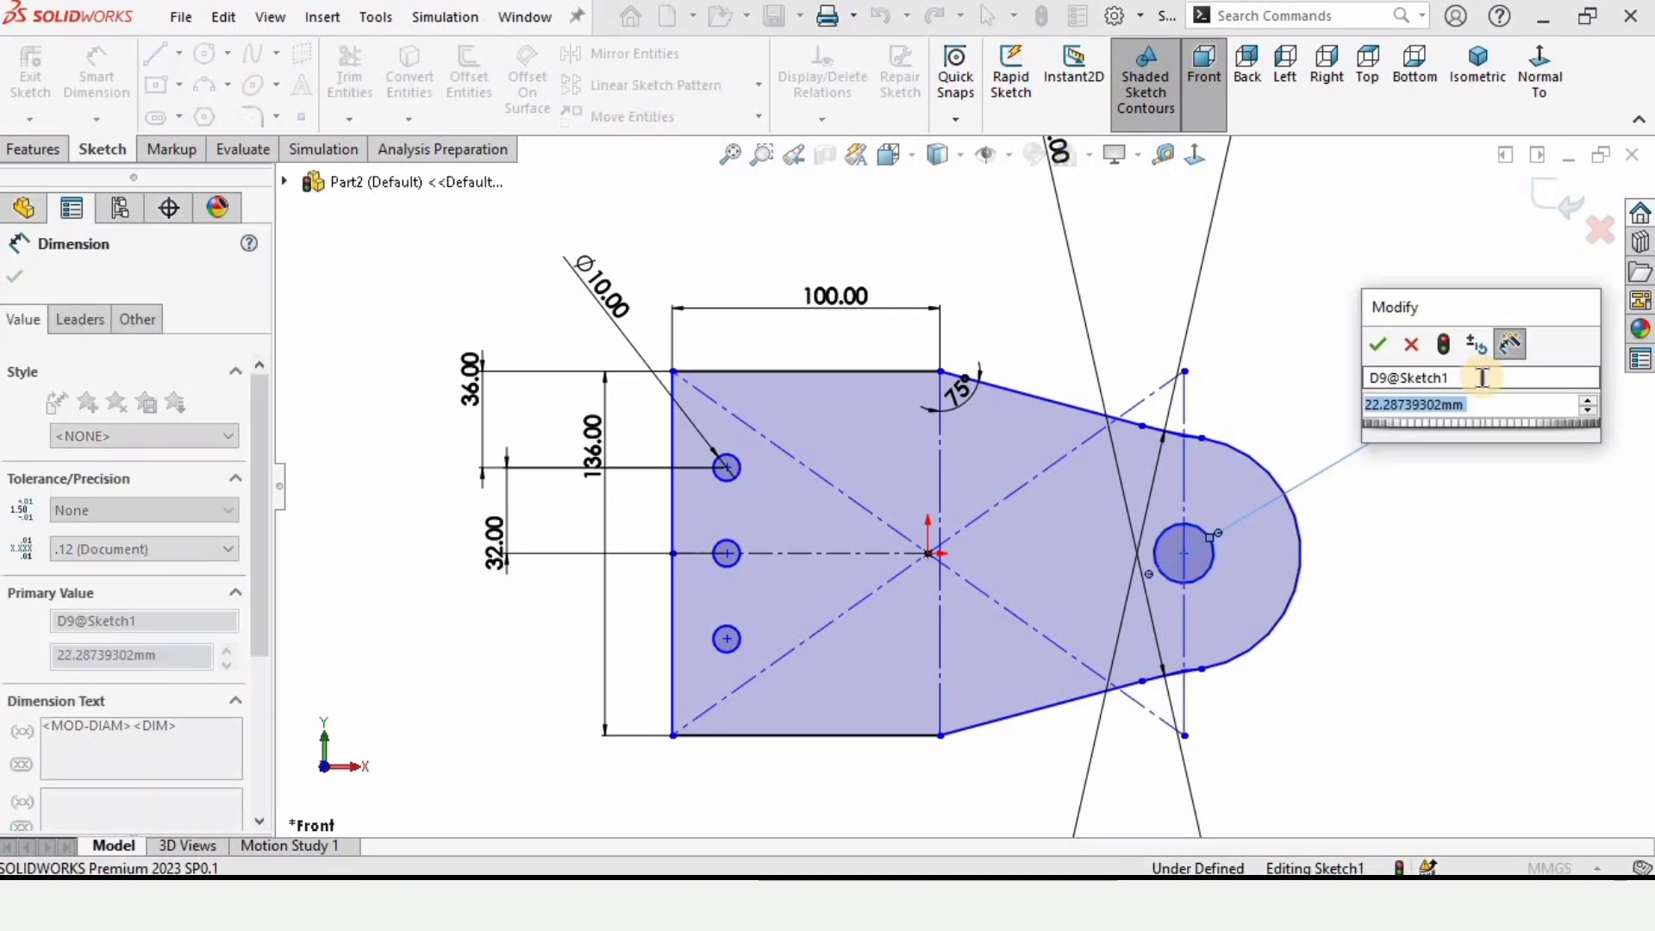
{"action": "type", "text": "10"}
{"action": "key", "text": "Return"}
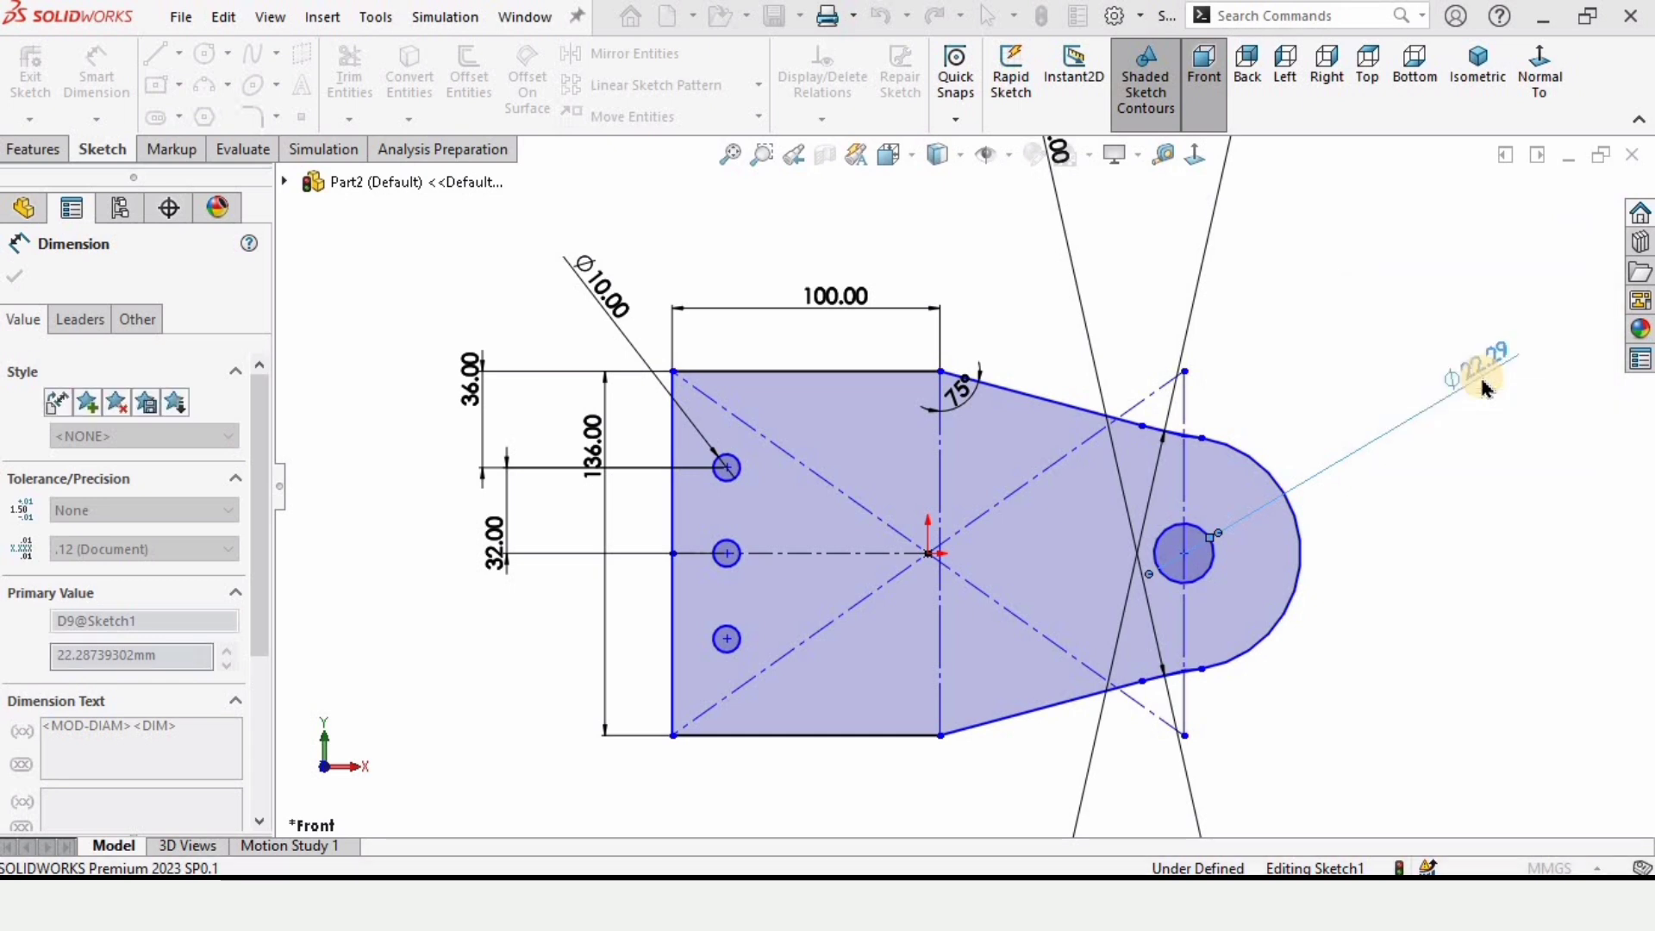
{"action": "left_click", "coordinate": [1380, 558]}
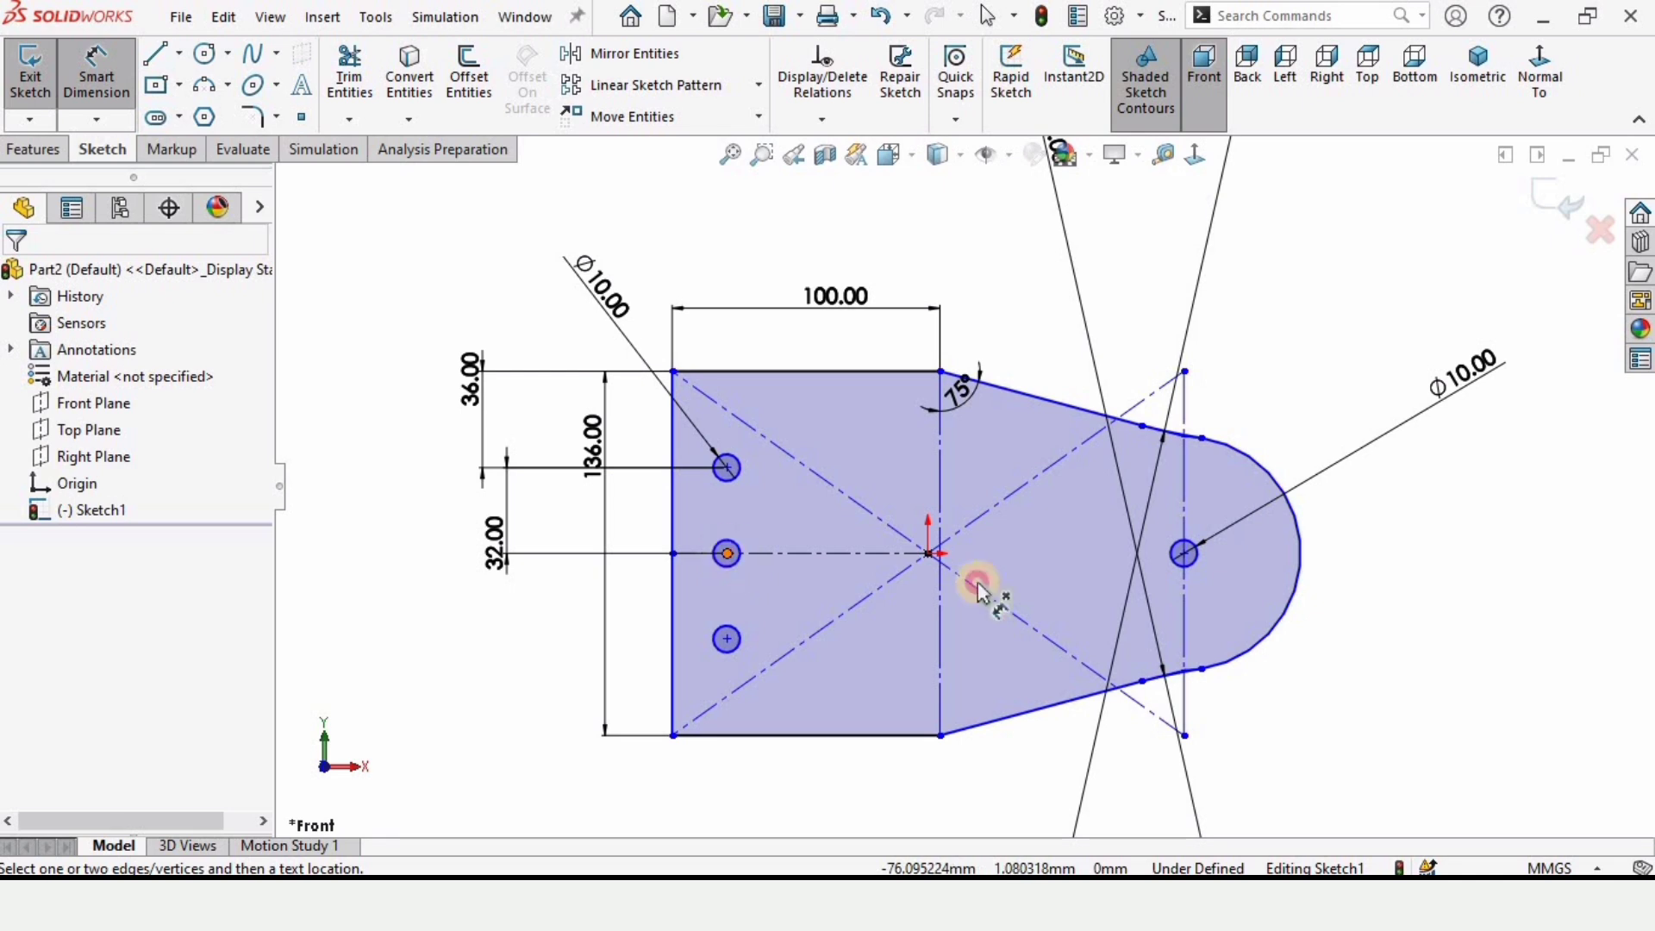
Dimension the horizontal distance between the centers of the middle left circle and the rounded end's circle as 200 mm.
{"action": "left_click", "coordinate": [727, 553]}
{"action": "left_click", "coordinate": [1185, 553]}
{"action": "scroll", "coordinate": [1017, 591], "scroll_direction": "up", "scroll_amount": 2}
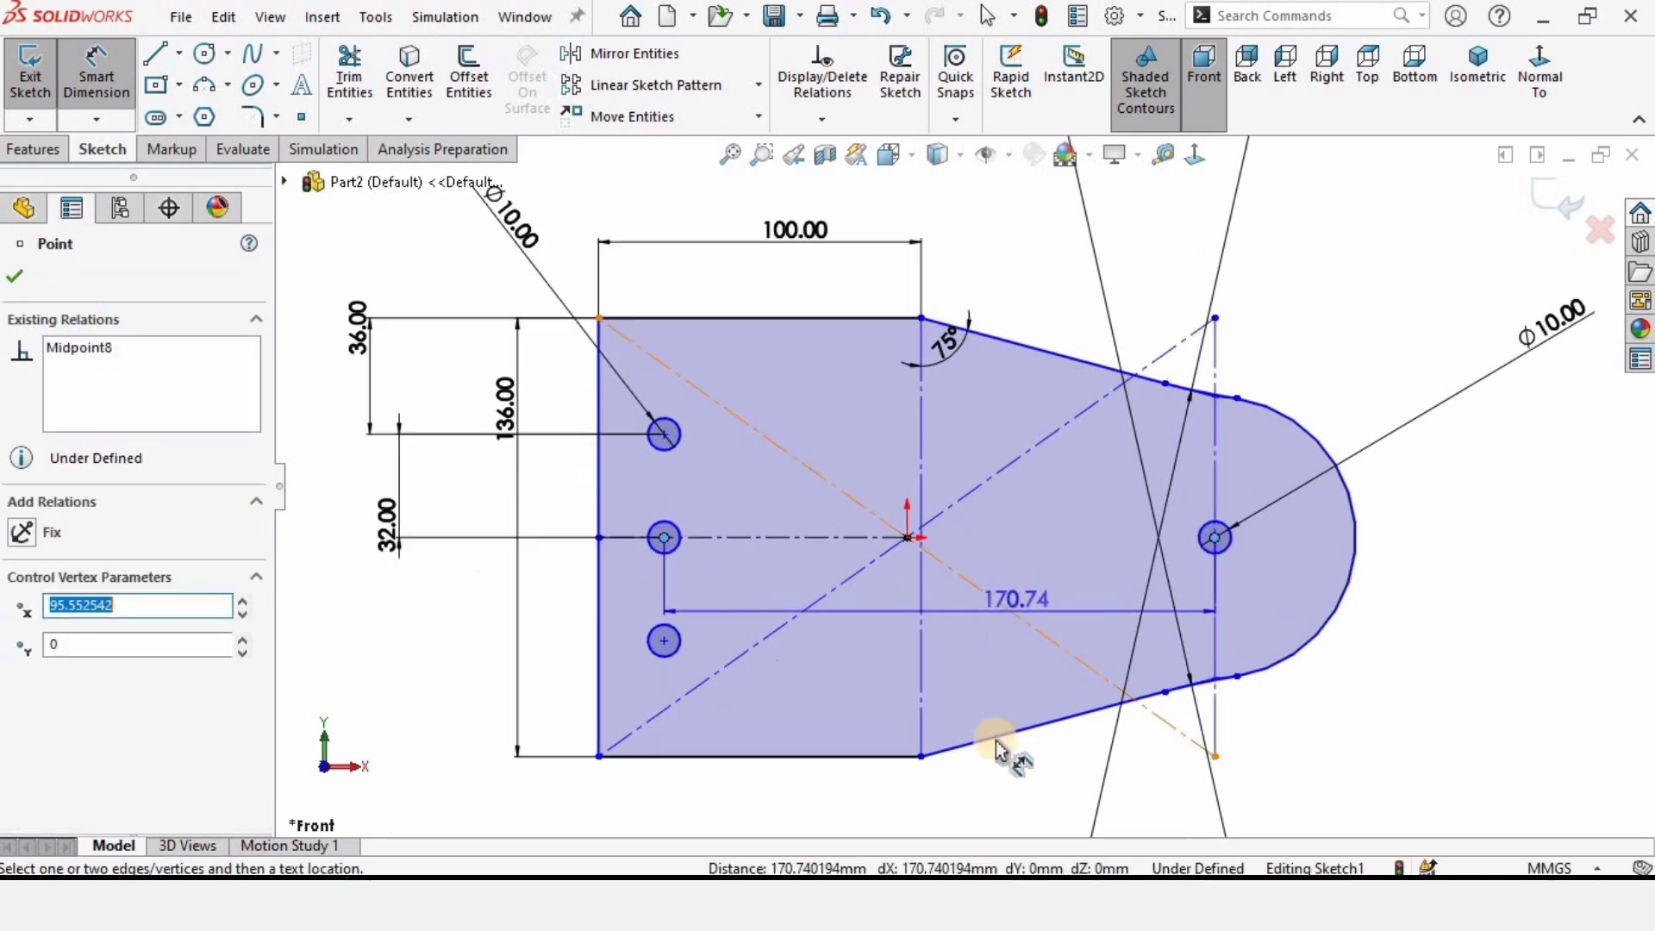
{"action": "left_click", "coordinate": [977, 742]}
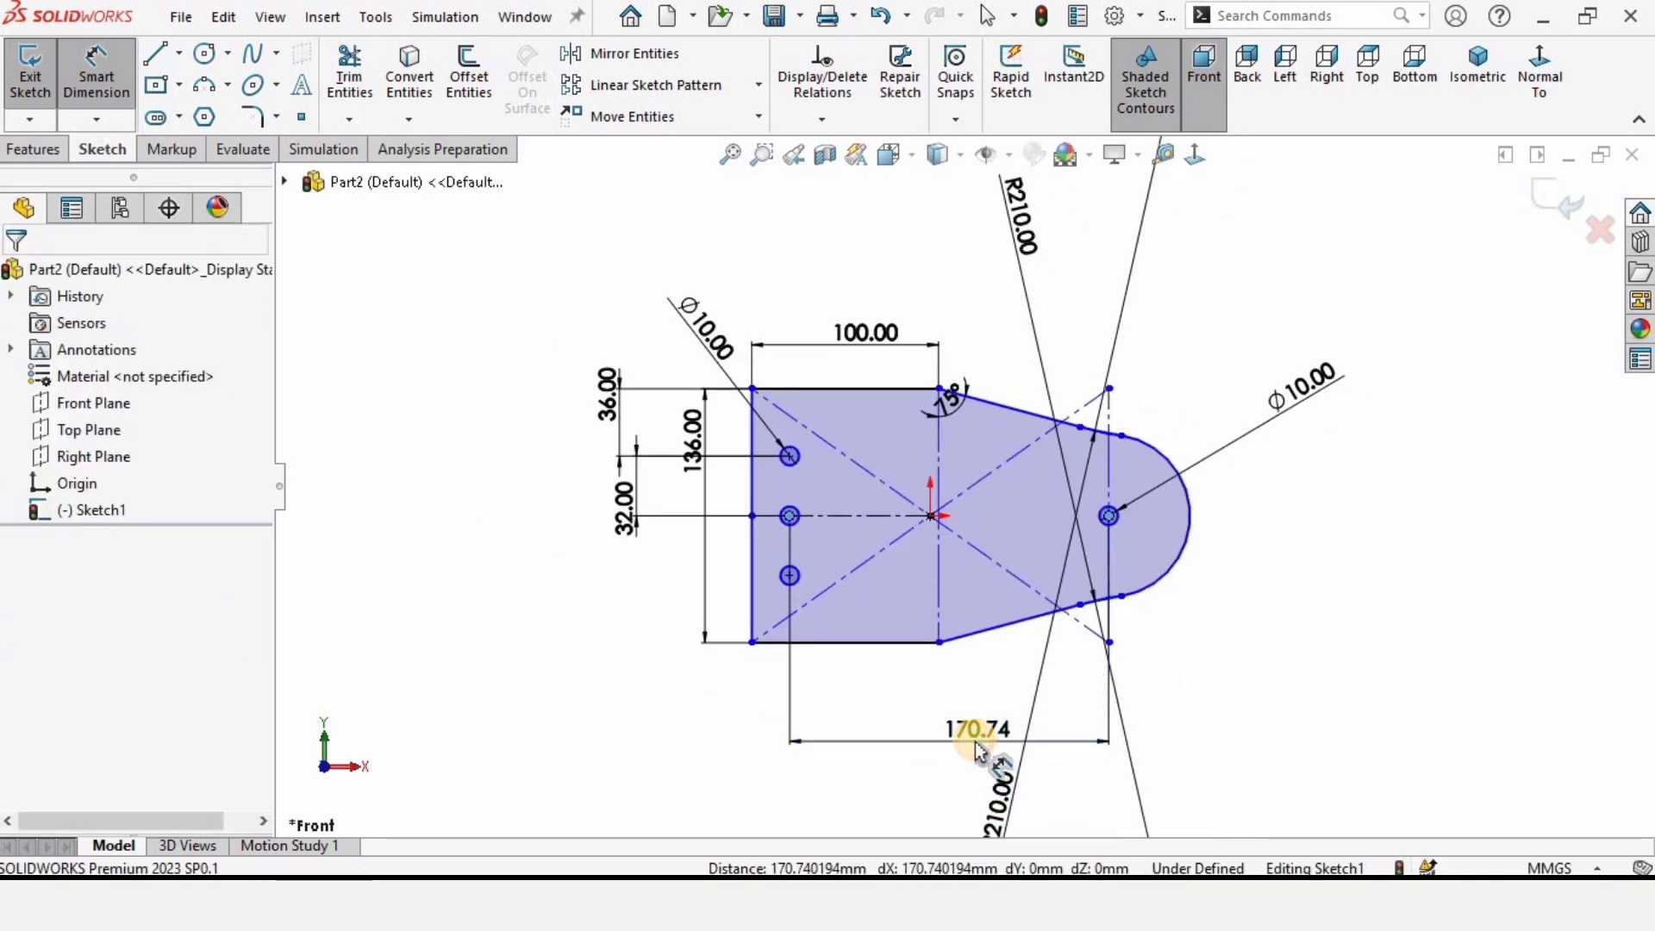
{"action": "type", "text": "200"}
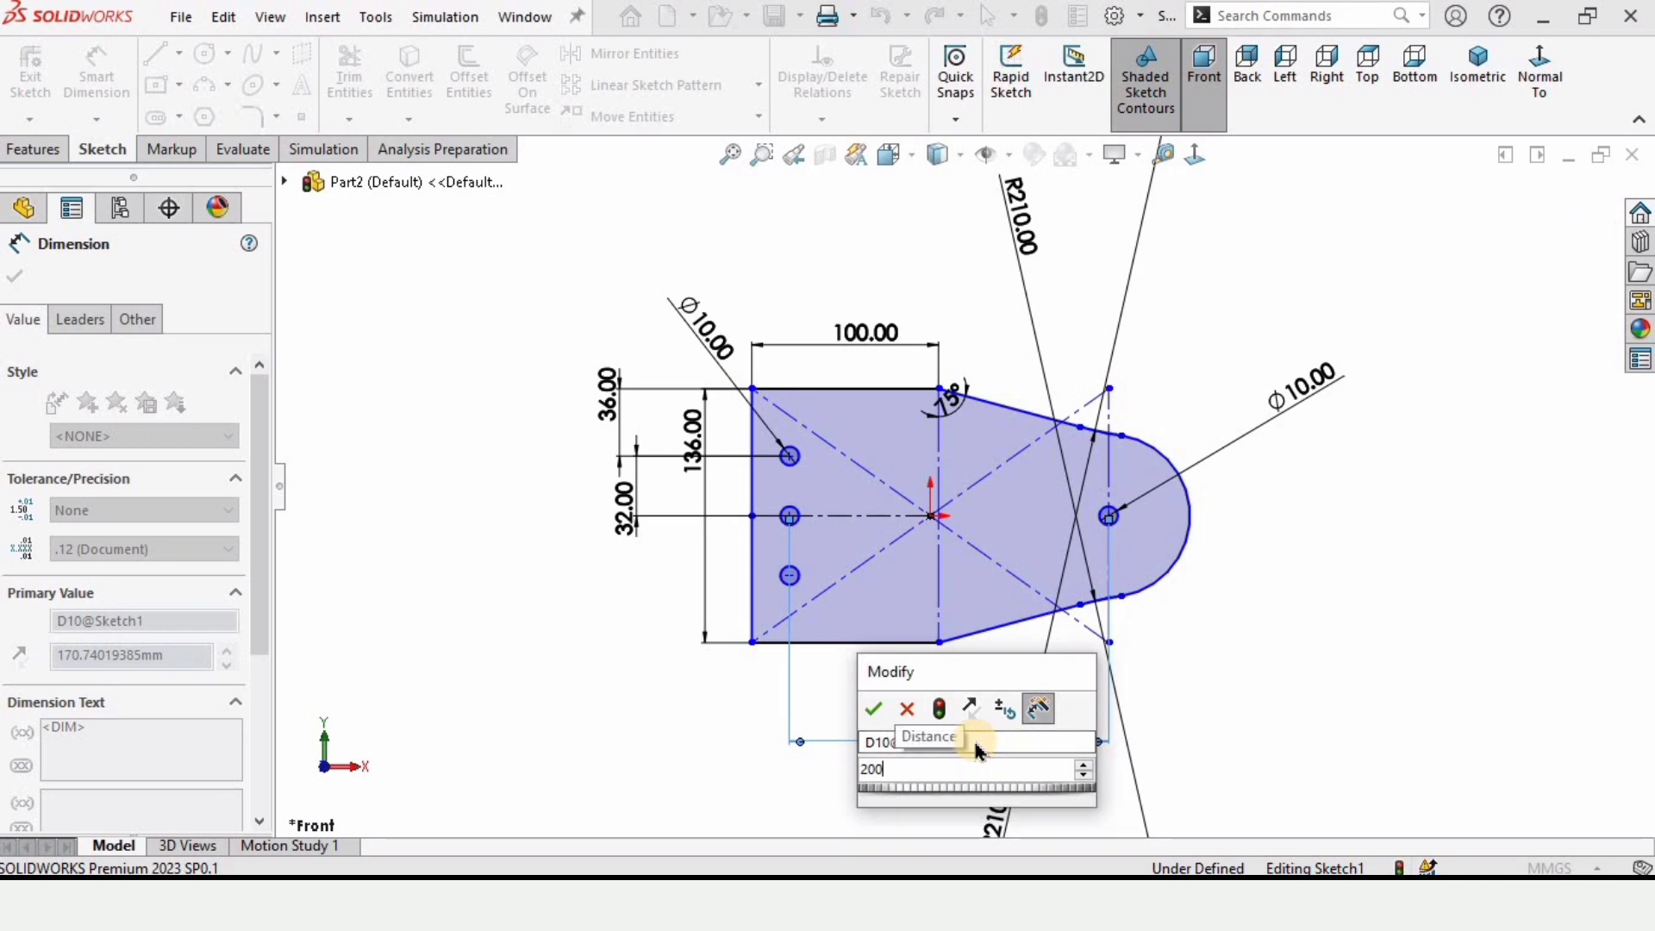
{"action": "key", "text": "Return"}
Dimension the radius of the plate's rounded end arc as 35 mm.
{"action": "scroll", "coordinate": [1069, 499], "scroll_direction": "down", "scroll_amount": 2}
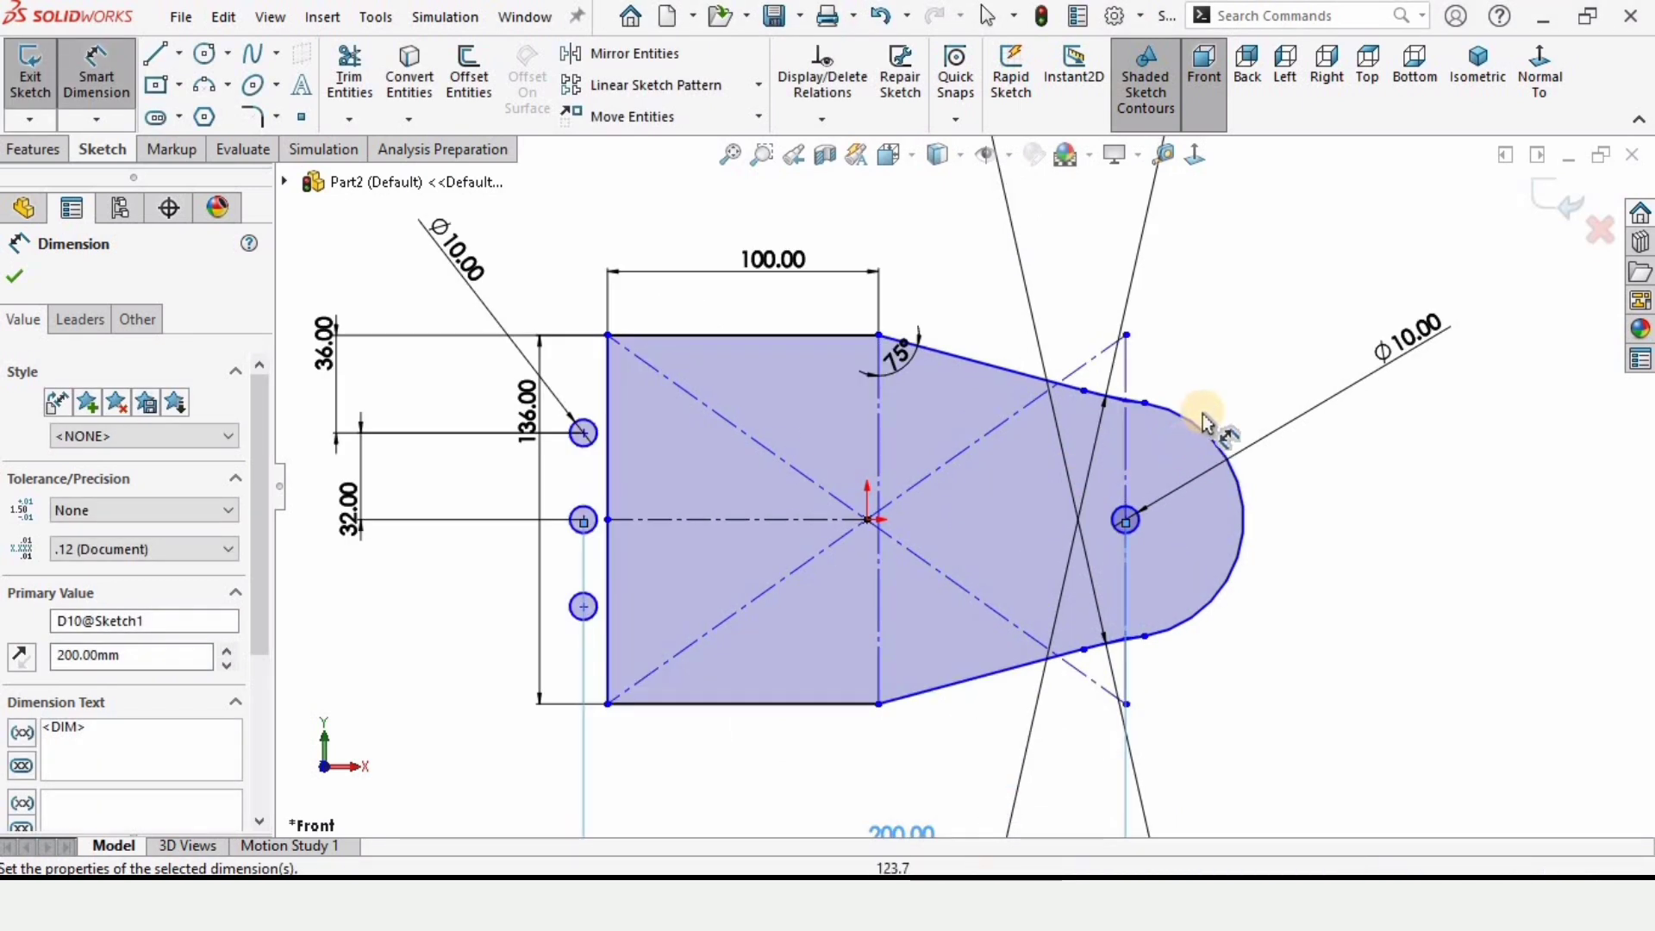
{"action": "left_click", "coordinate": [1203, 423]}
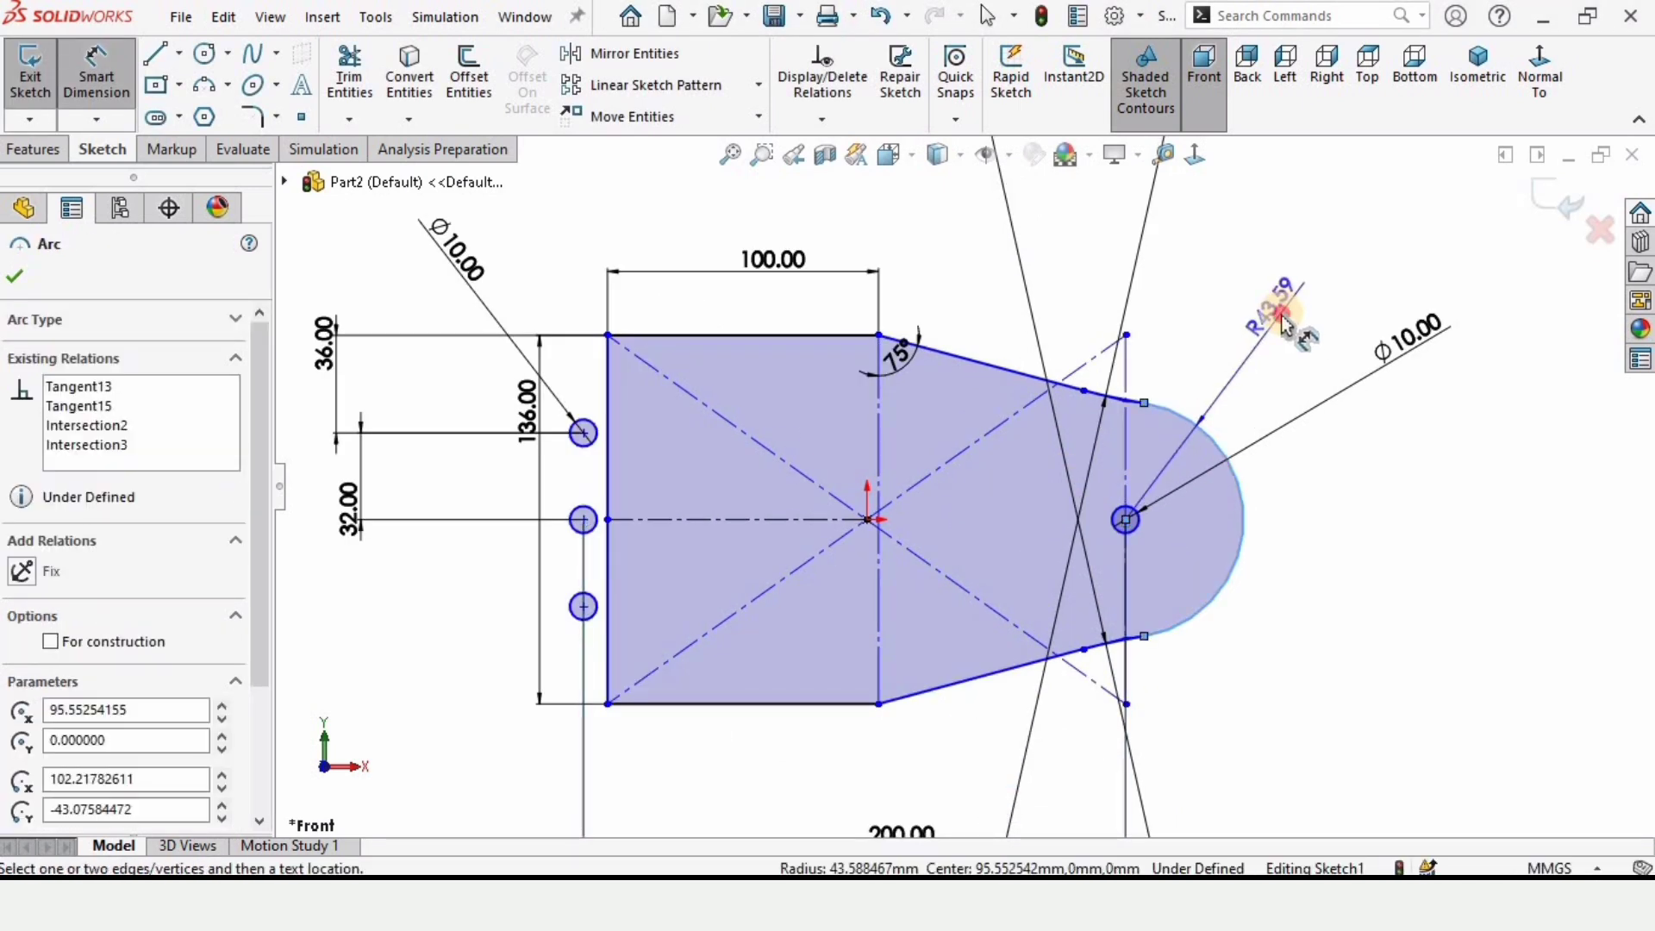
{"action": "left_click", "coordinate": [1282, 324]}
{"action": "type", "text": "35"}
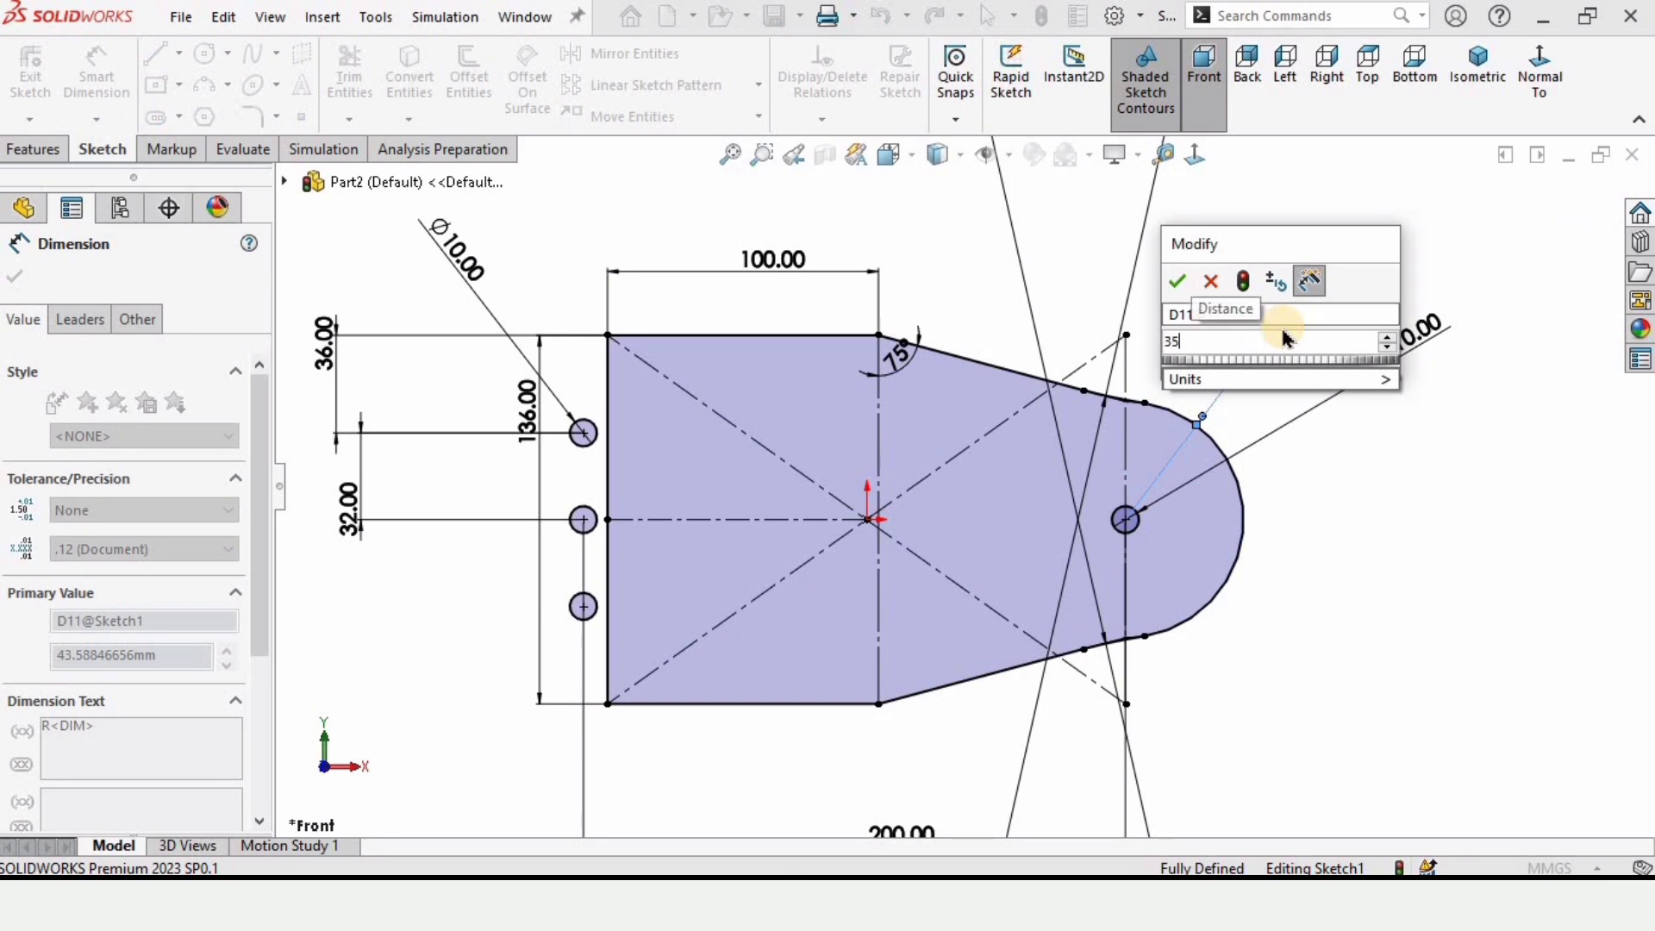
{"action": "key", "text": "Return"}
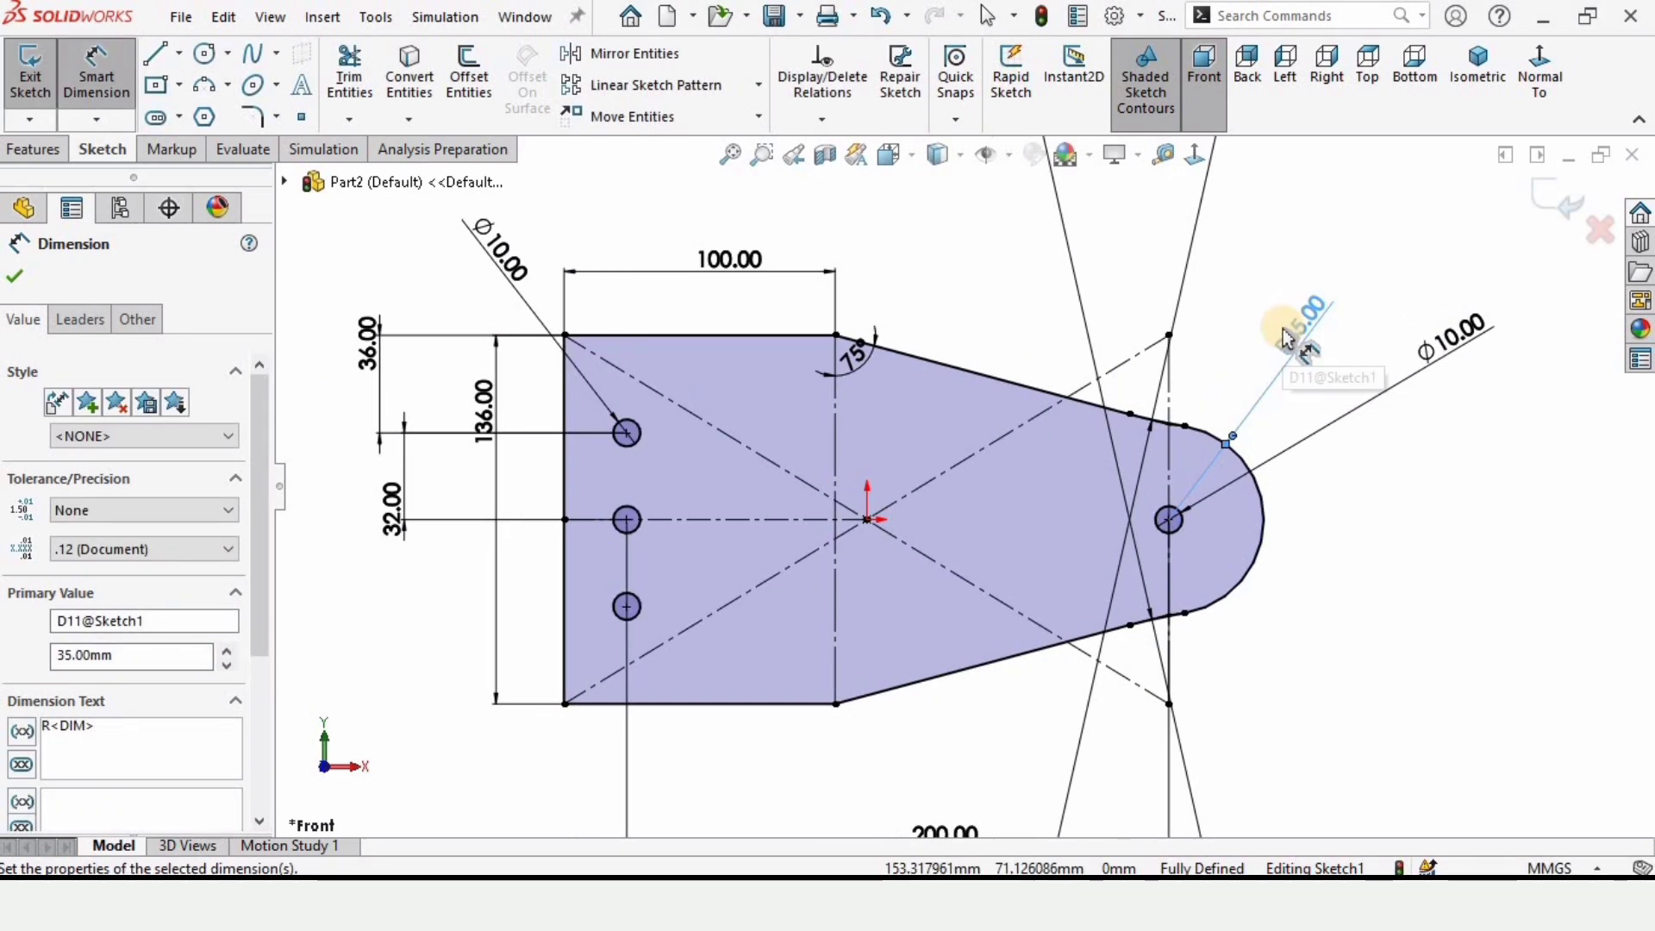
Extrude the tapered plate profile as a blind boss 8 mm deep.
{"action": "scroll", "coordinate": [1330, 709], "scroll_direction": "up", "scroll_amount": 2}
{"action": "left_click", "coordinate": [23, 151]}
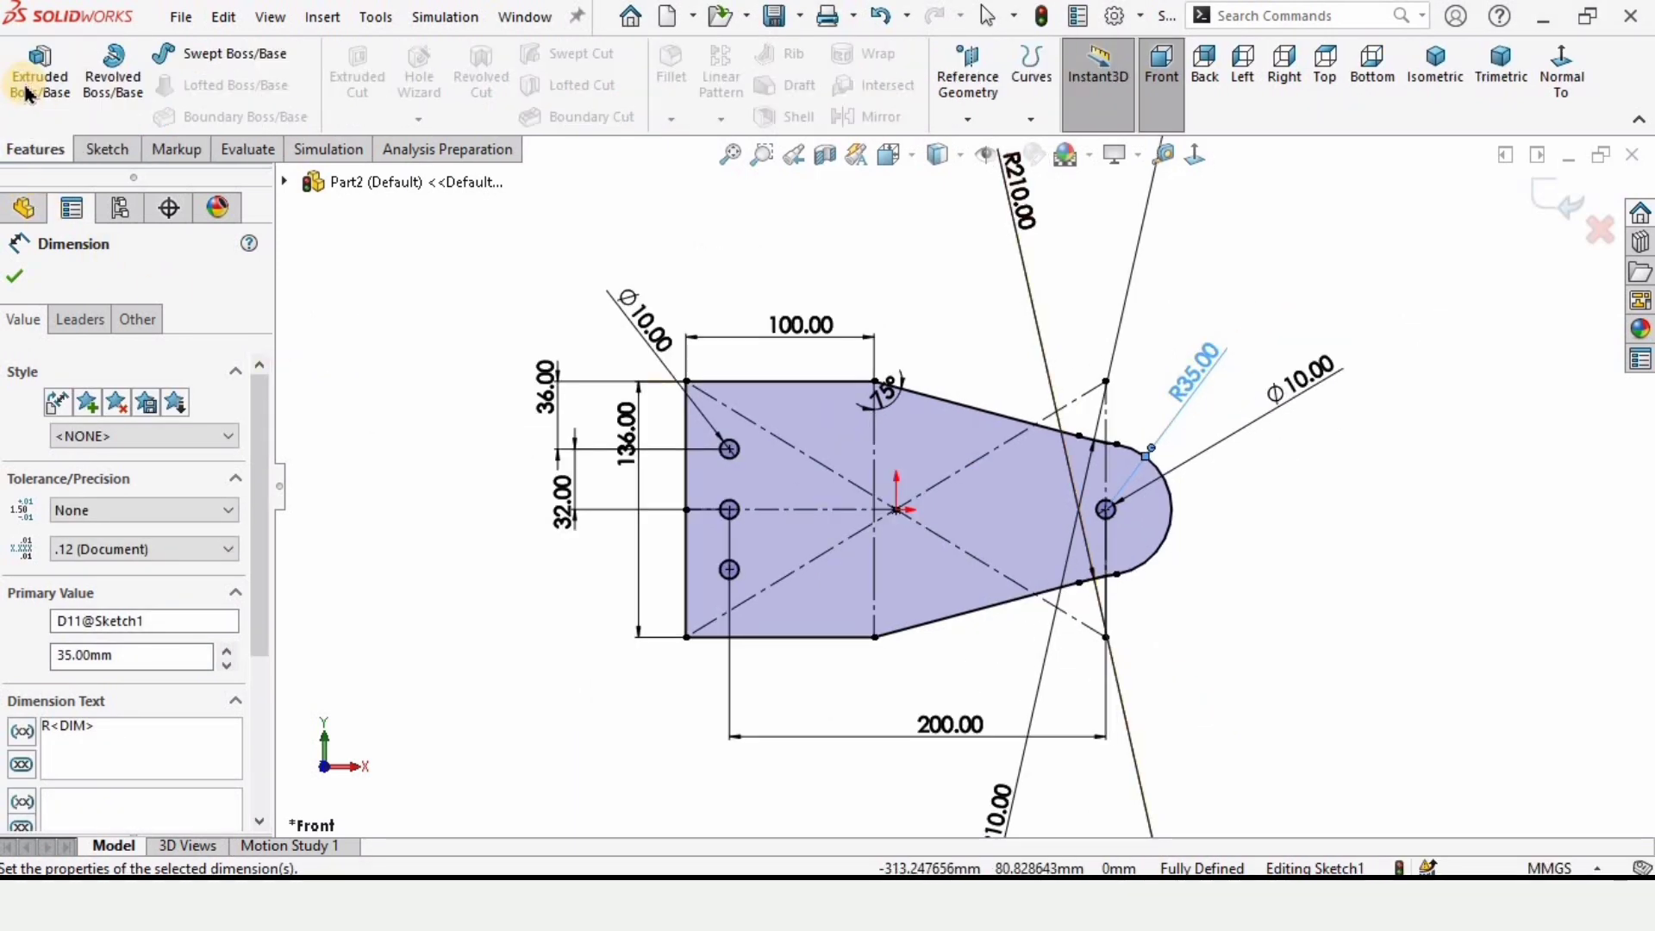
{"action": "left_click", "coordinate": [40, 73]}
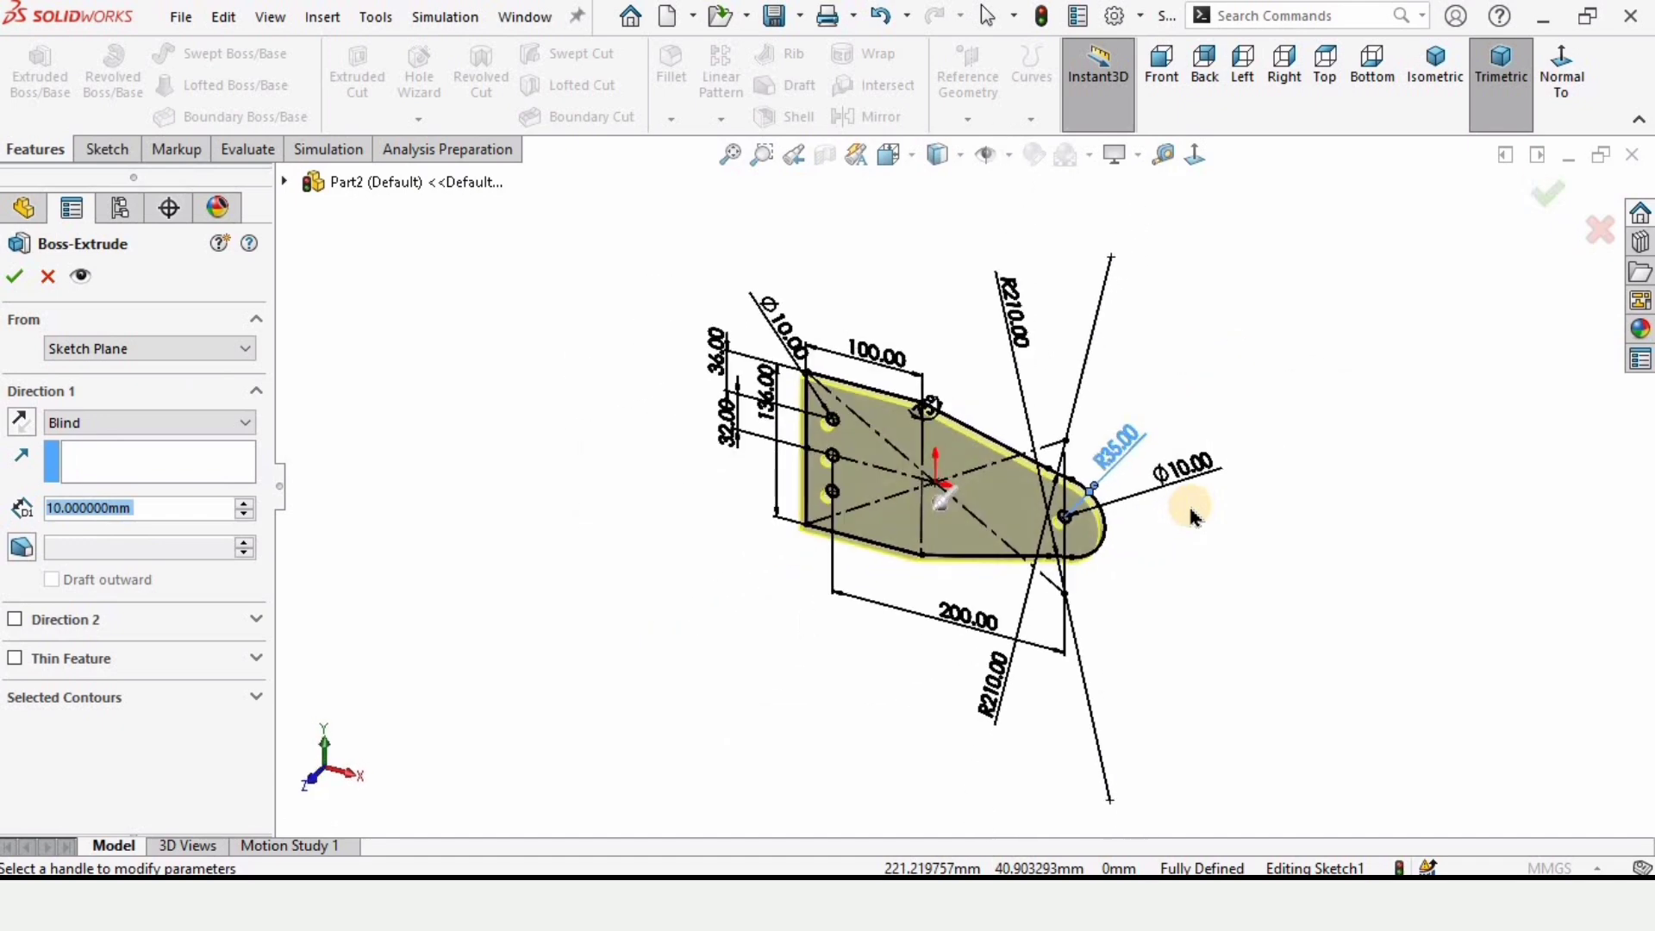
{"action": "type", "text": "8"}
{"action": "key", "text": "Return"}
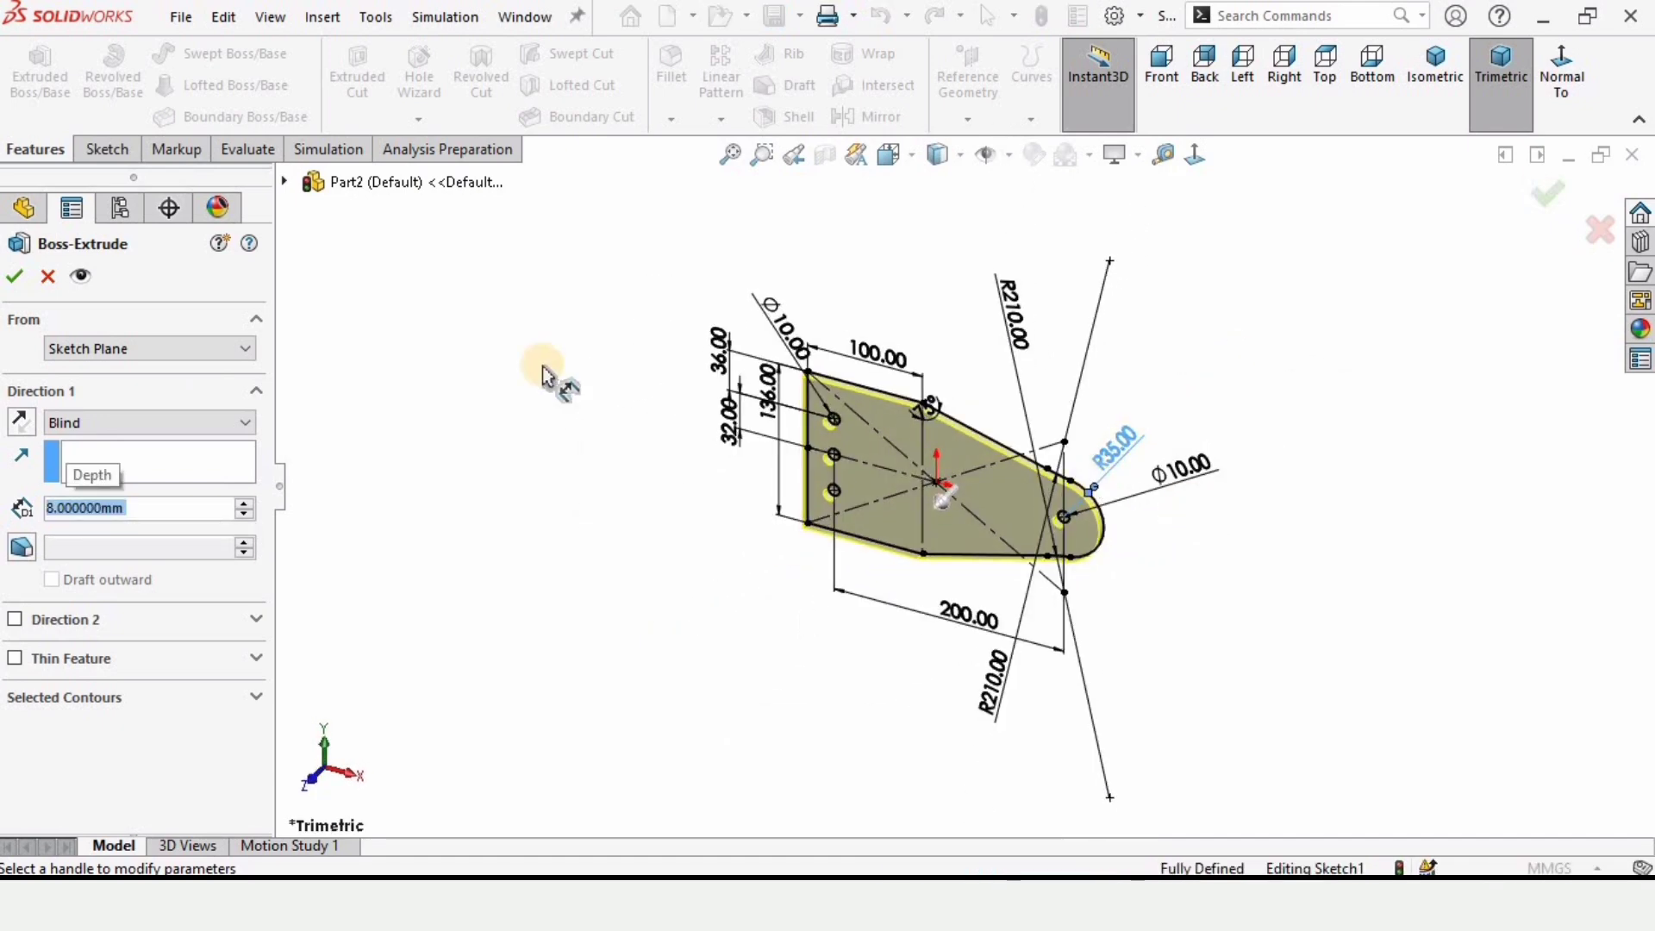
{"action": "left_click", "coordinate": [815, 612]}
{"action": "key", "text": "Return"}
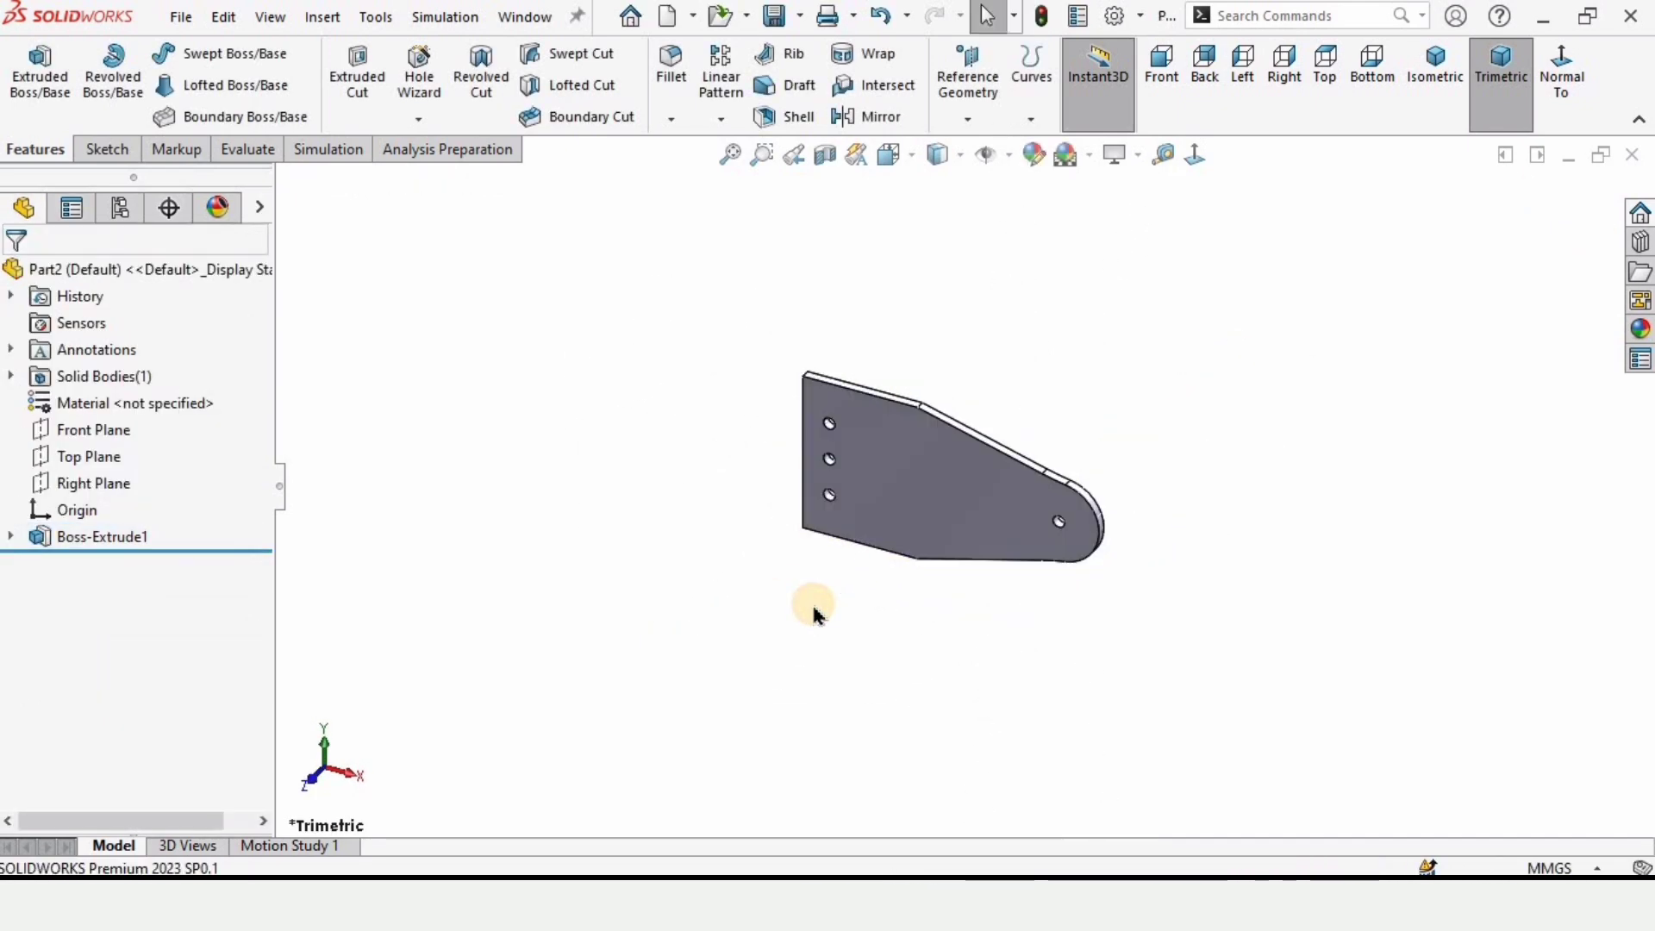
{"action": "middle_click_drag", "start_coordinate": [814, 604], "coordinate": [432, 332]}
Save the tapered plate as Part2 in the Shear folder.
{"action": "left_click", "coordinate": [181, 16]}
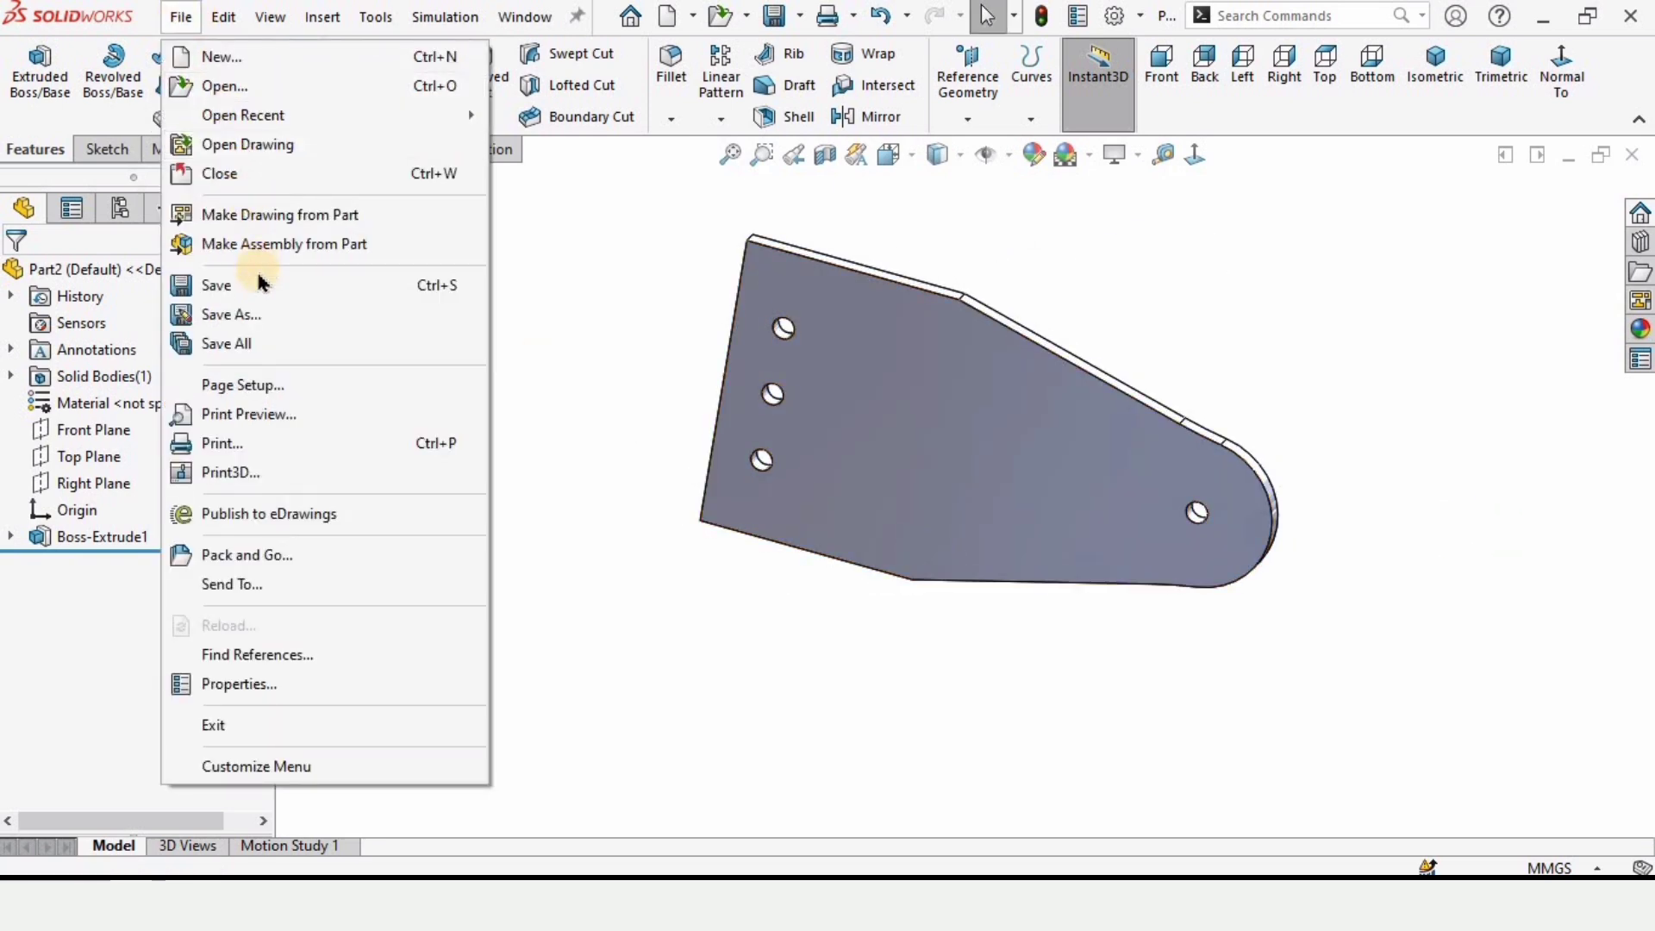
{"action": "left_click", "coordinate": [443, 388]}
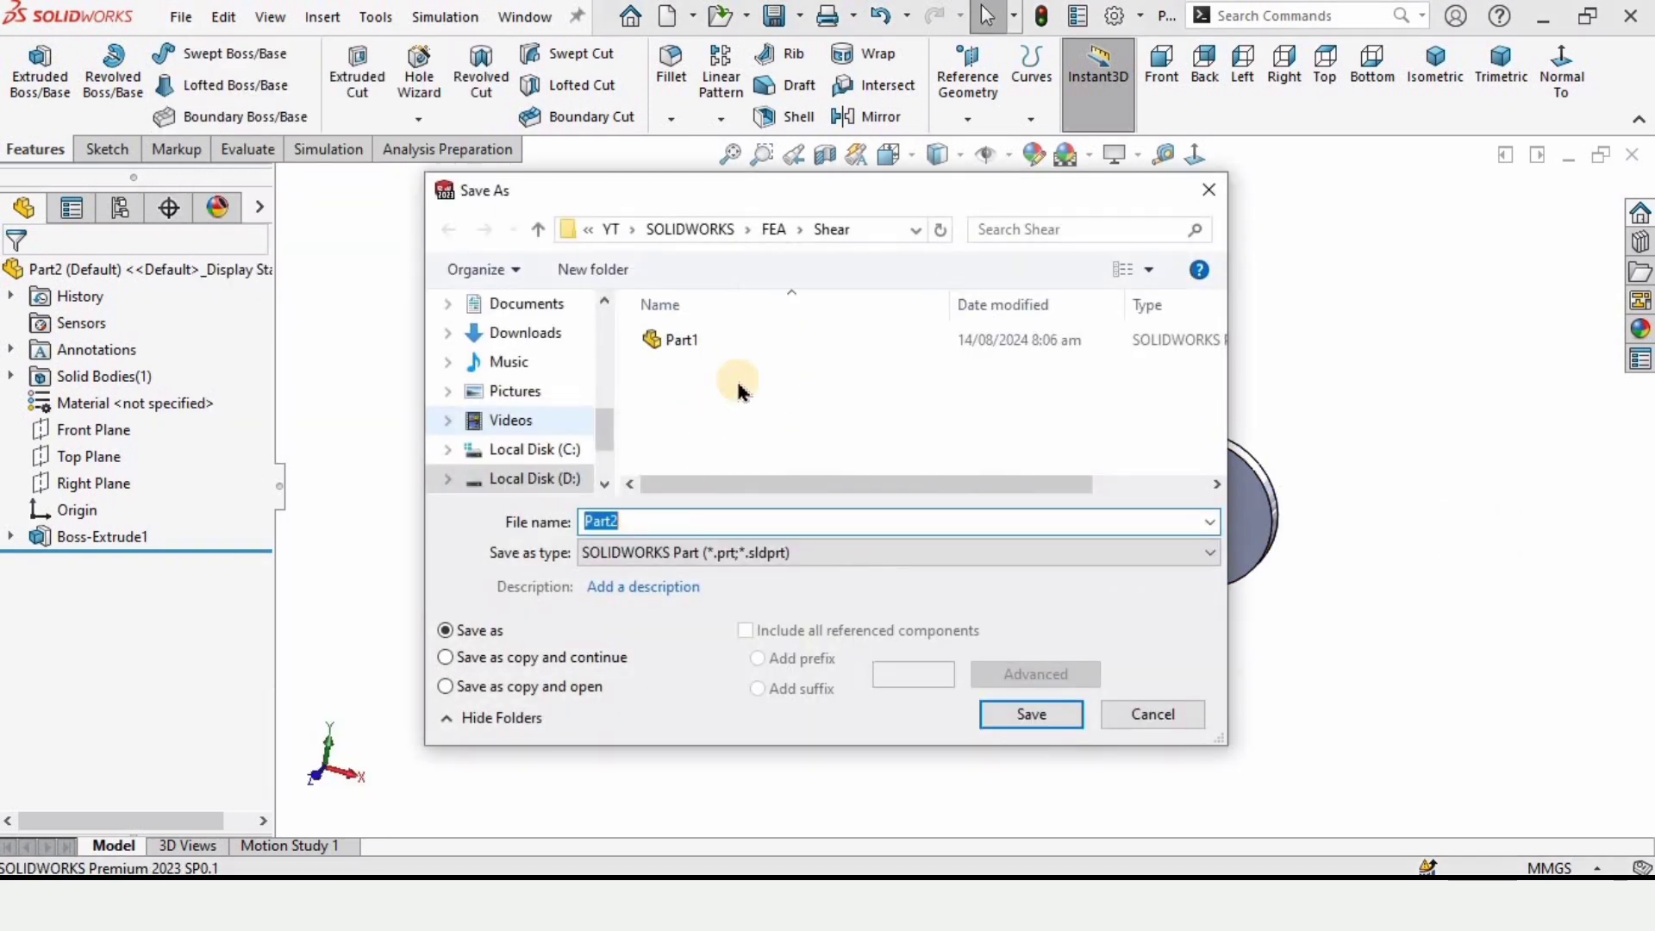
{"action": "left_click", "coordinate": [1026, 715]}
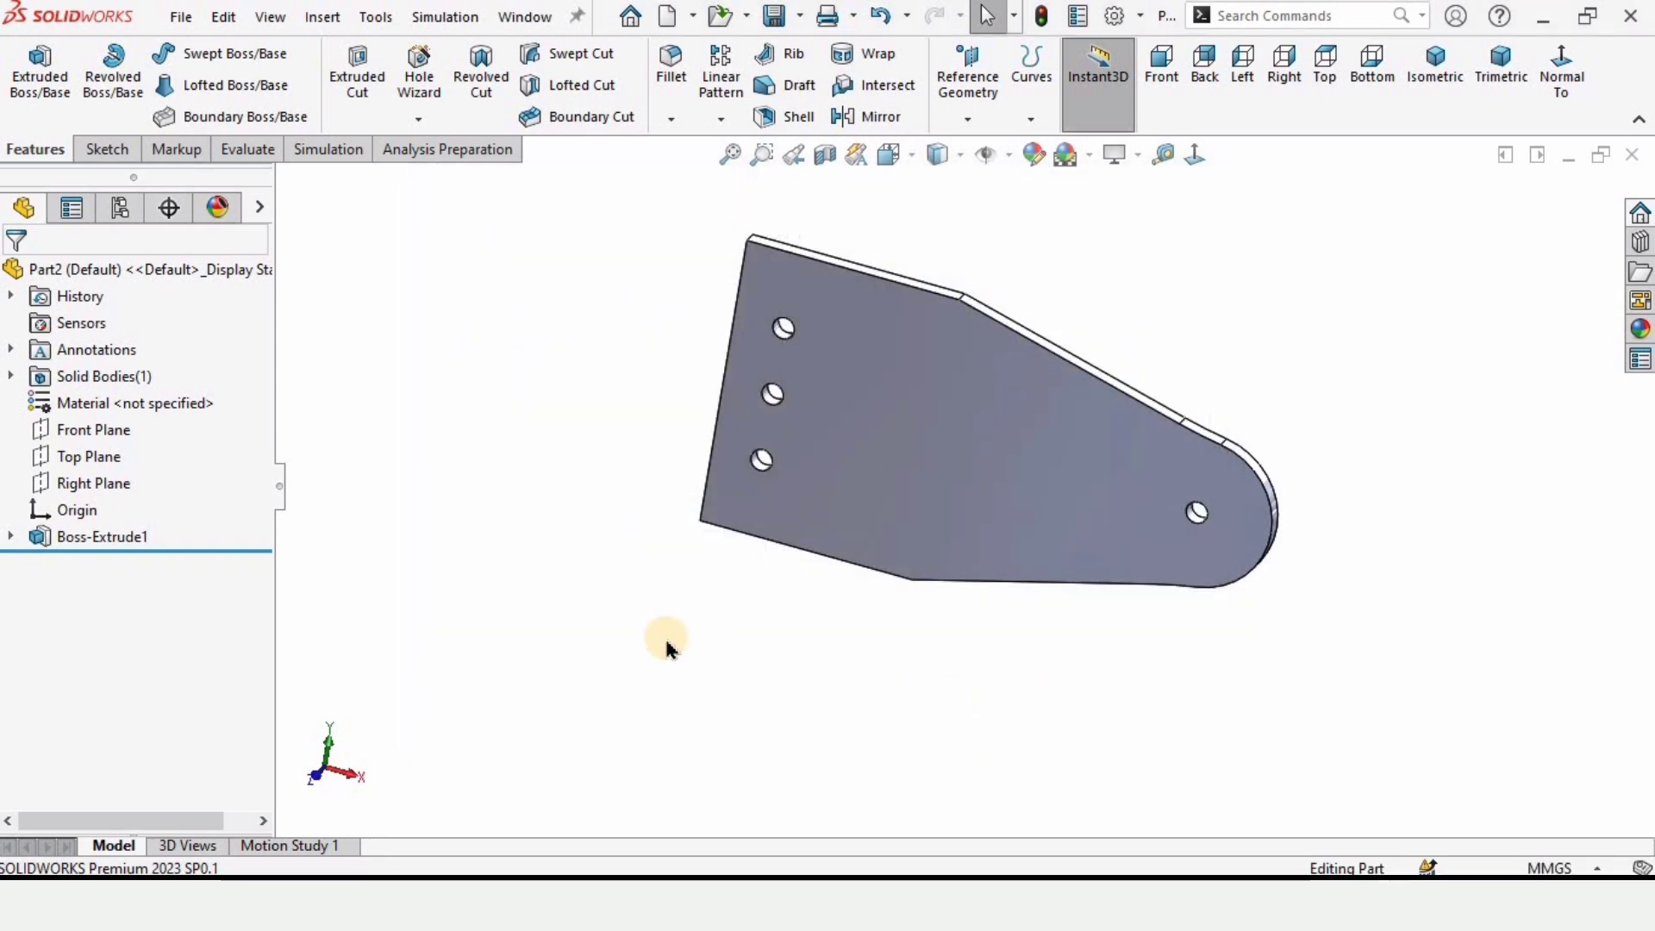
Make an assembly from Part2 with the tapered plate placed in it, and apply the Plain White scene.
{"action": "left_click", "coordinate": [181, 19]}
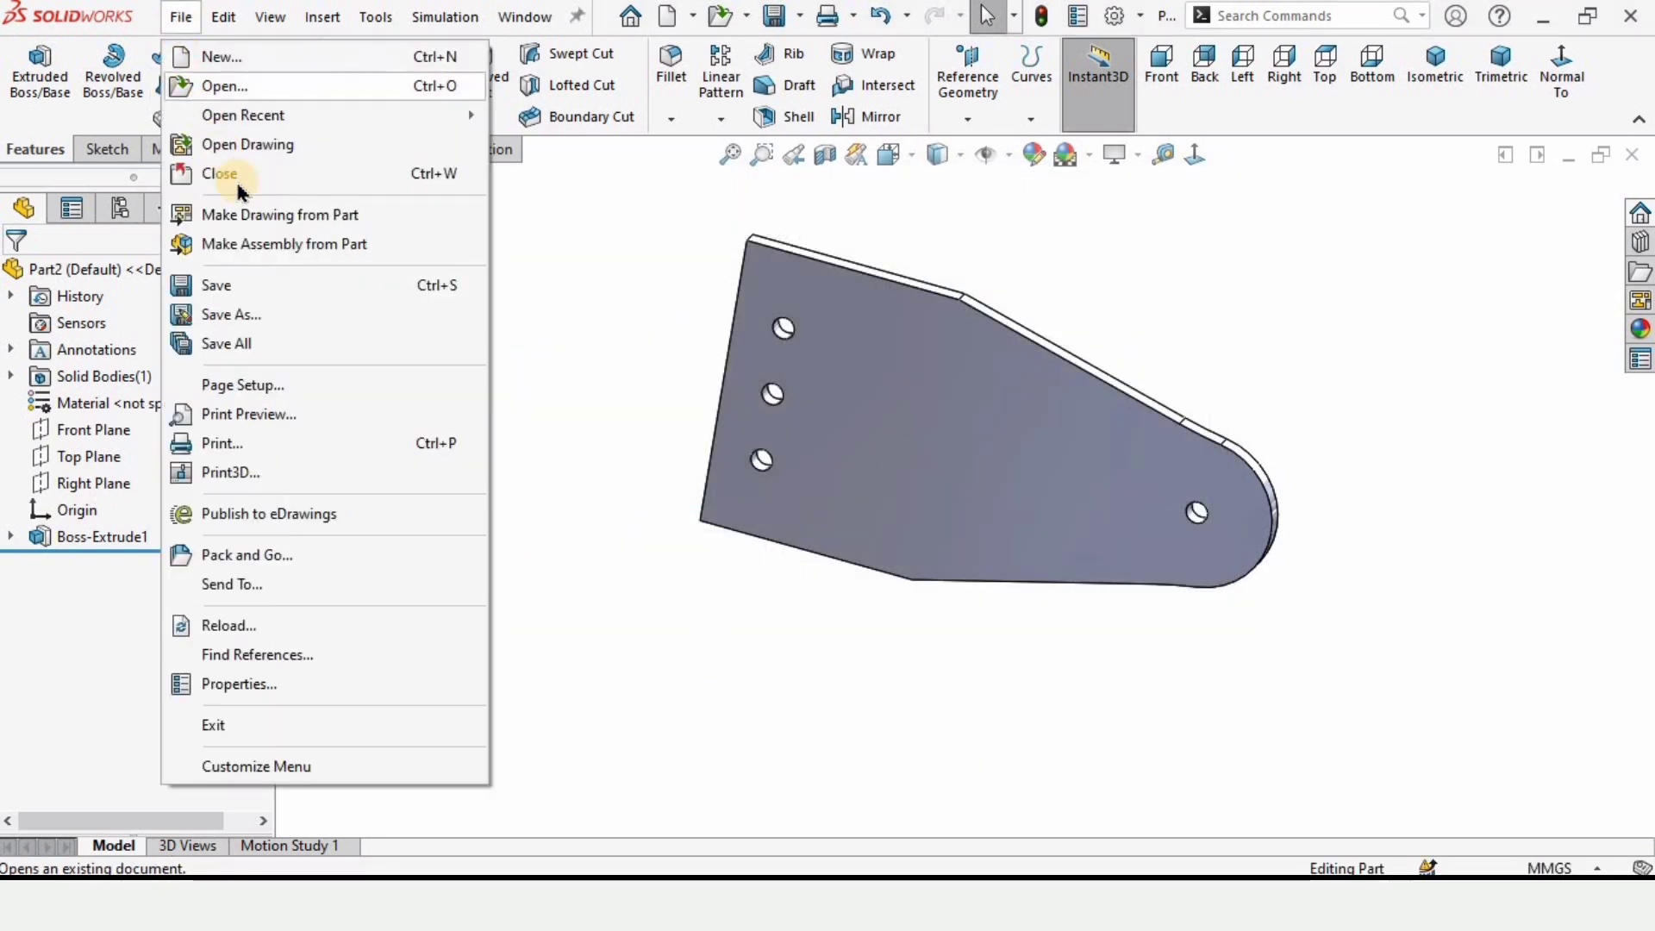
{"action": "left_click", "coordinate": [269, 246]}
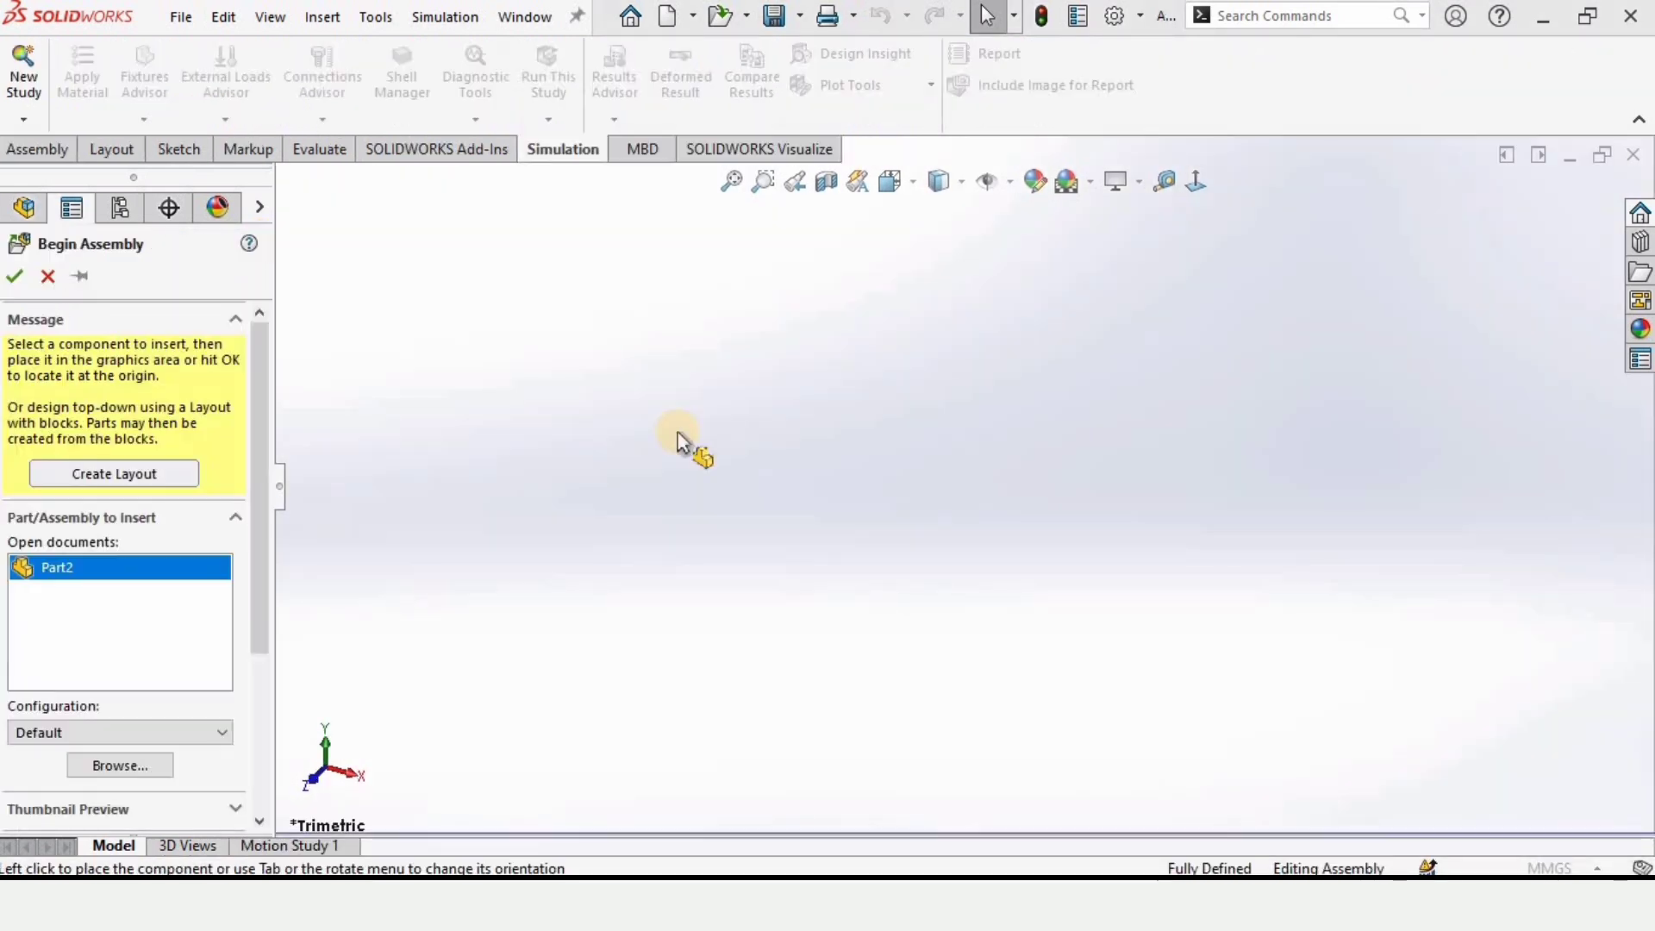
{"action": "left_click", "coordinate": [914, 474]}
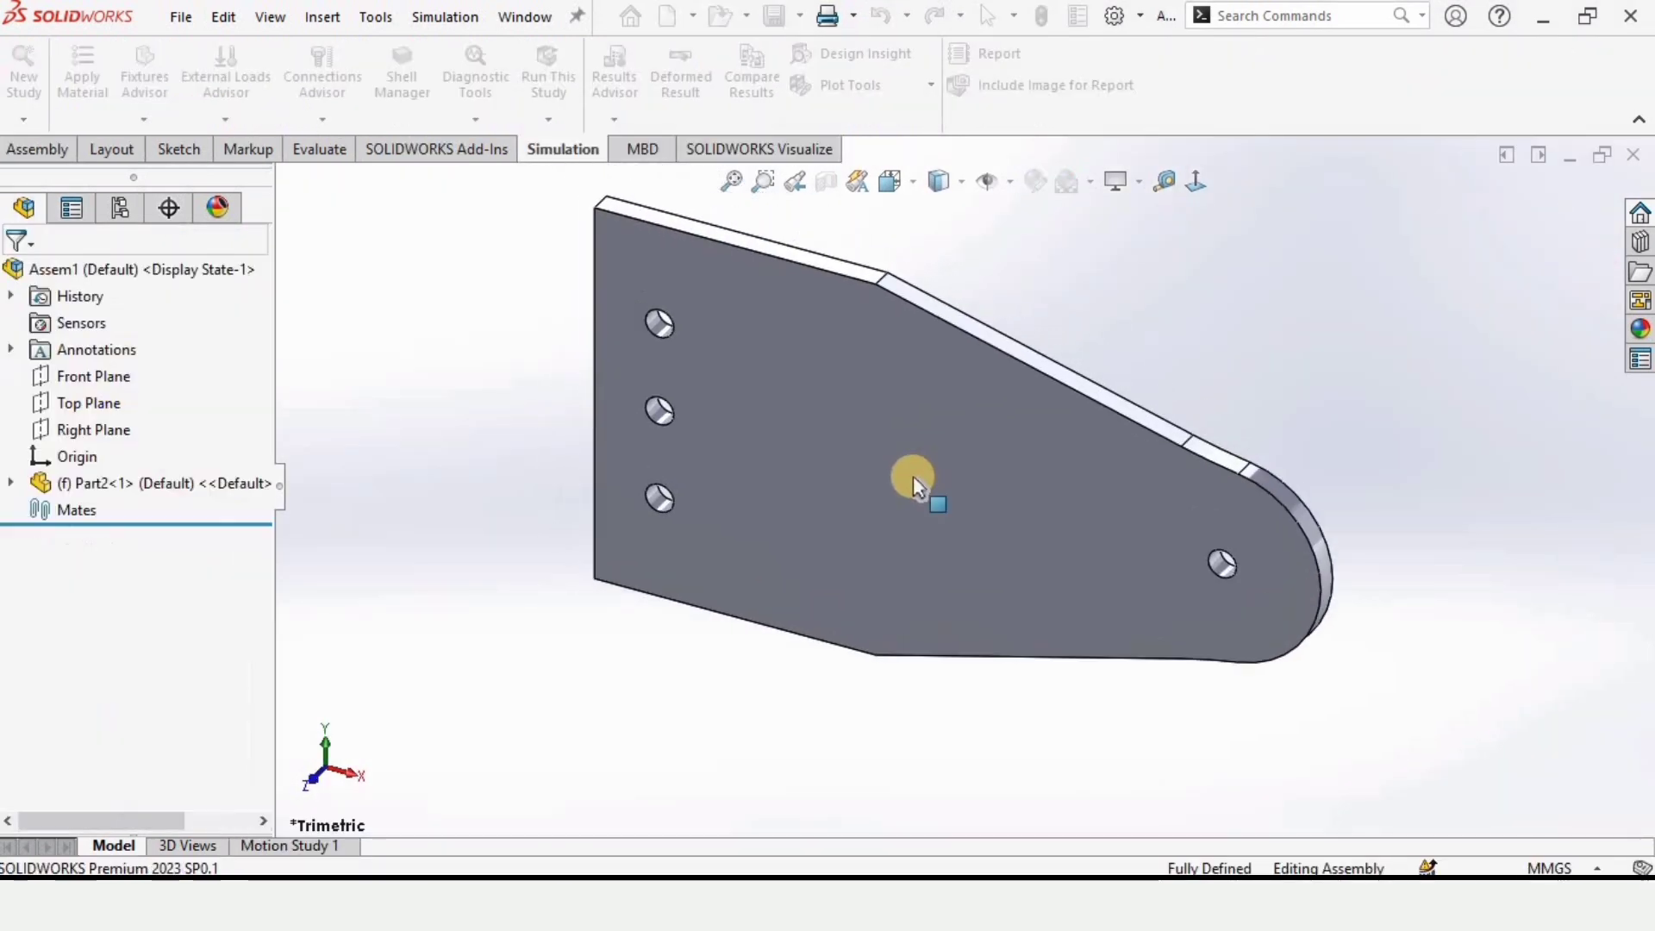
{"action": "left_click", "coordinate": [1091, 181]}
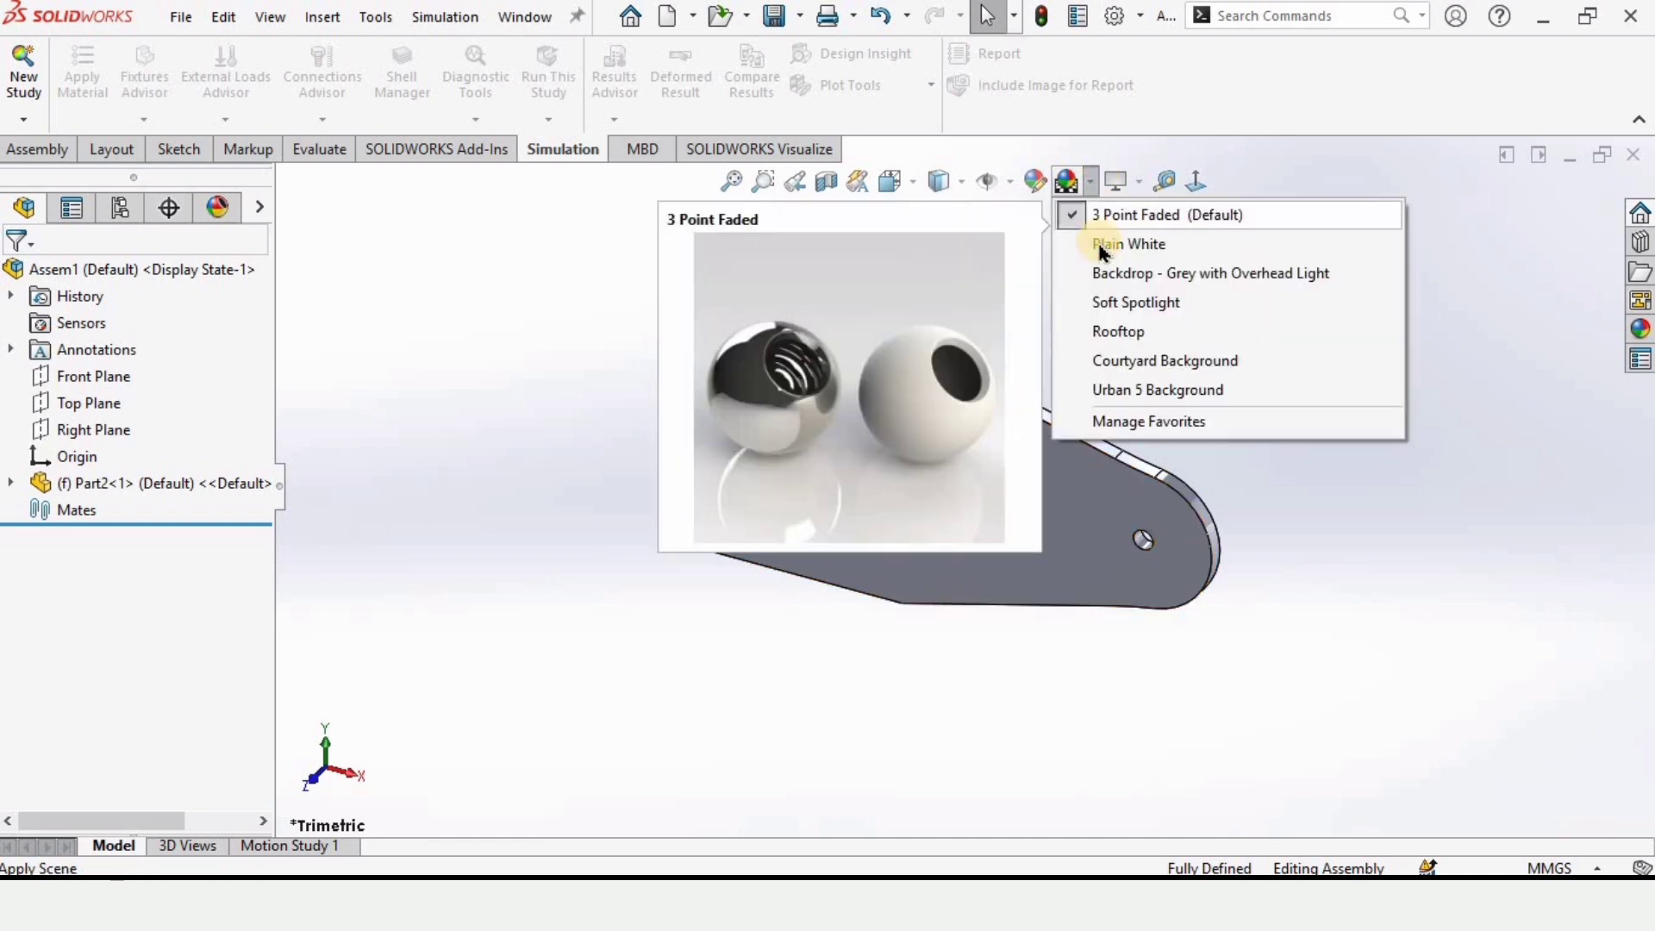
{"action": "left_click", "coordinate": [1114, 244]}
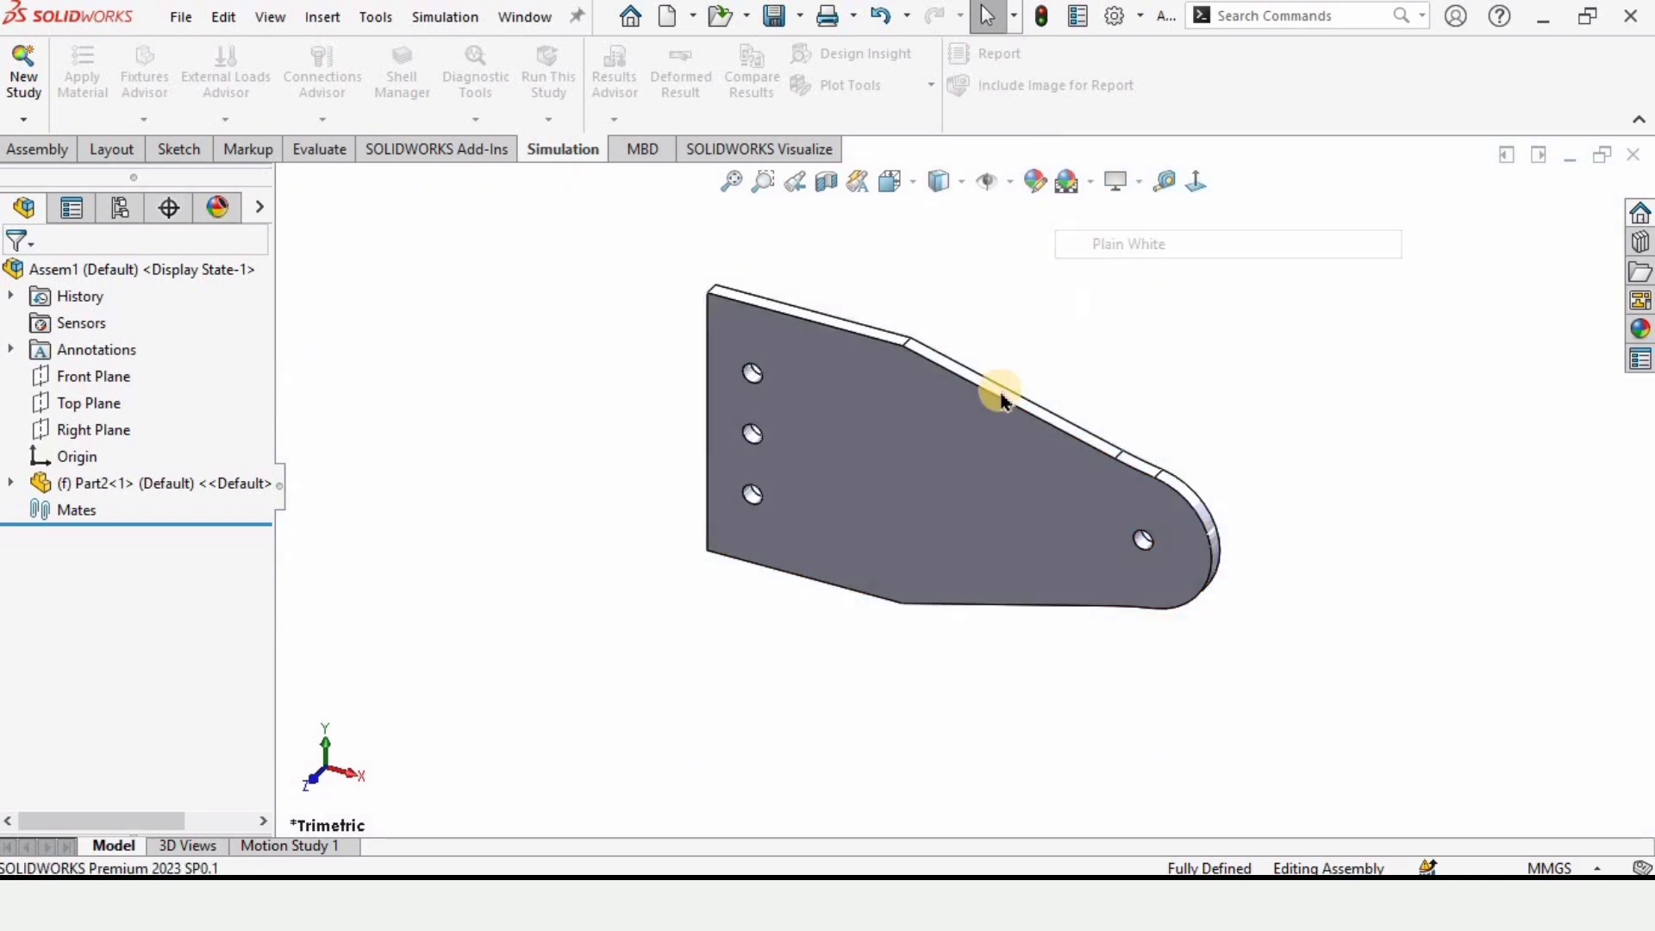
Float the tapered plate and move it to the right, clearing space beside its three-hole edge.
{"action": "right_click", "coordinate": [916, 466]}
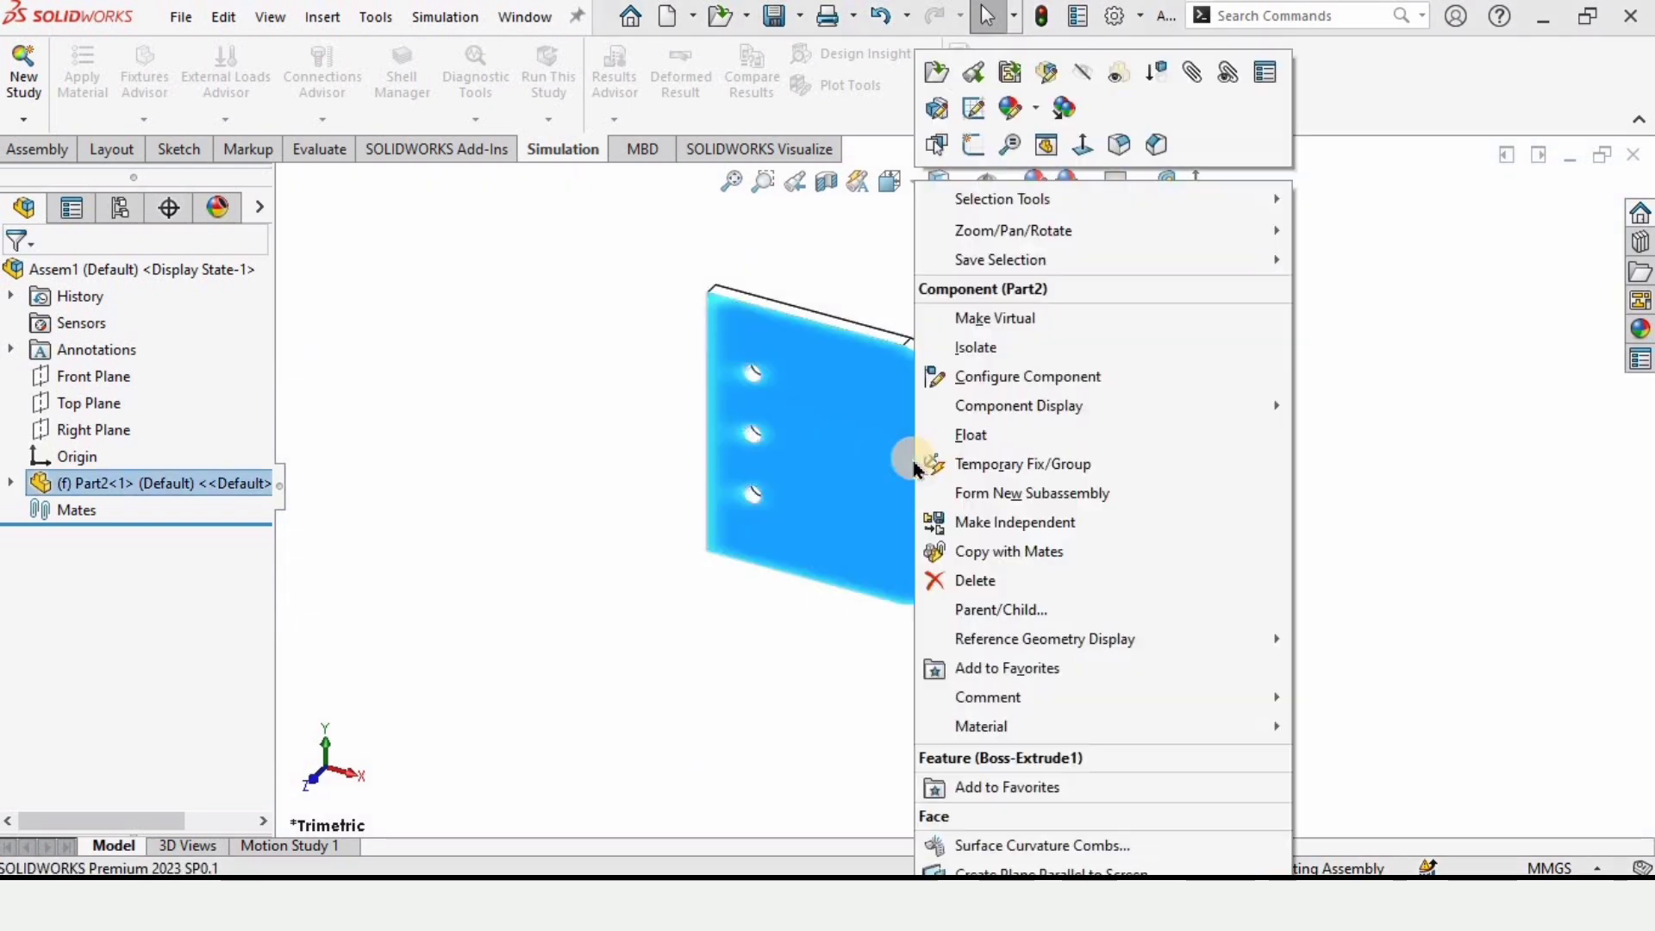
{"action": "left_click", "coordinate": [975, 435]}
{"action": "left_click_drag", "start_coordinate": [965, 451], "coordinate": [1210, 456]}
{"action": "left_click", "coordinate": [523, 341]}
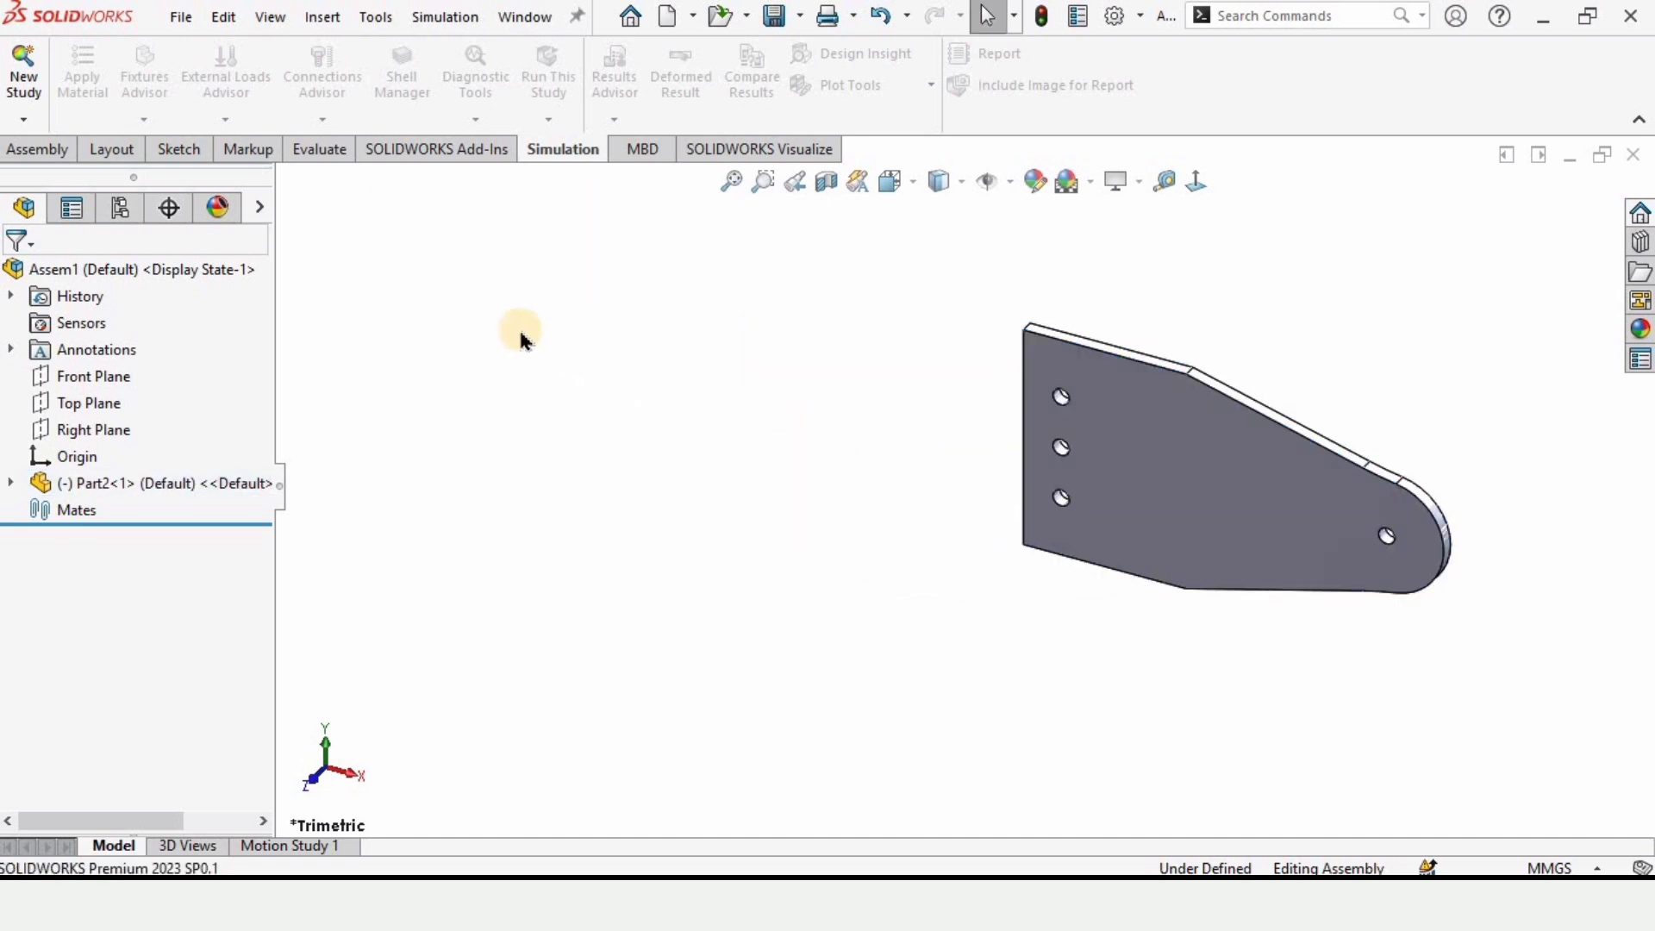
Insert Part1 beside the tapered plate's three-hole edge and fix it in place.
{"action": "left_click", "coordinate": [39, 151]}
{"action": "left_click", "coordinate": [148, 65]}
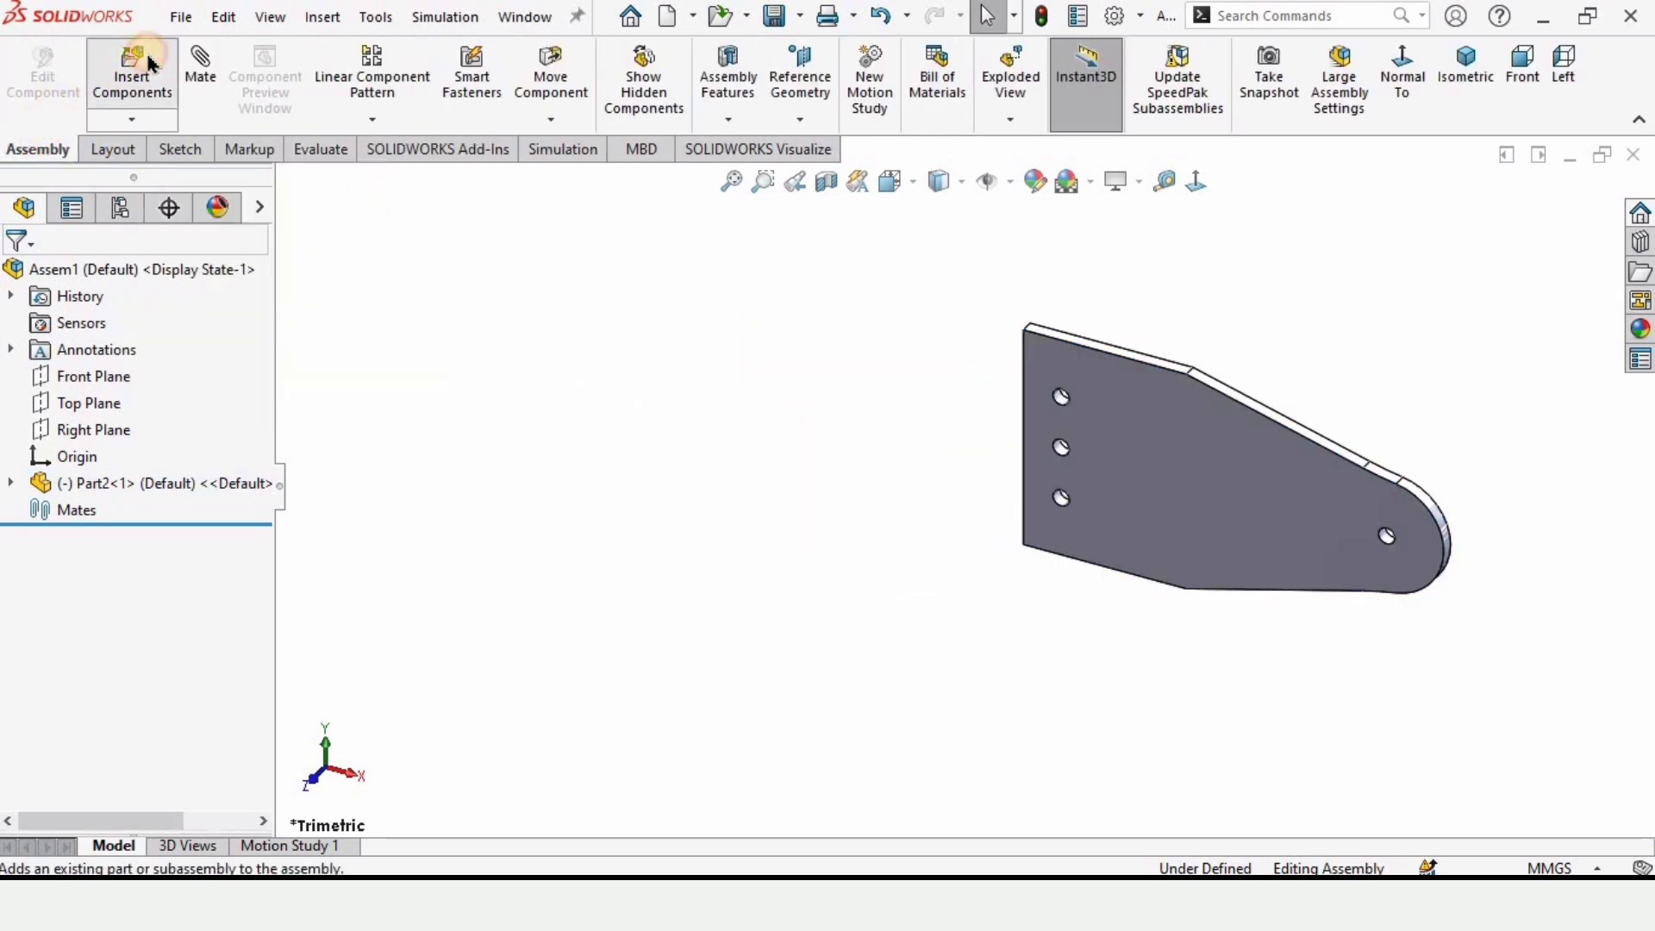
{"action": "left_click", "coordinate": [129, 695]}
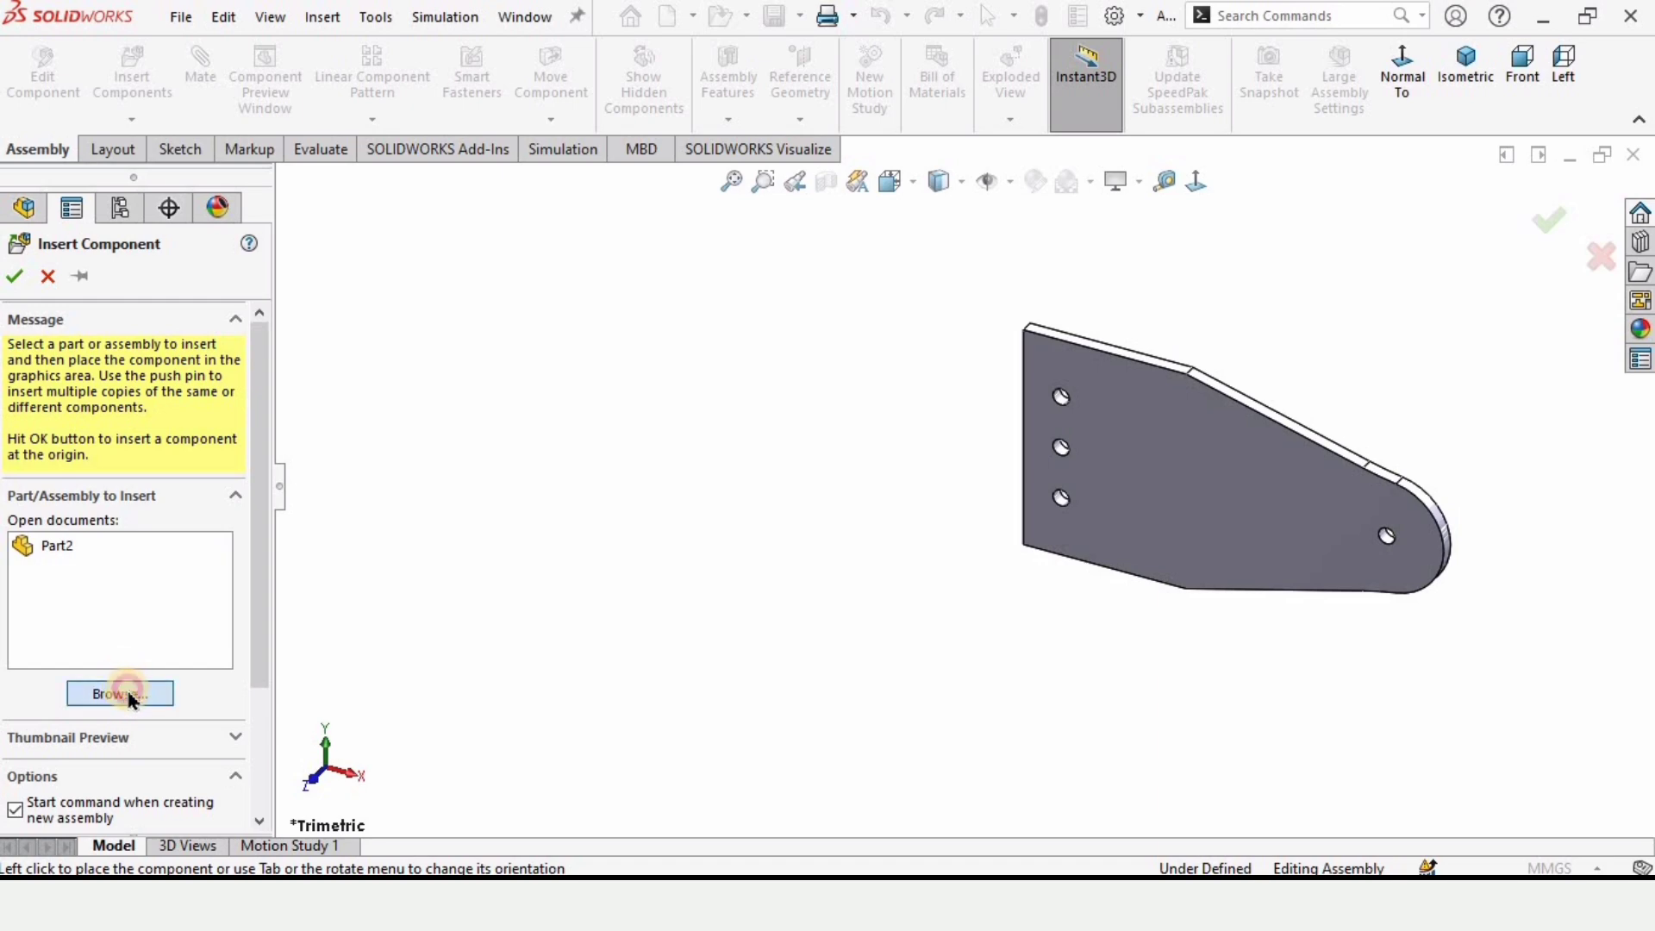
{"action": "left_click", "coordinate": [263, 190]}
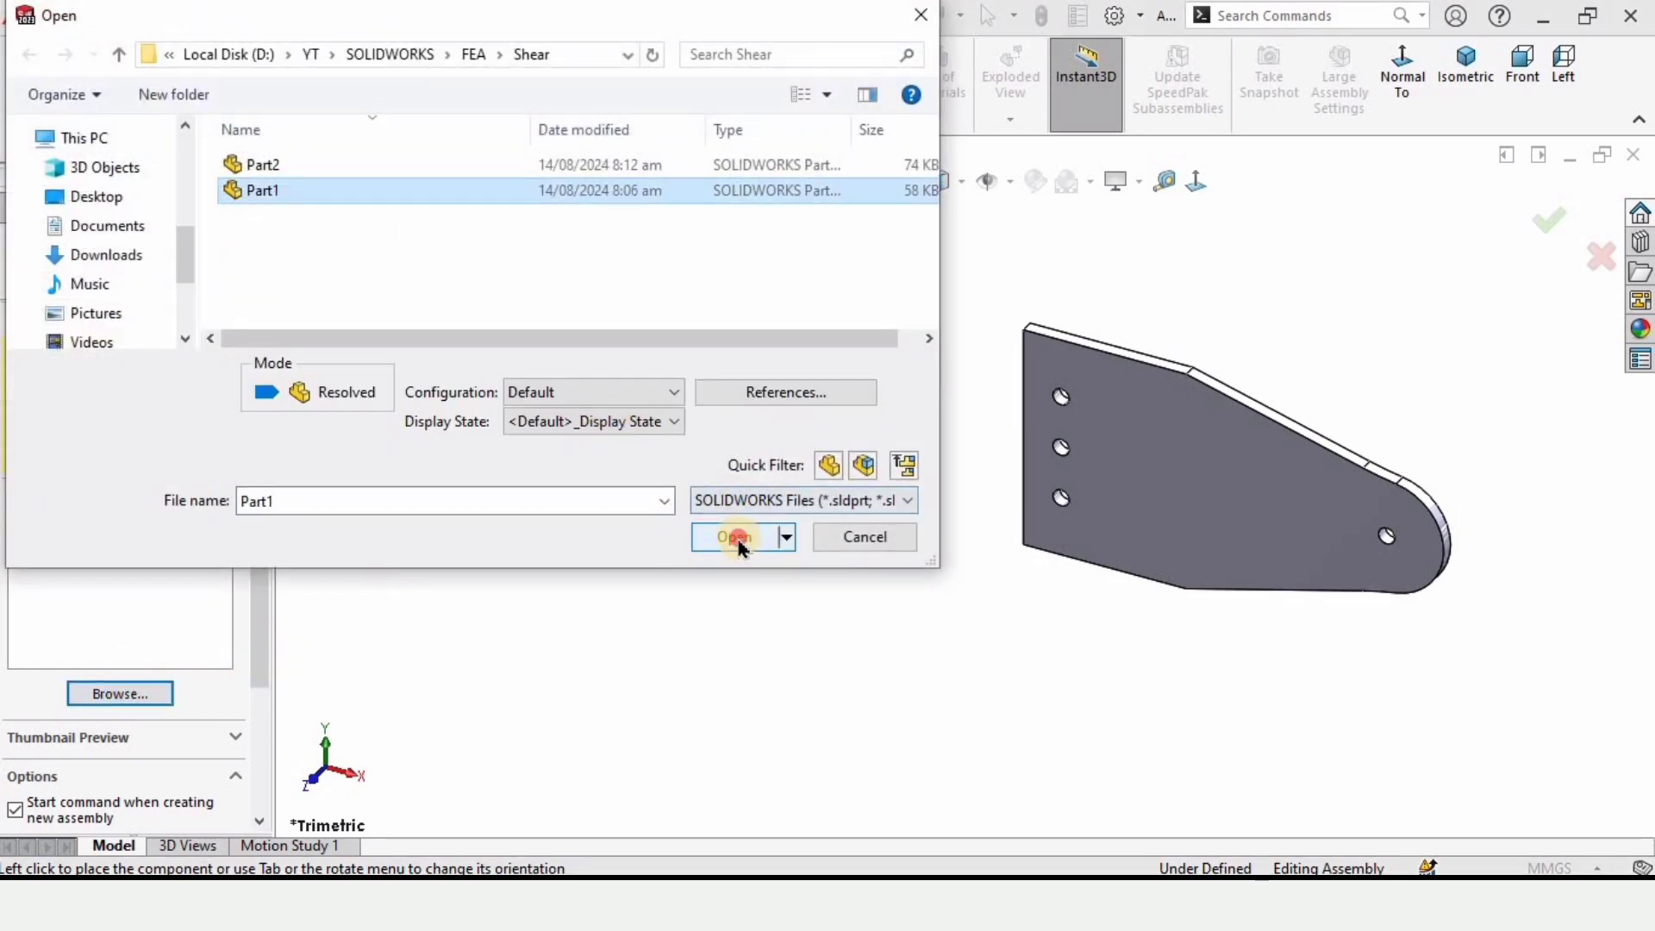
{"action": "left_click", "coordinate": [736, 537]}
{"action": "left_click", "coordinate": [755, 452]}
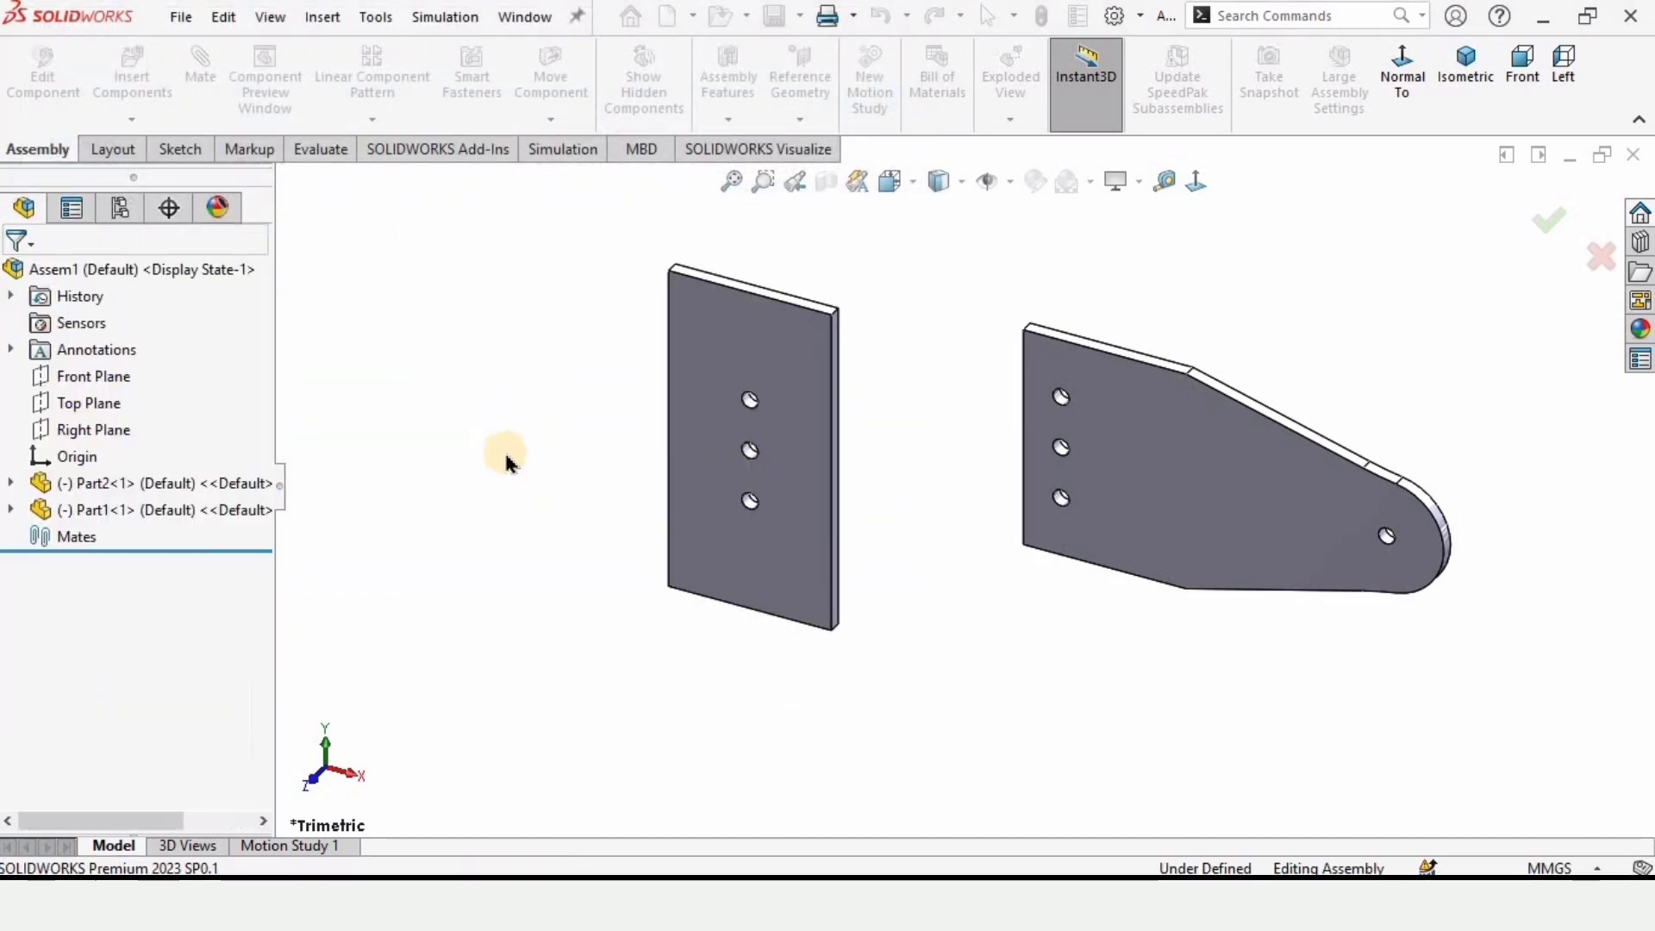
{"action": "right_click", "coordinate": [759, 334]}
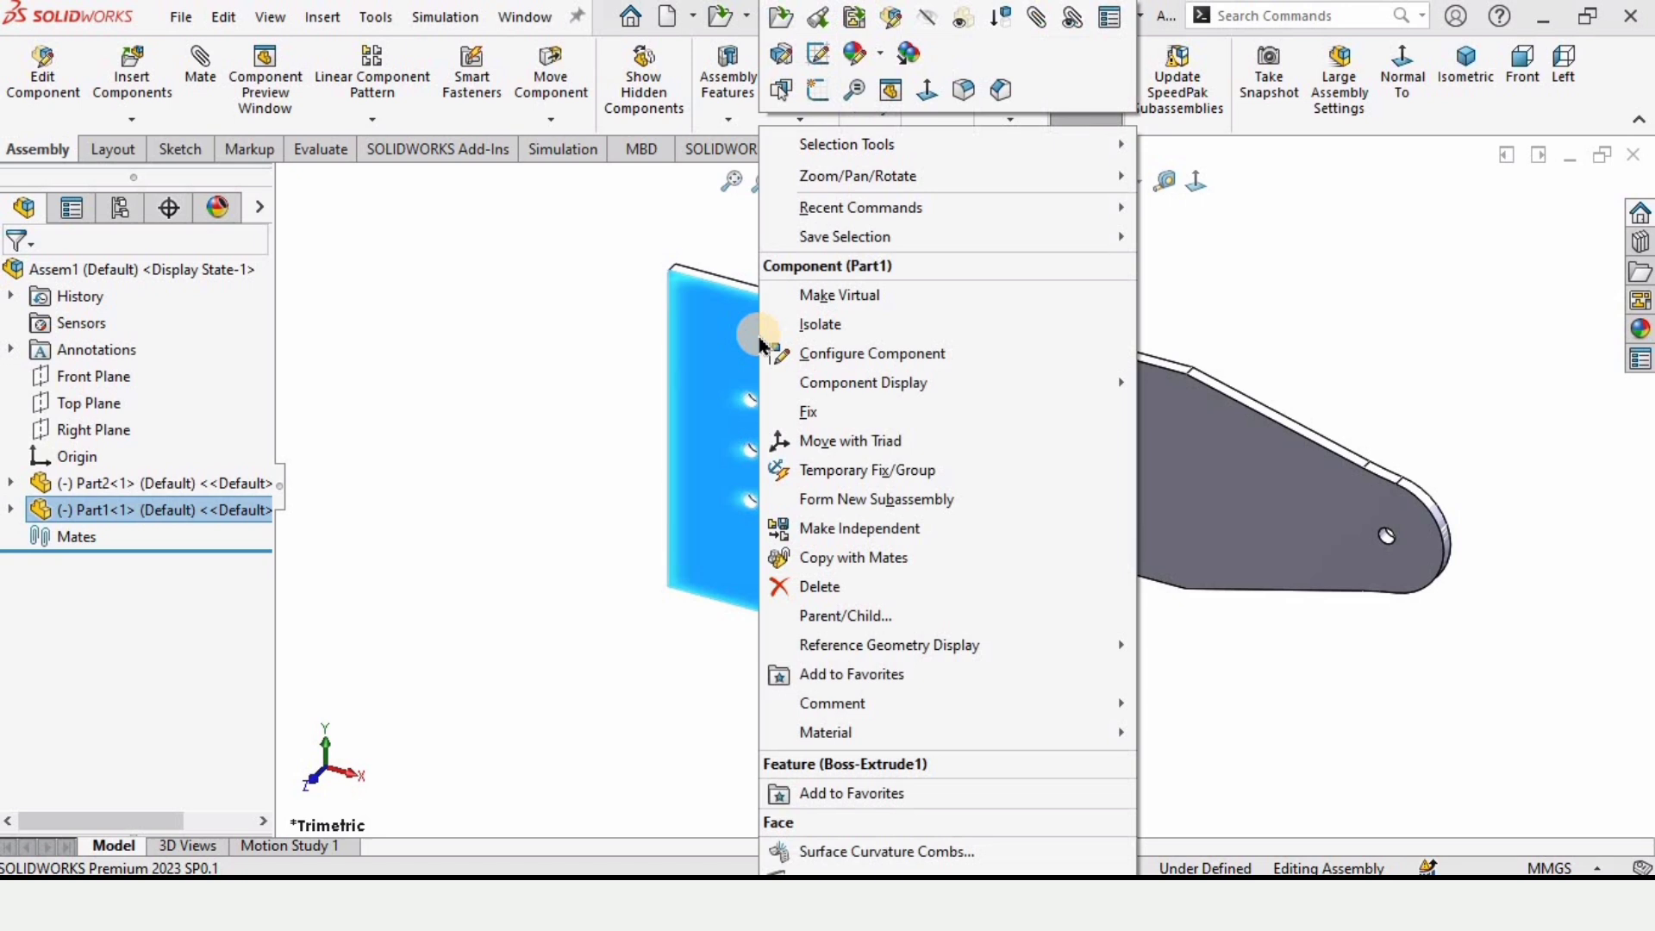
{"action": "left_click", "coordinate": [816, 414]}
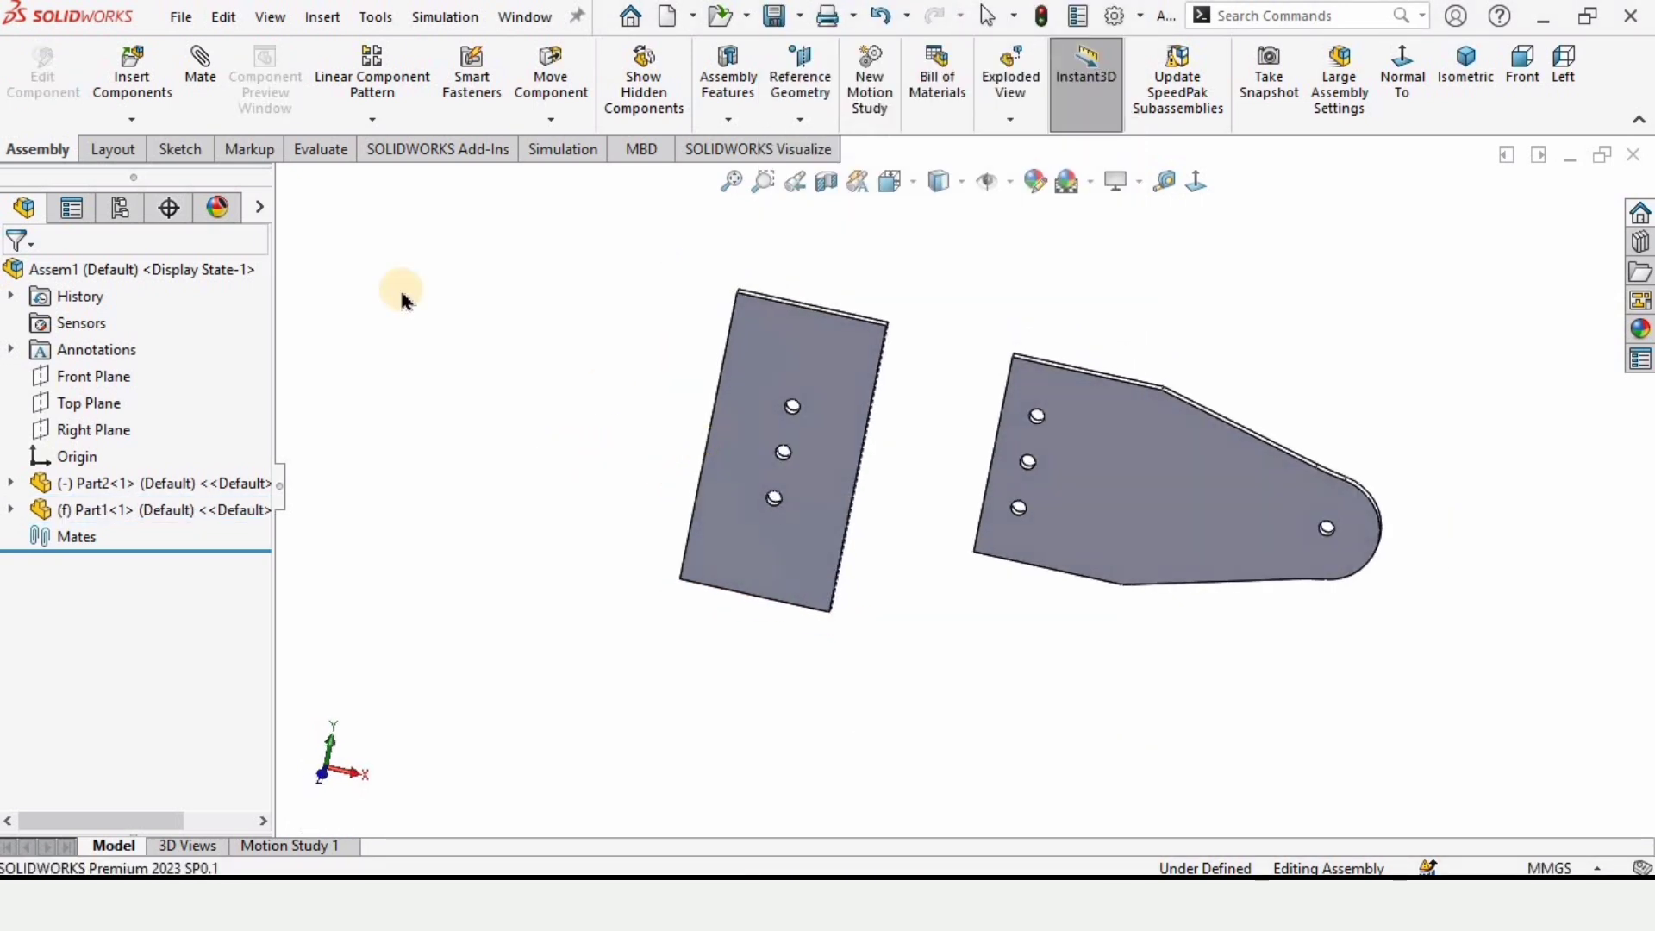
Add a concentric mate between the uppermost hole of the three-hole plate and the uppermost of the tapered plate's three aligned holes.
{"action": "left_click", "coordinate": [200, 77]}
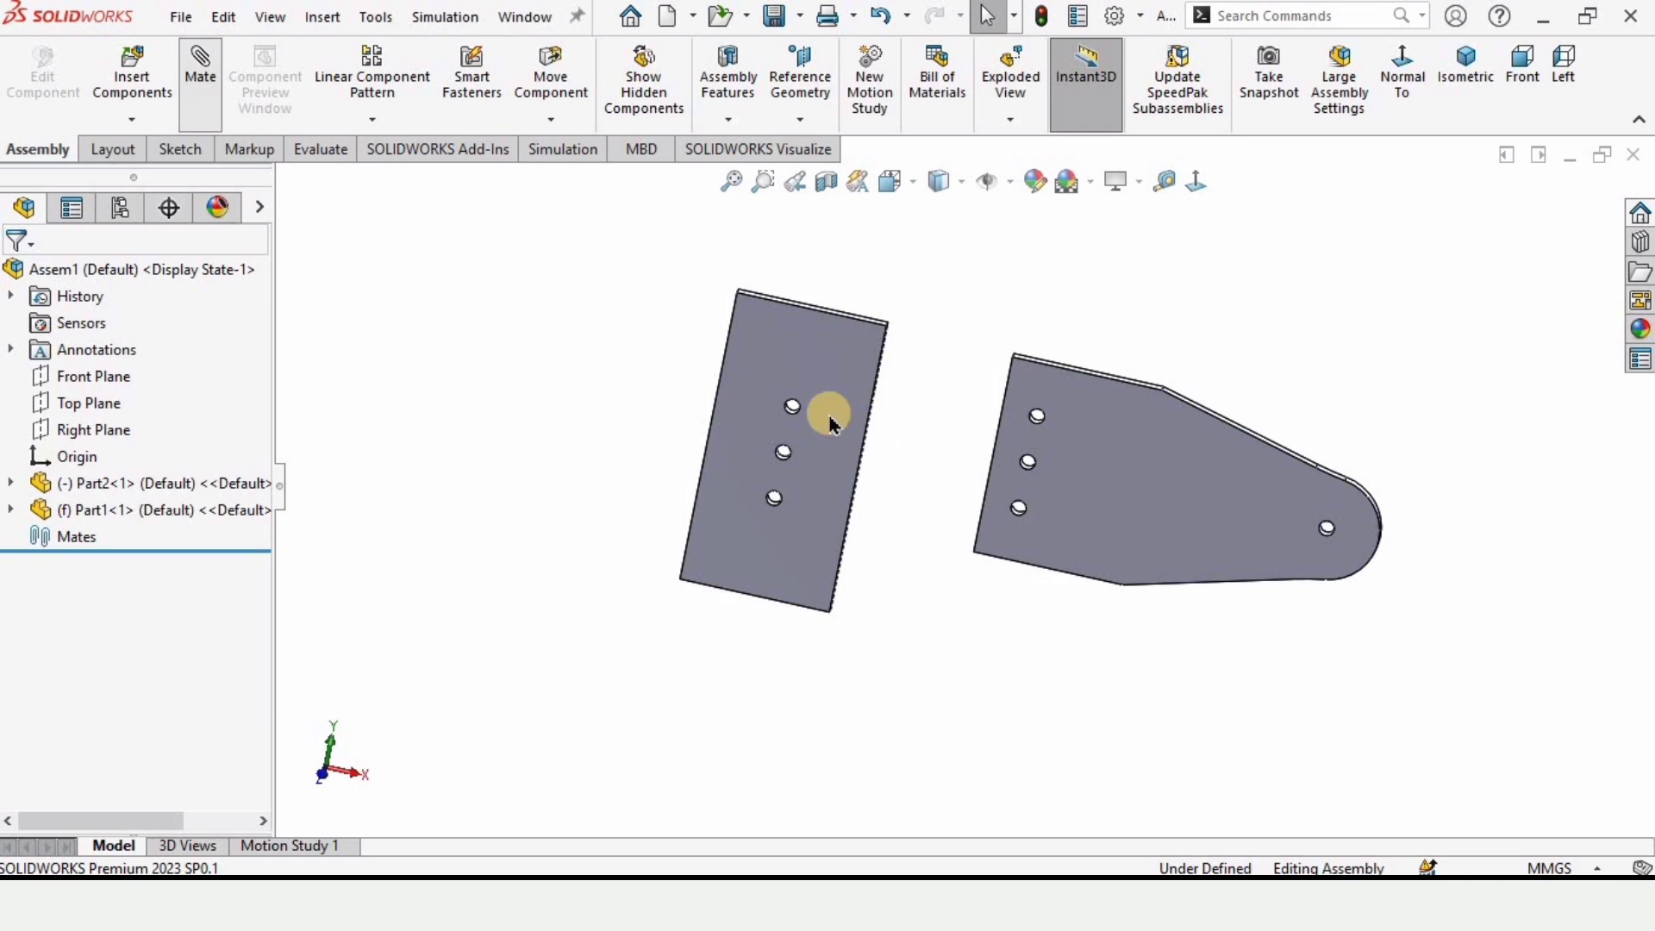
{"action": "scroll", "coordinate": [811, 416], "scroll_direction": "down", "scroll_amount": 5}
{"action": "scroll", "coordinate": [794, 426], "scroll_direction": "down", "scroll_amount": 4}
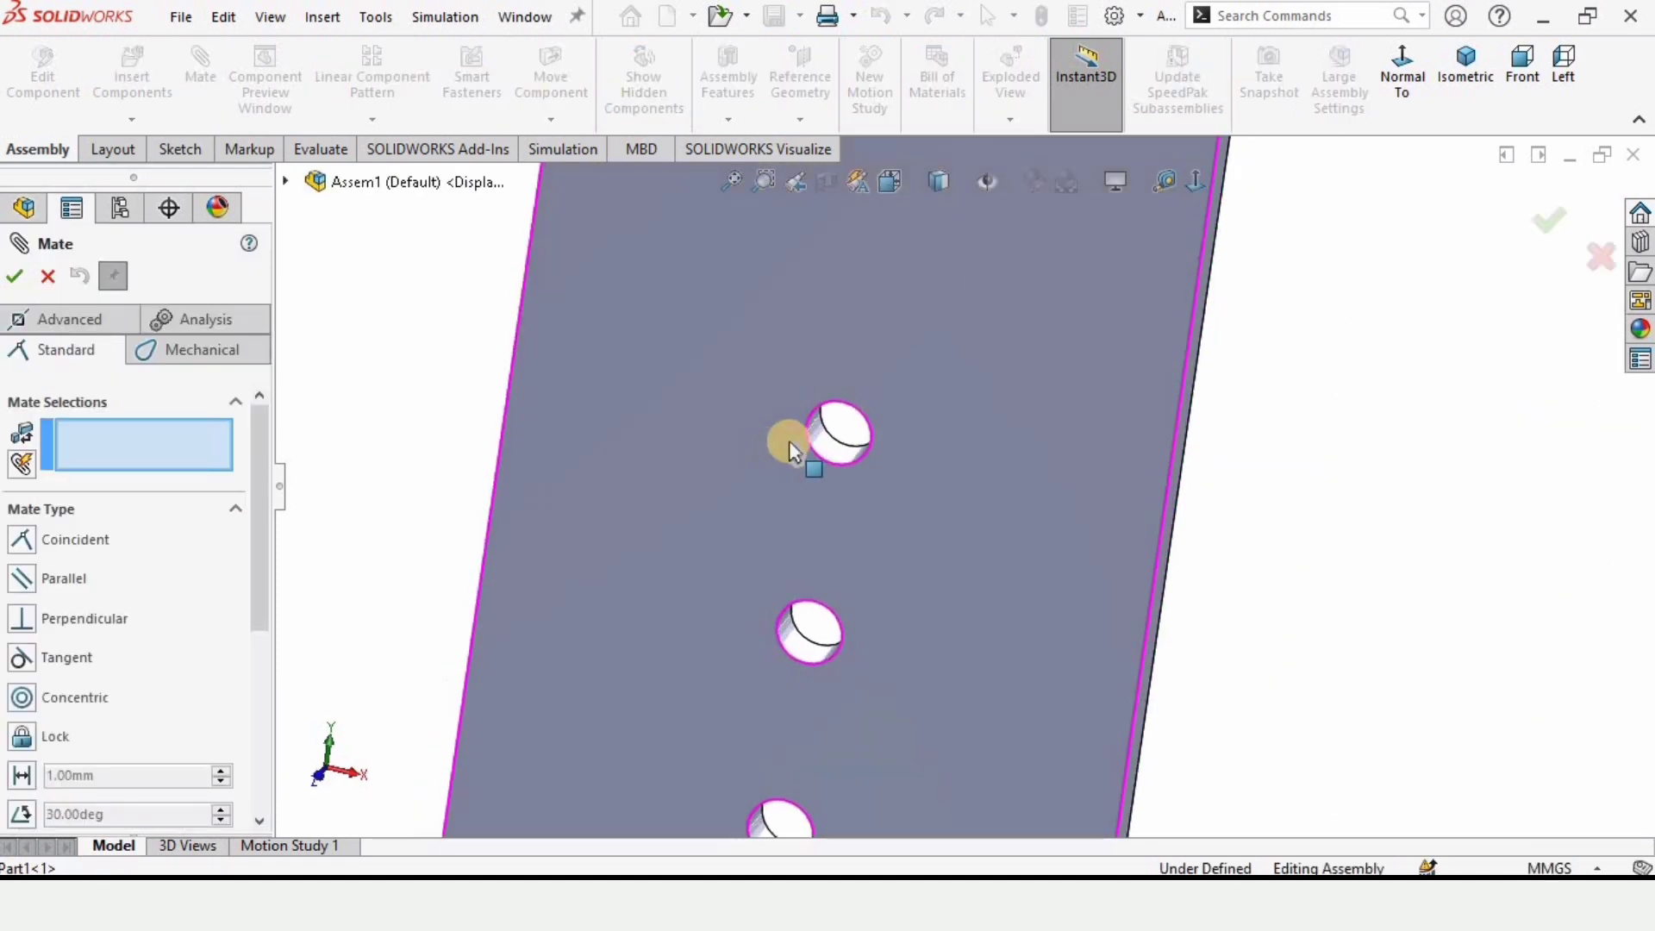
{"action": "left_click", "coordinate": [869, 459]}
{"action": "scroll", "coordinate": [876, 466], "scroll_direction": "up", "scroll_amount": 4}
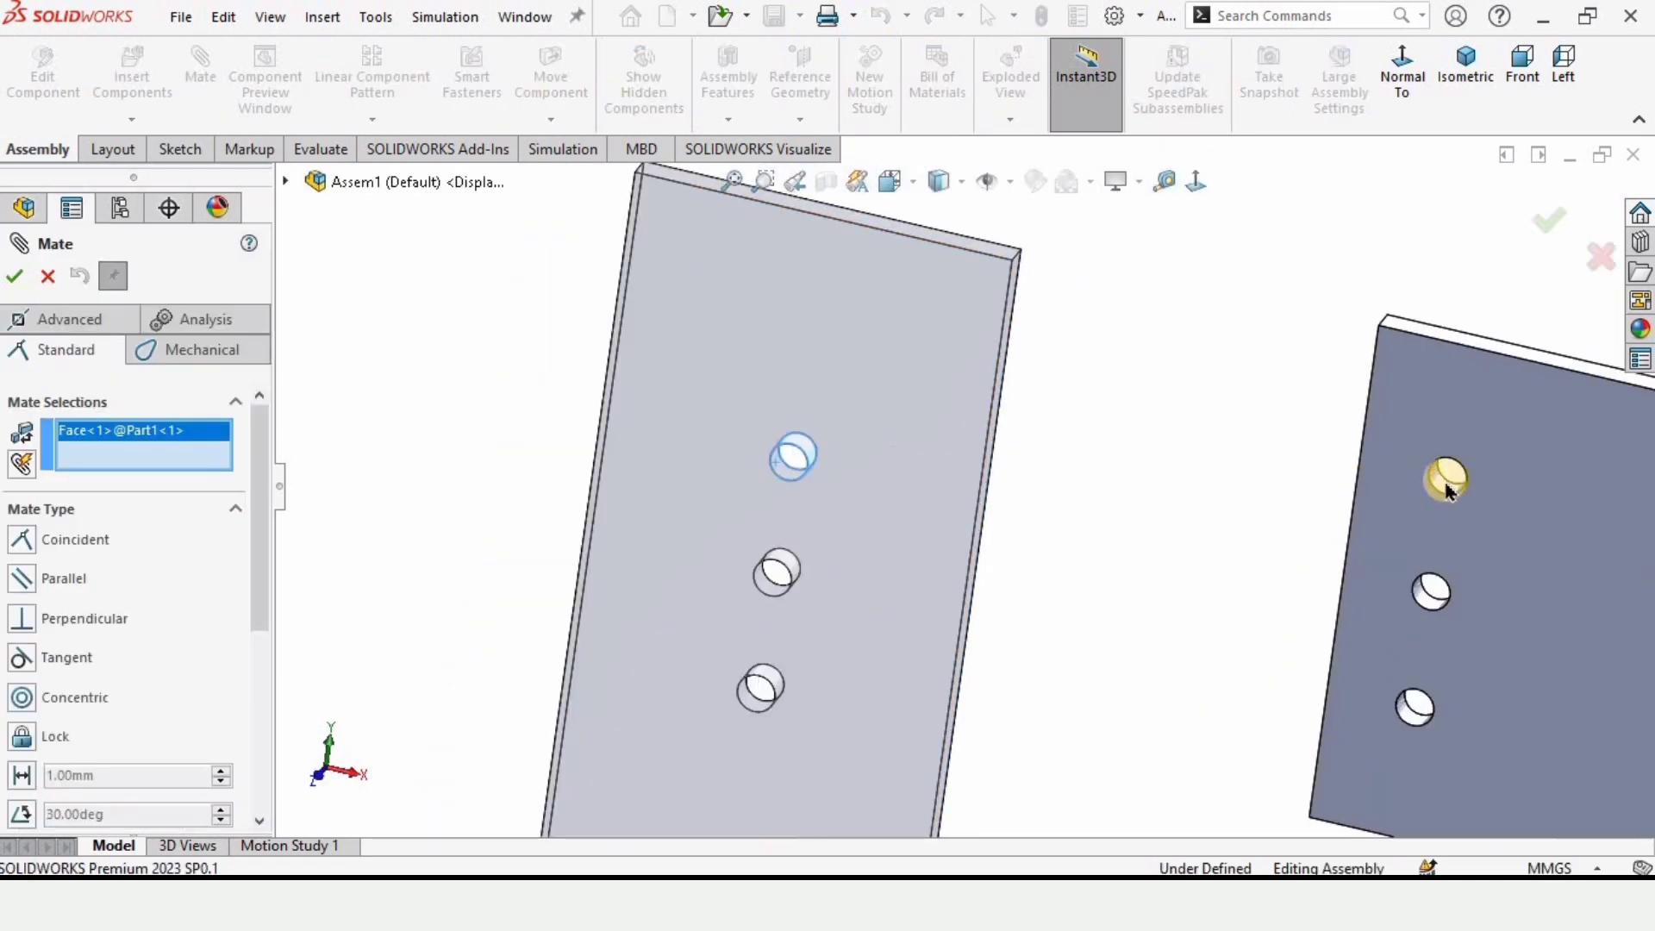
{"action": "left_click", "coordinate": [1445, 479]}
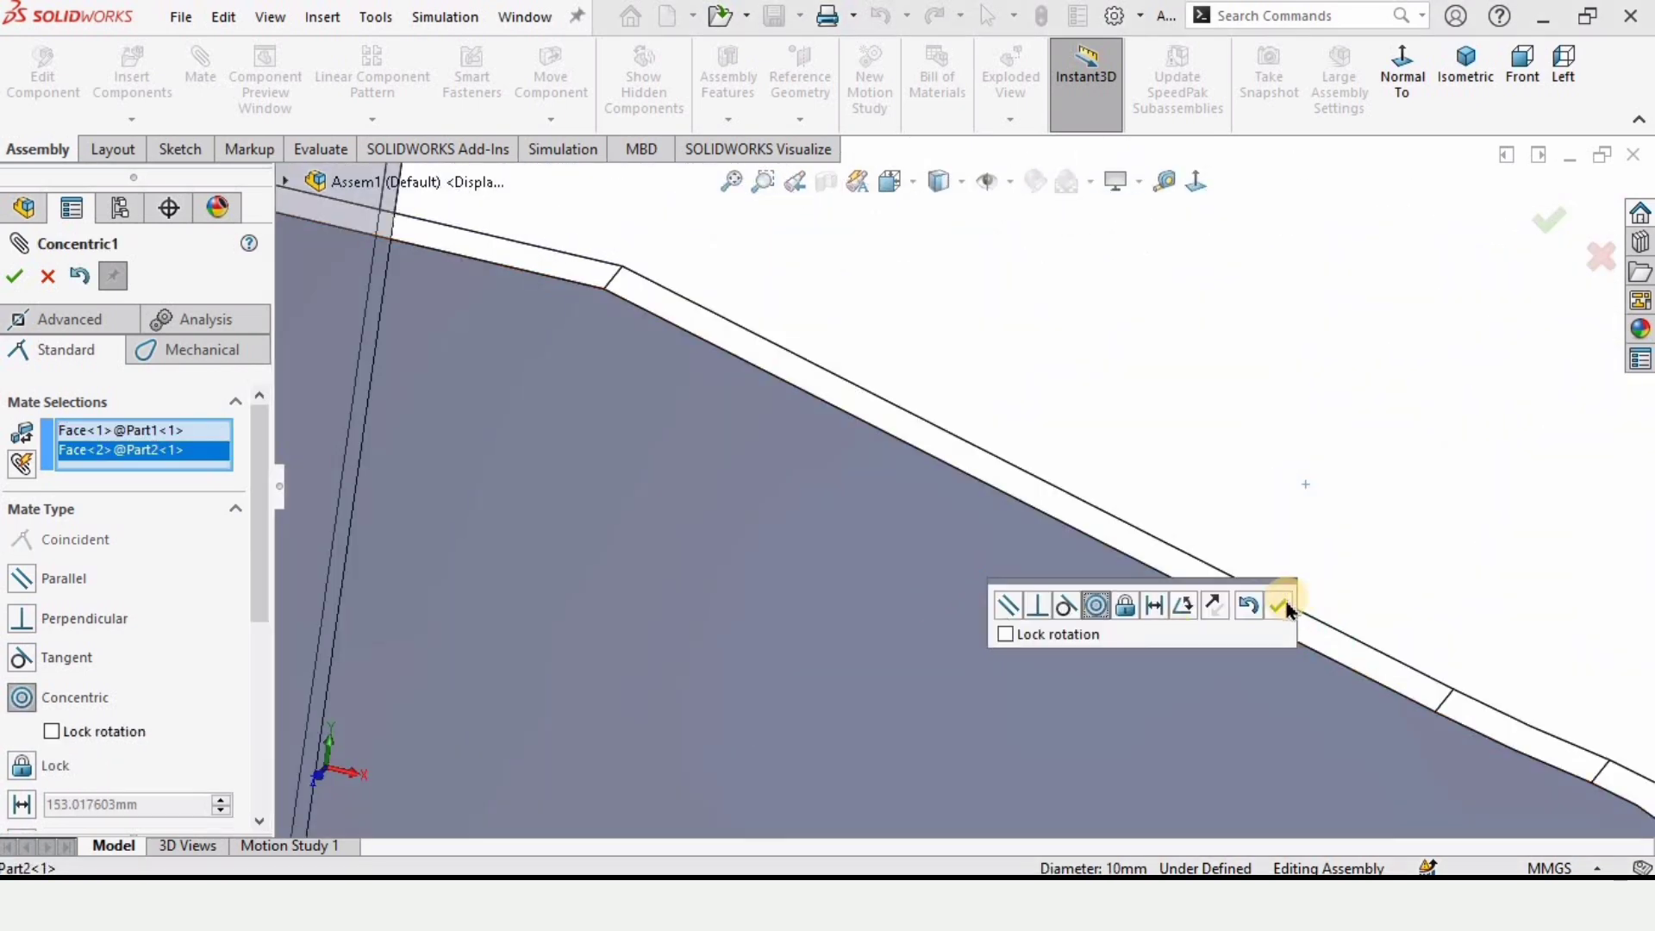
{"action": "left_click", "coordinate": [1279, 607]}
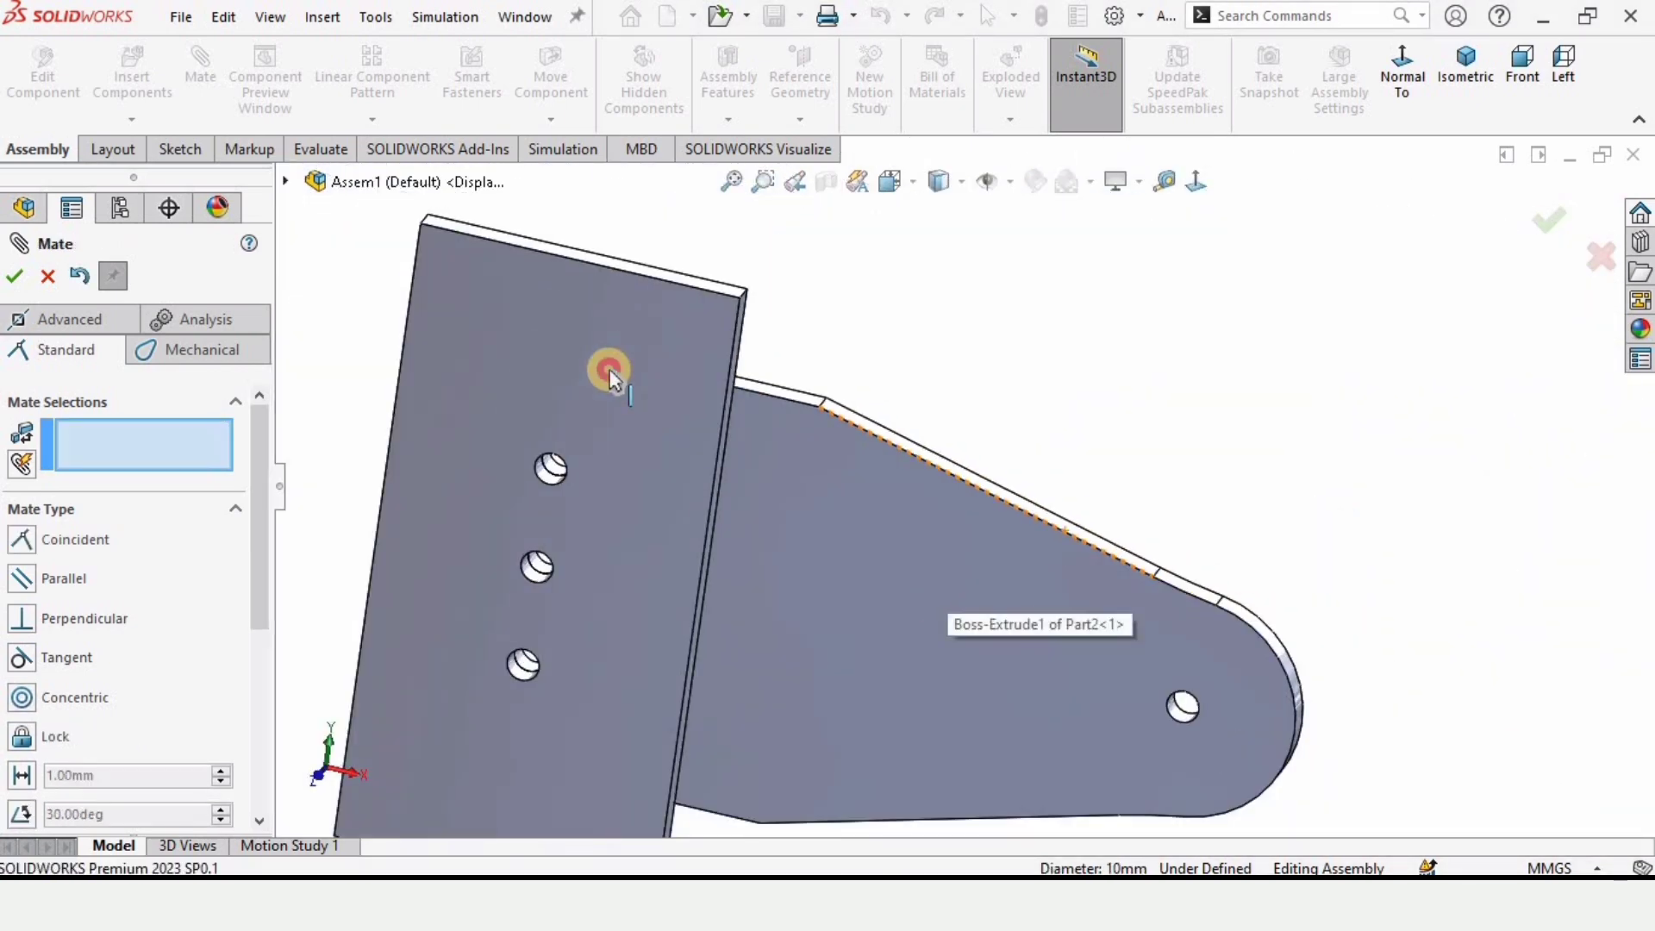
Add a coincident mate between the front face of the three-hole plate and the facing back face of the tapered plate.
{"action": "left_click", "coordinate": [755, 412]}
{"action": "middle_click_drag", "start_coordinate": [1043, 540], "coordinate": [1109, 469]}
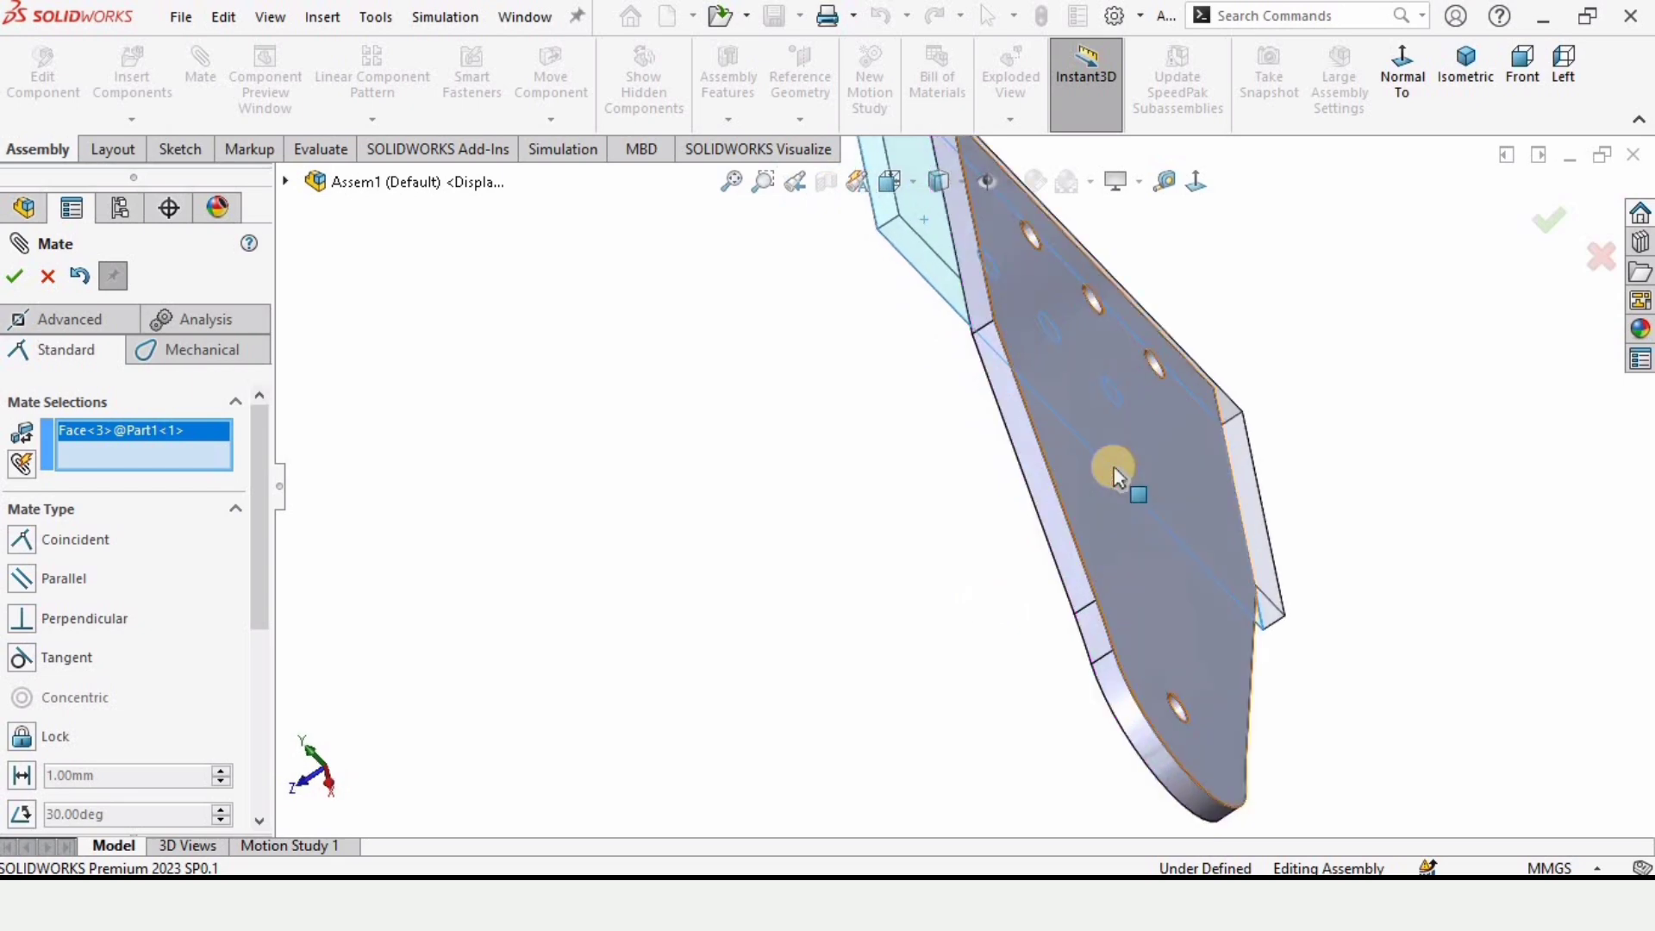
{"action": "left_click", "coordinate": [1115, 474]}
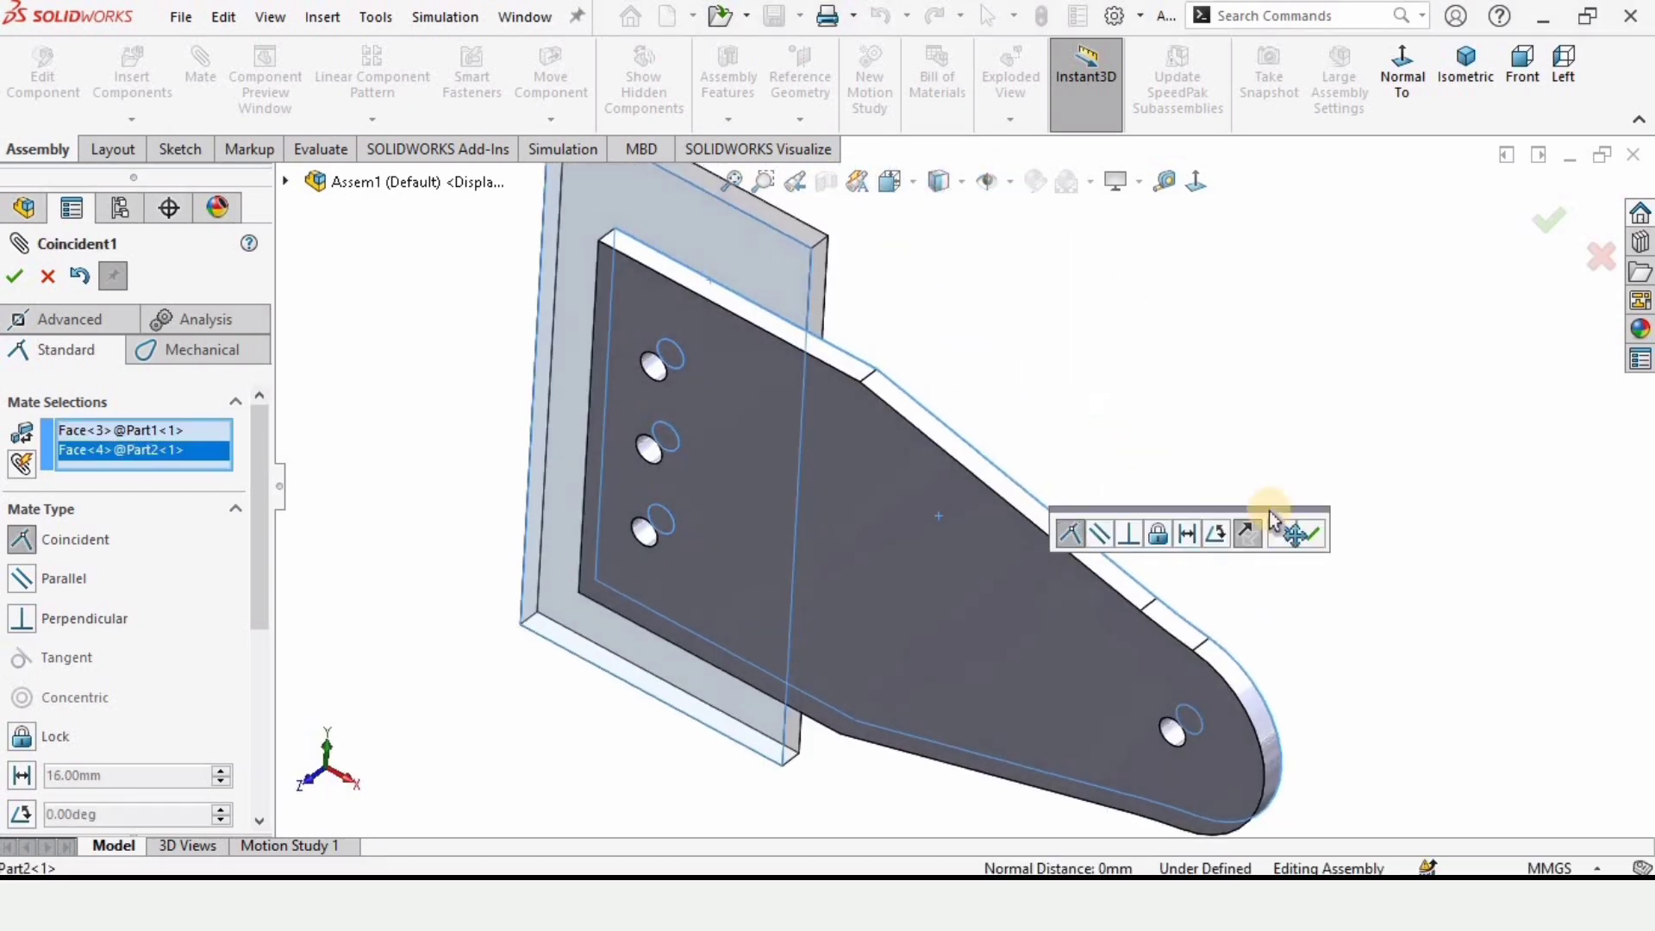
{"action": "left_click", "coordinate": [1298, 528]}
Add a concentric mate between the lowest of the three aligned holes on both plates and finish mating.
{"action": "middle_click_drag", "start_coordinate": [702, 458], "coordinate": [872, 619]}
{"action": "scroll", "coordinate": [762, 509], "scroll_direction": "down", "scroll_amount": 3}
{"action": "scroll", "coordinate": [759, 481], "scroll_direction": "down", "scroll_amount": 5}
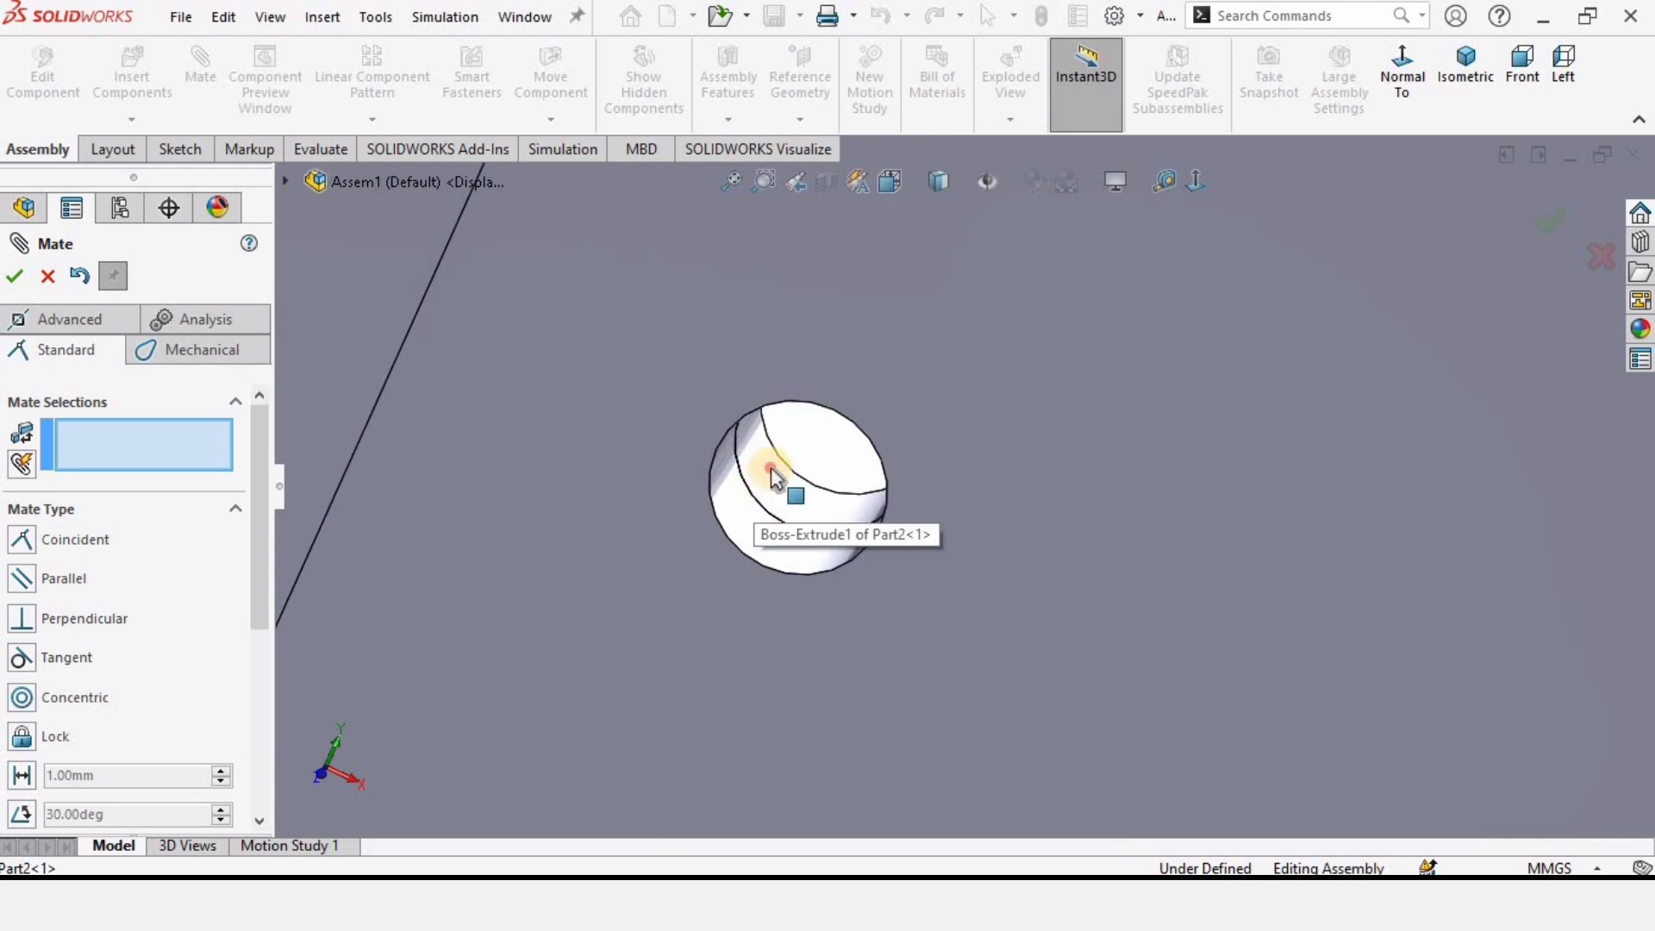
{"action": "left_click", "coordinate": [767, 521]}
{"action": "left_click", "coordinate": [752, 528]}
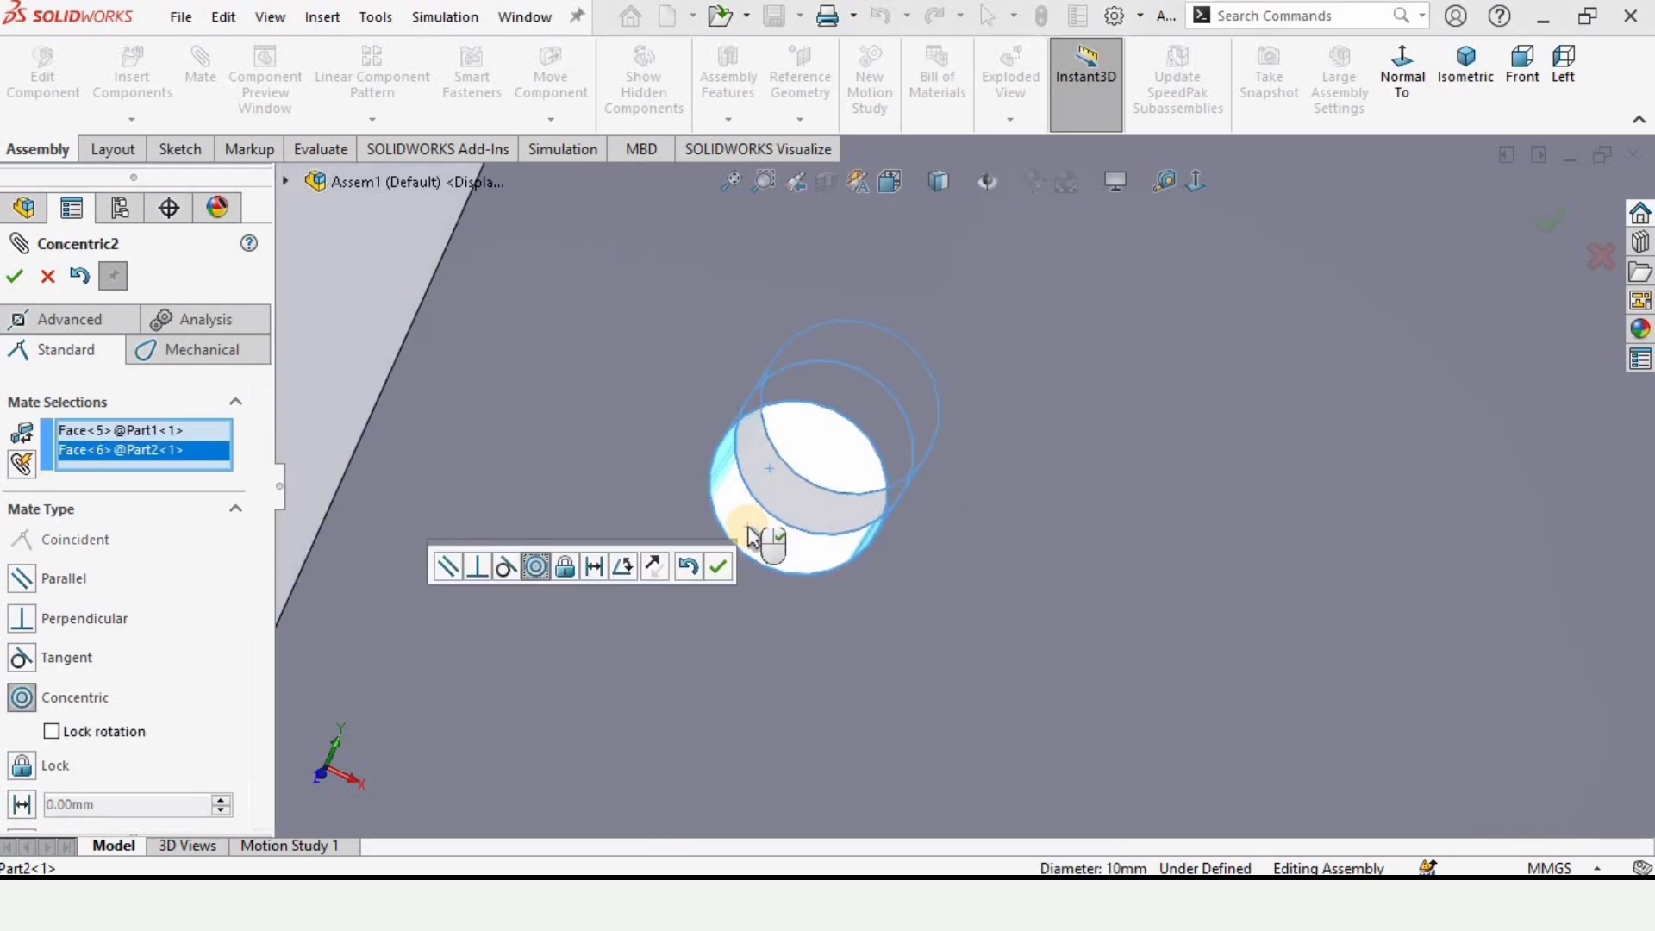
{"action": "left_click", "coordinate": [722, 565]}
{"action": "scroll", "coordinate": [307, 399], "scroll_direction": "up", "scroll_amount": 5}
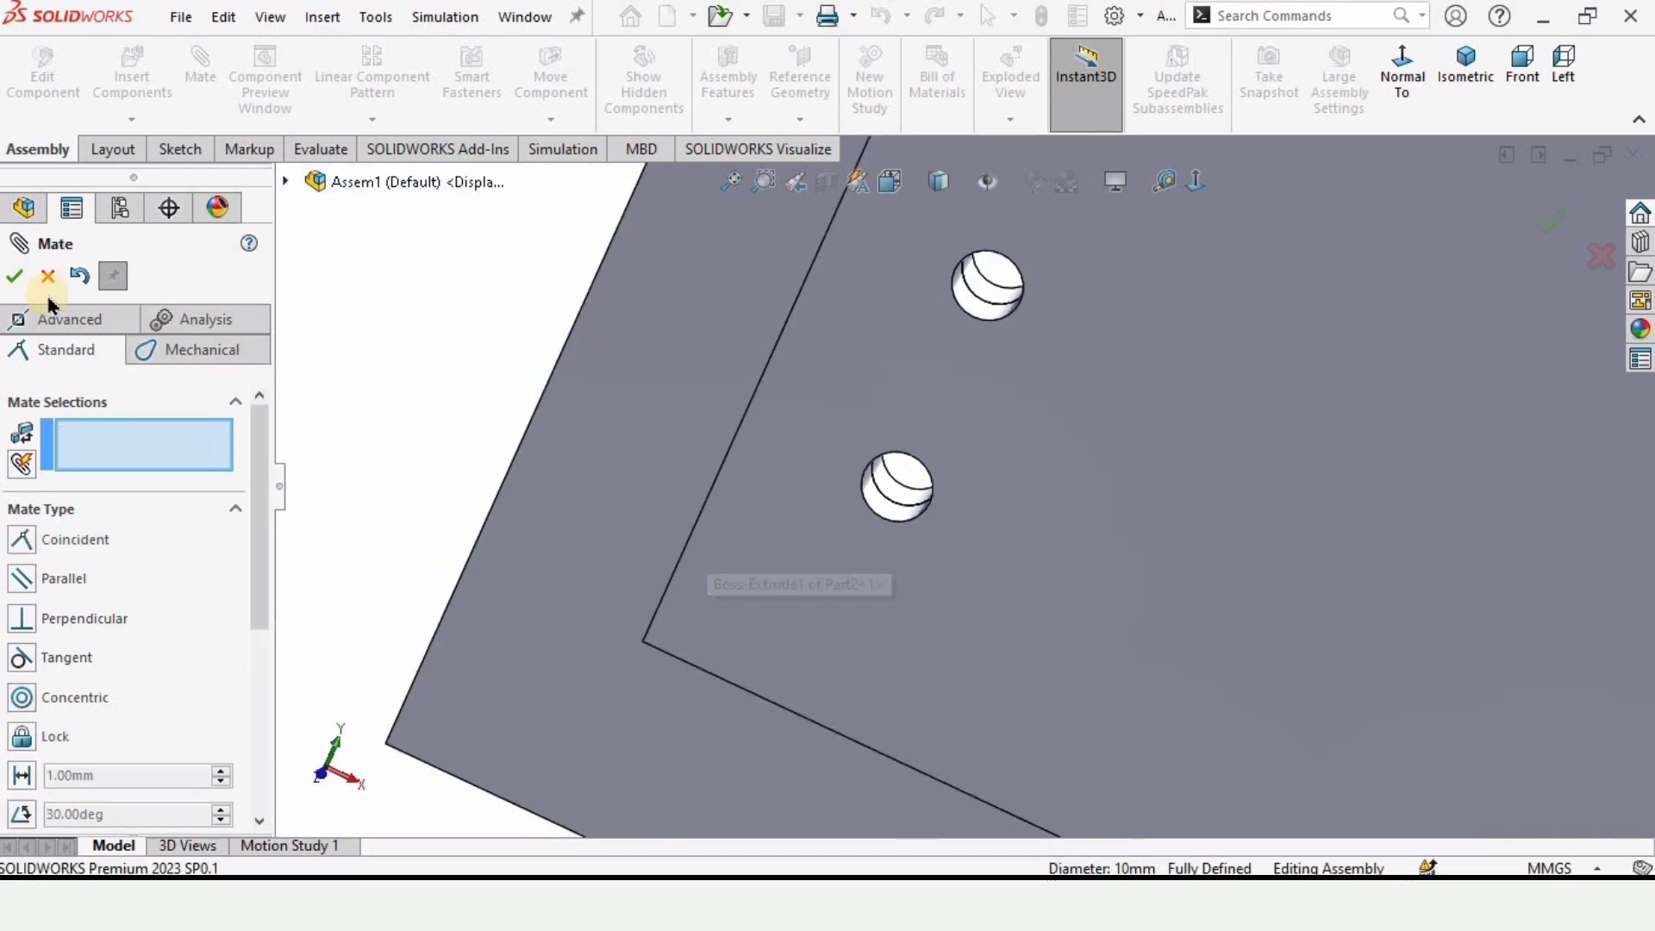
{"action": "left_click", "coordinate": [429, 340]}
{"action": "key", "text": "Escape"}
{"action": "scroll", "coordinate": [1211, 431], "scroll_direction": "up", "scroll_amount": 4}
{"action": "scroll", "coordinate": [1387, 550], "scroll_direction": "up", "scroll_amount": 2}
{"action": "middle_click_drag", "start_coordinate": [1383, 548], "coordinate": [1343, 428]}
{"action": "left_click_drag", "start_coordinate": [1314, 509], "coordinate": [1037, 504]}
{"action": "left_click", "coordinate": [1033, 497]}
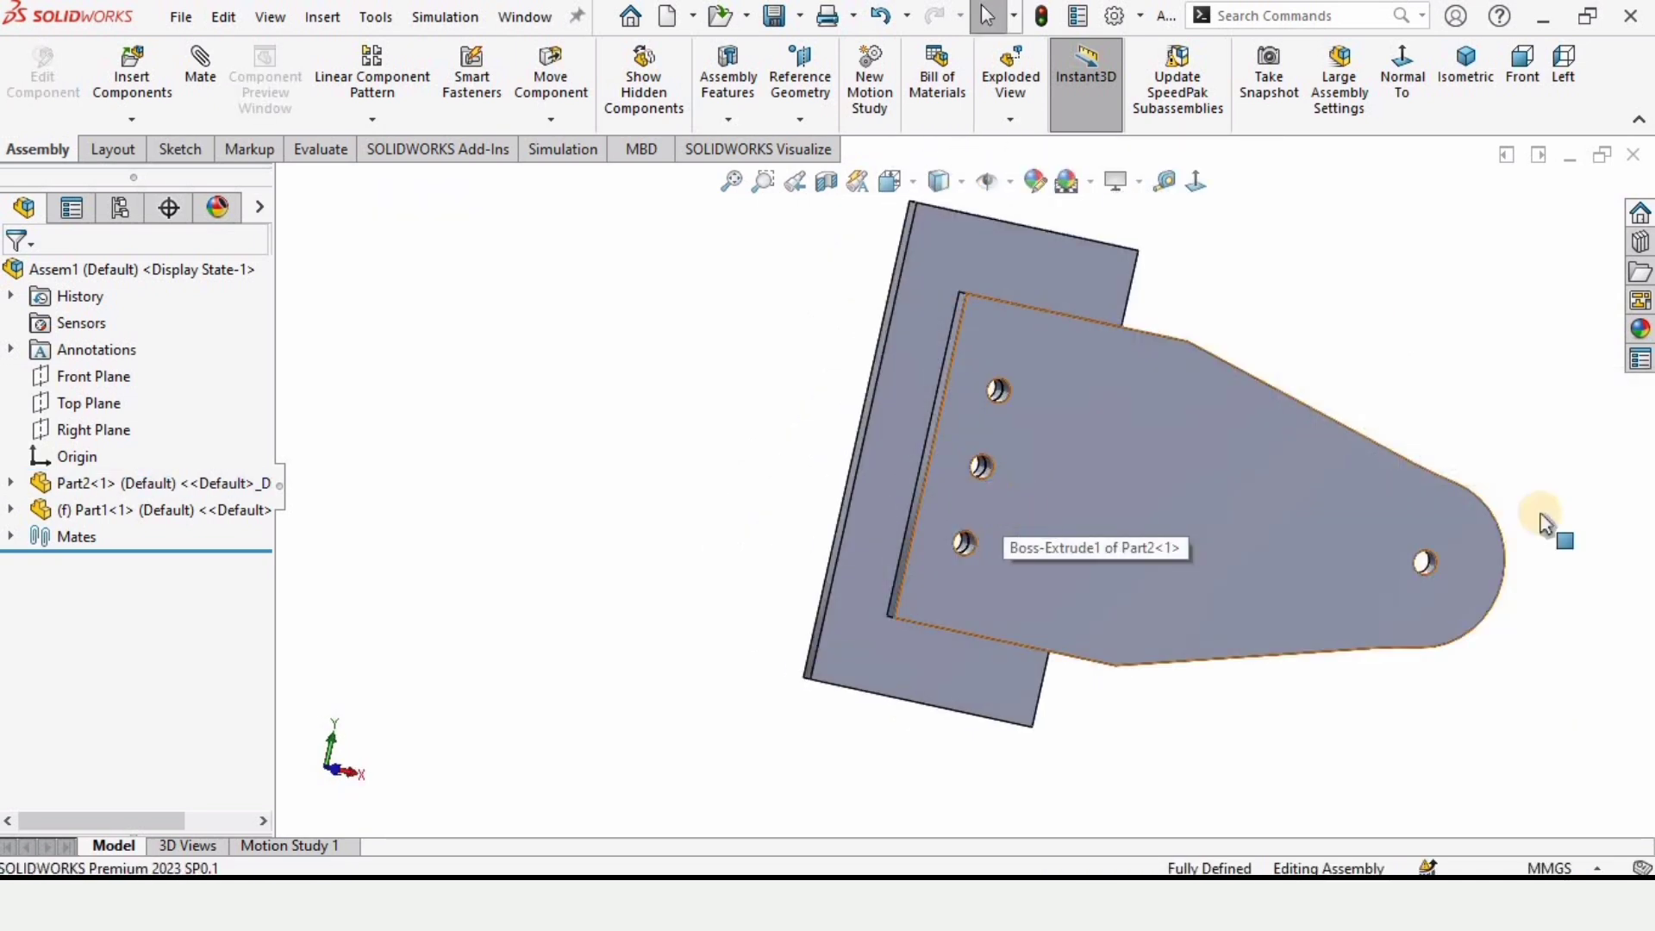
Make sure the SOLIDWORKS Simulation add-in is active and set to load at start-up.
{"action": "left_click", "coordinate": [1138, 19]}
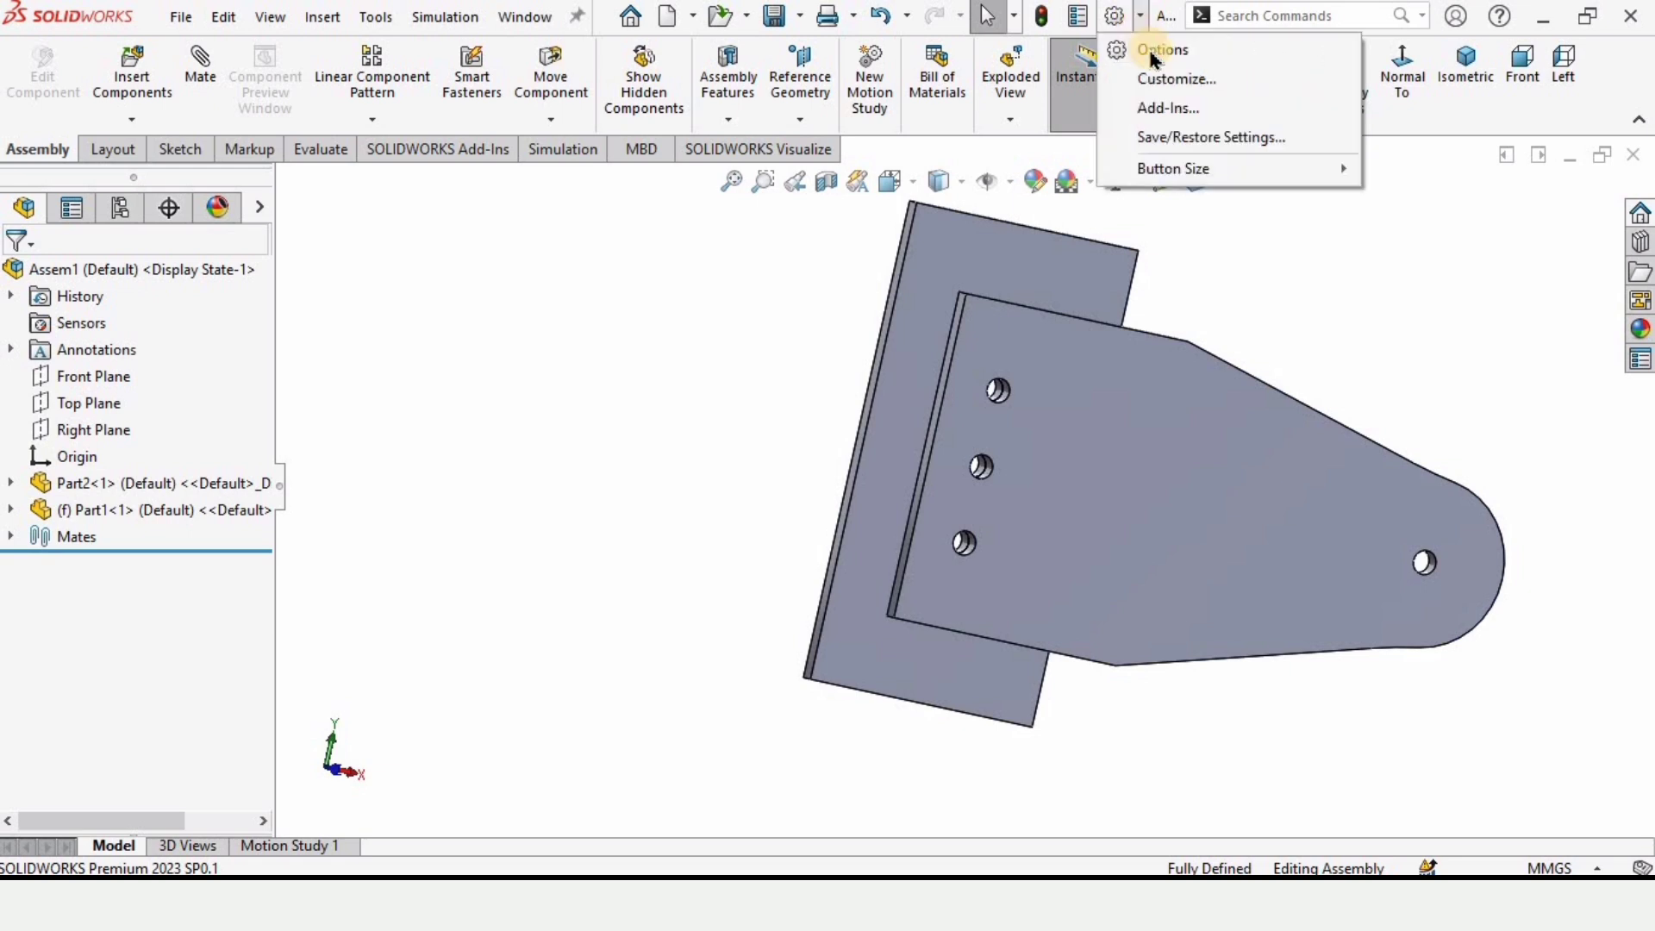
{"action": "left_click", "coordinate": [1155, 108]}
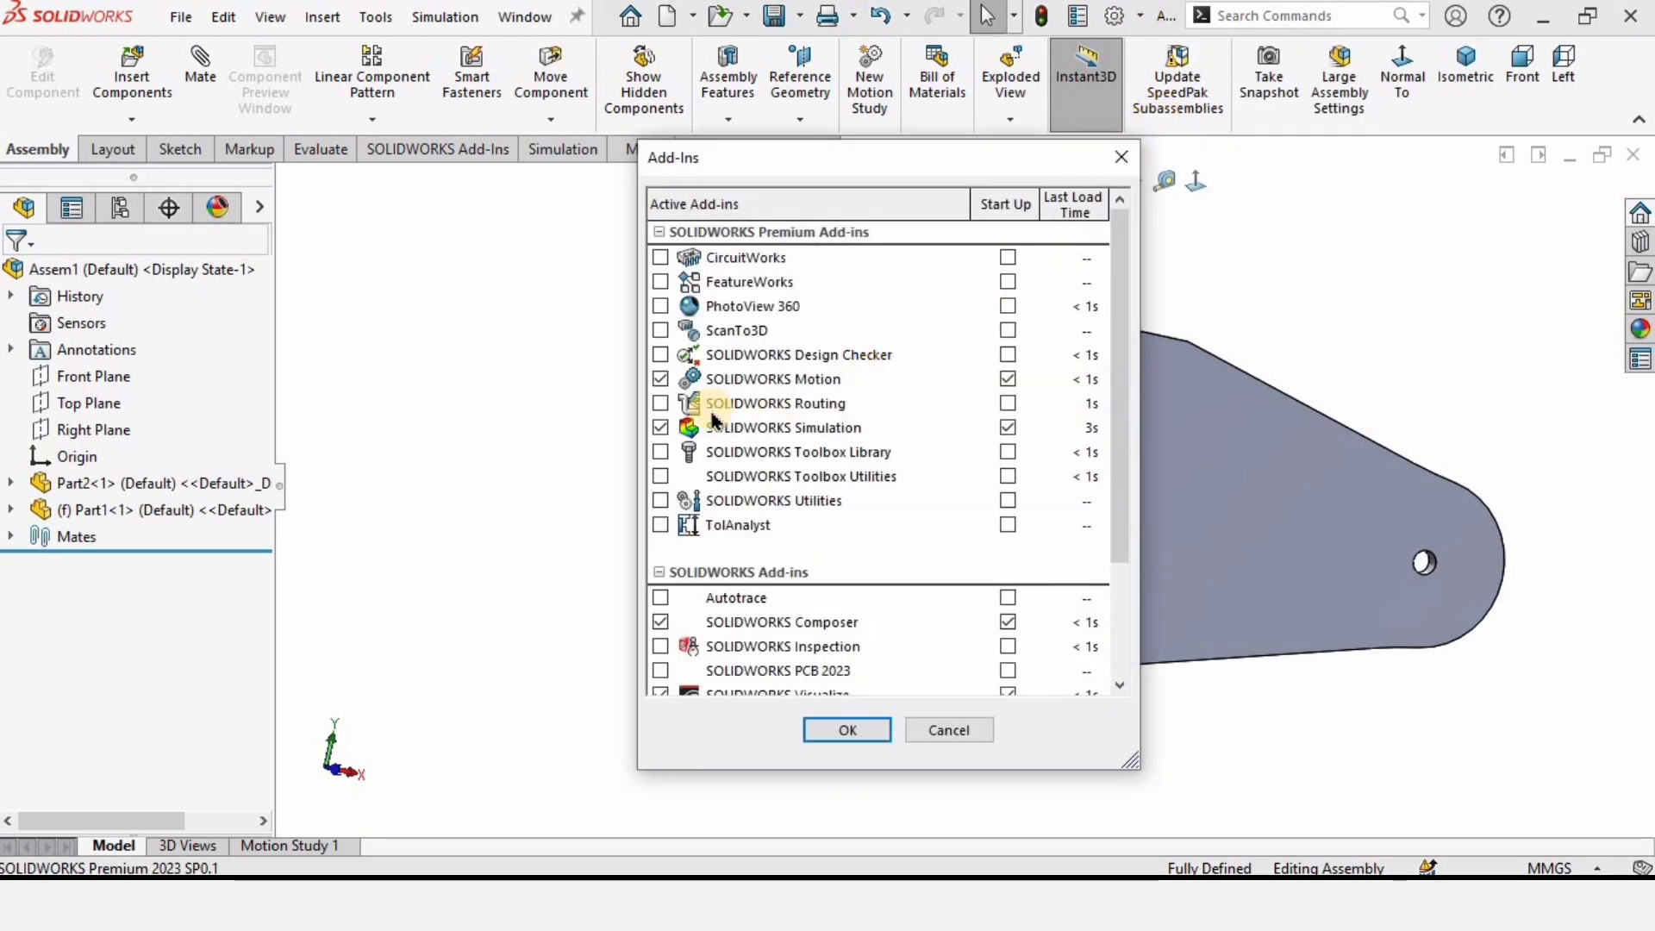
{"action": "left_click", "coordinate": [661, 431]}
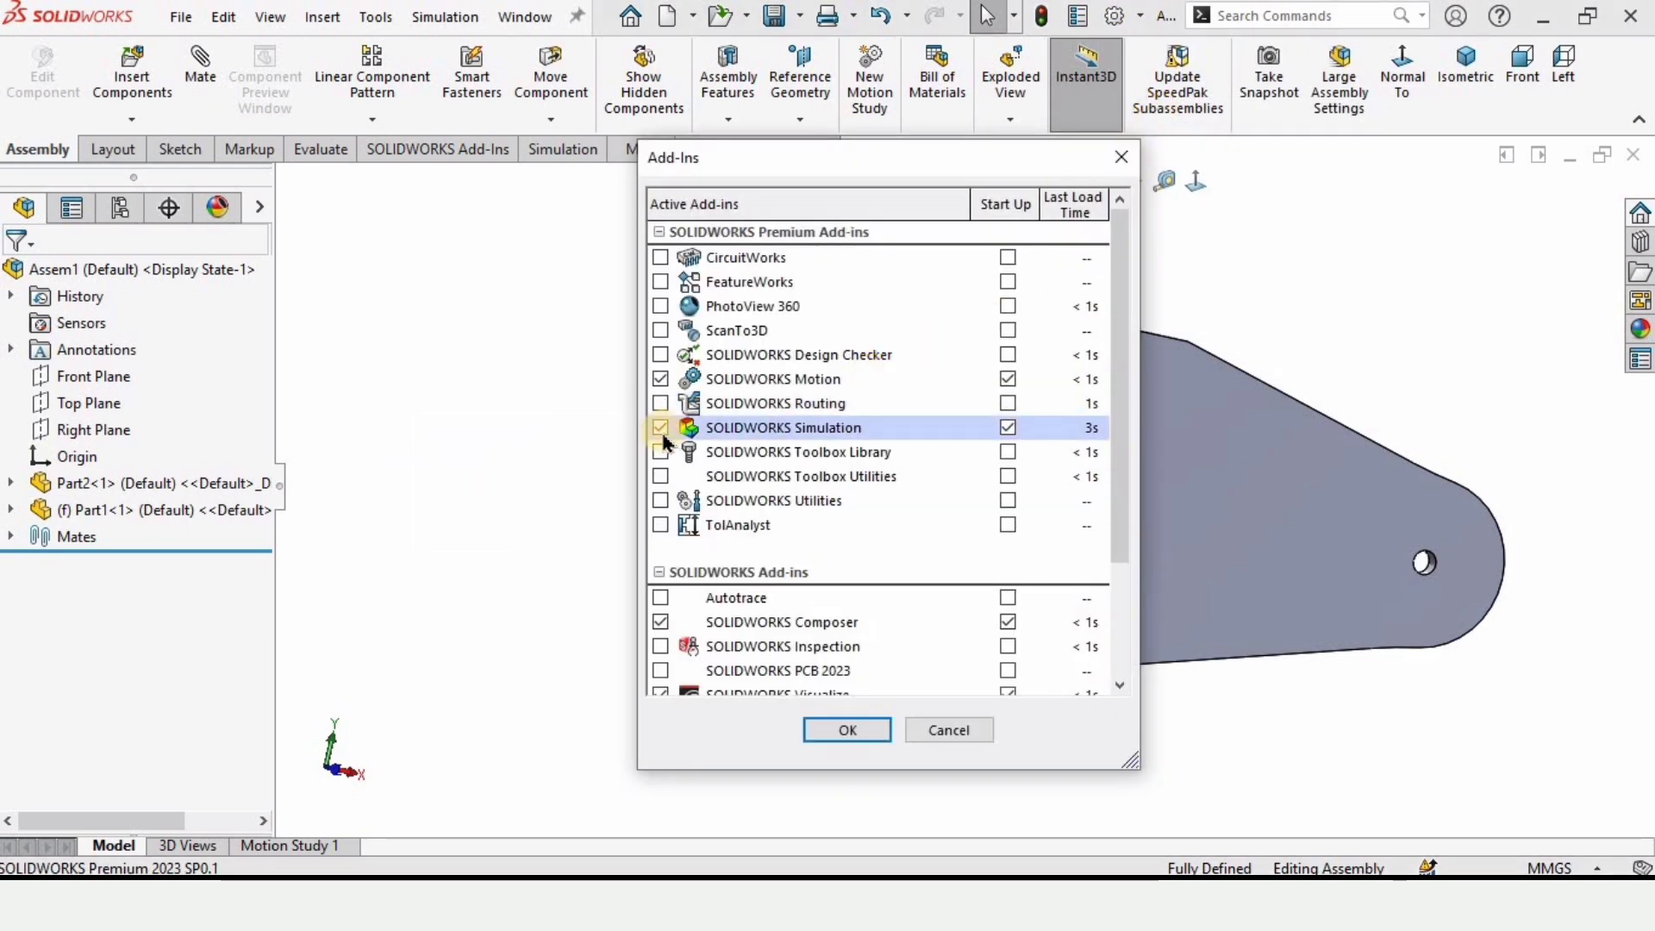
{"action": "left_click", "coordinate": [1008, 427]}
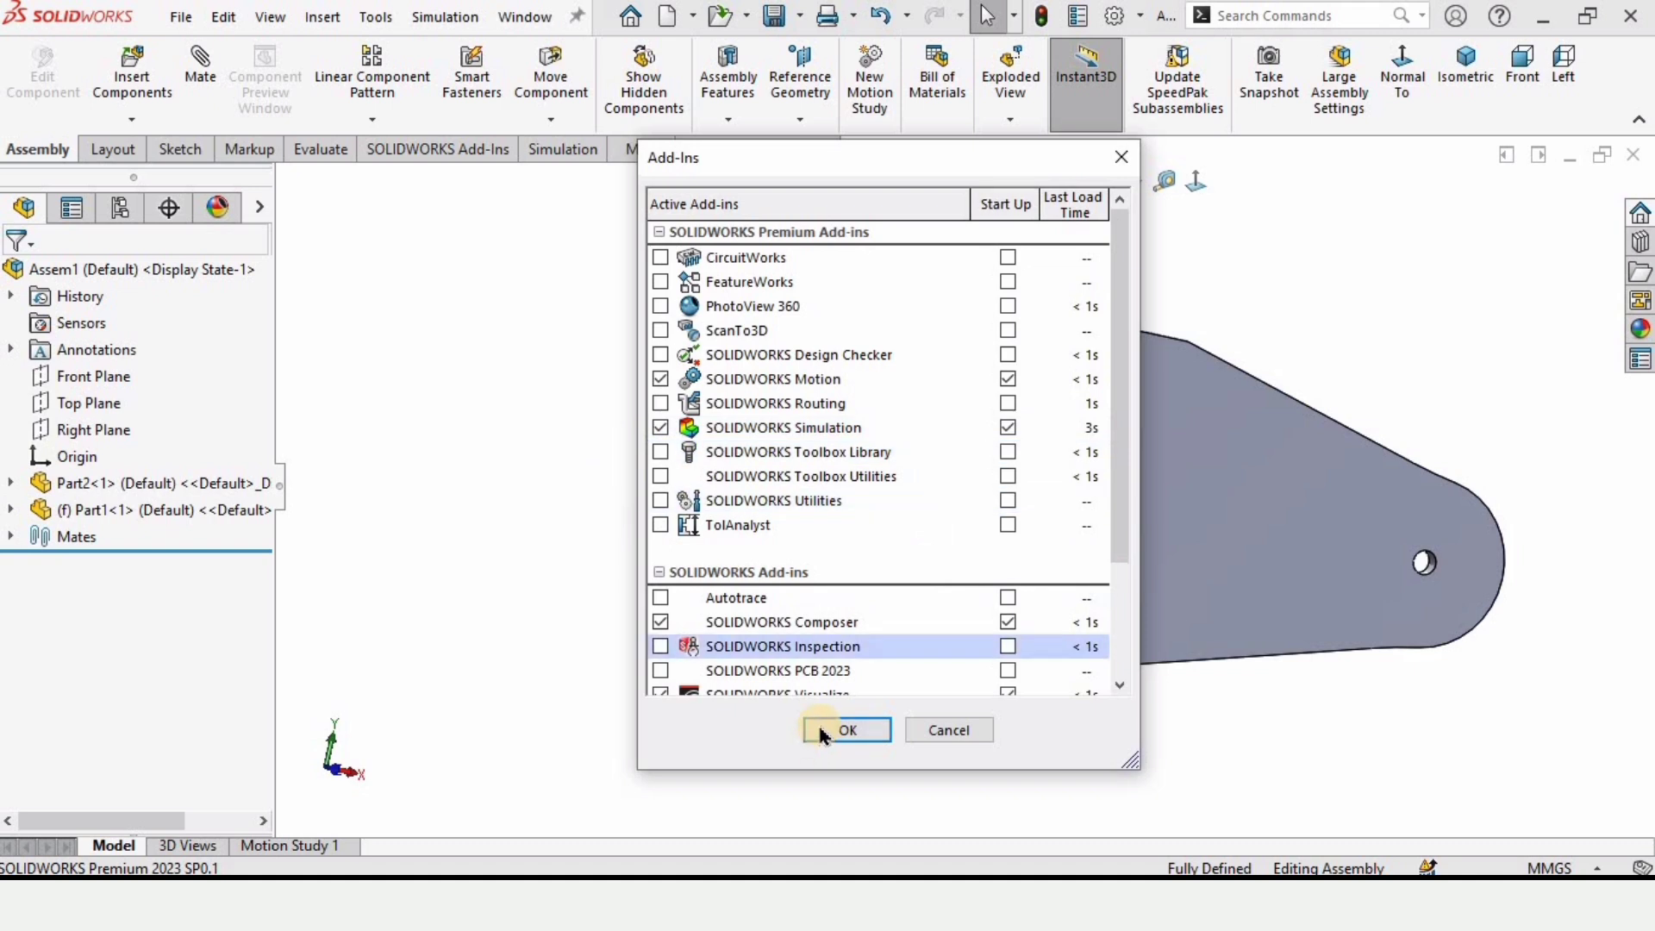
{"action": "left_click", "coordinate": [826, 730]}
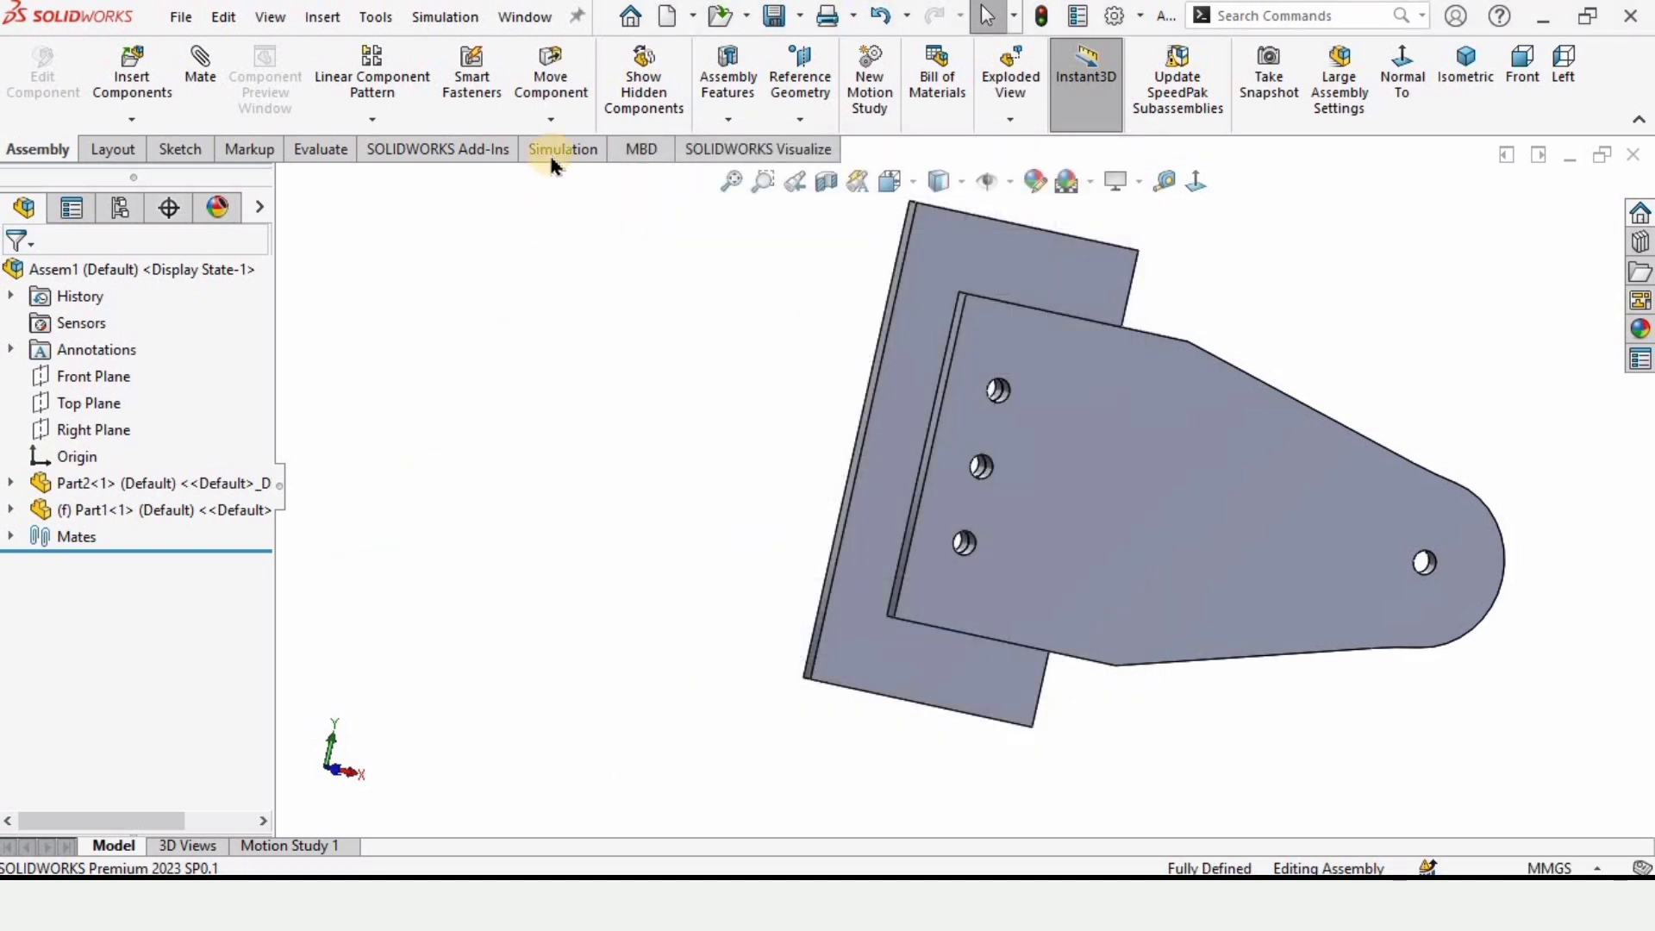
Create a new Static simulation study for the assembly.
{"action": "left_click", "coordinate": [554, 149]}
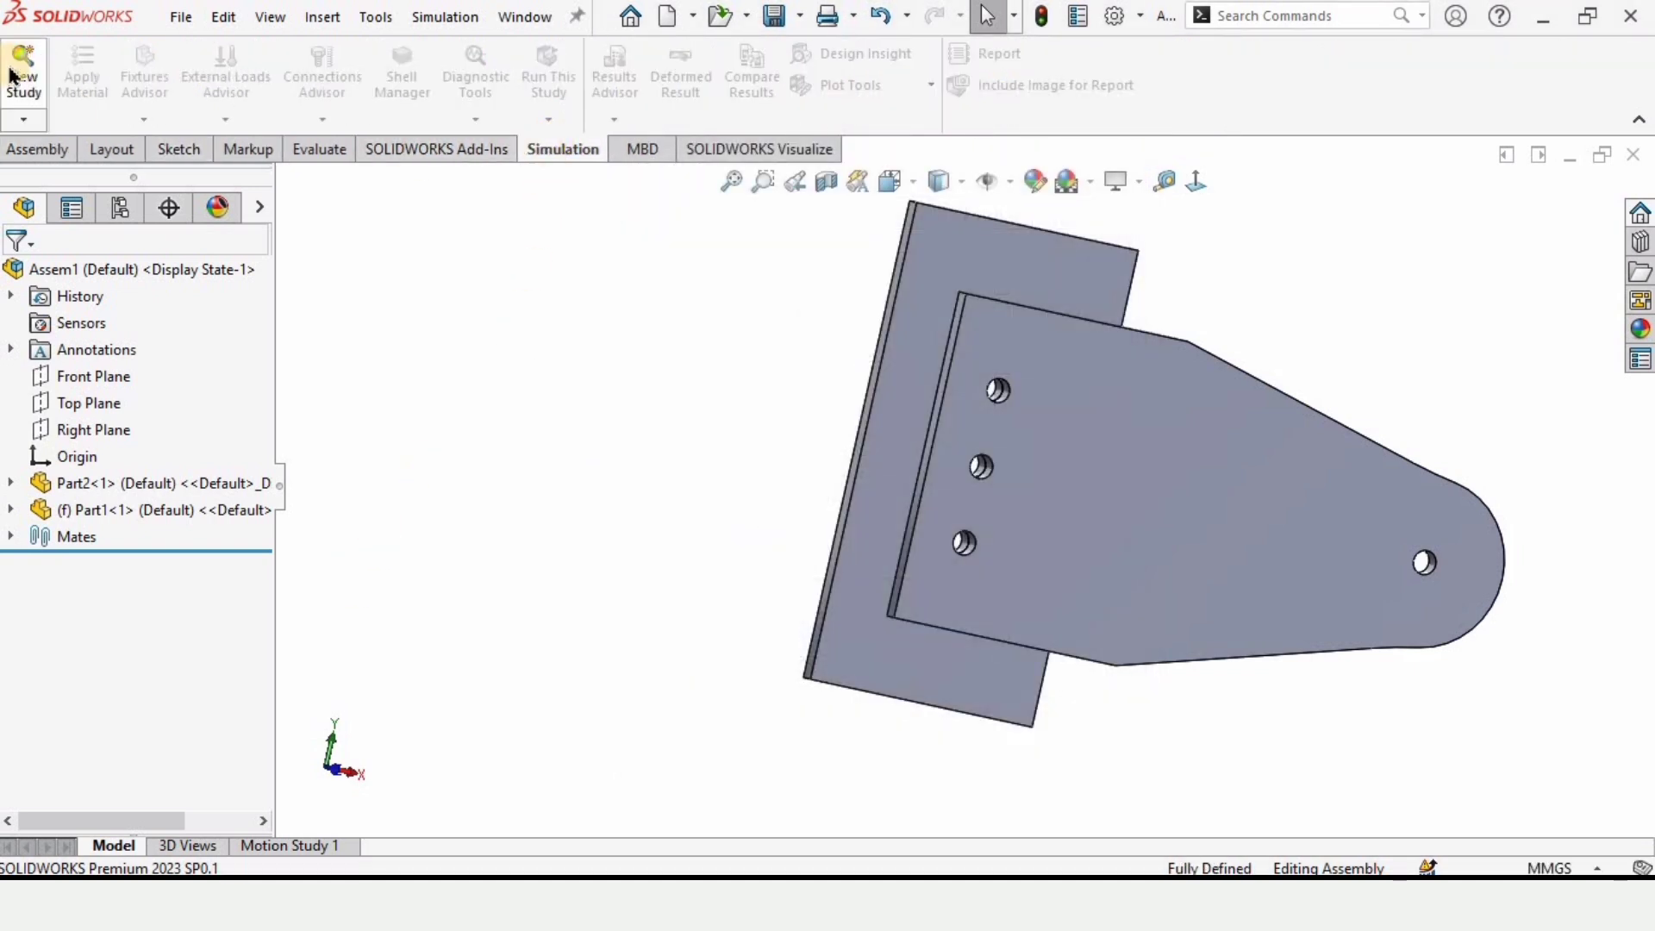
{"action": "left_click", "coordinate": [25, 125]}
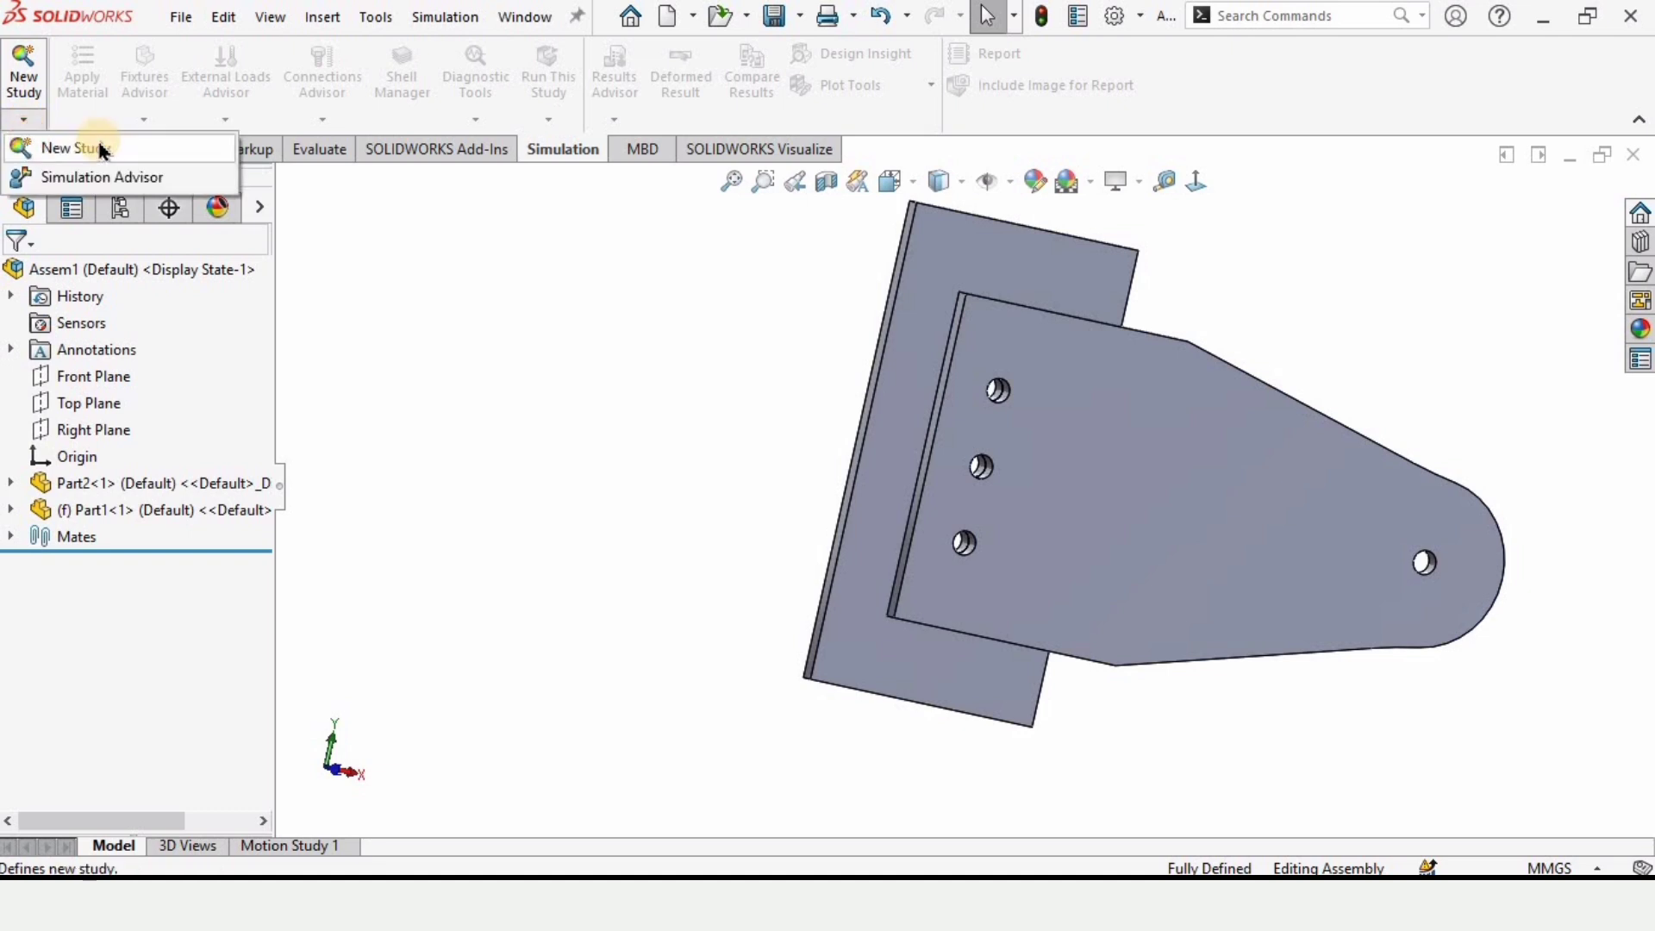
{"action": "left_click", "coordinate": [82, 147]}
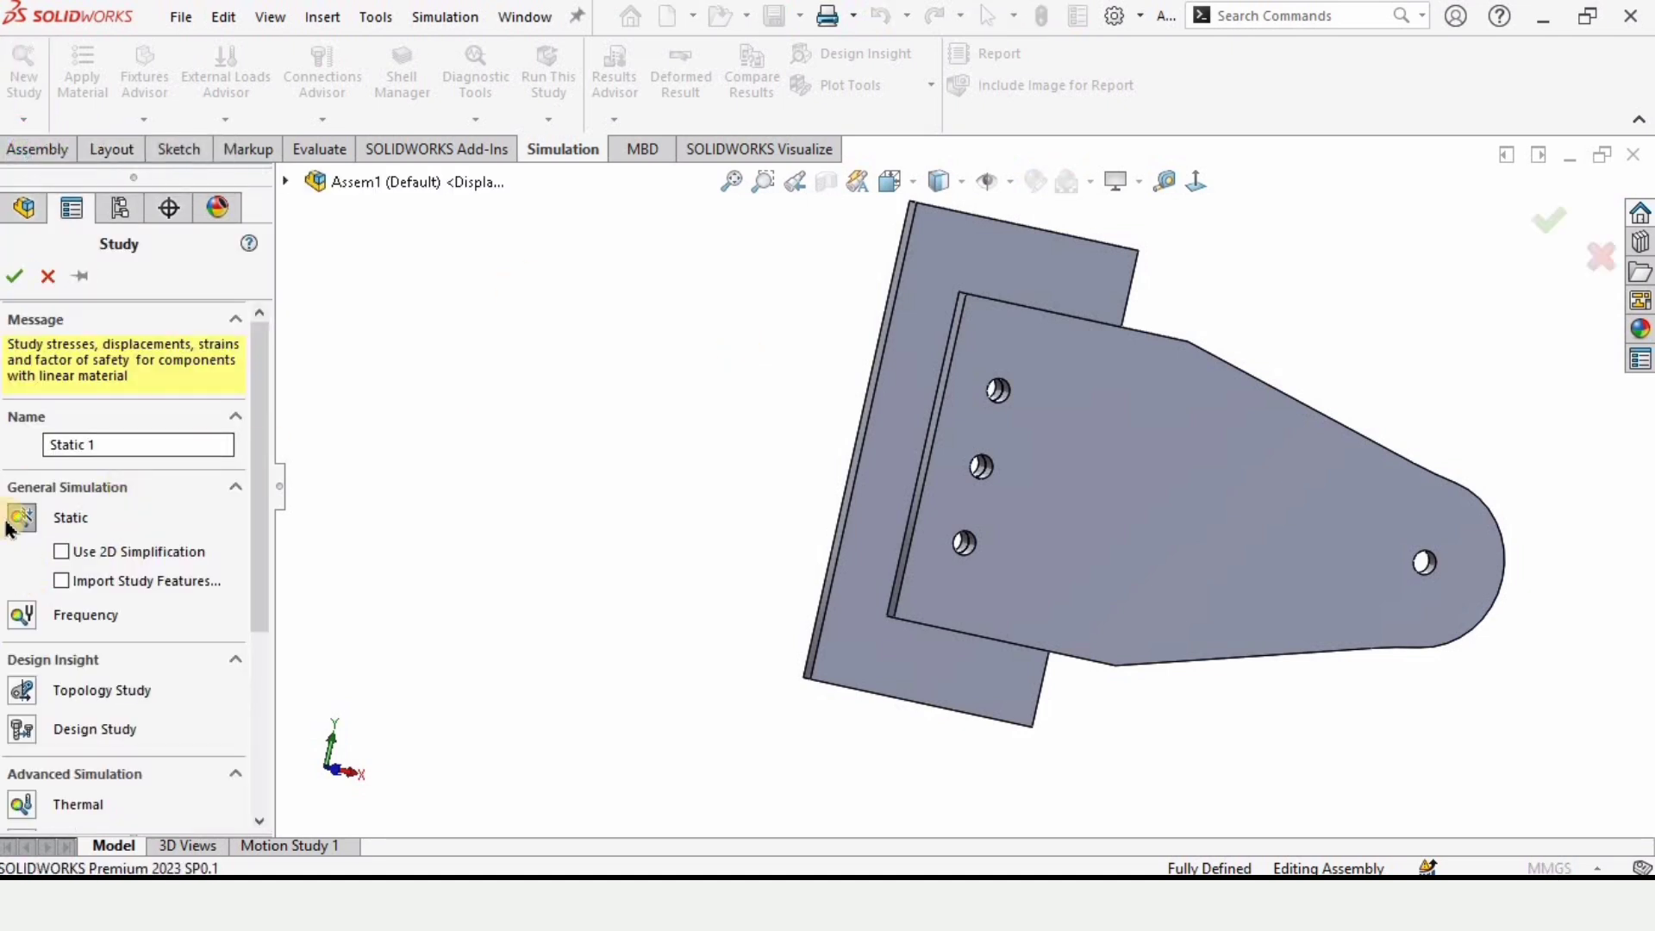
{"action": "left_click", "coordinate": [18, 520]}
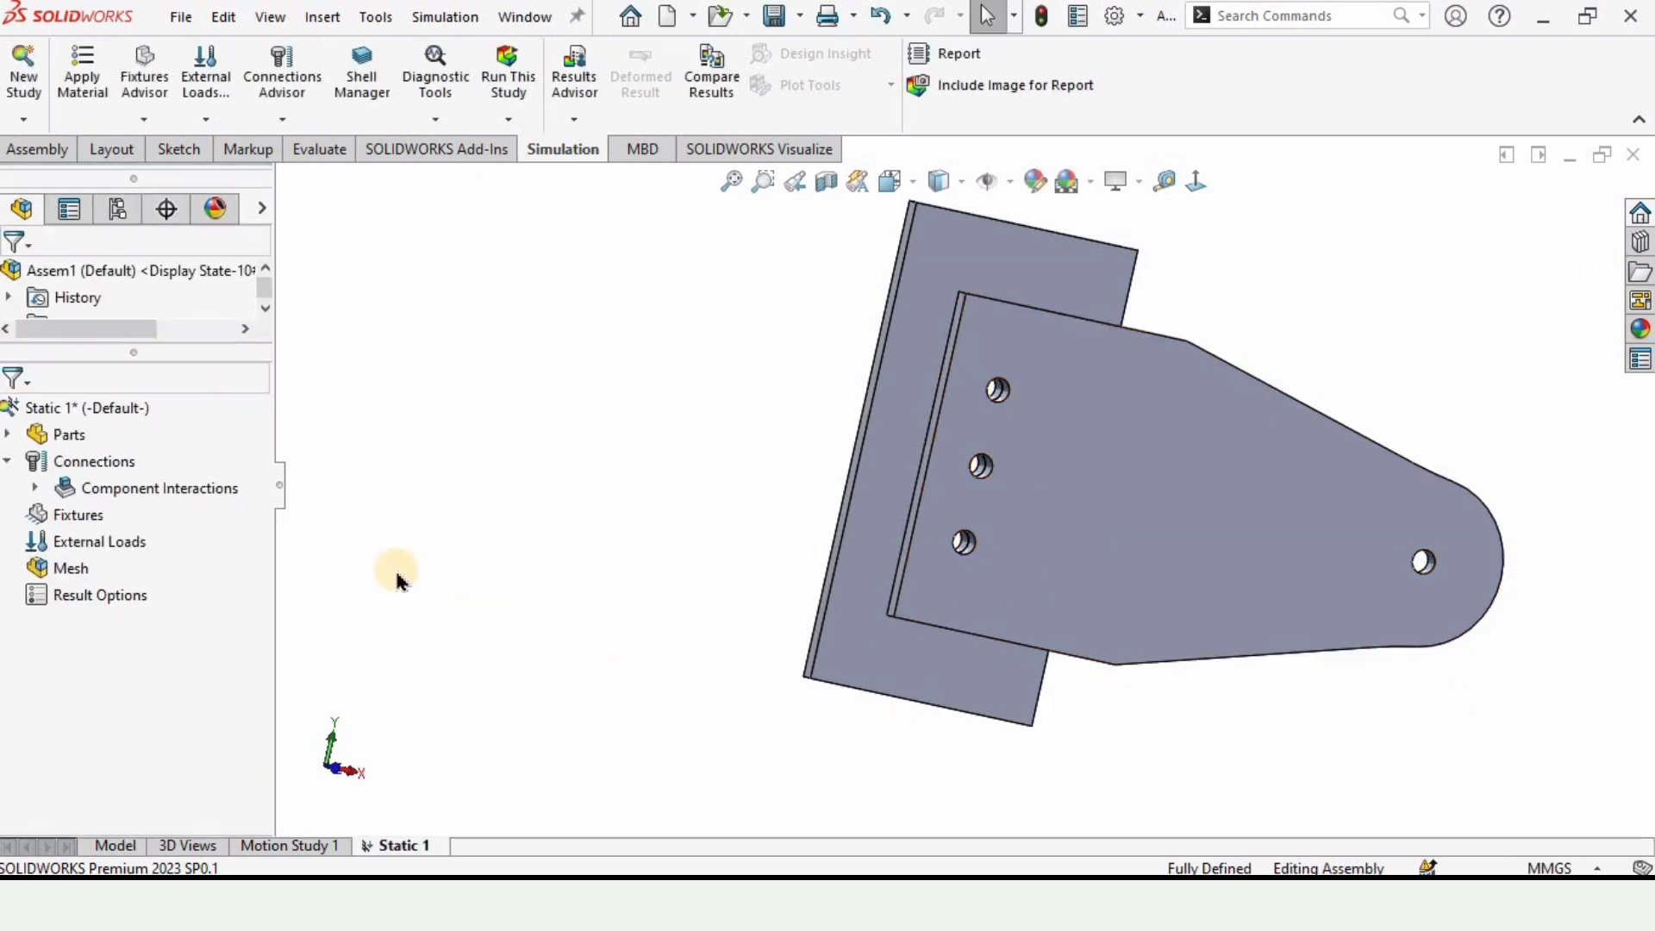
Apply Plain Carbon Steel to all parts in the static study.
{"action": "right_click", "coordinate": [57, 440]}
{"action": "left_click", "coordinate": [176, 454]}
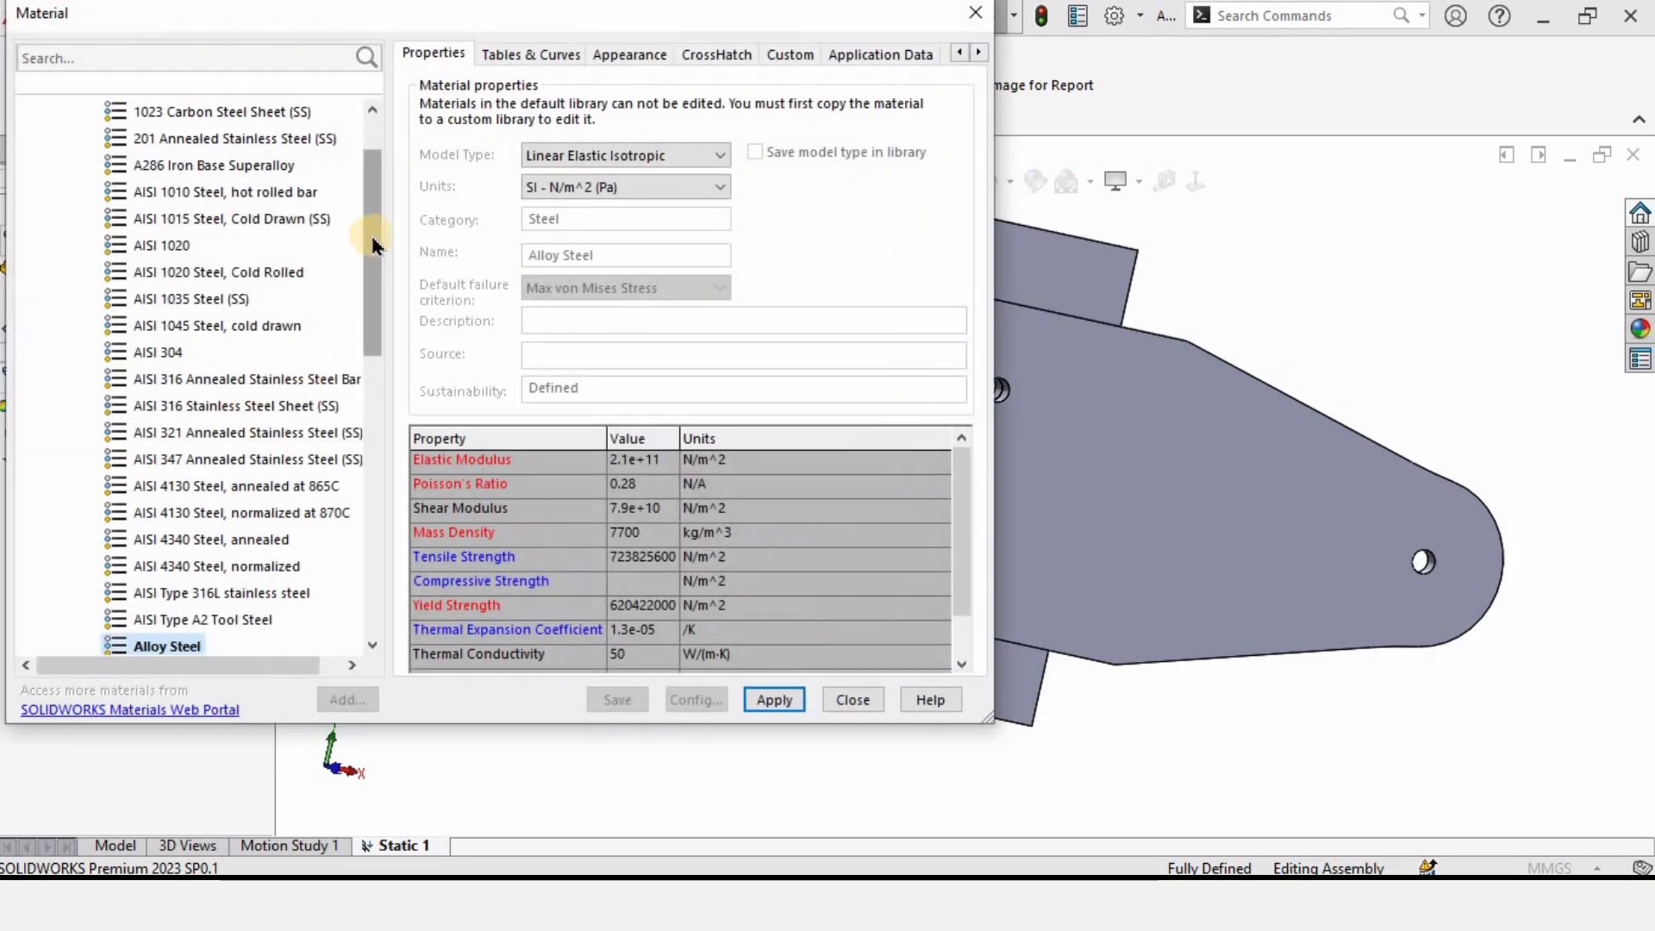
{"action": "left_click_drag", "start_coordinate": [373, 246], "coordinate": [376, 384]}
{"action": "left_click", "coordinate": [195, 516]}
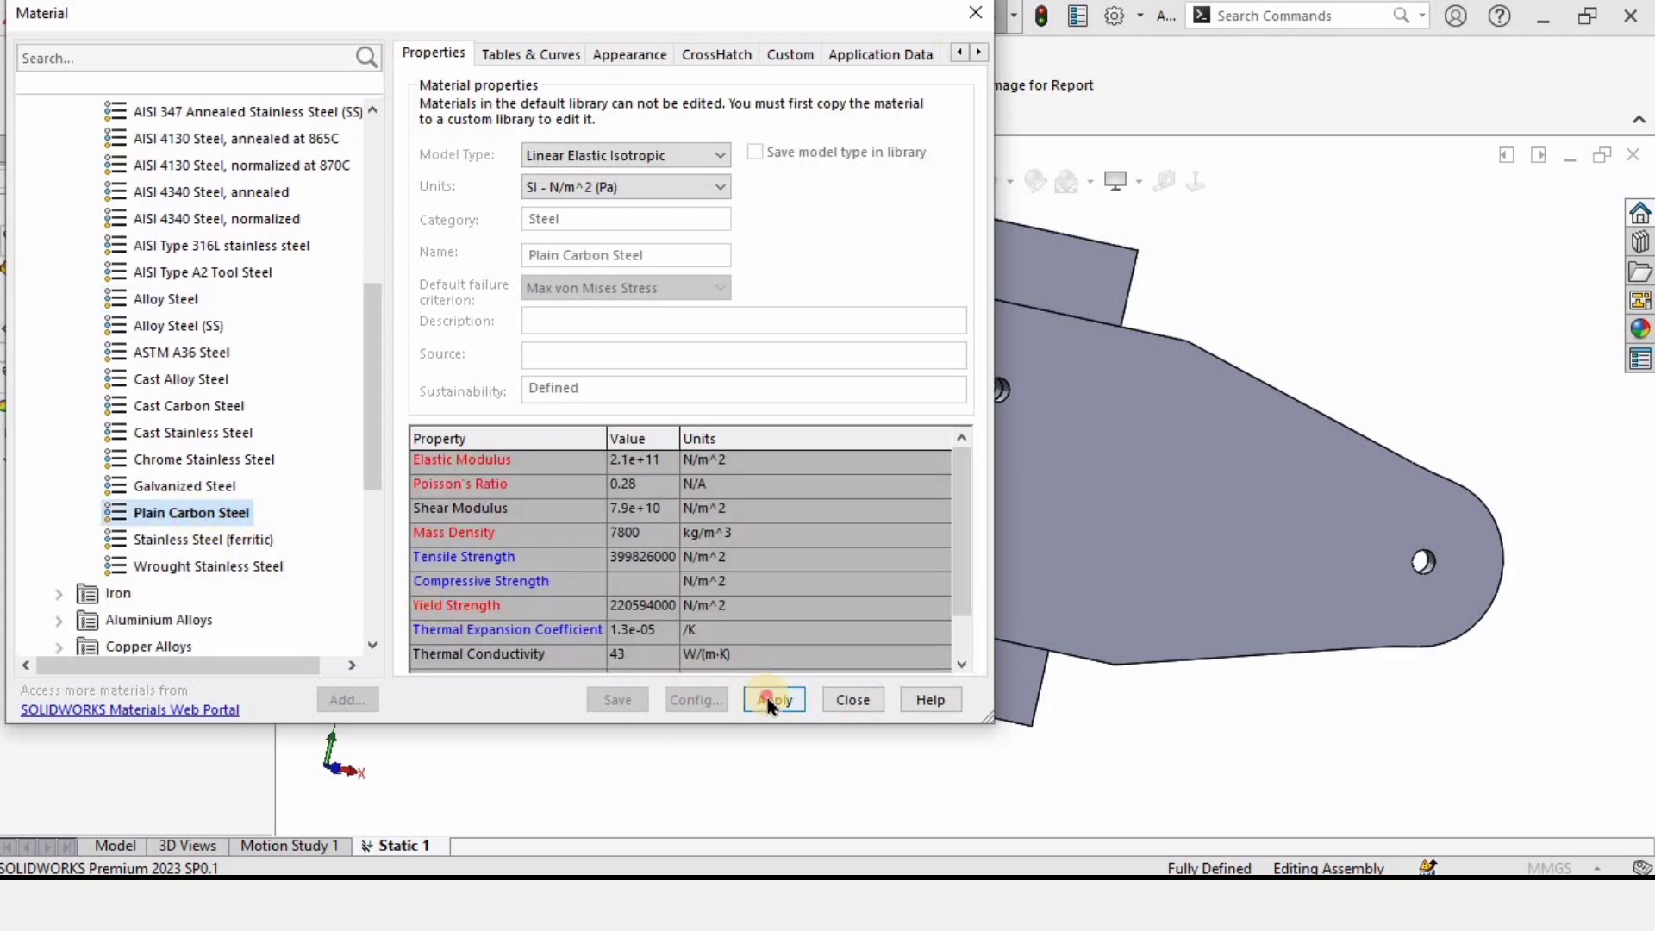
{"action": "left_click", "coordinate": [853, 700]}
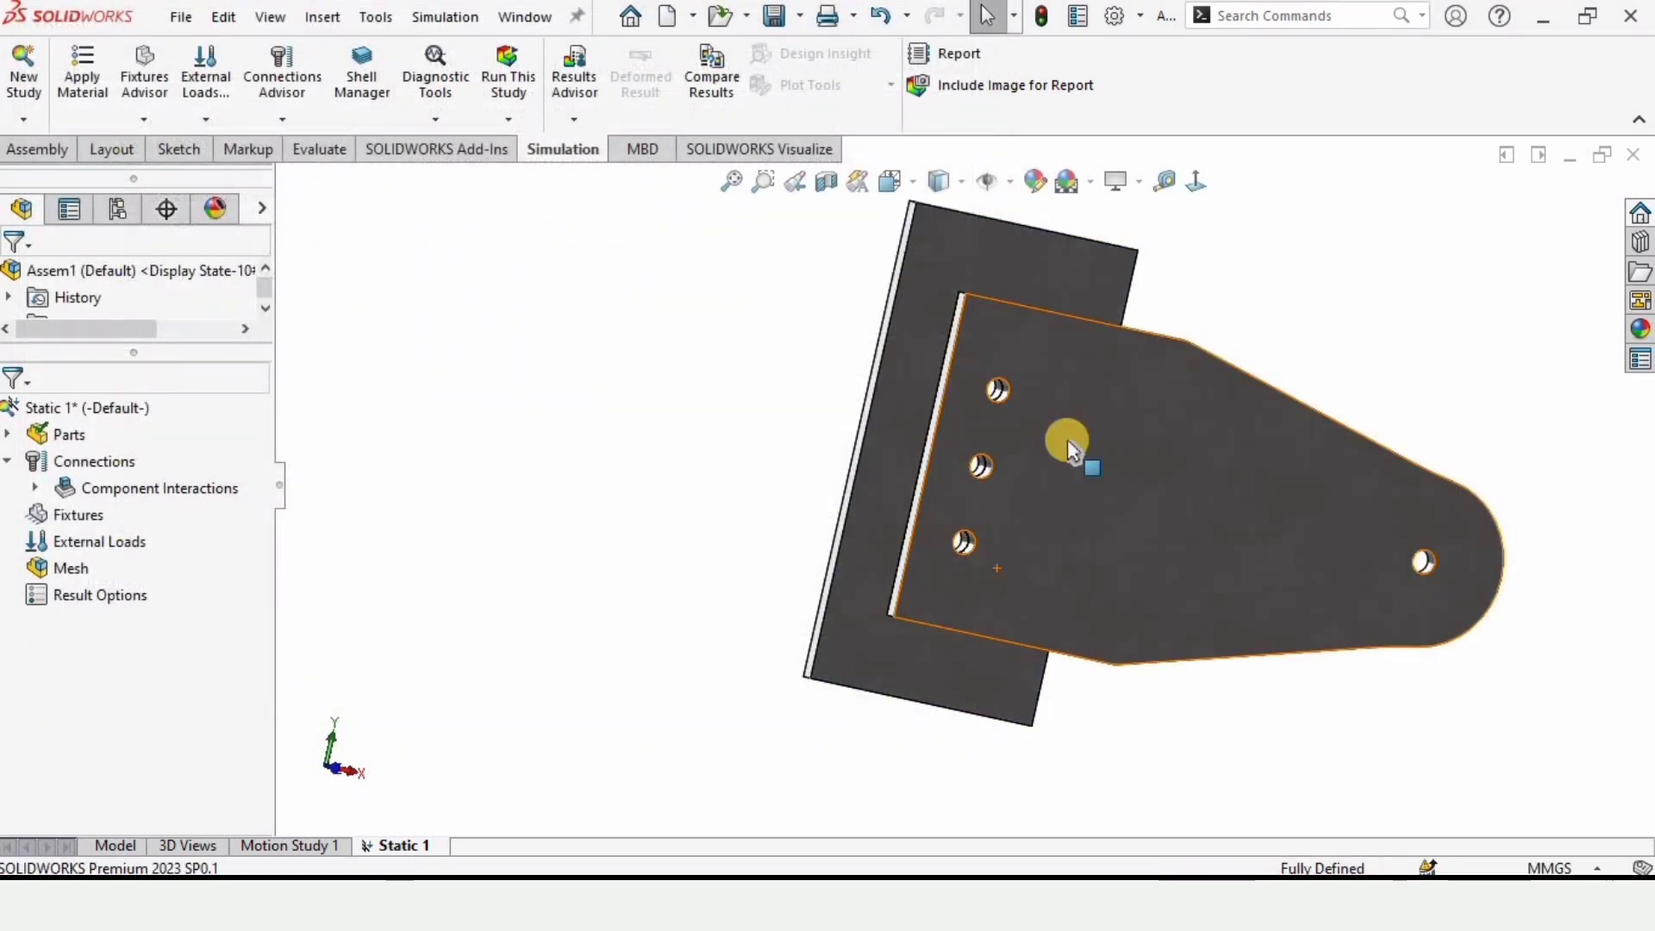
Add a Fixed Geometry fixture to the back face of the rectangular three-hole plate.
{"action": "middle_click_drag", "start_coordinate": [1045, 464], "coordinate": [1020, 452]}
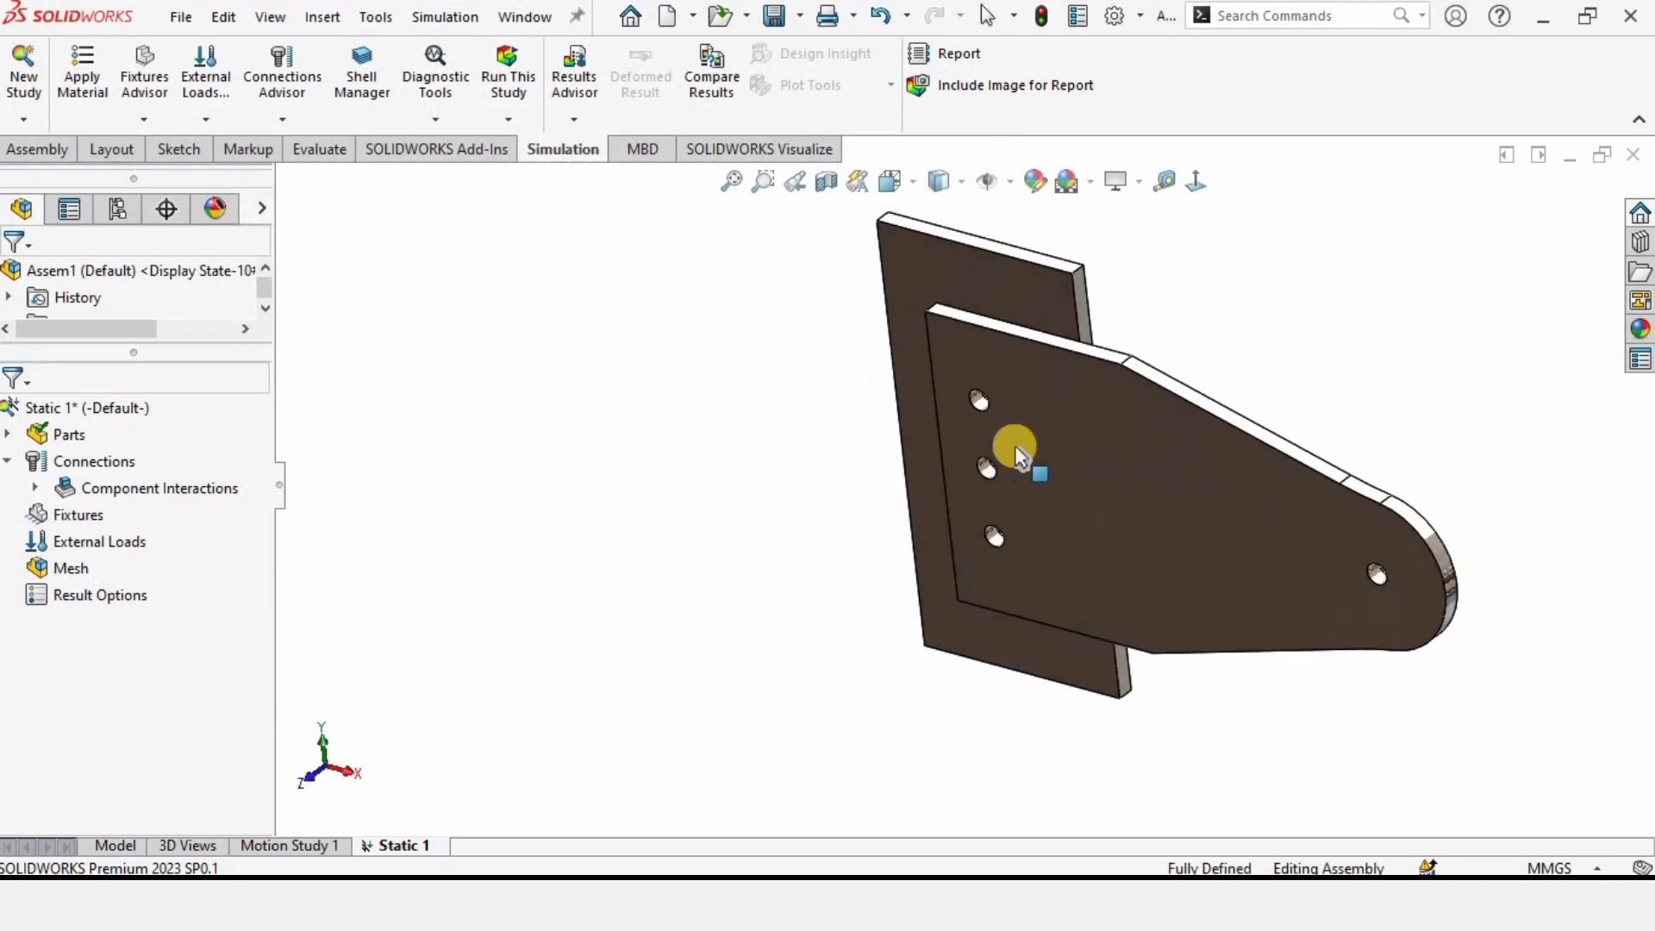
{"action": "scroll", "coordinate": [1020, 450], "scroll_direction": "down", "scroll_amount": 3}
{"action": "scroll", "coordinate": [957, 621], "scroll_direction": "up", "scroll_amount": 3}
{"action": "middle_click_drag", "start_coordinate": [957, 621], "coordinate": [1000, 565]}
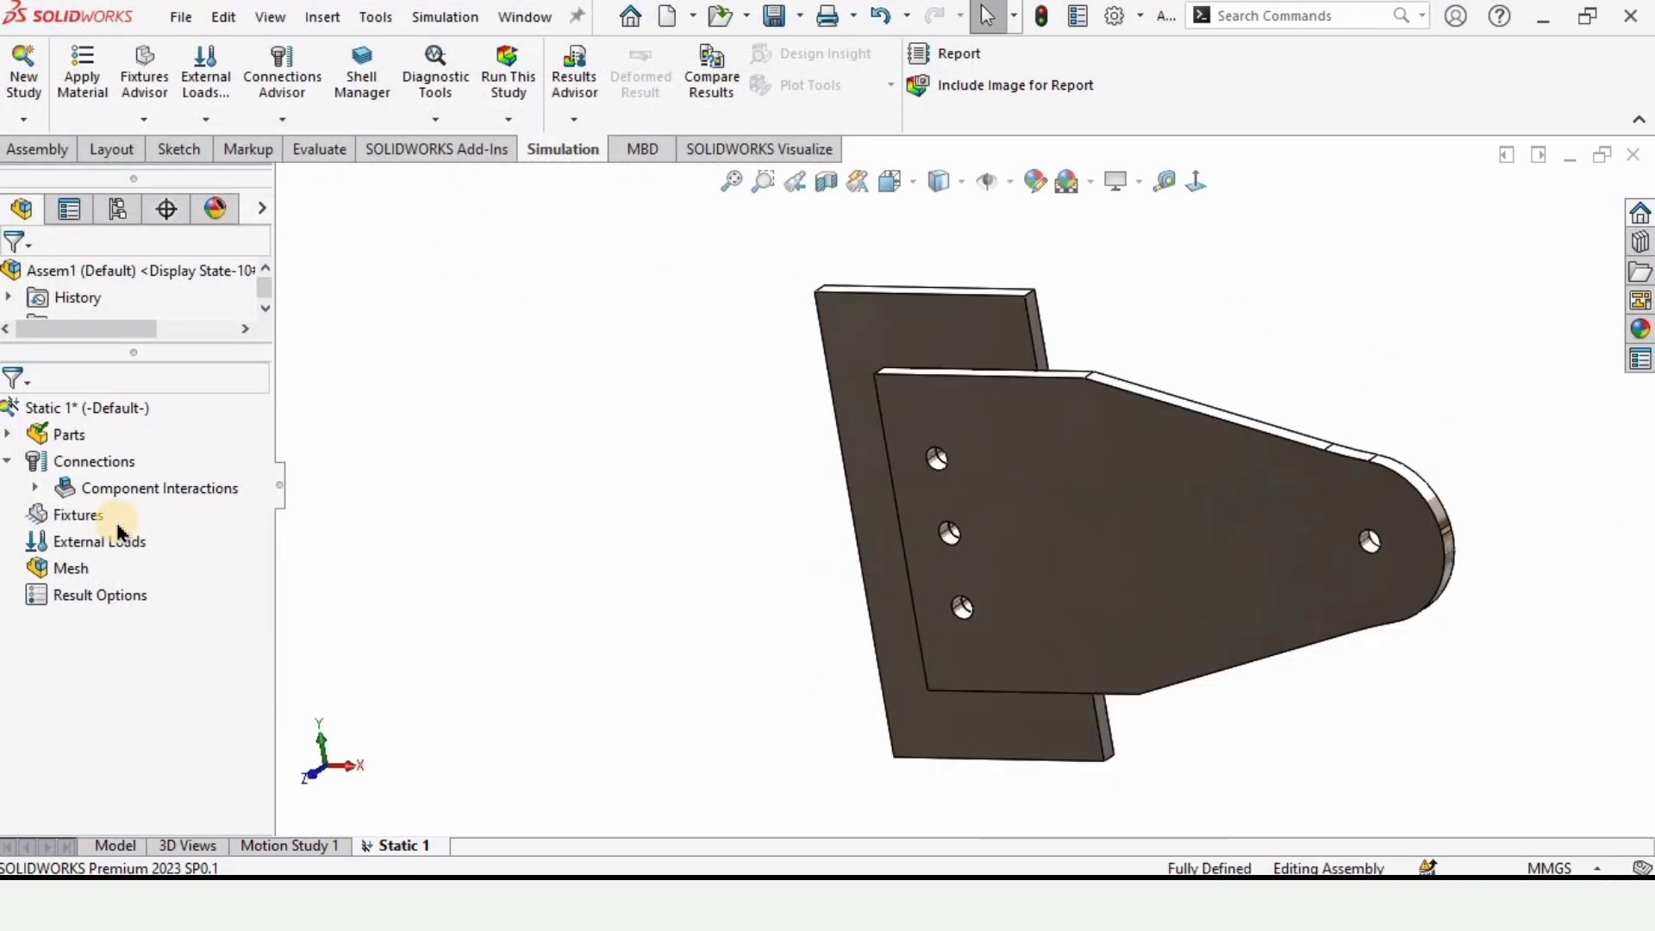
{"action": "right_click", "coordinate": [72, 516]}
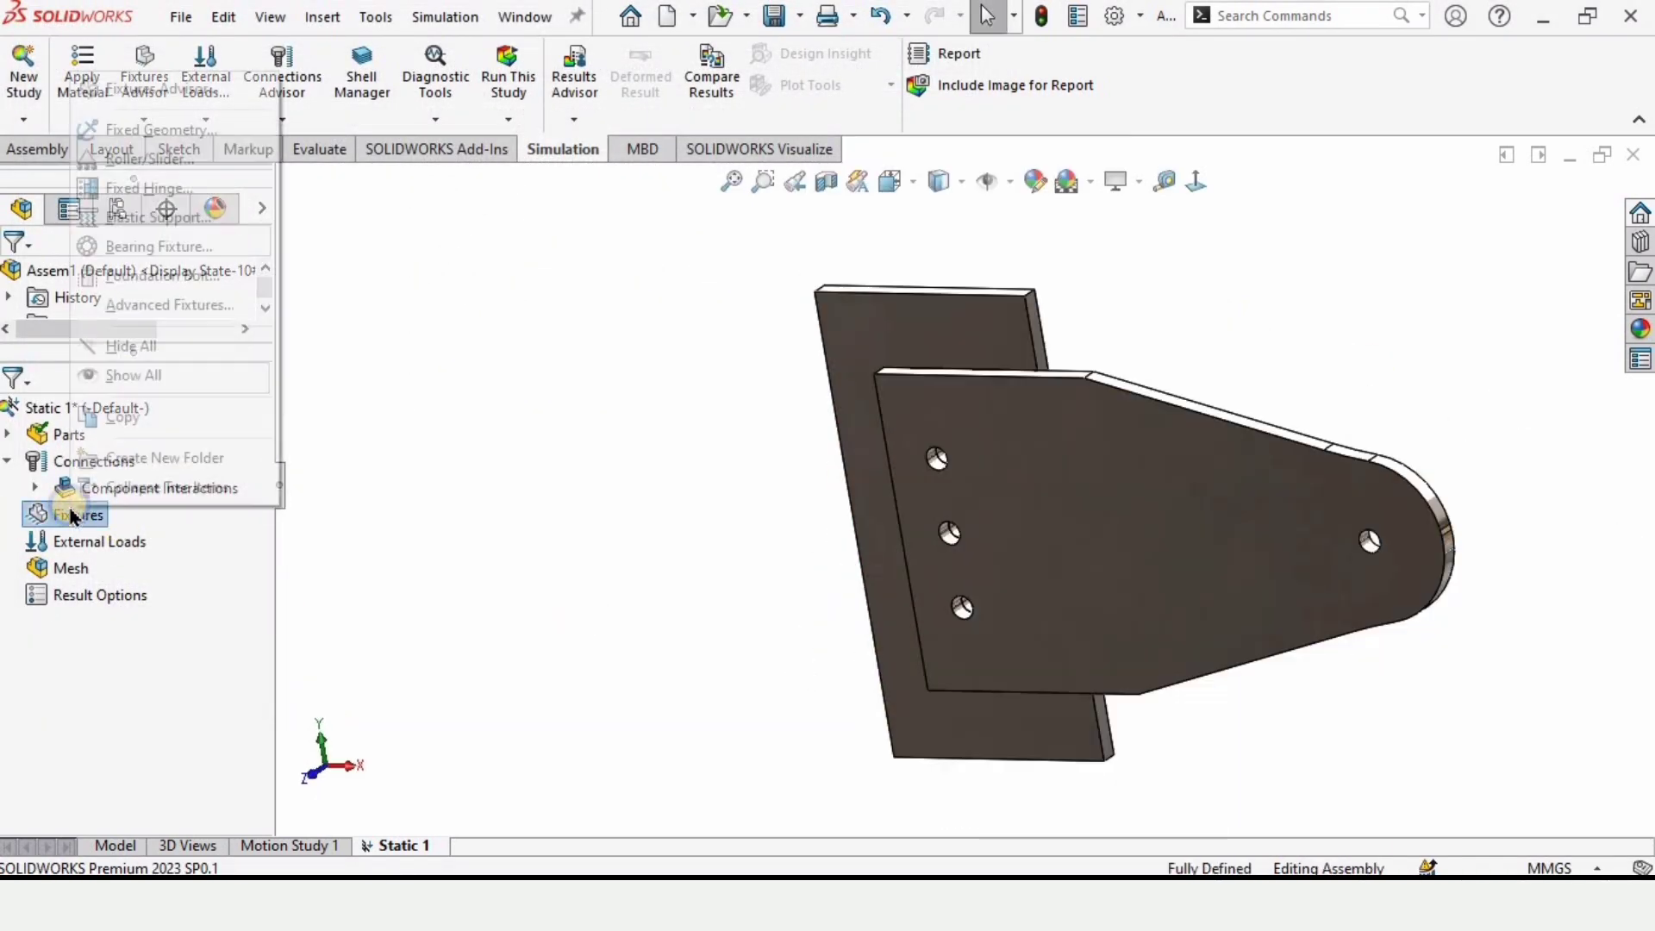
{"action": "left_click", "coordinate": [138, 131]}
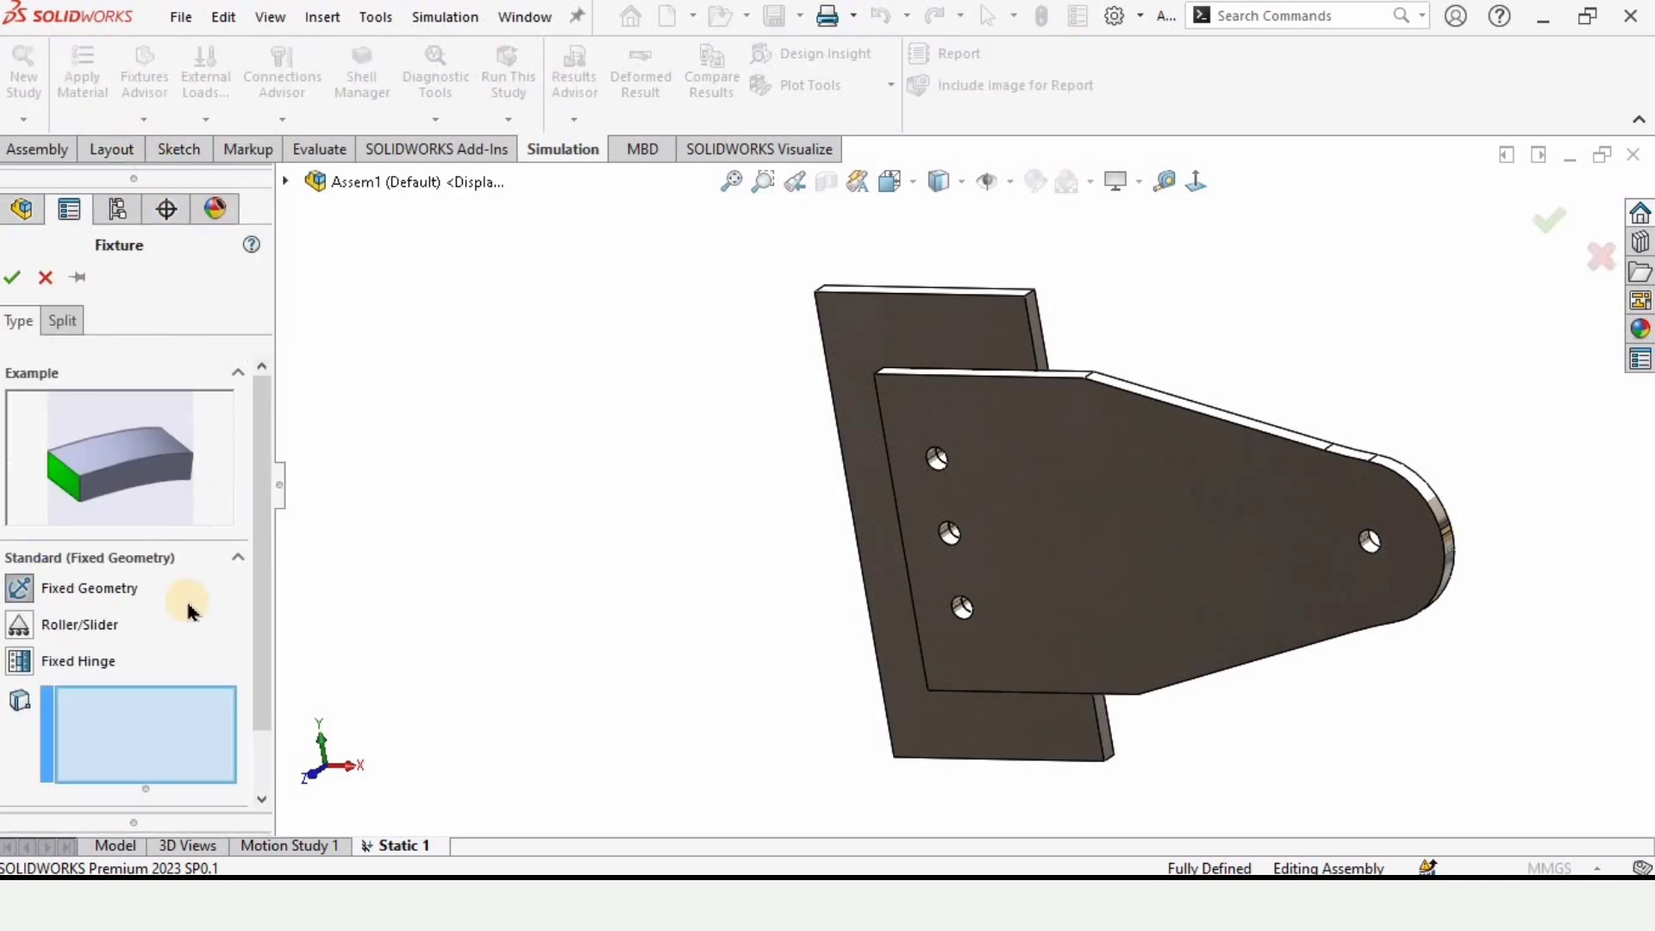
{"action": "scroll", "coordinate": [943, 459], "scroll_direction": "up", "scroll_amount": 2}
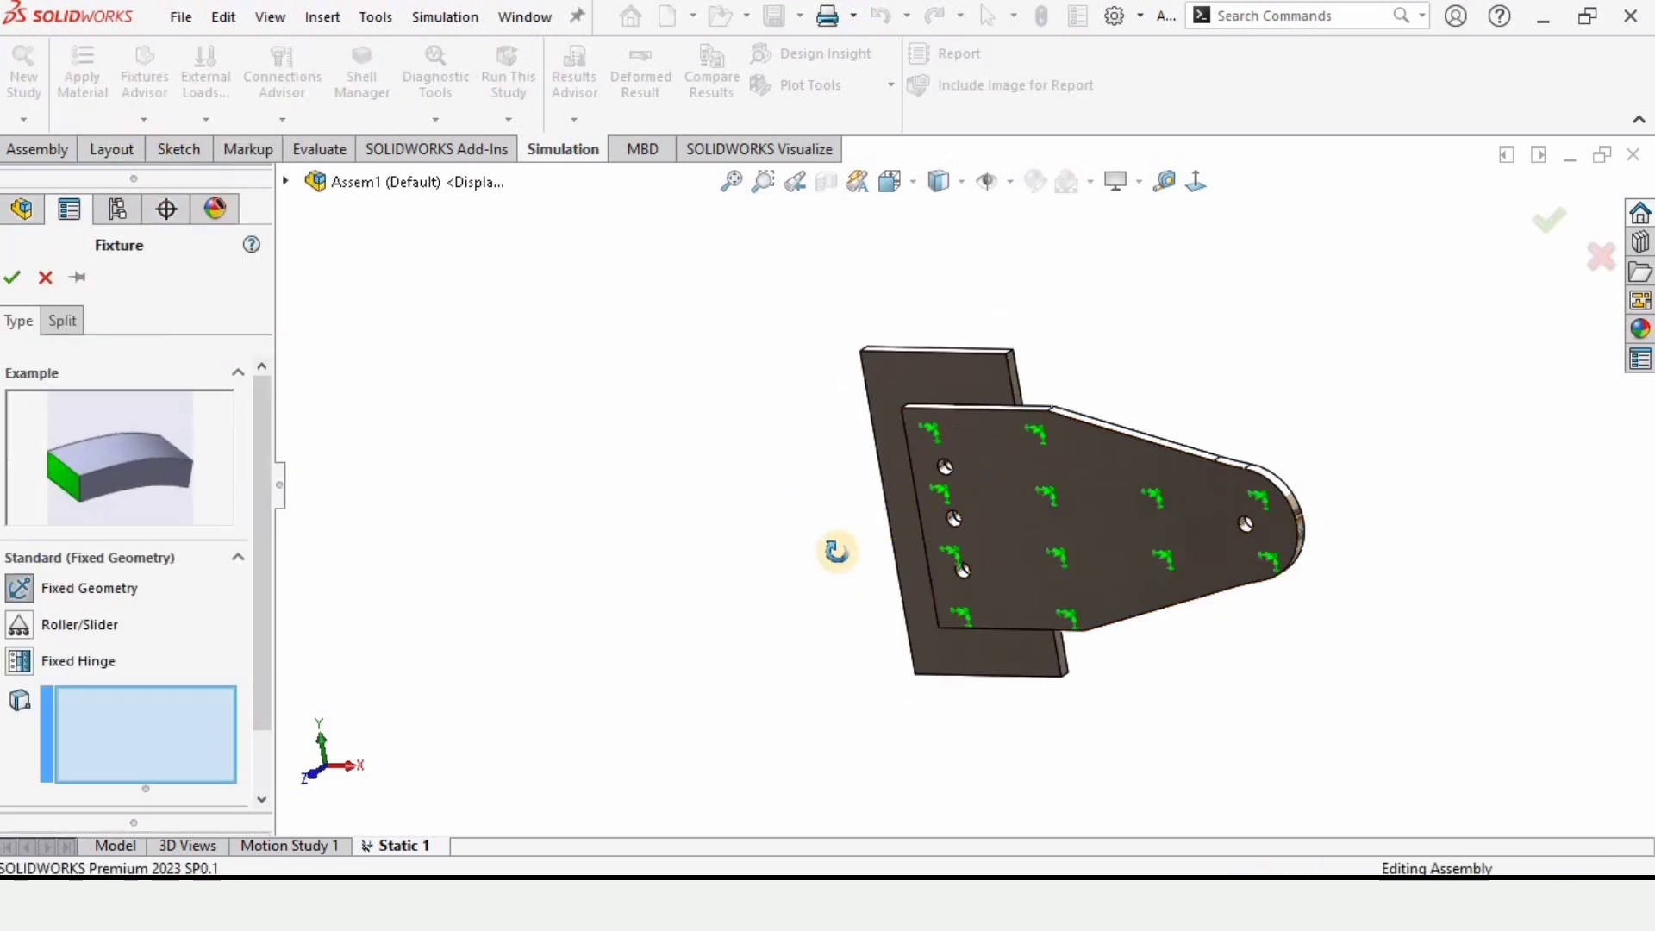
{"action": "middle_click_drag", "start_coordinate": [835, 551], "coordinate": [786, 600]}
{"action": "scroll", "coordinate": [1083, 344], "scroll_direction": "down", "scroll_amount": 2}
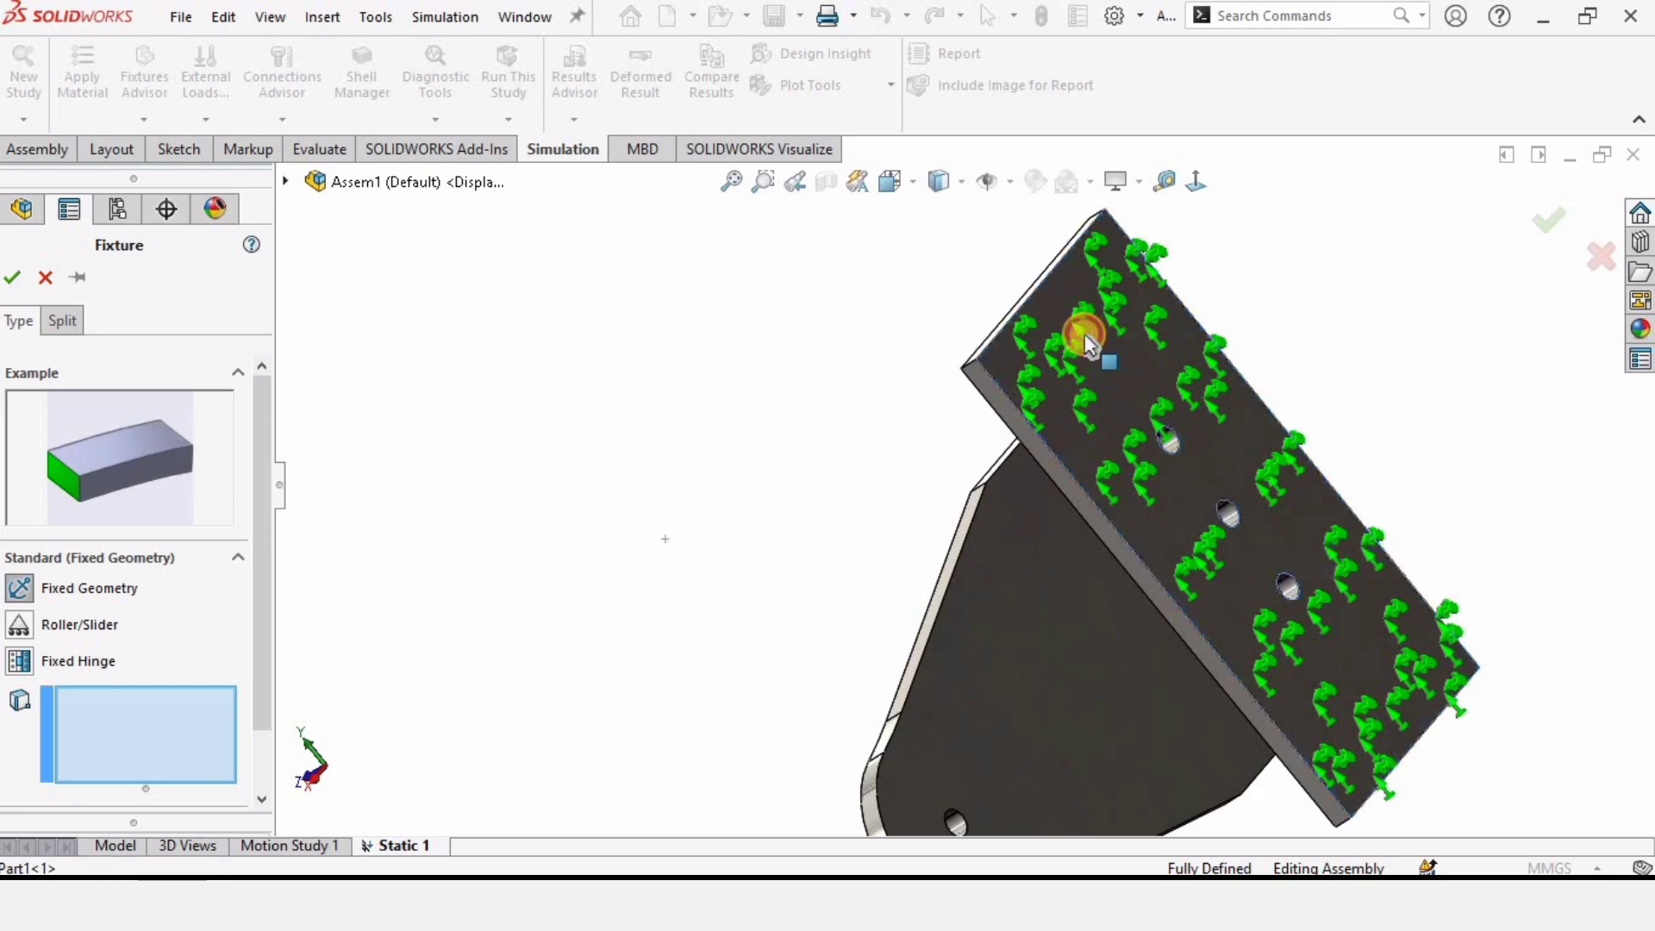
{"action": "left_click", "coordinate": [1130, 507]}
{"action": "middle_click_drag", "start_coordinate": [1130, 507], "coordinate": [1328, 405]}
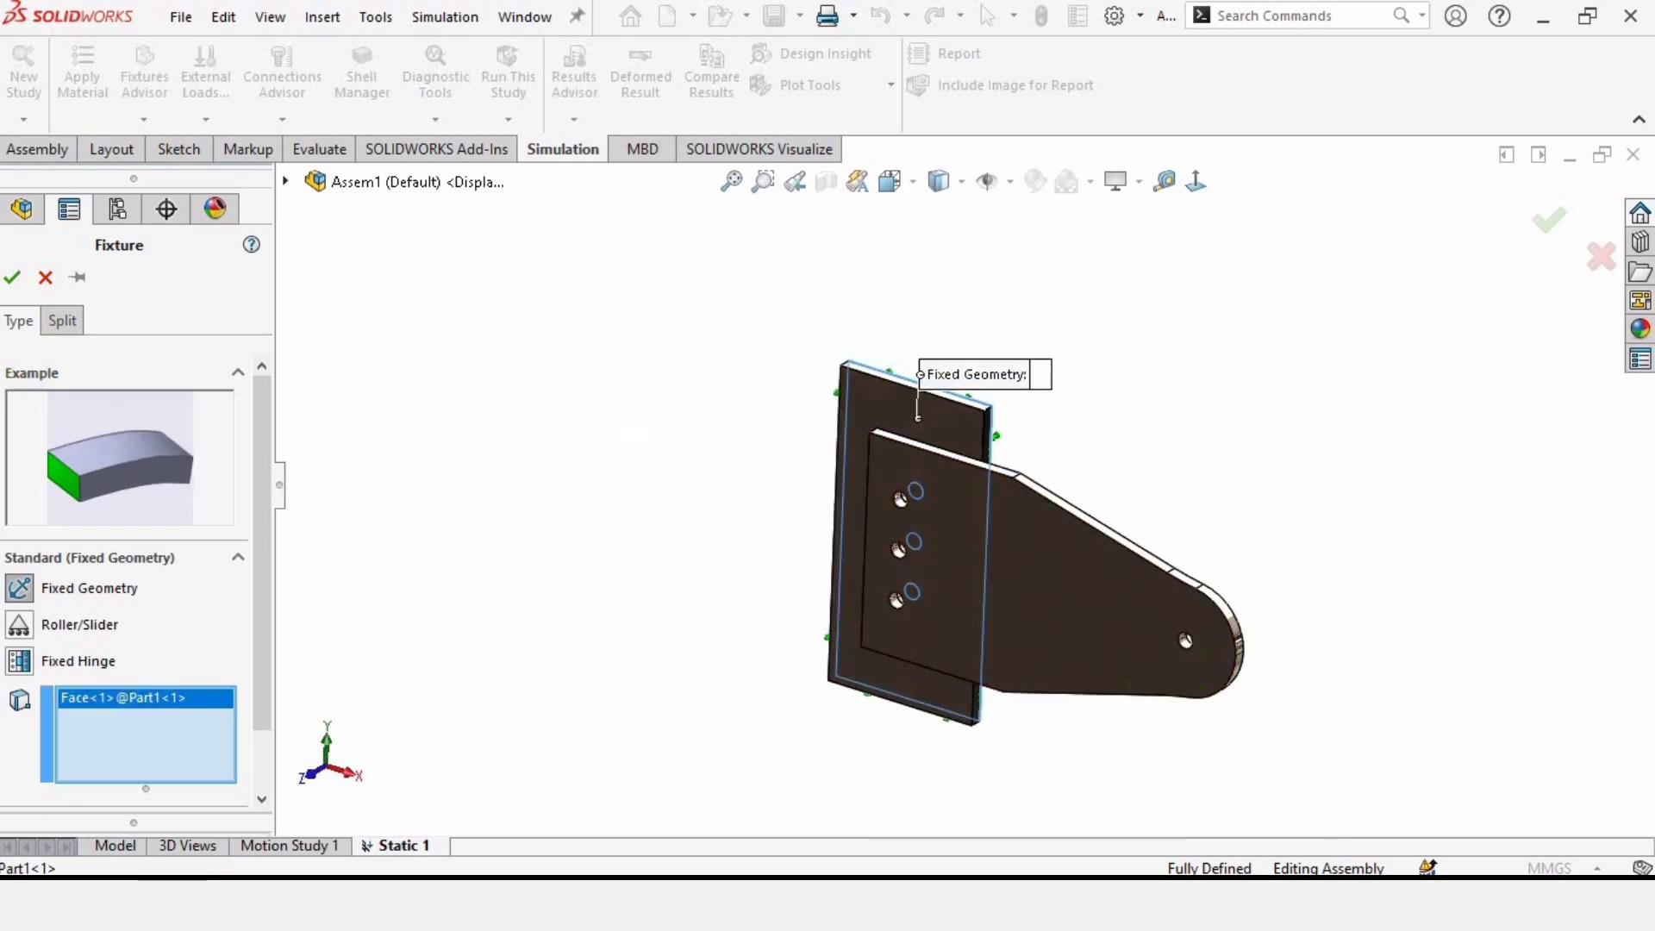
{"action": "left_click", "coordinate": [11, 279]}
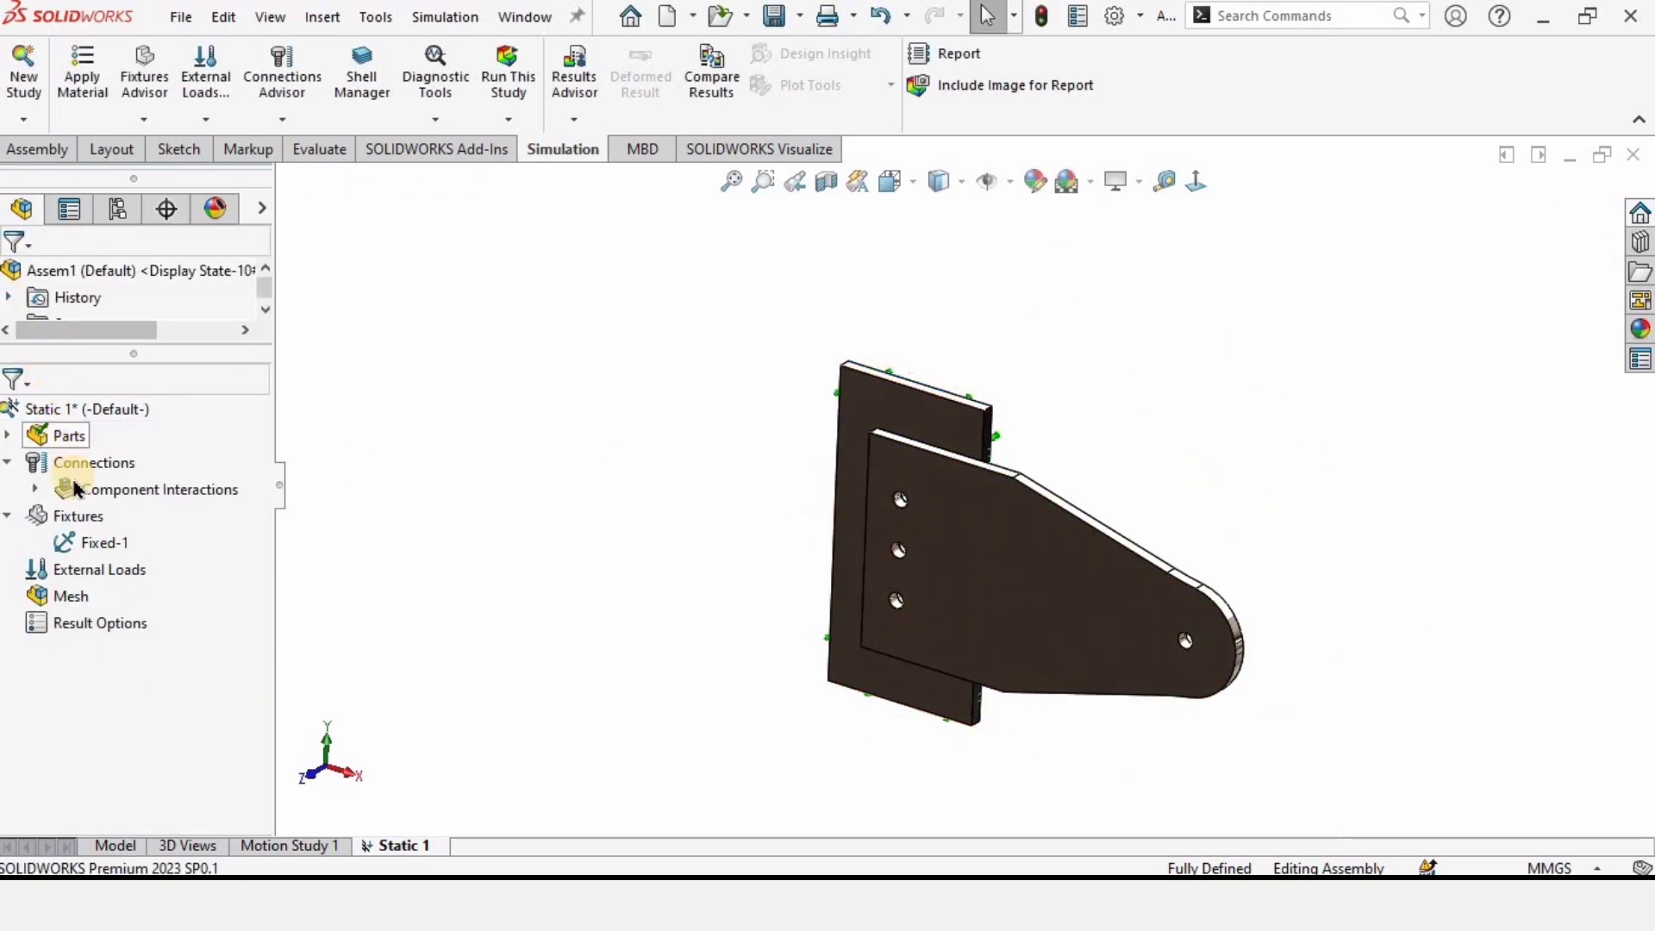
Add a Roller/Slider fixture to the front and back faces of the tapered plate.
{"action": "right_click", "coordinate": [82, 518]}
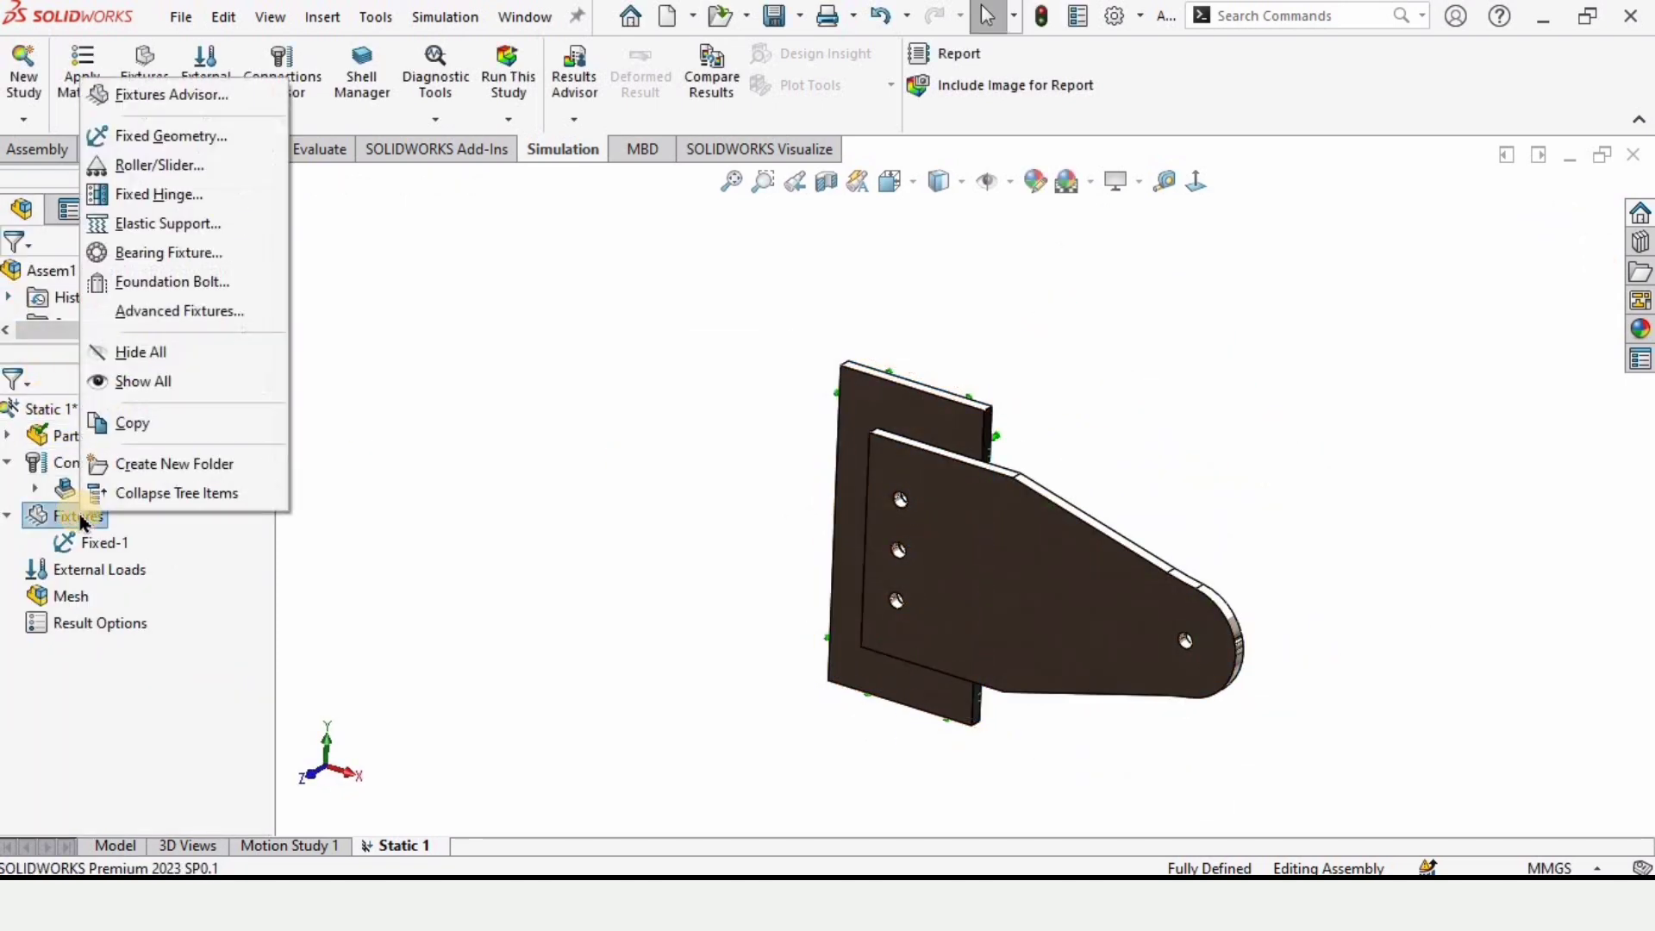
{"action": "left_click", "coordinate": [151, 168]}
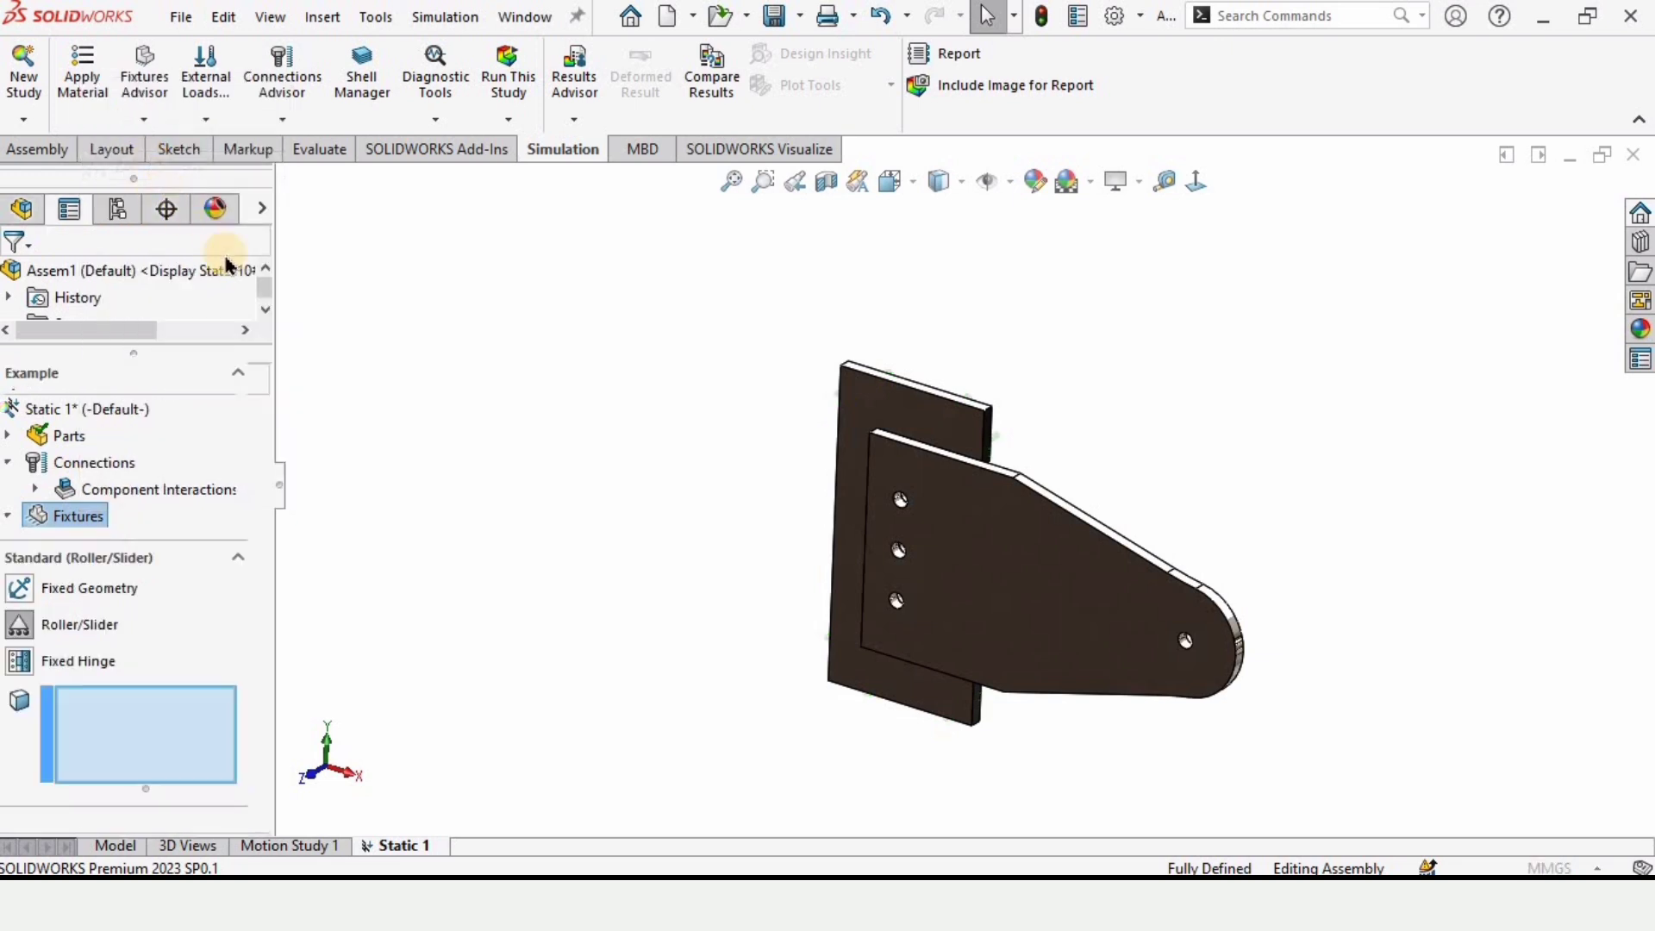
{"action": "left_click", "coordinate": [949, 591]}
{"action": "middle_click_drag", "start_coordinate": [948, 591], "coordinate": [1027, 635]}
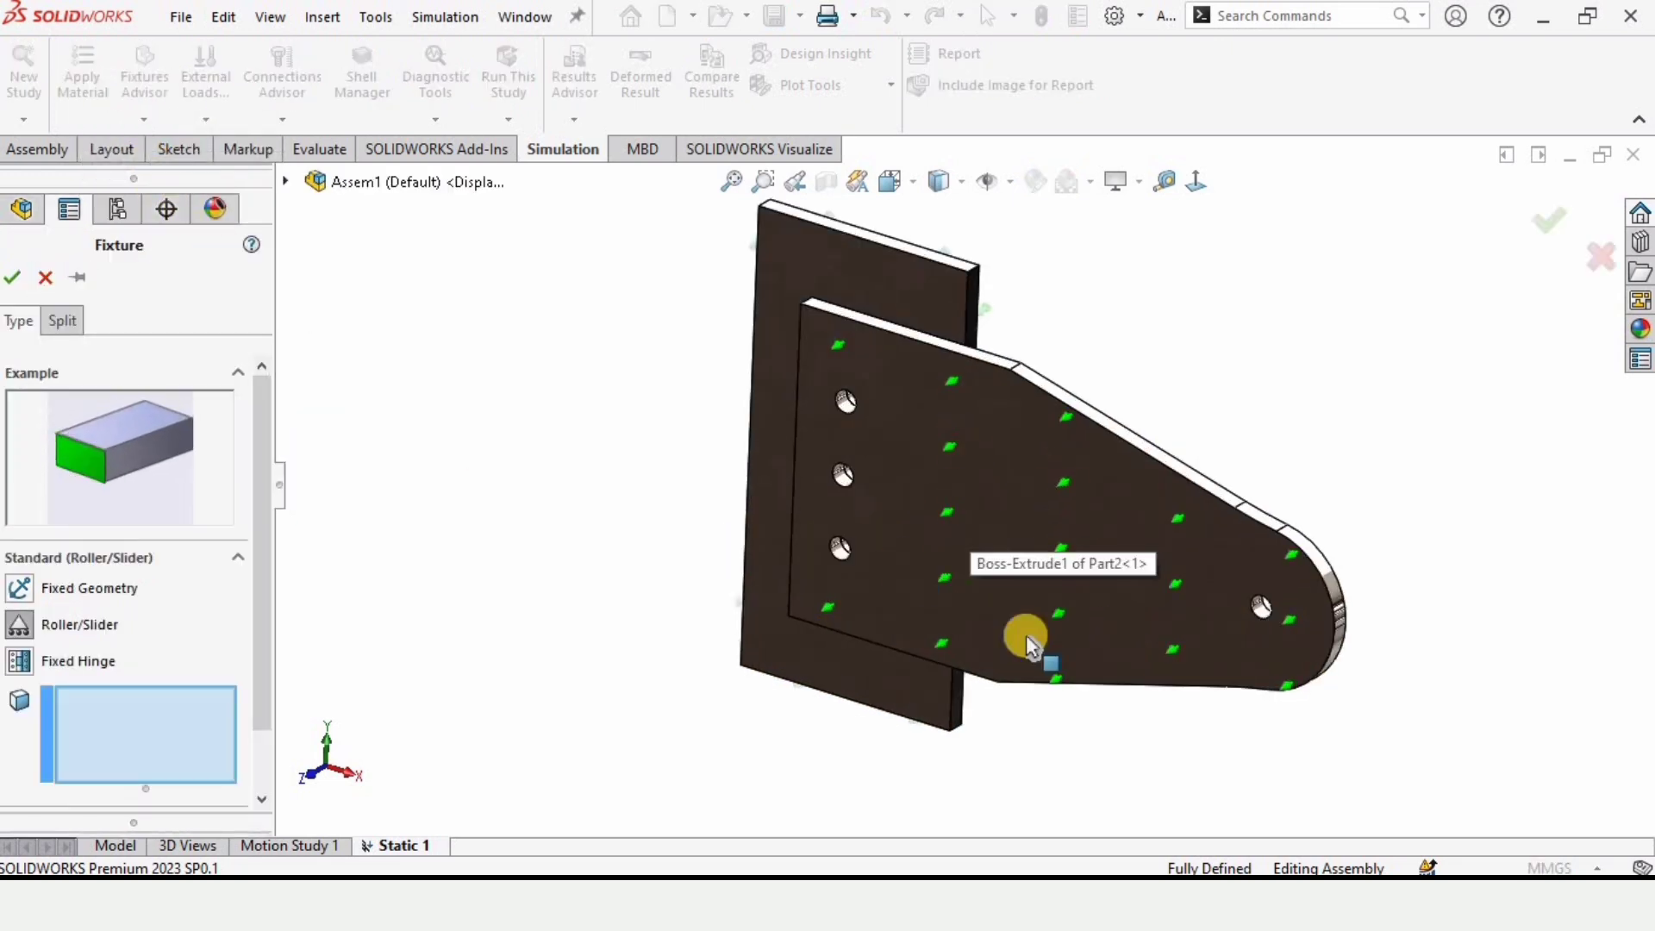
{"action": "left_click", "coordinate": [1053, 500]}
{"action": "middle_click_drag", "start_coordinate": [971, 551], "coordinate": [1012, 462]}
{"action": "left_click", "coordinate": [1013, 472]}
{"action": "scroll", "coordinate": [1009, 467], "scroll_direction": "up", "scroll_amount": 3}
{"action": "middle_click_drag", "start_coordinate": [1124, 377], "coordinate": [1021, 435]}
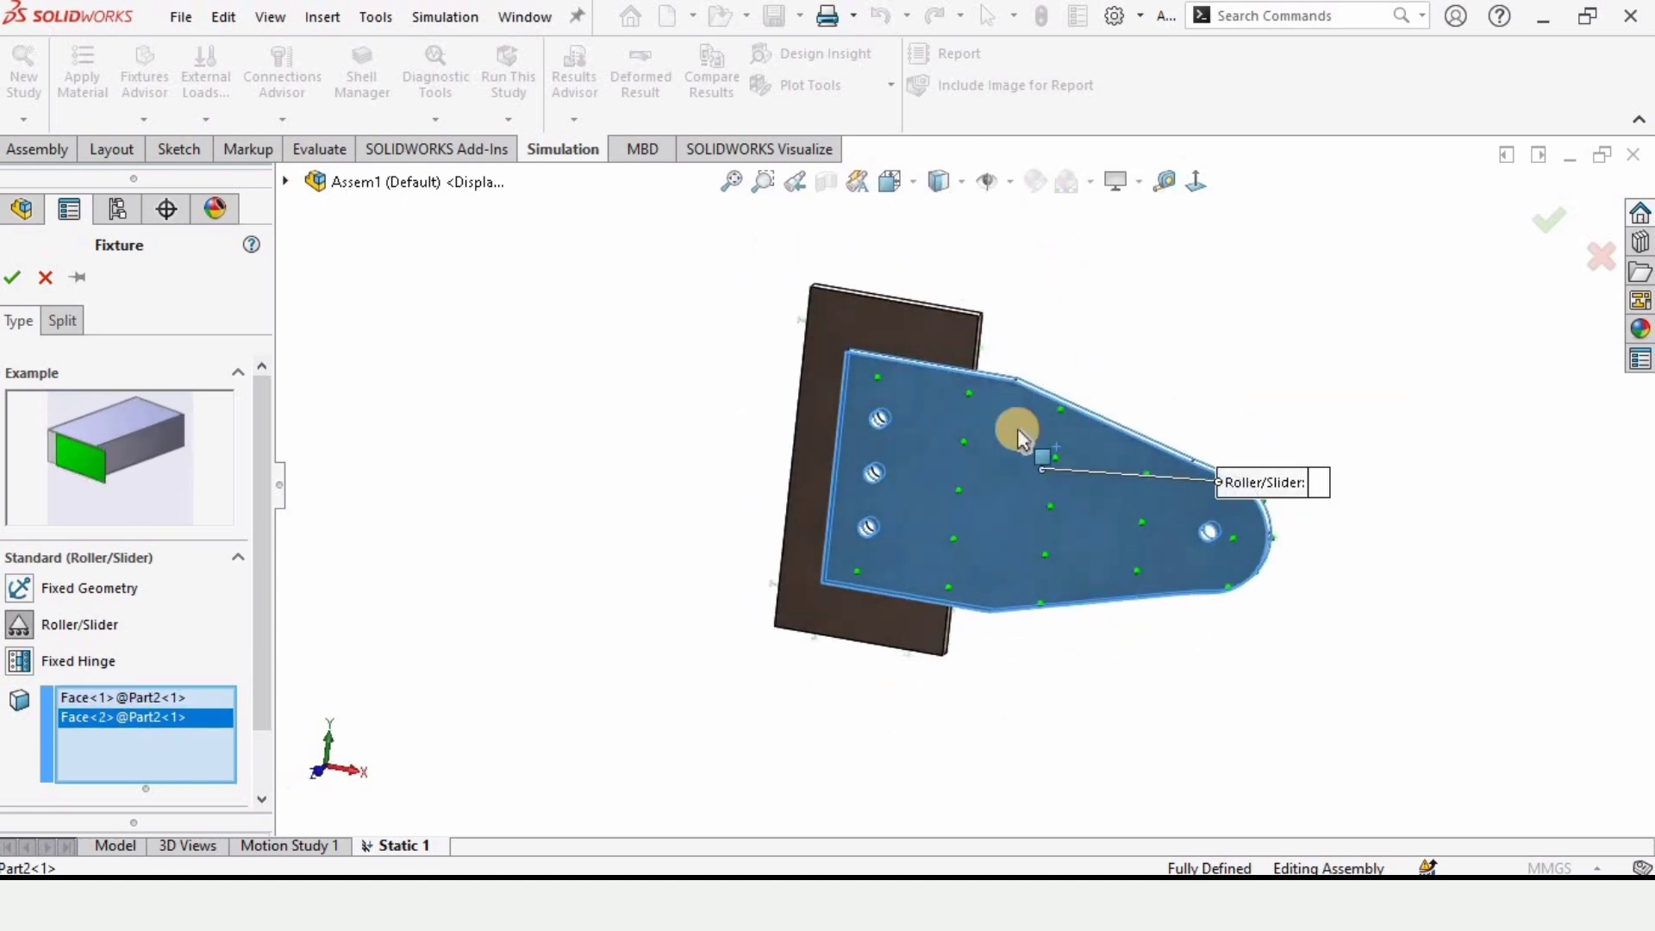
{"action": "left_click", "coordinate": [12, 277]}
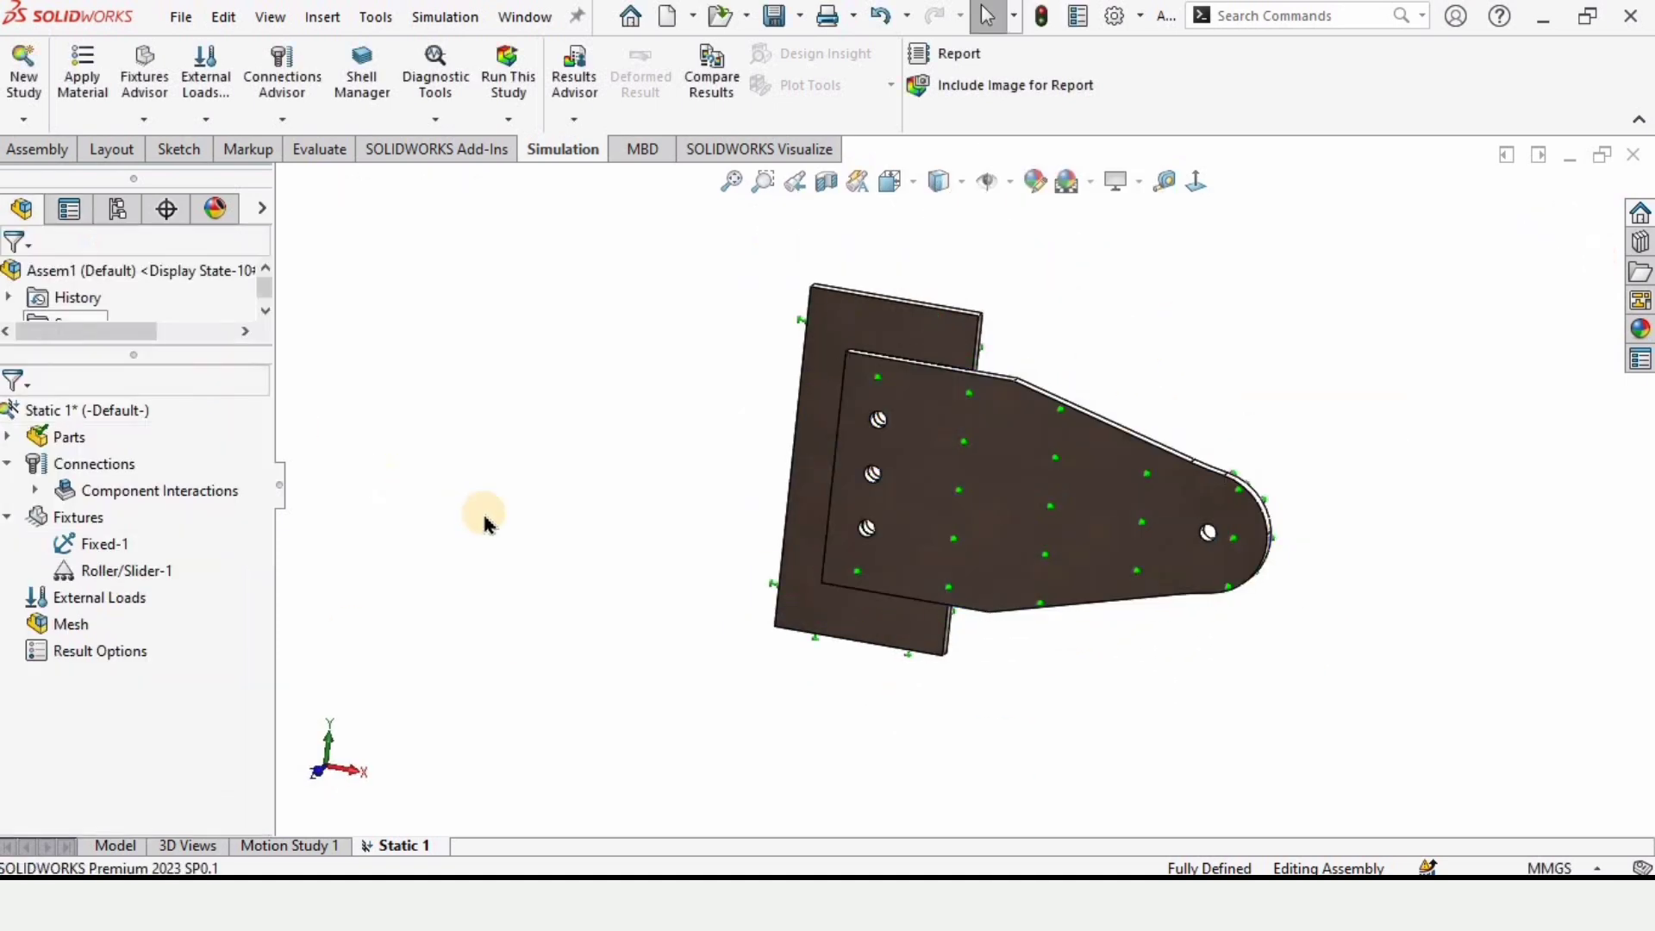
Start a Force load and apply it to the cylindrical face of the single hole at the tapered plate's rounded end.
{"action": "right_click", "coordinate": [93, 599]}
{"action": "left_click", "coordinate": [142, 335]}
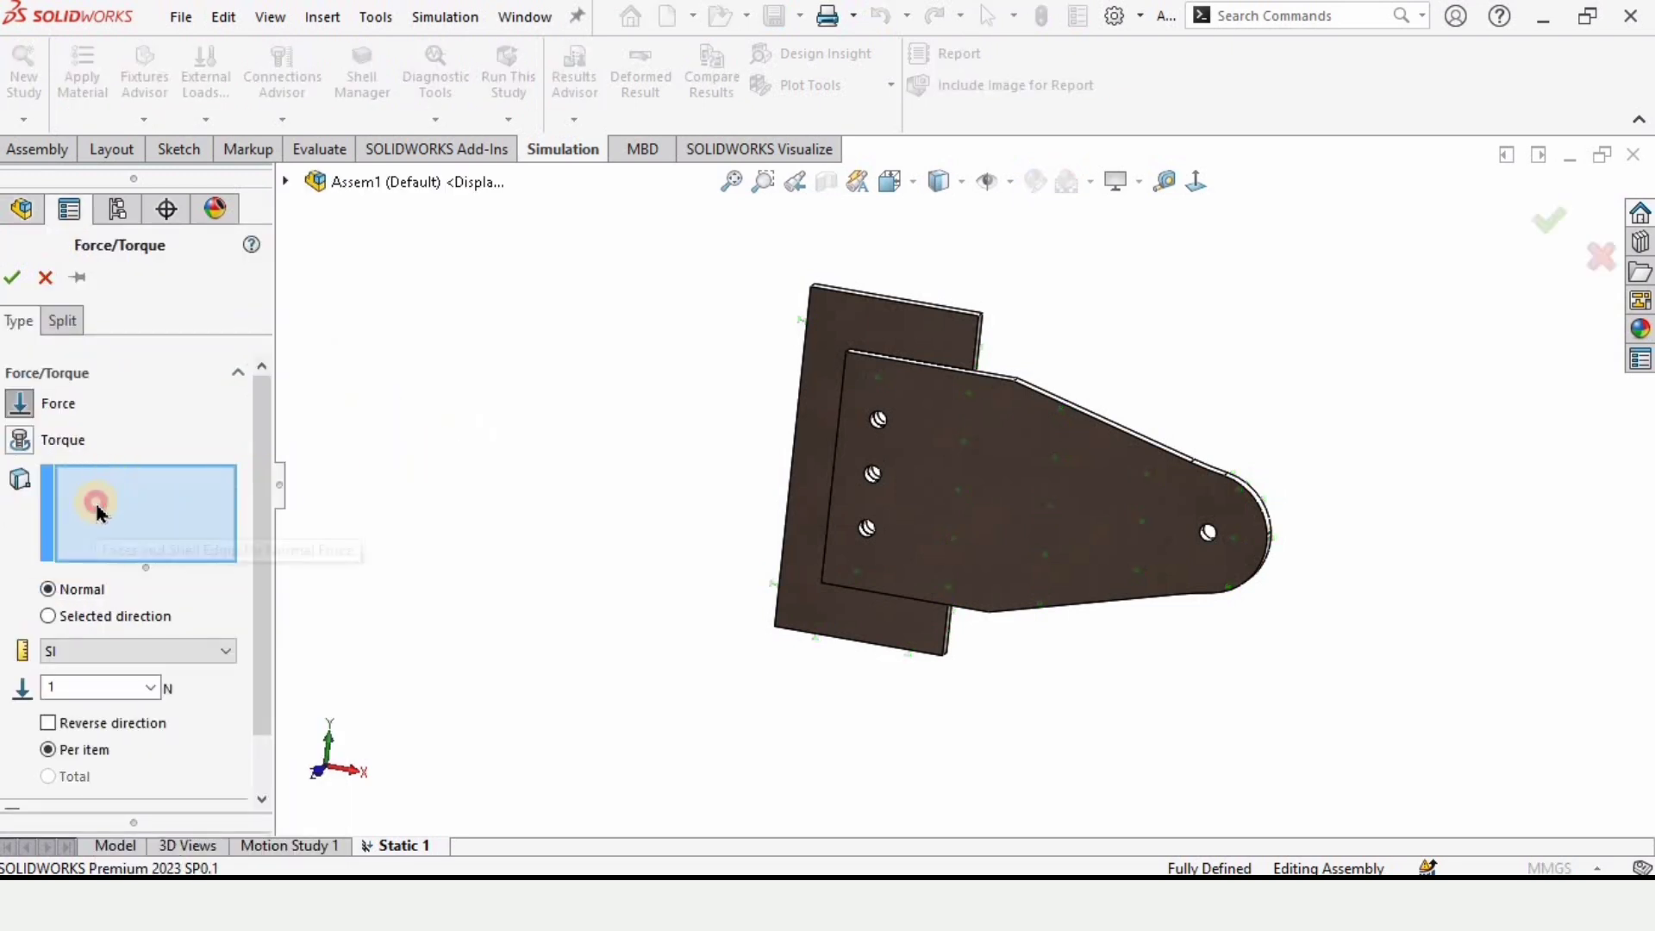
{"action": "left_click", "coordinate": [1136, 483]}
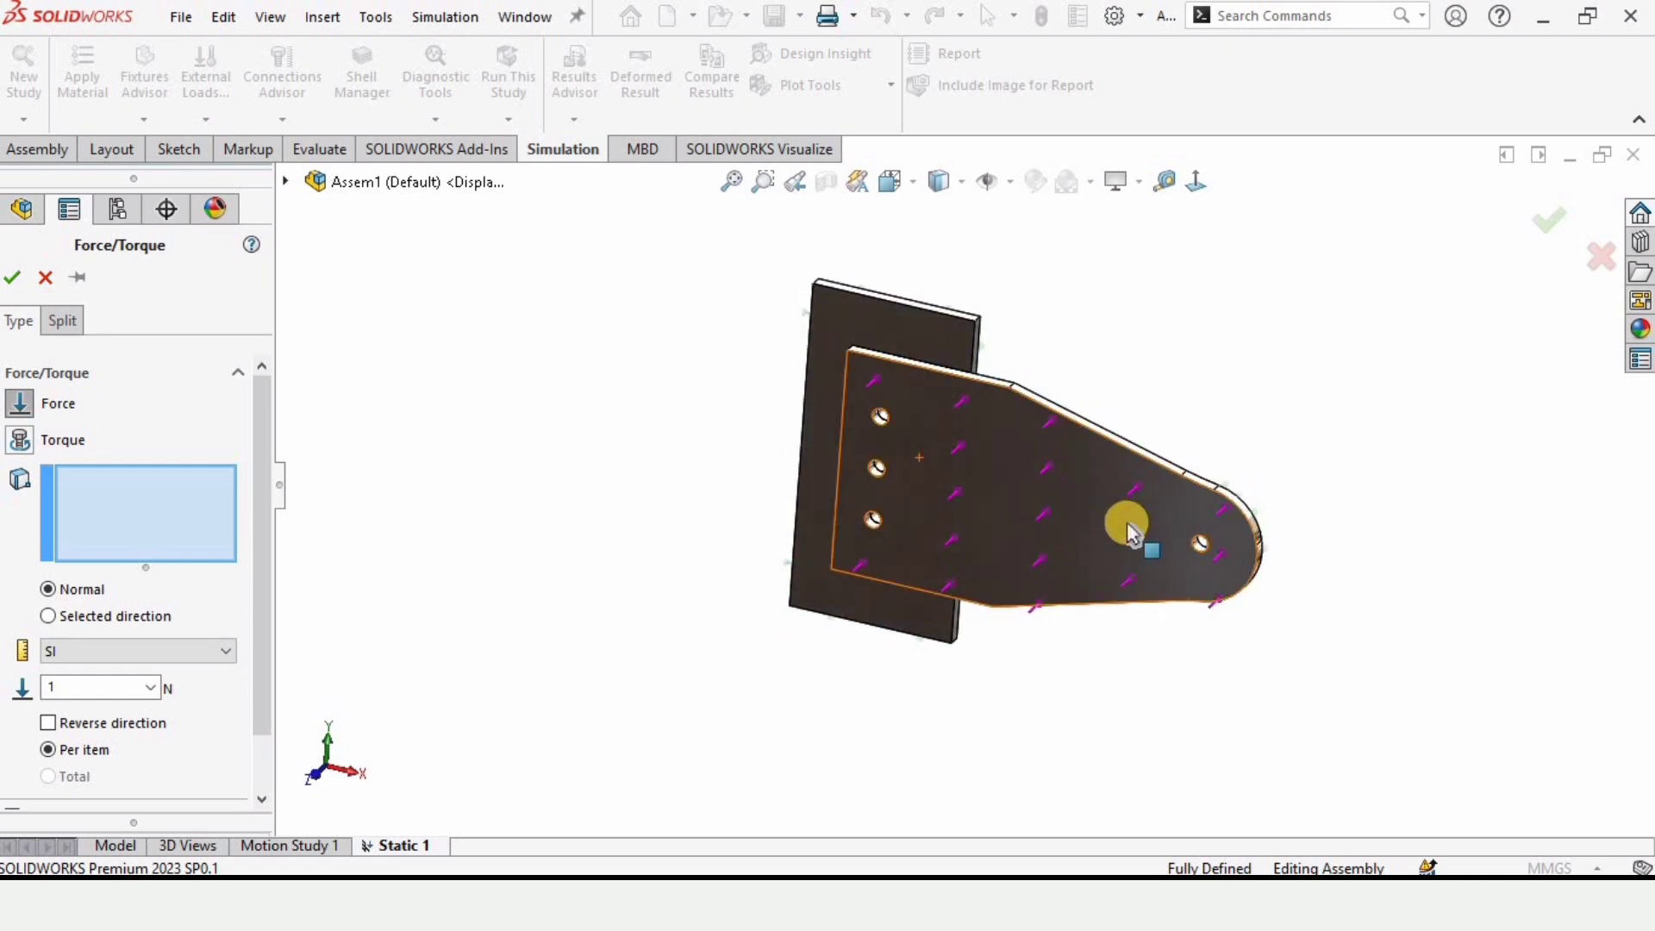
{"action": "scroll", "coordinate": [1205, 552], "scroll_direction": "down", "scroll_amount": 4}
{"action": "scroll", "coordinate": [1205, 552], "scroll_direction": "down", "scroll_amount": 4}
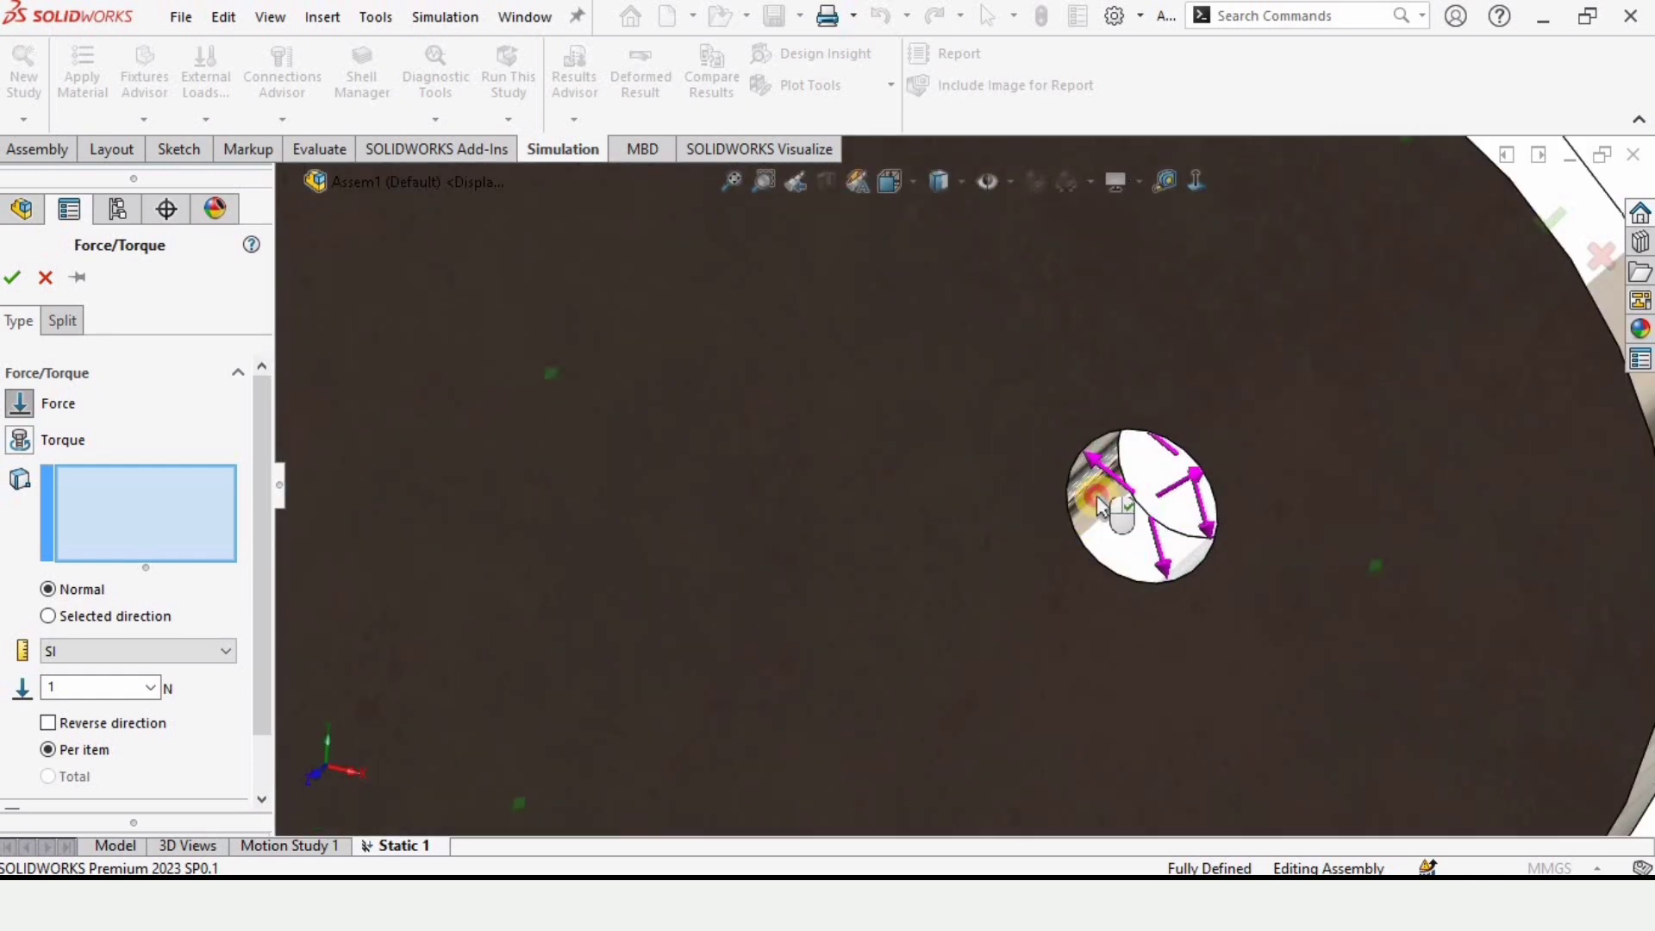
{"action": "left_click", "coordinate": [1088, 518]}
{"action": "scroll", "coordinate": [1088, 518], "scroll_direction": "up", "scroll_amount": 5}
{"action": "scroll", "coordinate": [1138, 518], "scroll_direction": "down", "scroll_amount": 5}
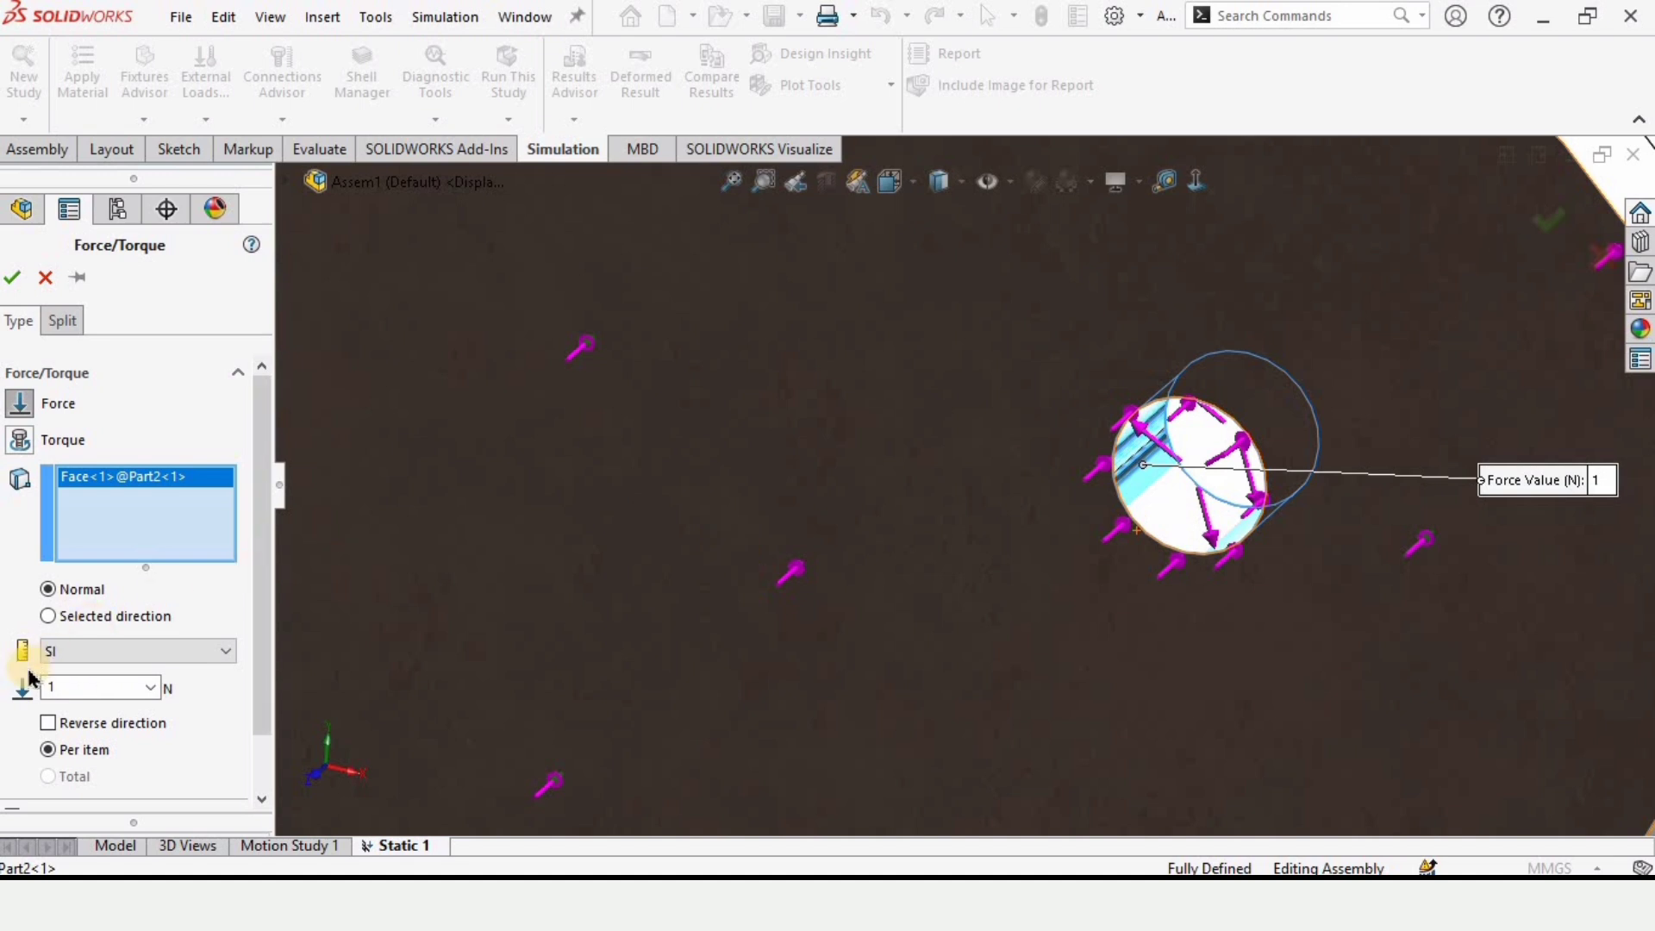
{"action": "scroll", "coordinate": [739, 556], "scroll_direction": "up", "scroll_amount": 4}
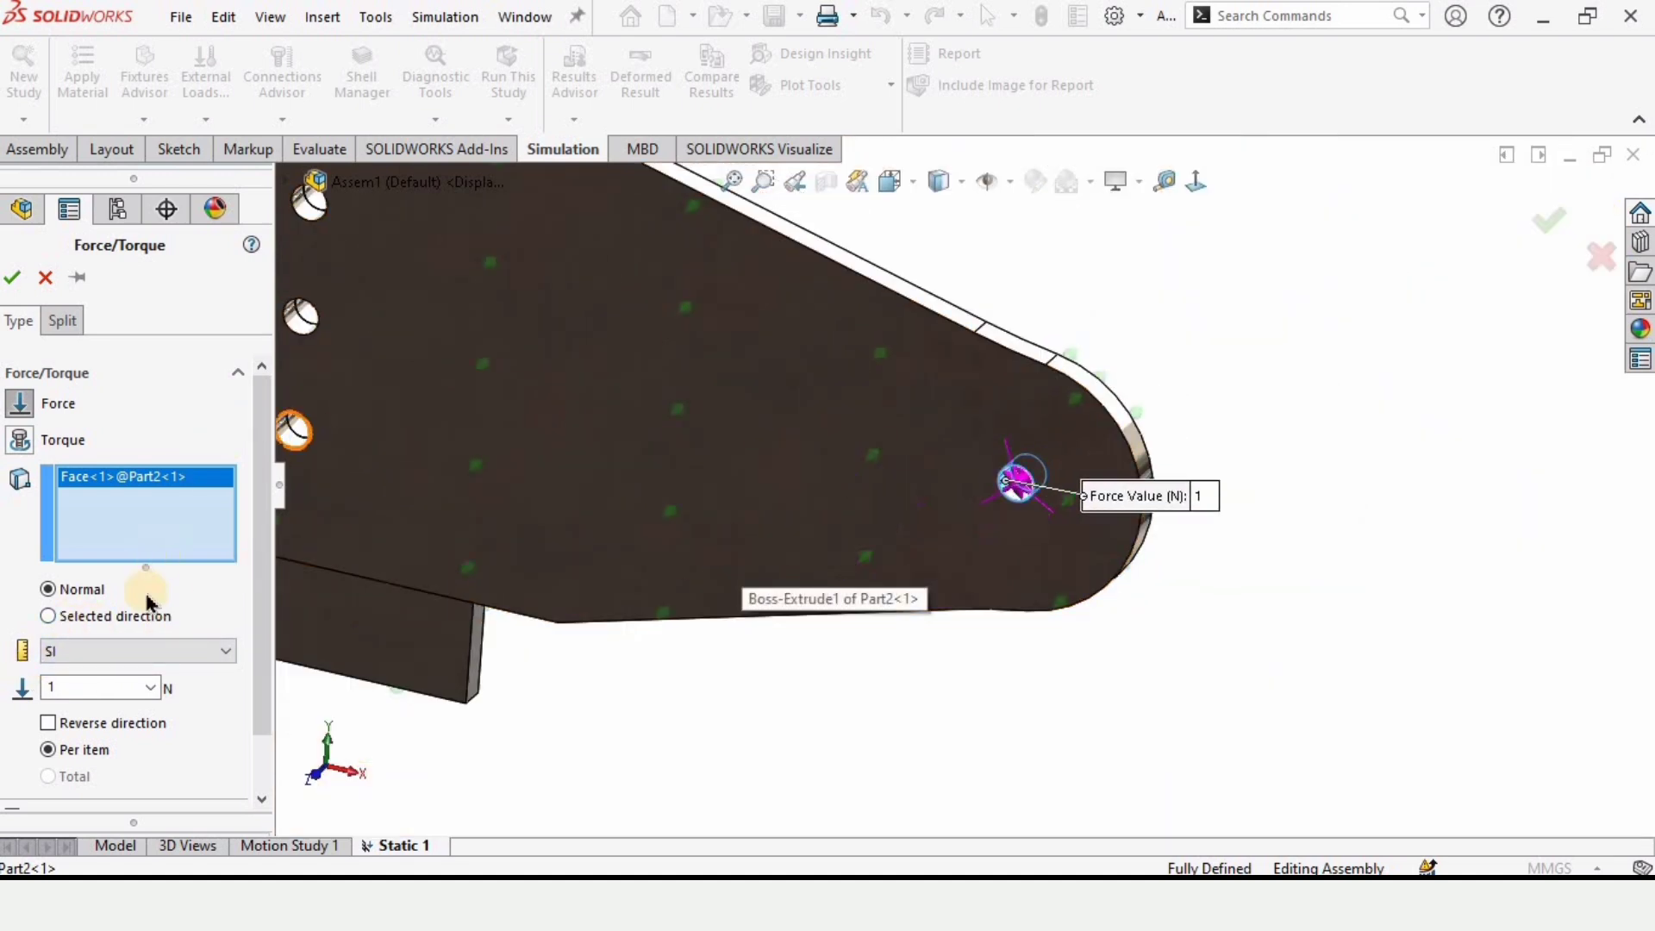
Switch the force to a selected direction referenced to the assembly's Top Plane.
{"action": "left_click", "coordinate": [47, 616]}
{"action": "scroll", "coordinate": [346, 316], "scroll_direction": "up", "scroll_amount": 5}
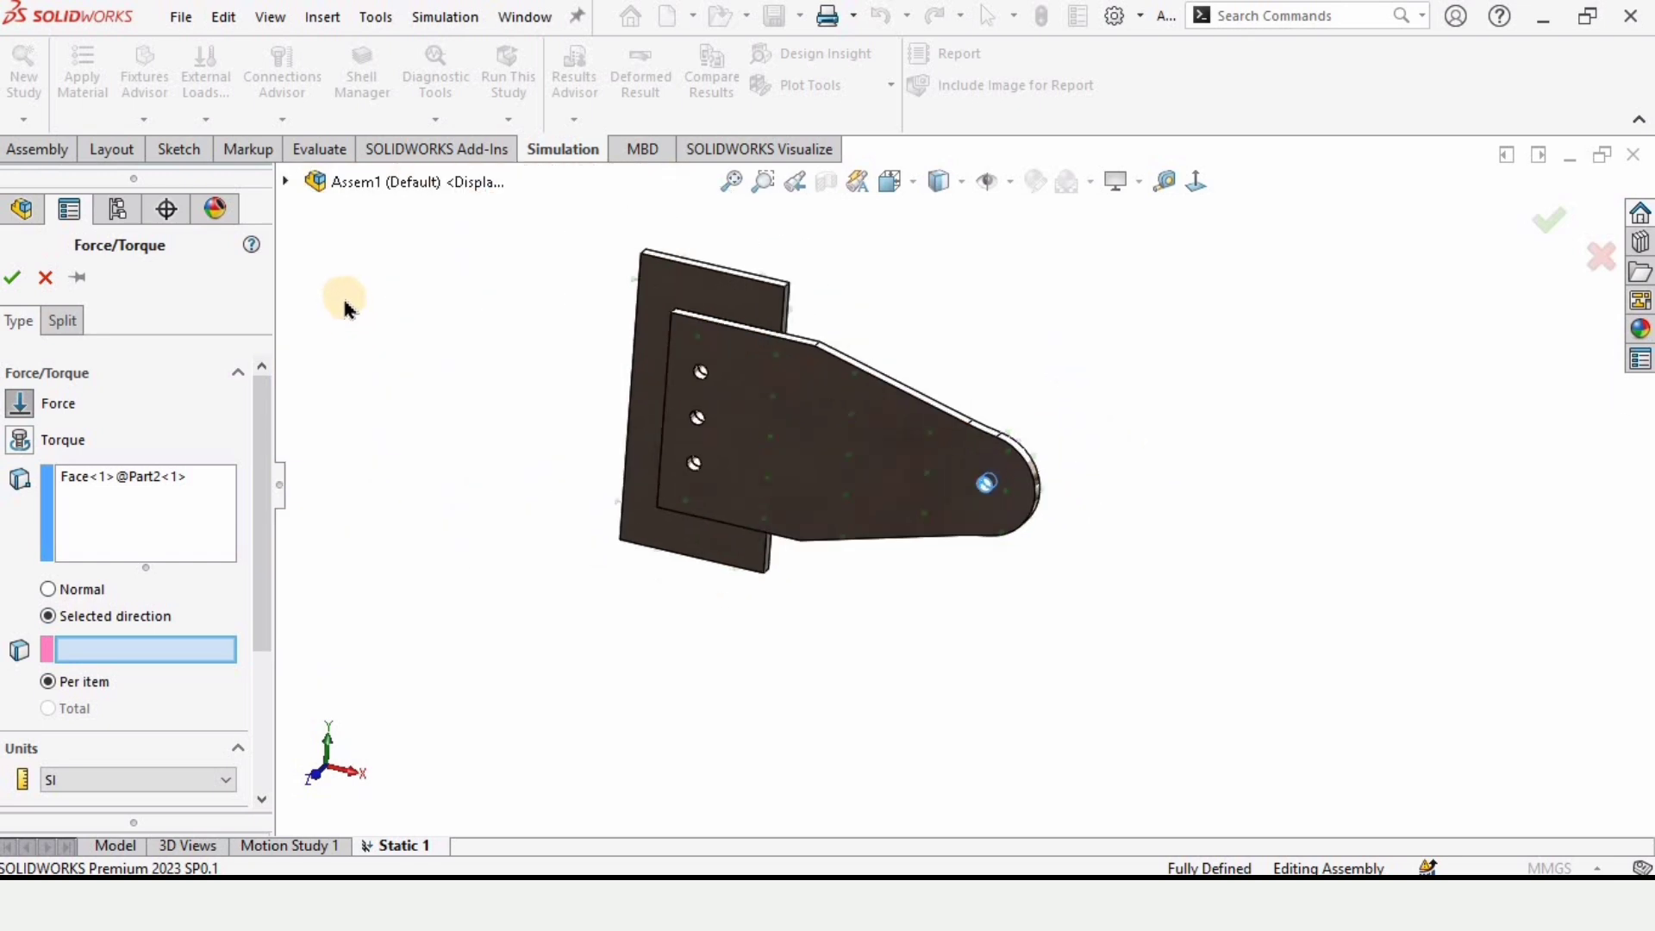
{"action": "scroll", "coordinate": [344, 299], "scroll_direction": "down", "scroll_amount": 2}
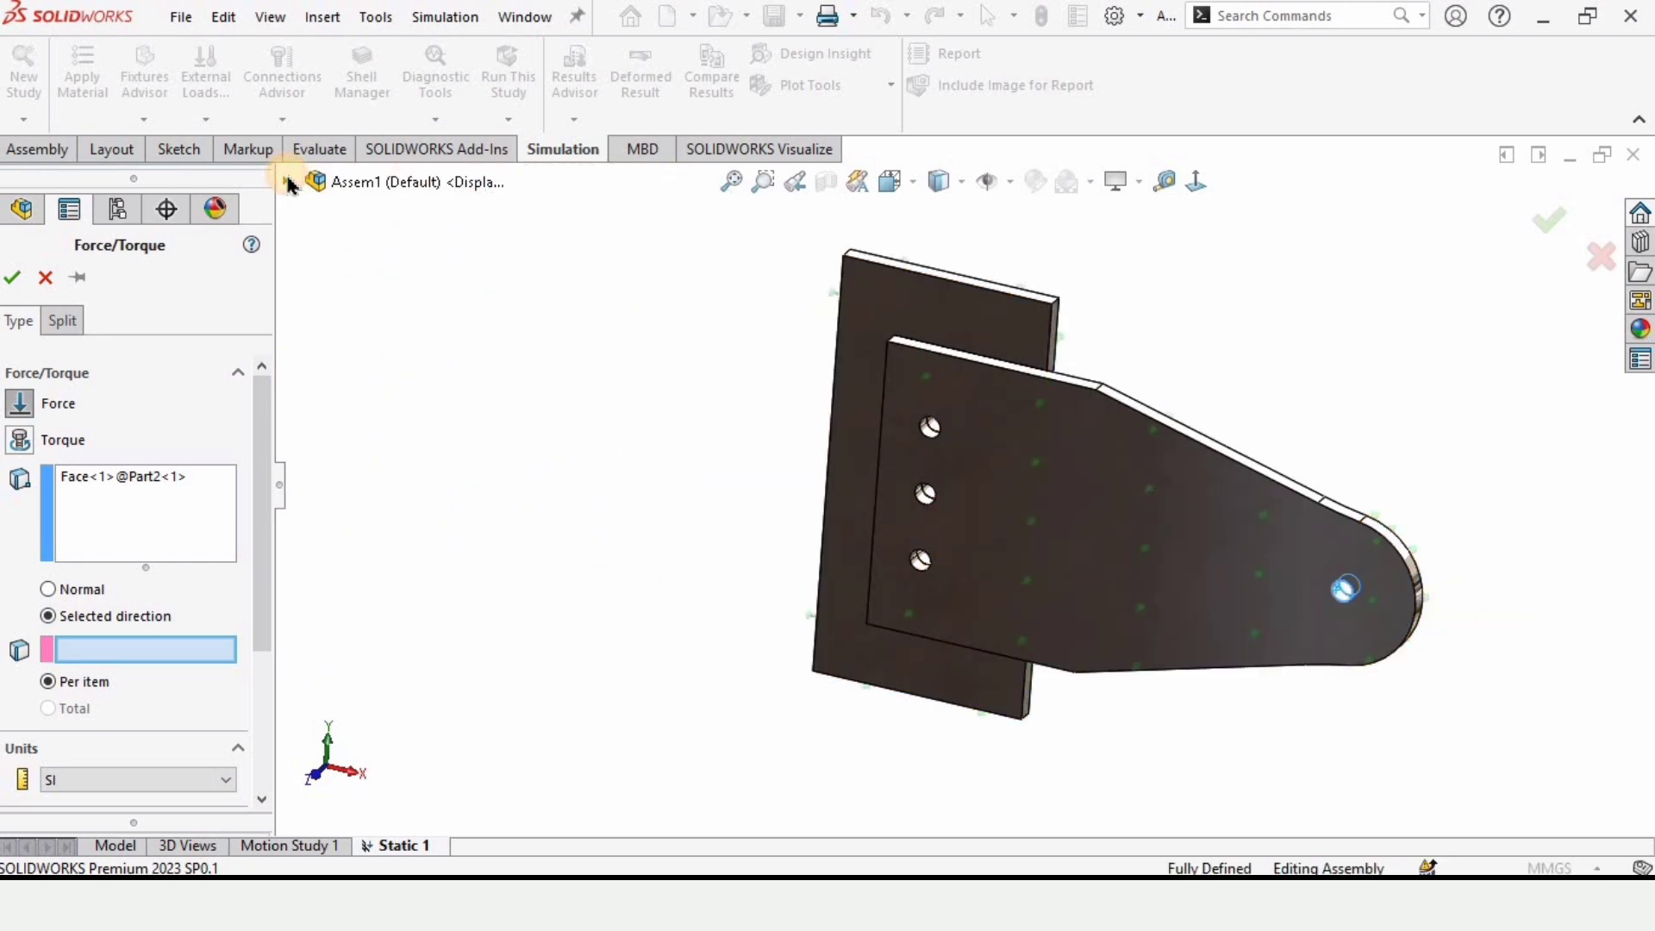
{"action": "left_click", "coordinate": [286, 182]}
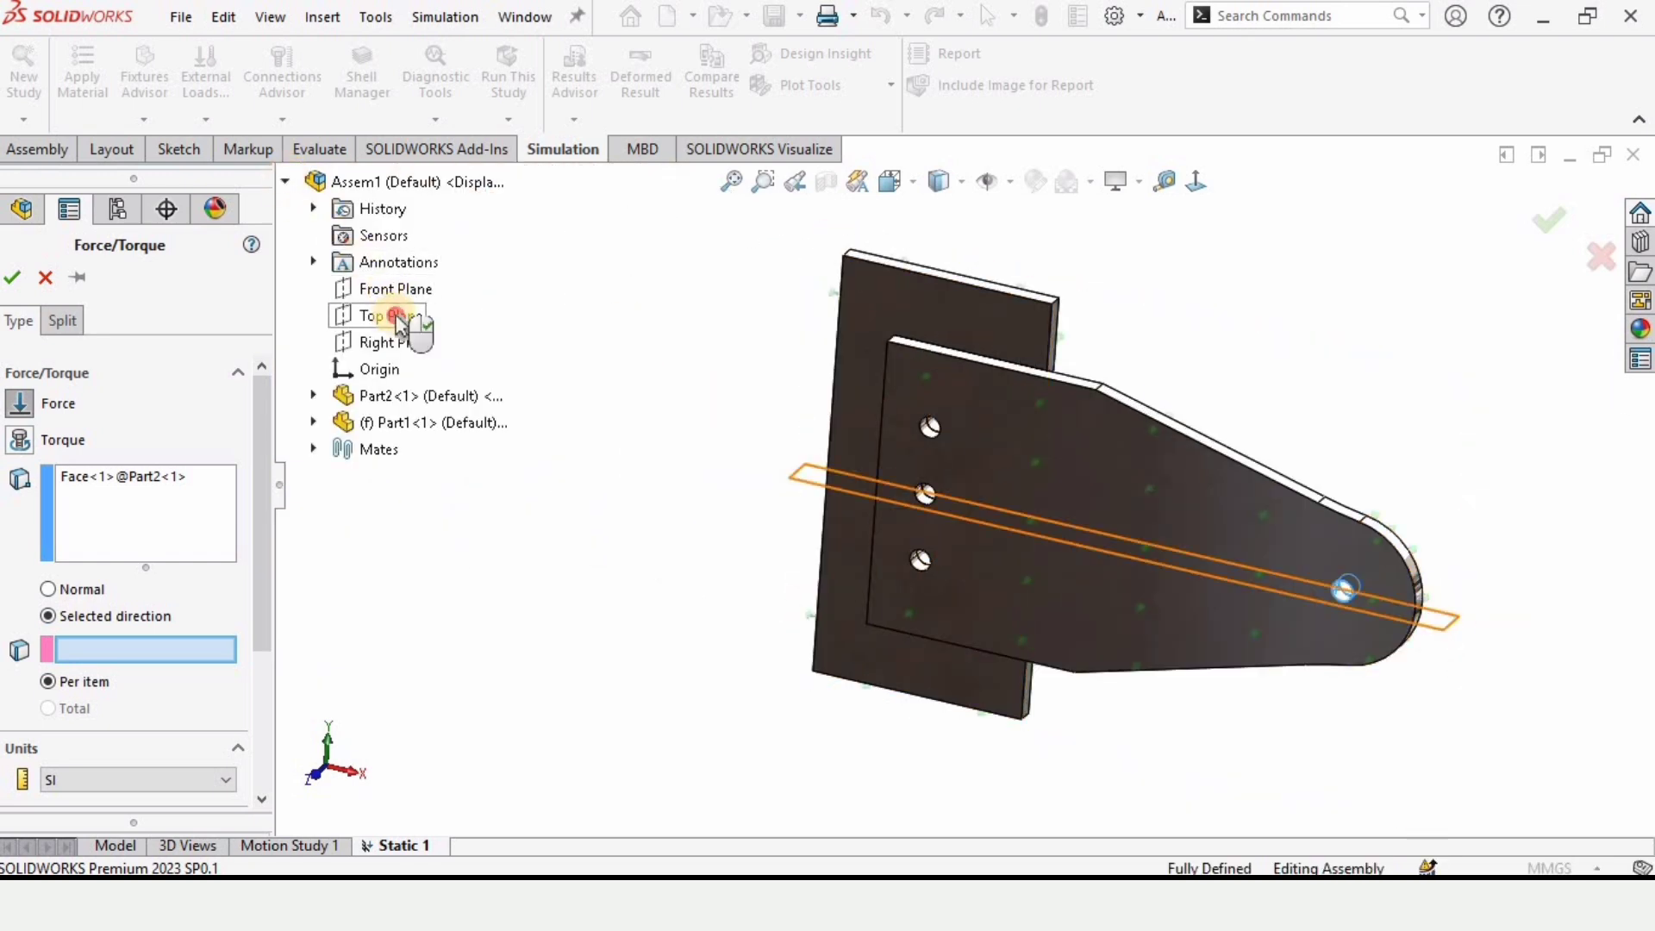
{"action": "left_click", "coordinate": [396, 315]}
{"action": "scroll", "coordinate": [1367, 606], "scroll_direction": "down", "scroll_amount": 4}
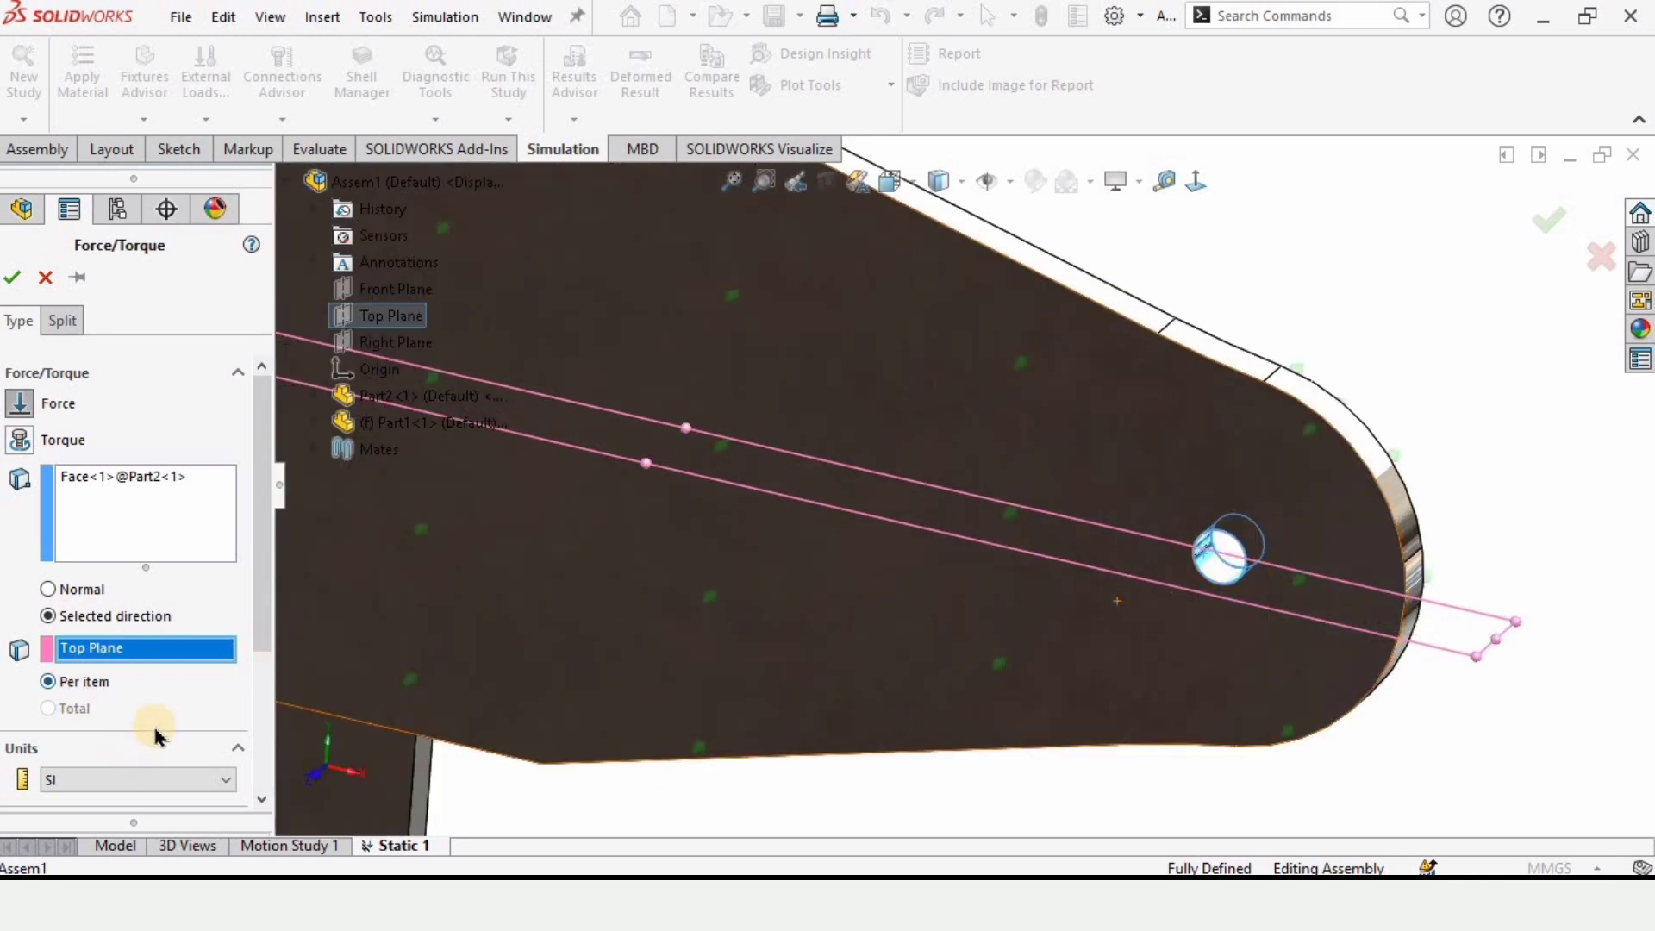
{"action": "scroll", "coordinate": [263, 638], "scroll_direction": "down", "scroll_amount": 1}
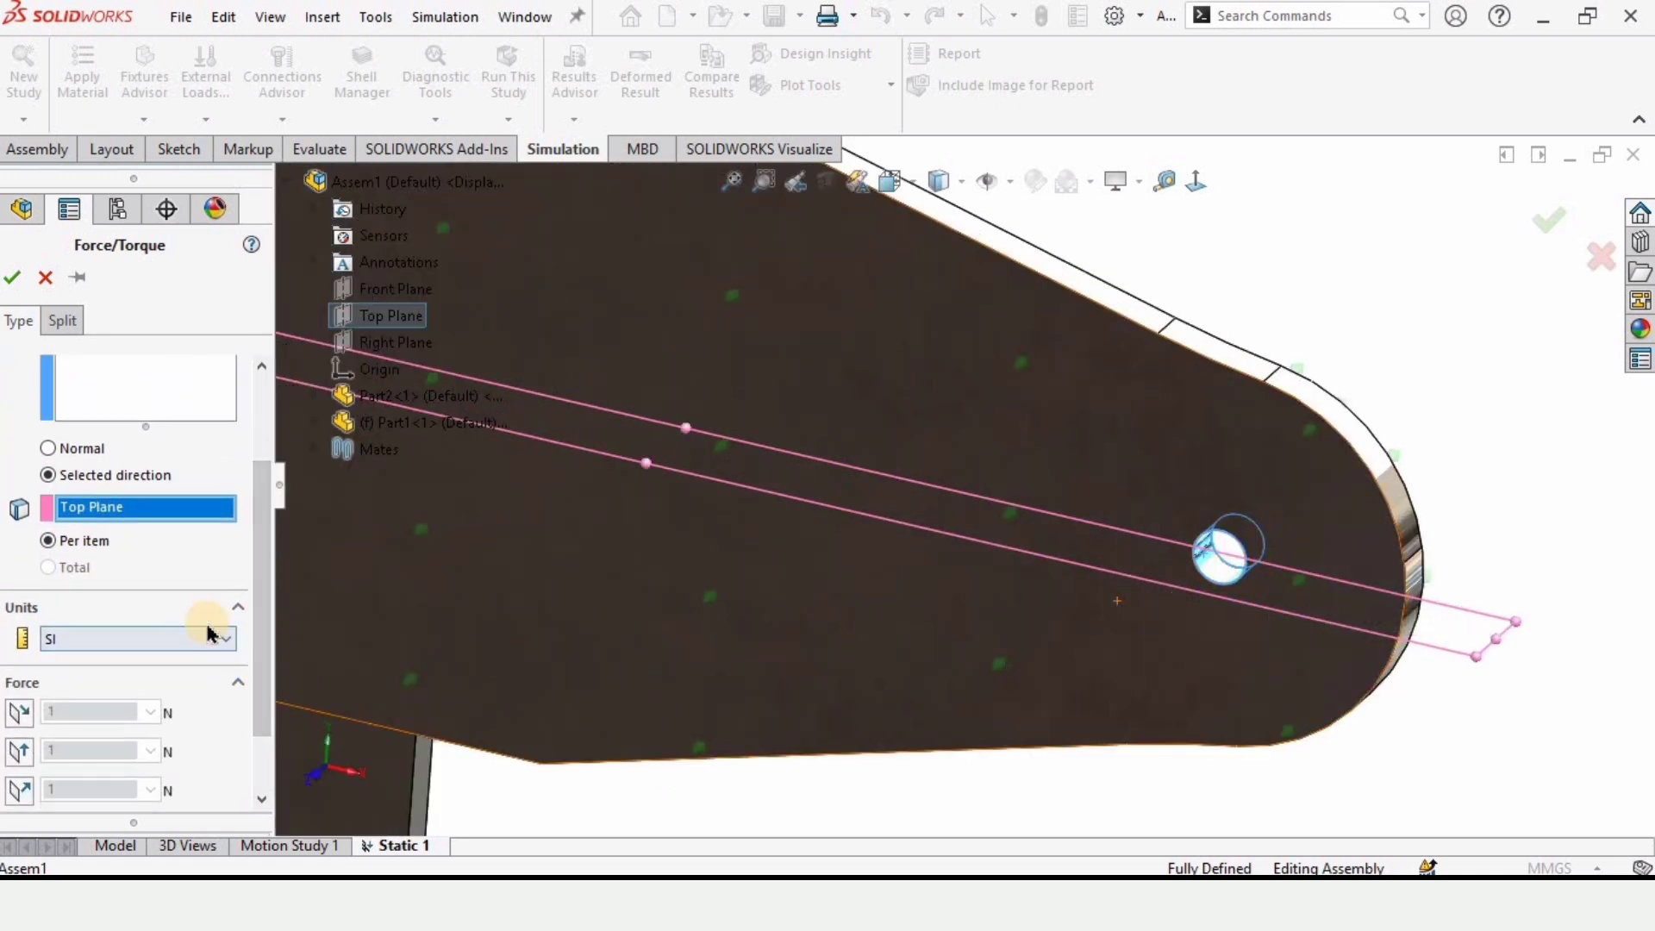
Apply a 12 kgf force normal to the reference plane in Metric (G) units, with its direction reversed to point downward.
{"action": "left_click", "coordinate": [127, 735]}
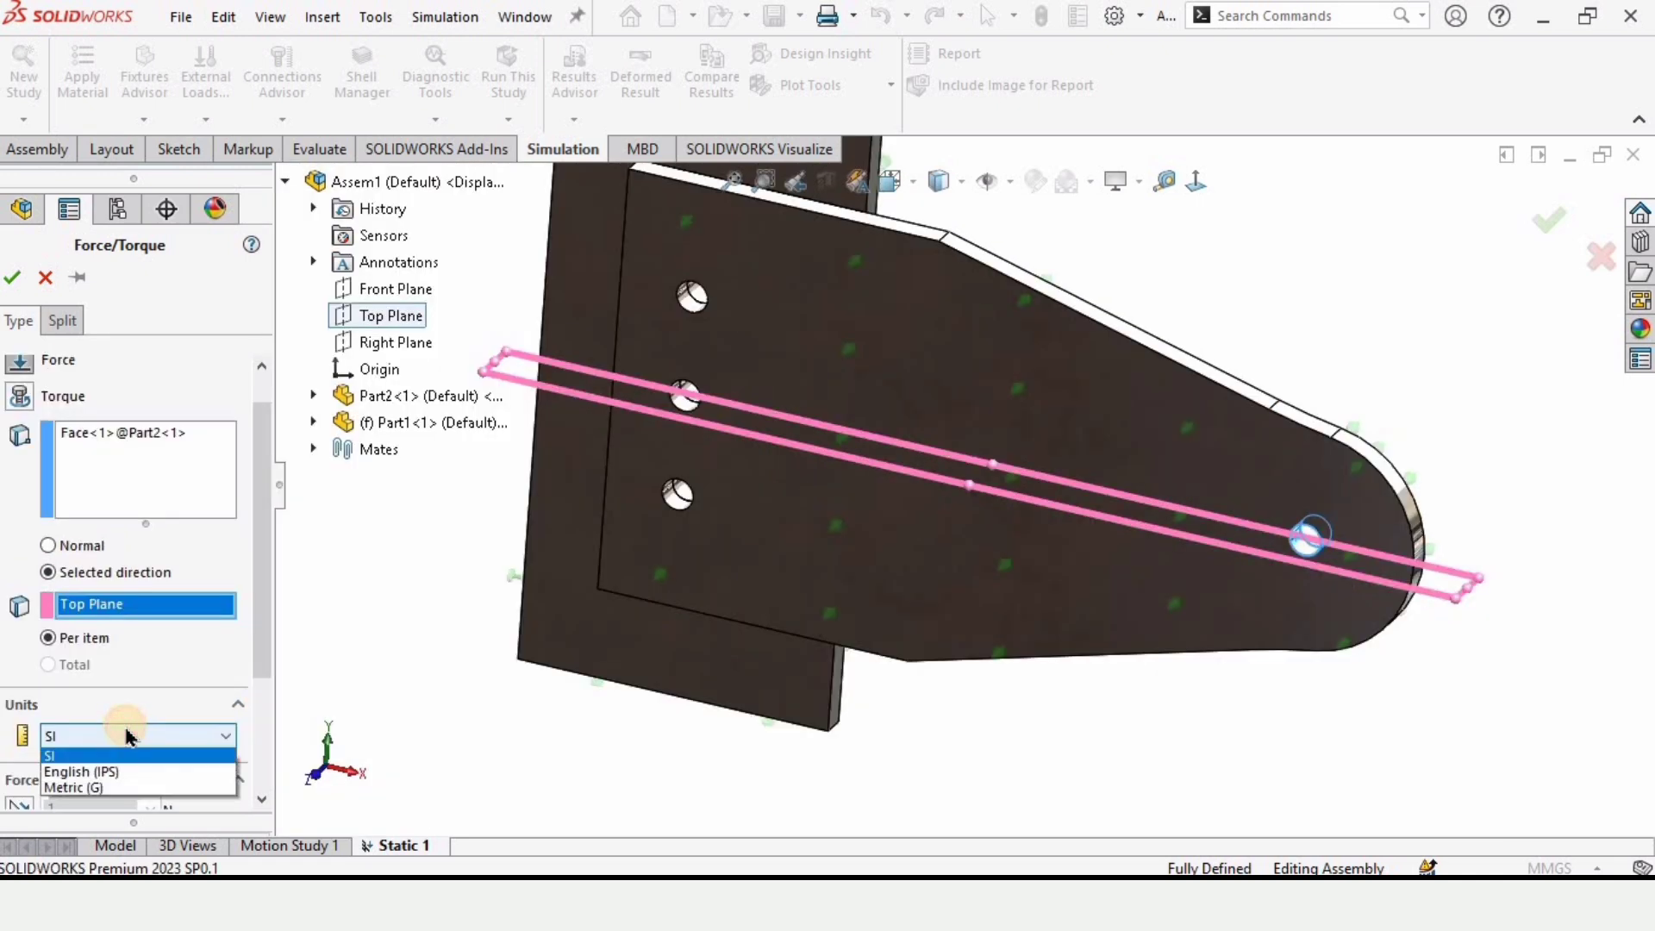
{"action": "left_click", "coordinate": [70, 787]}
{"action": "scroll", "coordinate": [233, 664], "scroll_direction": "down", "scroll_amount": 3}
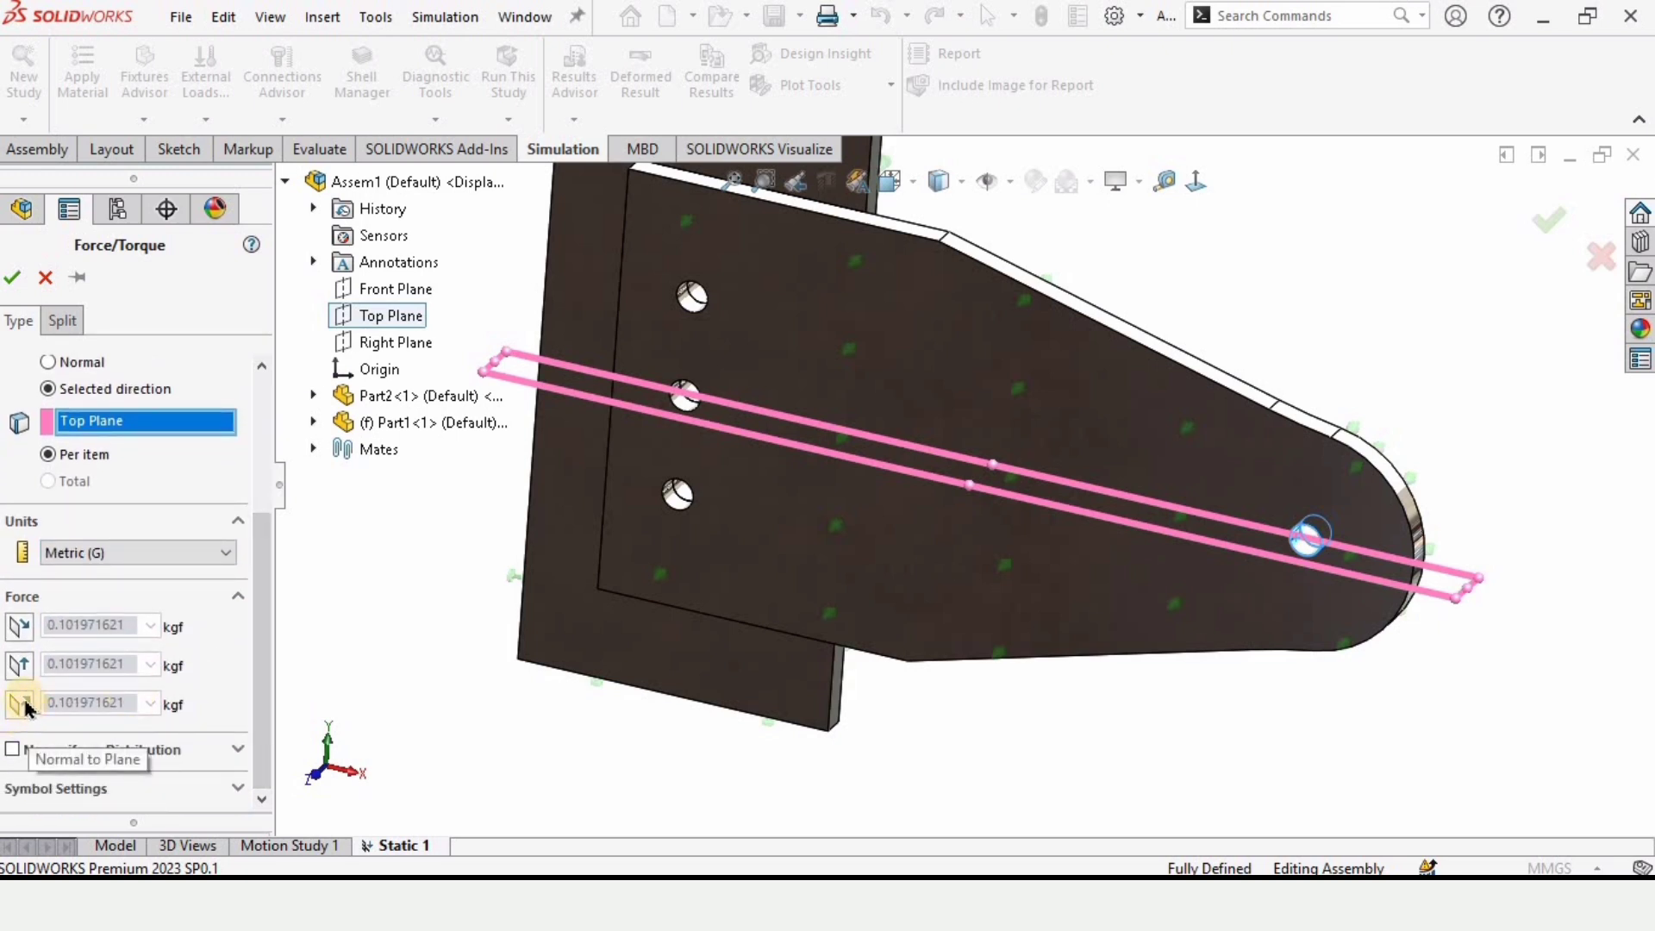
{"action": "left_click", "coordinate": [20, 703]}
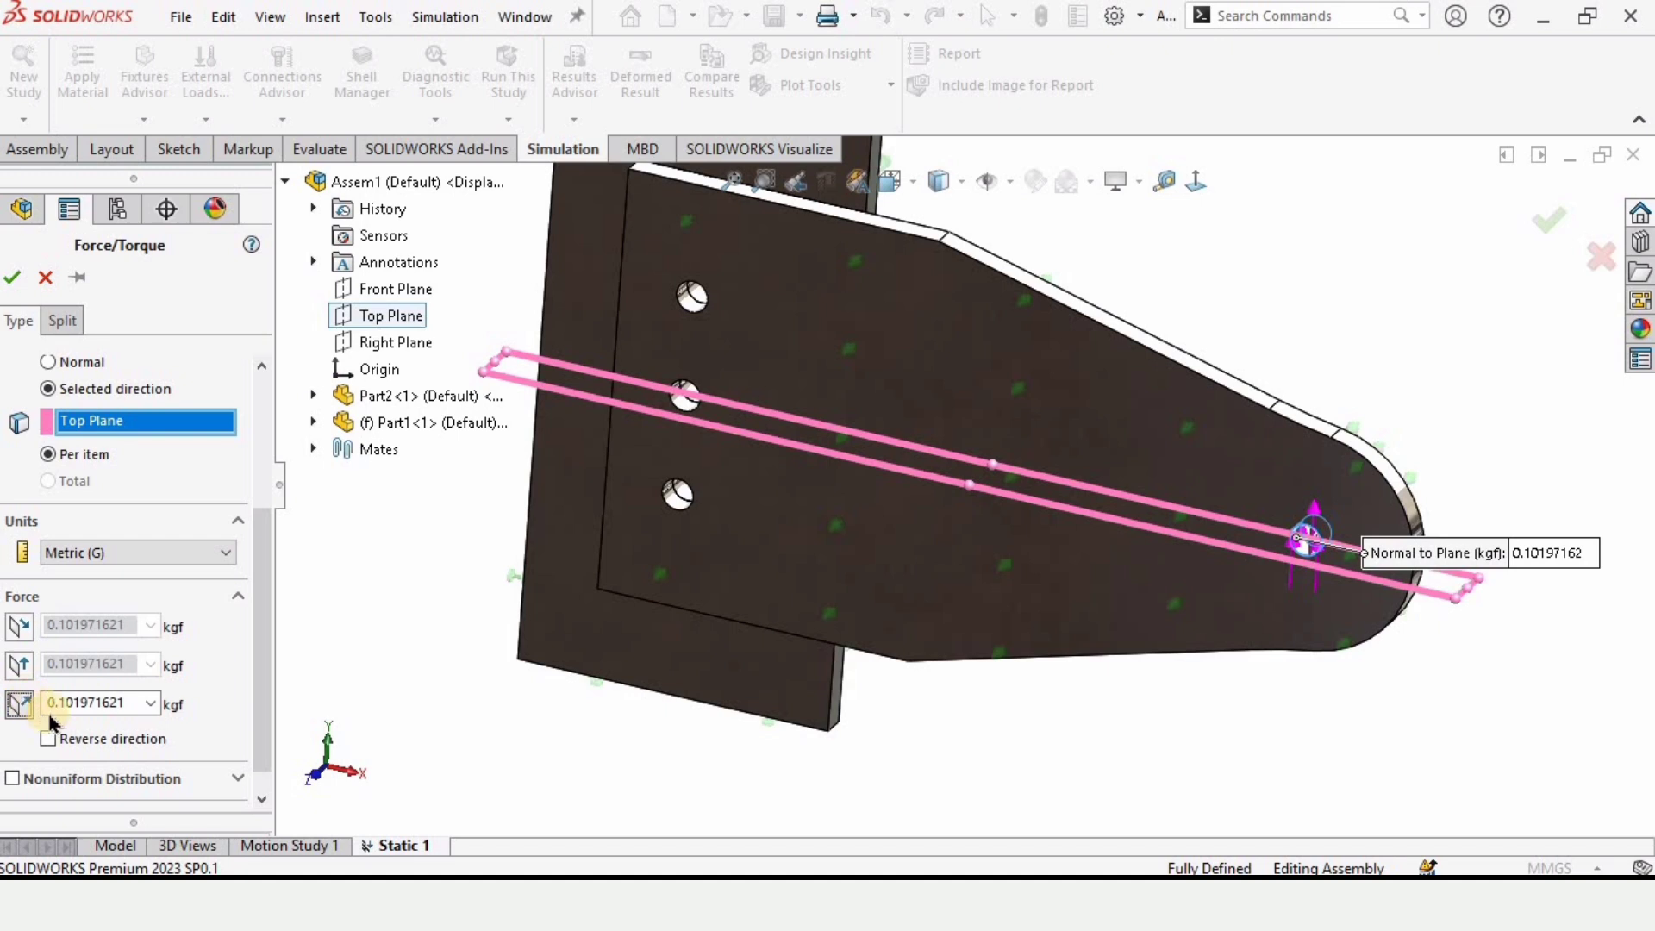
{"action": "scroll", "coordinate": [1311, 539], "scroll_direction": "down", "scroll_amount": 5}
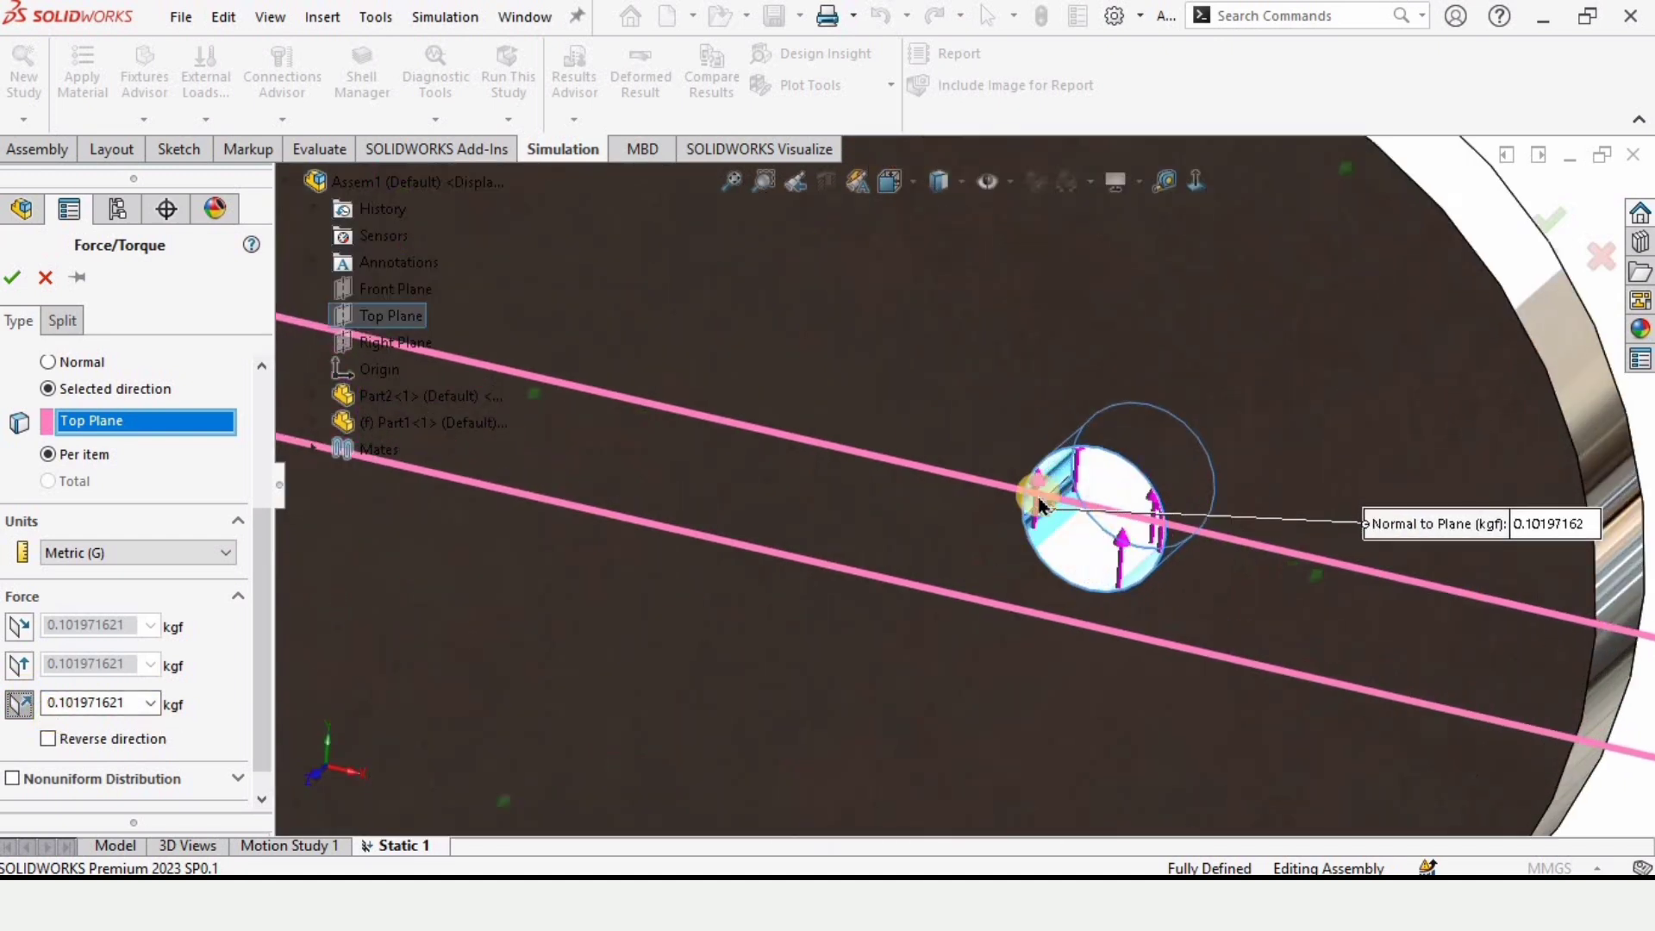
{"action": "left_click", "coordinate": [1014, 564]}
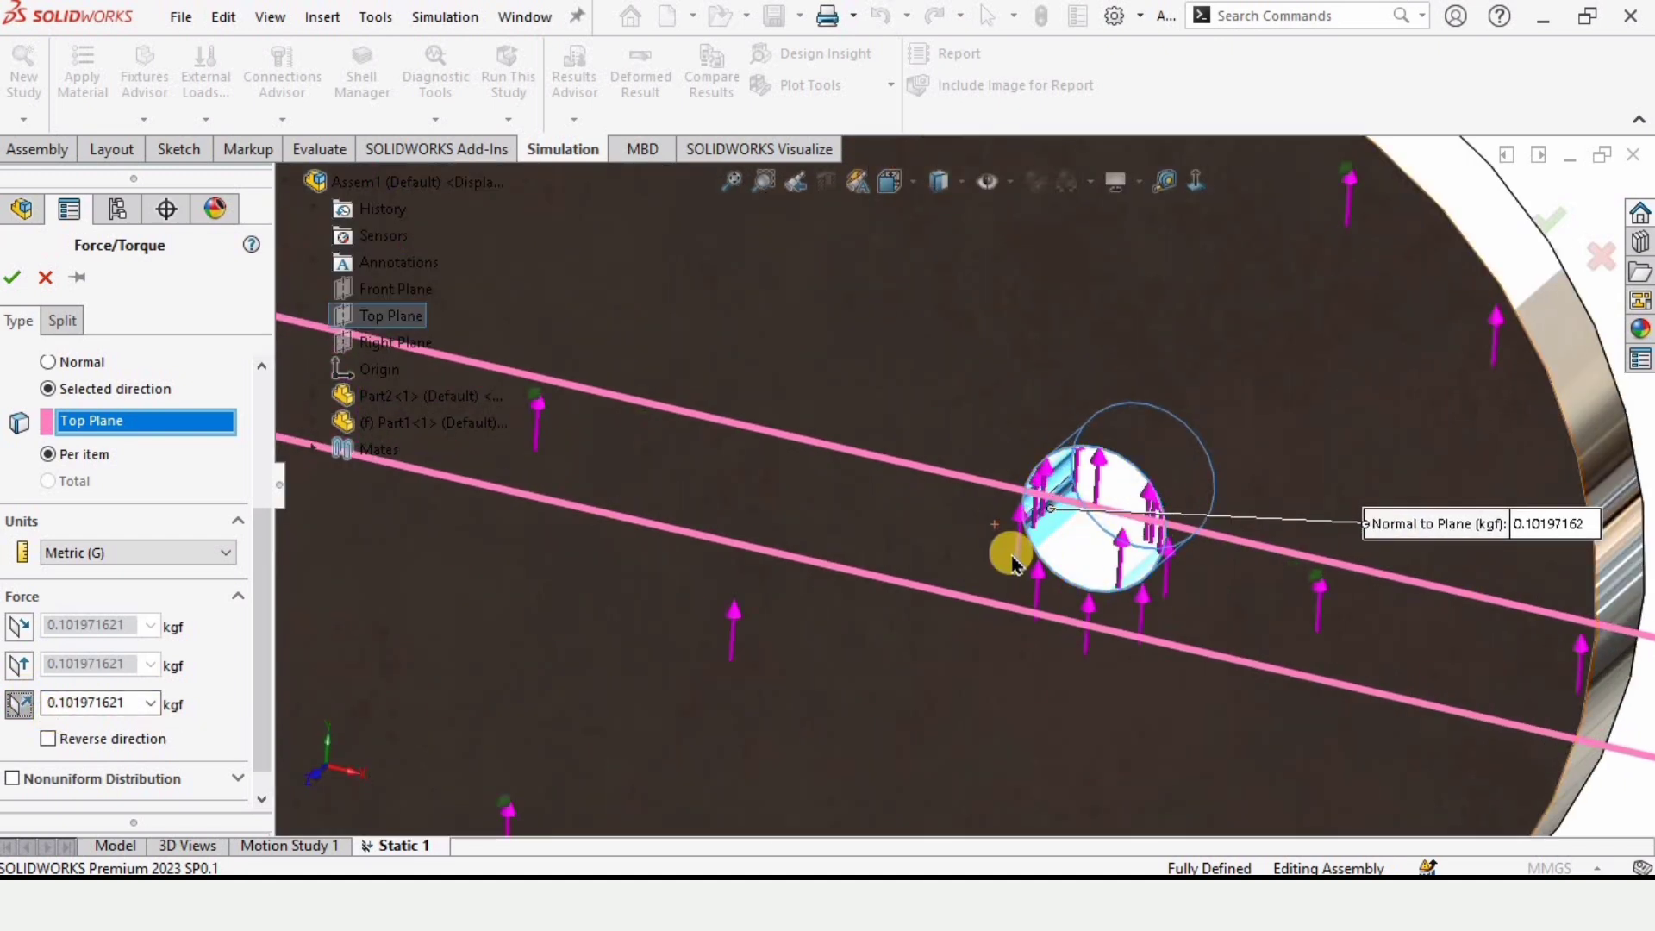
{"action": "left_click", "coordinate": [49, 738]}
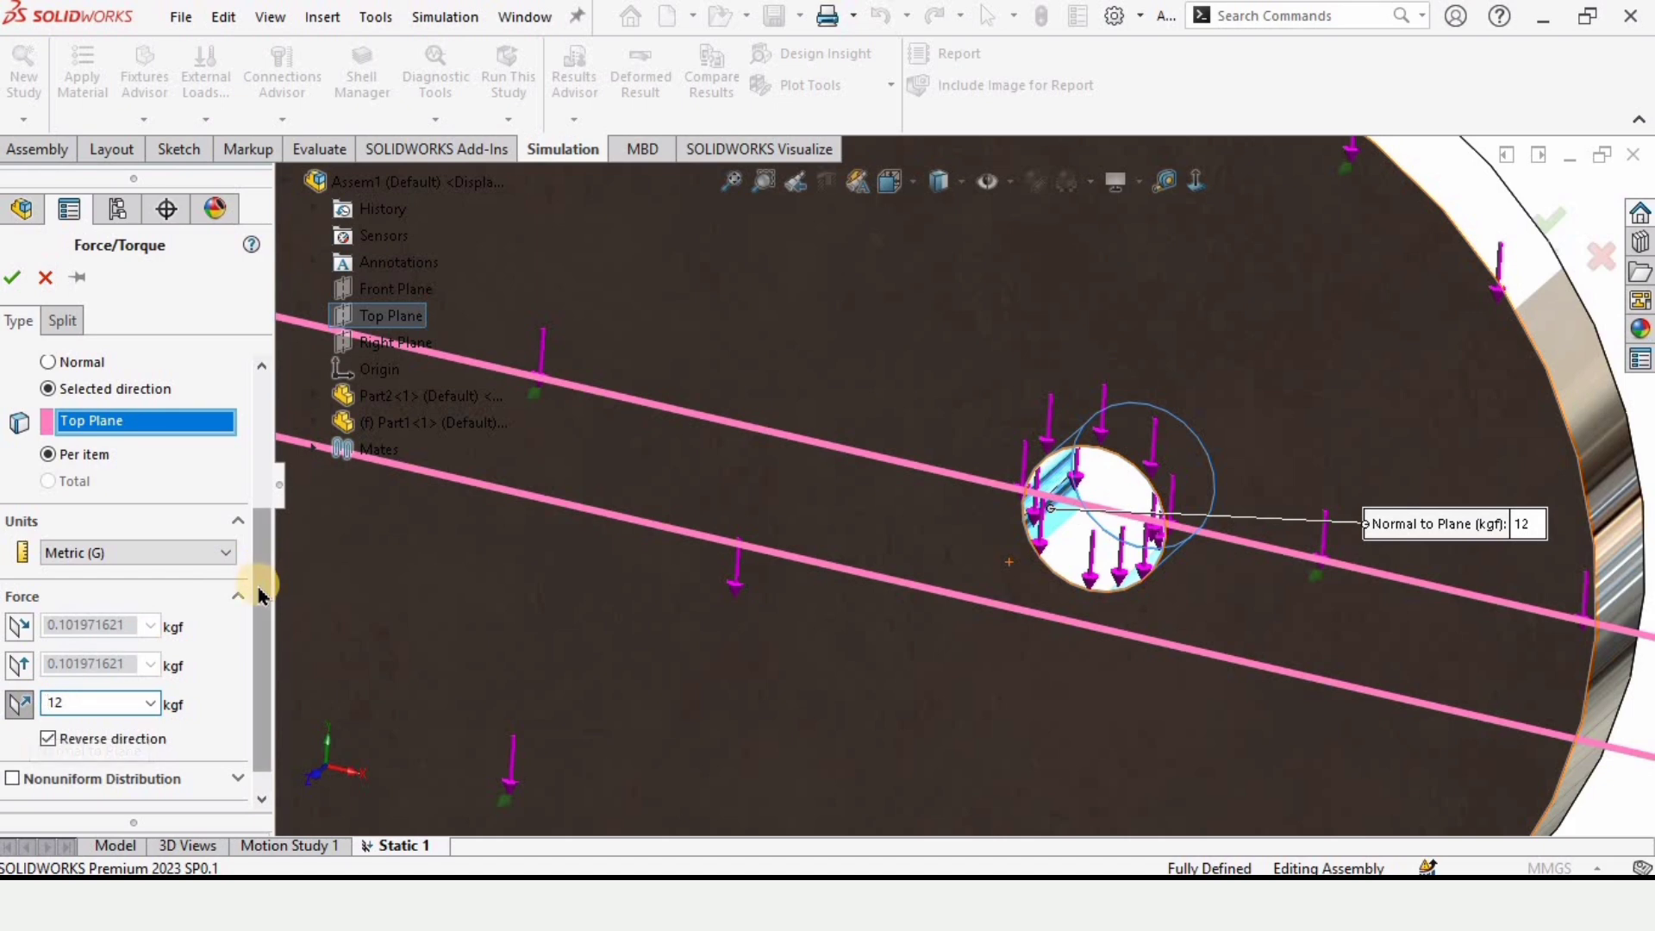
{"action": "left_click_drag", "start_coordinate": [259, 569], "coordinate": [267, 683]}
{"action": "left_click_drag", "start_coordinate": [258, 607], "coordinate": [16, 293]}
{"action": "left_click", "coordinate": [12, 277]}
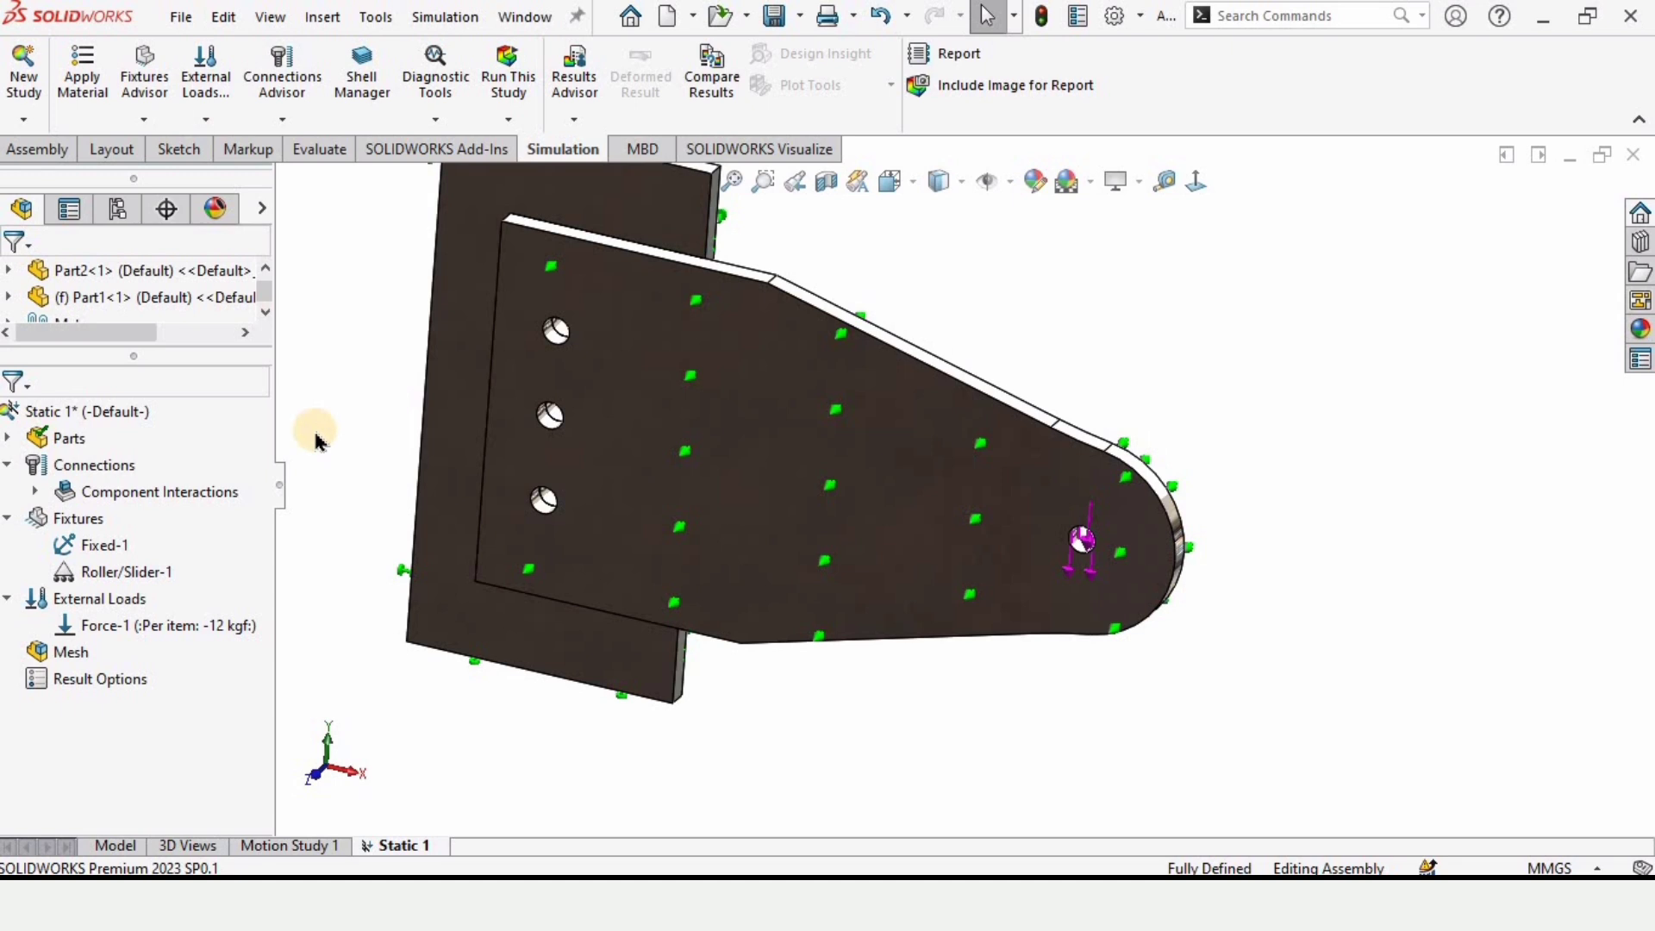
Set up a local interaction with automatic face finding, choosing the tapered plate and the rectangular three-hole plate as components.
{"action": "right_click", "coordinate": [67, 473]}
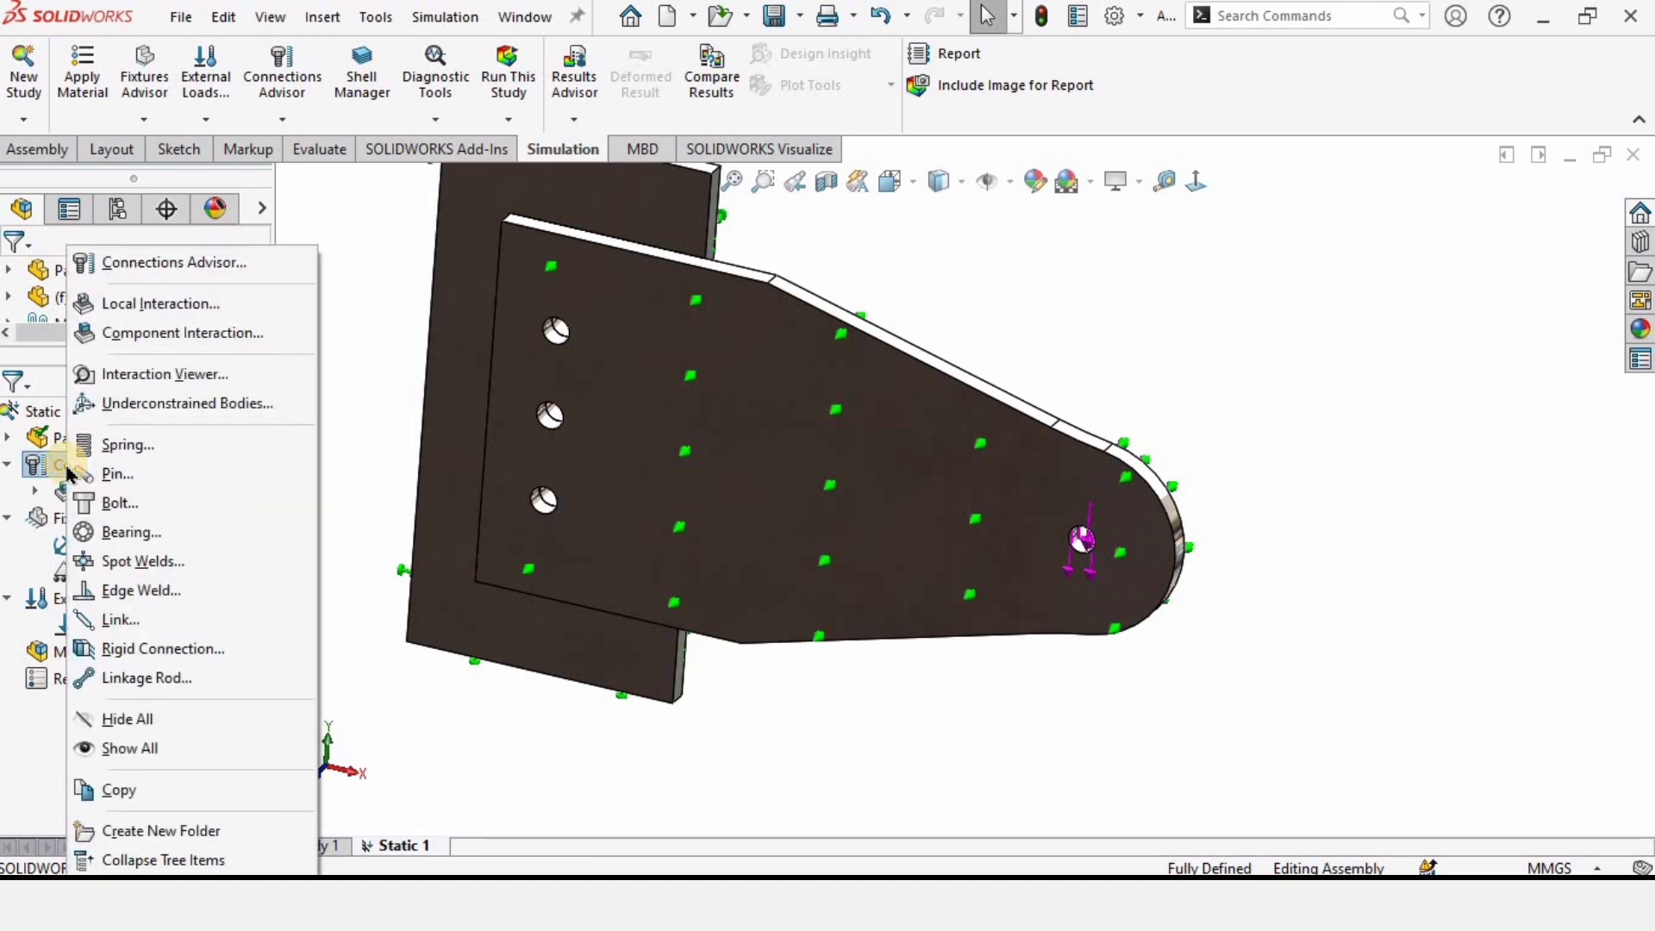
{"action": "left_click", "coordinate": [156, 306]}
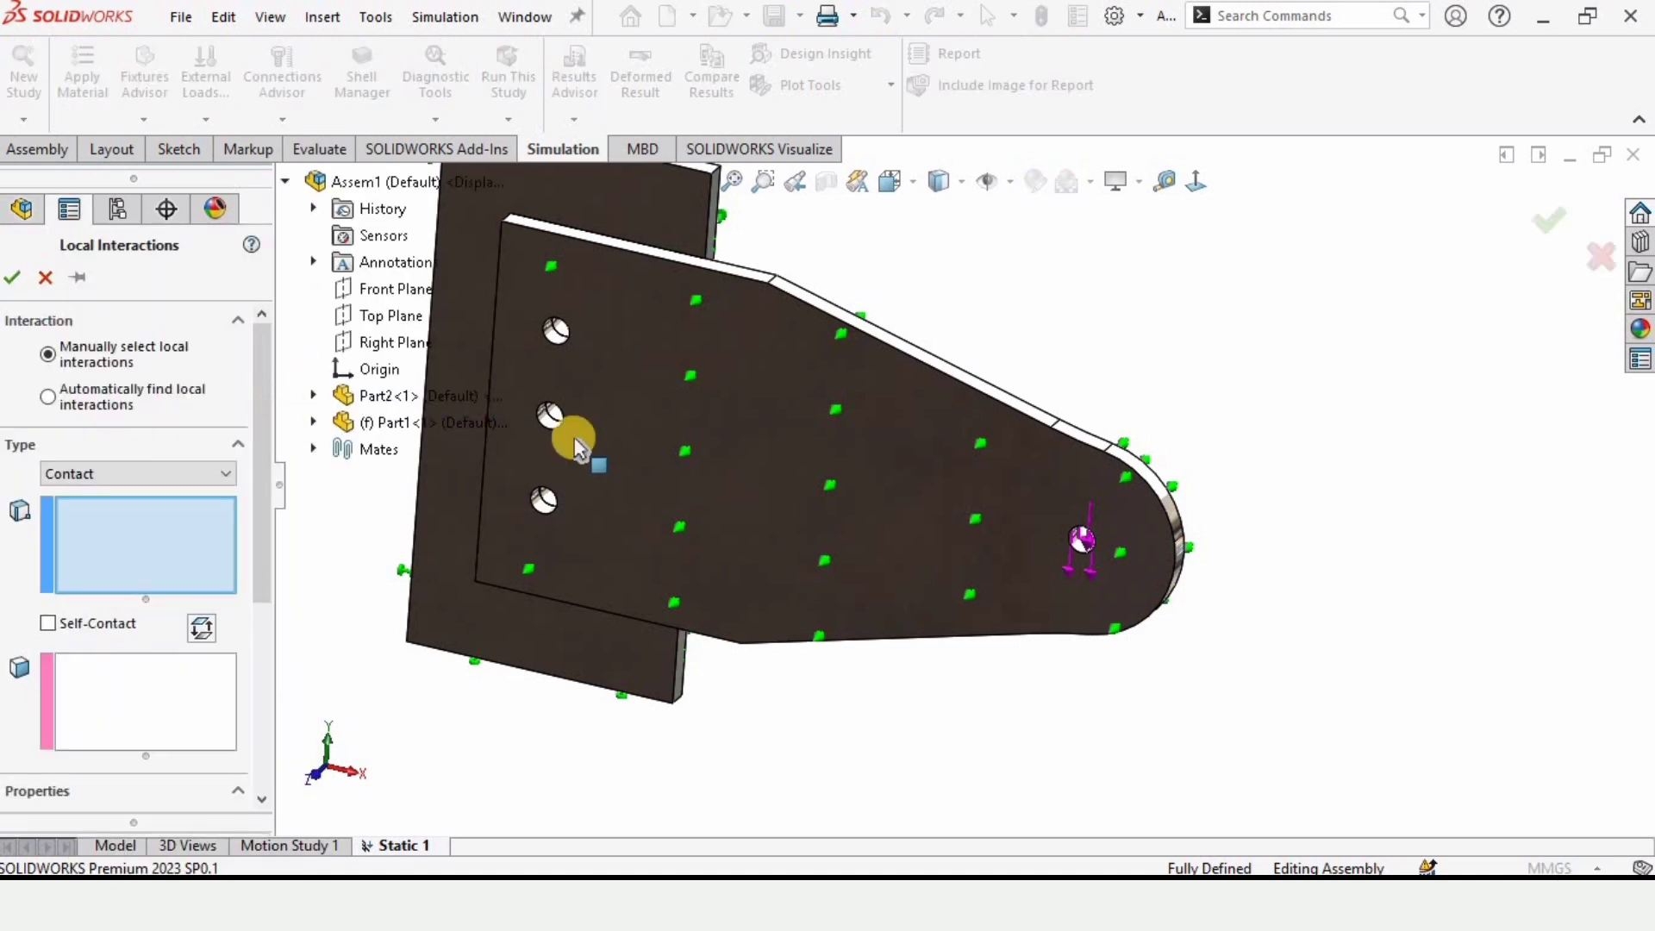
{"action": "scroll", "coordinate": [674, 447], "scroll_direction": "up", "scroll_amount": 3}
{"action": "scroll", "coordinate": [586, 509], "scroll_direction": "down", "scroll_amount": 2}
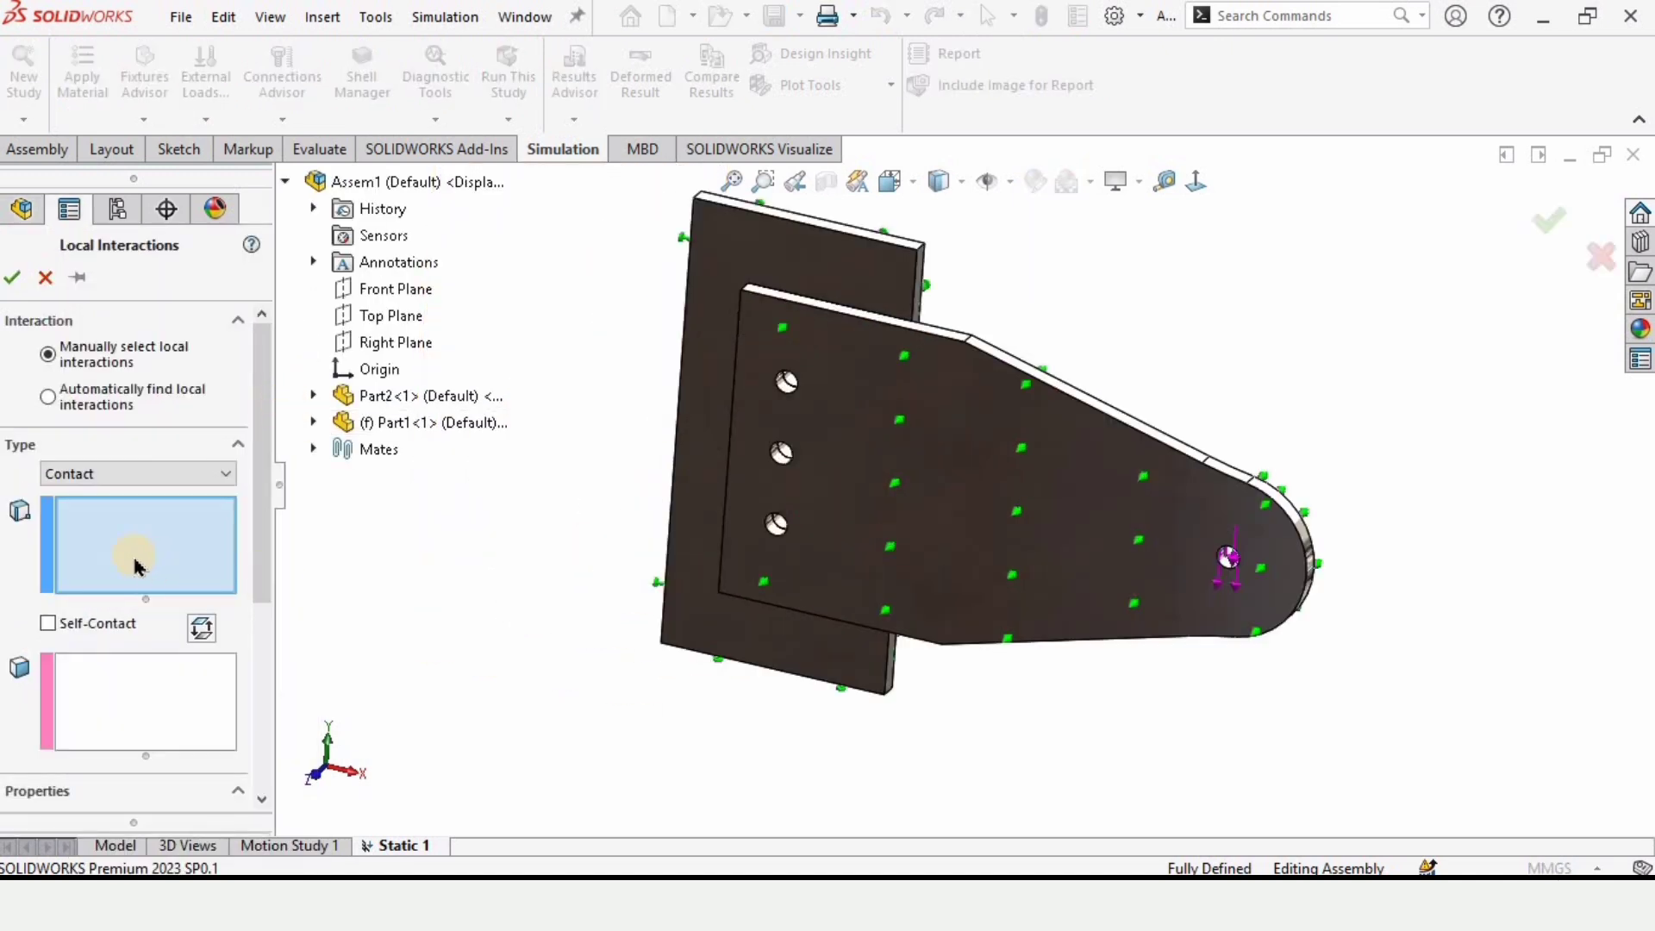
{"action": "left_click", "coordinate": [51, 396]}
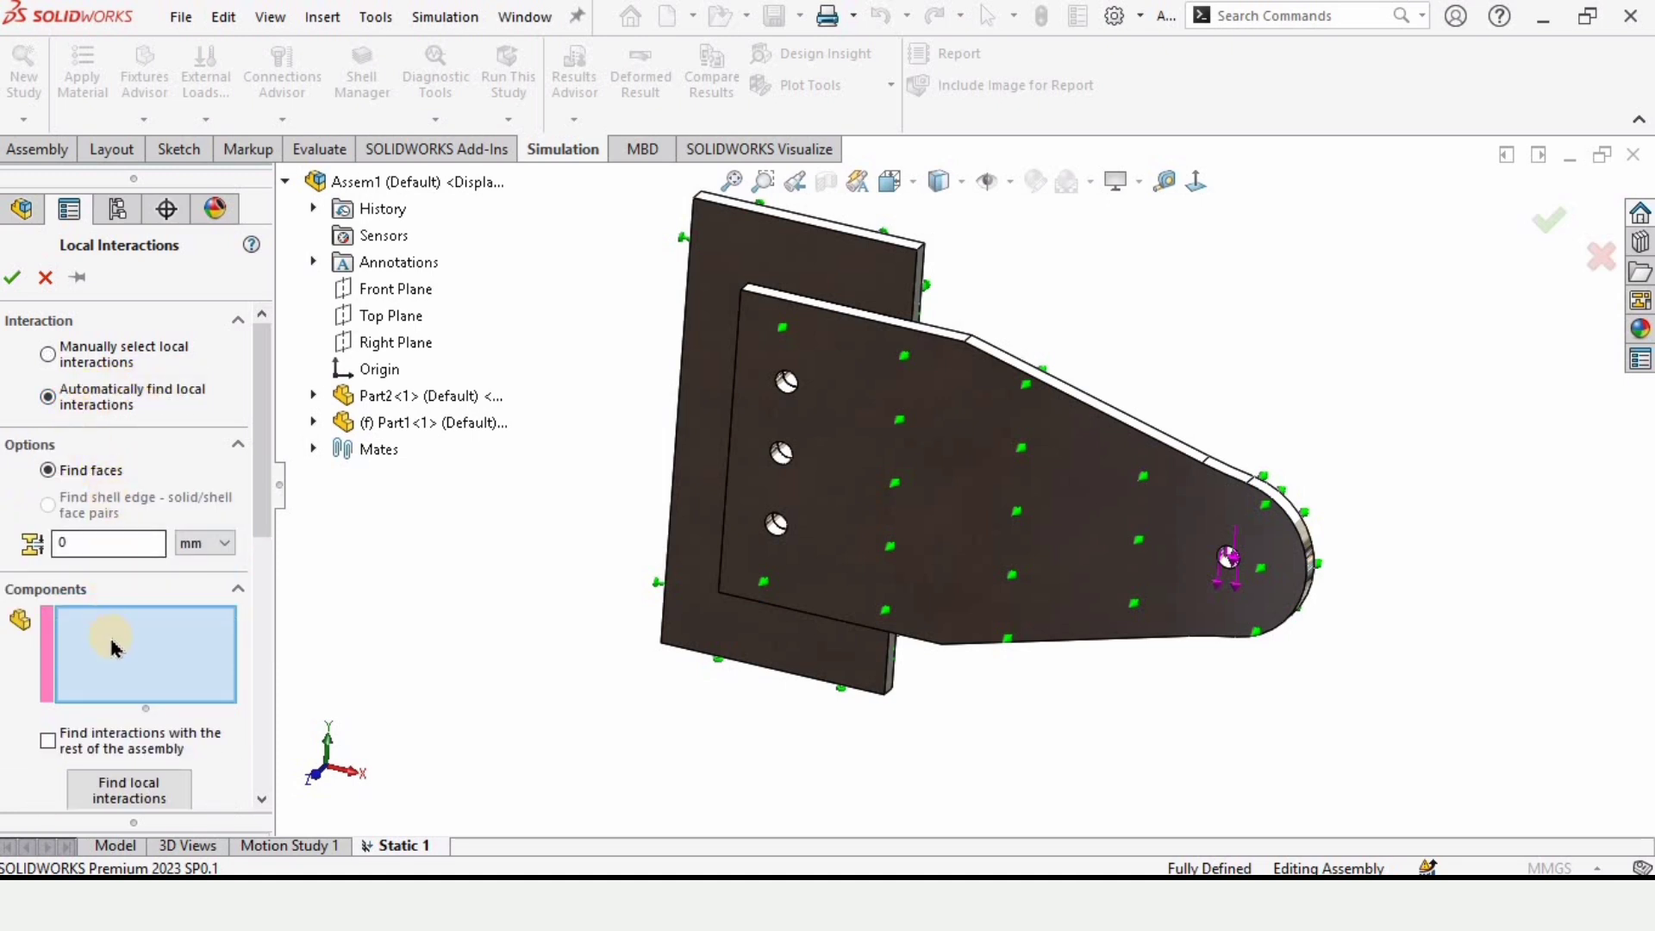
{"action": "middle_click_drag", "start_coordinate": [612, 627], "coordinate": [924, 472]}
{"action": "left_click", "coordinate": [925, 467]}
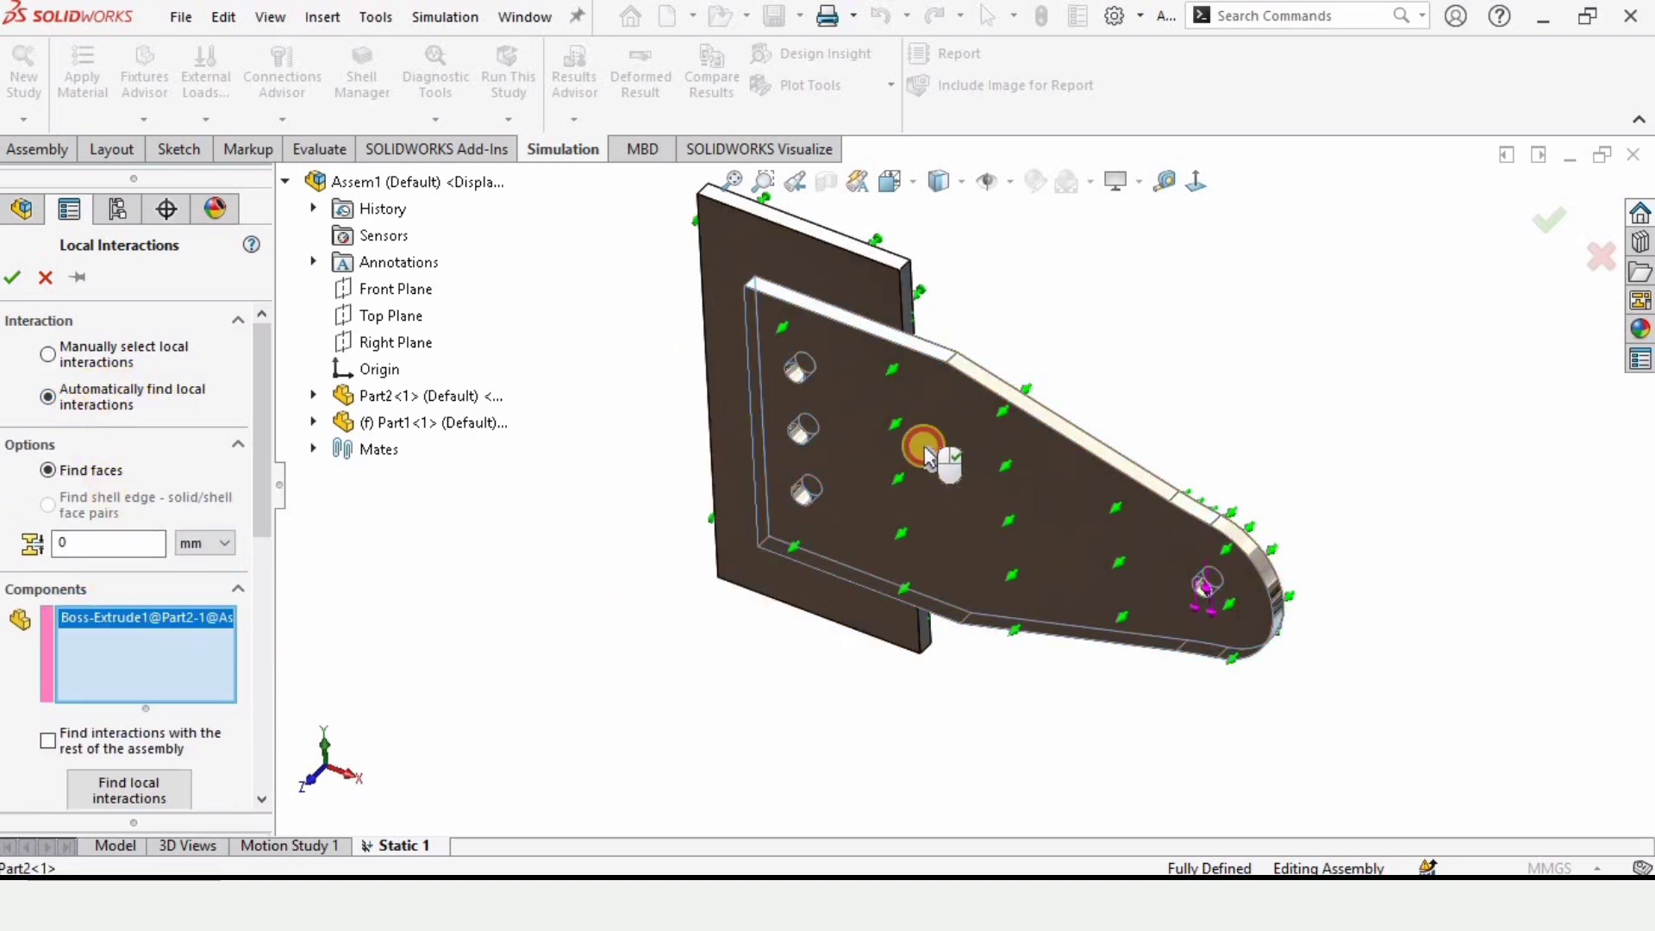
{"action": "left_click", "coordinate": [858, 292]}
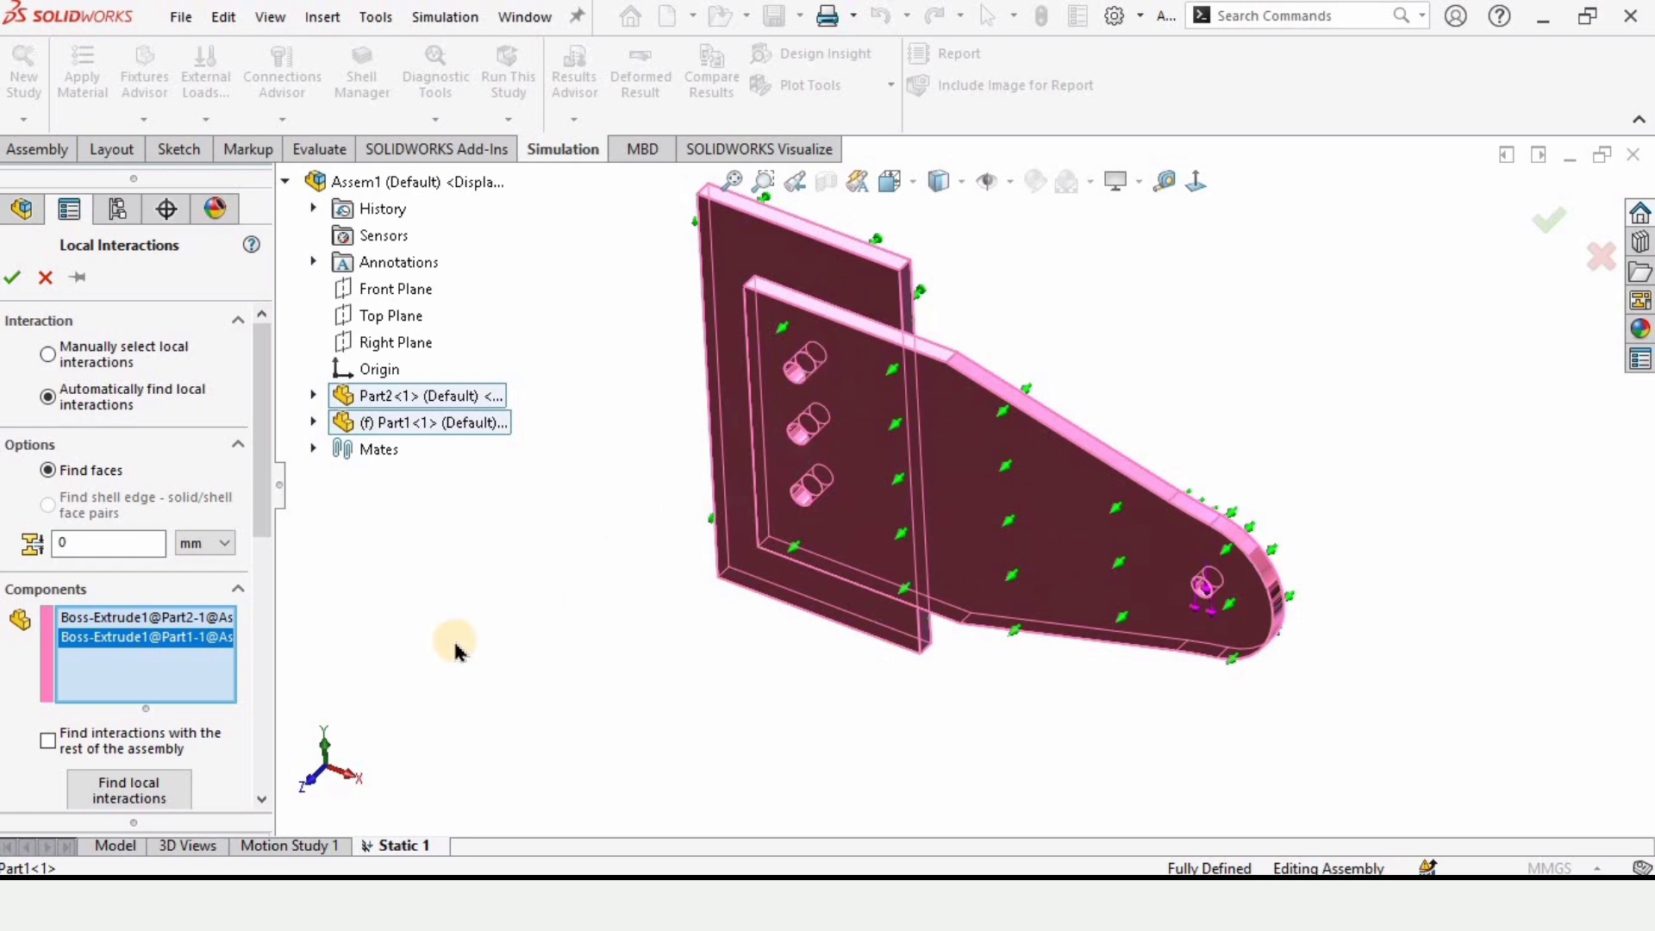
{"action": "middle_click_drag", "start_coordinate": [788, 432], "coordinate": [564, 479]}
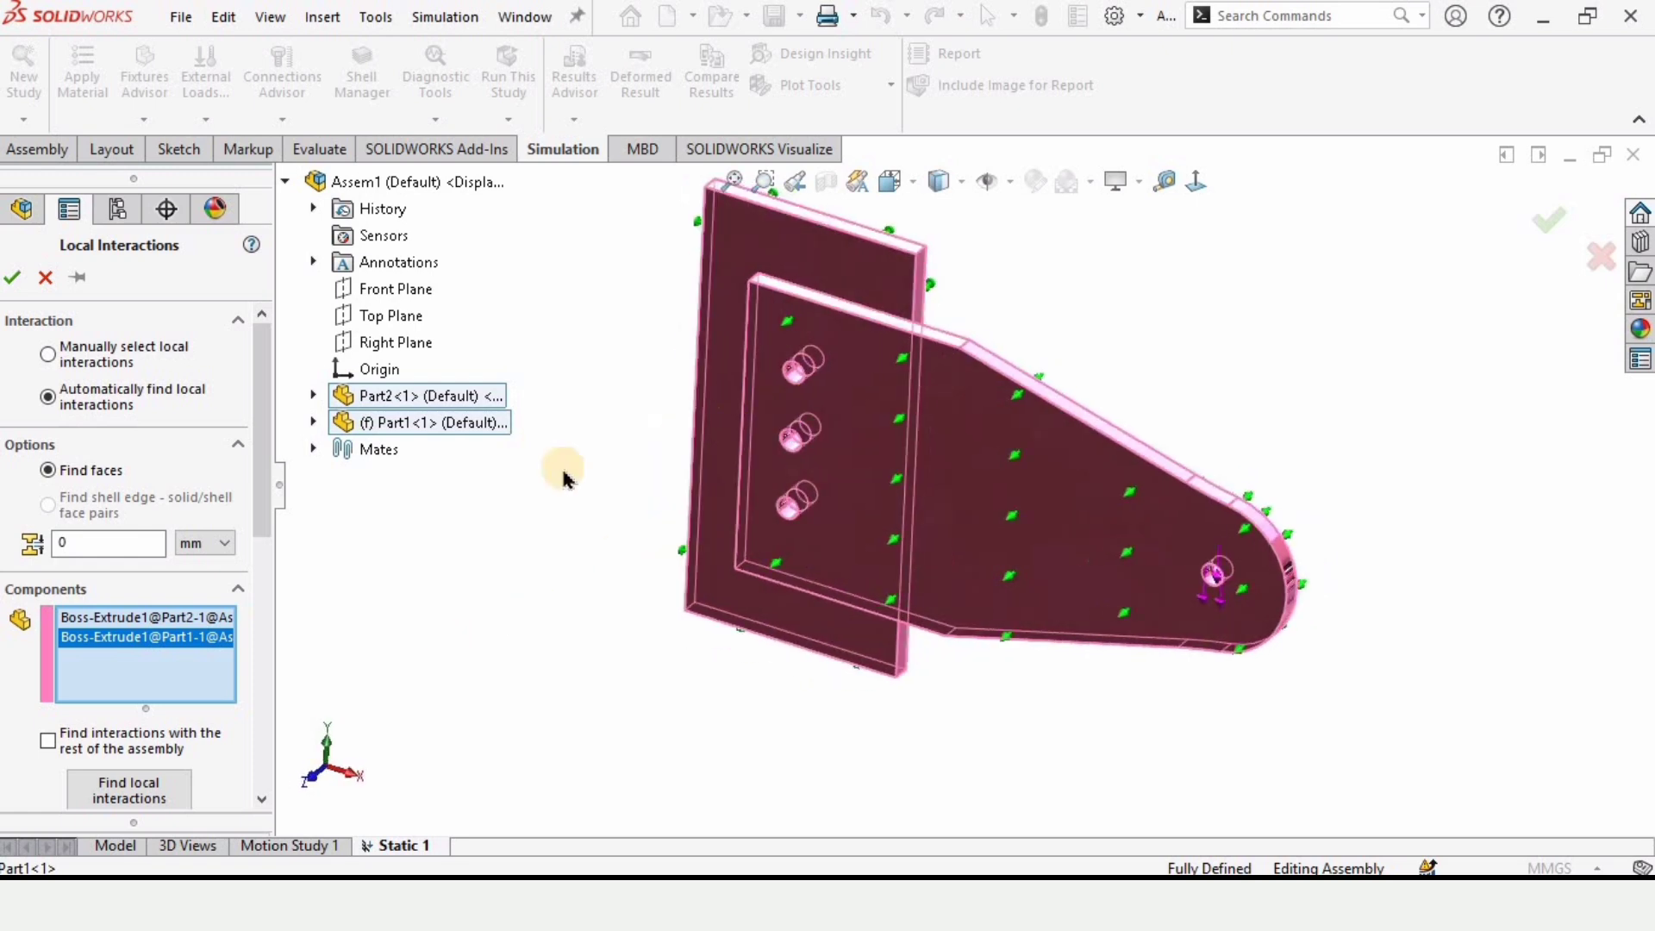
Find the local interactions between the two plates and create the detected contact.
{"action": "scroll", "coordinate": [259, 539], "scroll_direction": "down", "scroll_amount": 3}
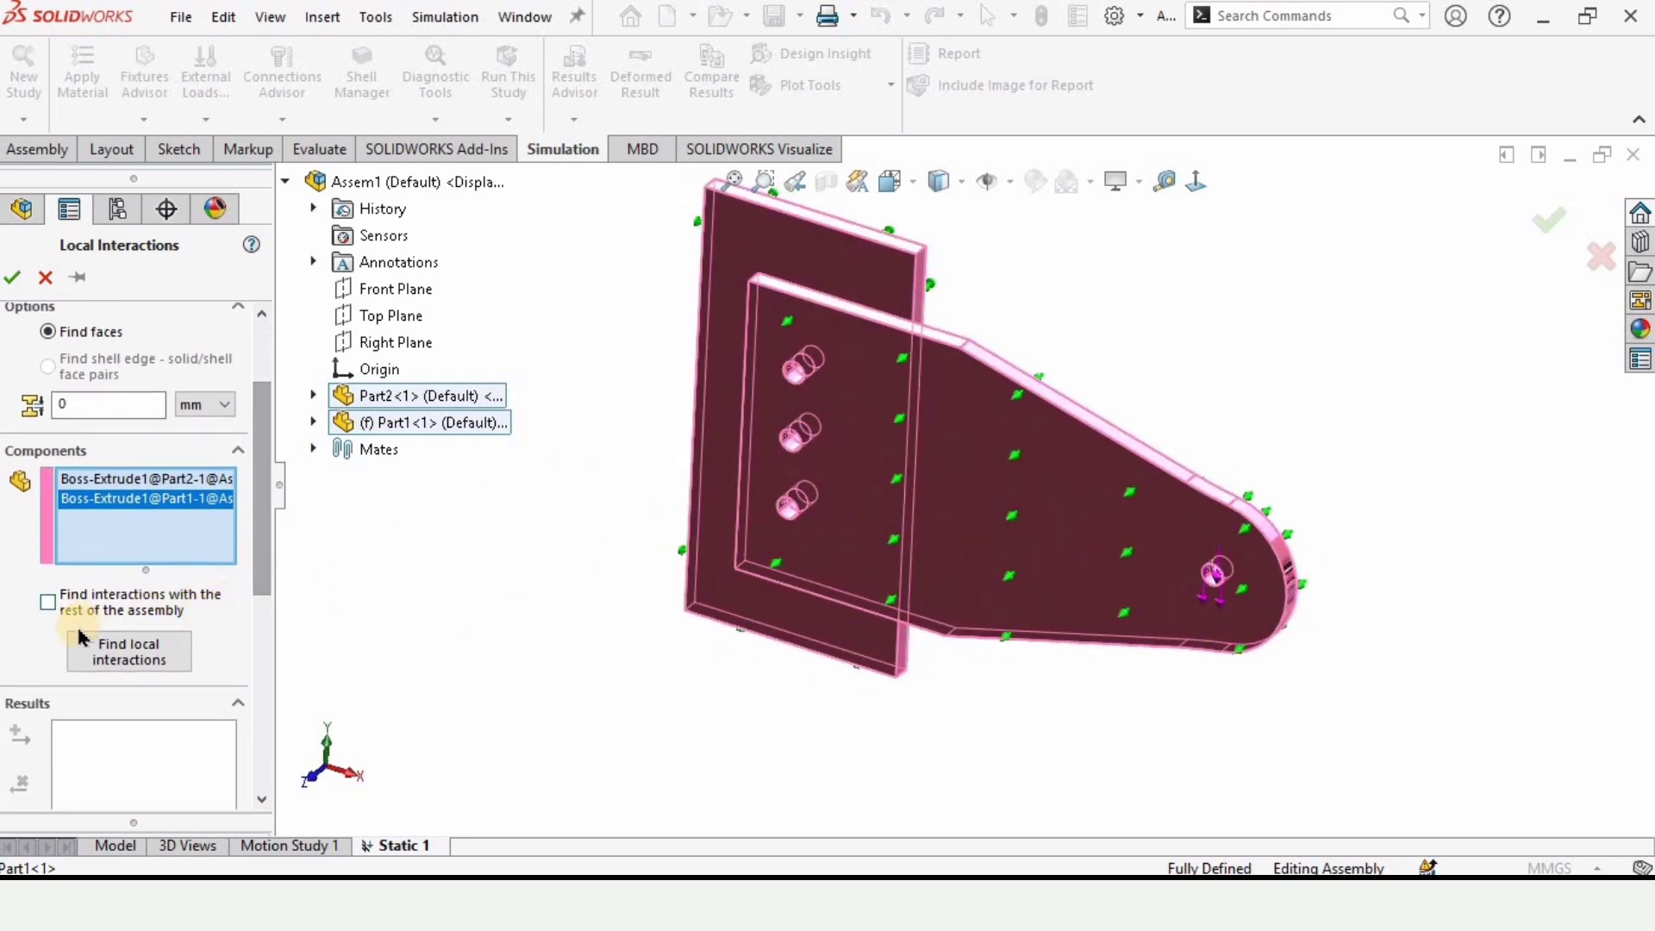
{"action": "left_click", "coordinate": [123, 653]}
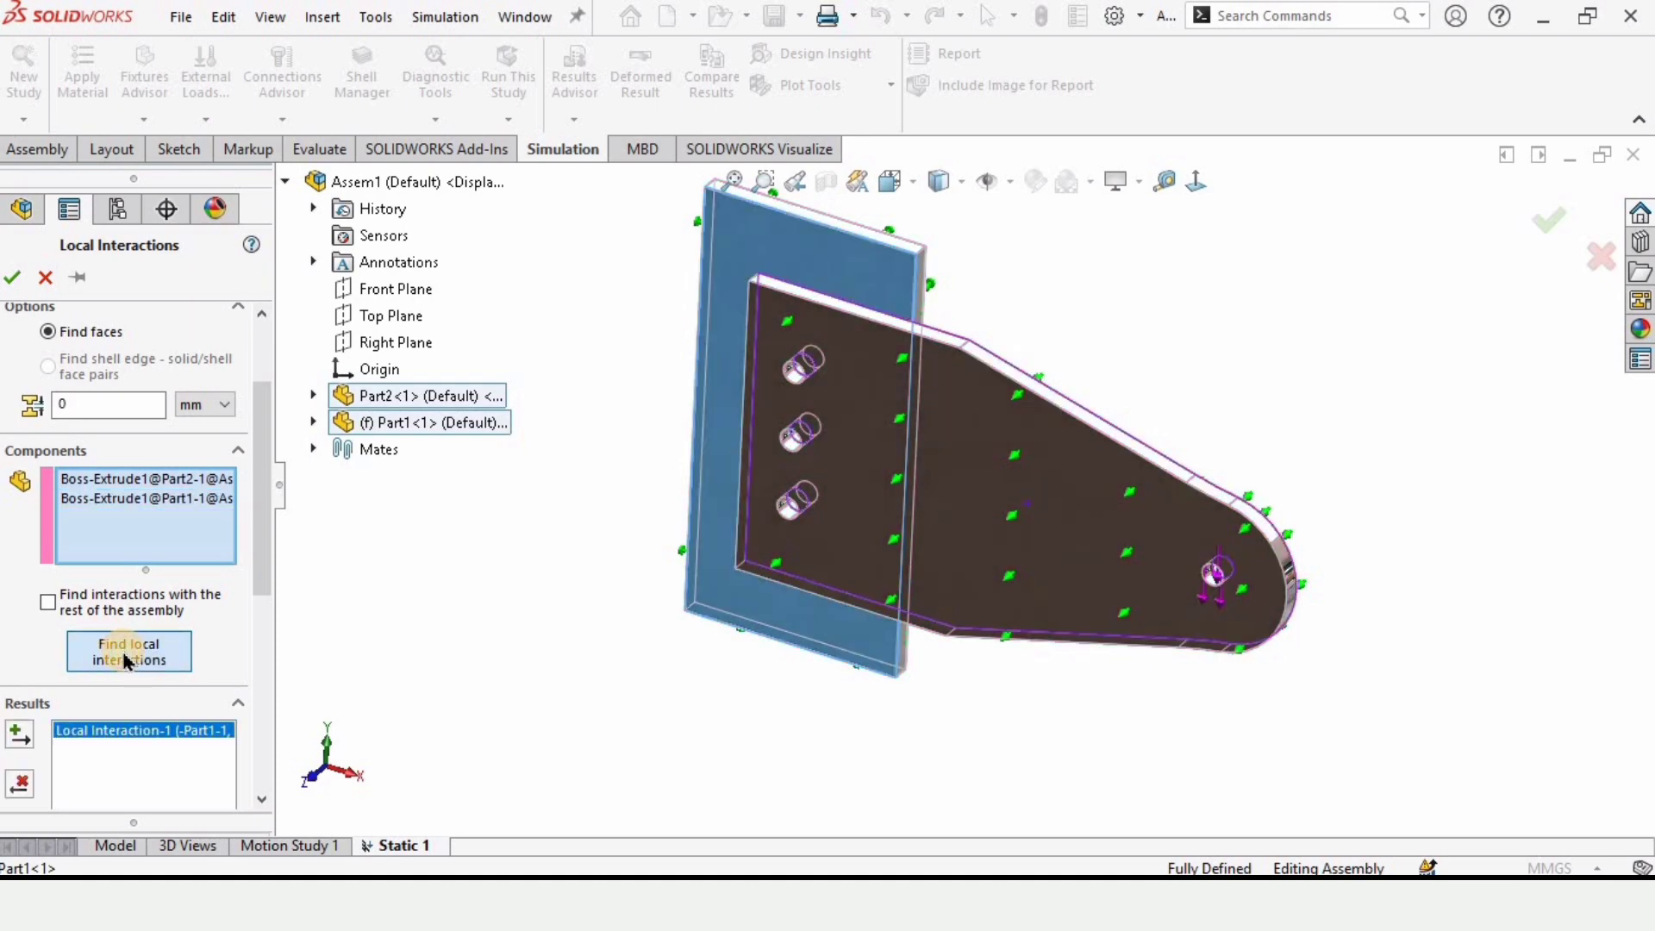
{"action": "middle_click_drag", "start_coordinate": [970, 466], "coordinate": [780, 372]}
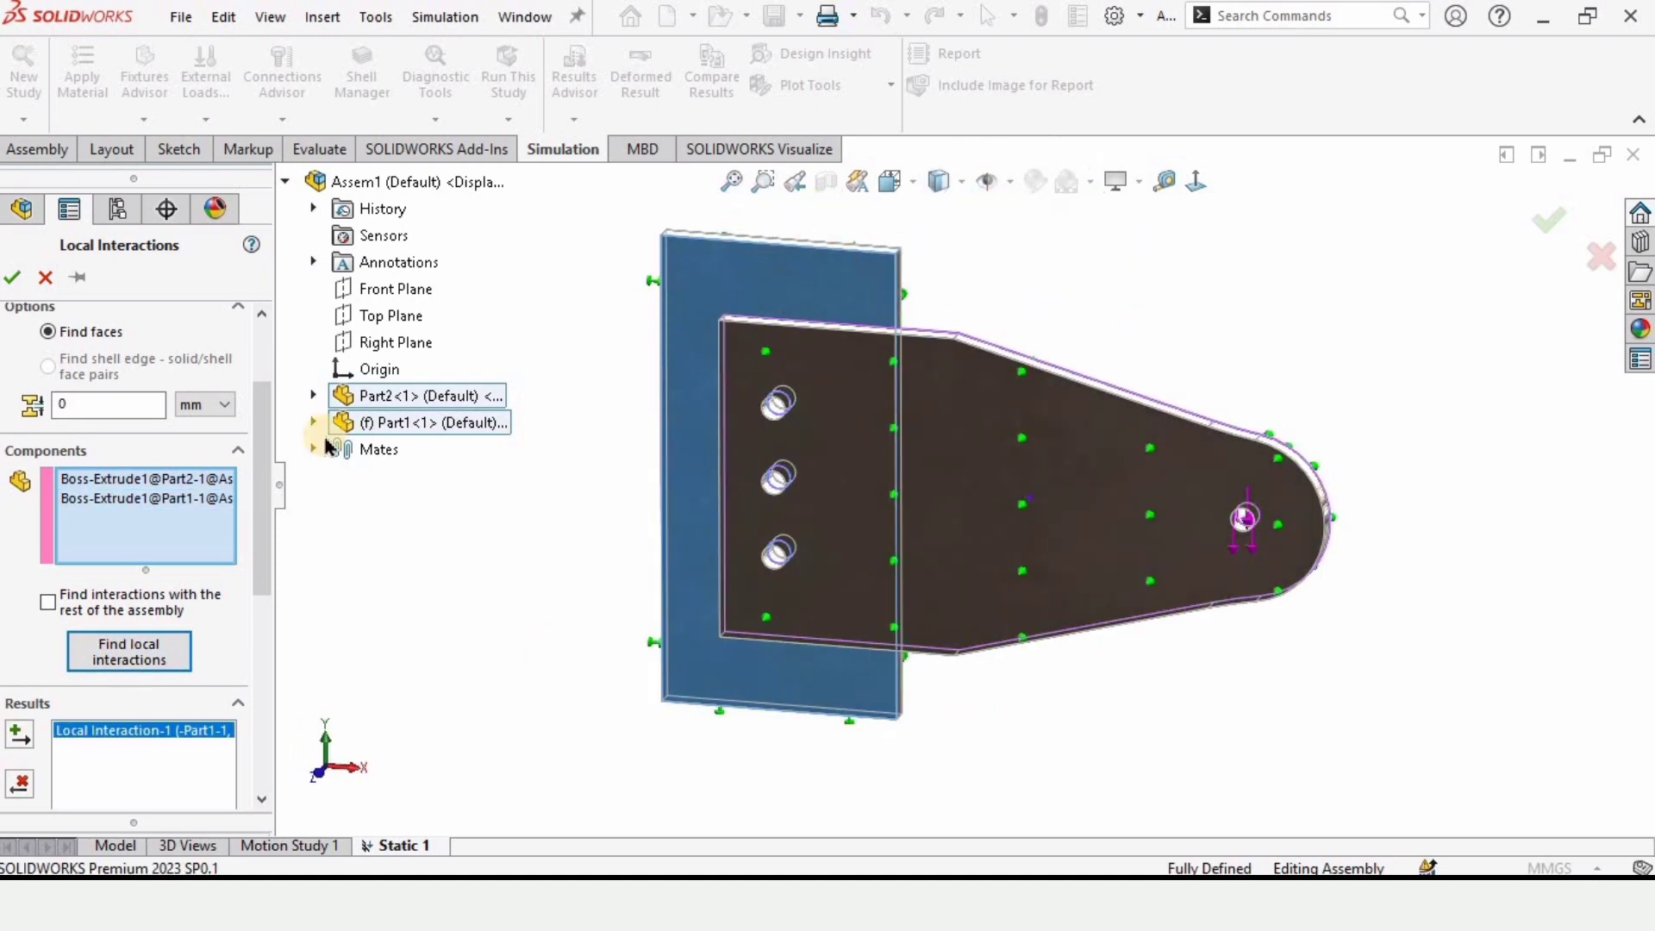
{"action": "left_click", "coordinate": [12, 278]}
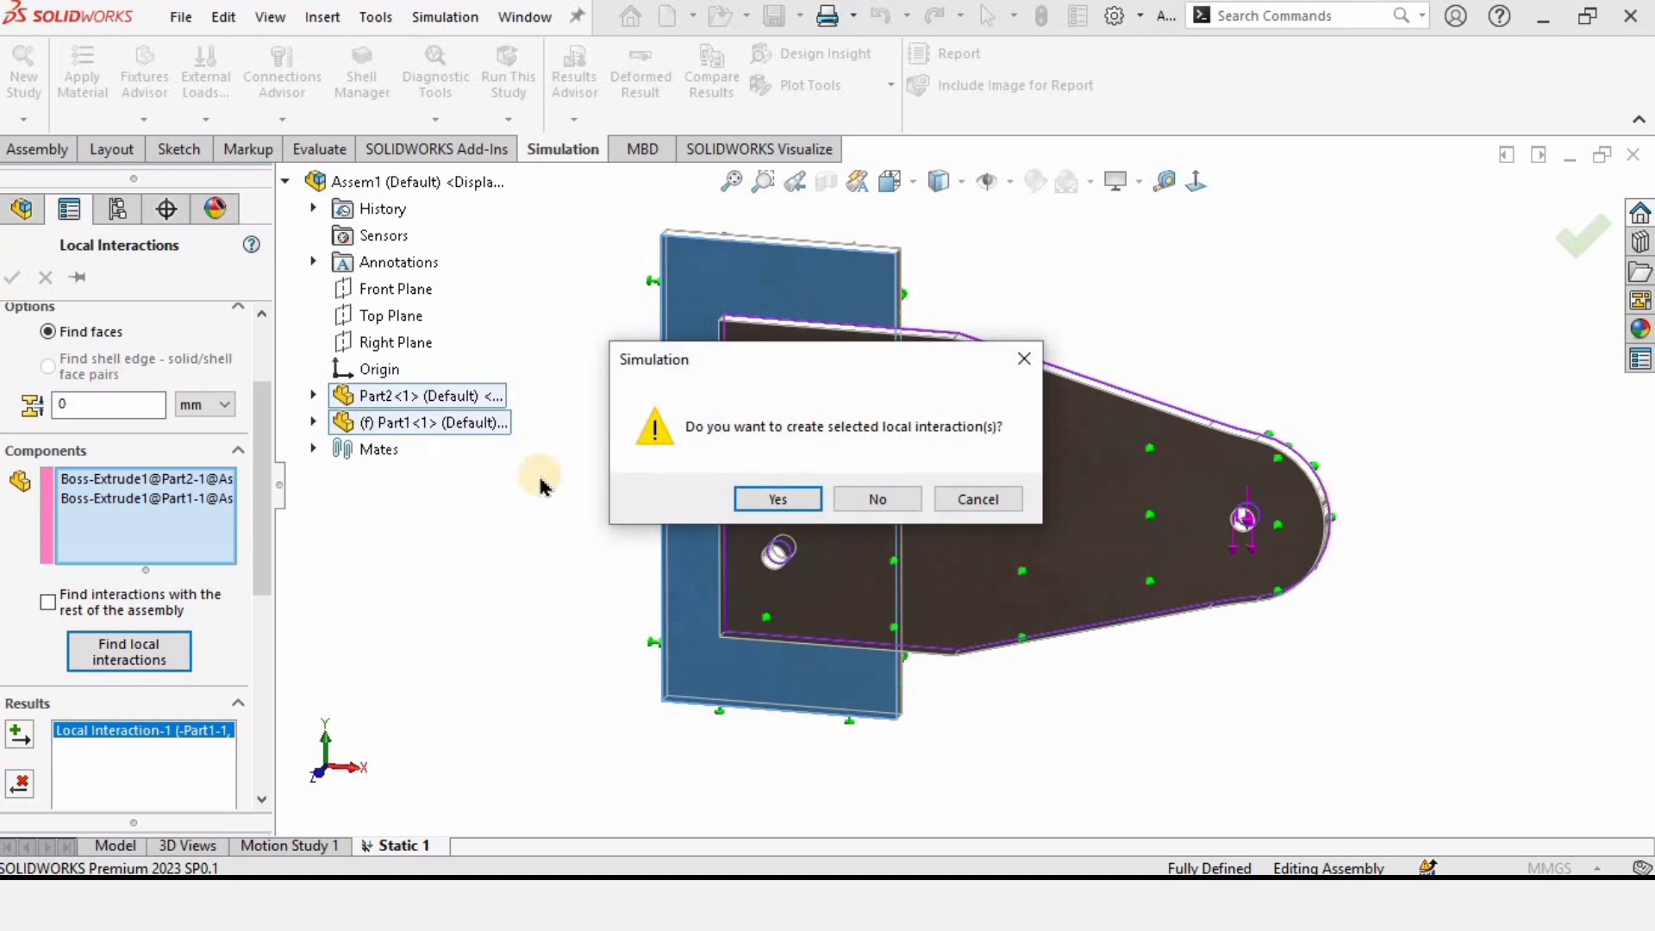
{"action": "left_click", "coordinate": [778, 500]}
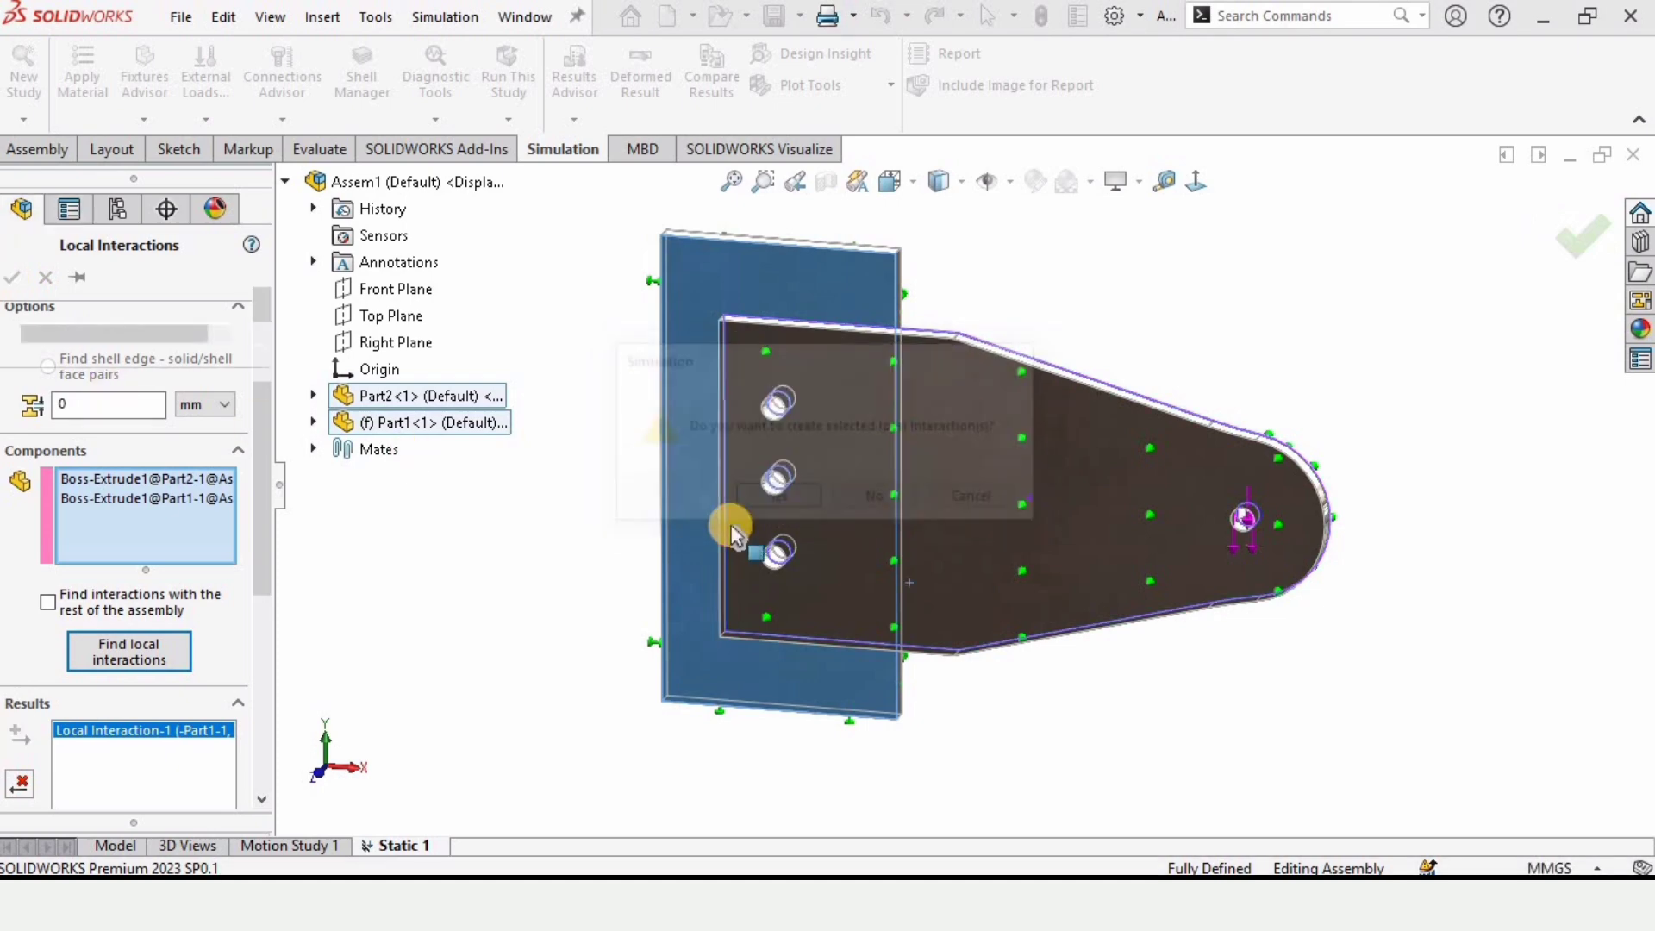
{"action": "left_click", "coordinate": [105, 576]}
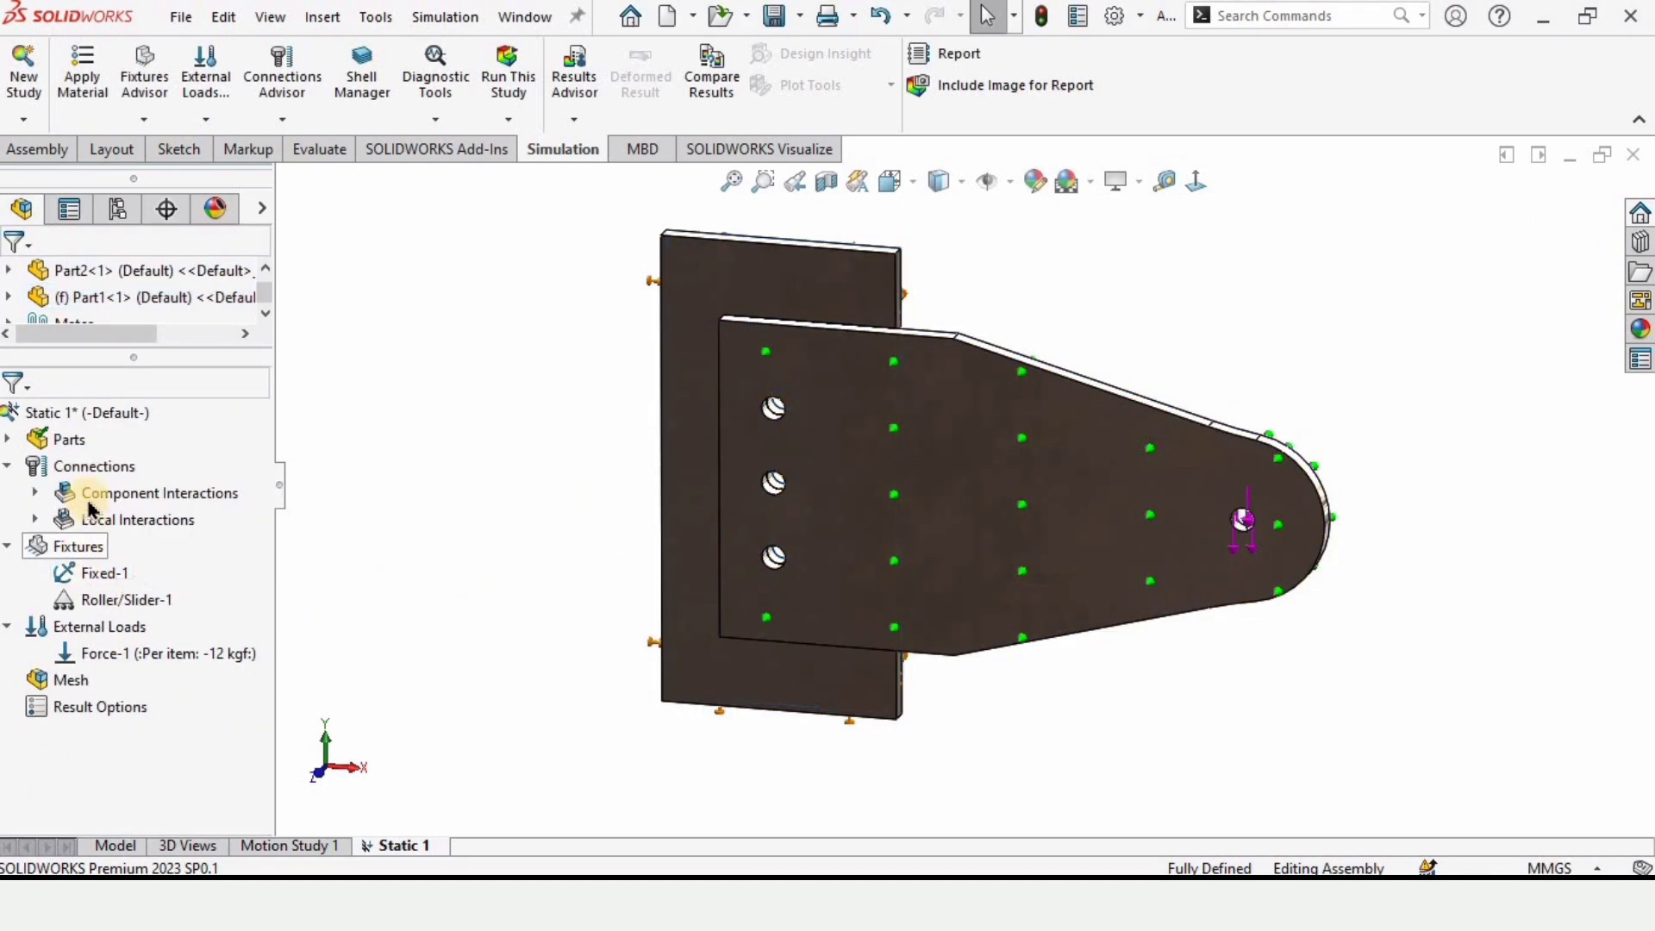
Start a counterbore bolt connector and select the front edge of the tapered plate's upper hole as the bolt head edge.
{"action": "right_click", "coordinate": [88, 473]}
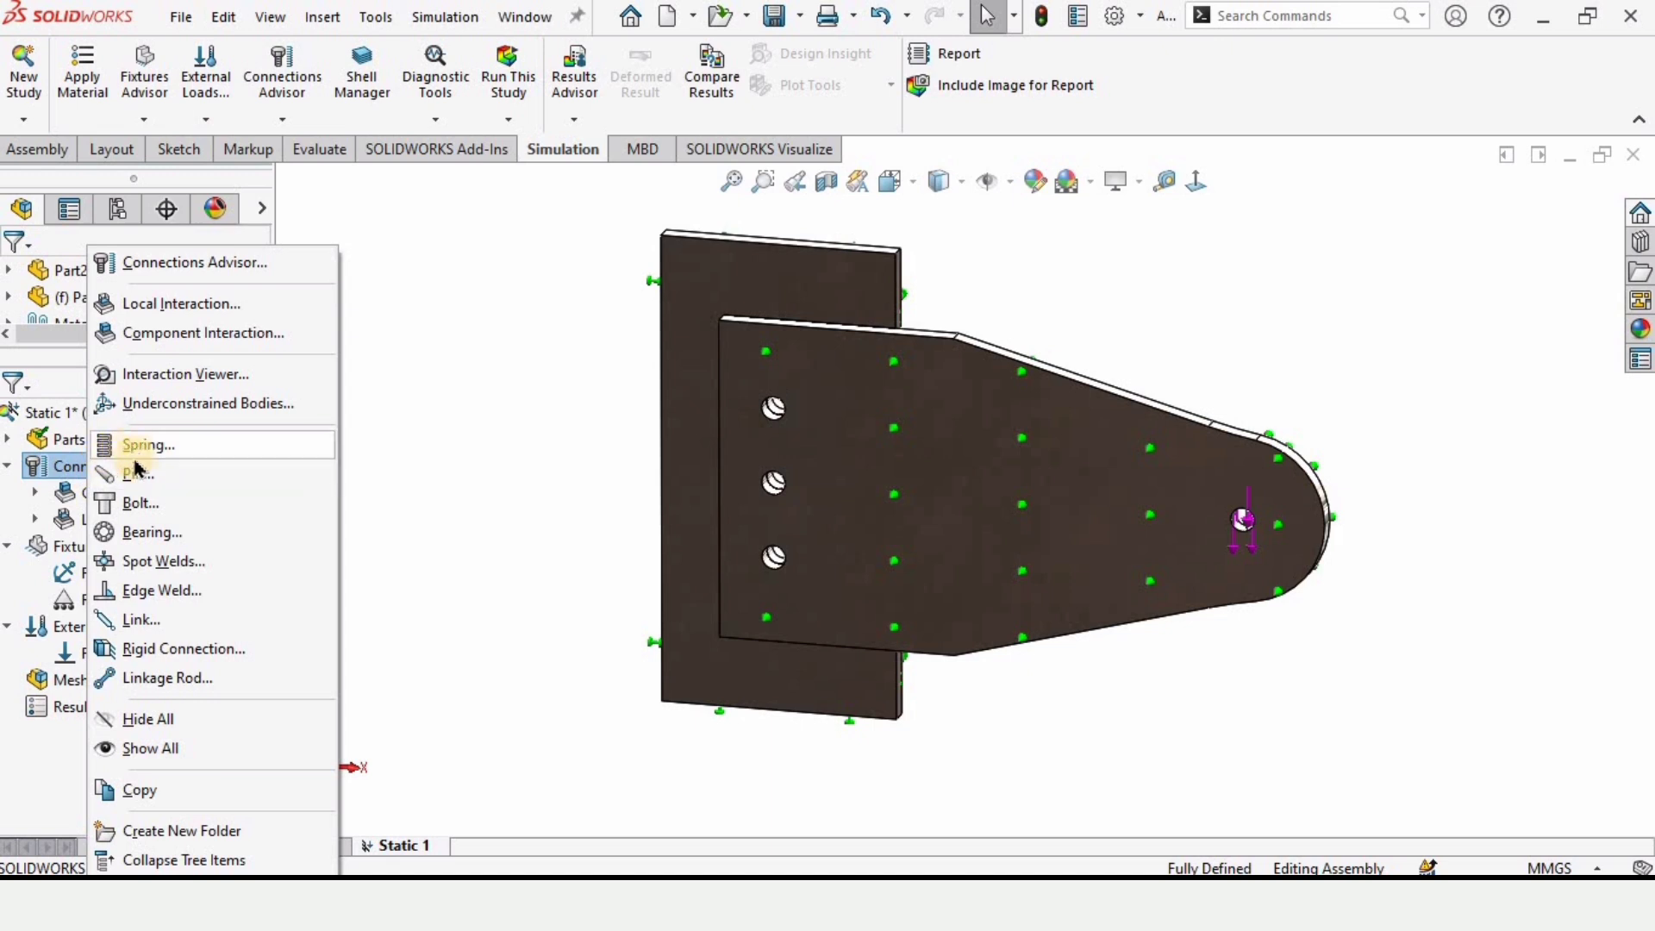
{"action": "left_click", "coordinate": [135, 502]}
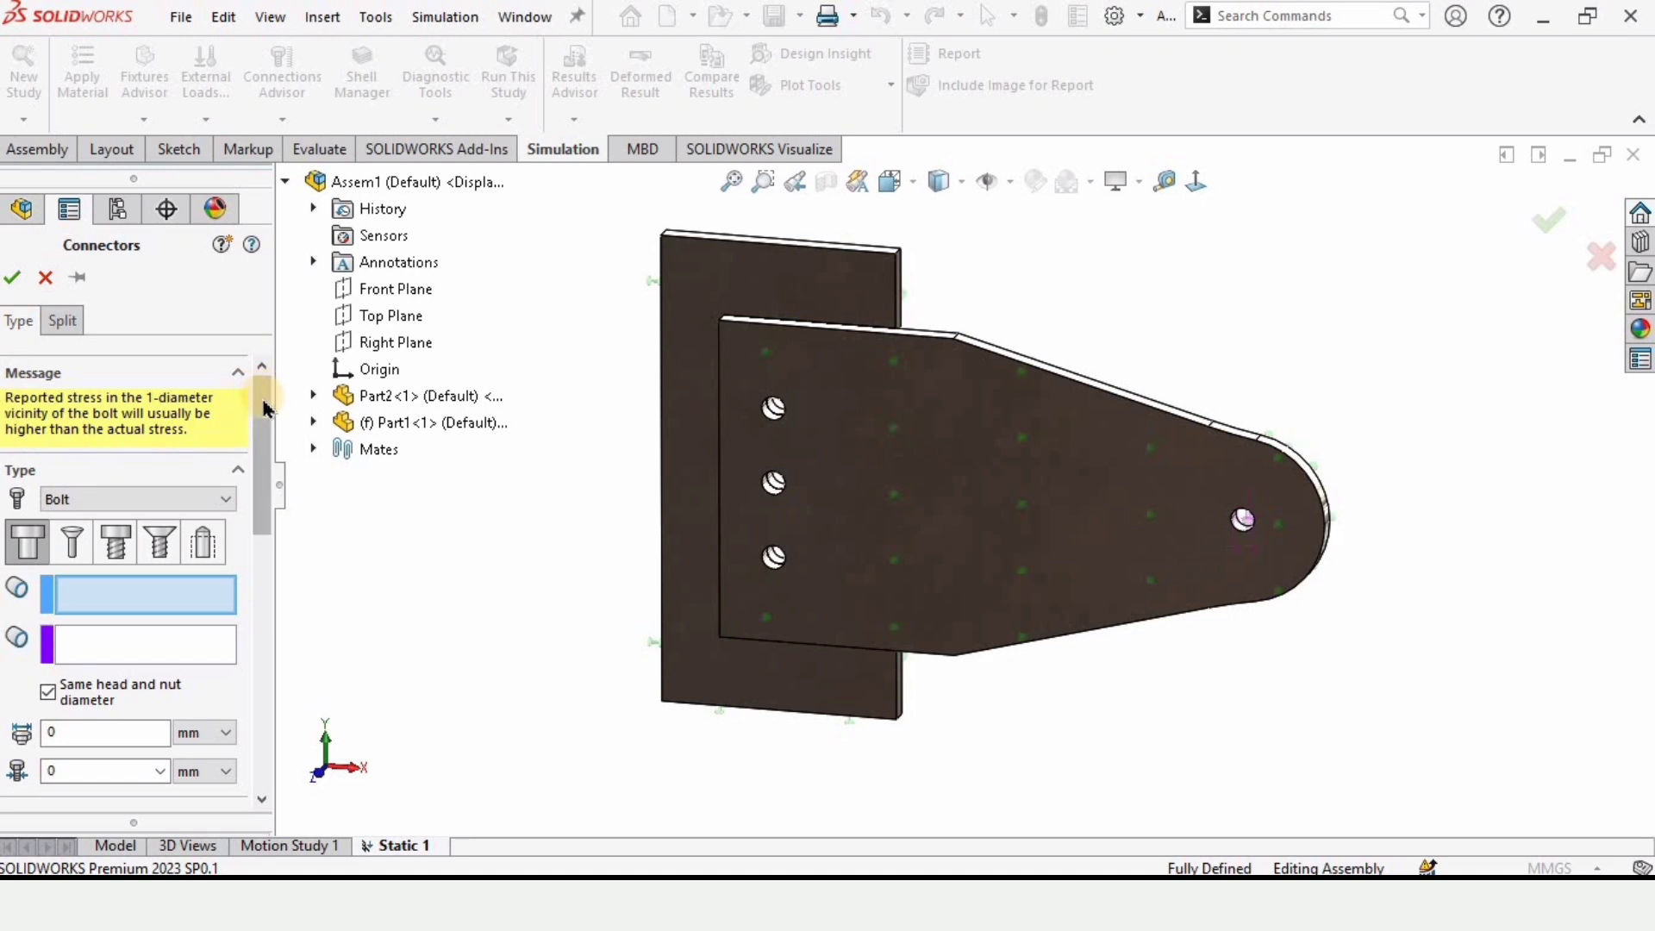
{"action": "mouse_move", "coordinate": [264, 401]}
{"action": "left_mouse_down"}
{"action": "mouse_move", "coordinate": [266, 455]}
{"action": "mouse_move", "coordinate": [261, 426]}
{"action": "left_mouse_up"}
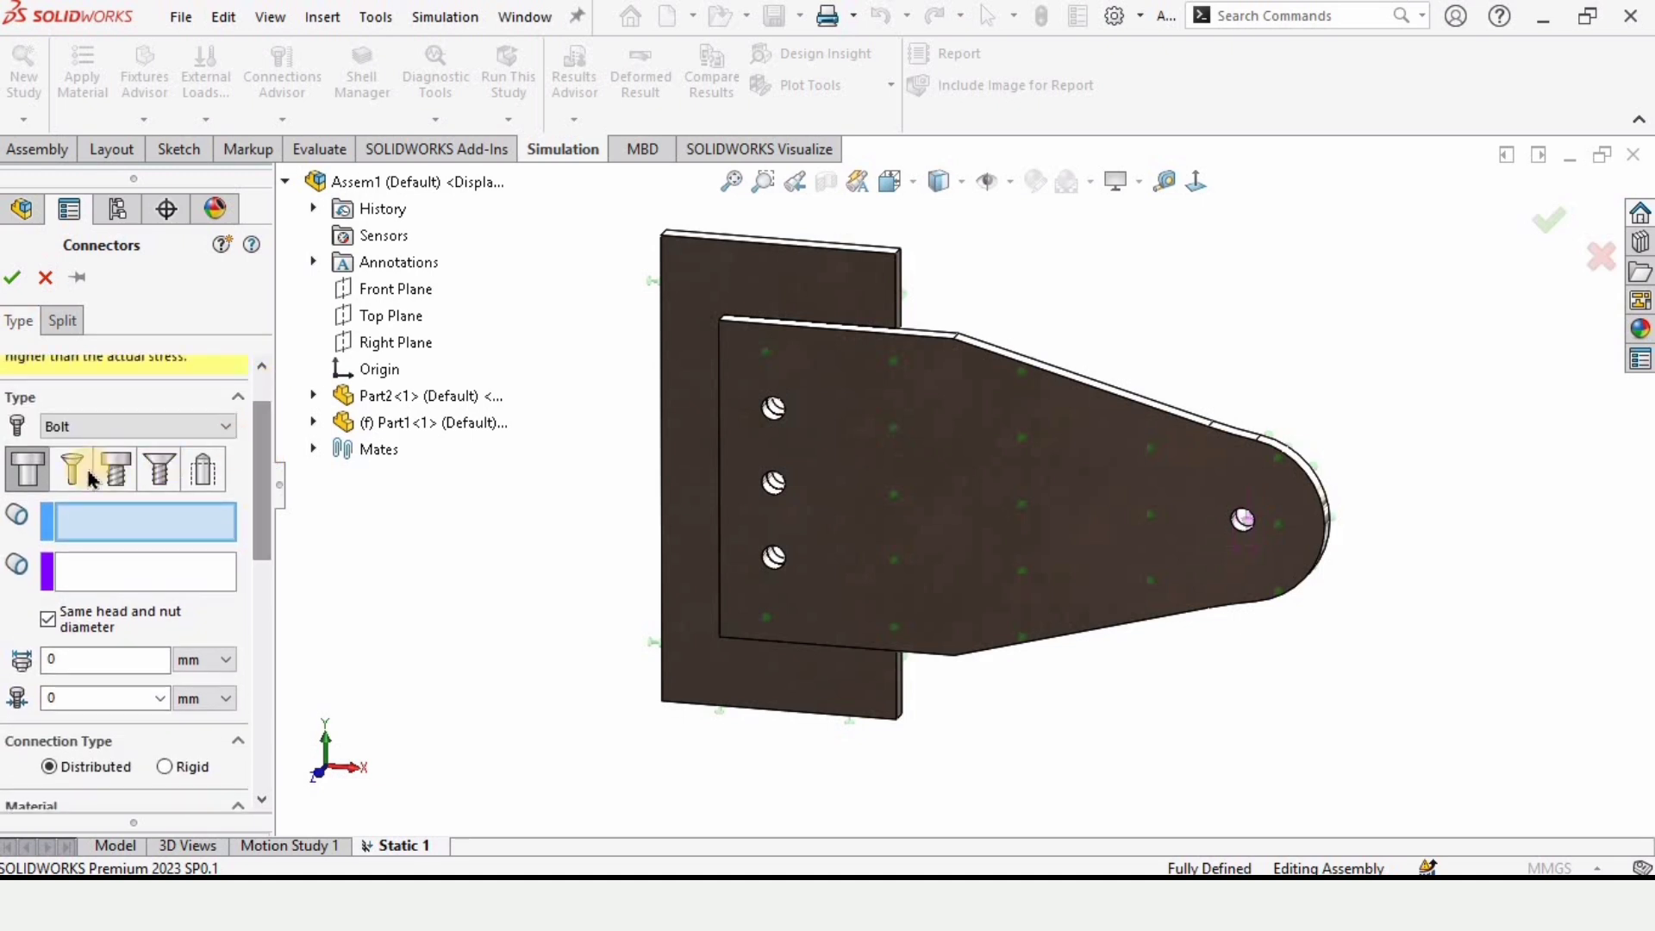
{"action": "left_click", "coordinate": [35, 470]}
{"action": "left_click", "coordinate": [69, 526]}
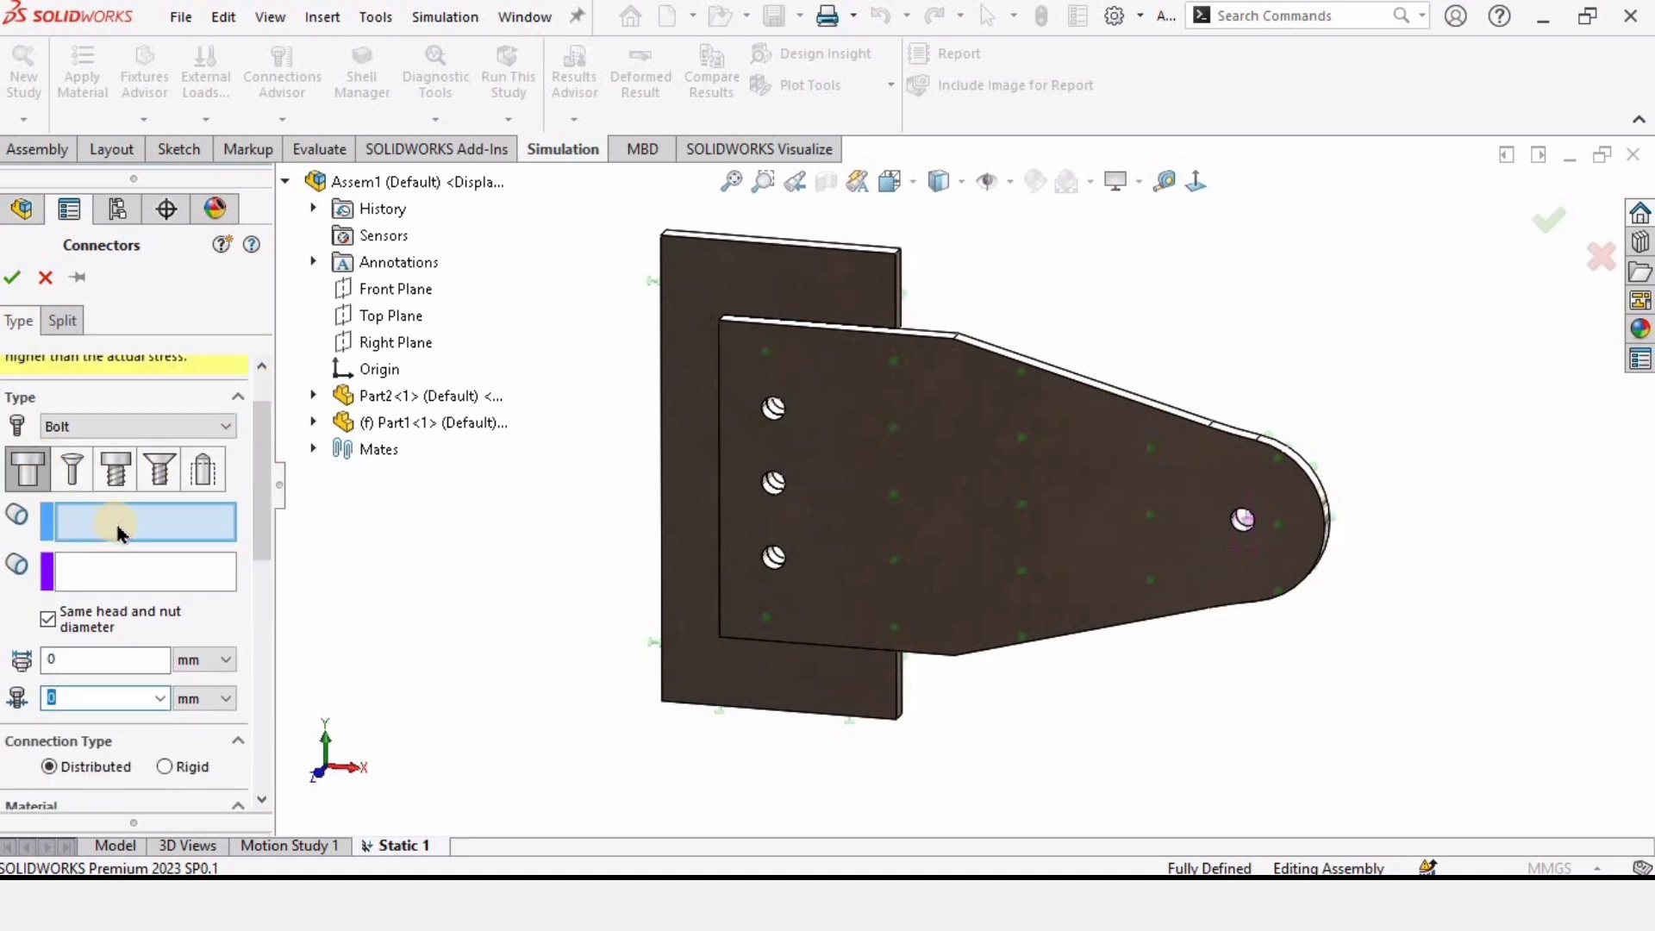
{"action": "scroll", "coordinate": [753, 442], "scroll_direction": "down", "scroll_amount": 5}
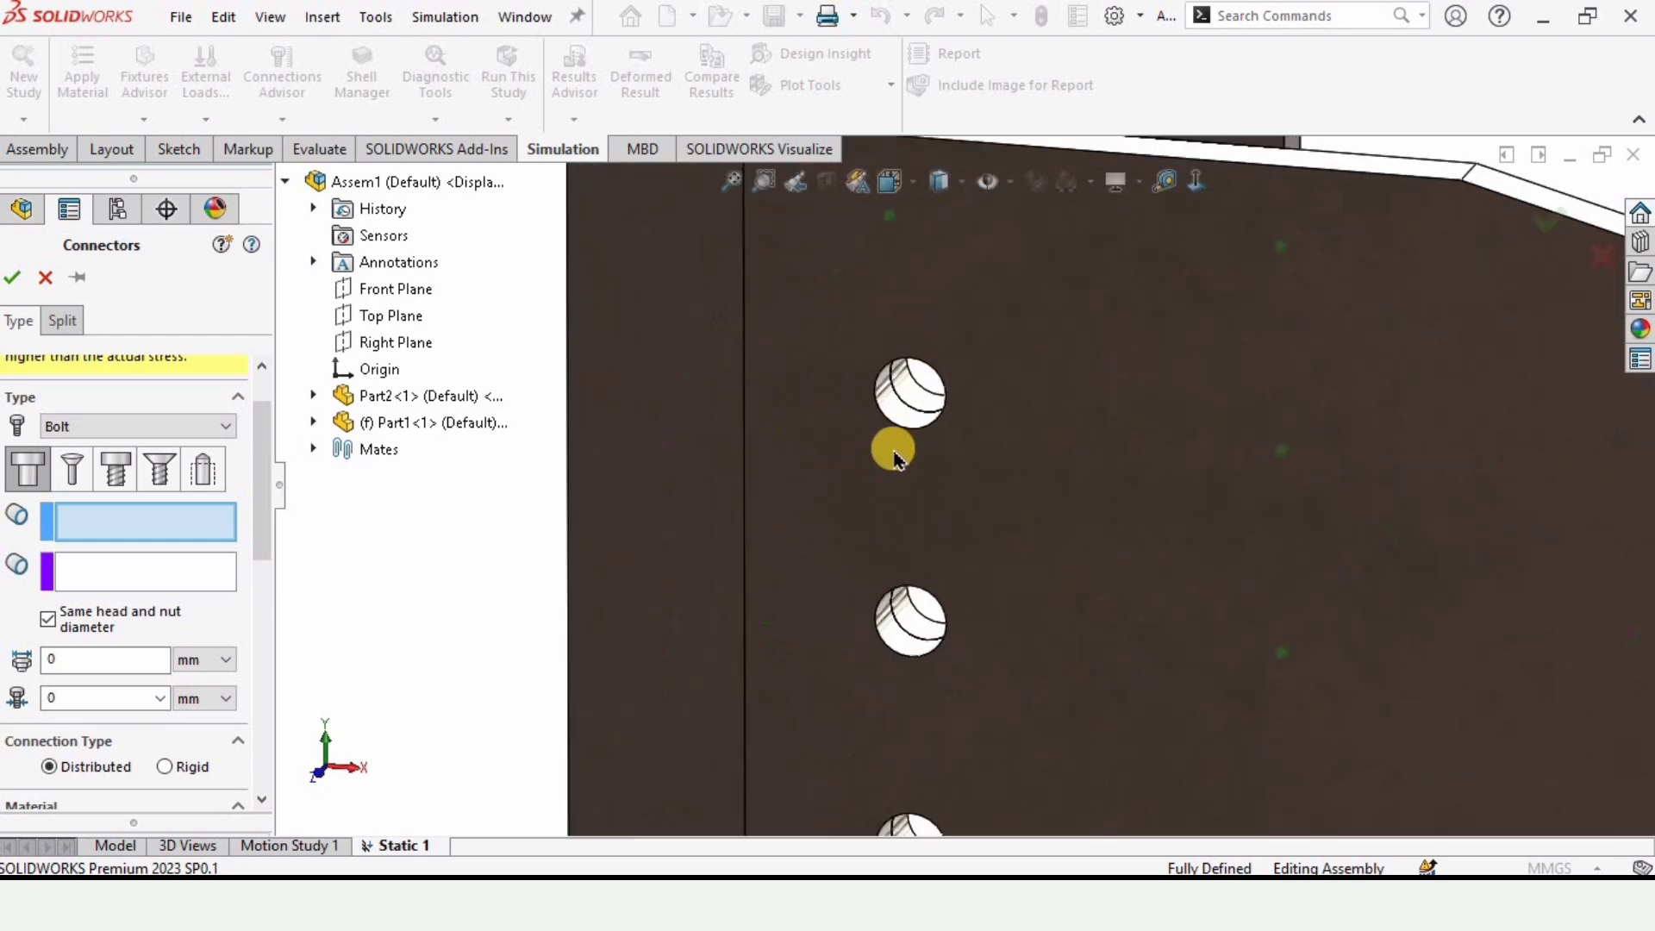
{"action": "left_click", "coordinate": [960, 433]}
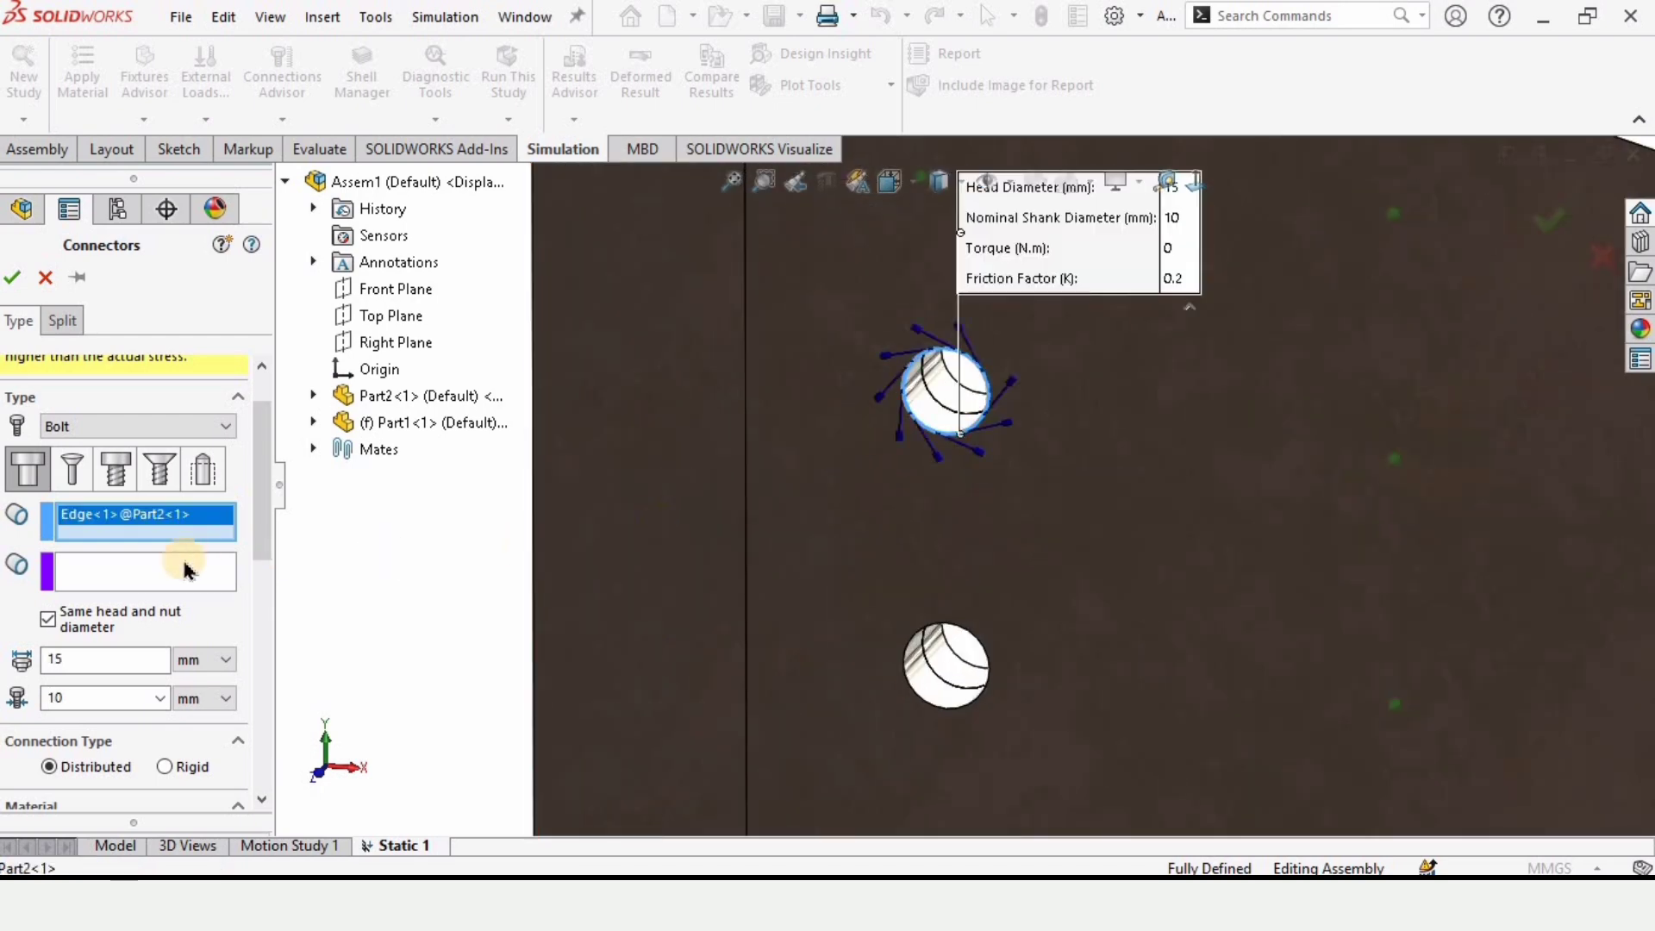
Select the rear edge of the rectangular plate's upper hole as the bolt's nut edge.
{"action": "left_click", "coordinate": [145, 571]}
{"action": "scroll", "coordinate": [877, 485], "scroll_direction": "up", "scroll_amount": 5}
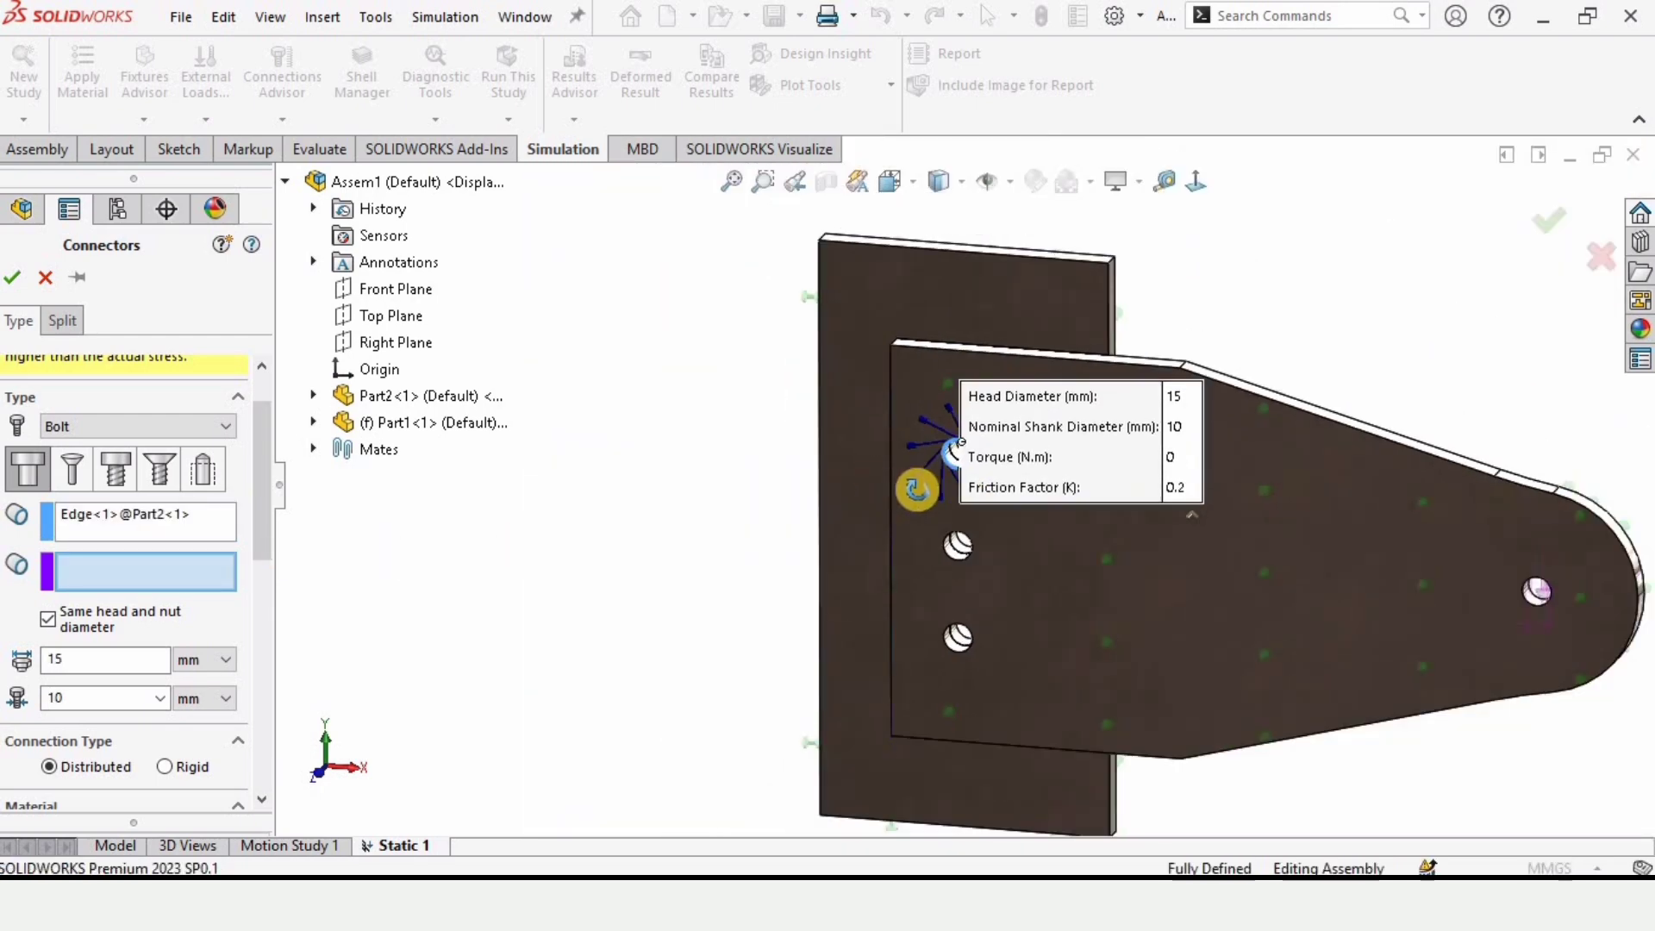
{"action": "middle_click_drag", "start_coordinate": [916, 480], "coordinate": [1487, 550]}
{"action": "scroll", "coordinate": [1488, 549], "scroll_direction": "down", "scroll_amount": 5}
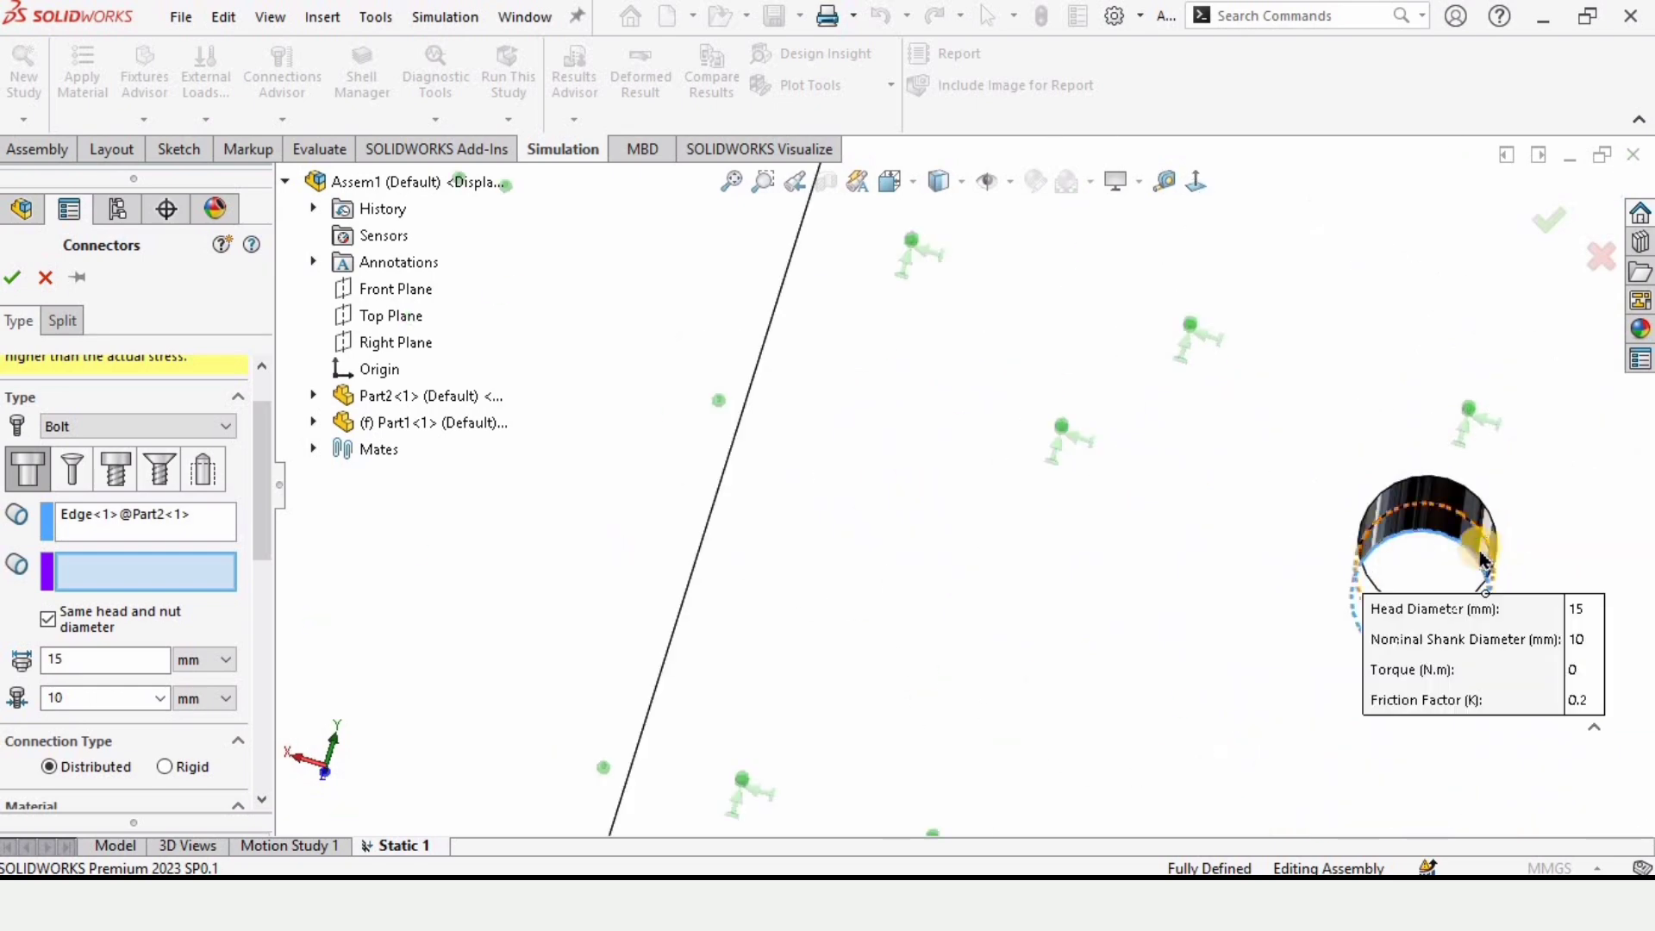
{"action": "left_click", "coordinate": [1467, 489]}
{"action": "scroll", "coordinate": [1379, 498], "scroll_direction": "up", "scroll_amount": 7}
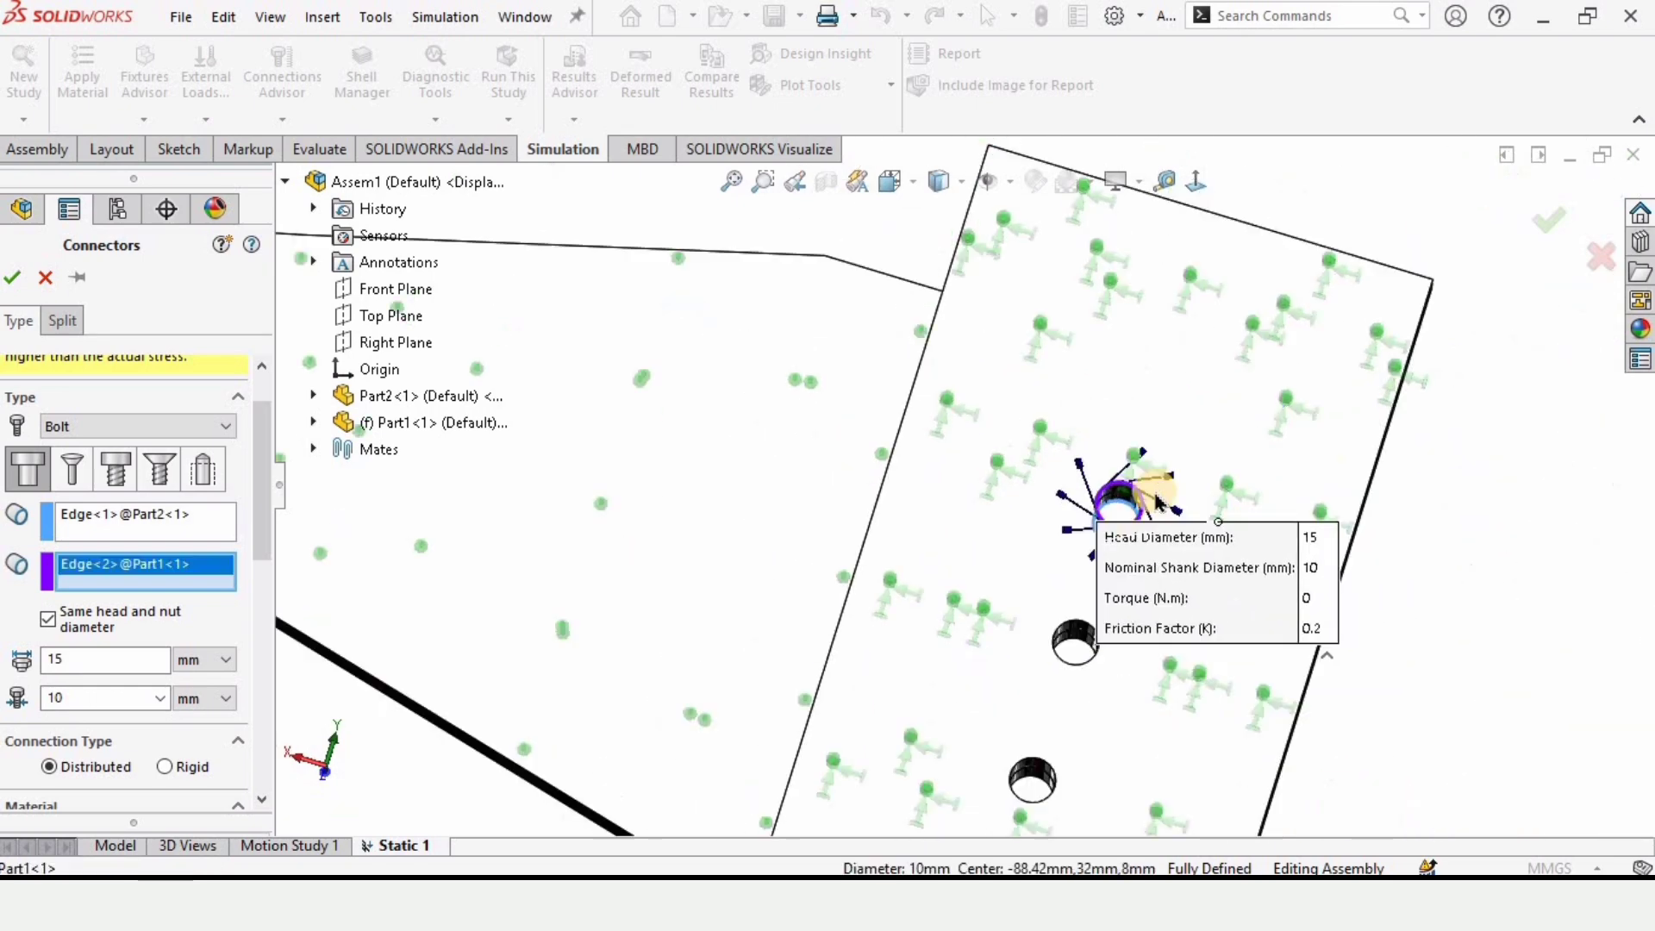
{"action": "middle_click_drag", "start_coordinate": [1115, 439], "coordinate": [1396, 591]}
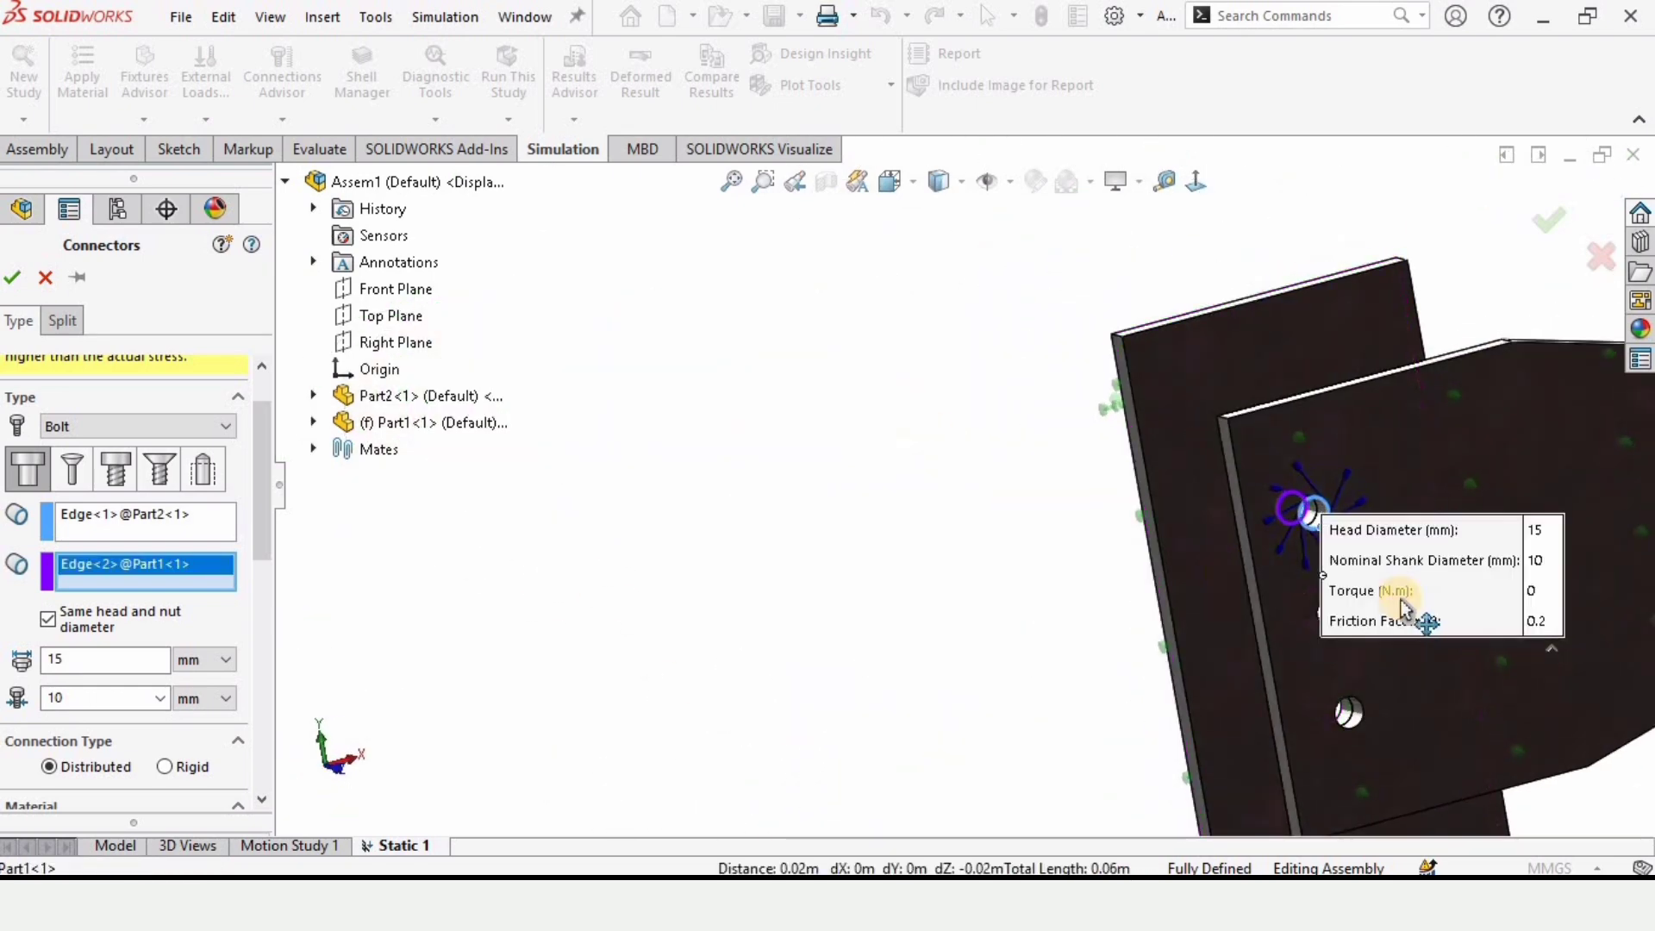
Enable the bolt's strength data with 1.75 threads/mm, keep the connector settings pinned open, and create the upper bolt.
{"action": "scroll", "coordinate": [1153, 462], "scroll_direction": "down", "scroll_amount": 4}
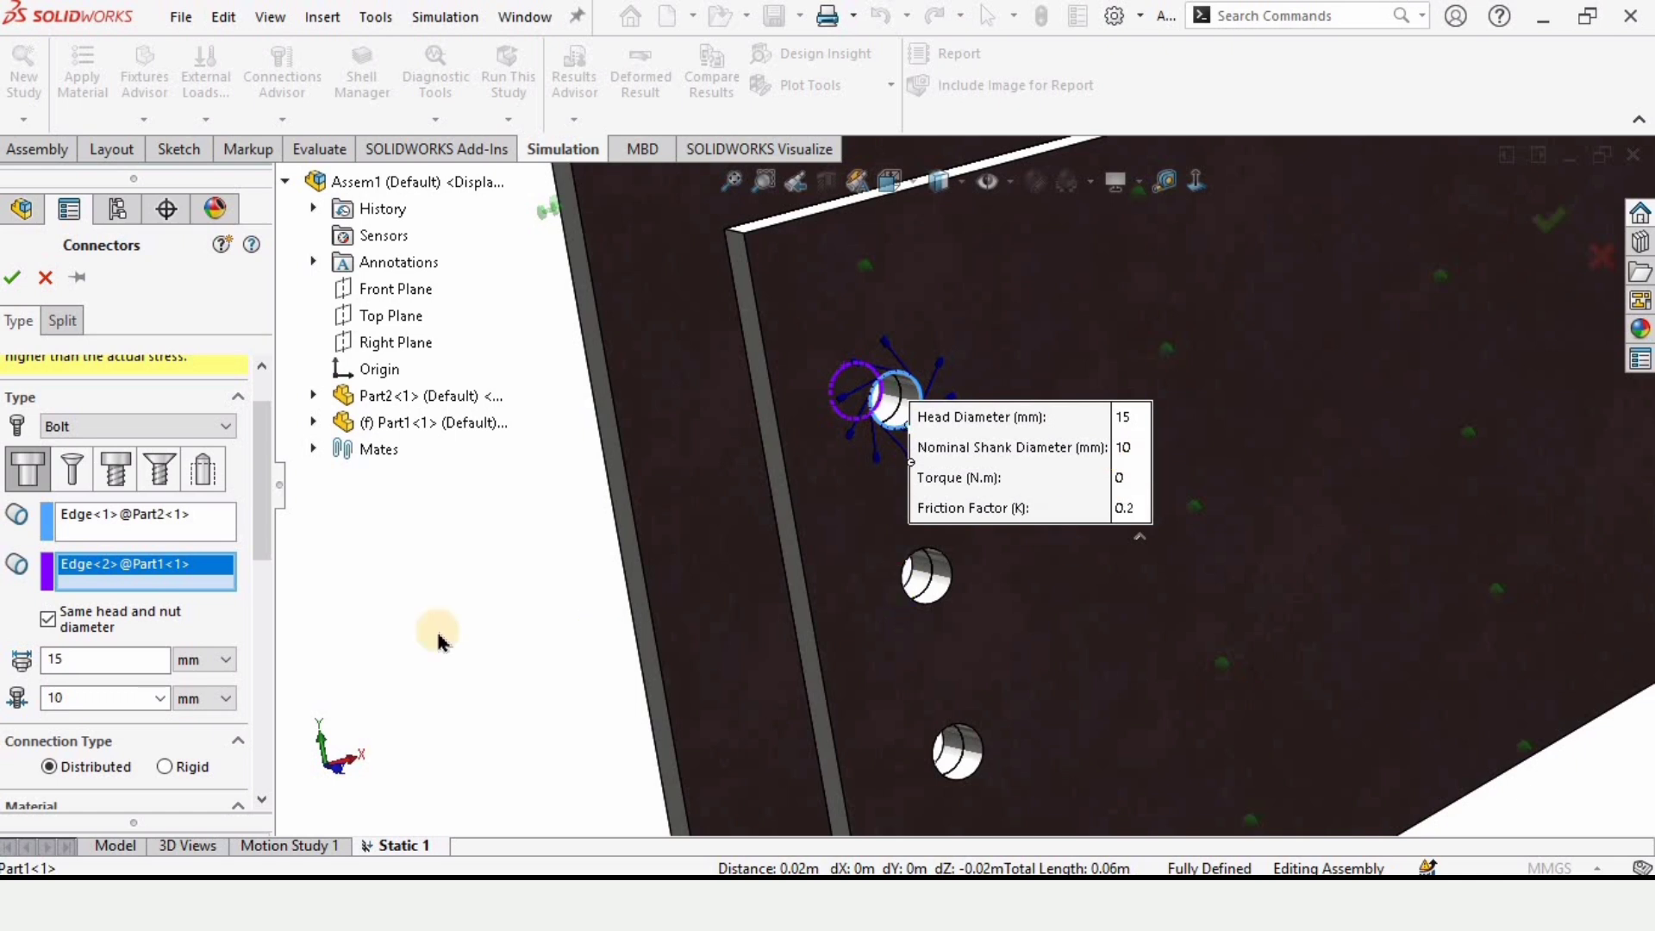
{"action": "scroll", "coordinate": [260, 471], "scroll_direction": "down", "scroll_amount": 3}
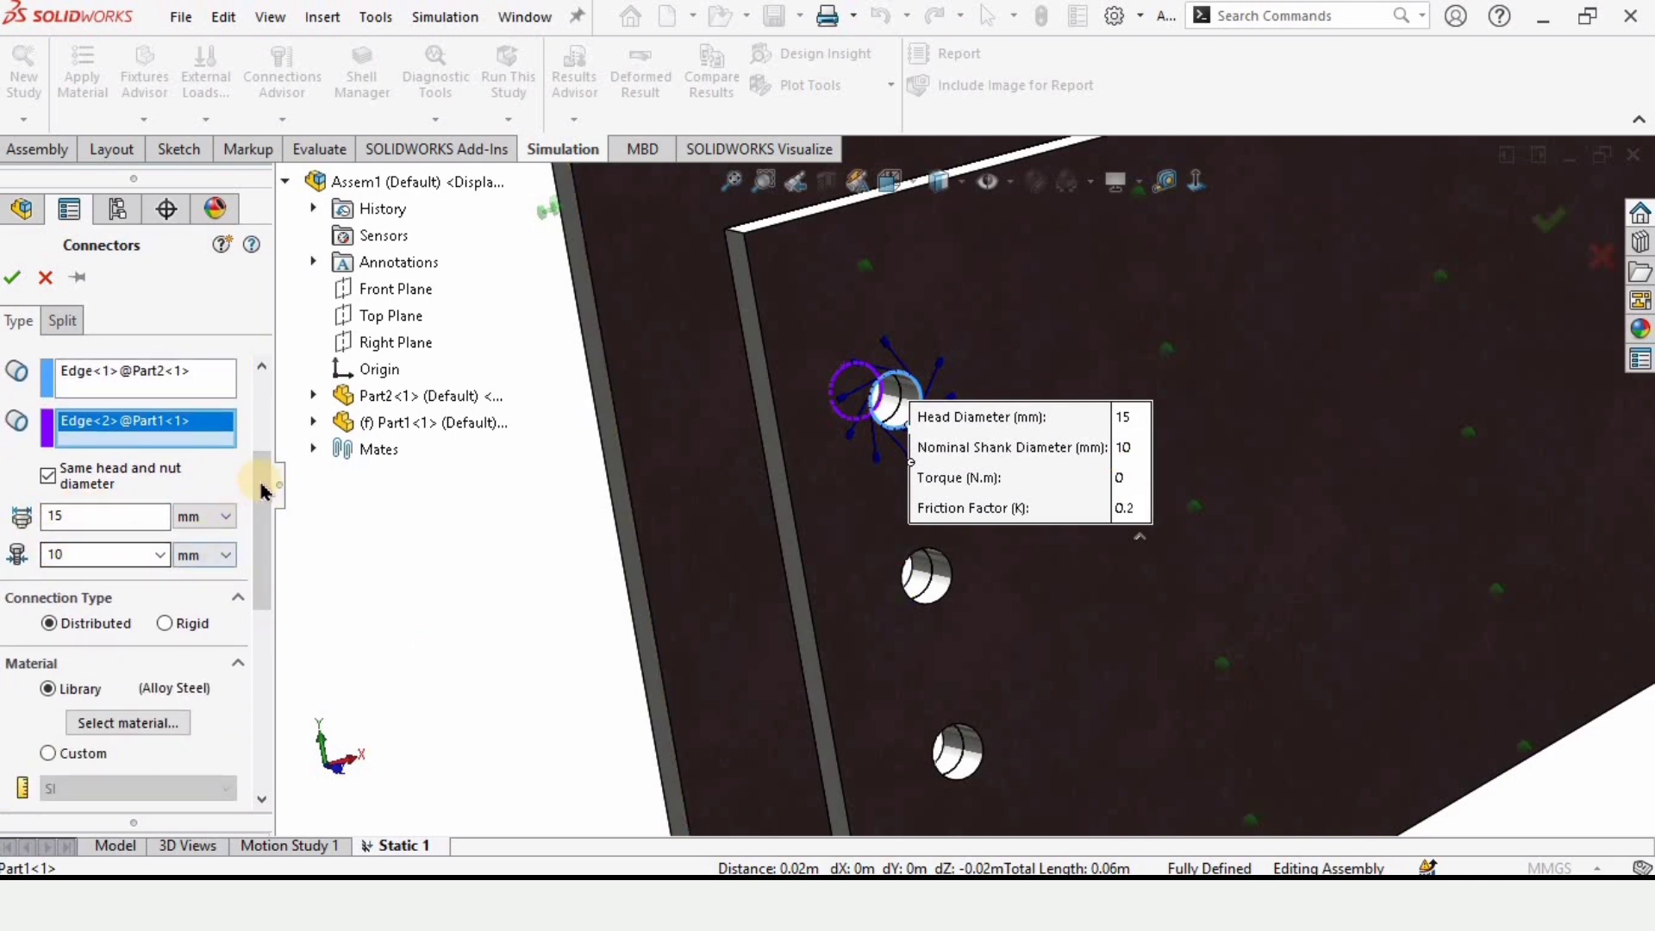
{"action": "scroll", "coordinate": [258, 483], "scroll_direction": "down", "scroll_amount": 4}
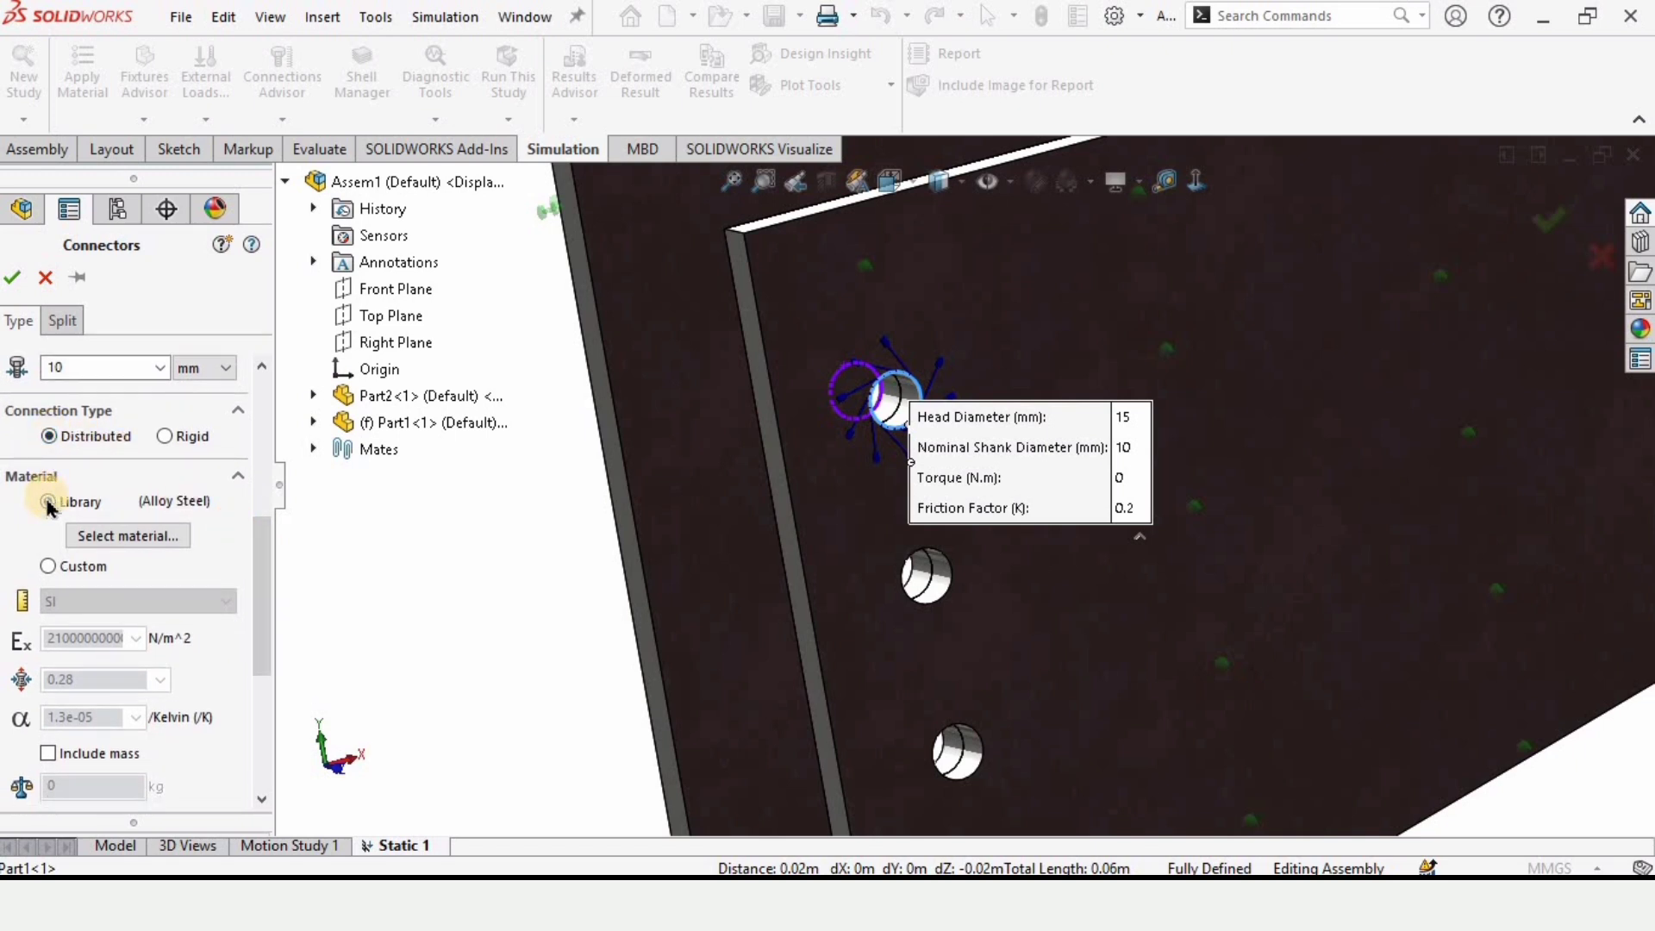
{"action": "left_click_drag", "start_coordinate": [266, 565], "coordinate": [250, 681]}
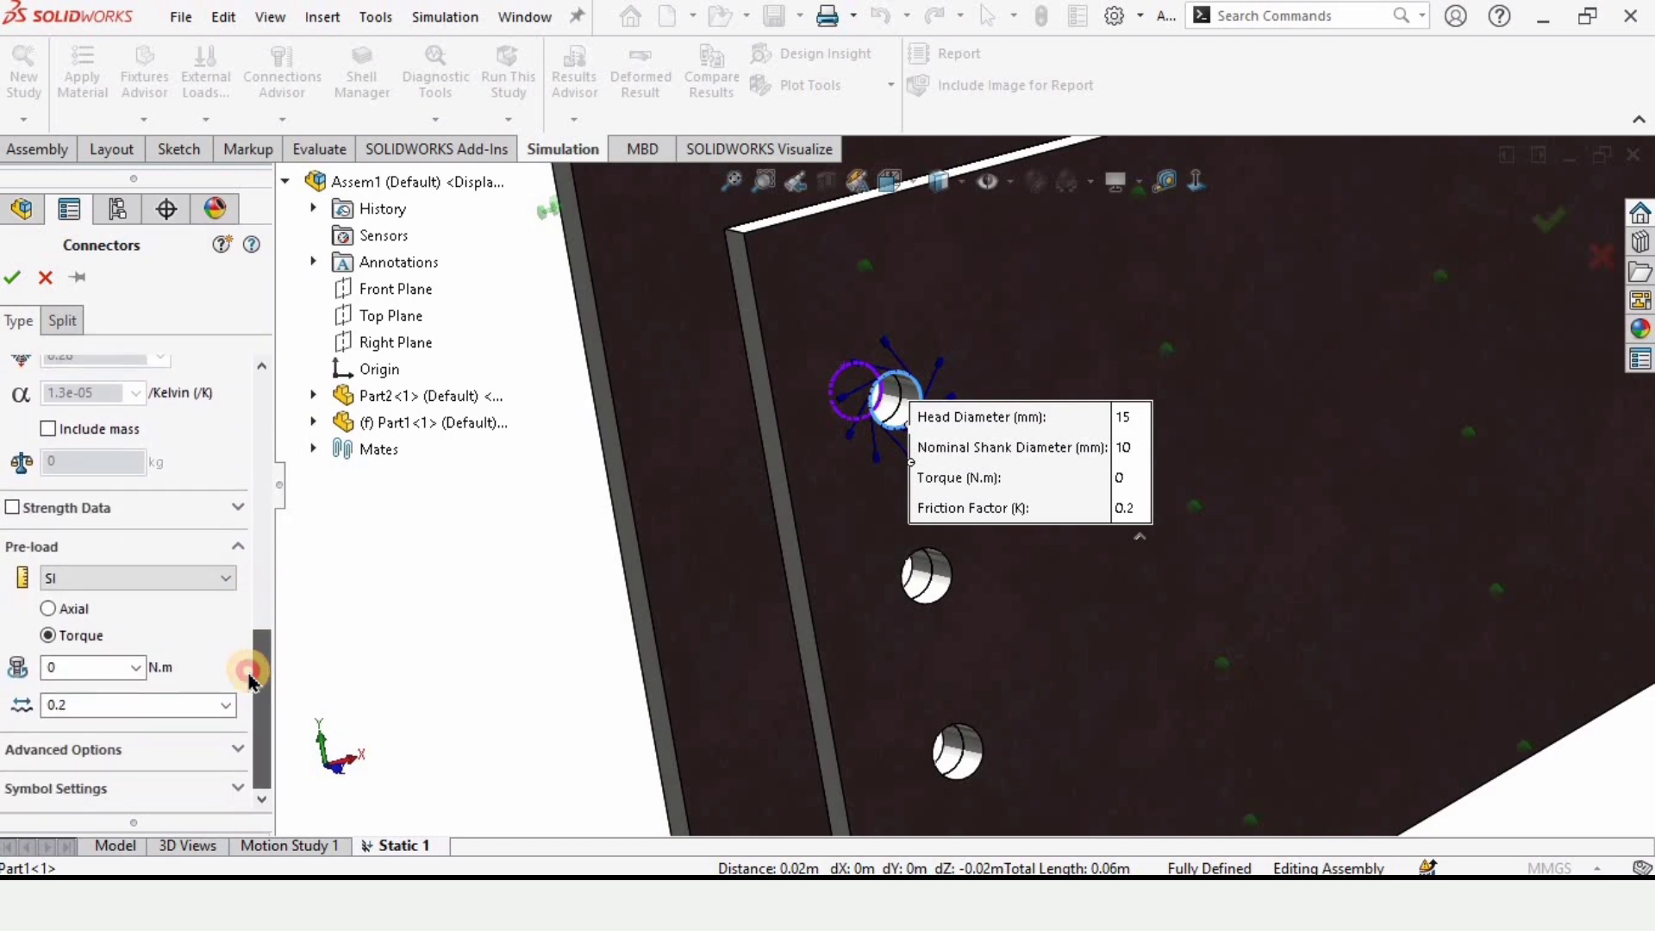
{"action": "left_click", "coordinate": [12, 509]}
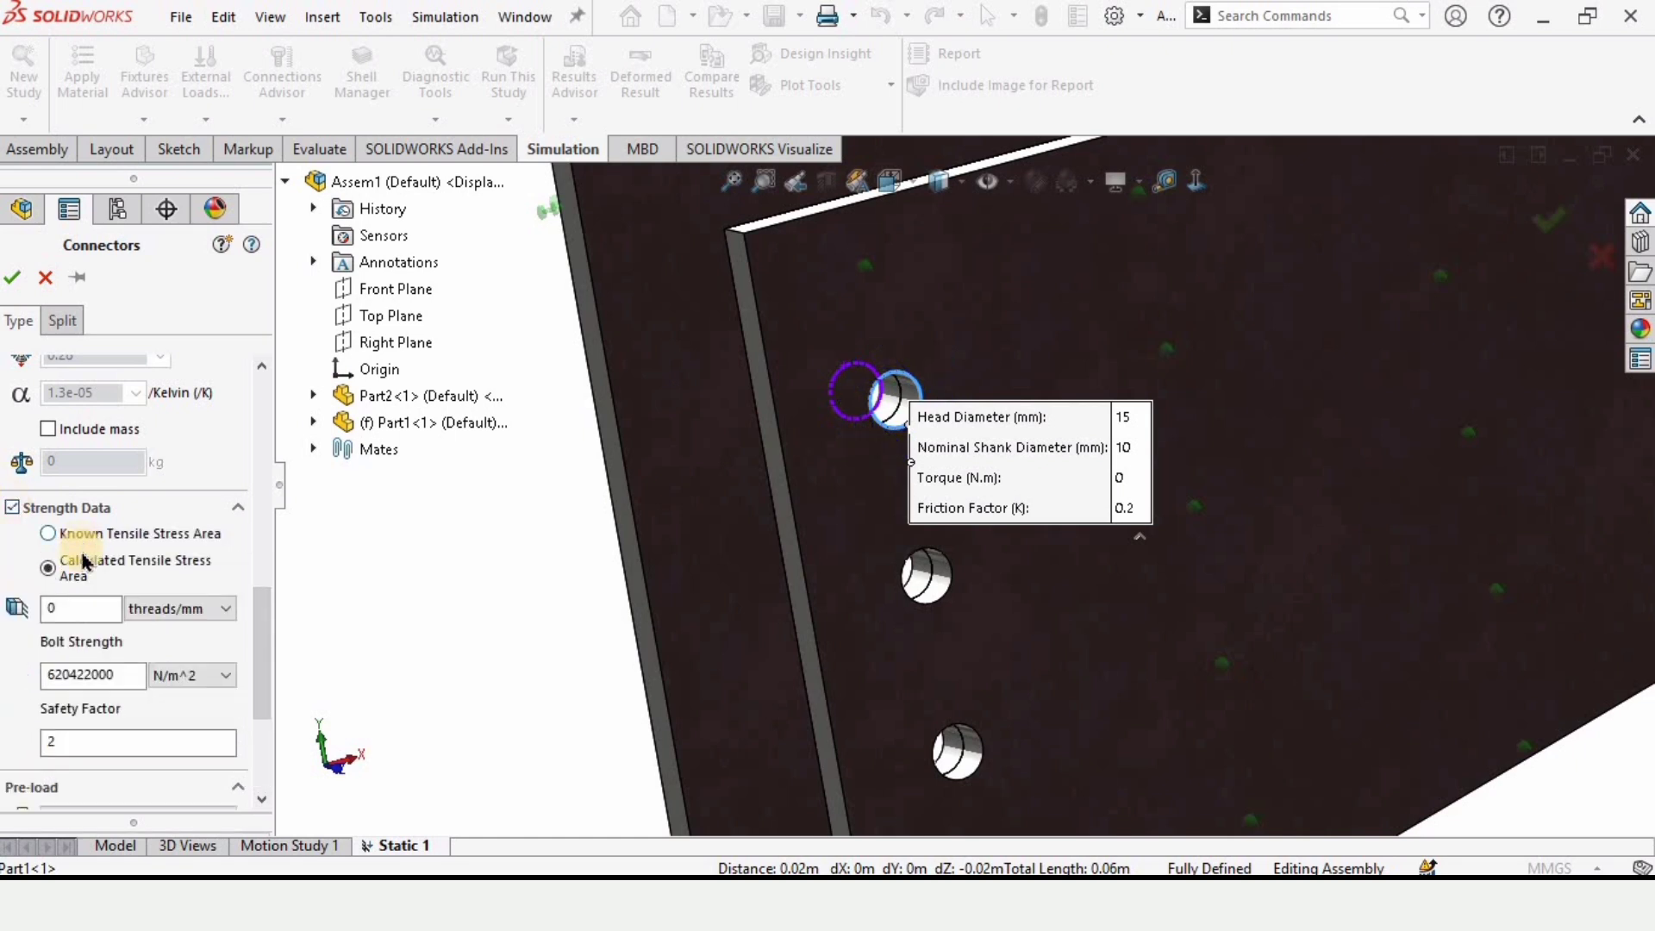
{"action": "left_click_drag", "start_coordinate": [71, 612], "coordinate": [38, 619]}
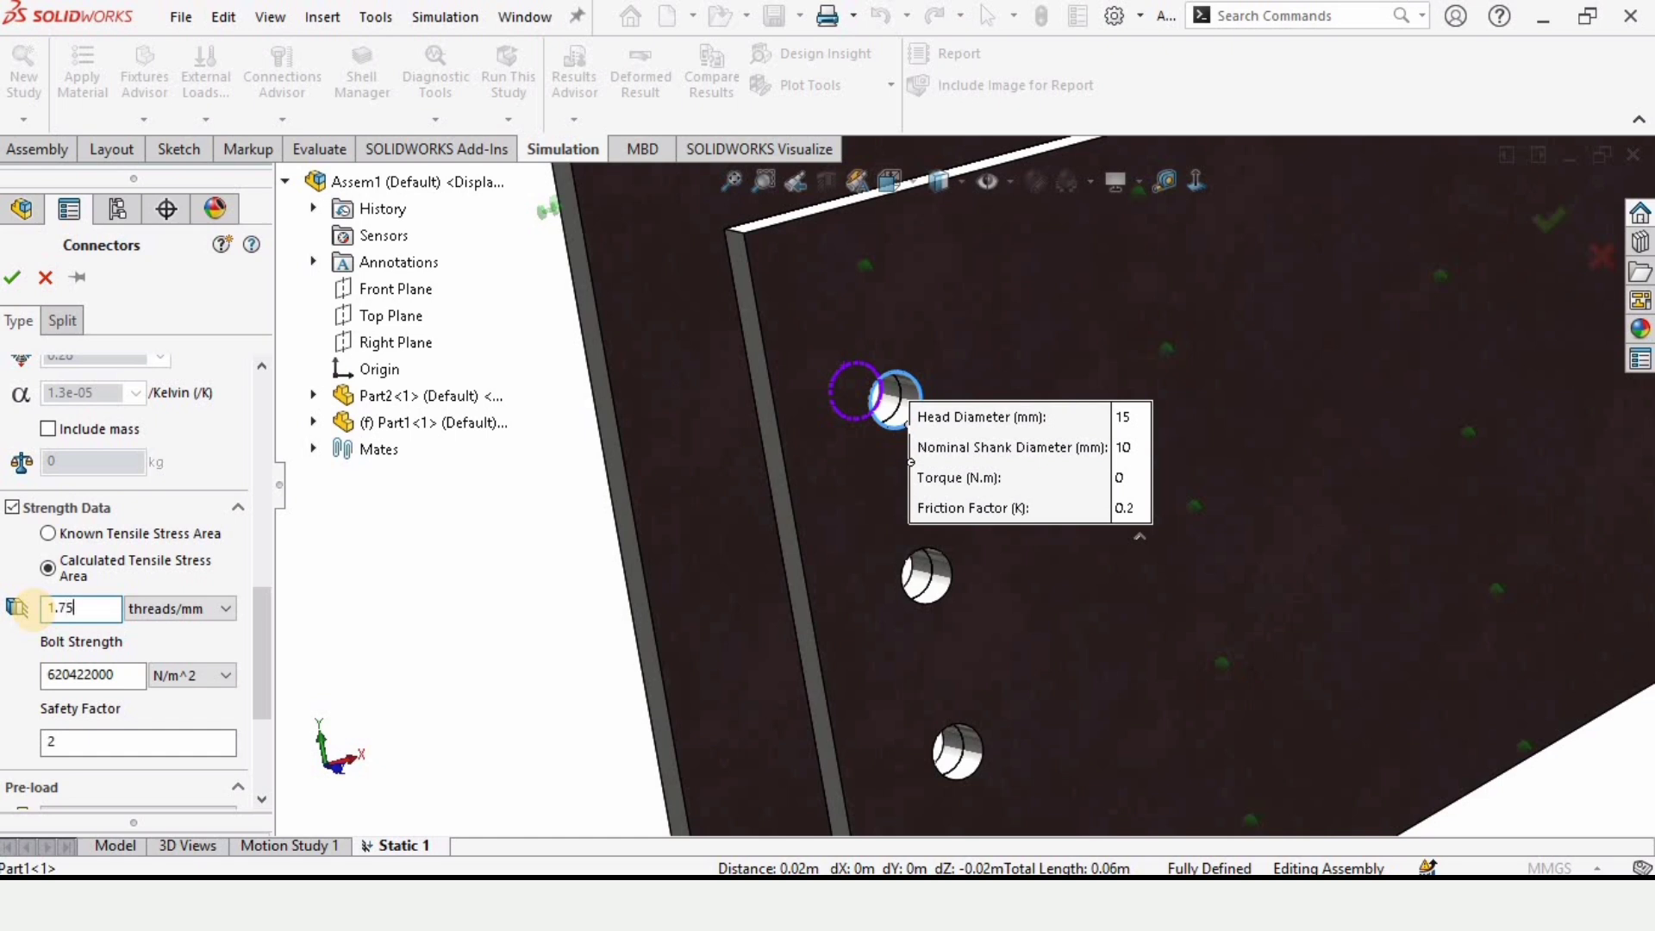
{"action": "scroll", "coordinate": [258, 655], "scroll_direction": "down", "scroll_amount": 3}
{"action": "scroll", "coordinate": [250, 638], "scroll_direction": "up", "scroll_amount": 4}
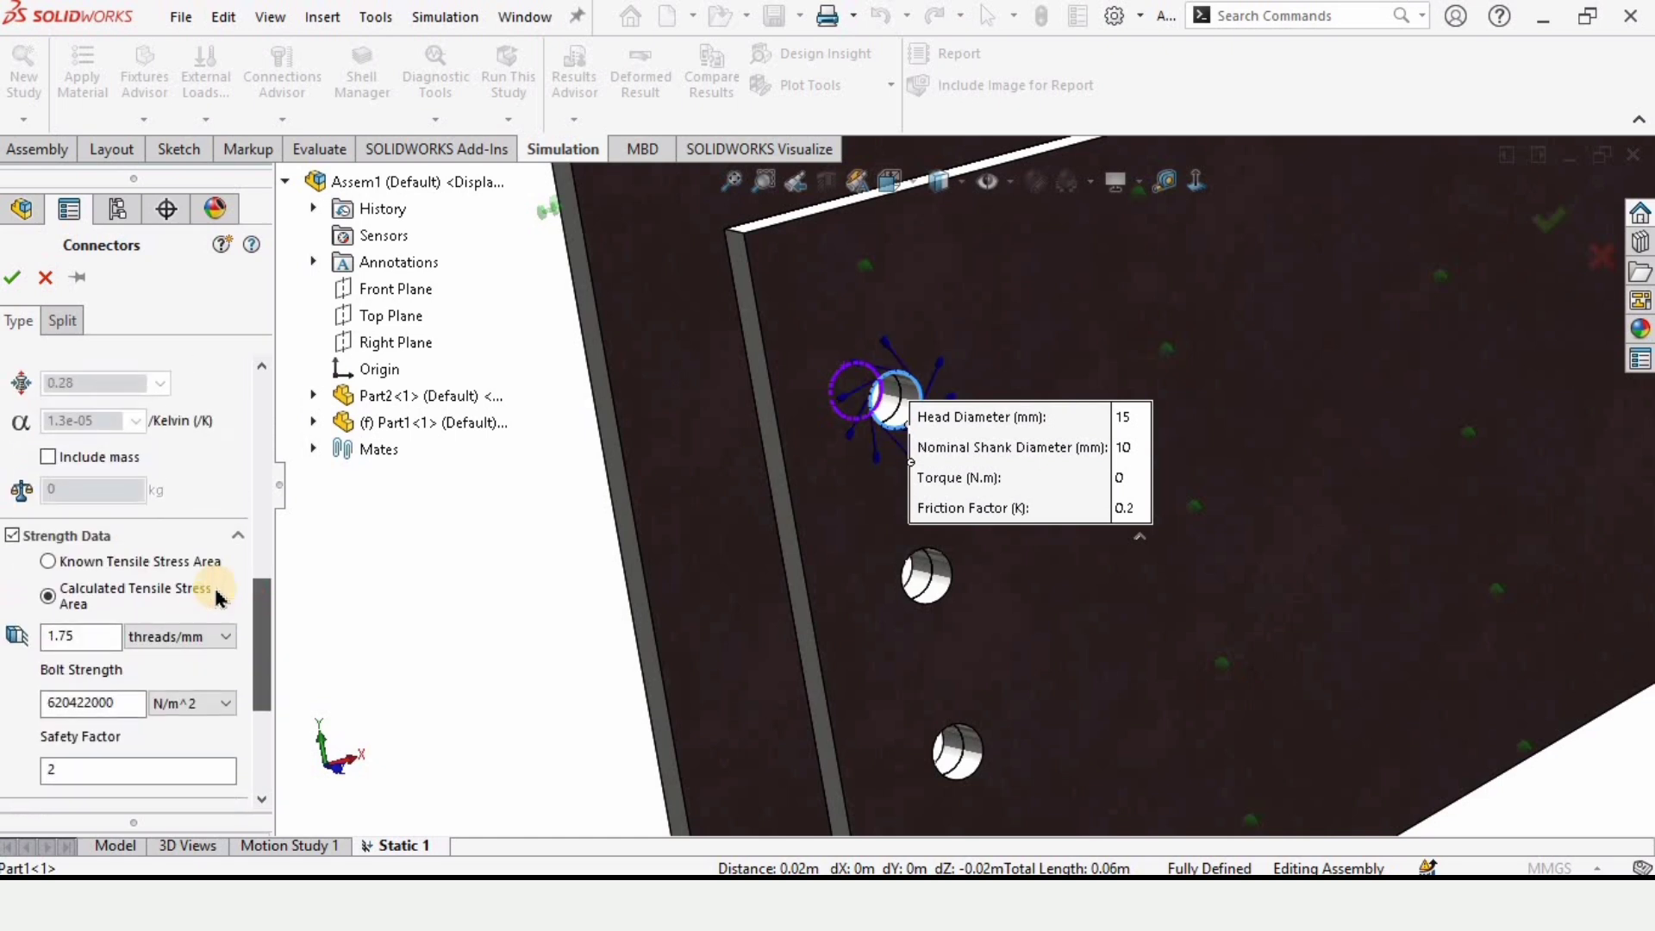
{"action": "left_click", "coordinate": [77, 278]}
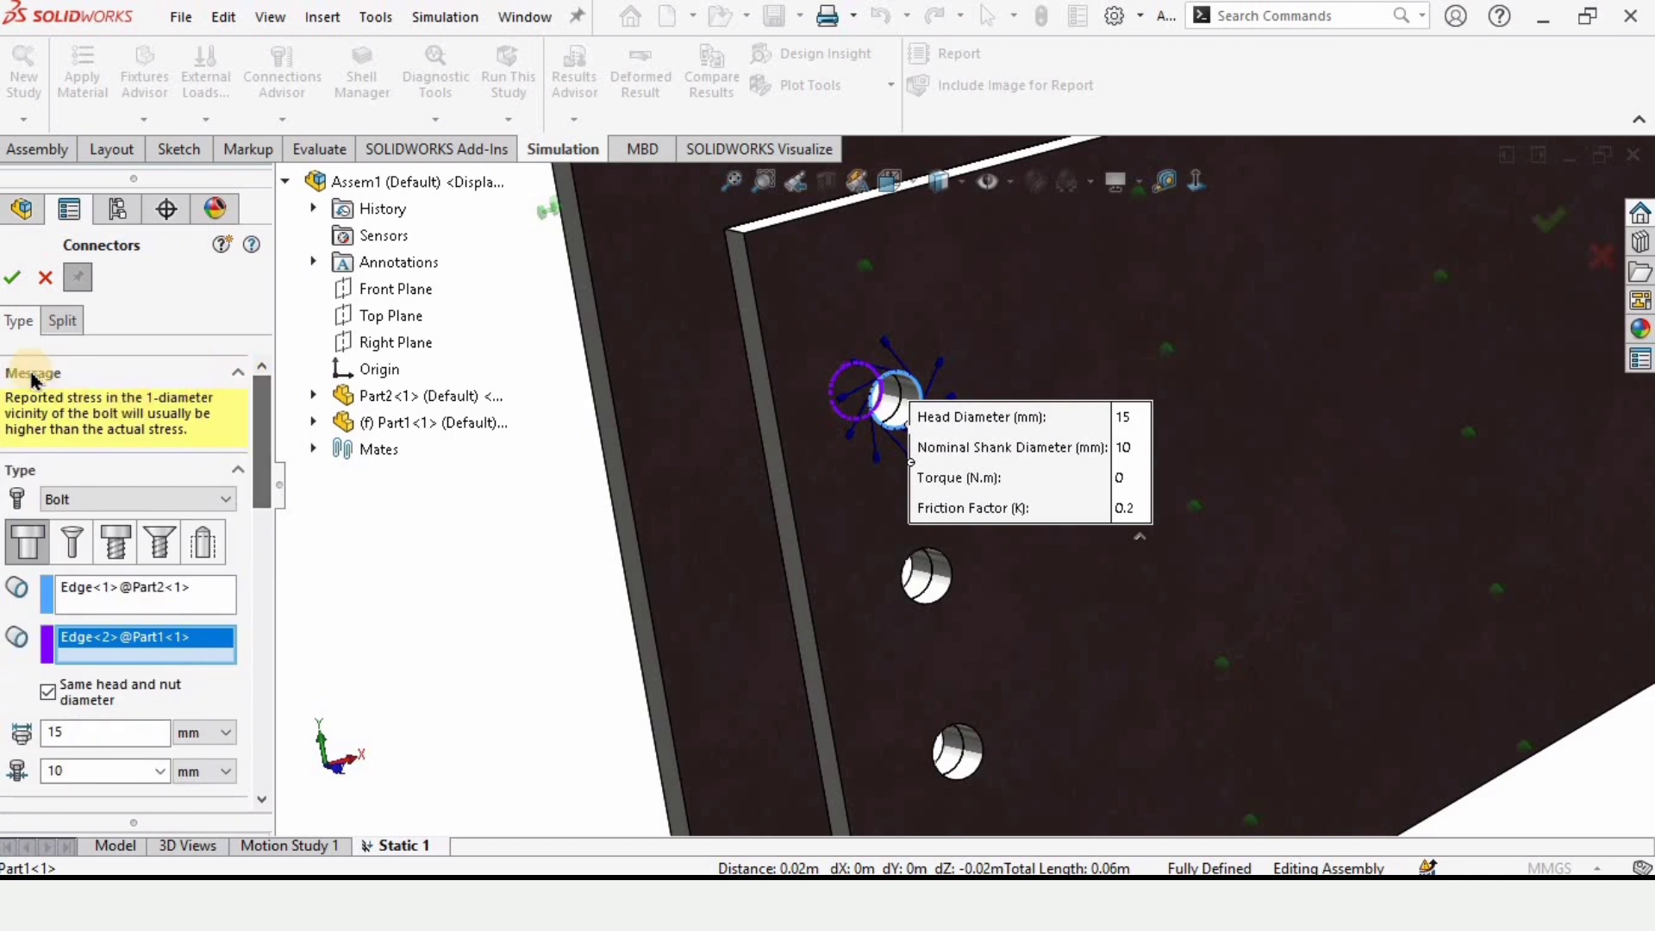
{"action": "left_click", "coordinate": [13, 280]}
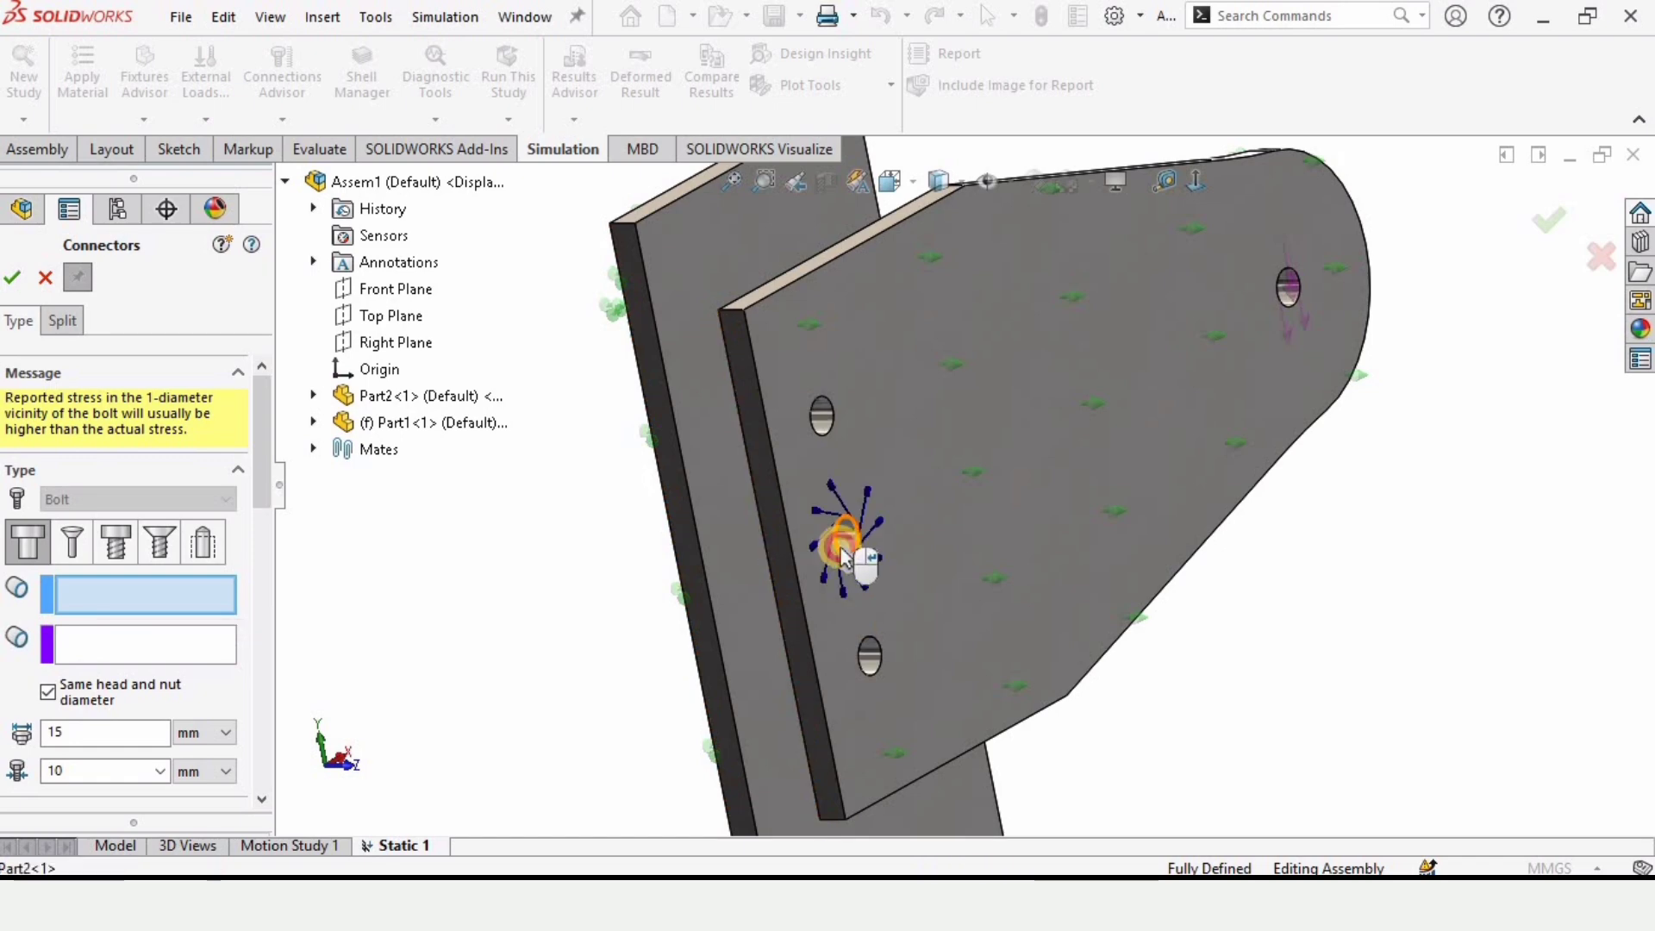
Create a matching bolt through the middle hole, from the tapered plate's front edge to the rectangular plate's rear edge.
{"action": "left_click", "coordinate": [852, 547]}
{"action": "left_click", "coordinate": [162, 648]}
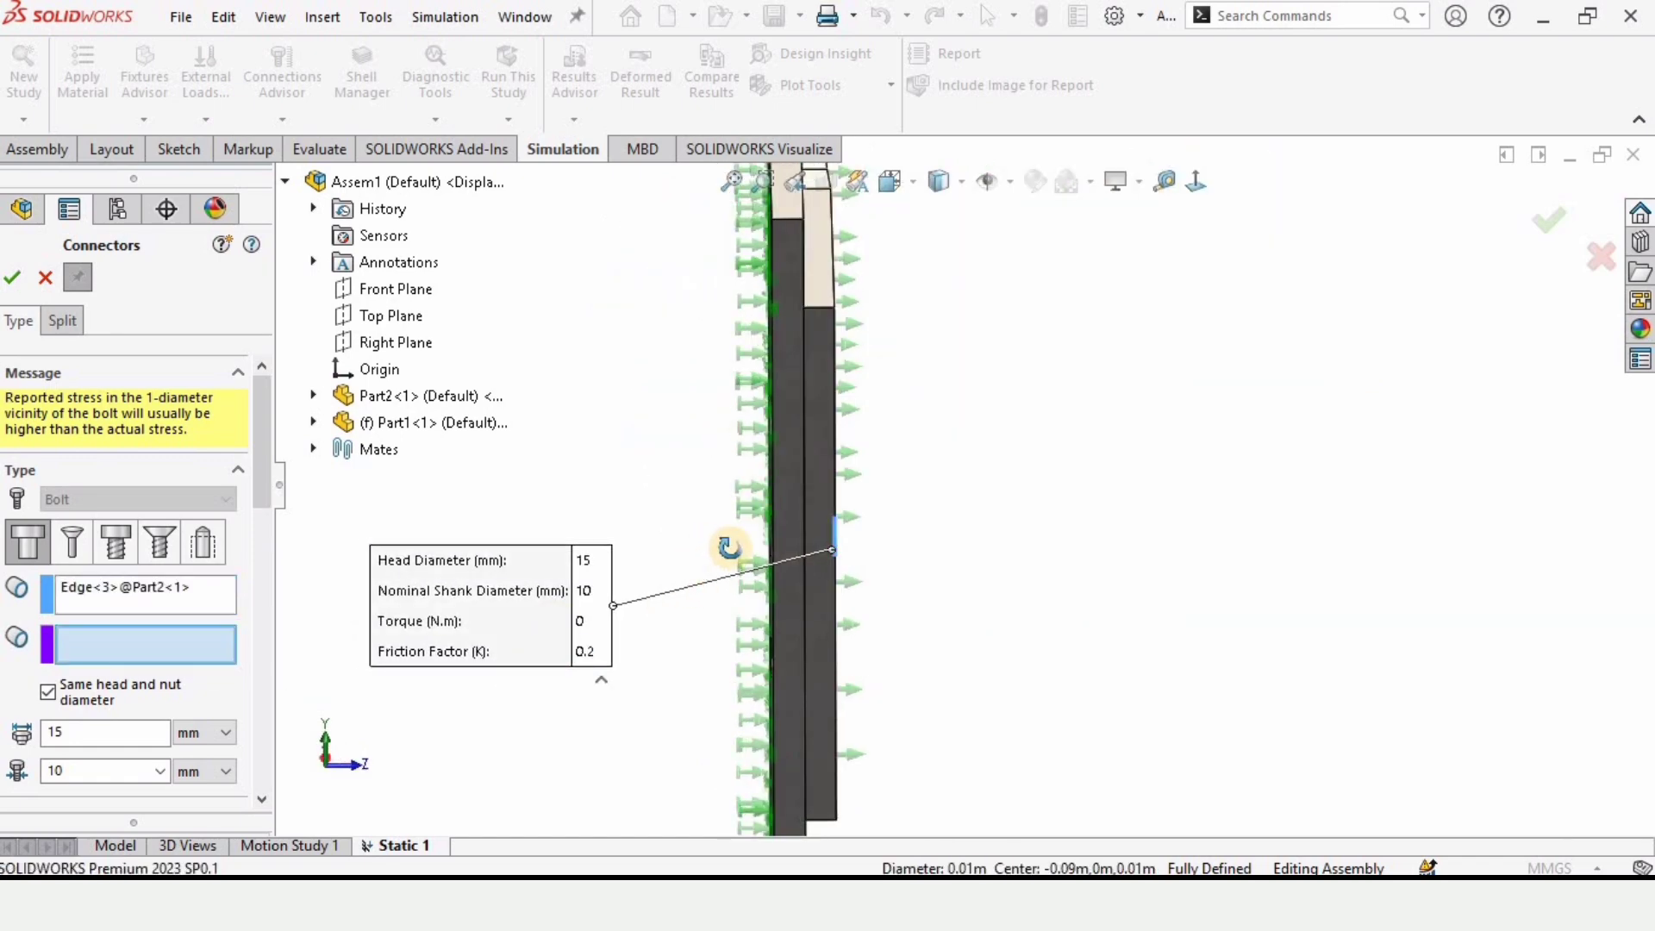
{"action": "middle_click_drag", "start_coordinate": [733, 550], "coordinate": [685, 533]}
{"action": "scroll", "coordinate": [702, 525], "scroll_direction": "down", "scroll_amount": 2}
{"action": "left_click", "coordinate": [726, 505]}
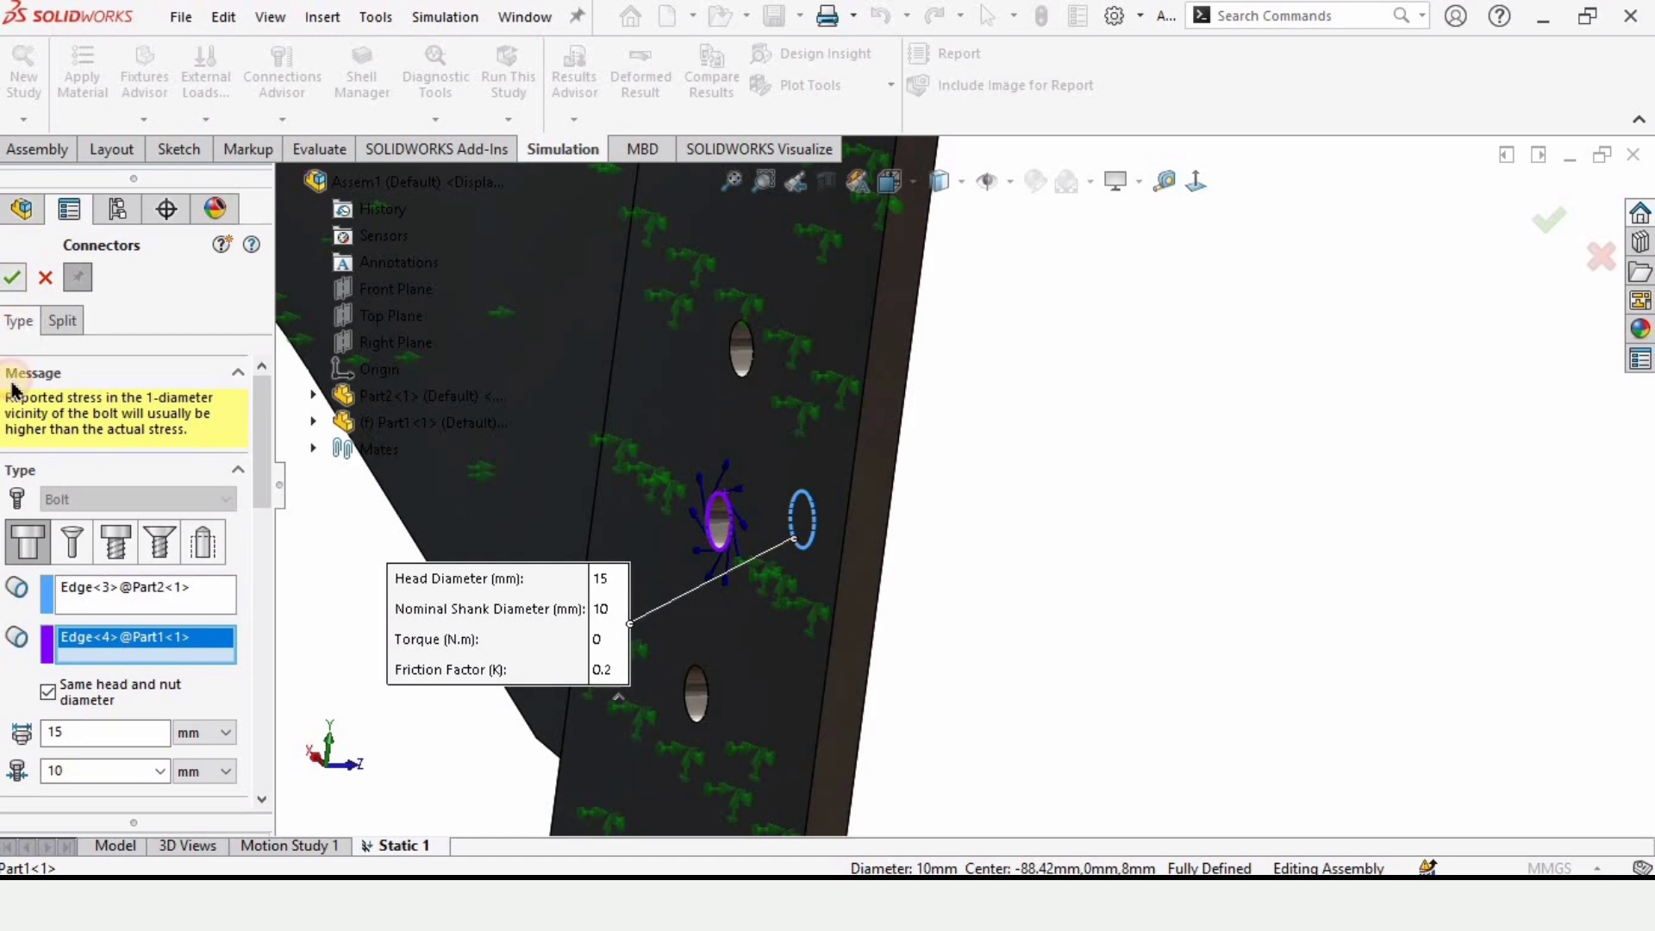
{"action": "left_click", "coordinate": [111, 646]}
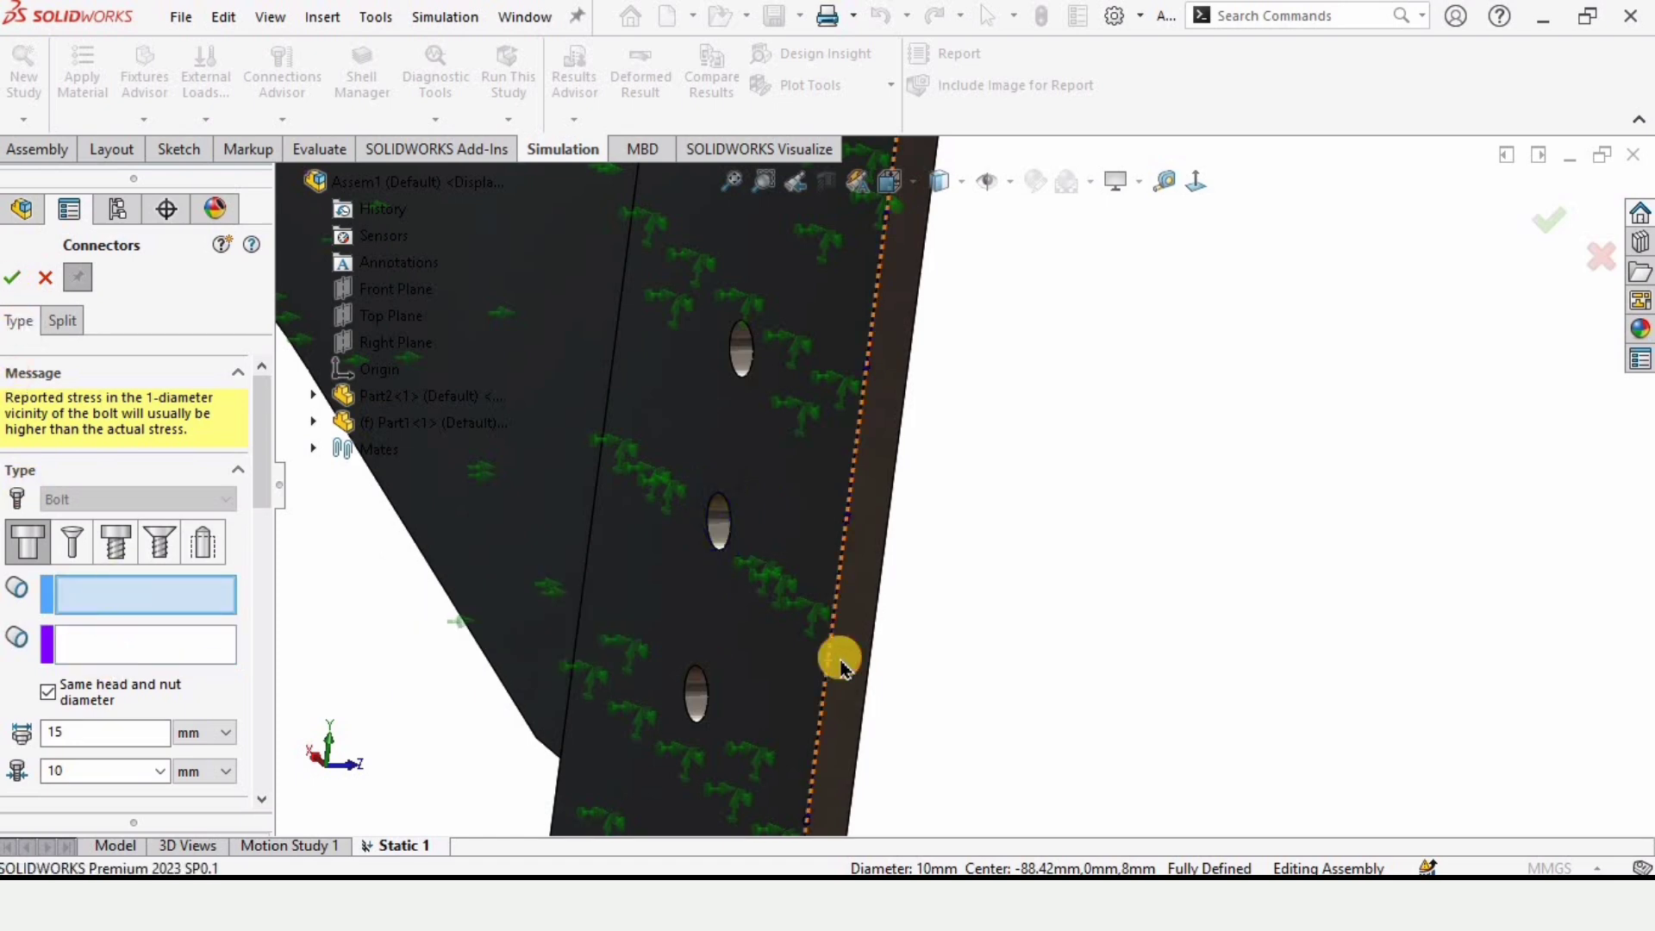
Create the third bolt through the lower hole using its front and rear edges, and close the connector settings.
{"action": "middle_click_drag", "start_coordinate": [839, 658], "coordinate": [991, 632]}
{"action": "left_click", "coordinate": [993, 645]}
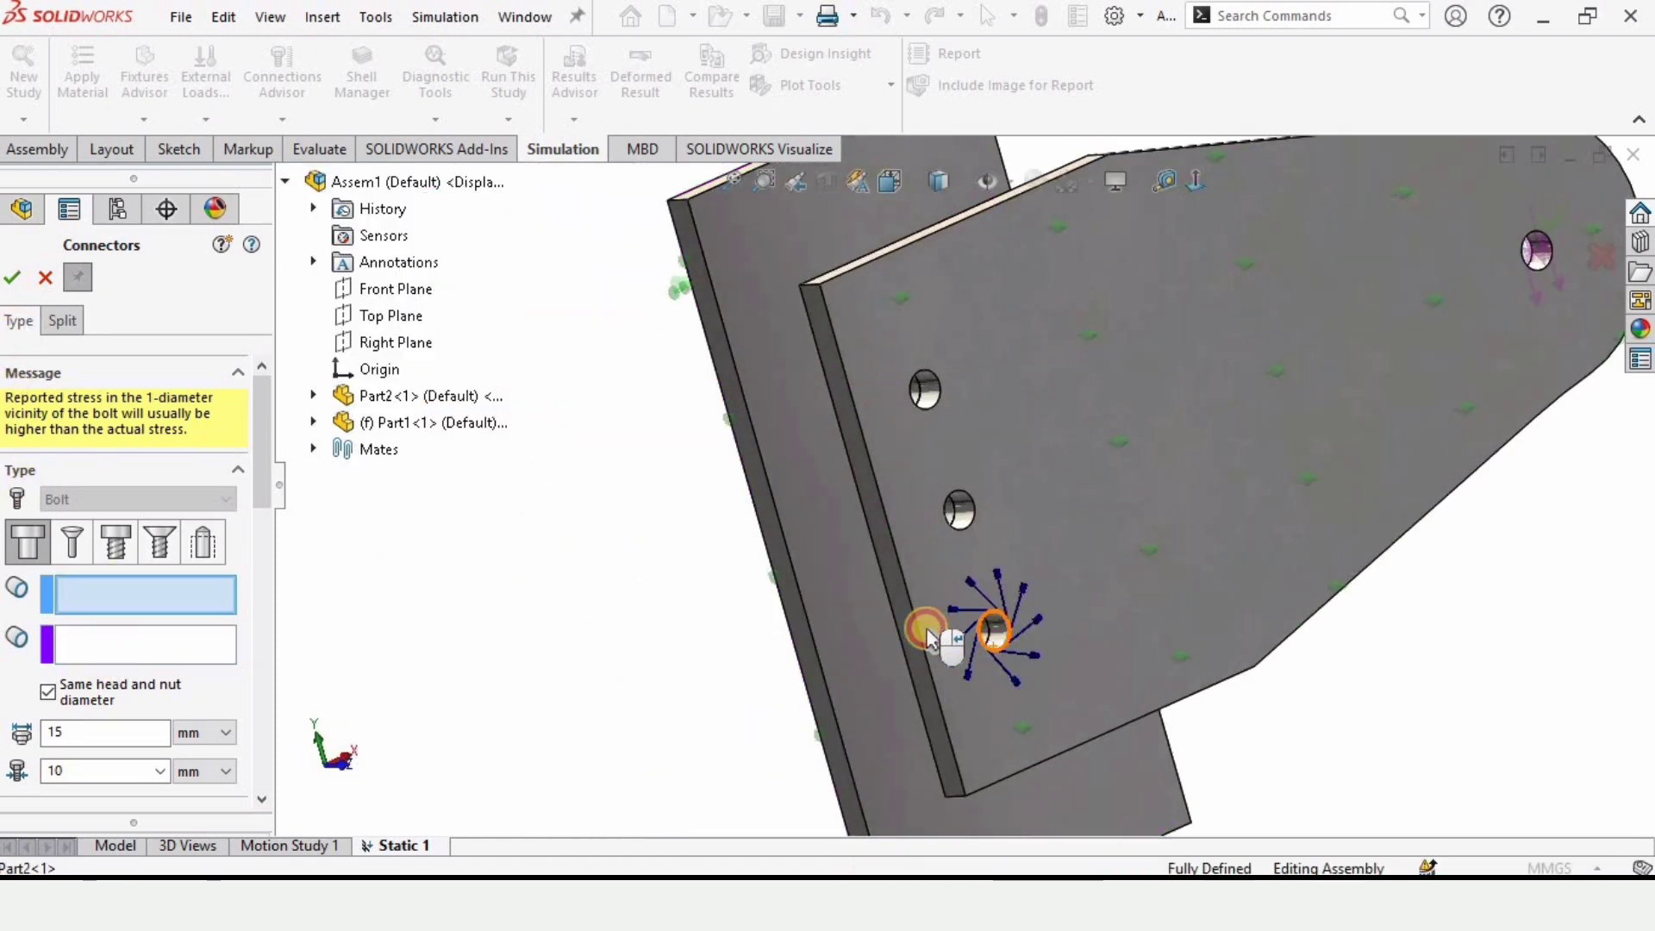
{"action": "middle_click_drag", "start_coordinate": [1143, 514], "coordinate": [1053, 629]}
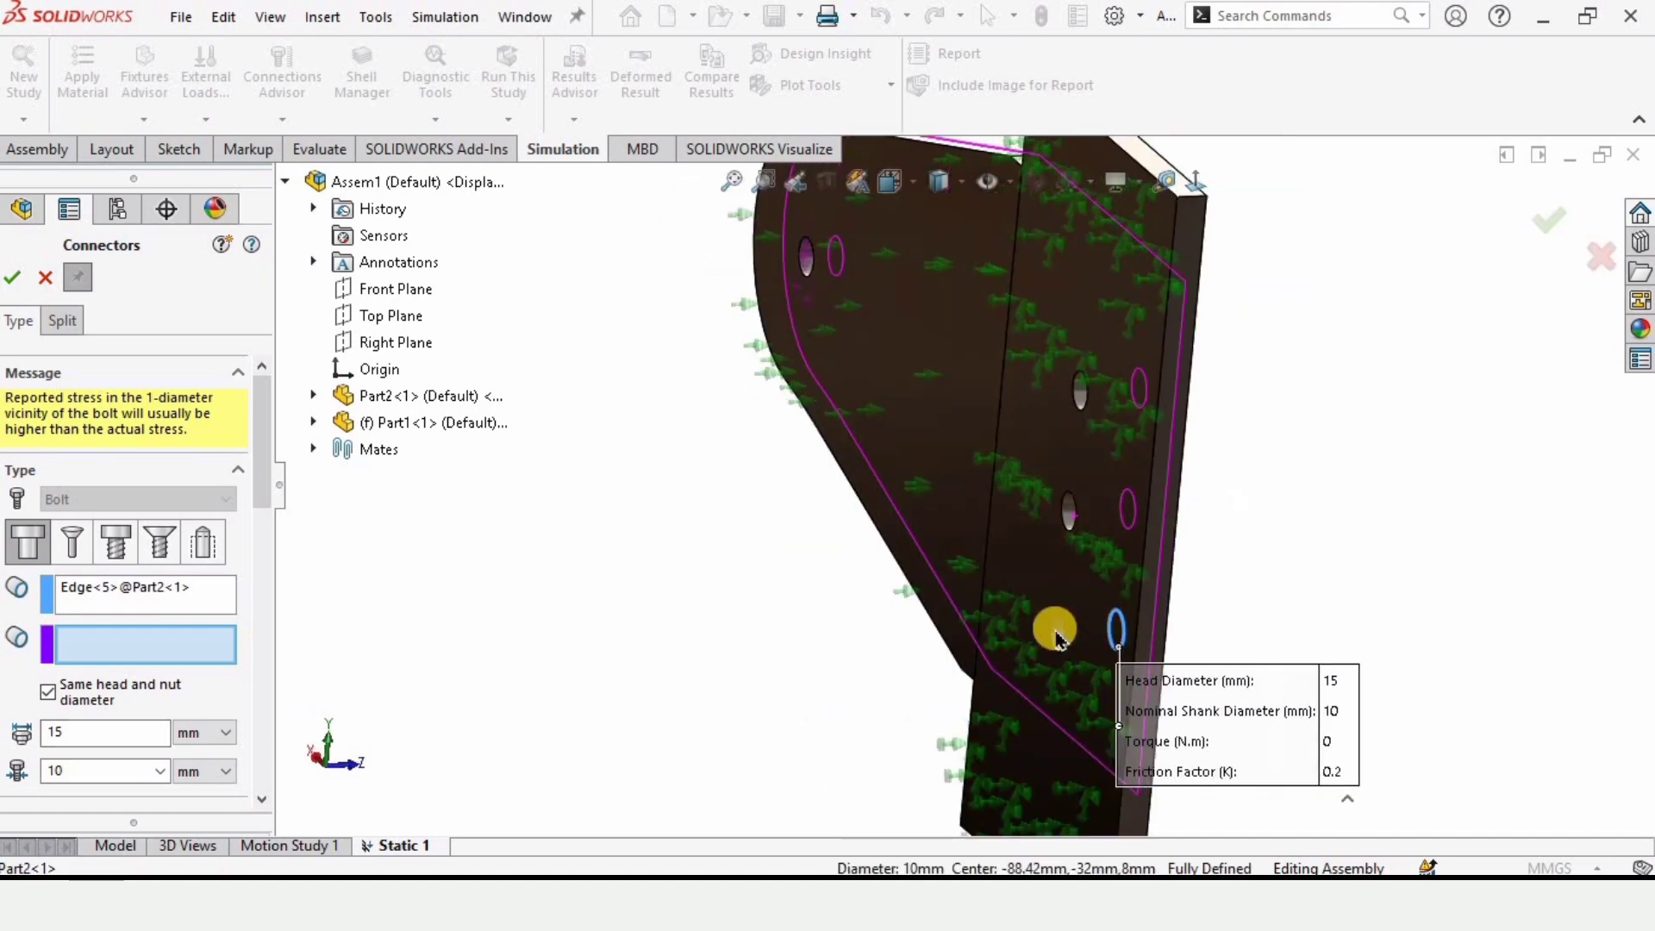
{"action": "scroll", "coordinate": [1060, 634], "scroll_direction": "down", "scroll_amount": 4}
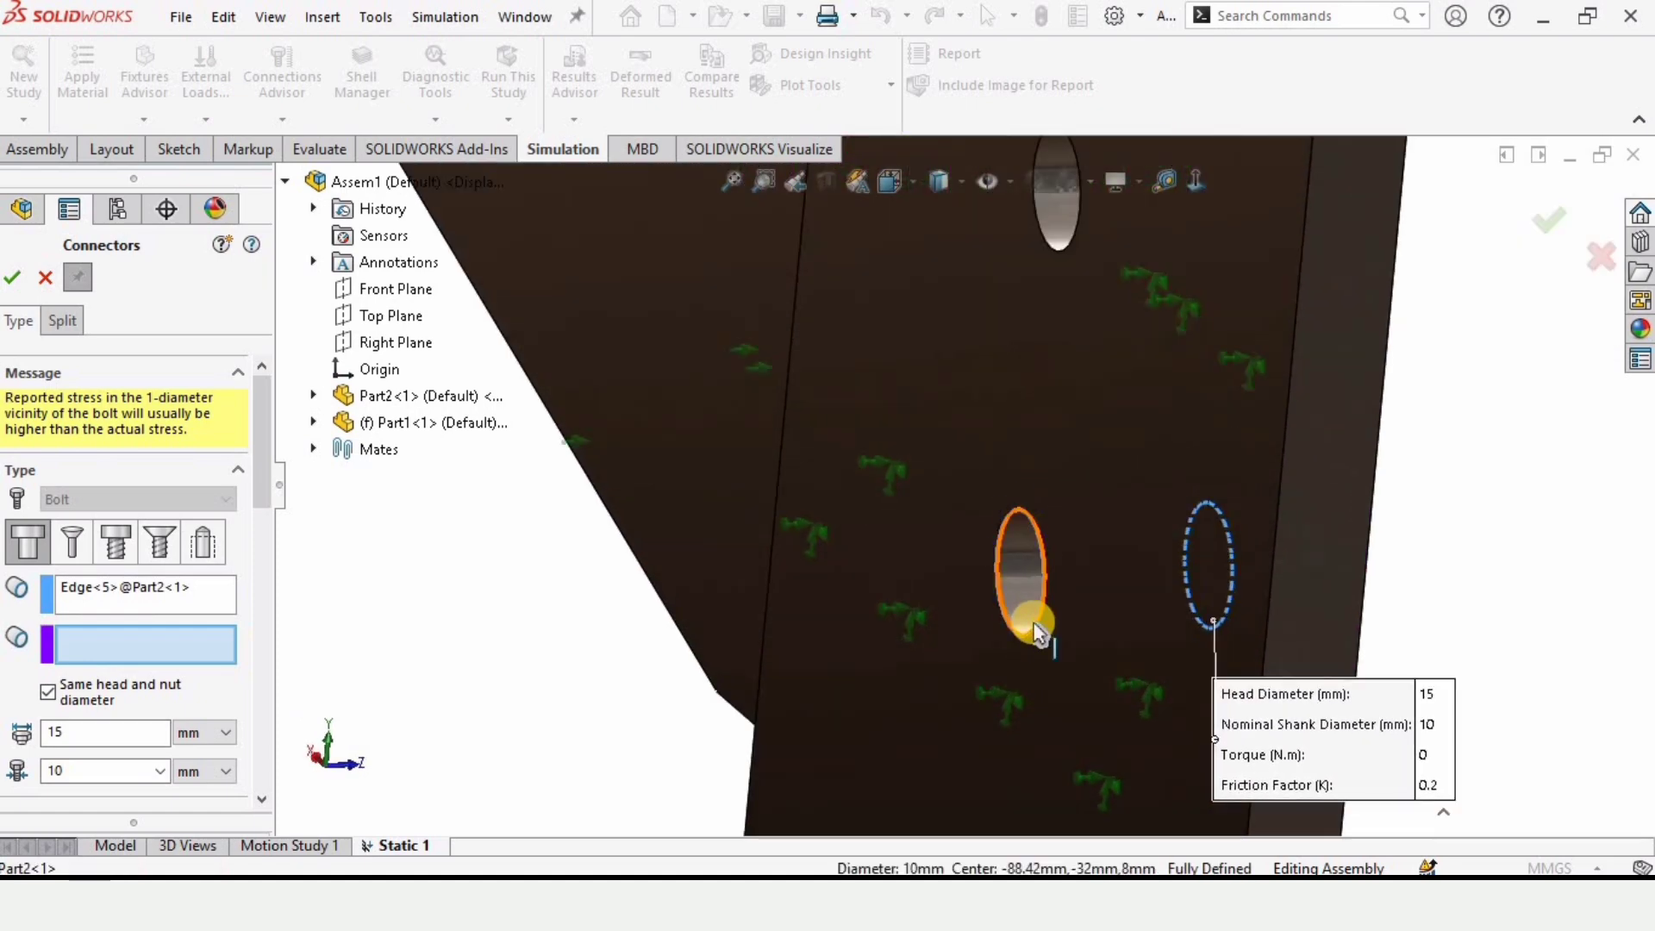
{"action": "left_click", "coordinate": [1038, 634]}
{"action": "left_click", "coordinate": [12, 281]}
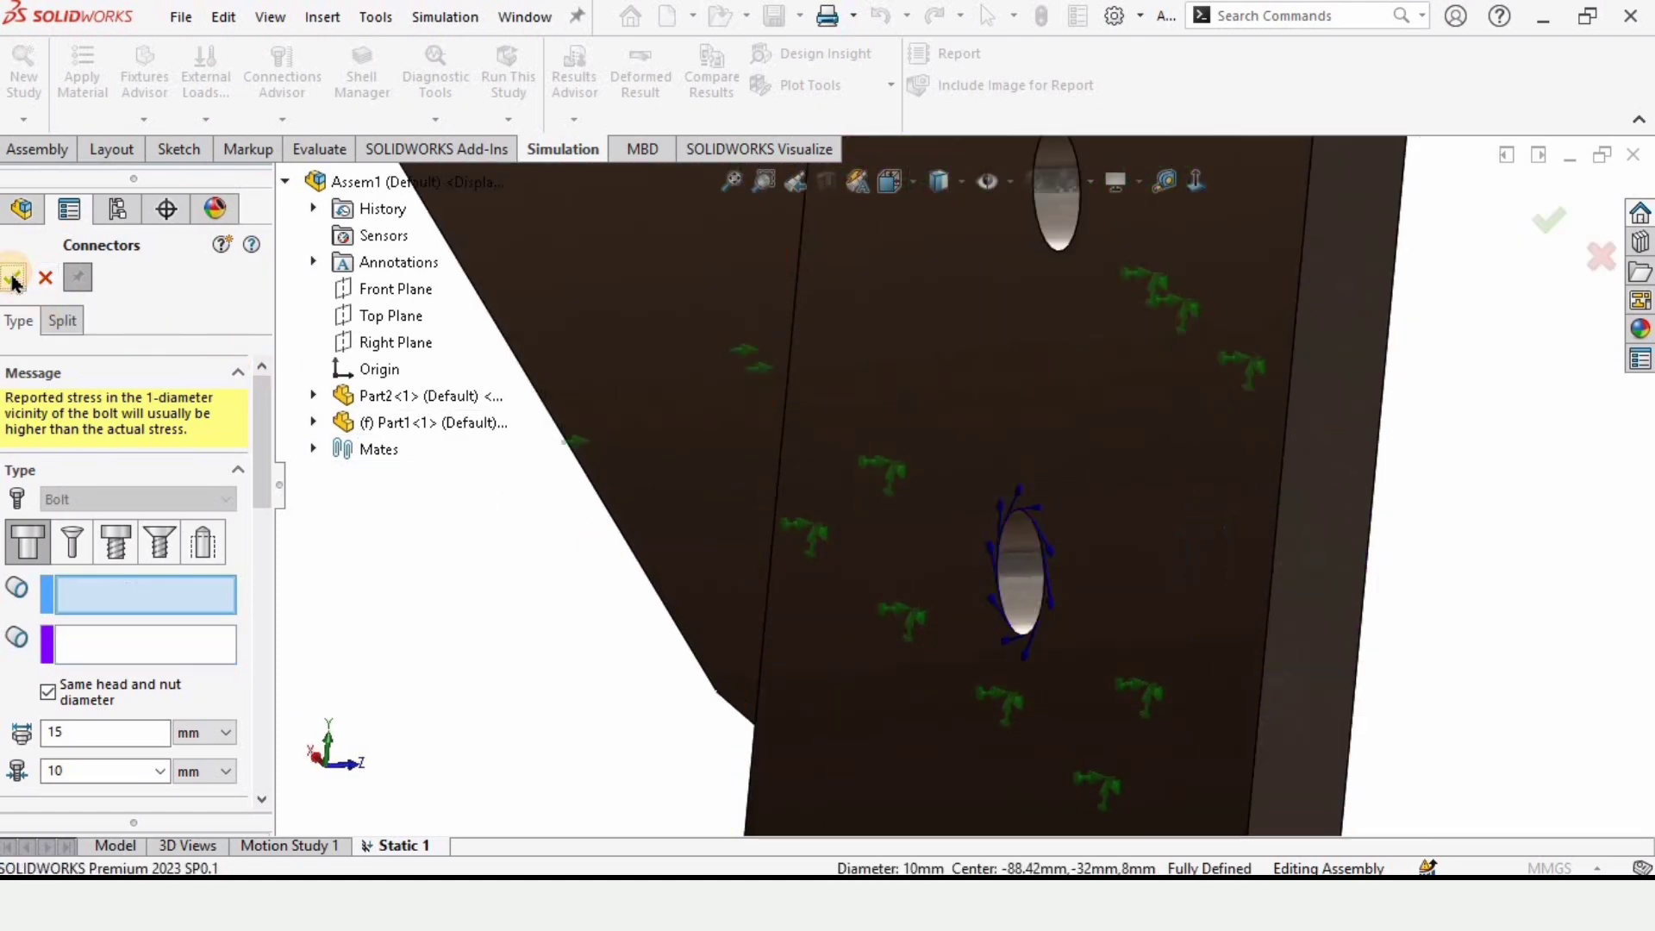
{"action": "left_click", "coordinate": [43, 281]}
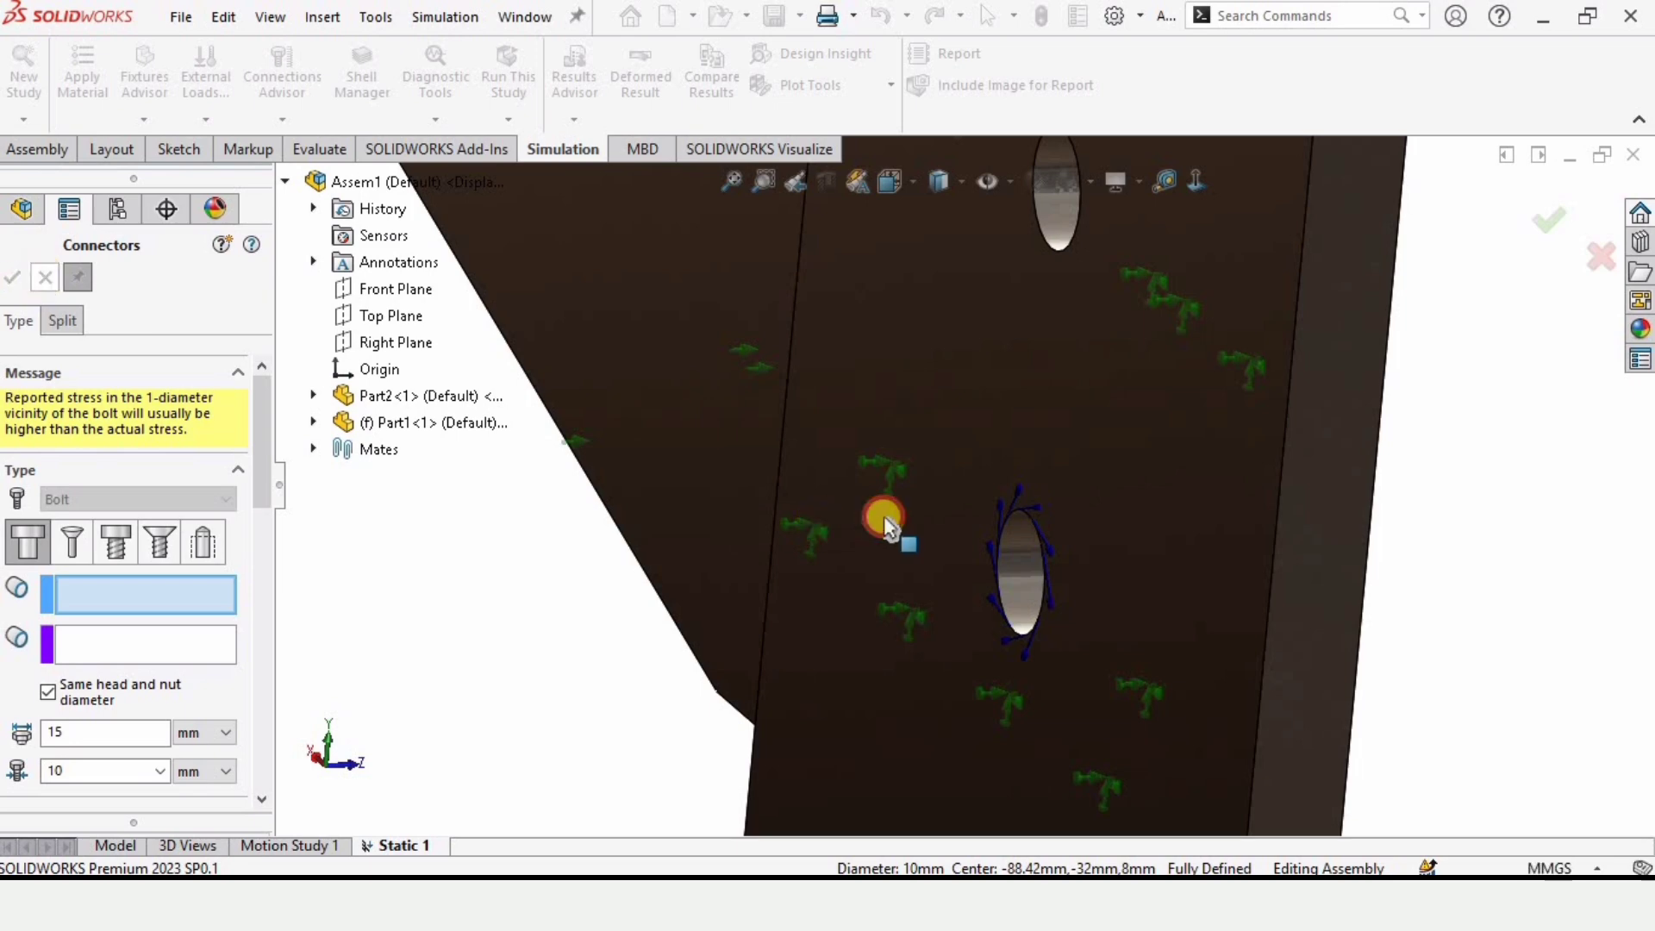
Examine the three bolt connectors joining the tapered plate to the rectangular plate.
{"action": "scroll", "coordinate": [879, 506], "scroll_direction": "up", "scroll_amount": 4}
{"action": "middle_click_drag", "start_coordinate": [876, 488], "coordinate": [776, 420]}
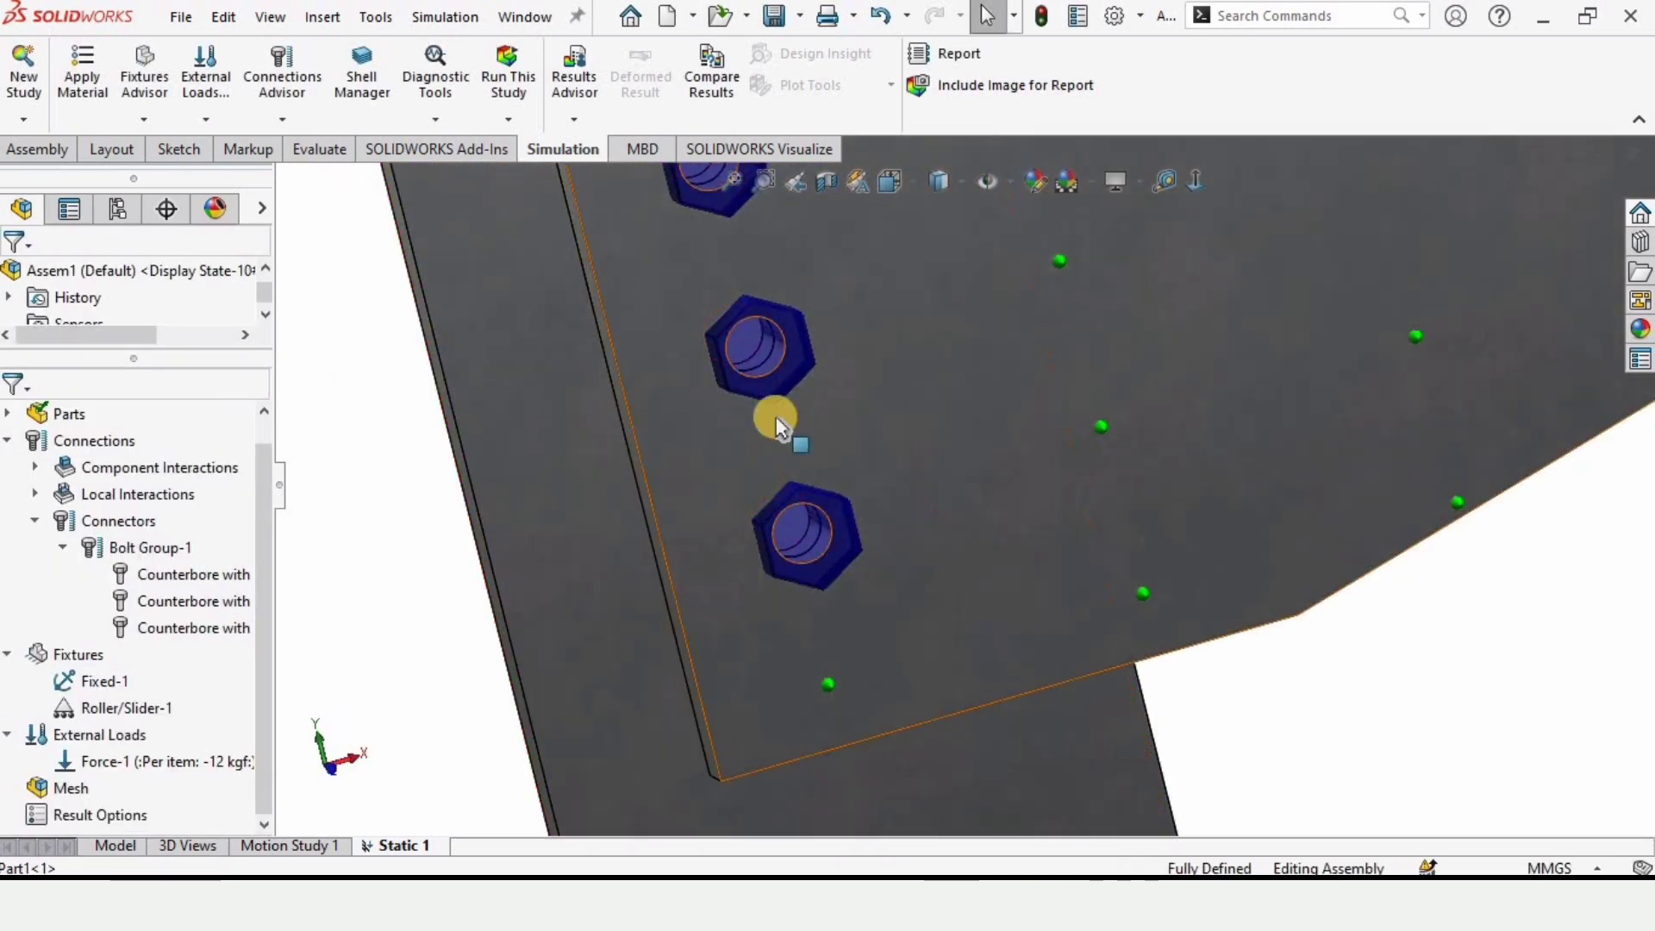
{"action": "scroll", "coordinate": [776, 419], "scroll_direction": "up", "scroll_amount": 2}
{"action": "middle_click_drag", "start_coordinate": [1016, 442], "coordinate": [1023, 401]}
{"action": "left_click", "coordinate": [991, 635]}
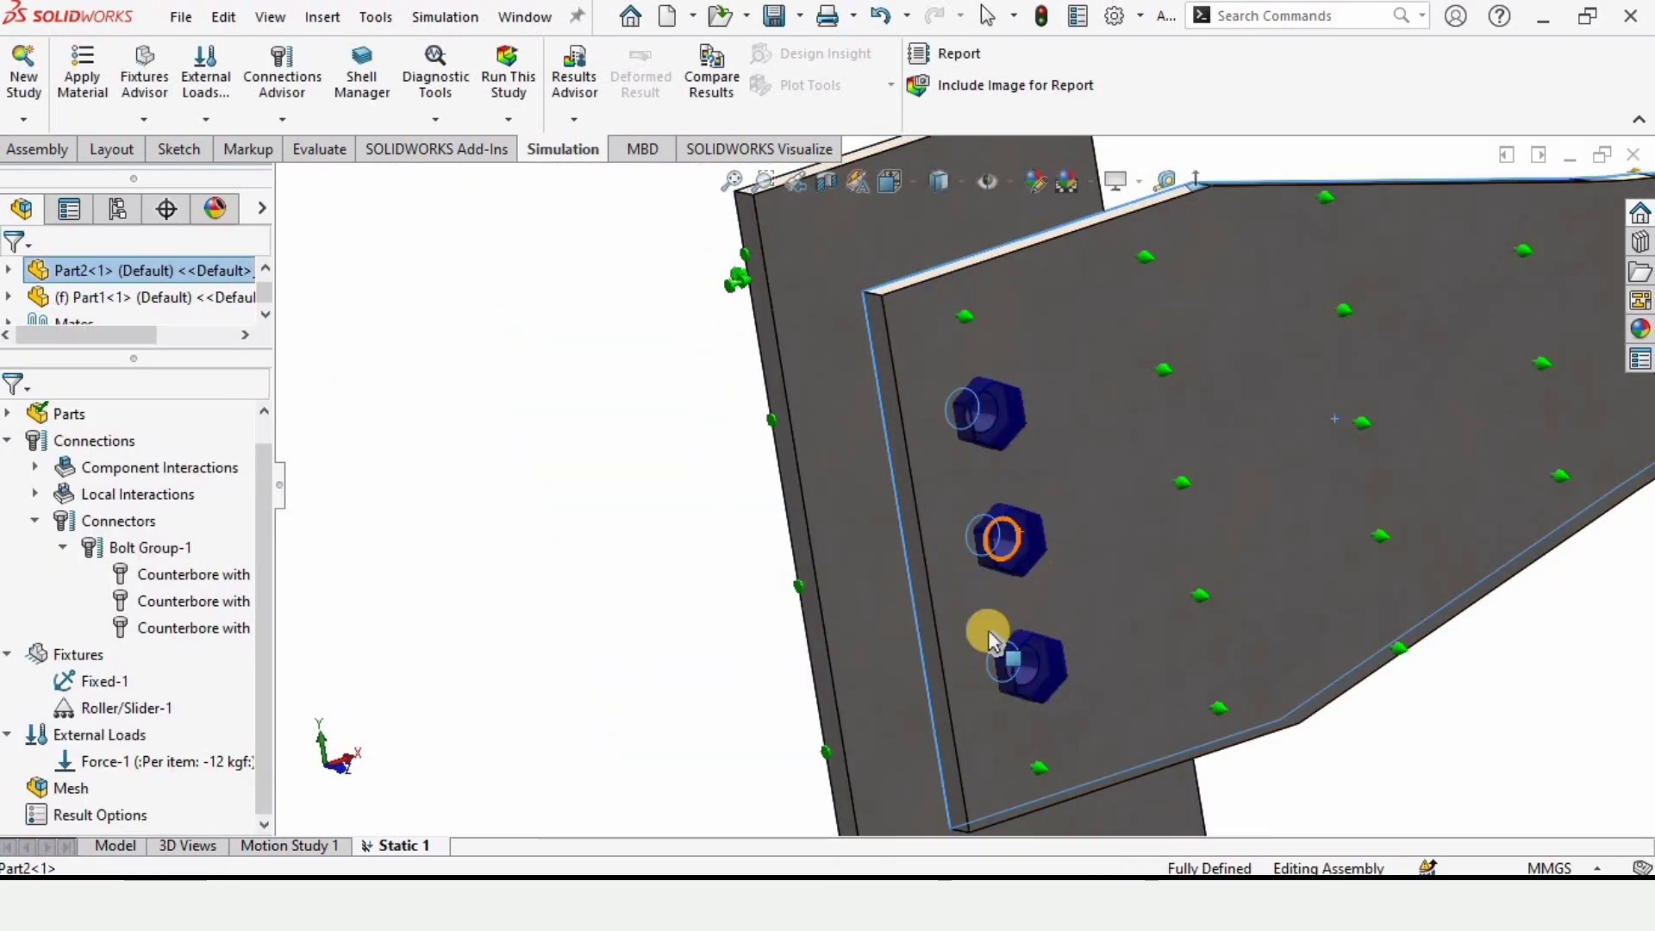
{"action": "middle_click_drag", "start_coordinate": [1109, 528], "coordinate": [945, 504]}
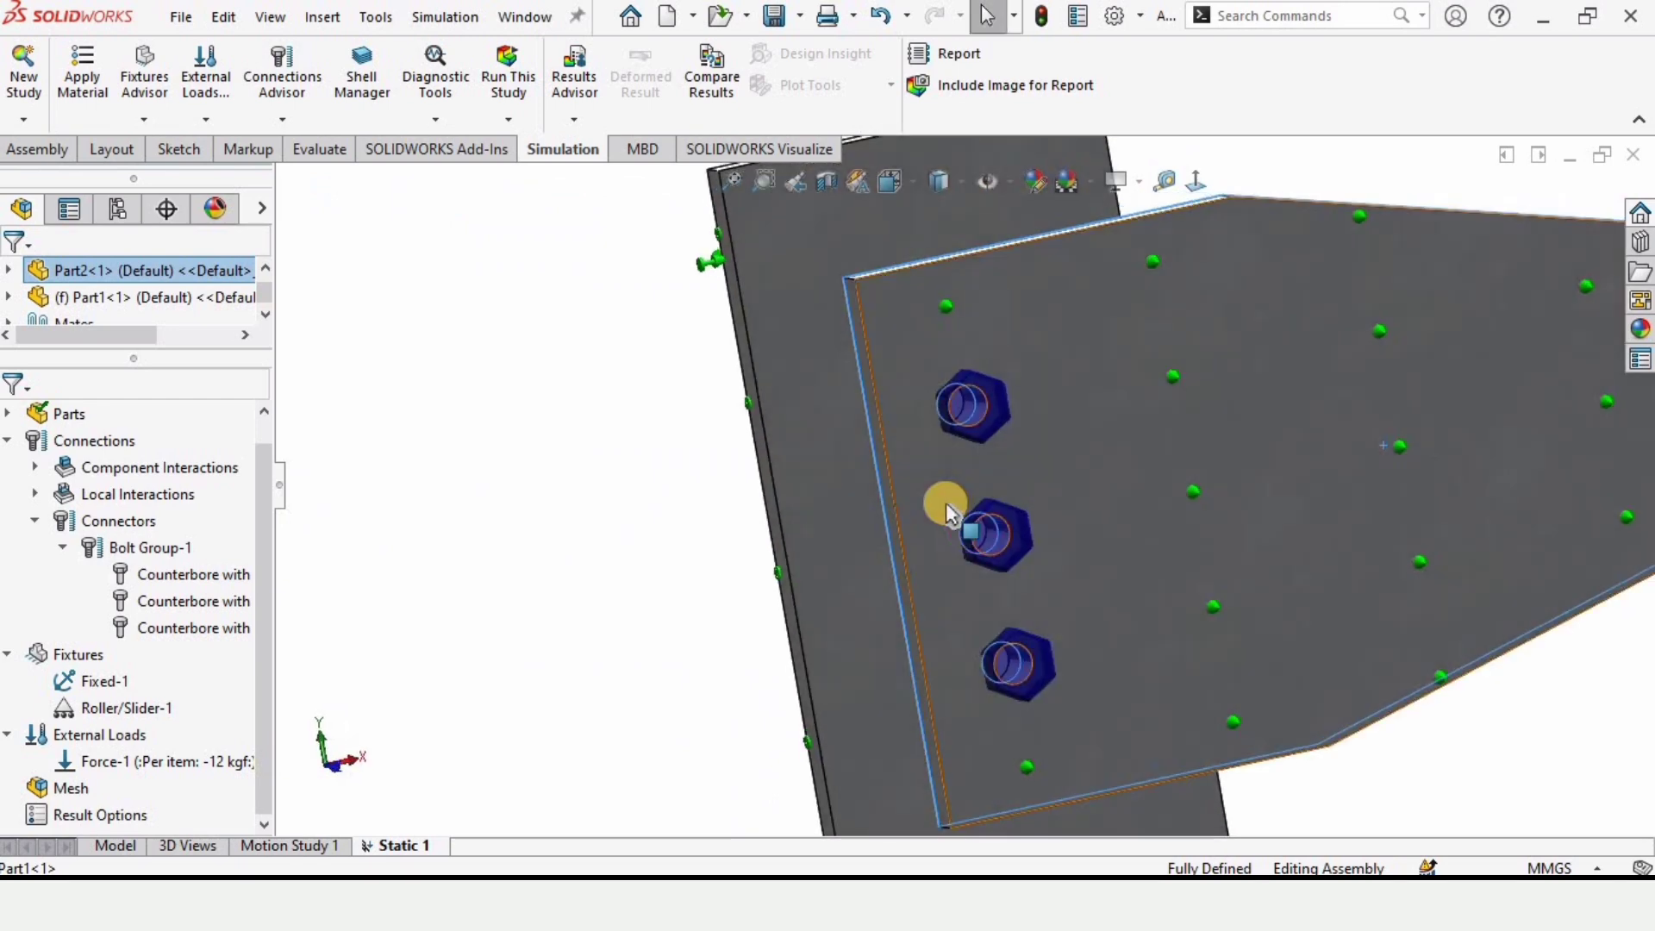
{"action": "scroll", "coordinate": [945, 503], "scroll_direction": "up", "scroll_amount": 2}
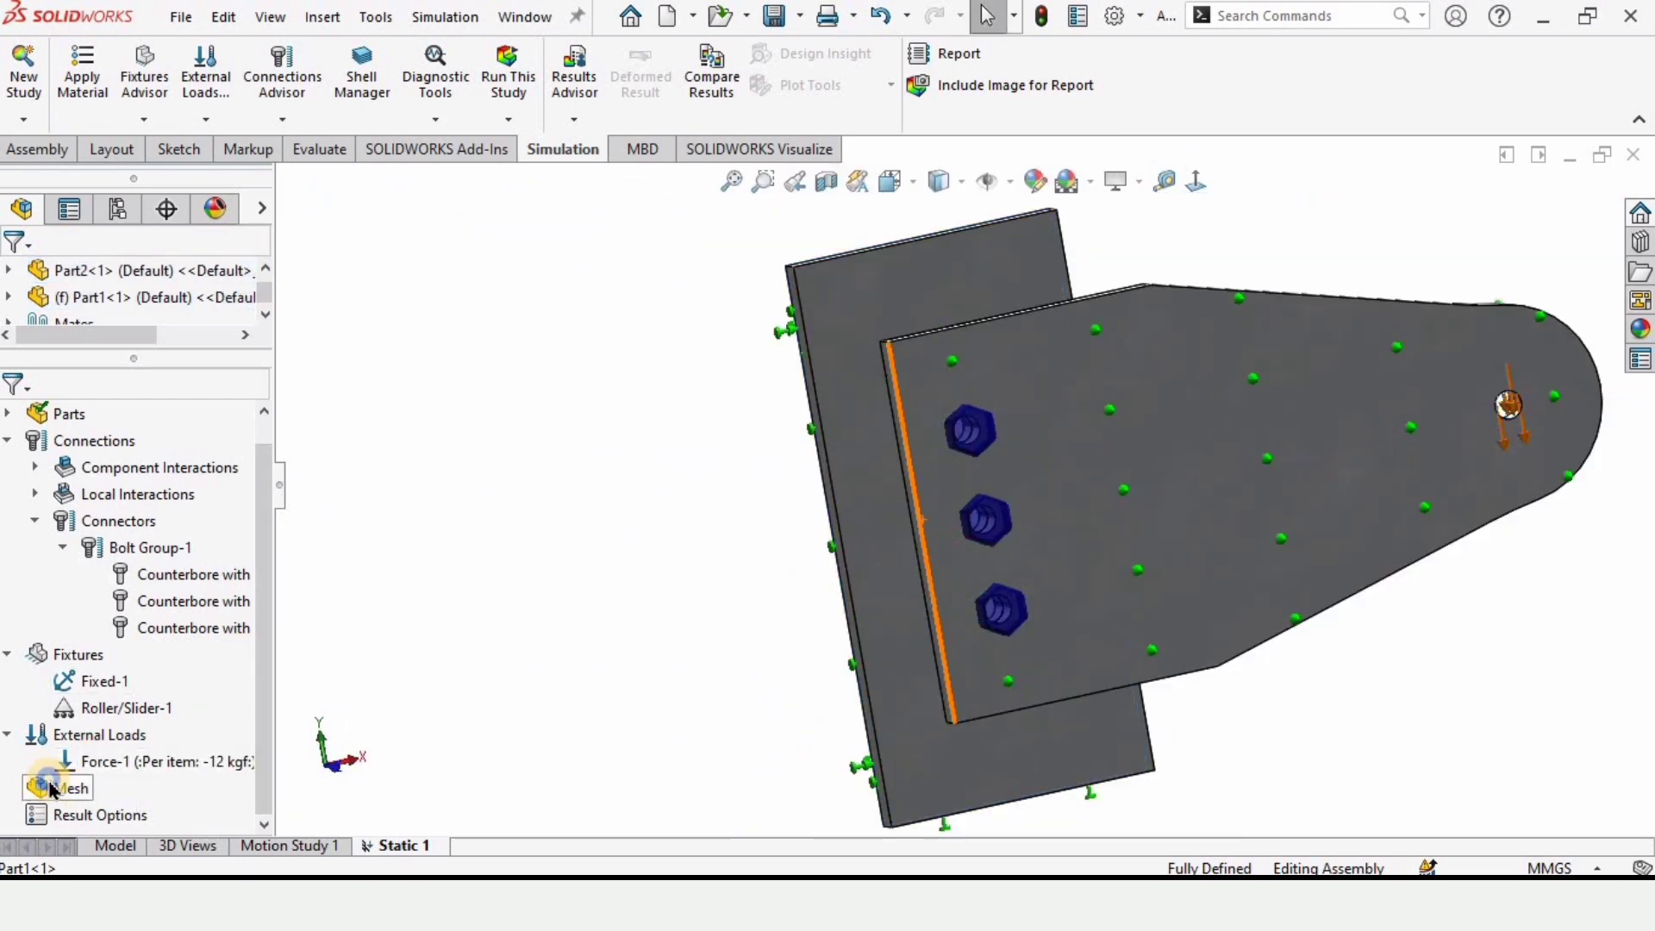
Turn on the mesh parameters and generate the solid mesh for the bolted plate assembly.
{"action": "right_click", "coordinate": [72, 789]}
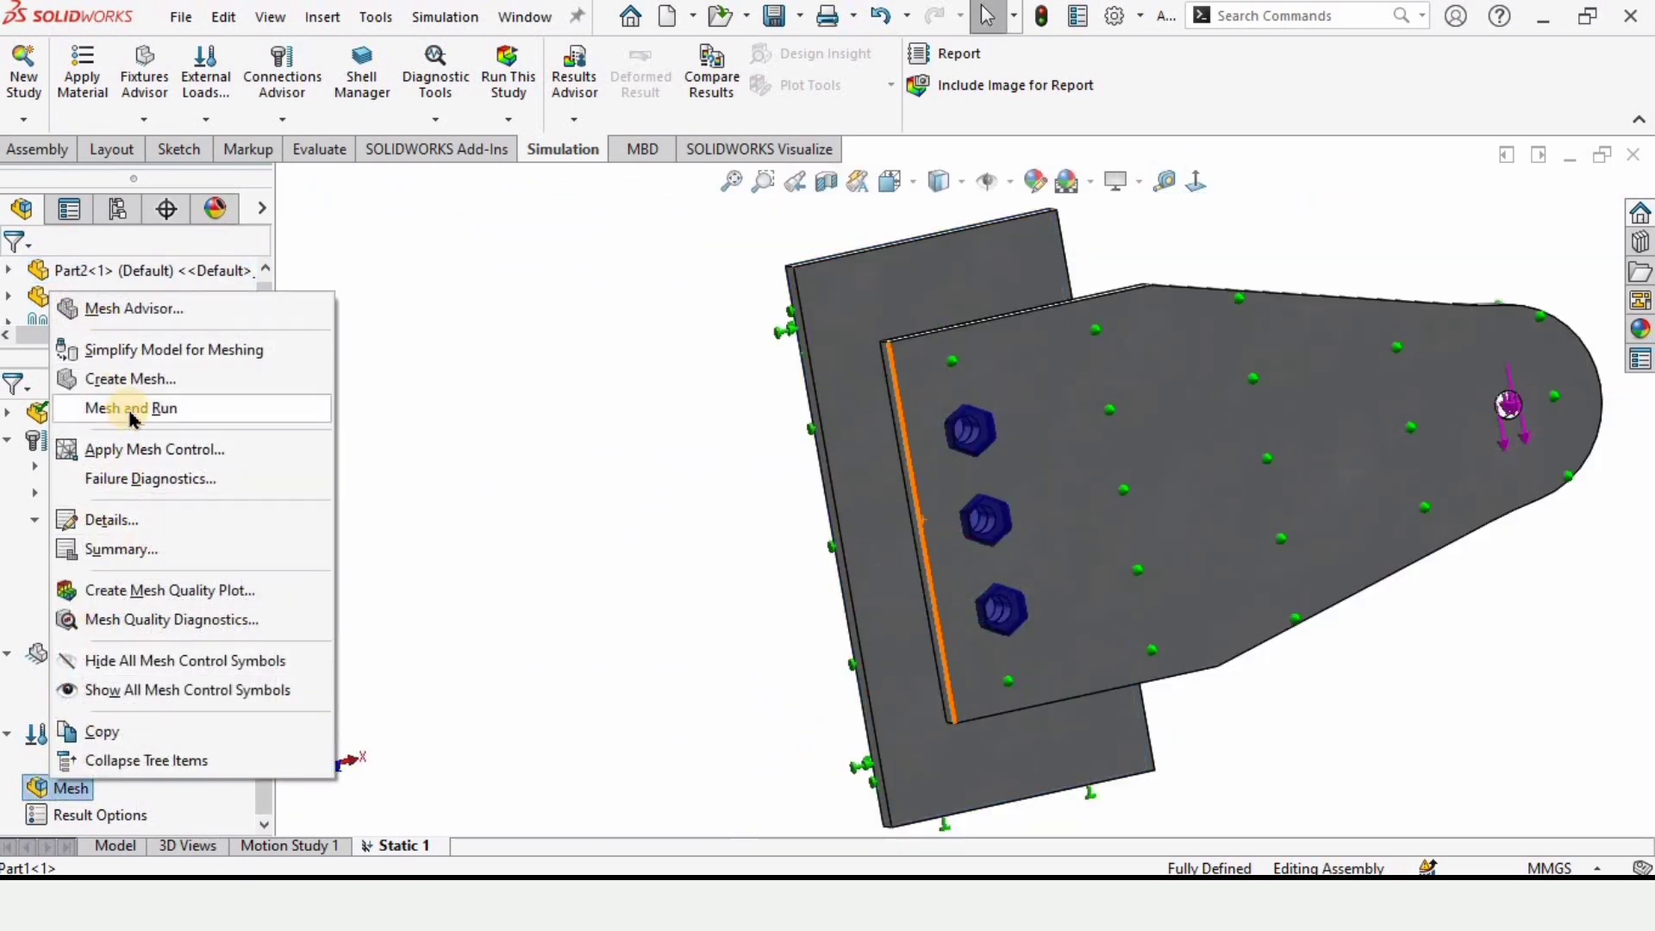
{"action": "left_click", "coordinate": [127, 384]}
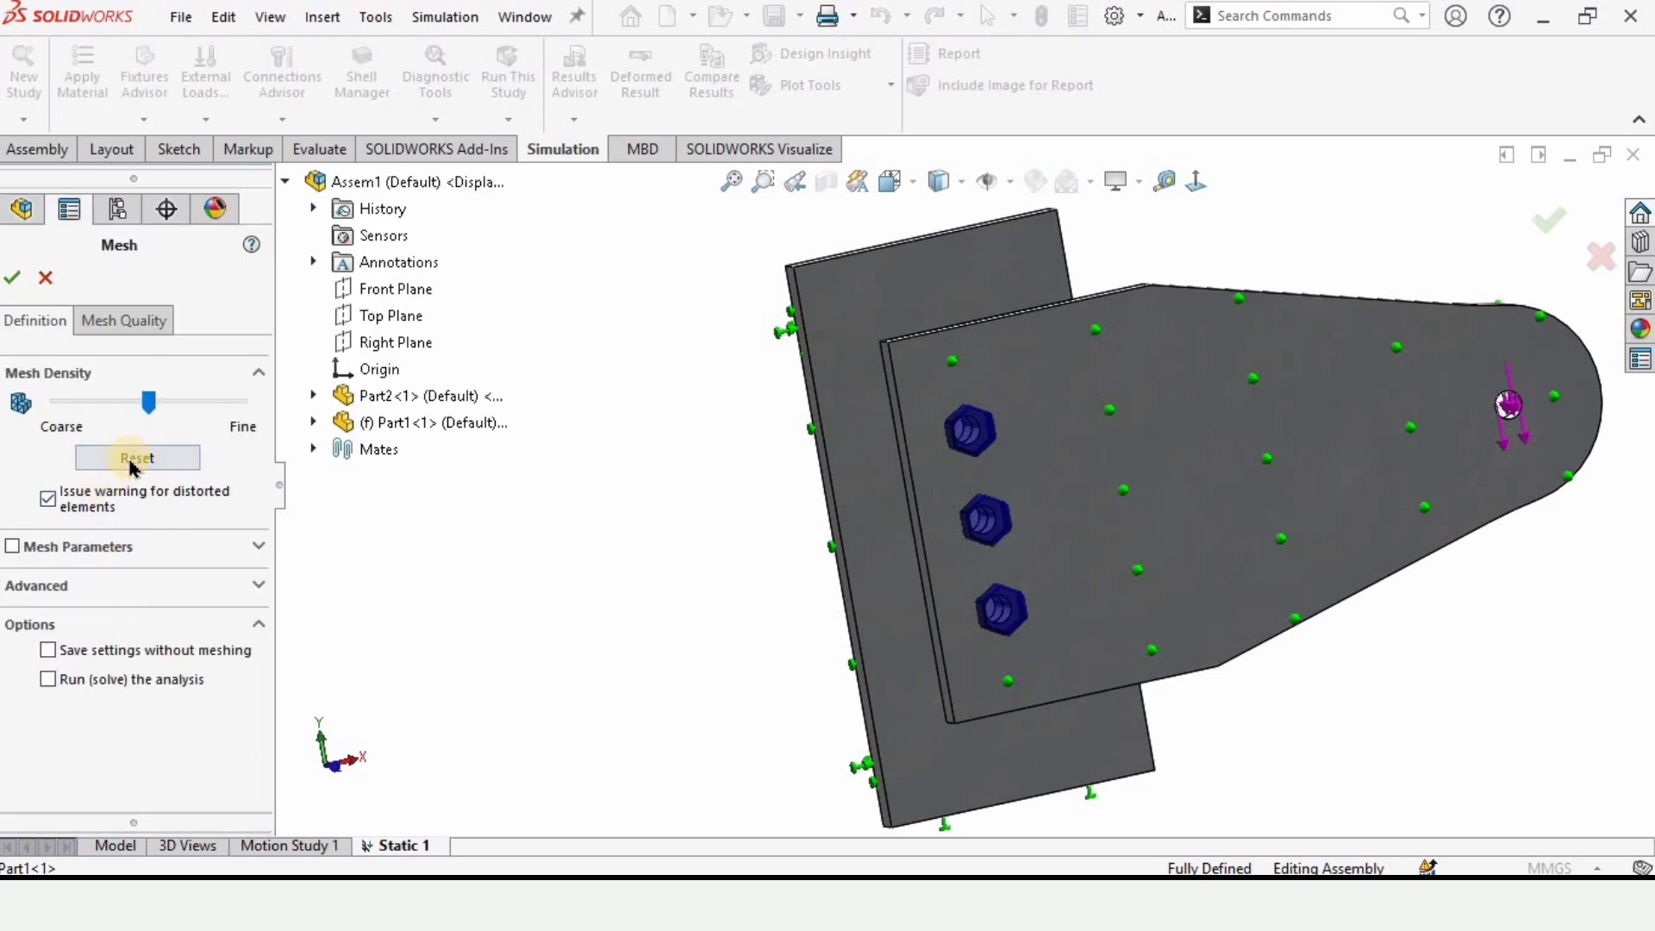
{"action": "left_click", "coordinate": [13, 548]}
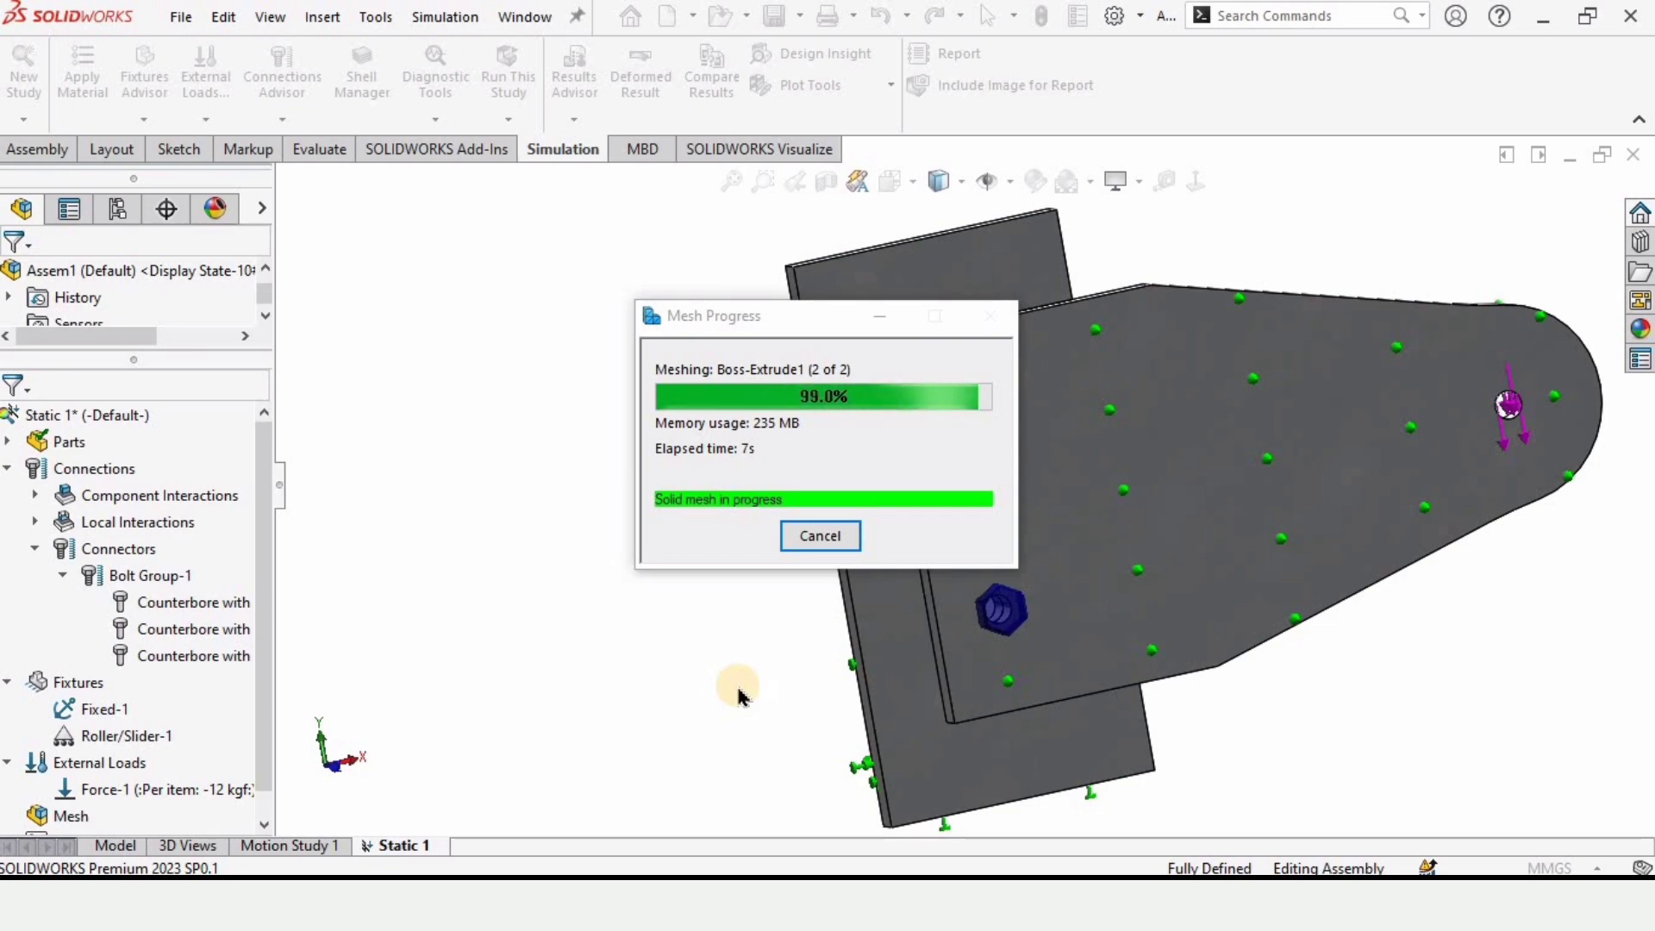
{"action": "scroll", "coordinate": [1159, 368], "scroll_direction": "down", "scroll_amount": 1}
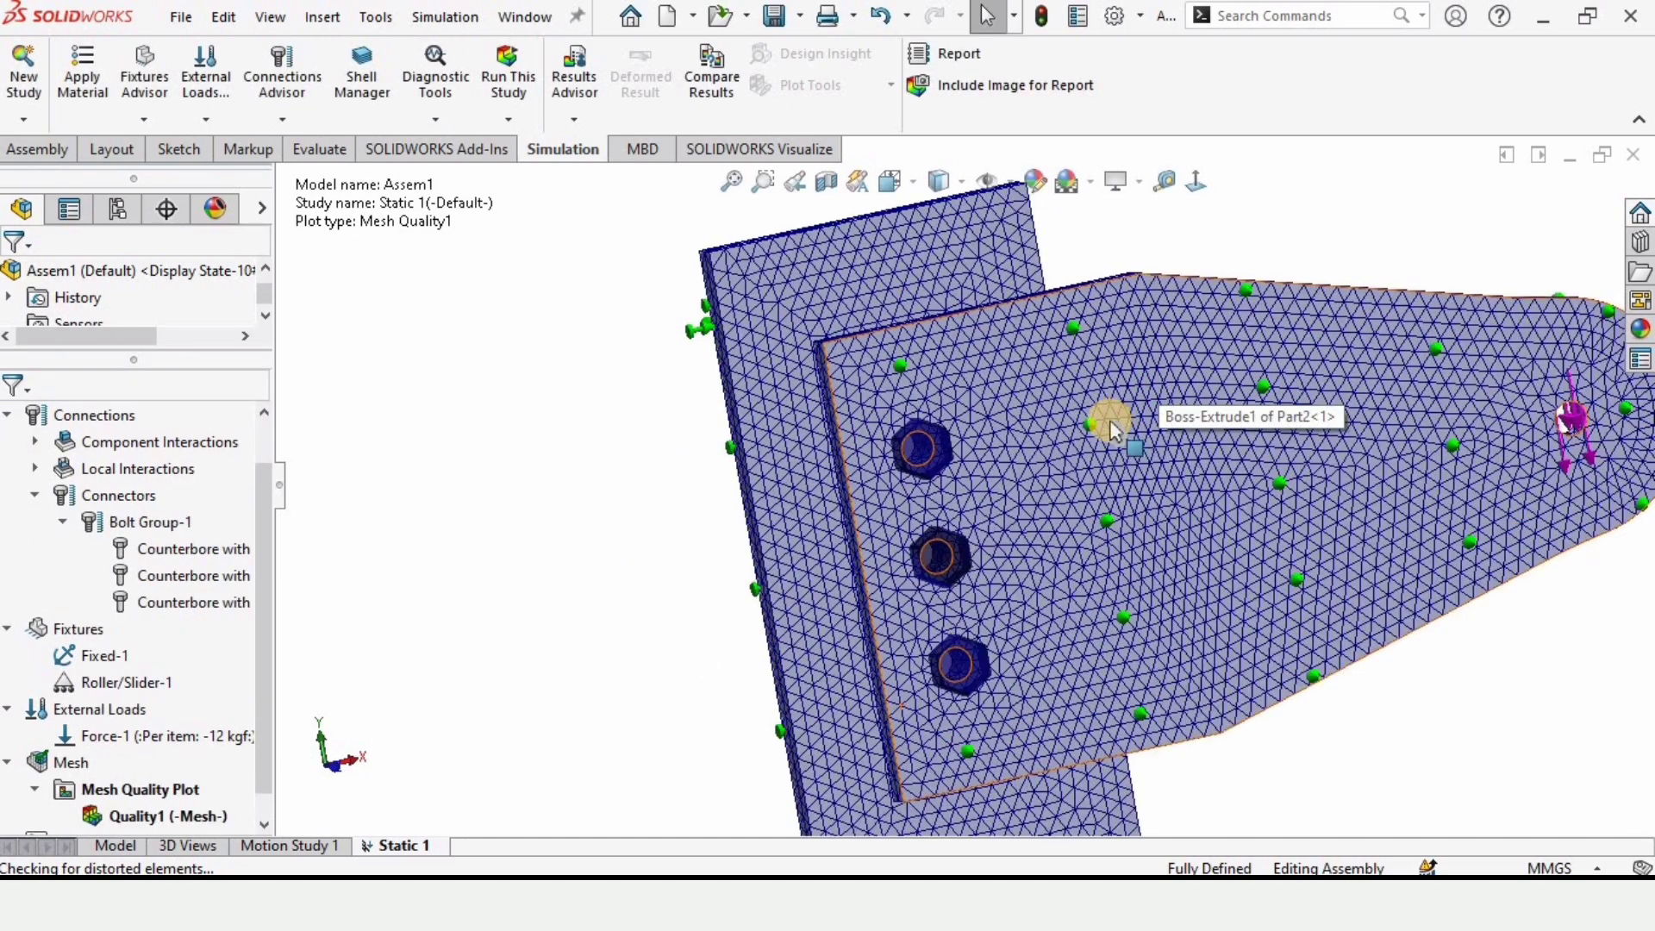
Run the static study on the meshed plate assembly and display the resultant displacement plot.
{"action": "mouse_move", "coordinate": [1111, 424]}
{"action": "middle_mouse_down"}
{"action": "mouse_move", "coordinate": [1194, 484]}
{"action": "mouse_move", "coordinate": [1120, 432]}
{"action": "middle_mouse_up"}
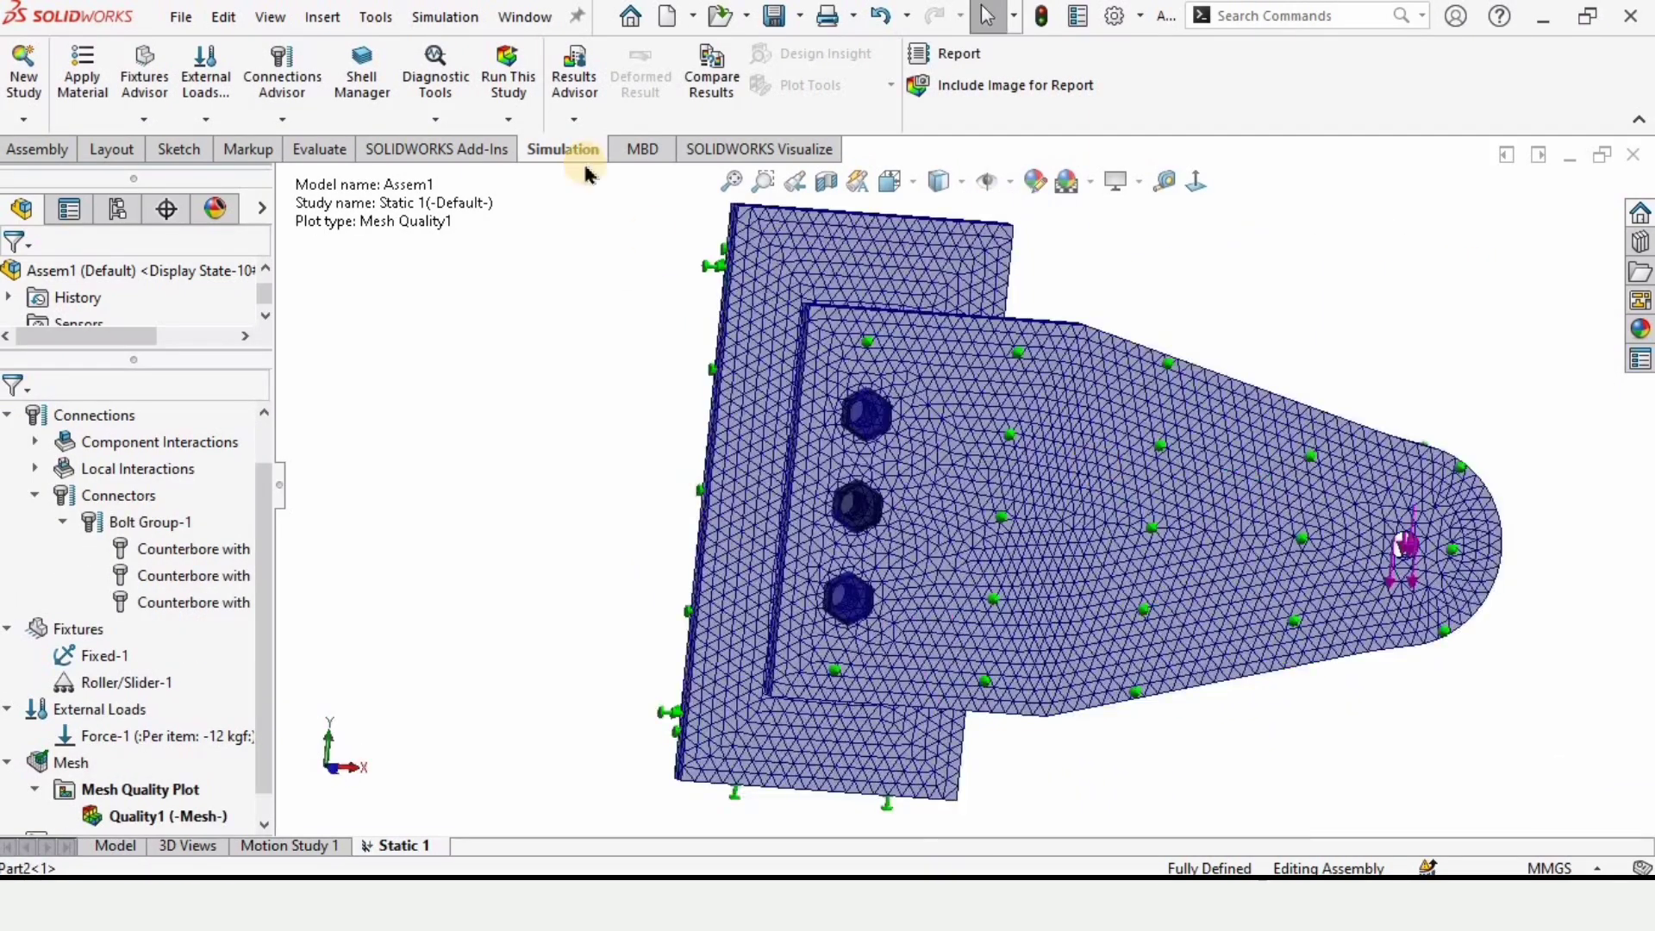
{"action": "left_click", "coordinate": [511, 82]}
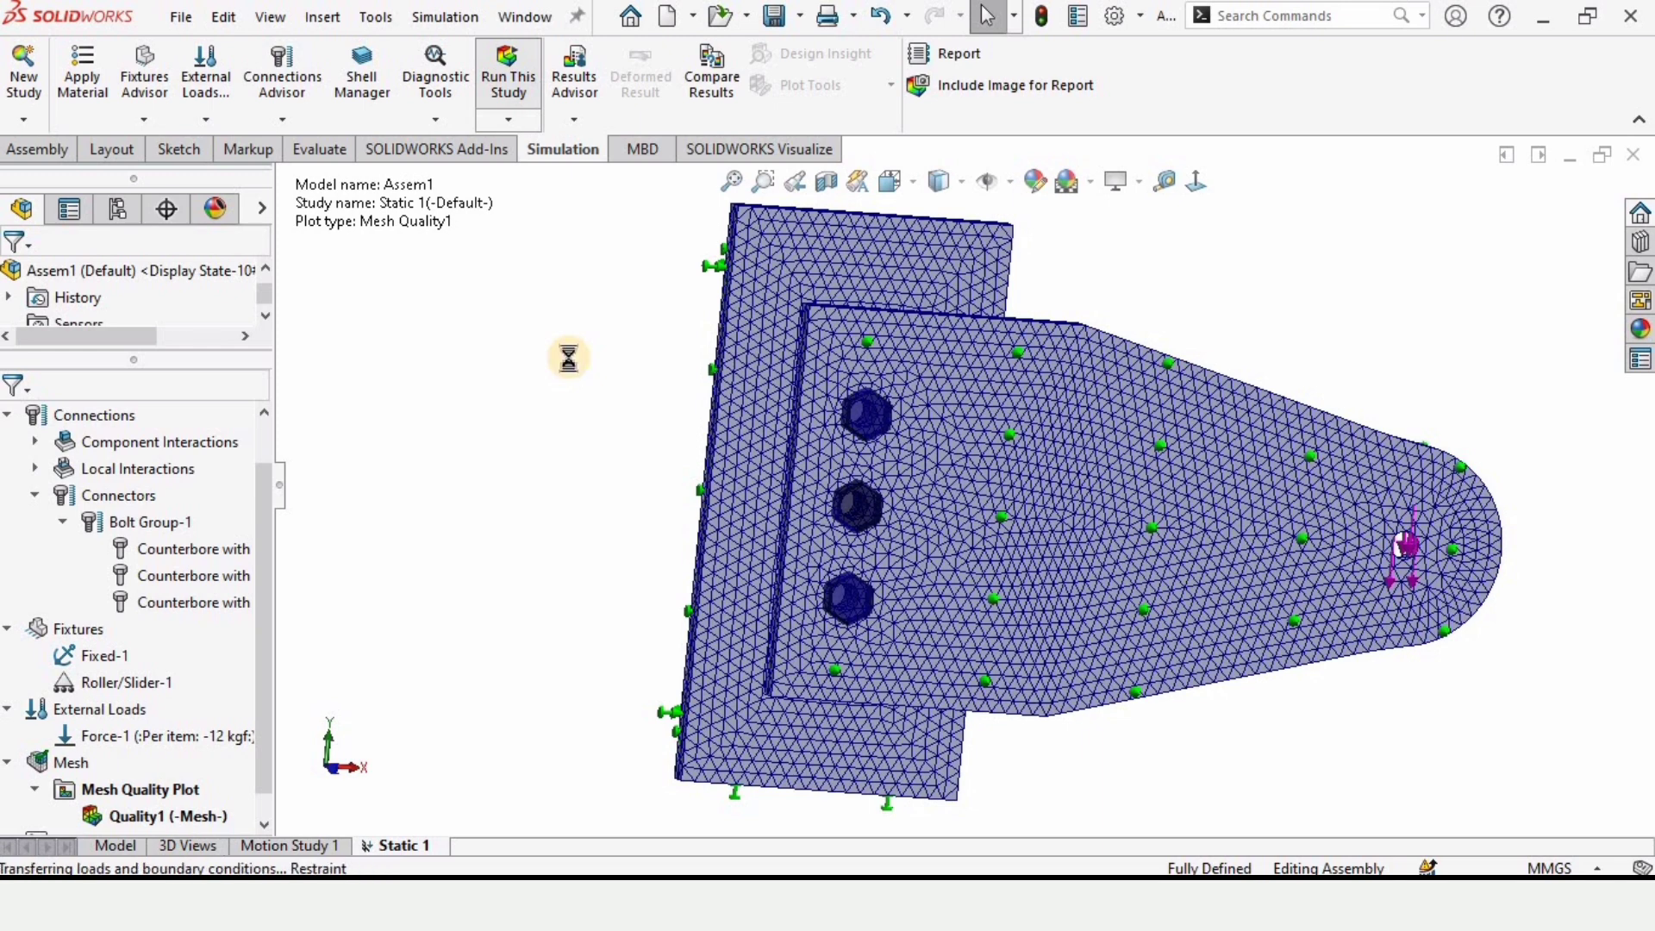
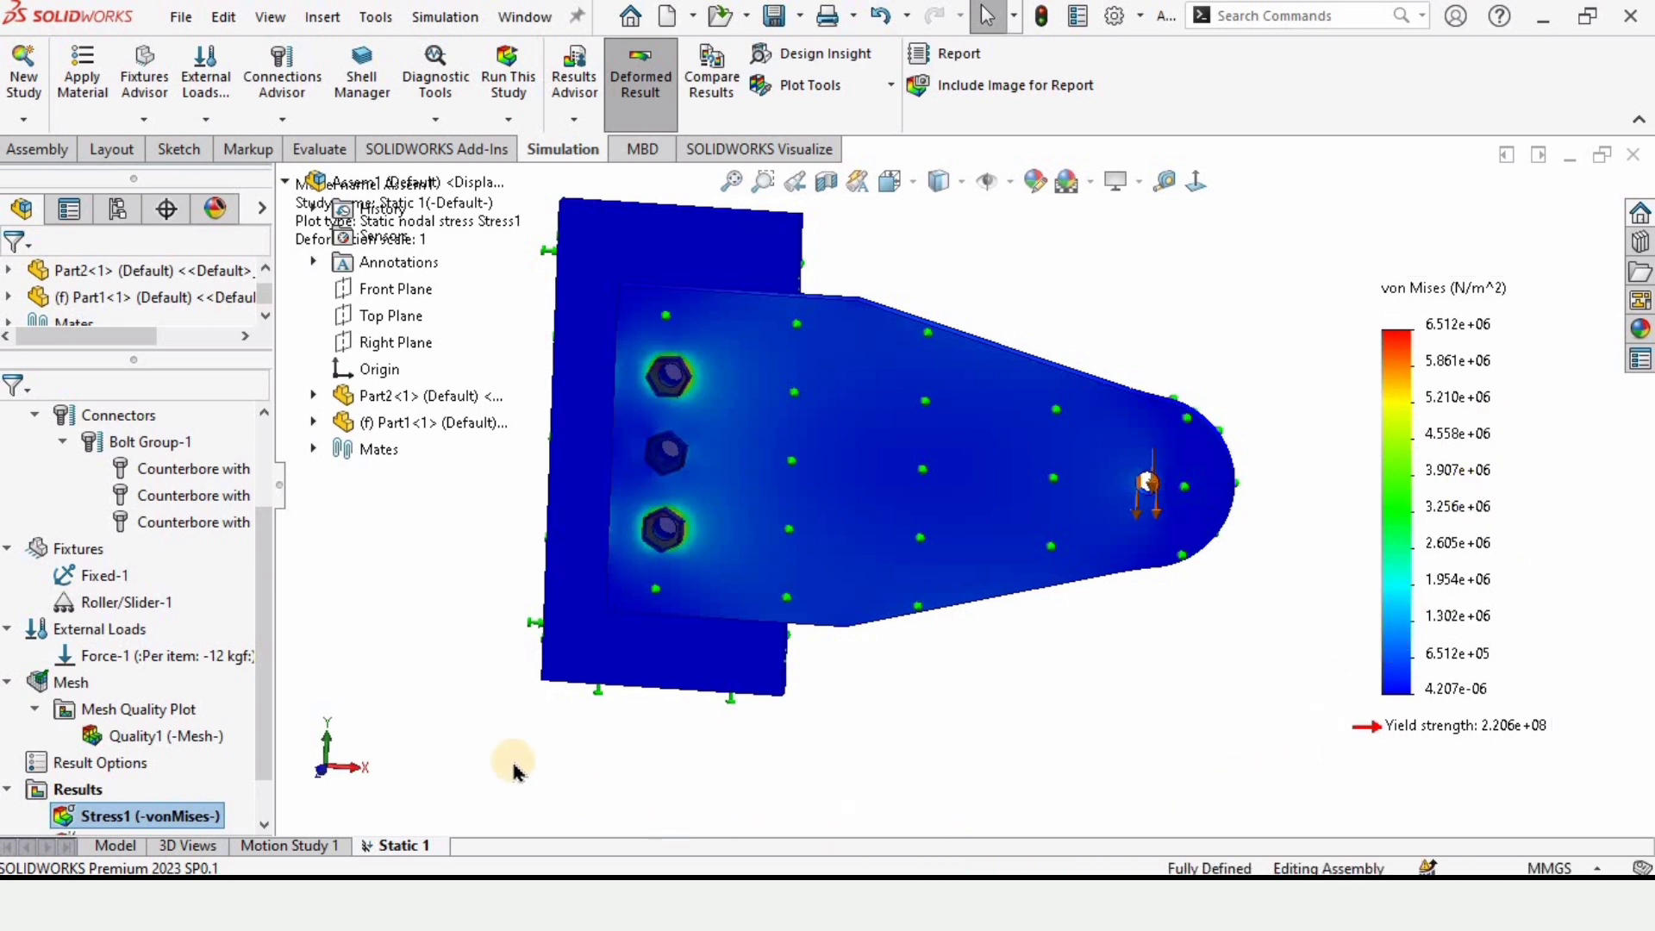
{"action": "scroll", "coordinate": [266, 586], "scroll_direction": "down", "scroll_amount": 2}
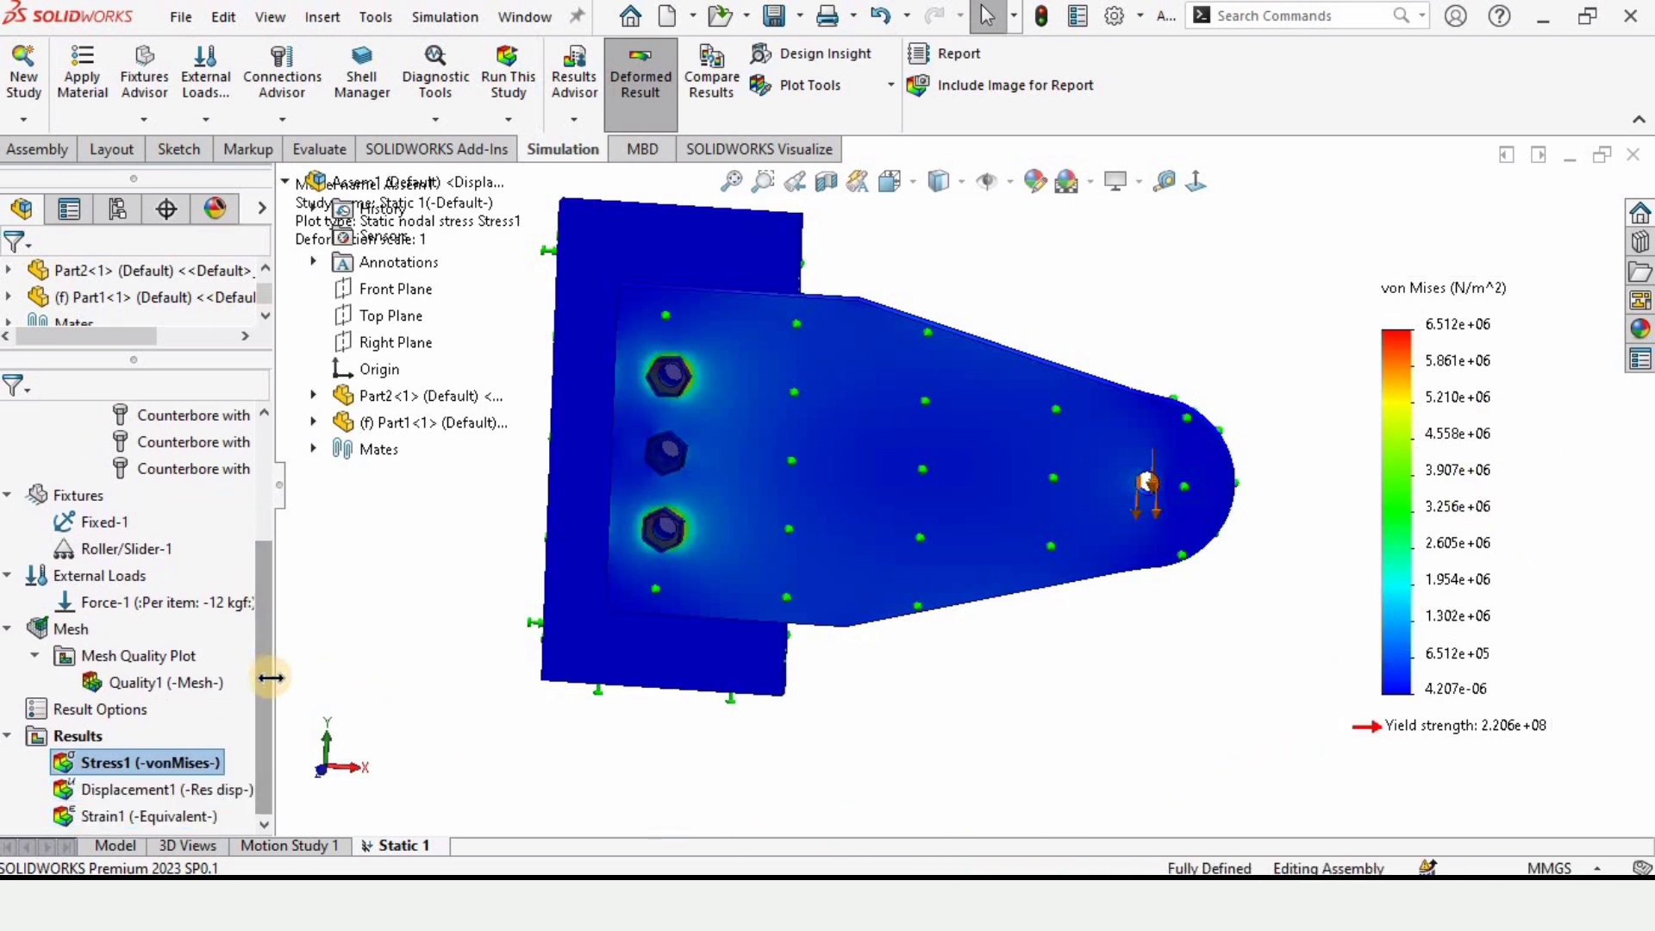
{"action": "right_click", "coordinate": [109, 791]}
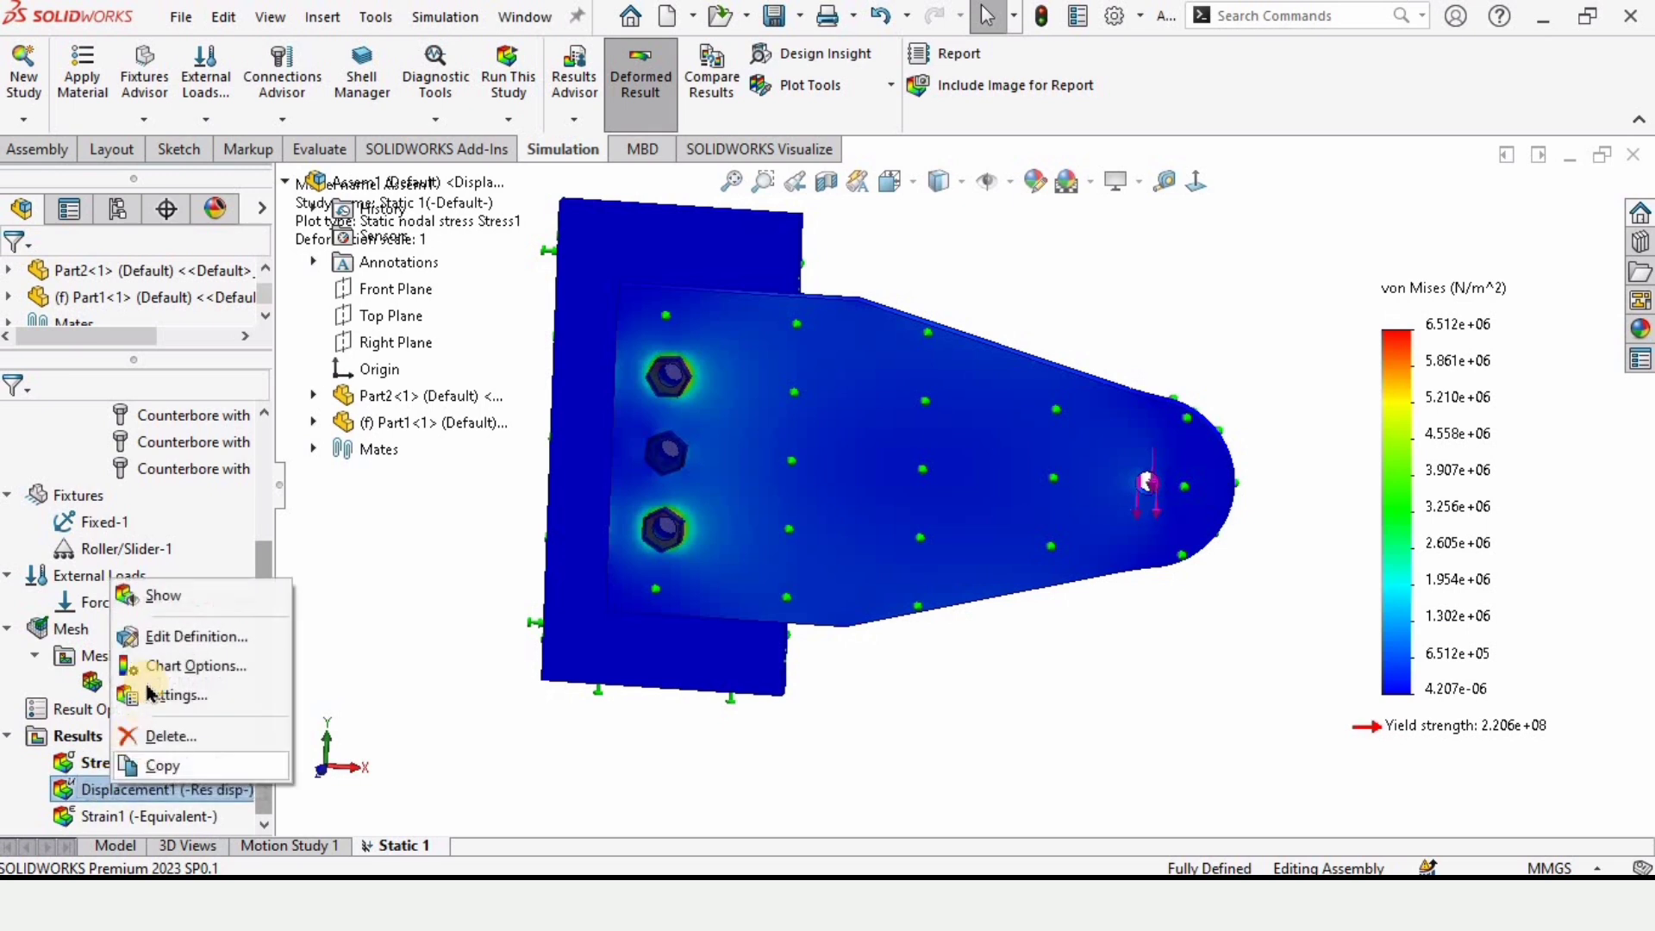
{"action": "left_click", "coordinate": [164, 595]}
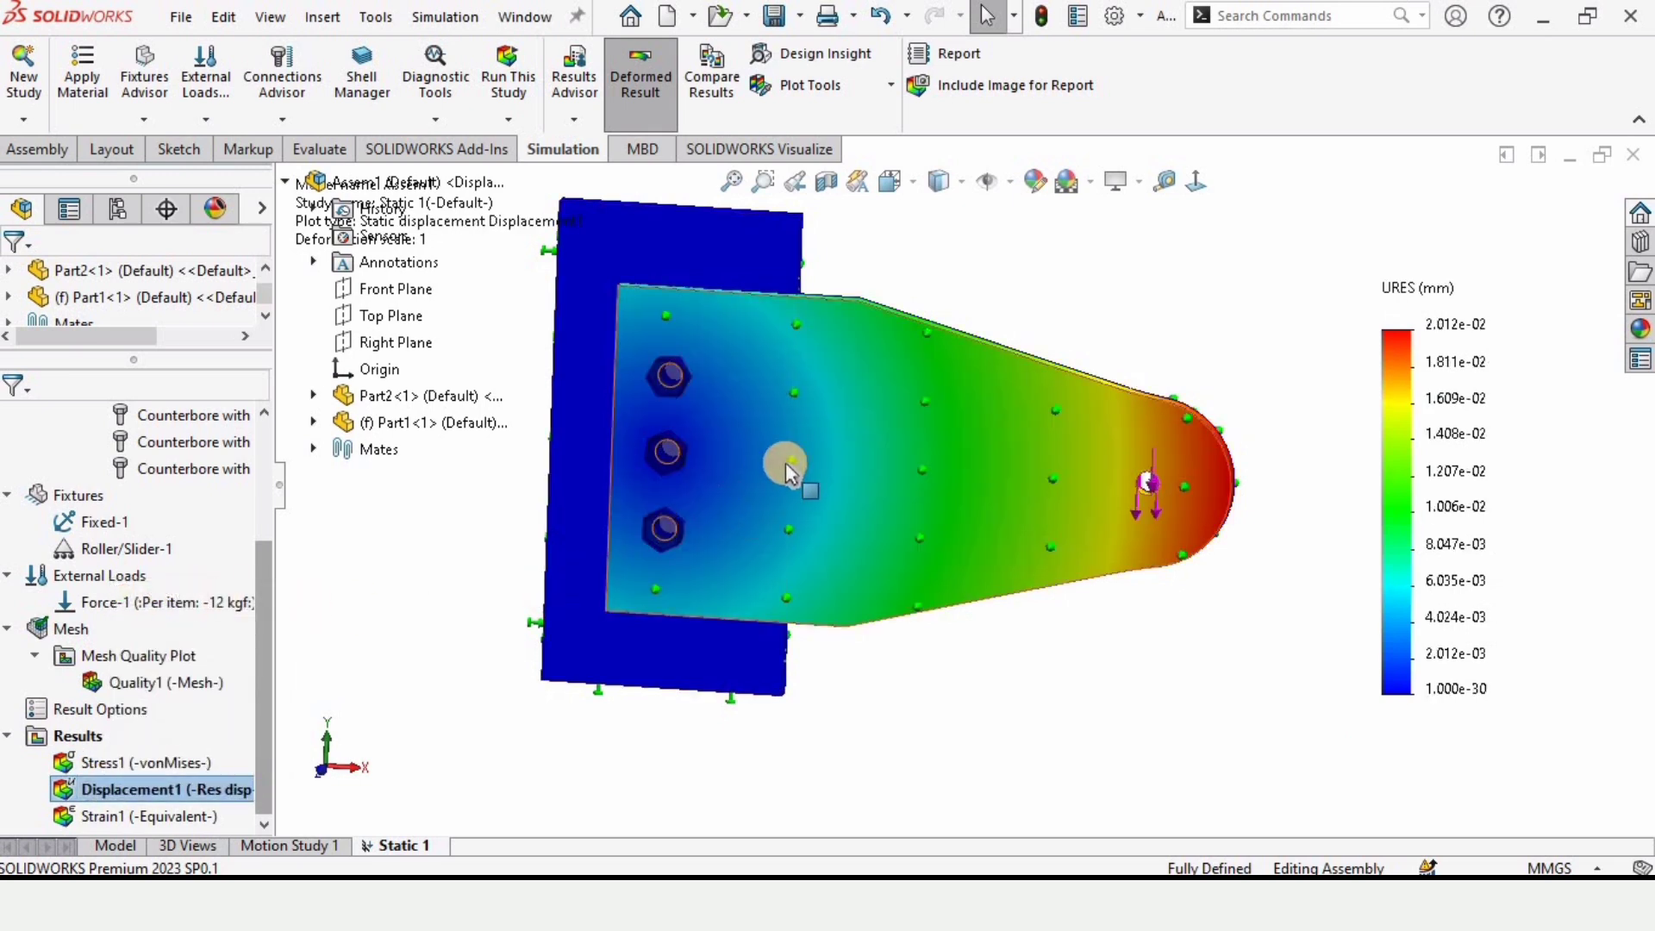
View the equivalent strain plot, and return to the resultant displacement plot.
{"action": "right_click", "coordinate": [150, 814]}
{"action": "left_click", "coordinate": [198, 628]}
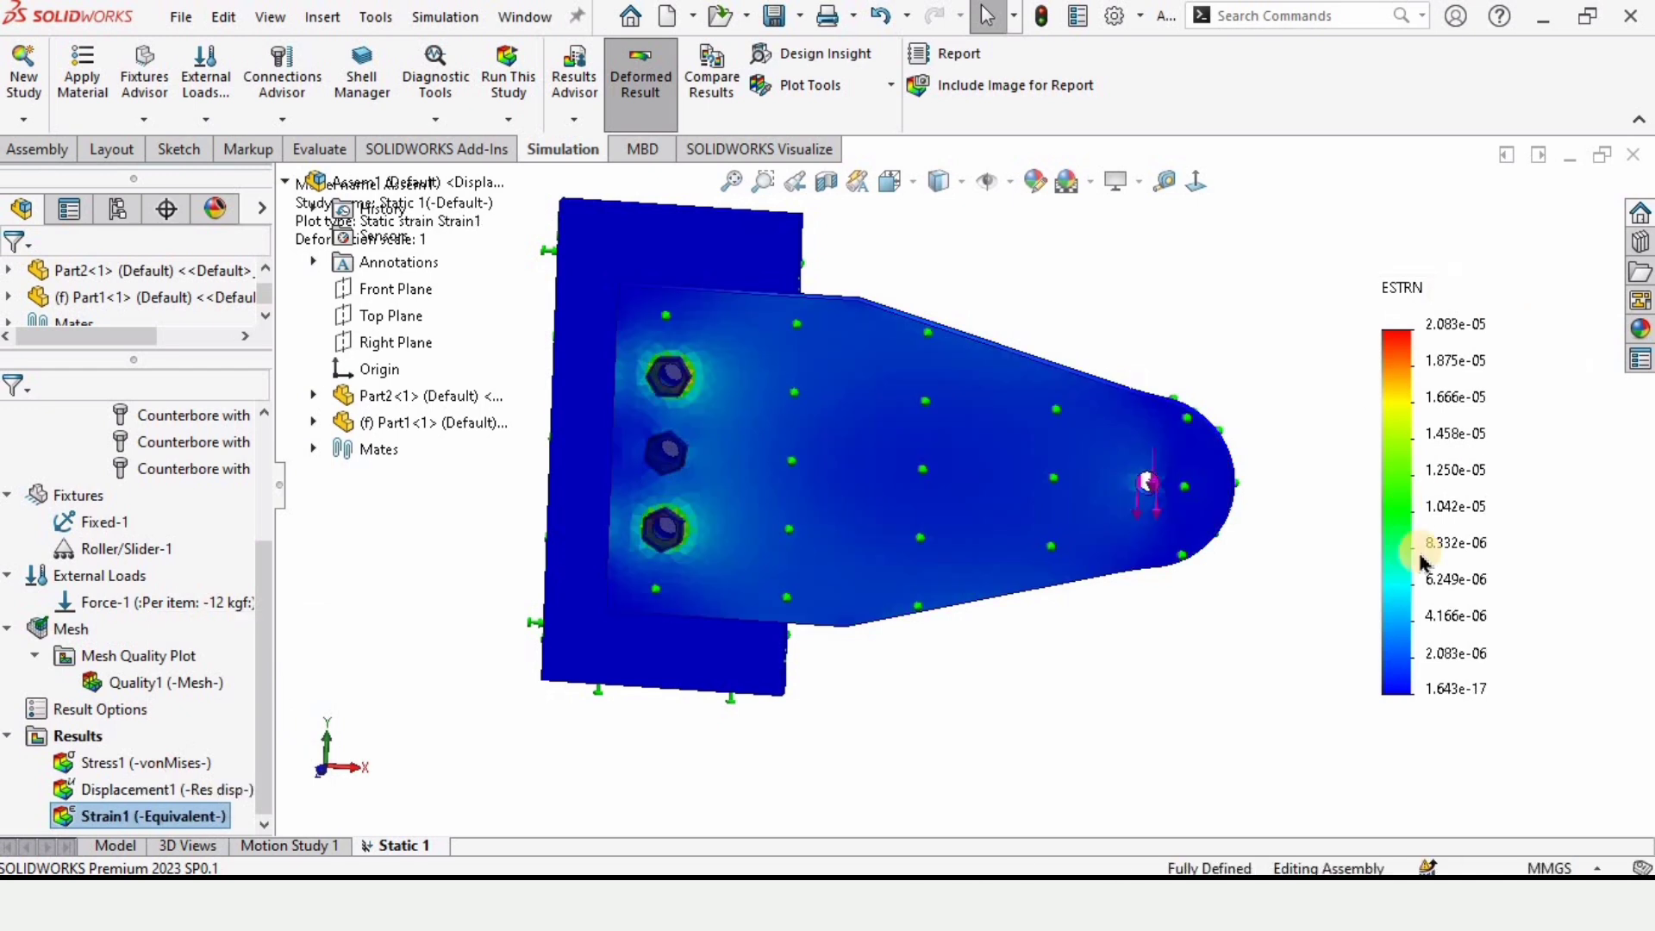
{"action": "right_click", "coordinate": [211, 789]}
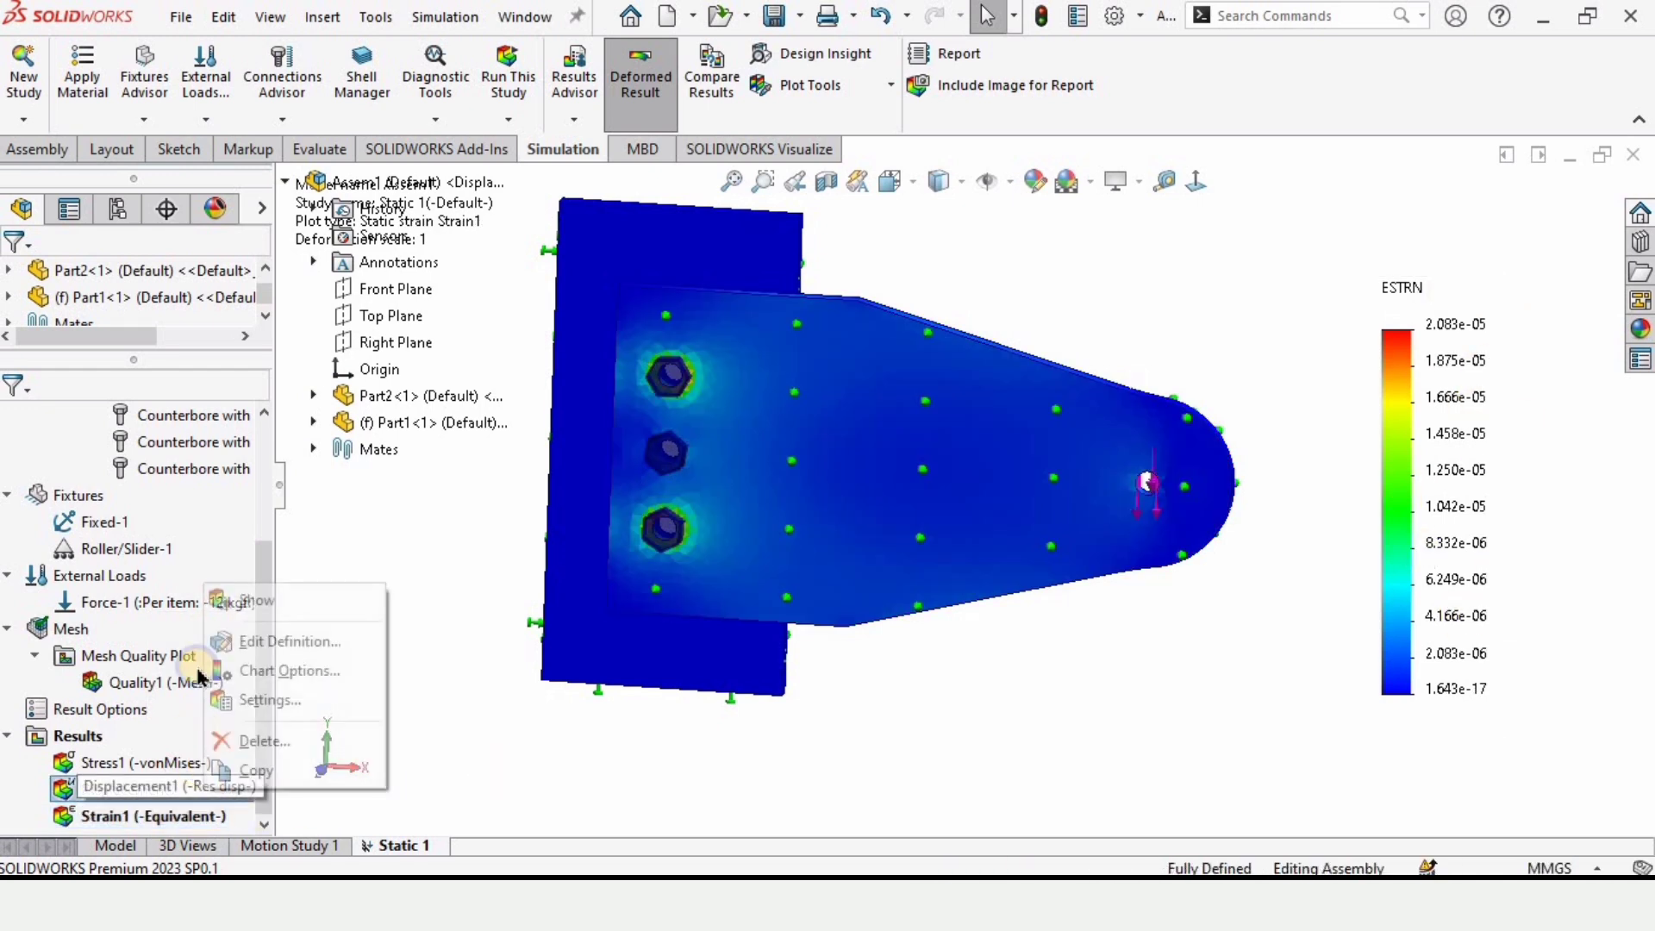
{"action": "left_click", "coordinate": [244, 610]}
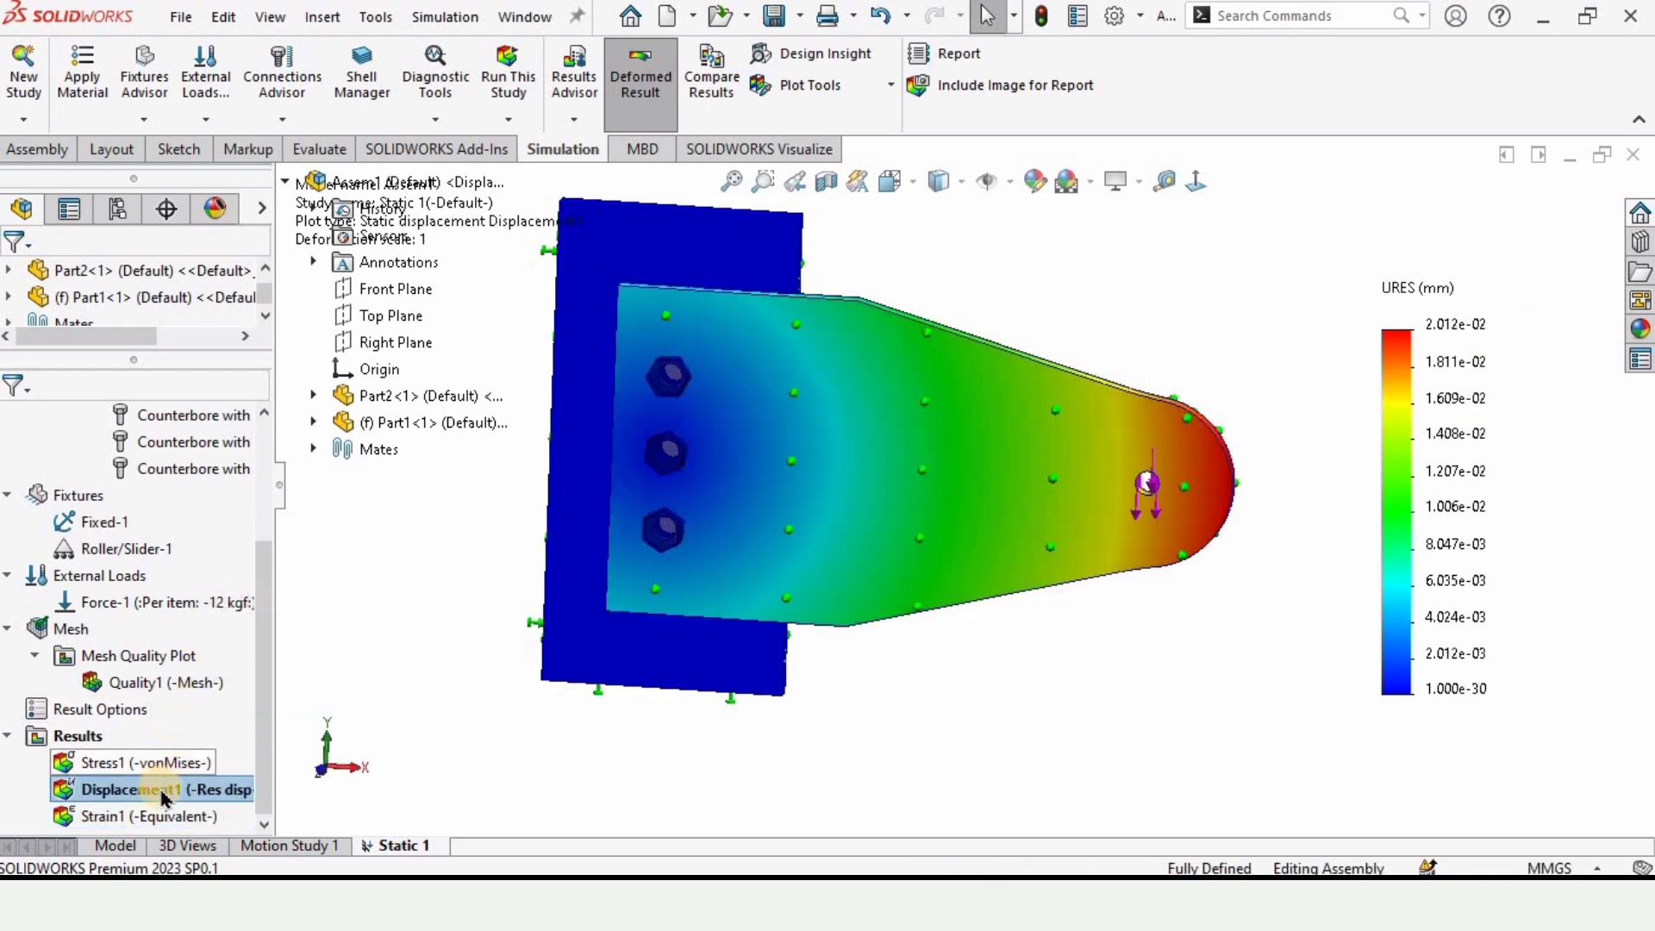
Show the minimum and maximum annotations on the displacement plot, and move the minimum callout clear of the plates.
{"action": "right_click", "coordinate": [164, 797]}
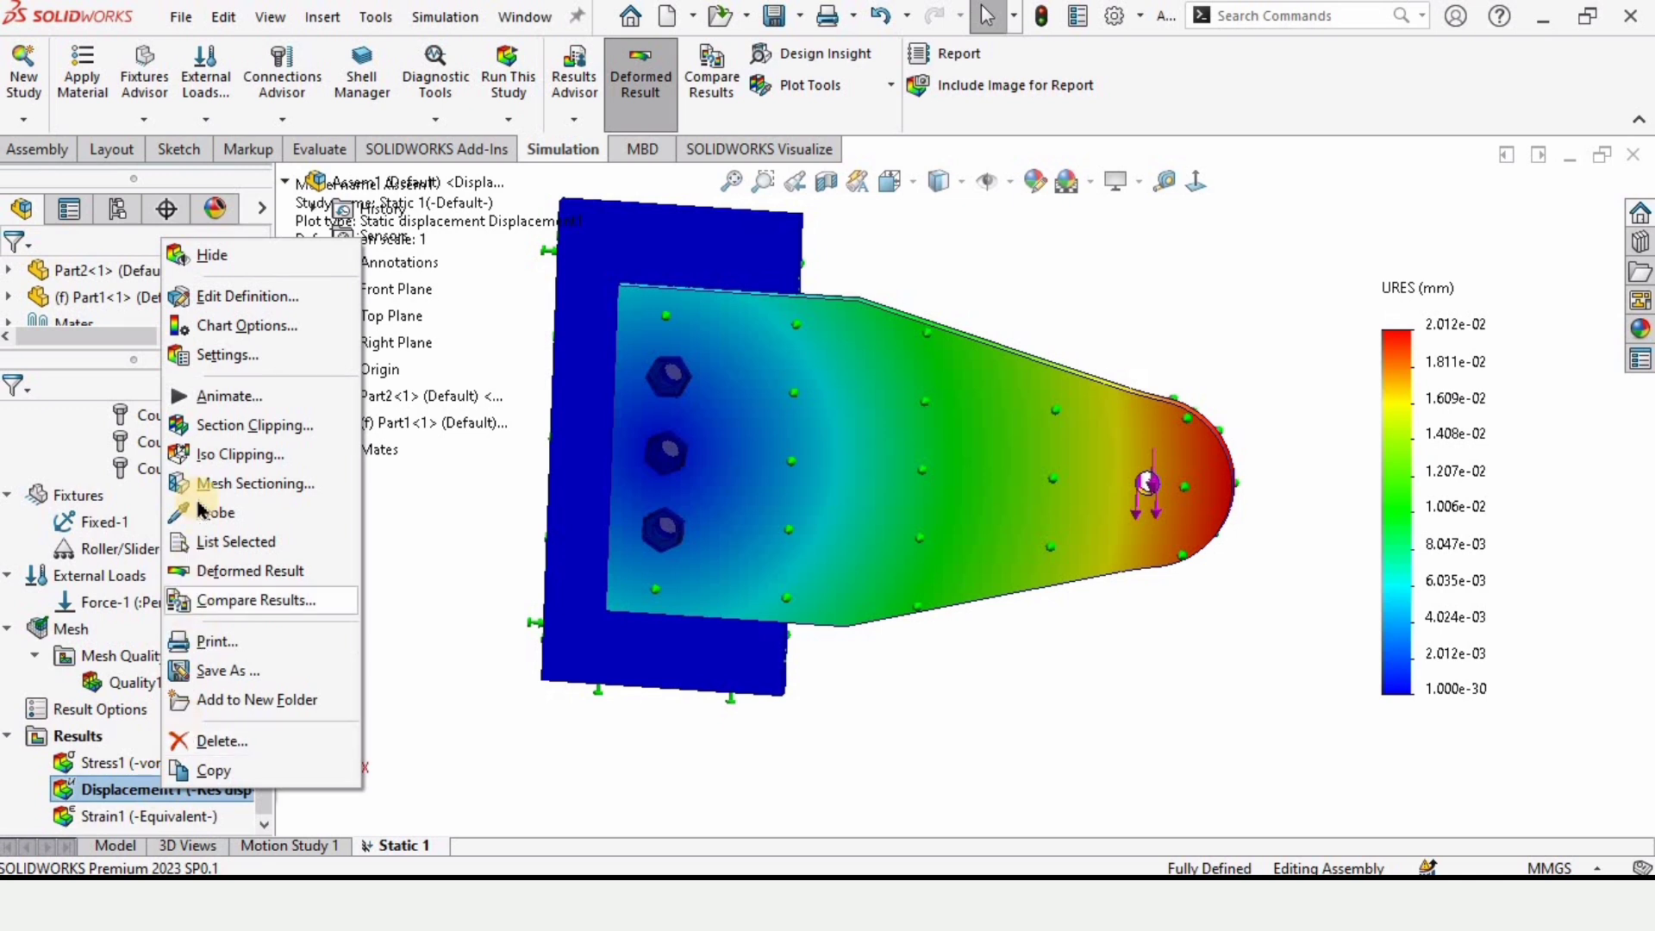
{"action": "left_click", "coordinate": [222, 296]}
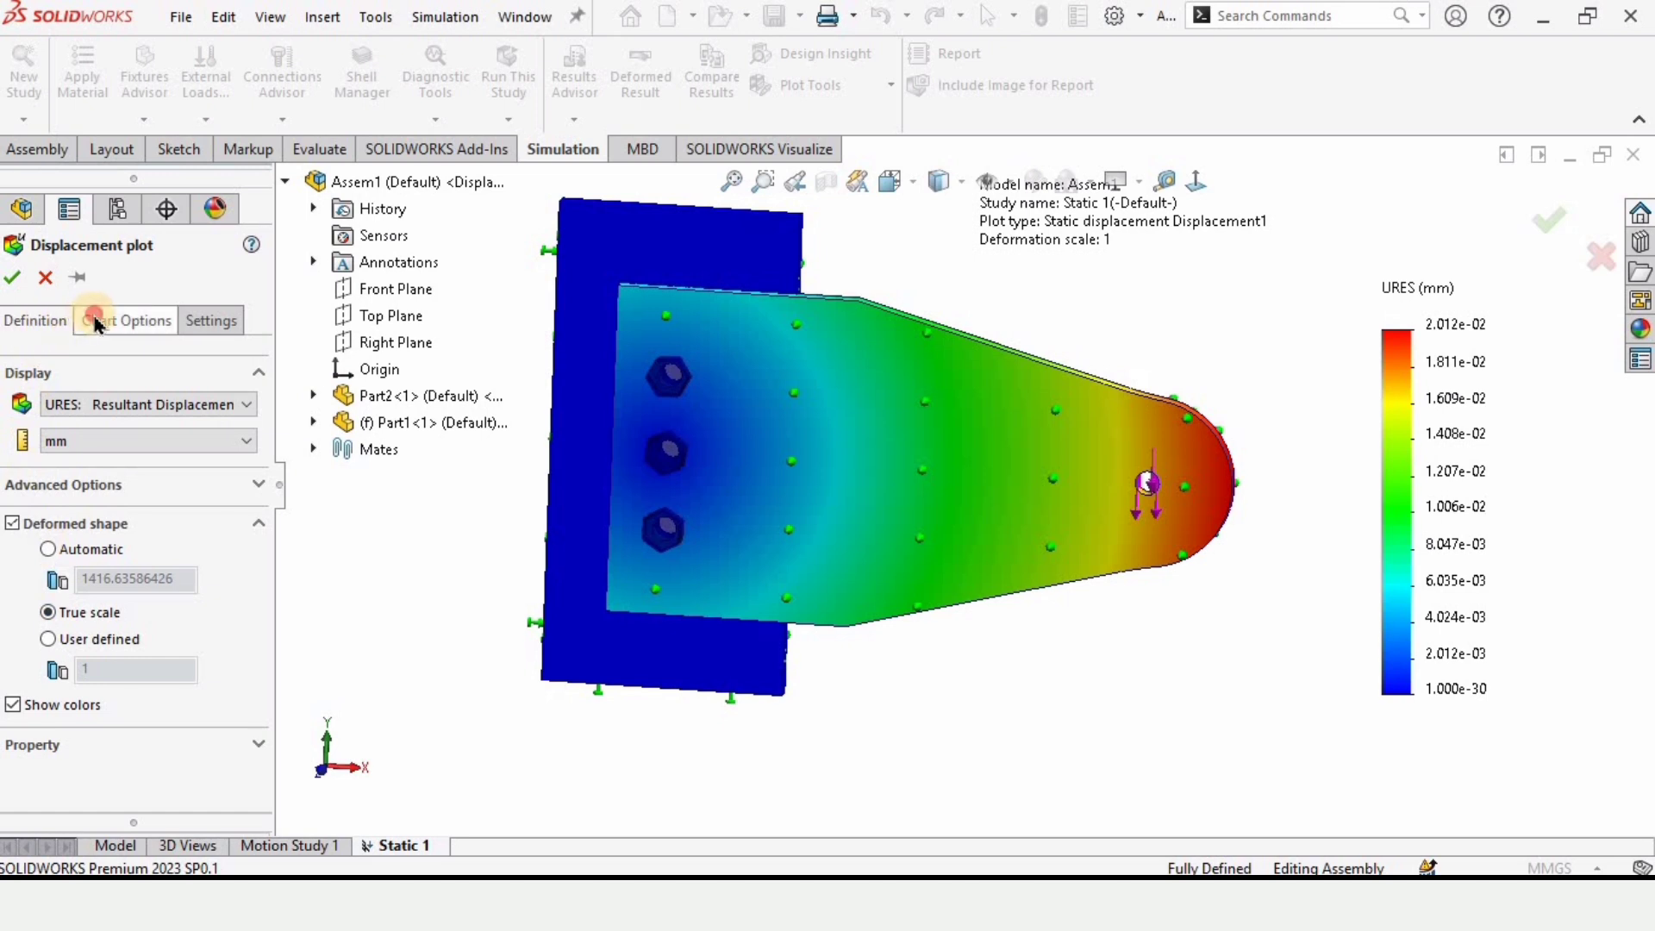
{"action": "left_click", "coordinate": [97, 321]}
{"action": "left_click", "coordinate": [49, 401]}
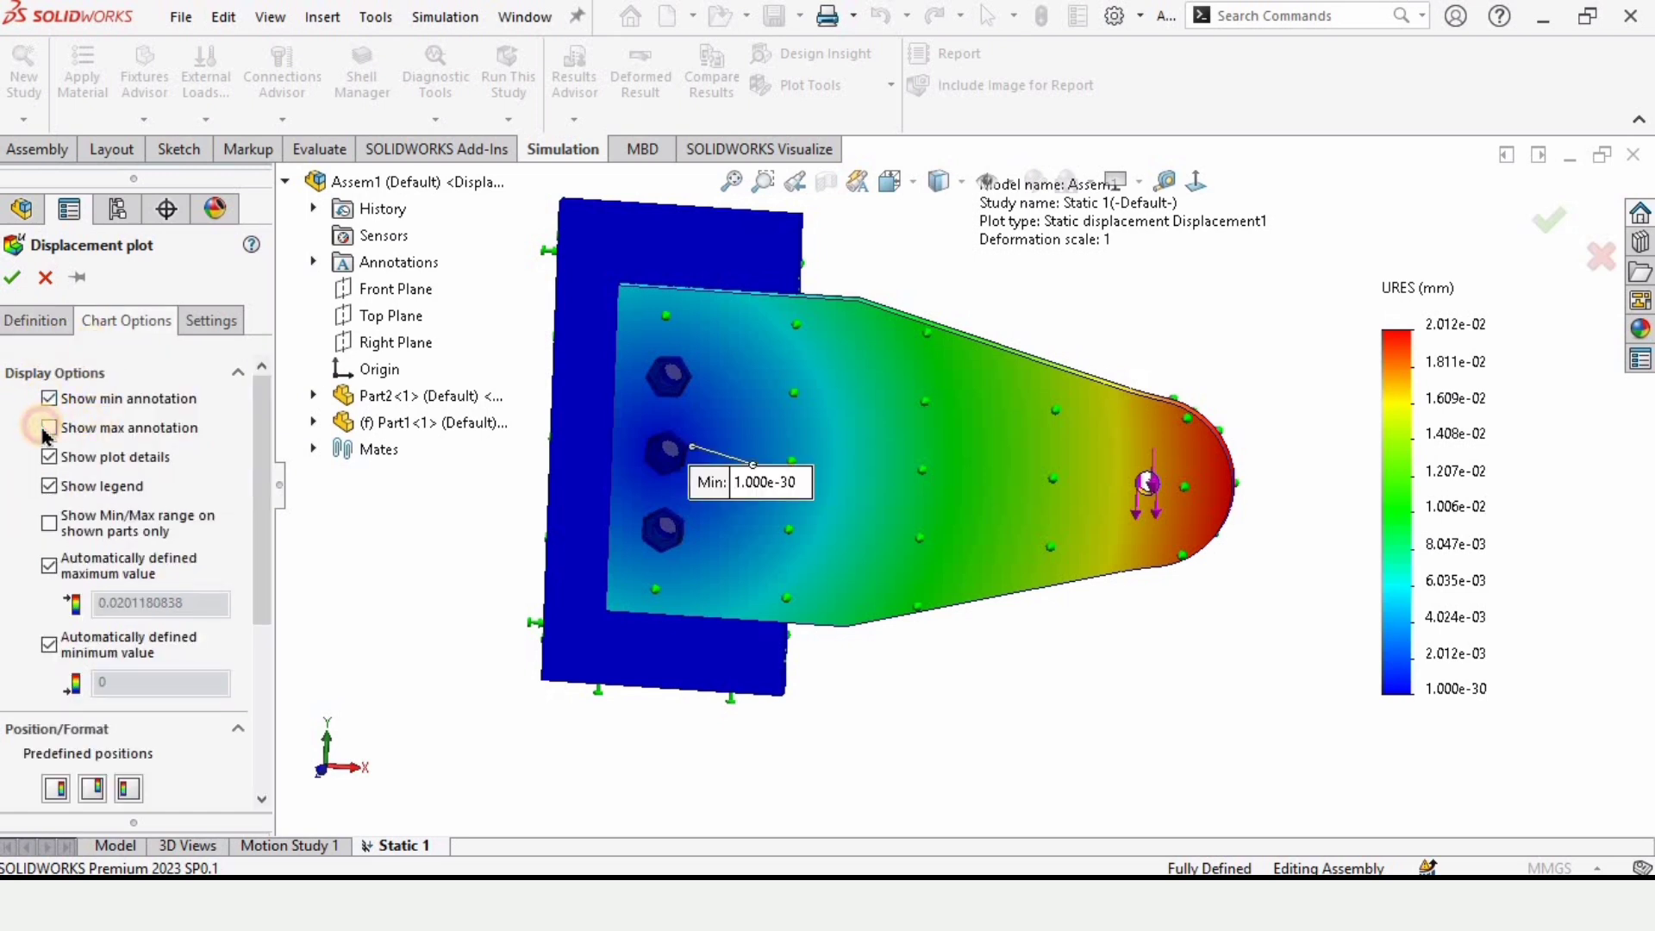
{"action": "left_click", "coordinate": [12, 280]}
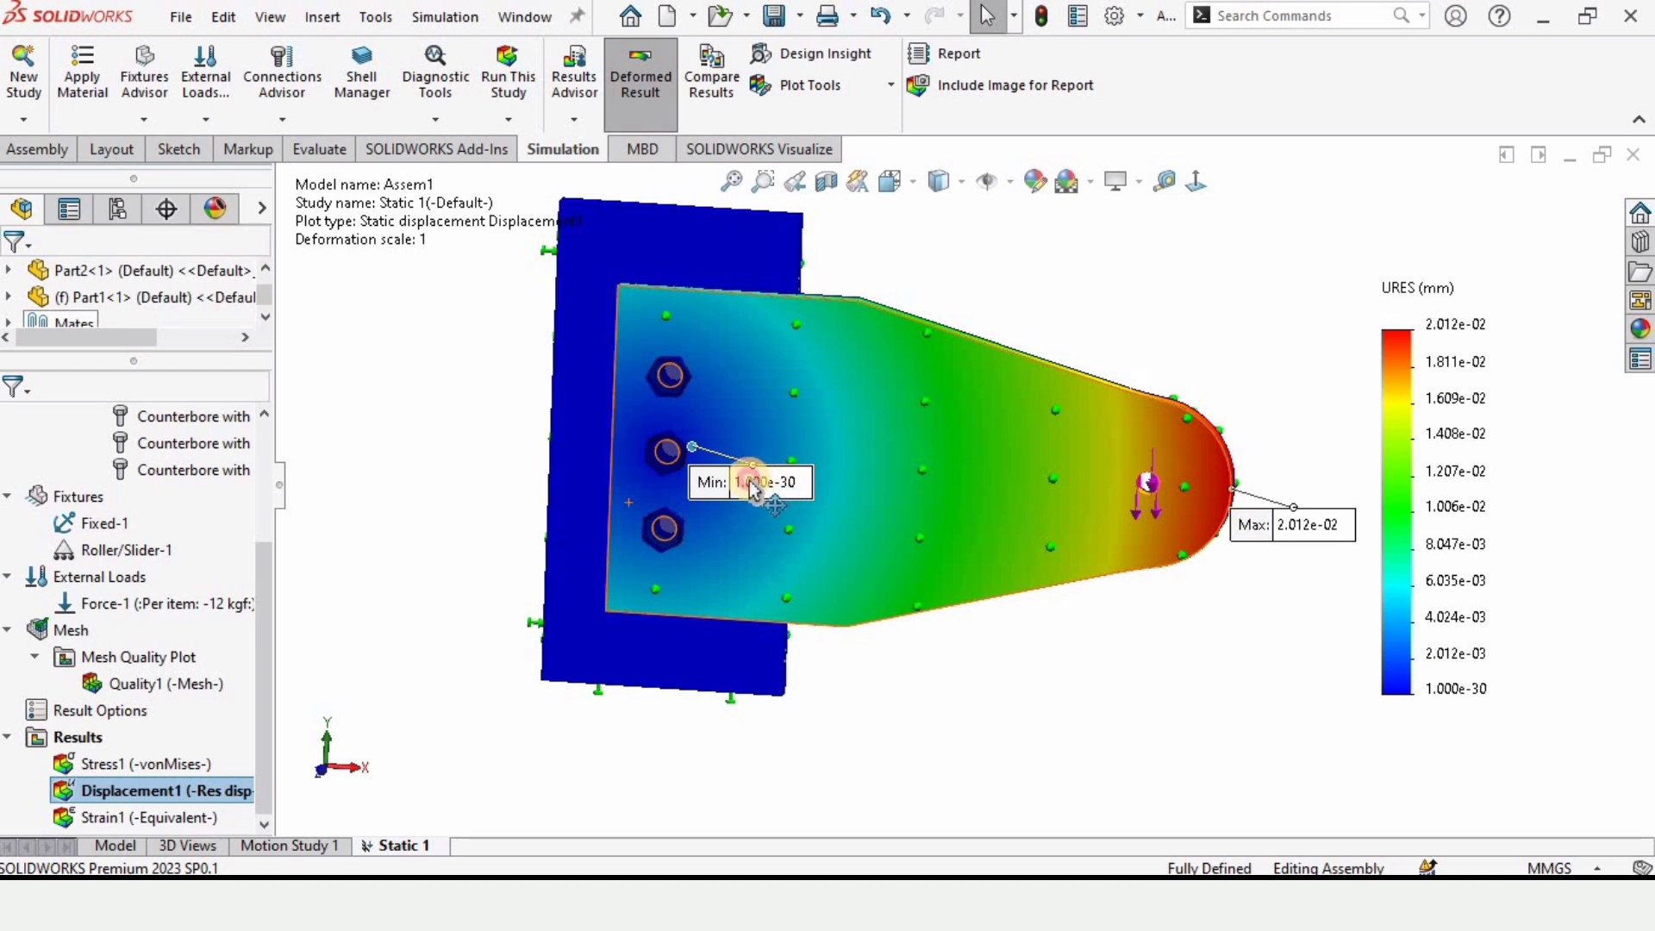
{"action": "left_click_drag", "start_coordinate": [755, 489], "coordinate": [562, 486]}
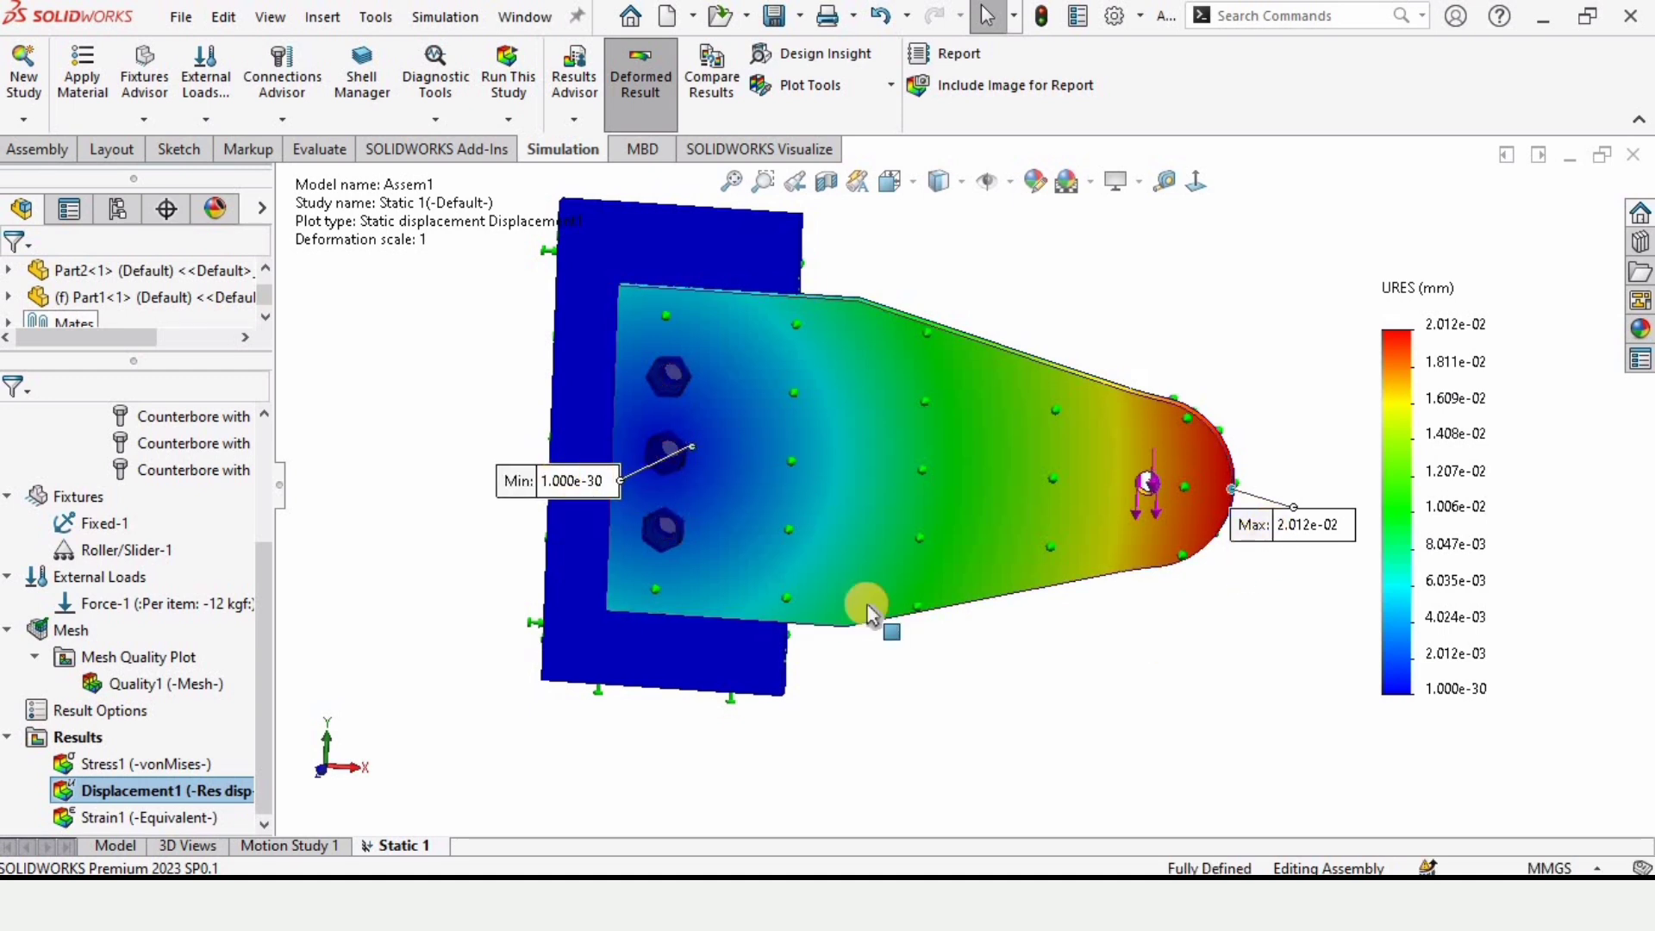
{"action": "left_click_drag", "start_coordinate": [573, 480], "coordinate": [472, 486]}
Play the displacement plot's animation with the deformed shape at true scale.
{"action": "right_click", "coordinate": [205, 805]}
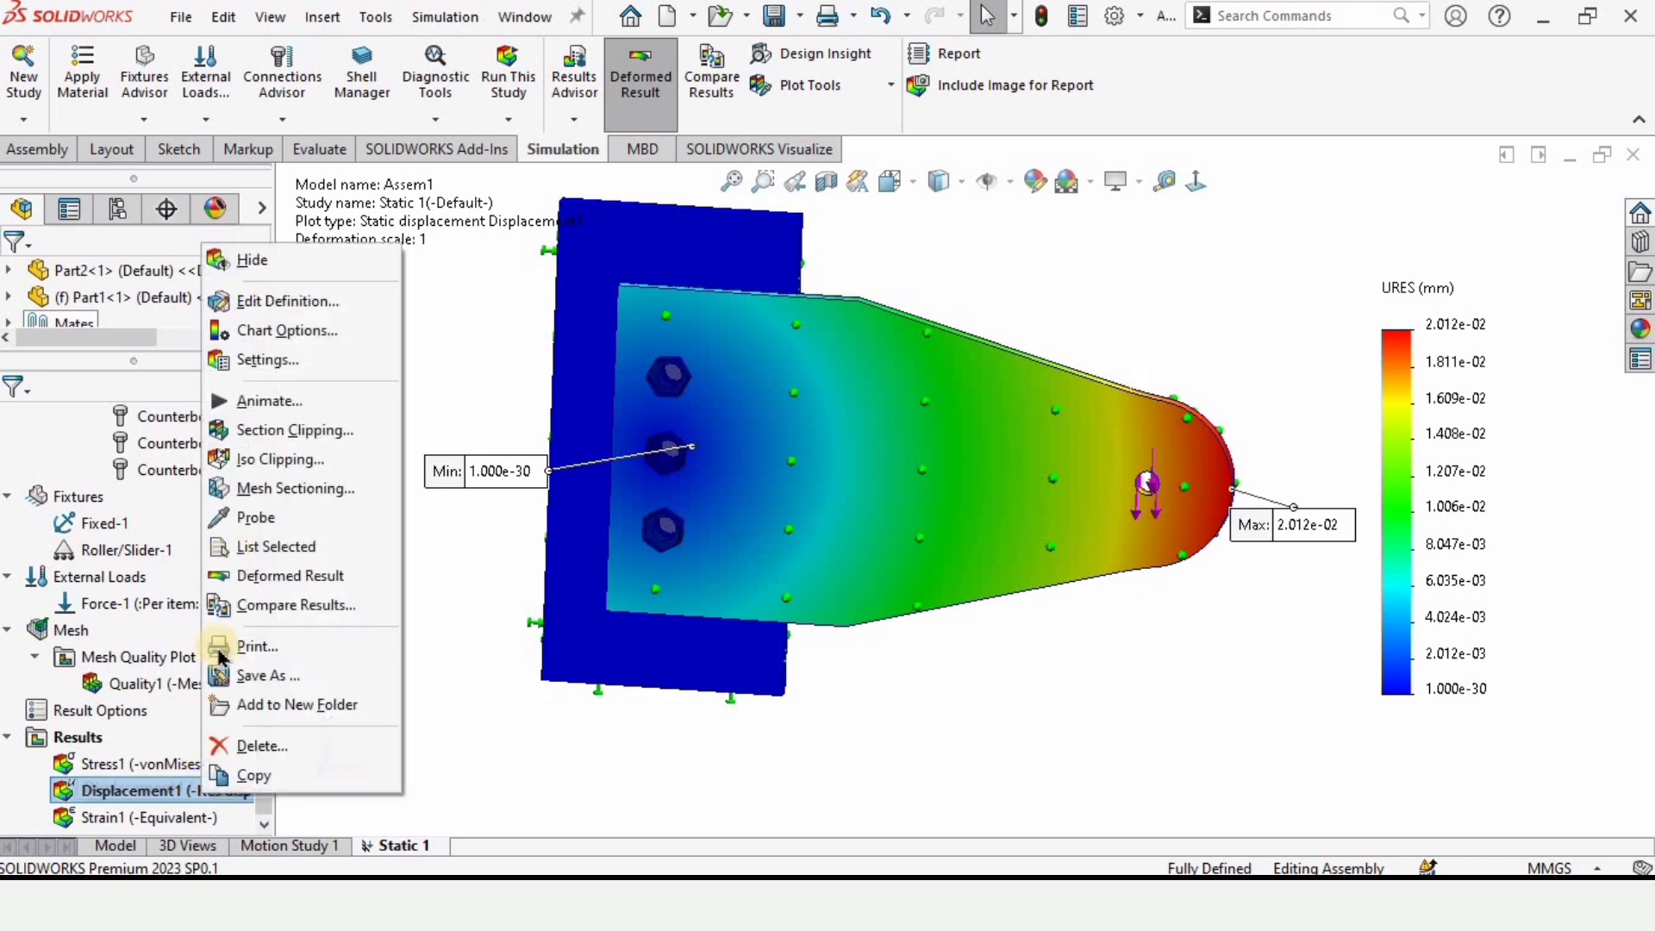
{"action": "left_click", "coordinate": [237, 401]}
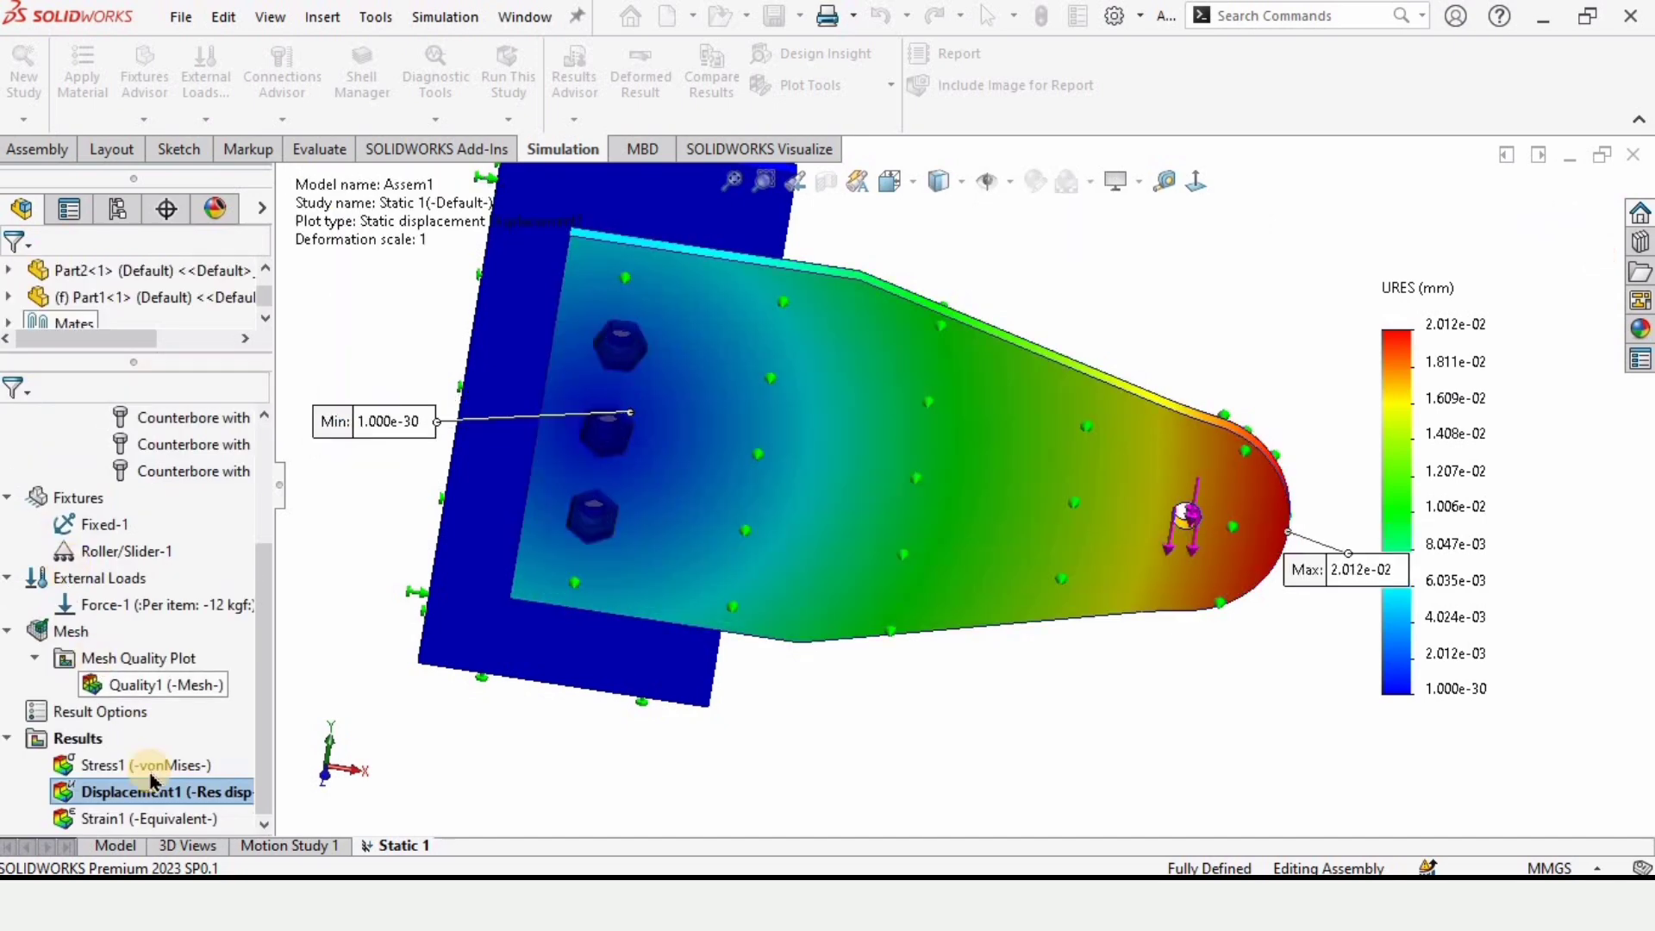
Change the displacement plot's legend number format to floating.
{"action": "right_click", "coordinate": [170, 792]}
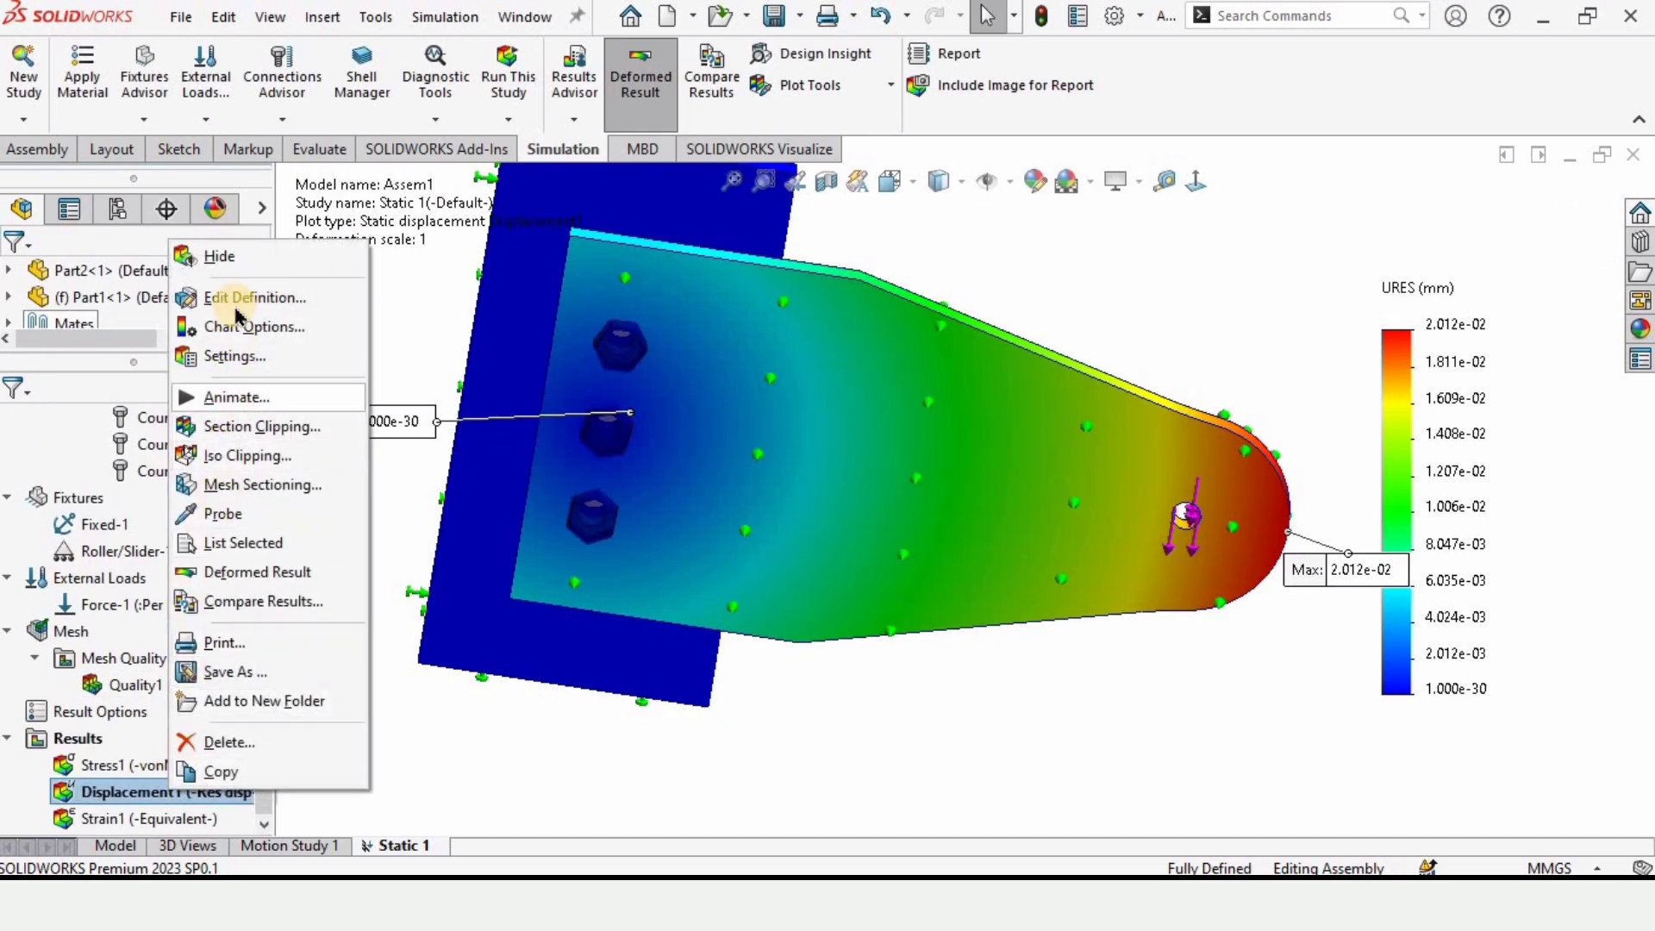
{"action": "left_click", "coordinate": [234, 298]}
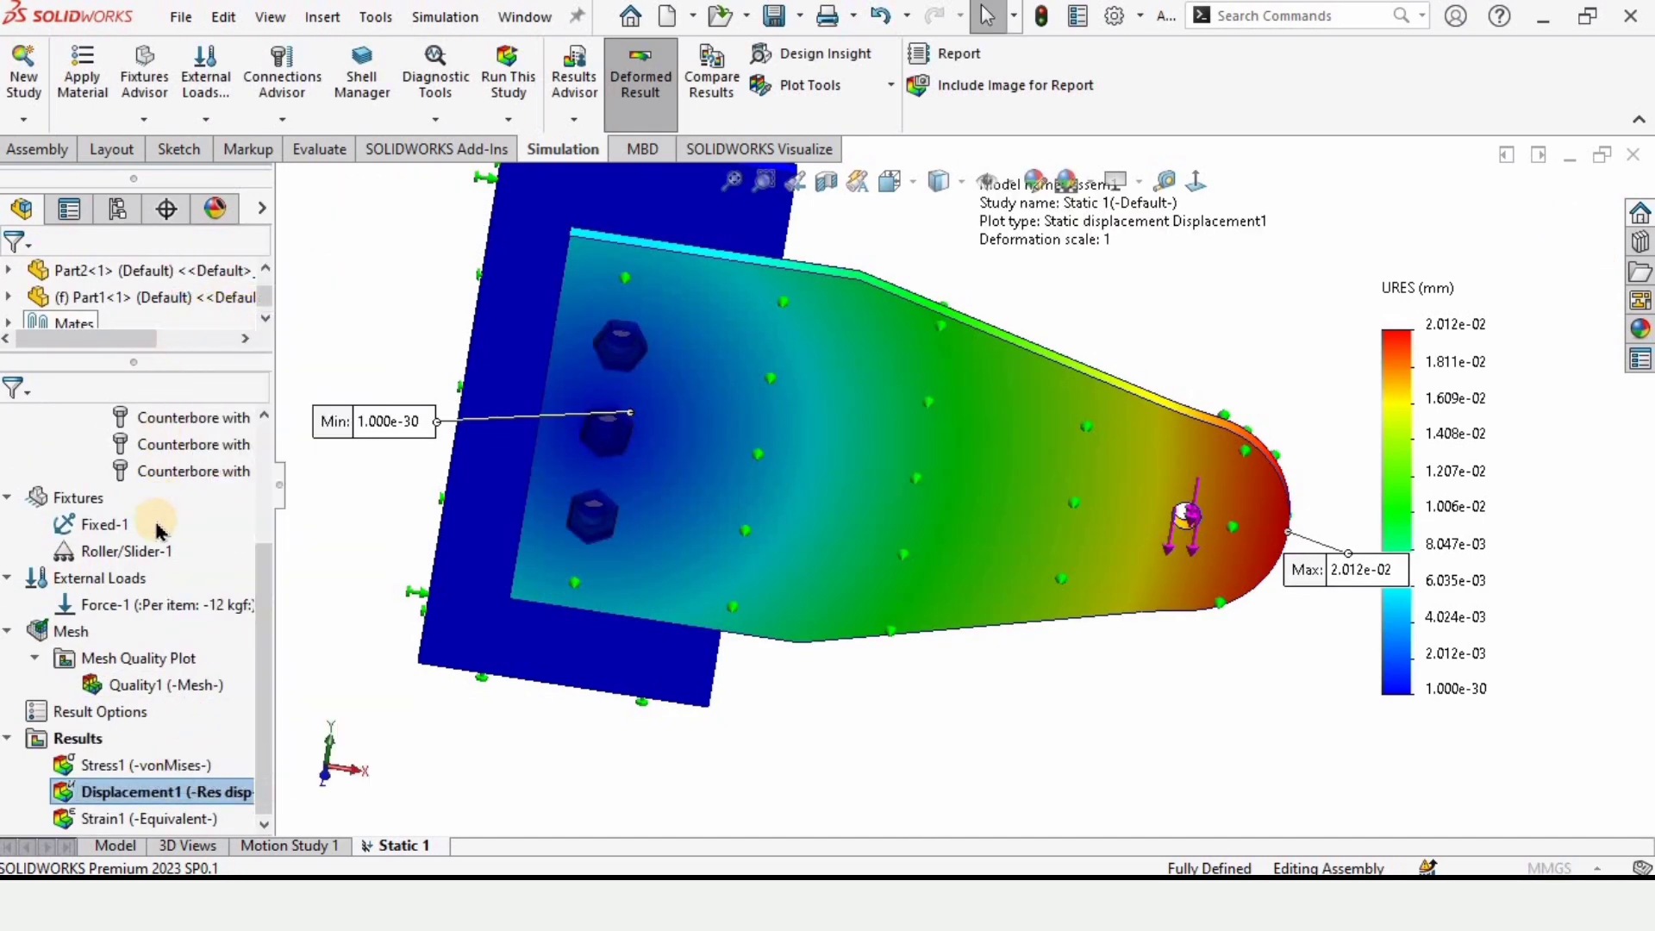
{"action": "left_click", "coordinate": [119, 330]}
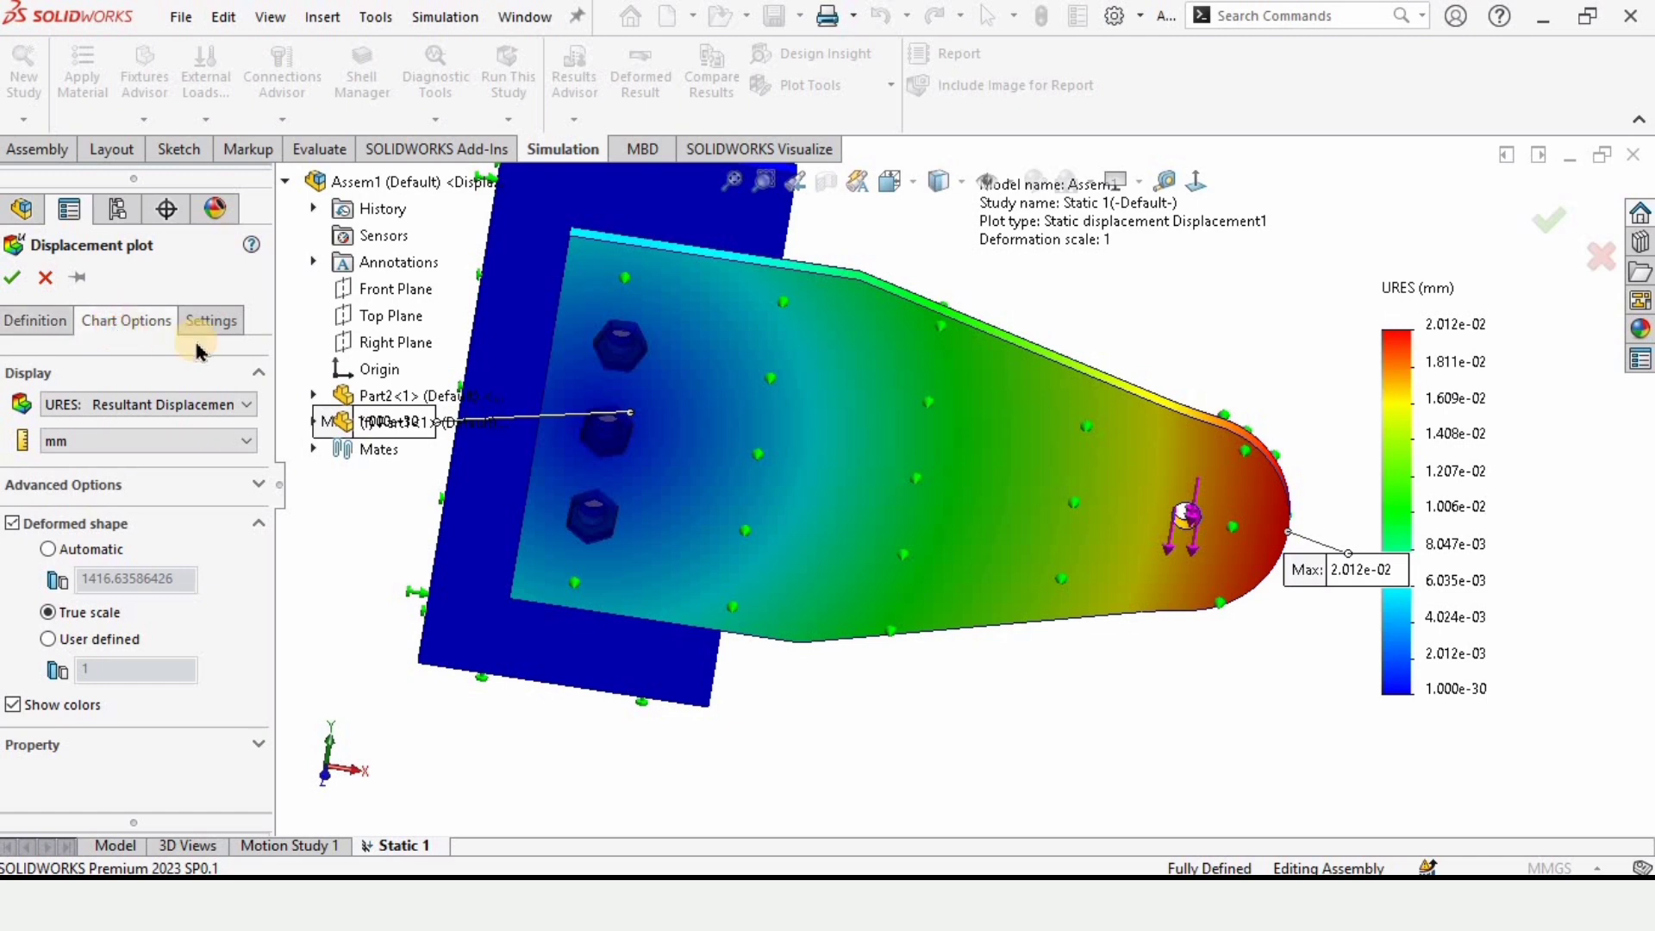
{"action": "left_click_drag", "start_coordinate": [261, 465], "coordinate": [246, 647]}
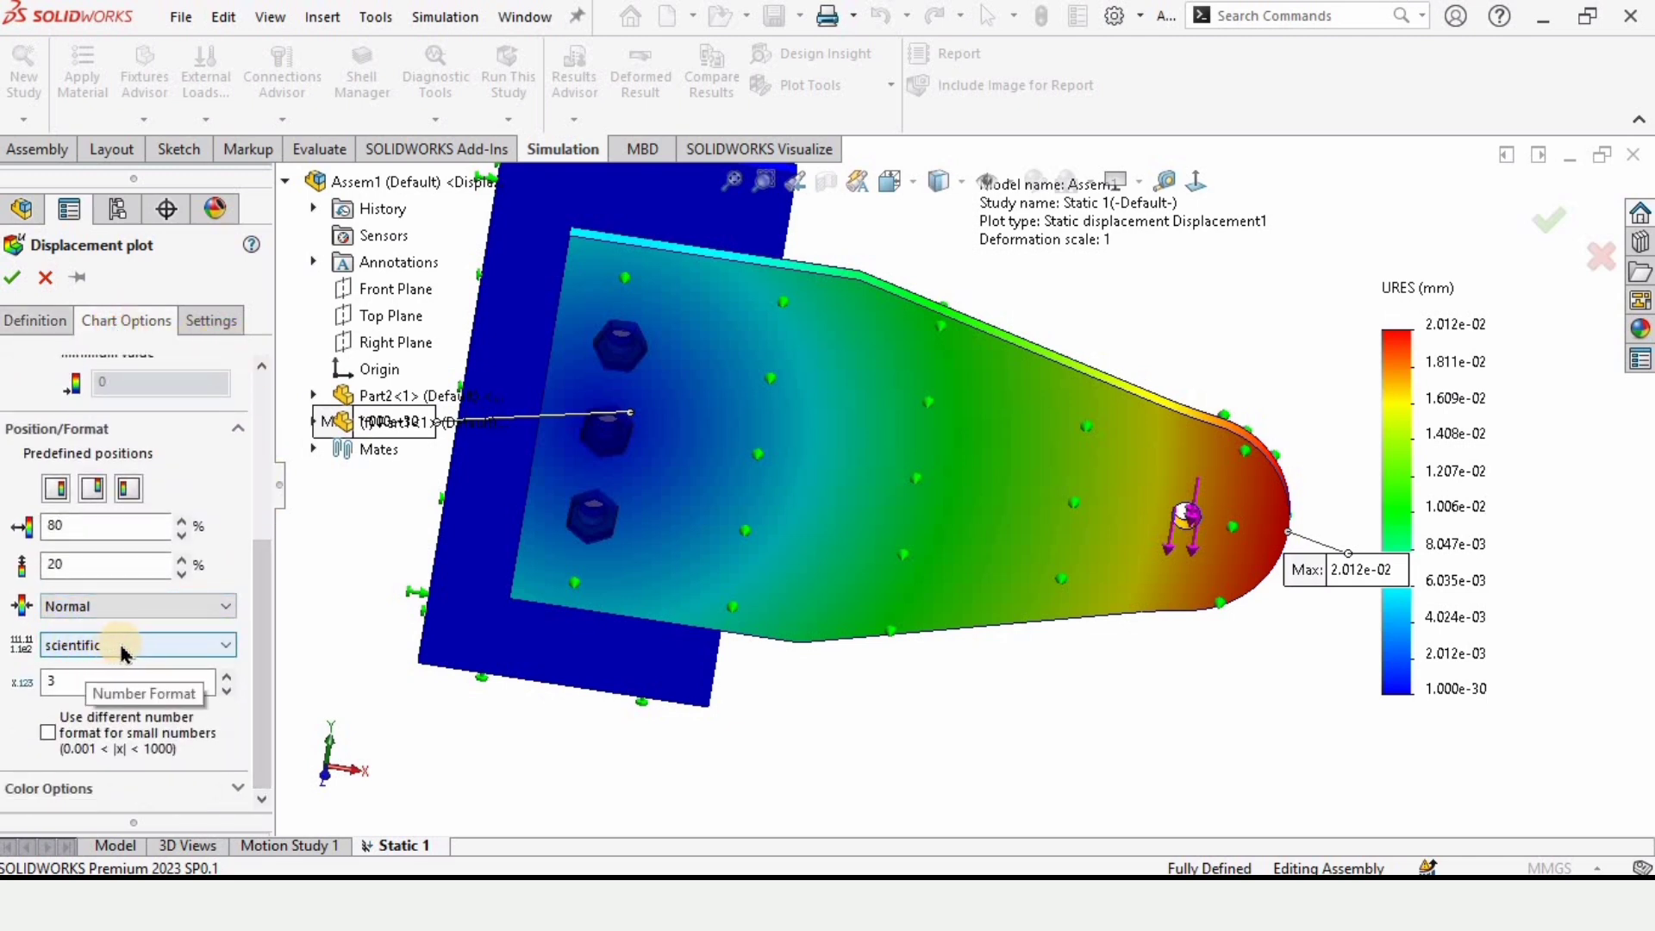
{"action": "left_click", "coordinate": [151, 676]}
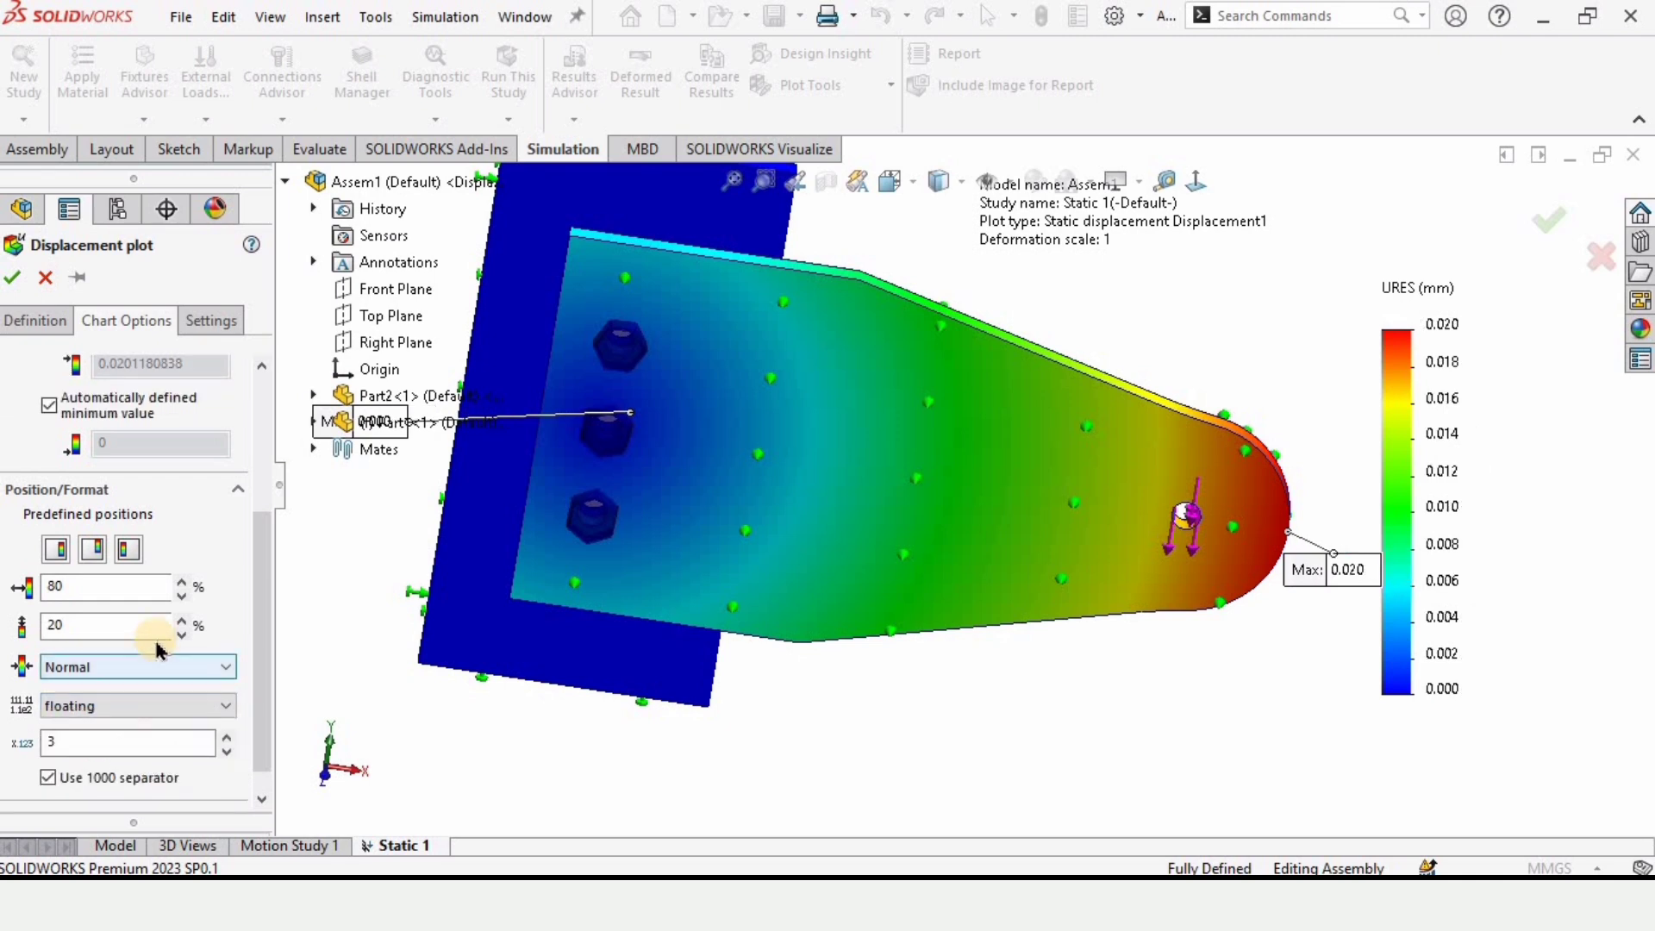
{"action": "left_click_drag", "start_coordinate": [256, 584], "coordinate": [233, 405]}
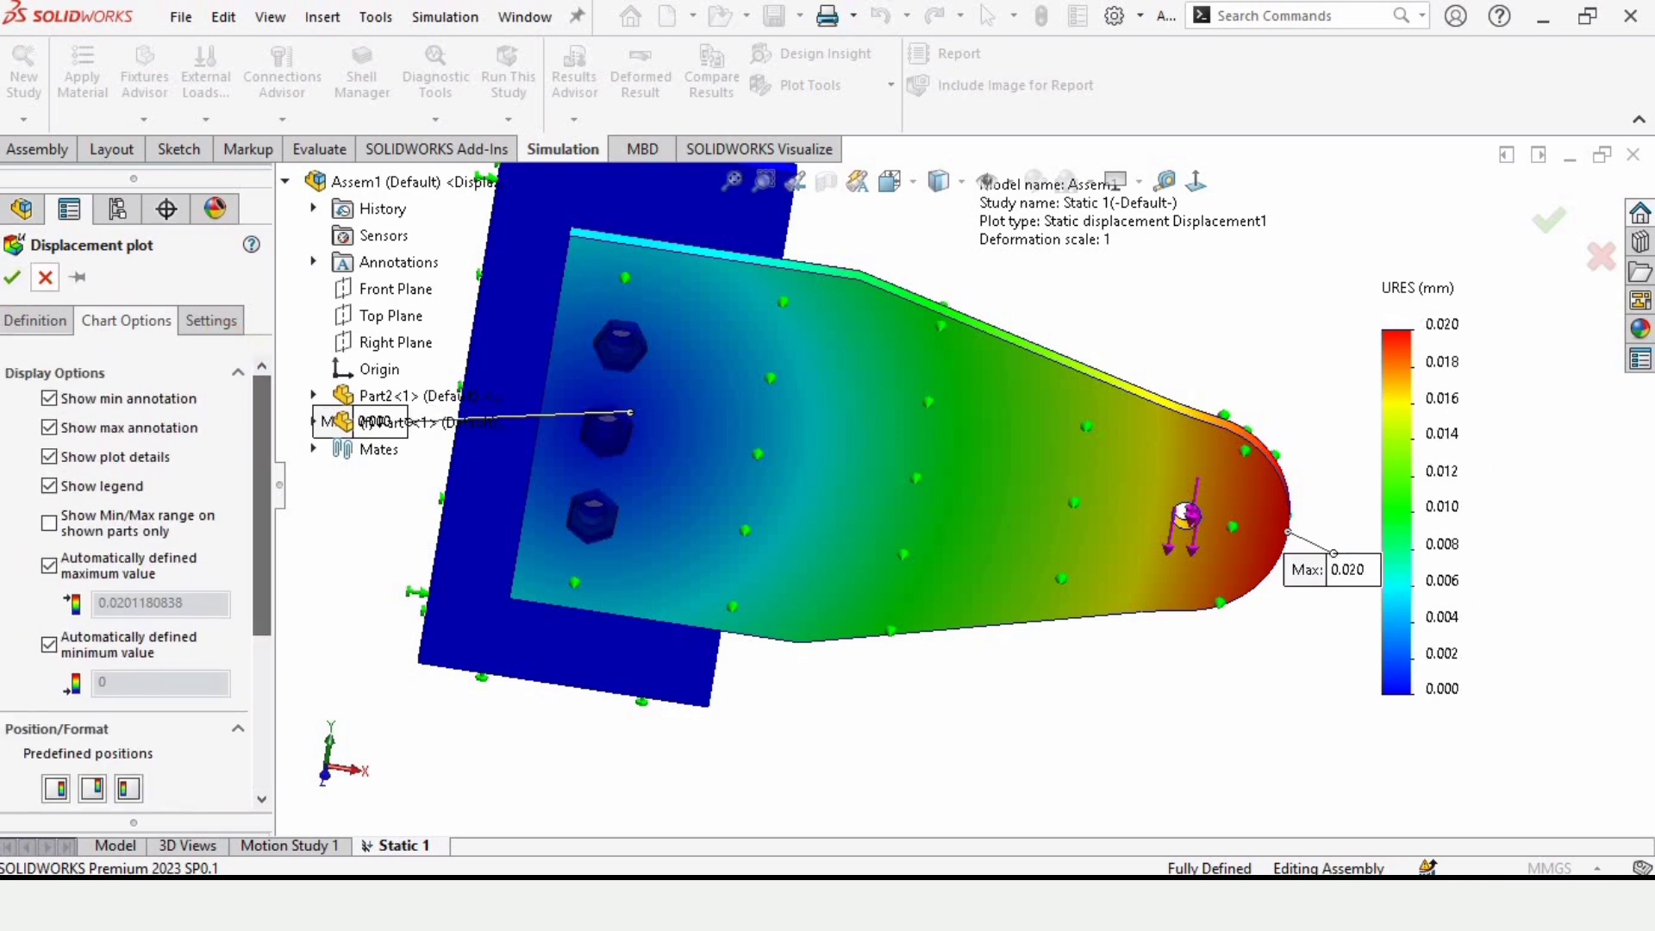
Set the displacement plot's deformed shape to the Automatic scale and apply the plot settings.
{"action": "left_click", "coordinate": [35, 320]}
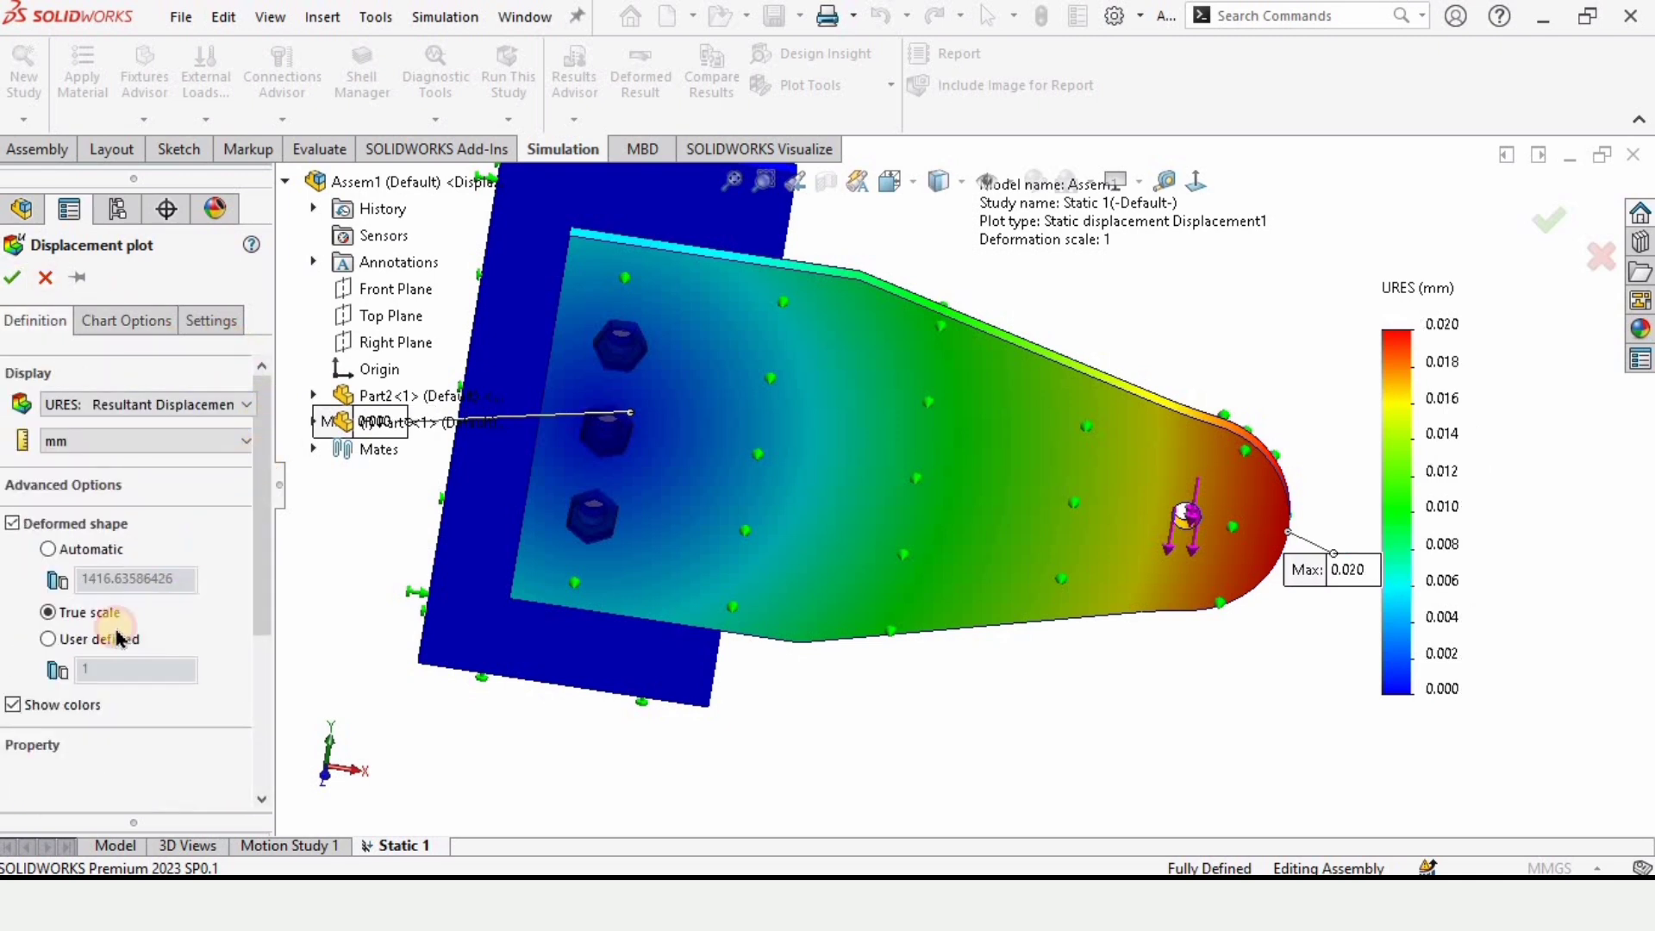
{"action": "left_click", "coordinate": [45, 548]}
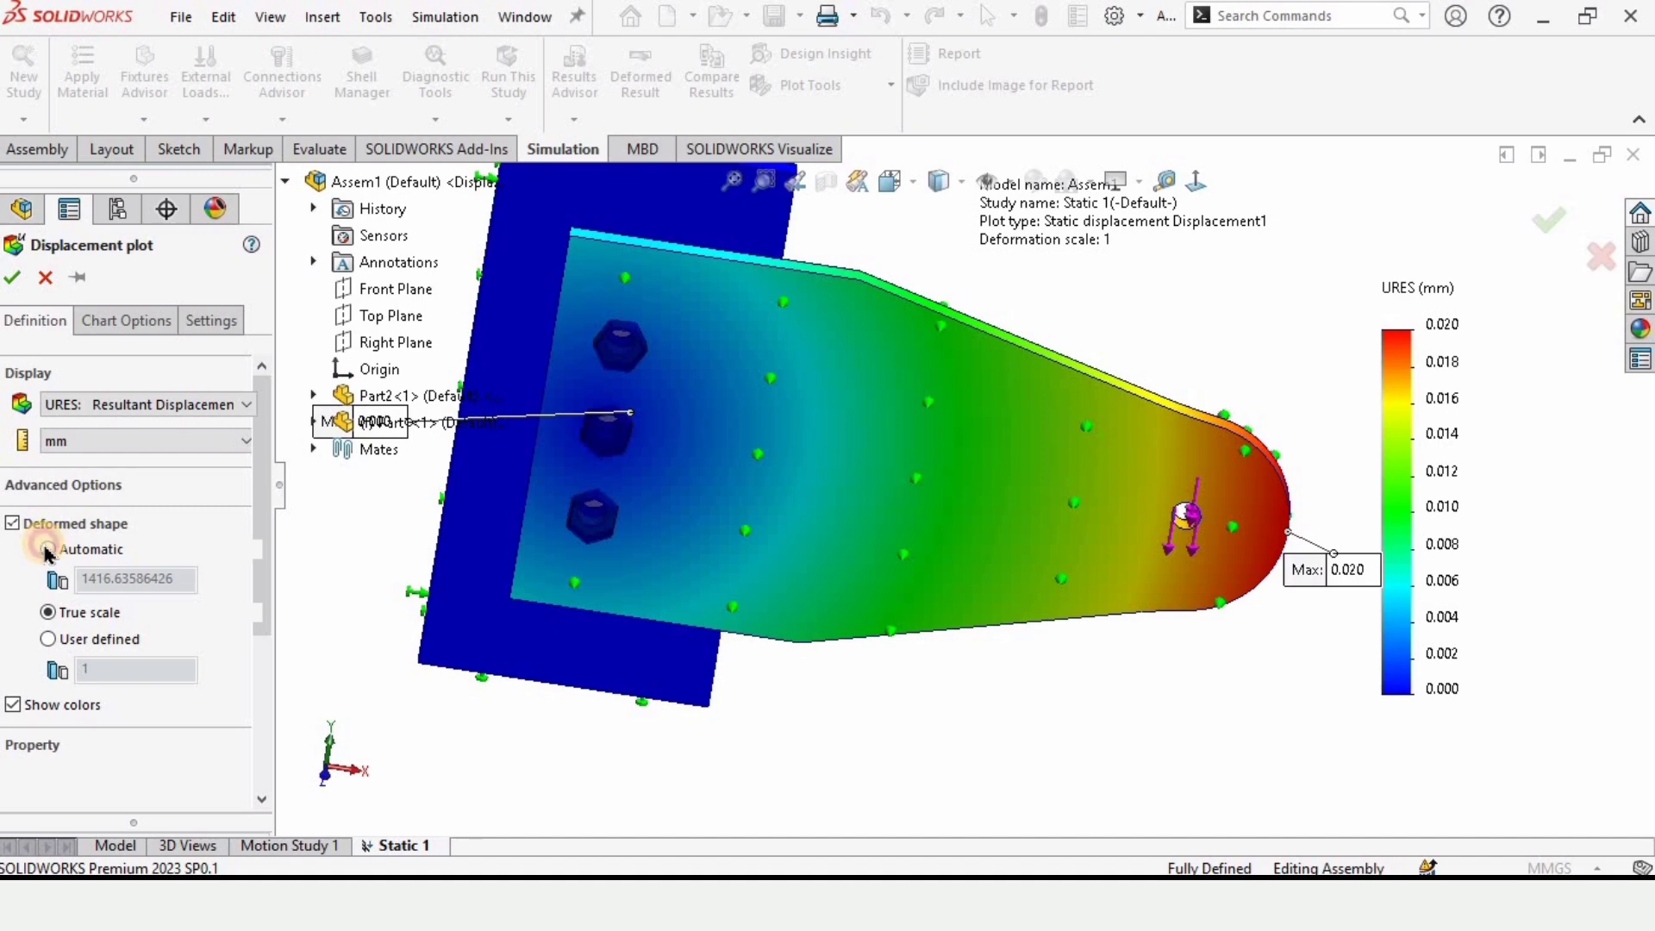
{"action": "left_click", "coordinate": [14, 287]}
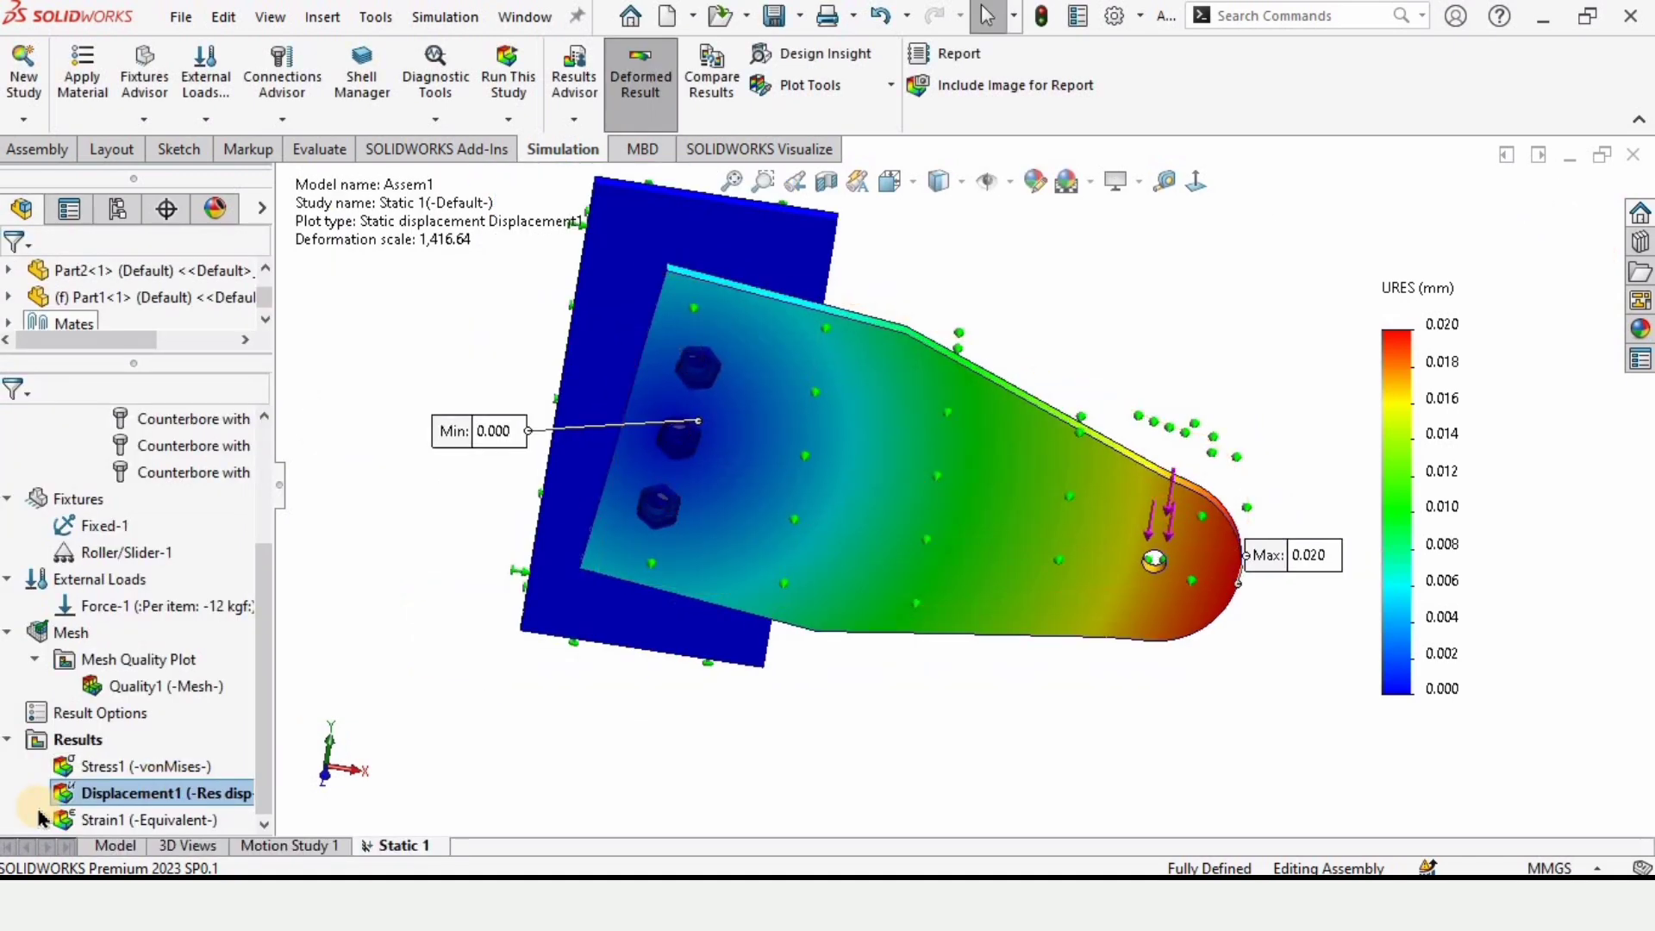
Animate the displacement plot at the automatic deformation scale, view the moving plates from an angle, and close the animation.
{"action": "right_click", "coordinate": [112, 791]}
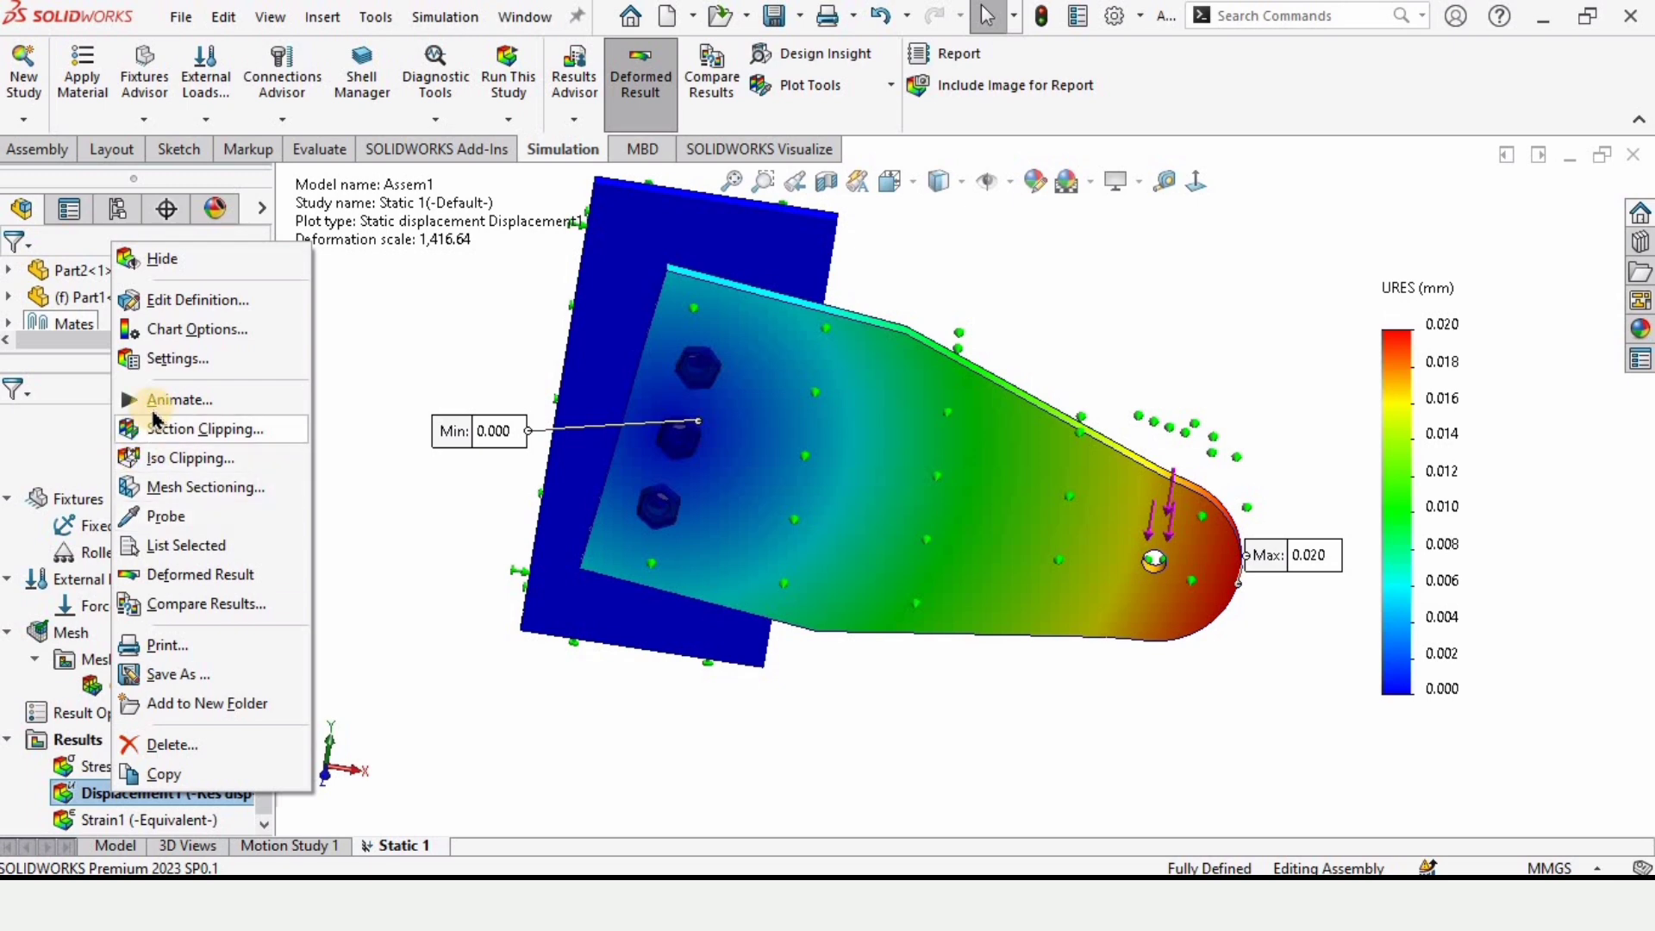
{"action": "left_click", "coordinate": [157, 402]}
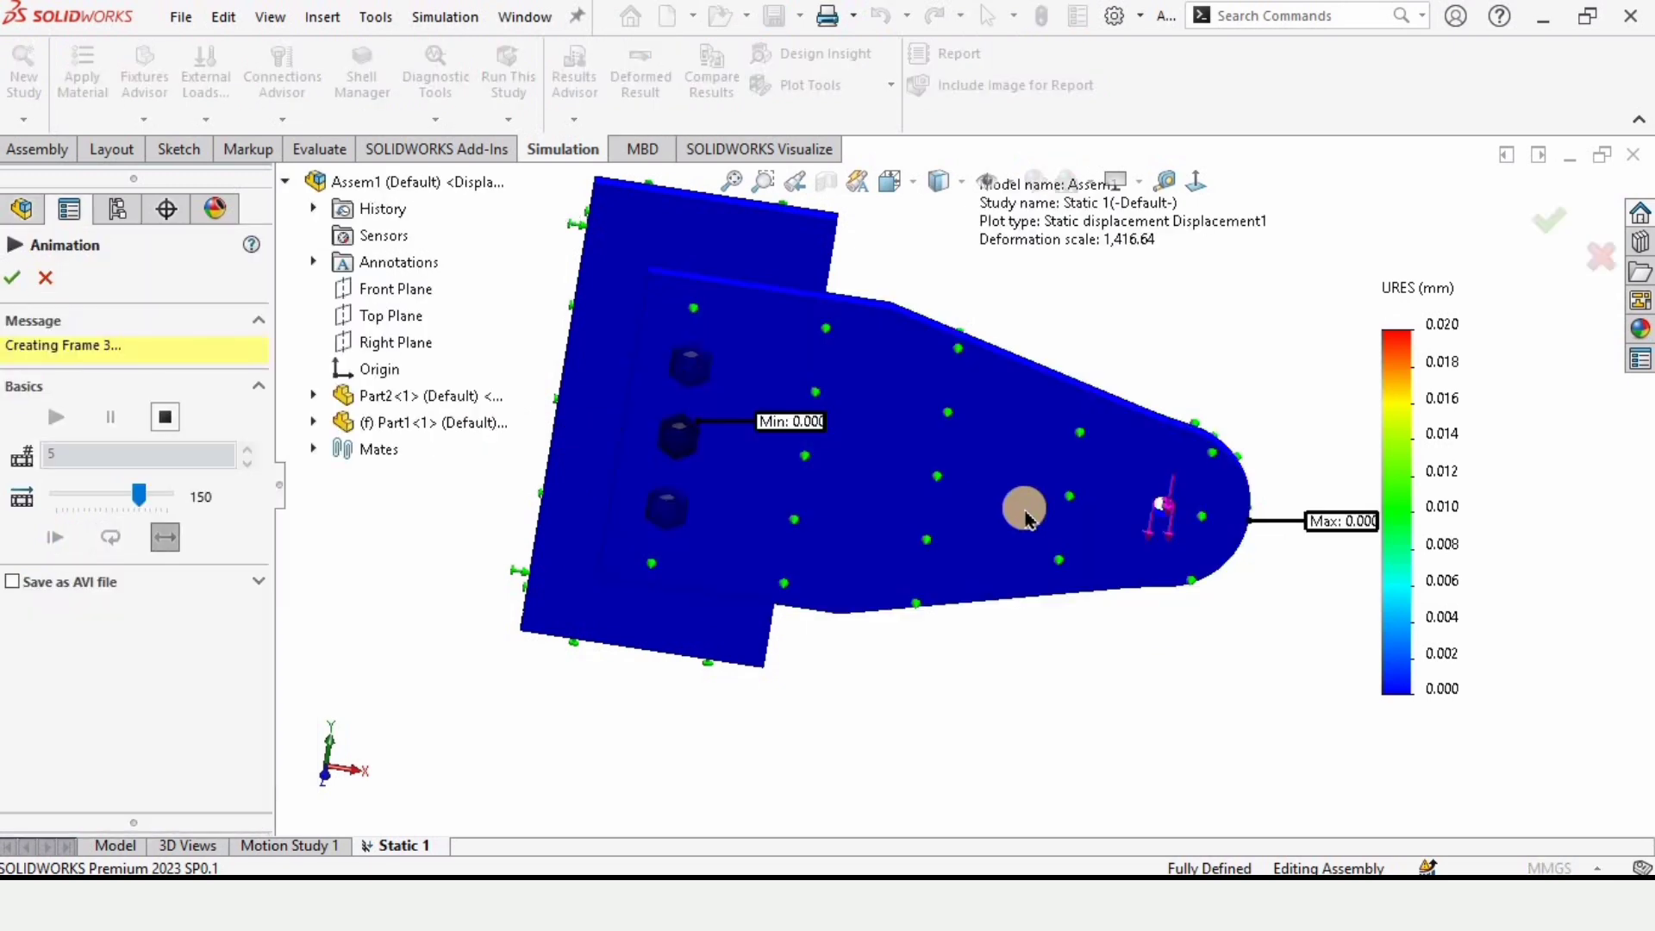
{"action": "middle_click_drag", "start_coordinate": [1037, 522], "coordinate": [1004, 391]}
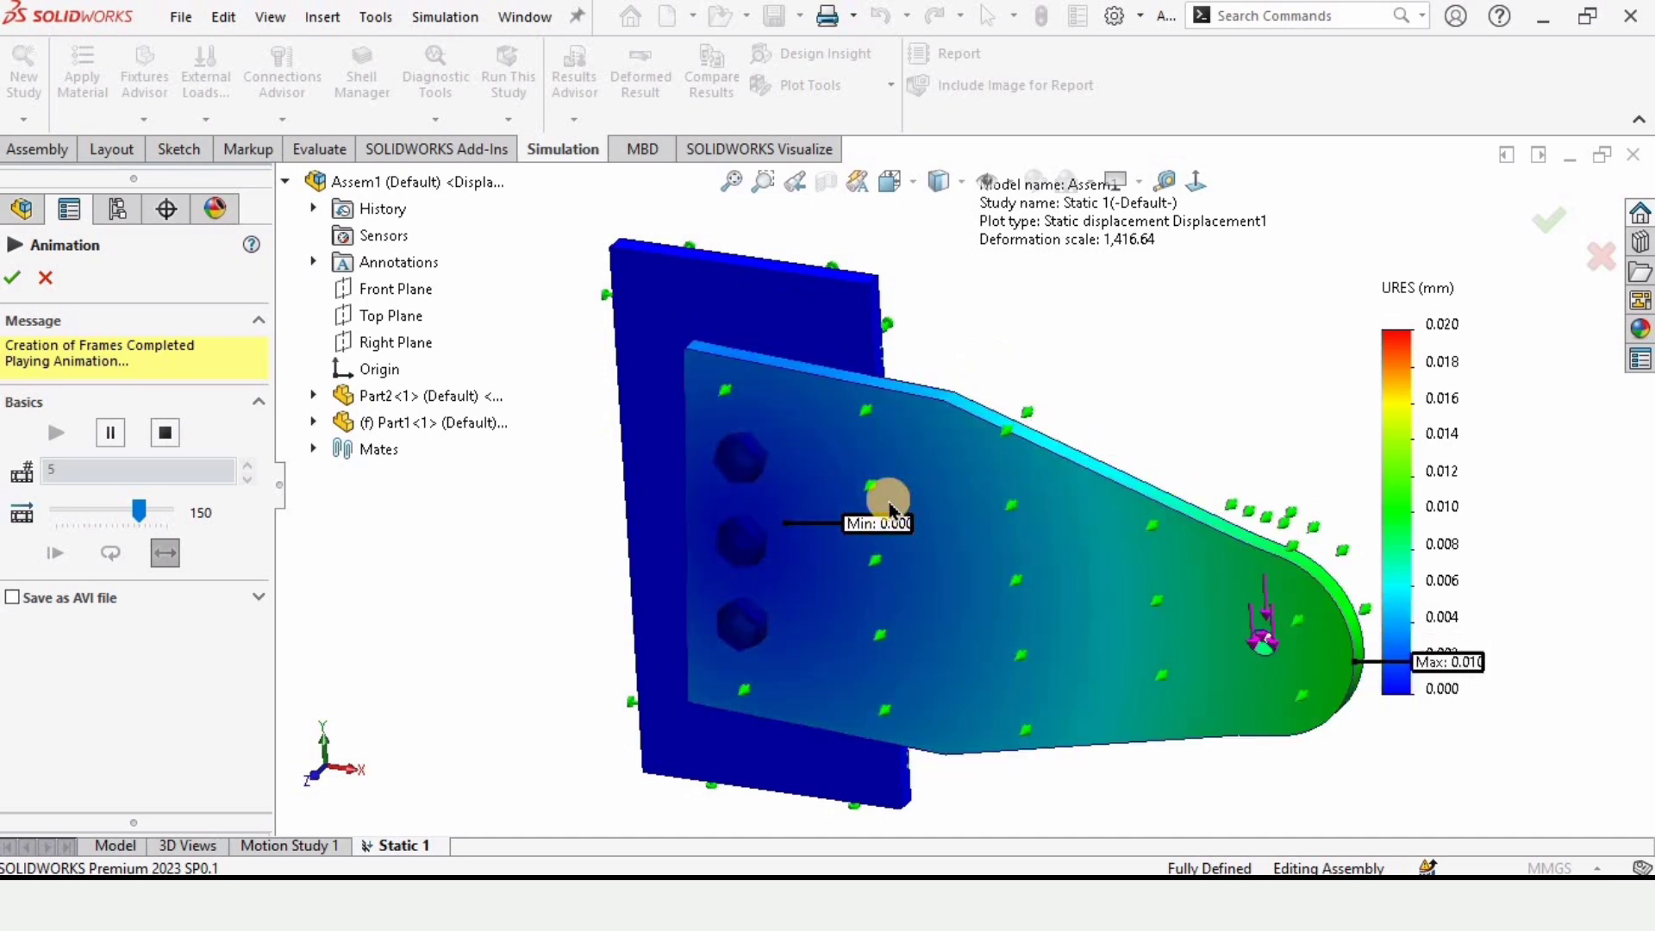
{"action": "key", "text": "Escape"}
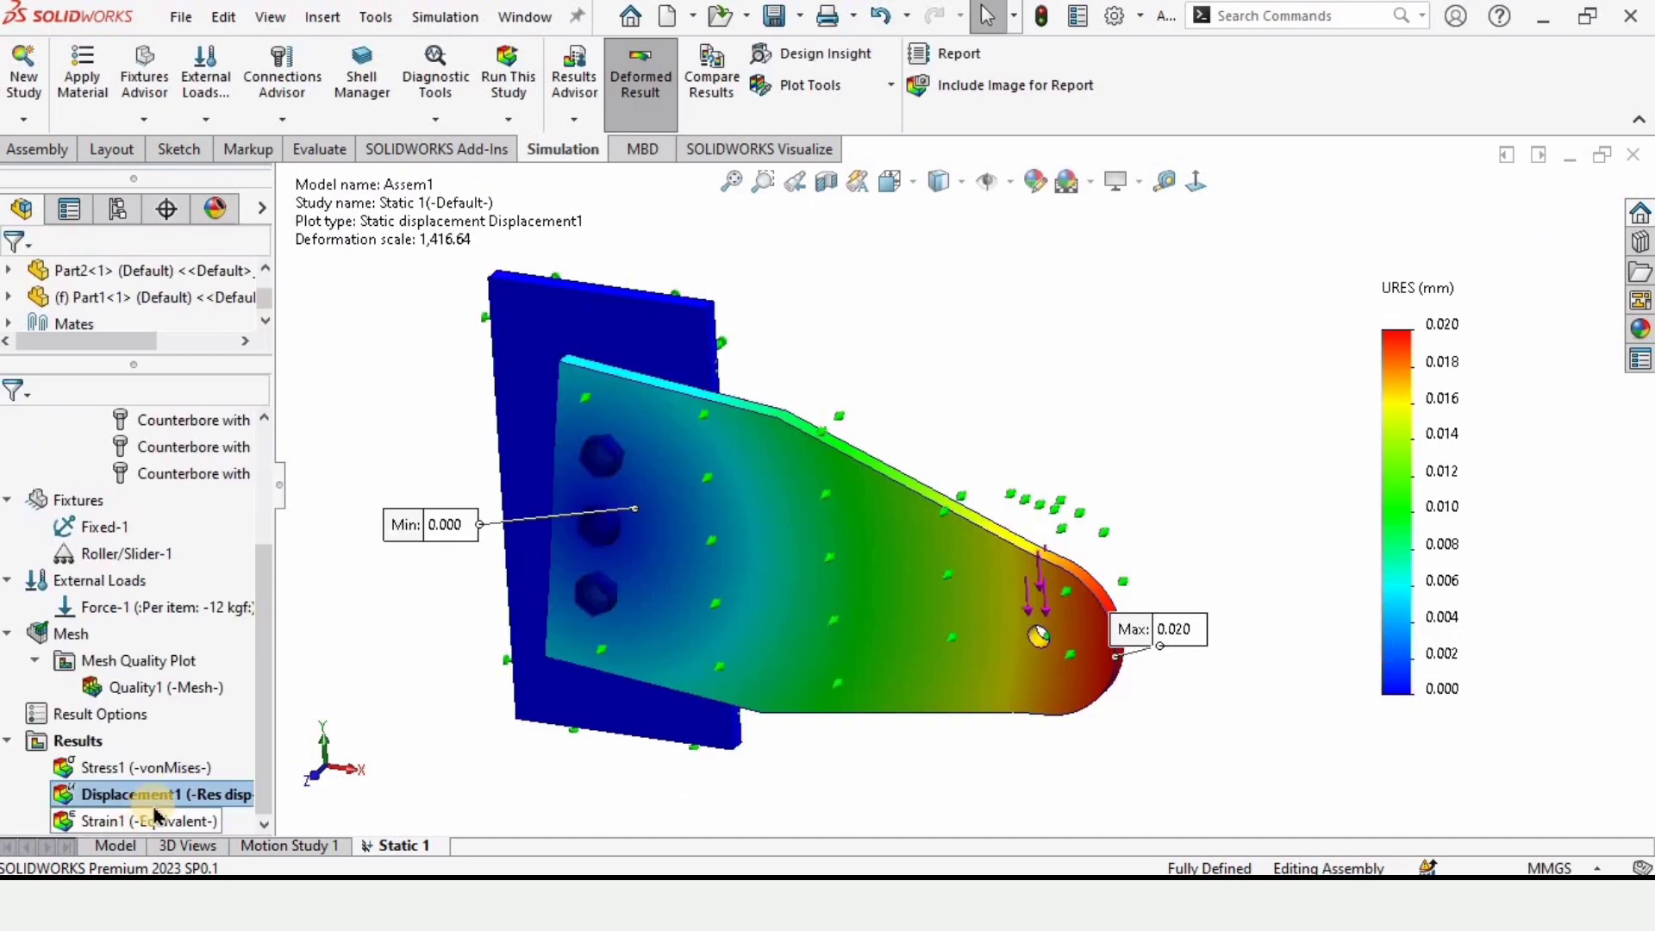
Define a Pin/Bolt Check plot for the three bolts with default properties.
{"action": "right_click", "coordinate": [73, 744]}
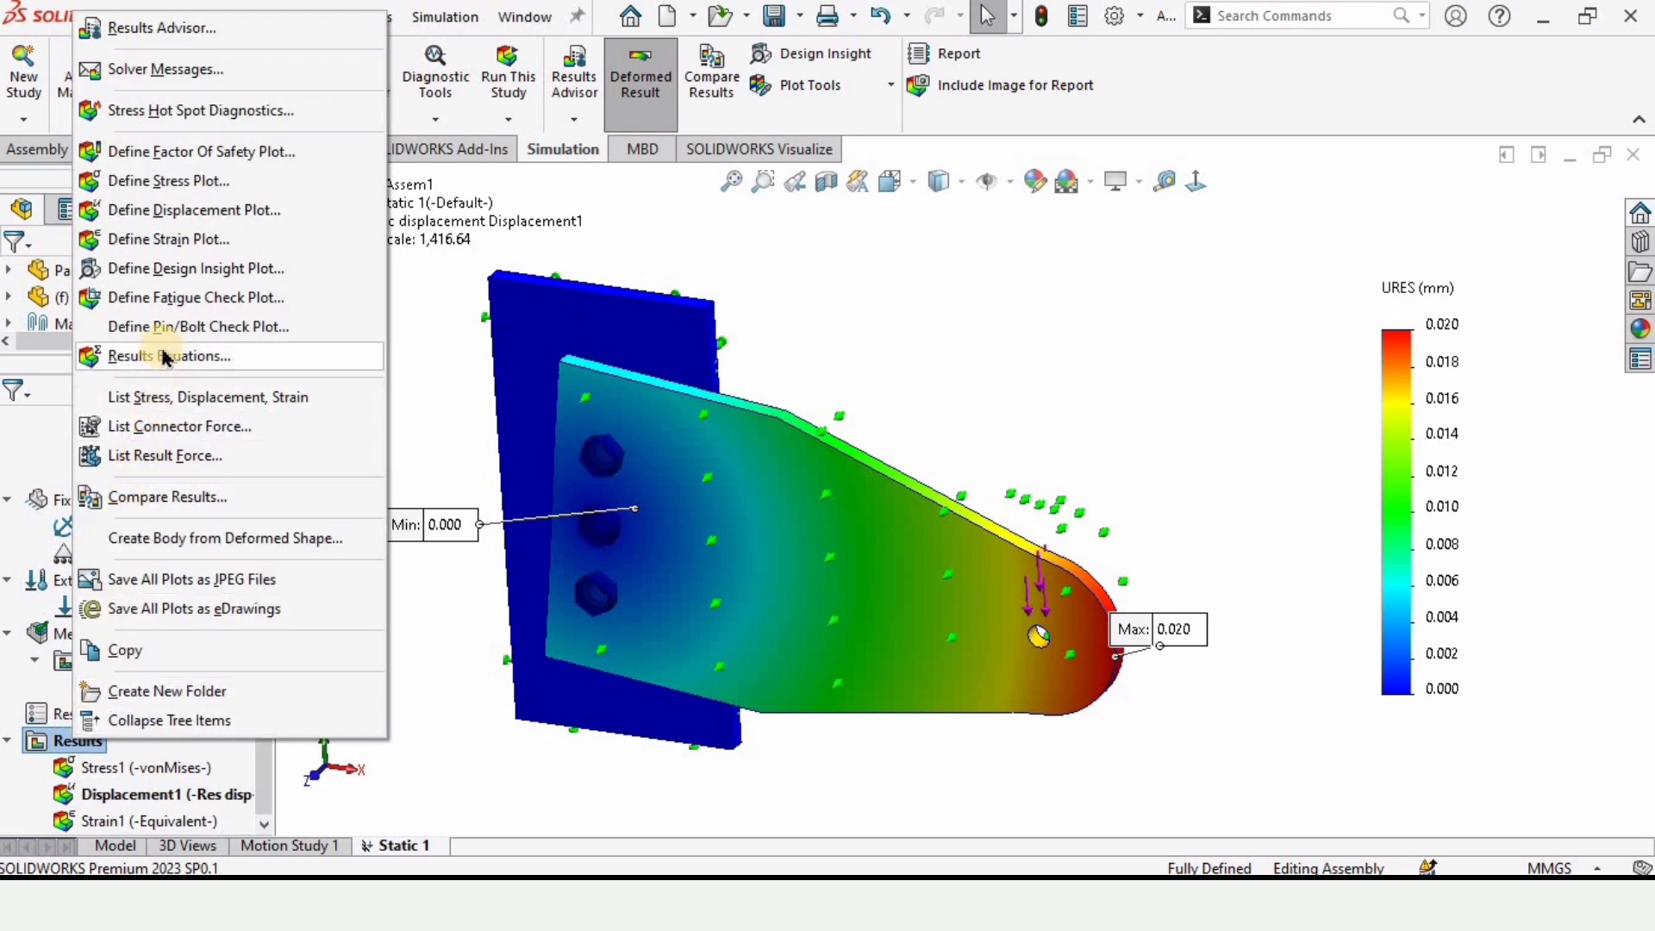
{"action": "left_click", "coordinate": [218, 332]}
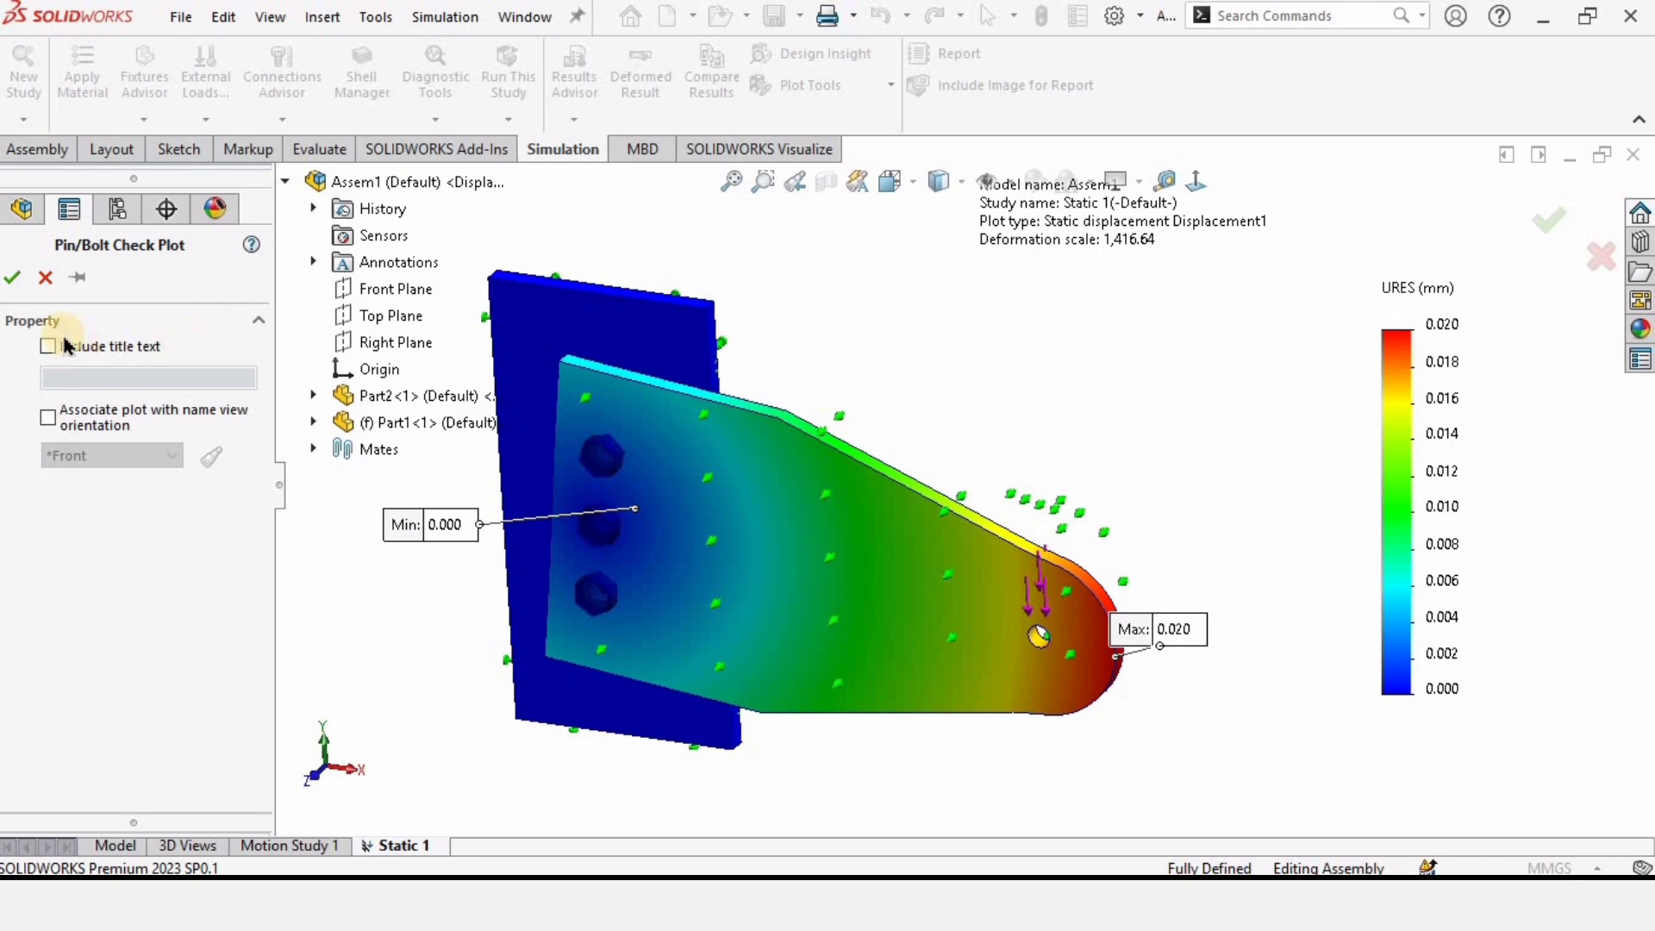
{"action": "left_click", "coordinate": [13, 282]}
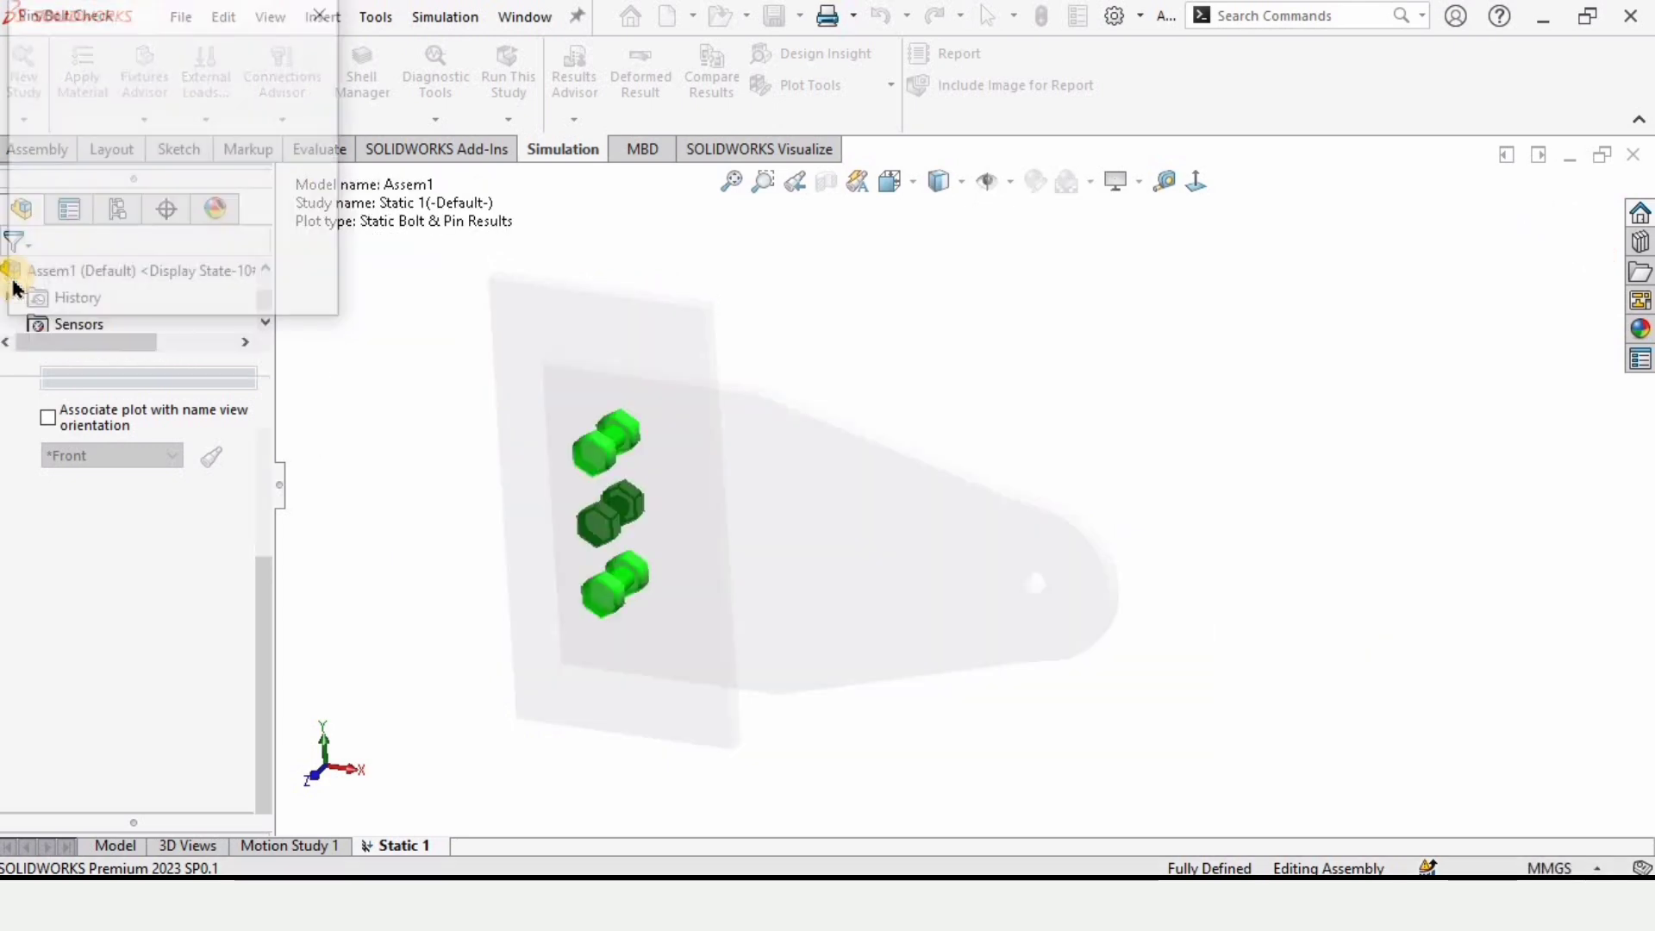
Open the detailed connector forces for all bolts, enlarge the list to show every row, and keep SI units.
{"action": "left_click", "coordinate": [112, 298]}
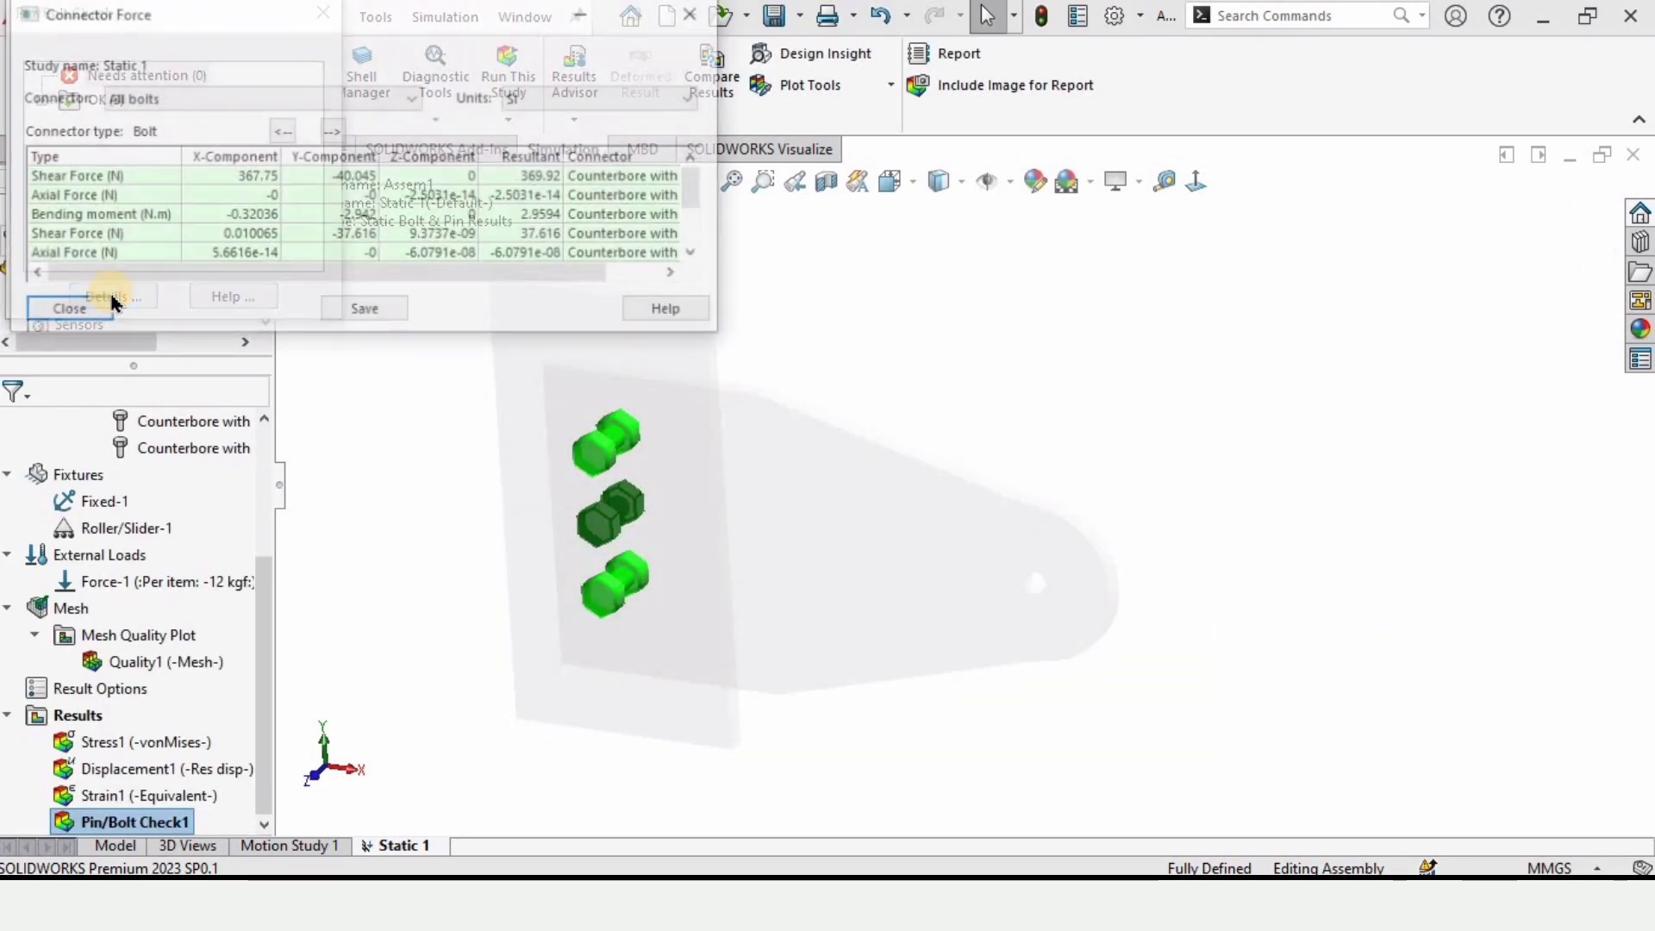
{"action": "left_click_drag", "start_coordinate": [509, 334], "coordinate": [484, 461]}
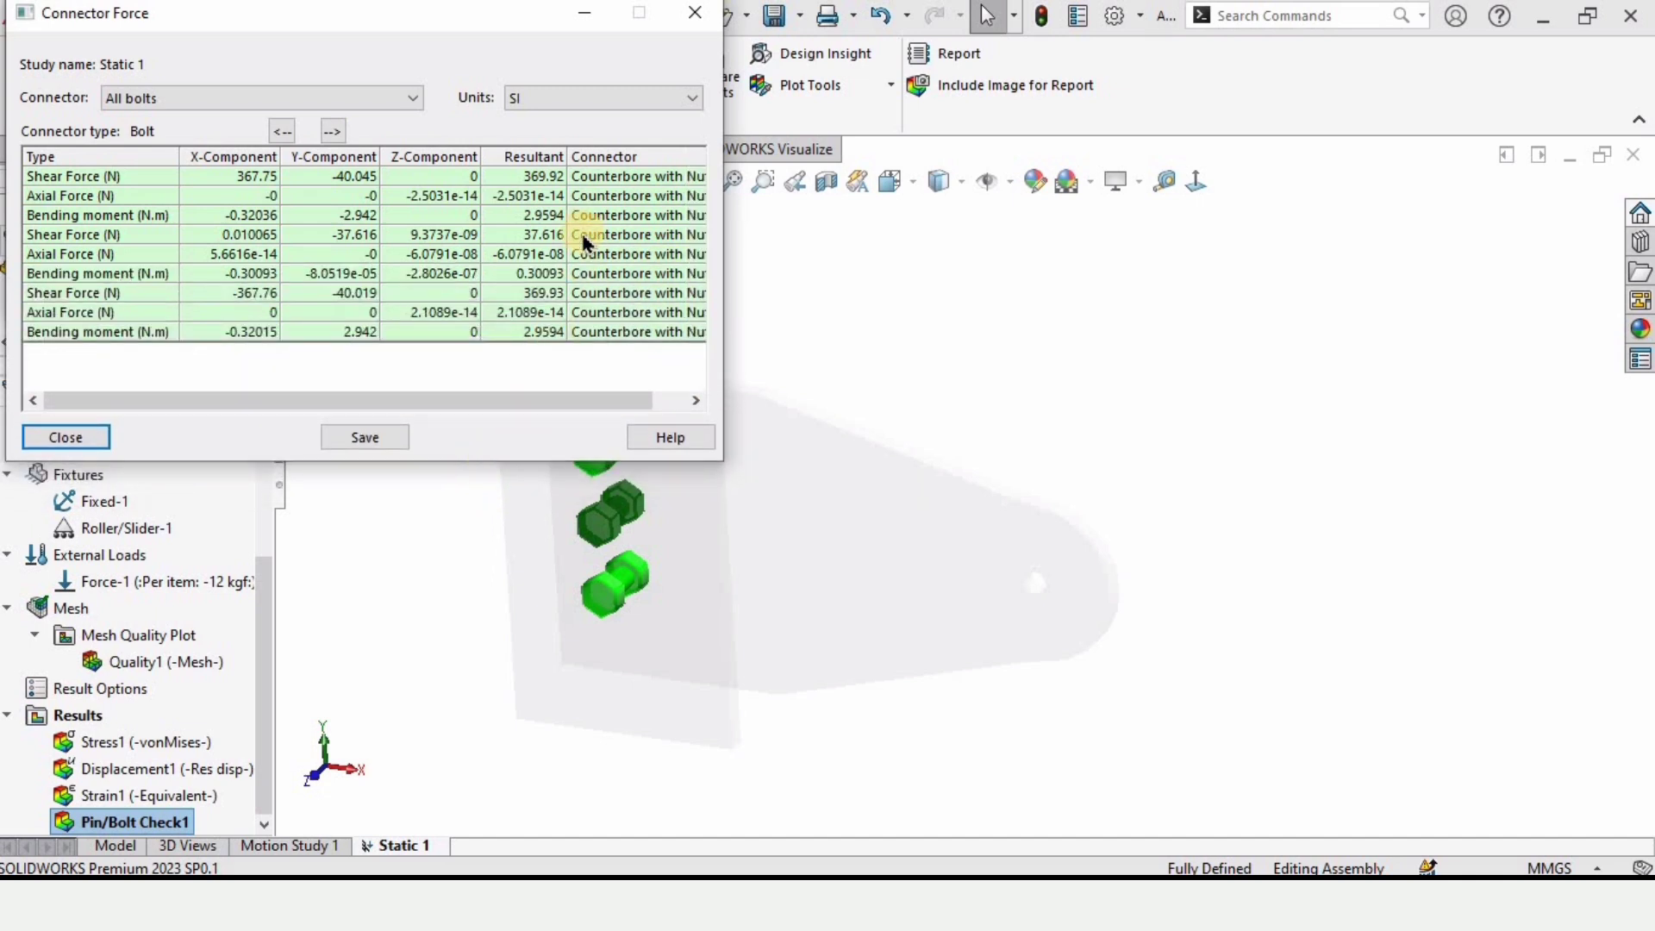
{"action": "left_click", "coordinate": [559, 108]}
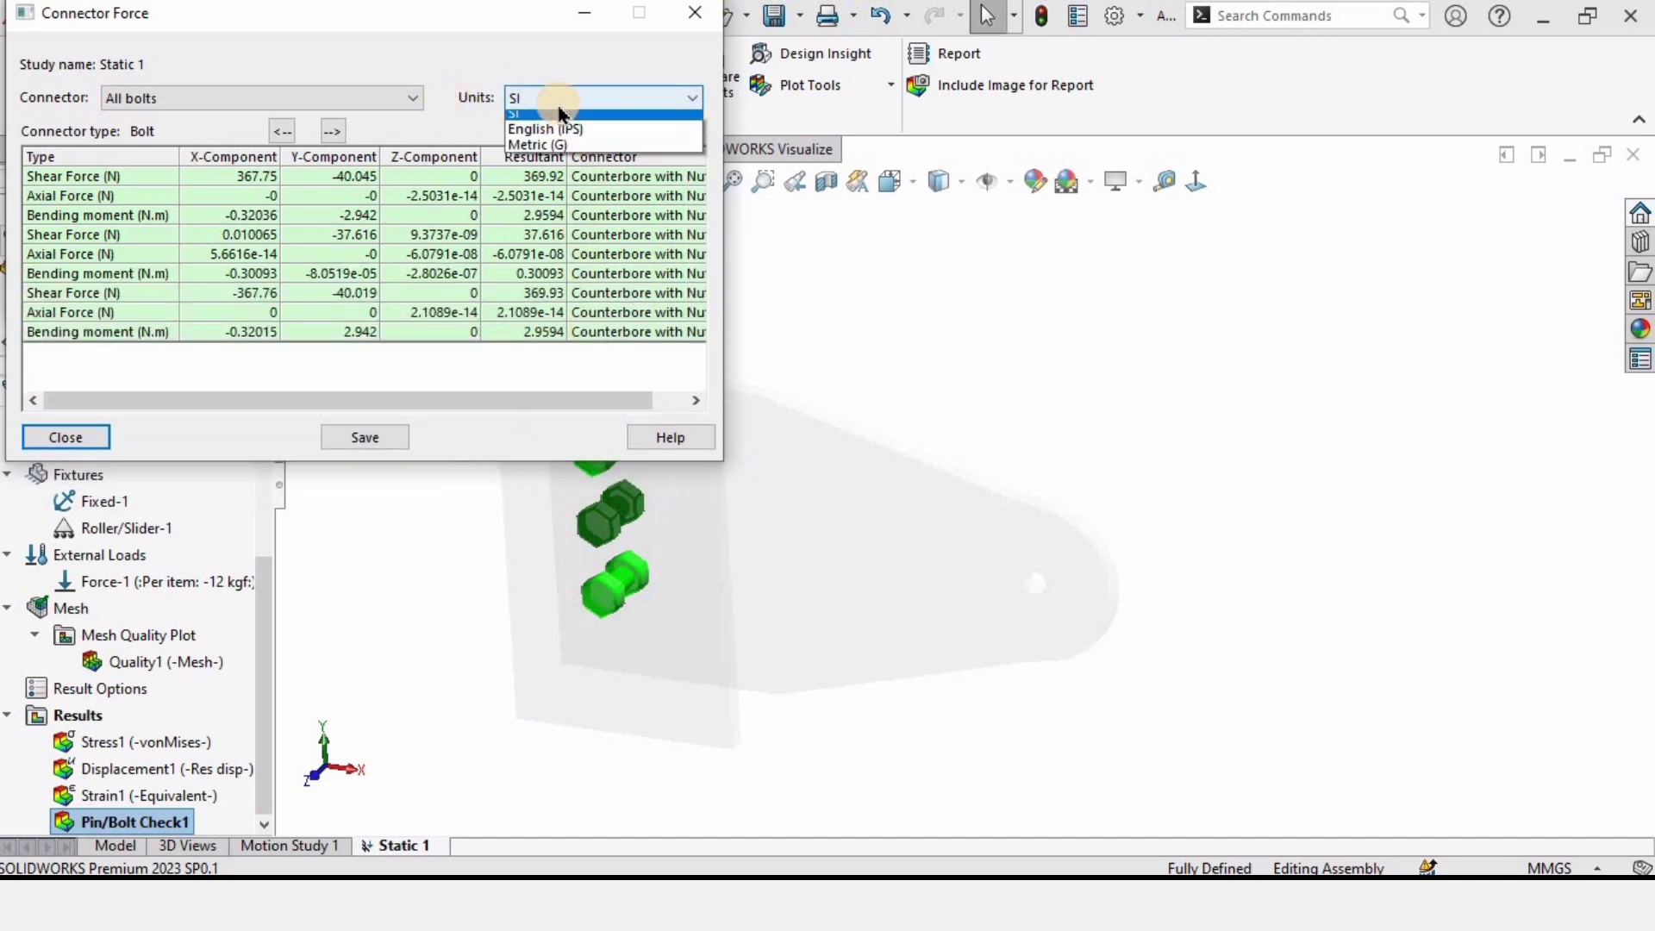
{"action": "left_click", "coordinate": [558, 118]}
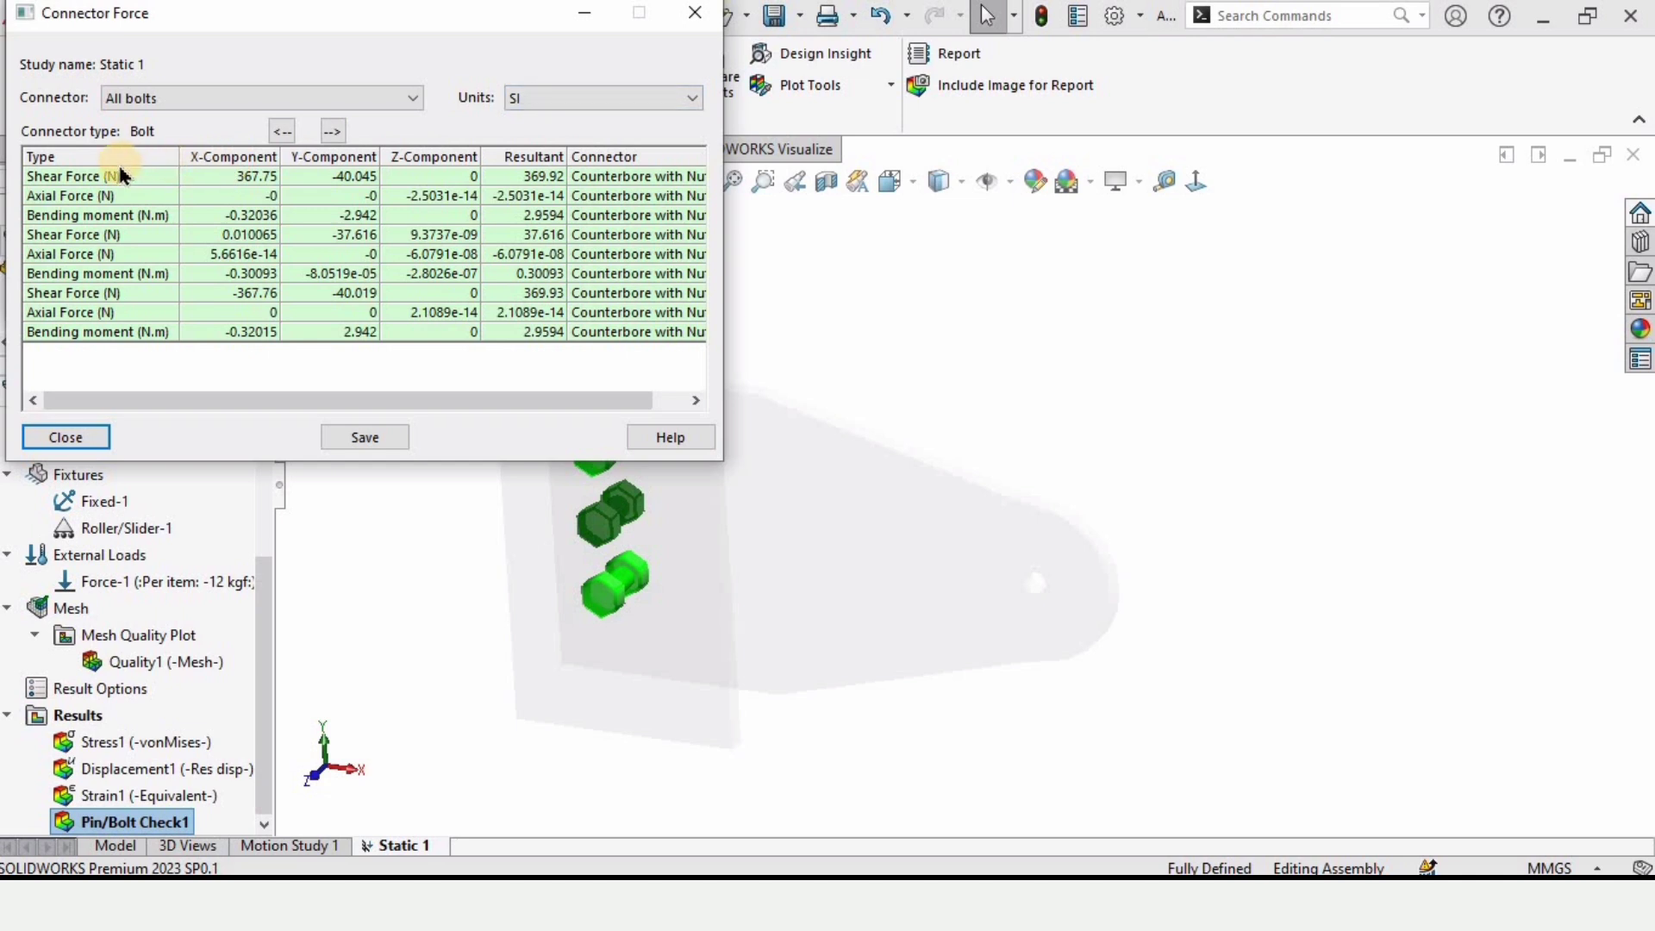